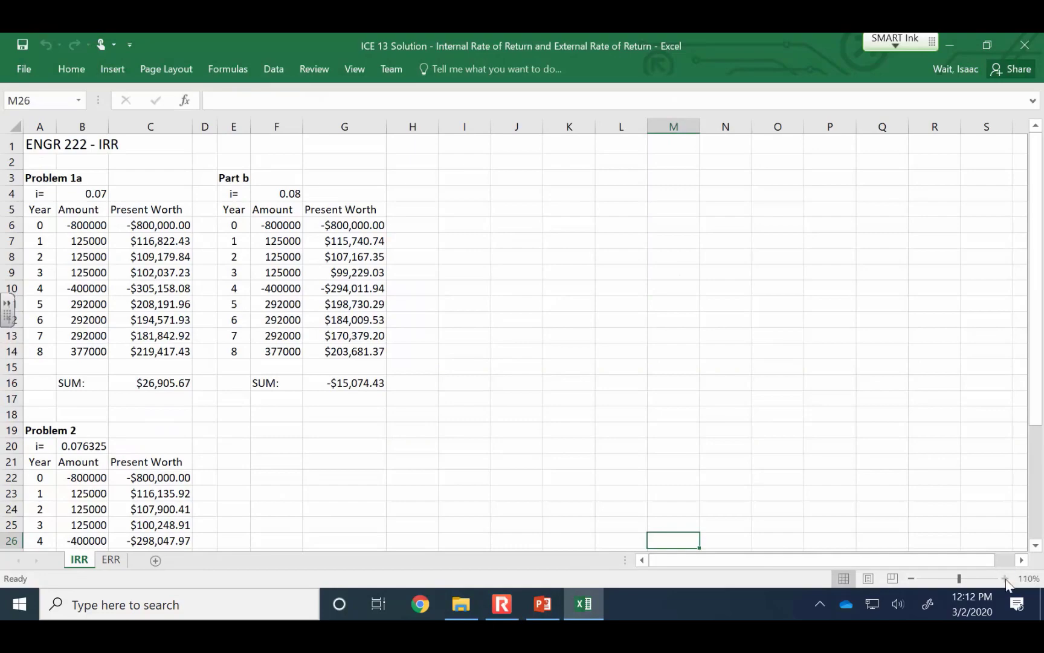
Examine the Problem 1a present worth formulas, the interest rate cell and the SUM cell on the IRR sheet
left_click(1005, 579)
left_click(1006, 579)
left_click(1006, 579)
left_click(1006, 579)
scroll(665, 350, "up", 3)
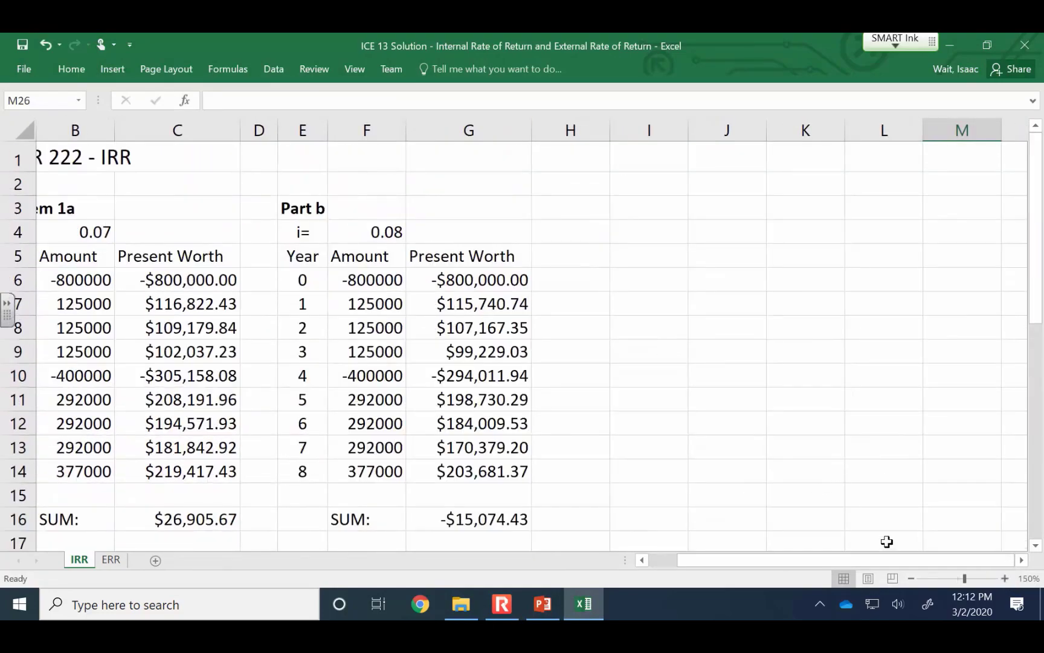
left_click_drag(881, 559, 629, 574)
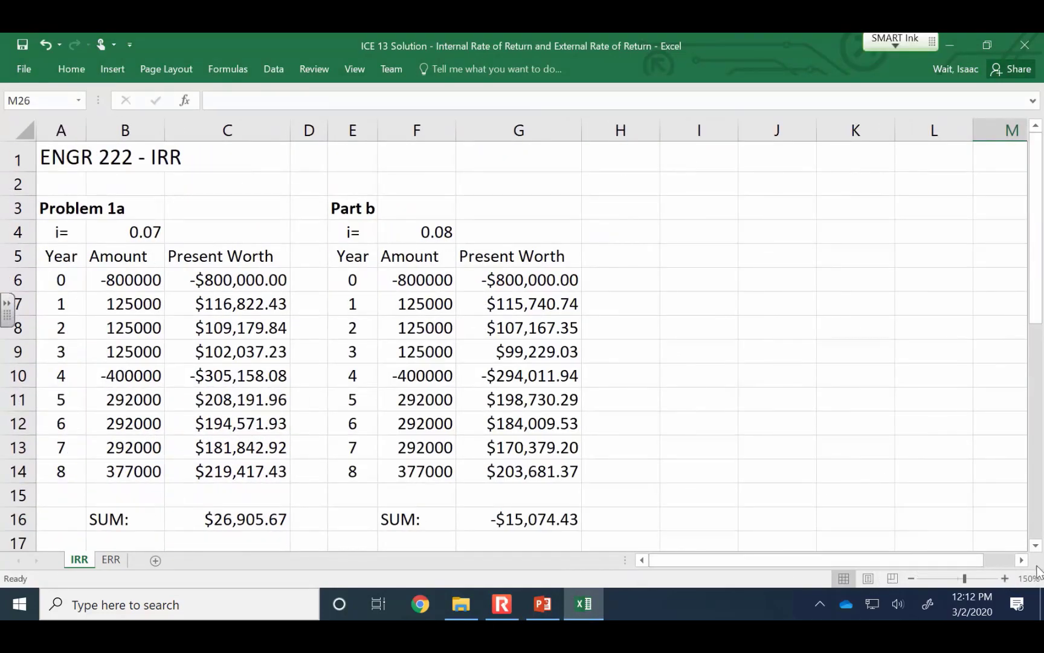
left_click(1005, 578)
left_click(1005, 579)
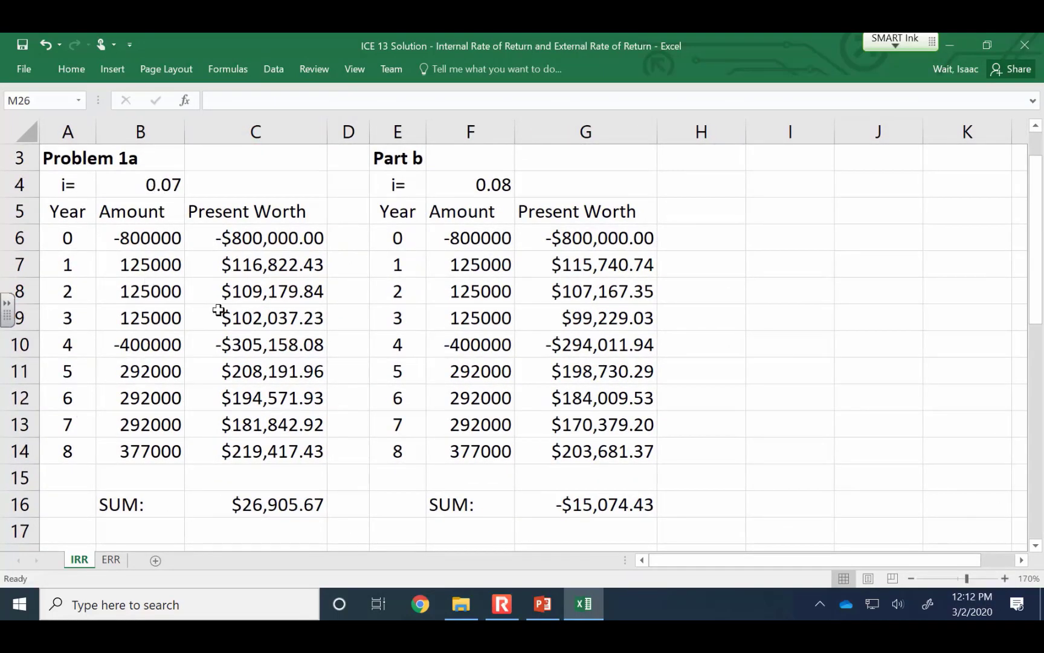
left_click(264, 237)
left_click(257, 267)
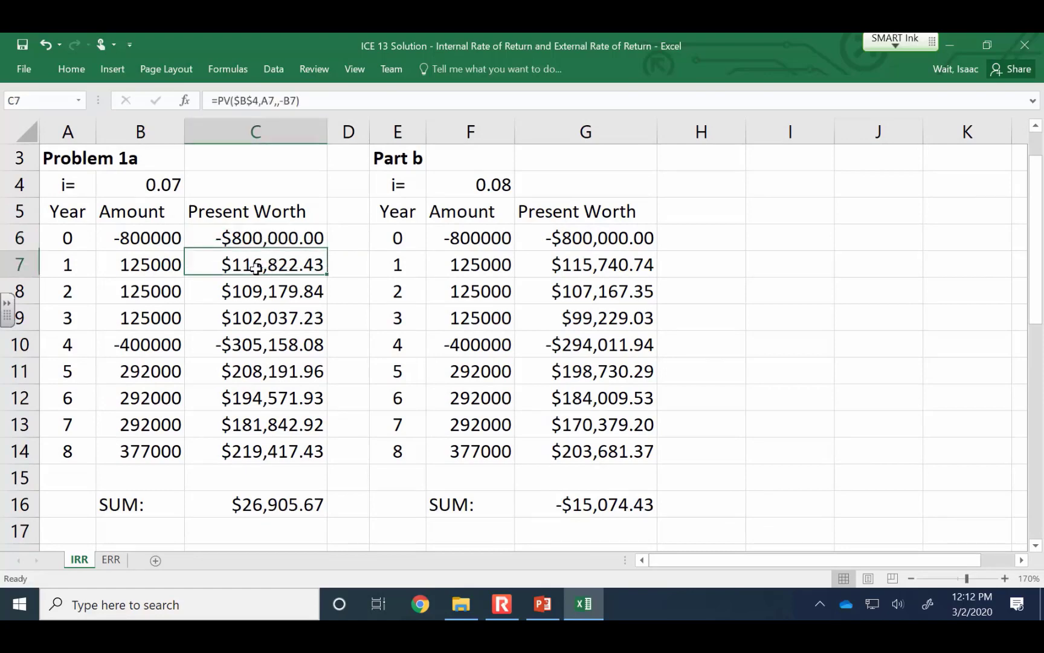
left_click(254, 292)
left_click(252, 320)
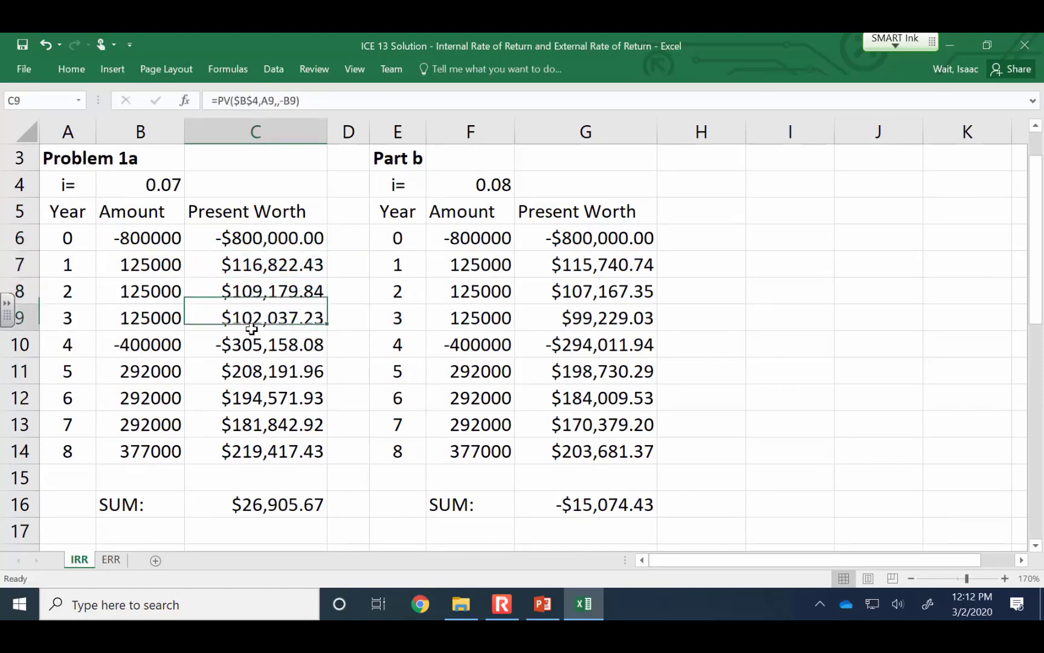
left_click(148, 181)
left_click(275, 504)
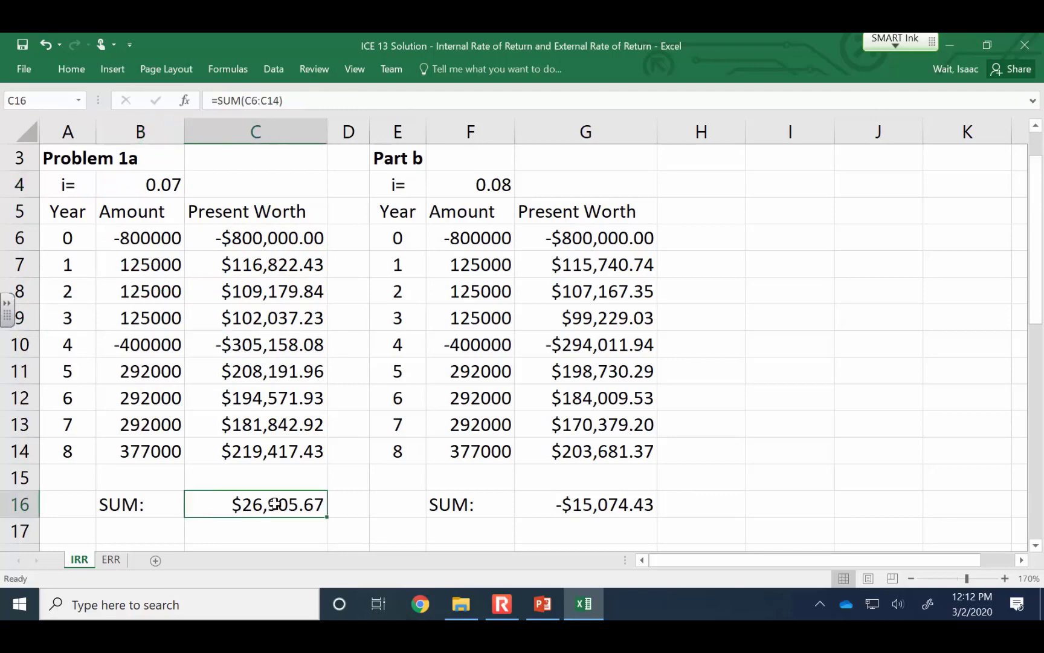
left_click(148, 184)
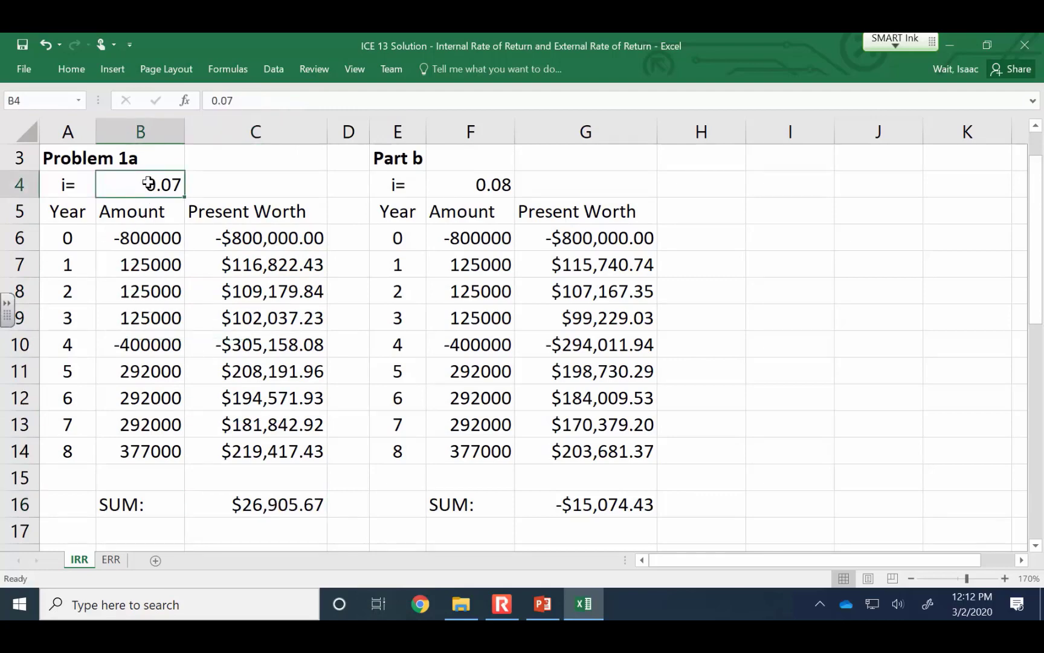
left_click(273, 509)
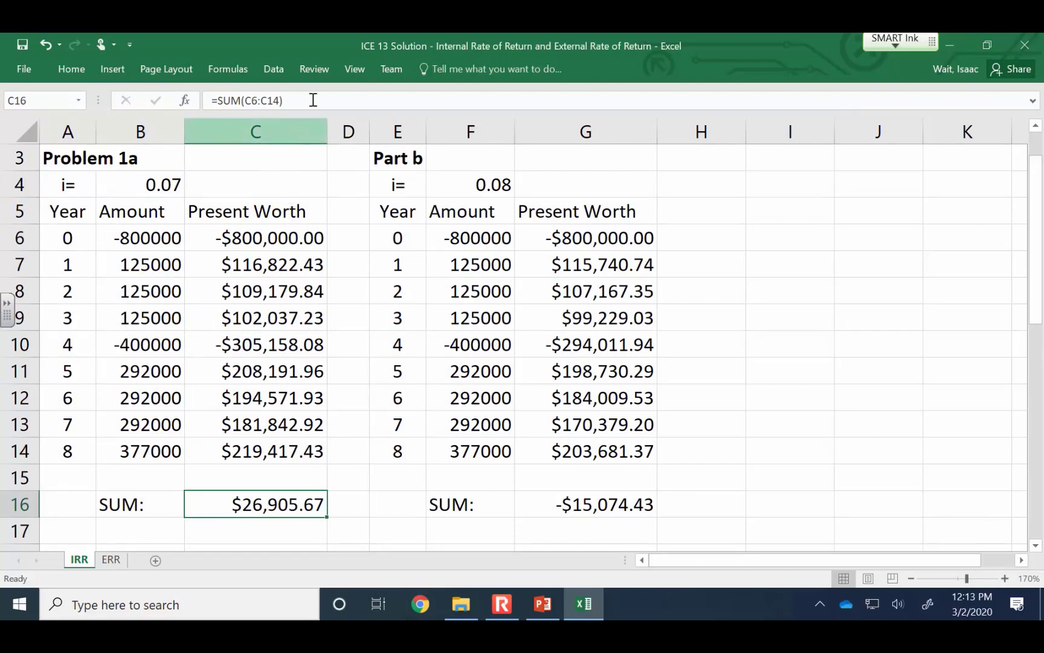
Switch to PowerPoint and review the "Comparing IRRs – Why you shouldn't do it." slide with the Project A and B cash flows
left_click(542, 604)
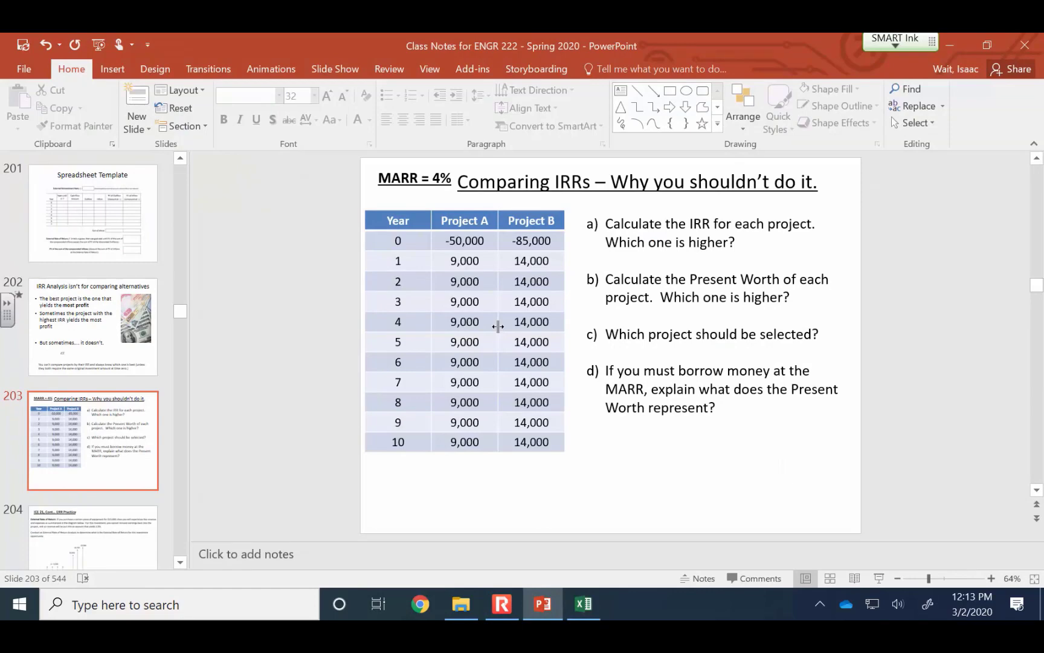
left_click(579, 607)
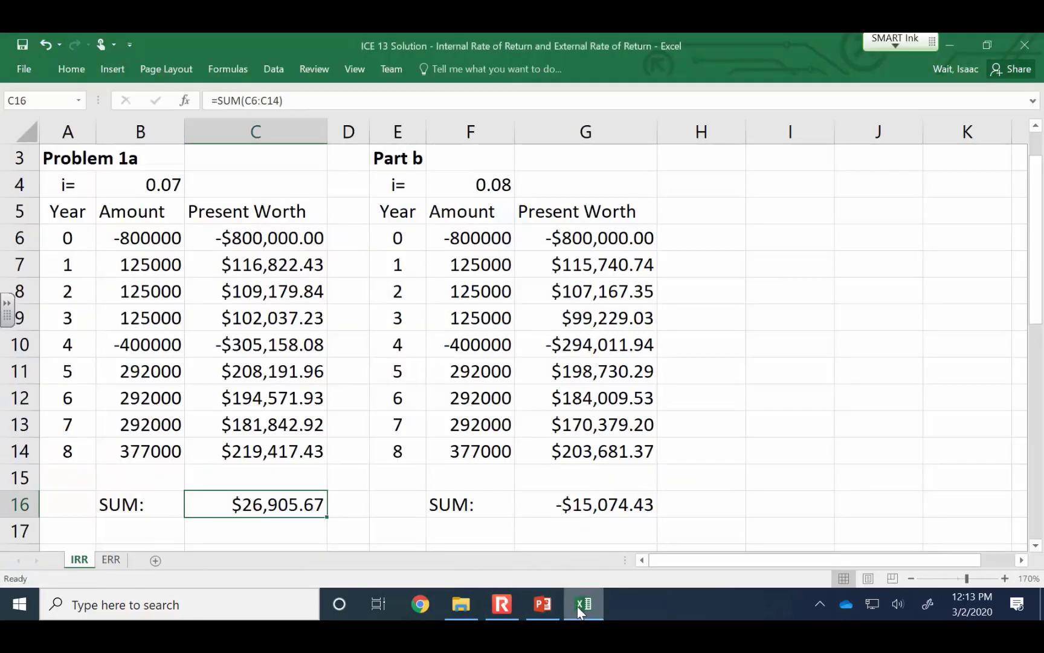
left_click(500, 614)
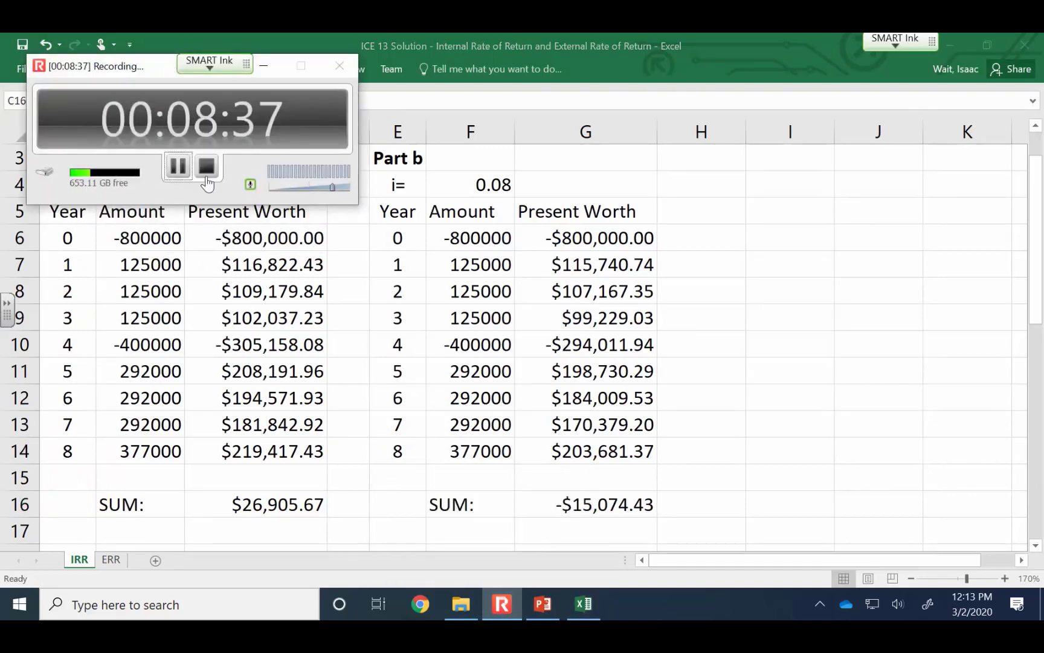
left_click(177, 167)
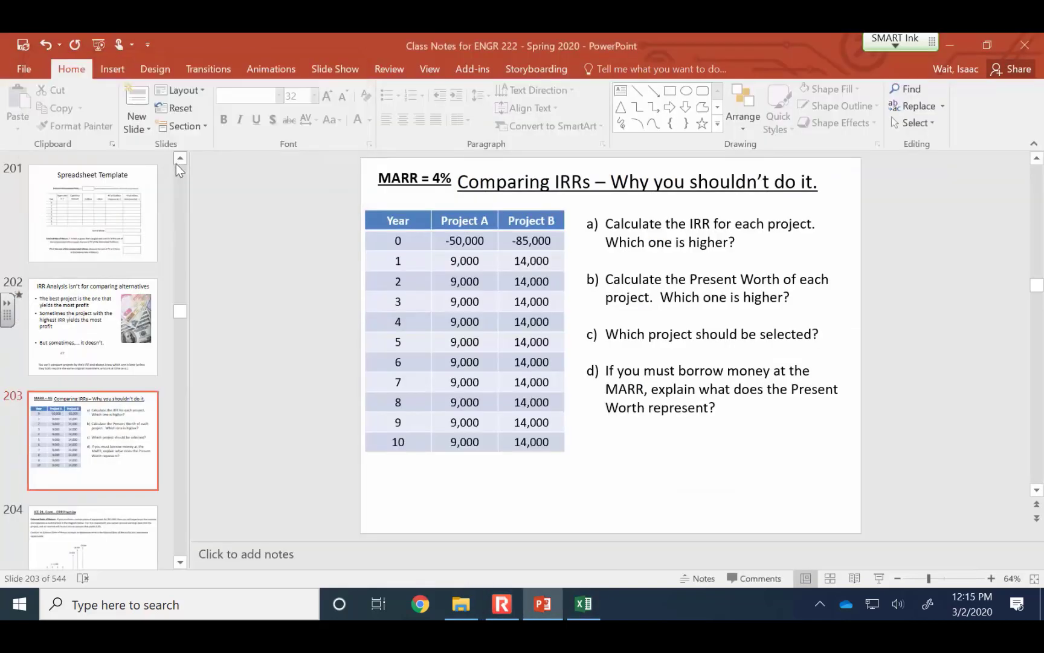
Switch to the blank Excel workbook Book1 and enter the interest rate label "i=" in cell A1
left_click(597, 616)
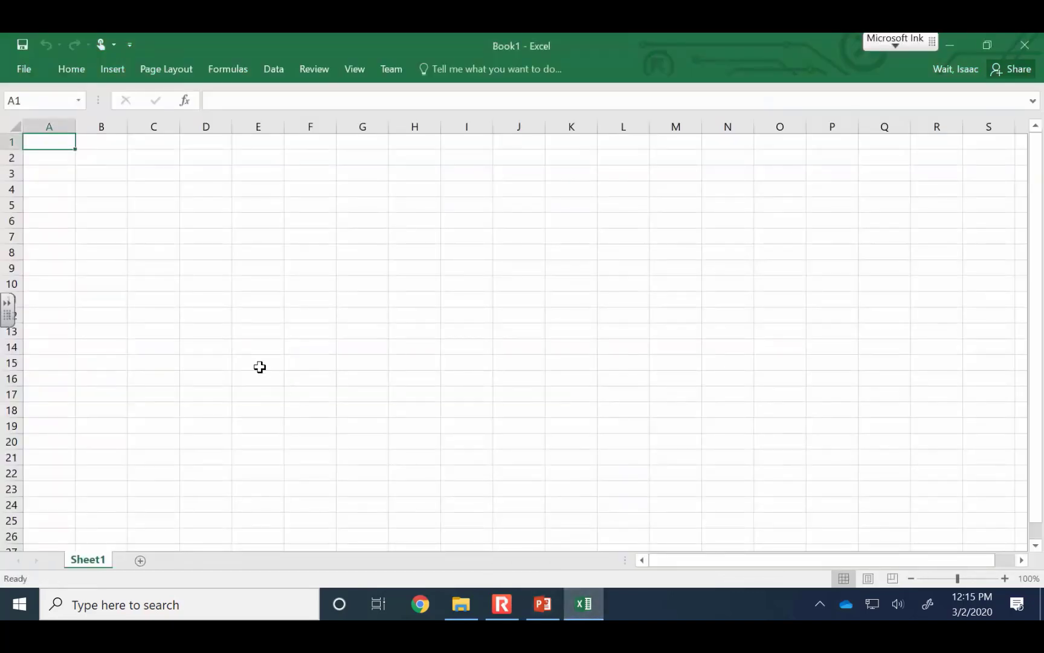
type("i=")
key("Return")
key("Return")
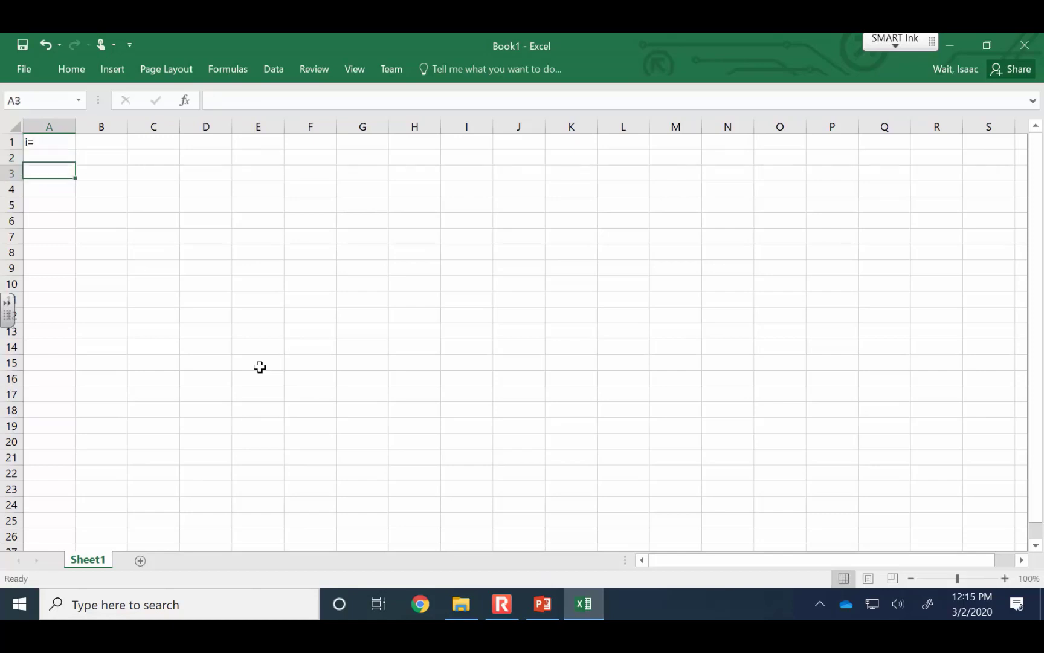
Enter the column headers Year, Amount and PV of Amount in cells A3 to C3
type("Year")
key("Tab")
type("P")
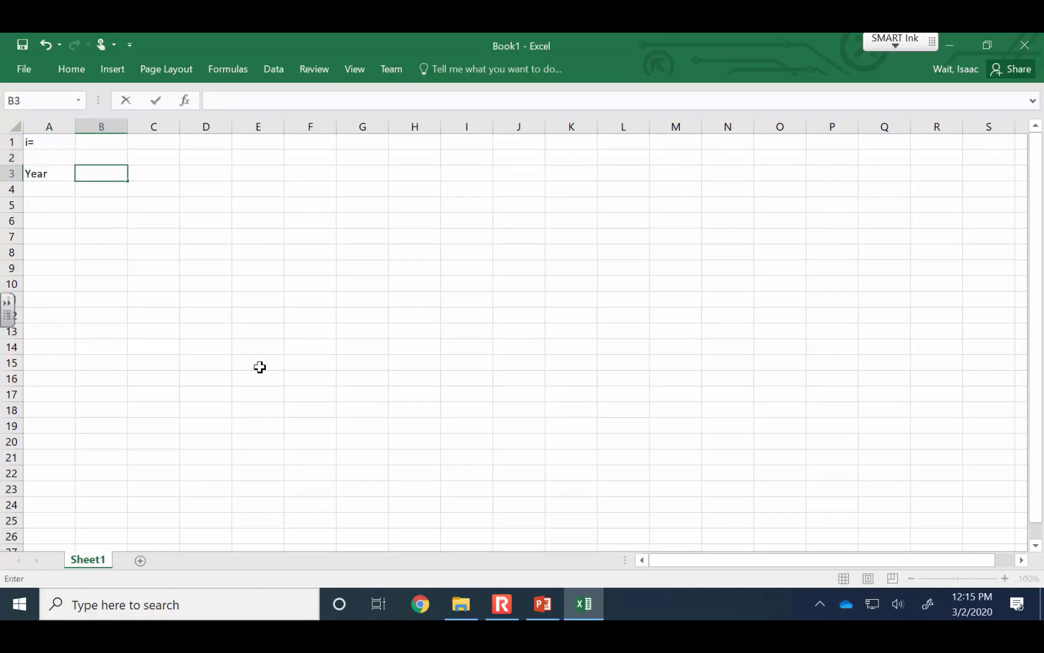
type("Amount")
key("Tab")
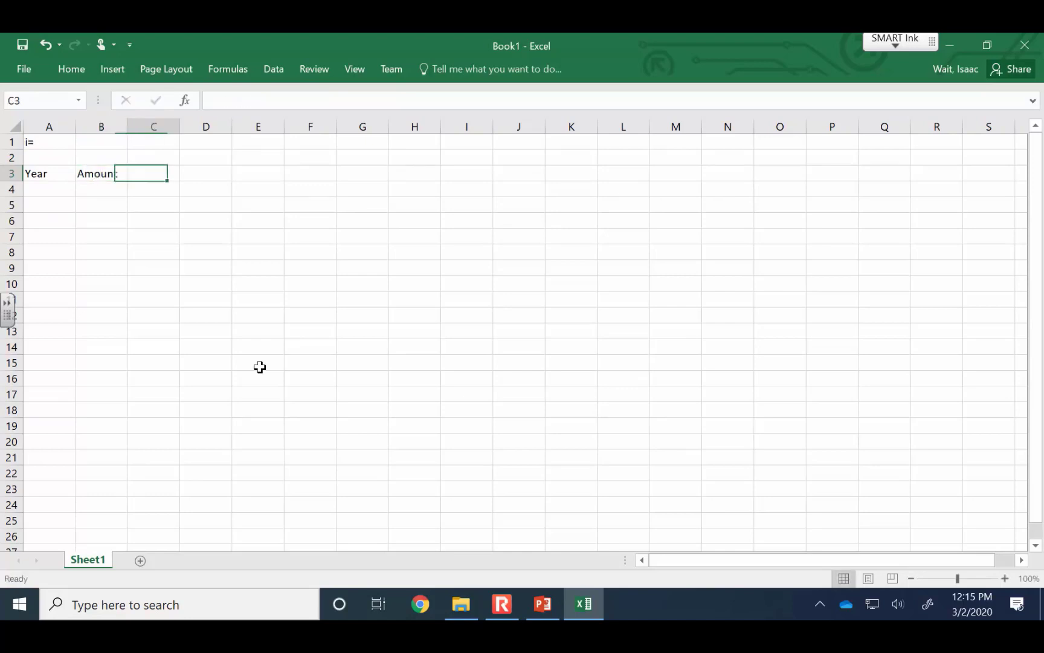
type("PV of A")
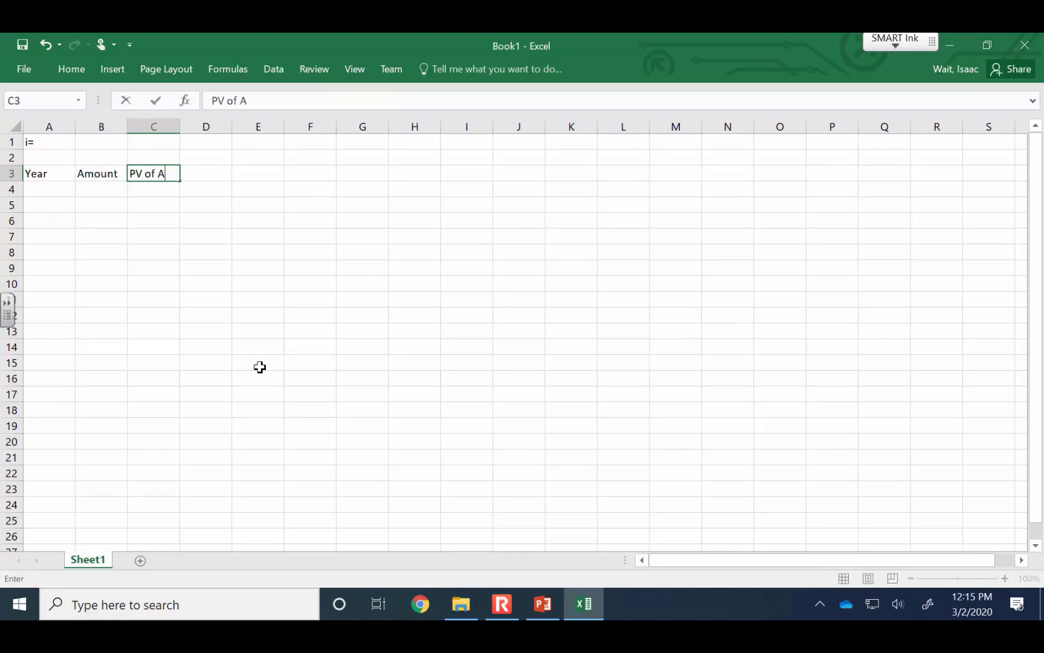
type("mount")
key("Return")
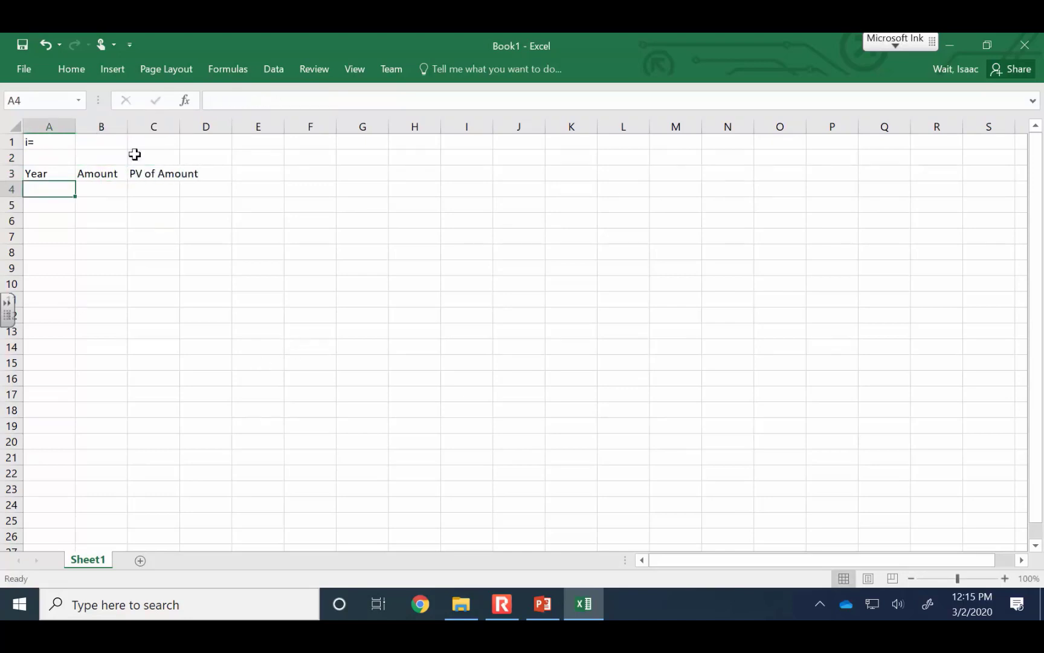
Fit column C to its header text and narrow column D to a thin spacer
double_click(180, 124)
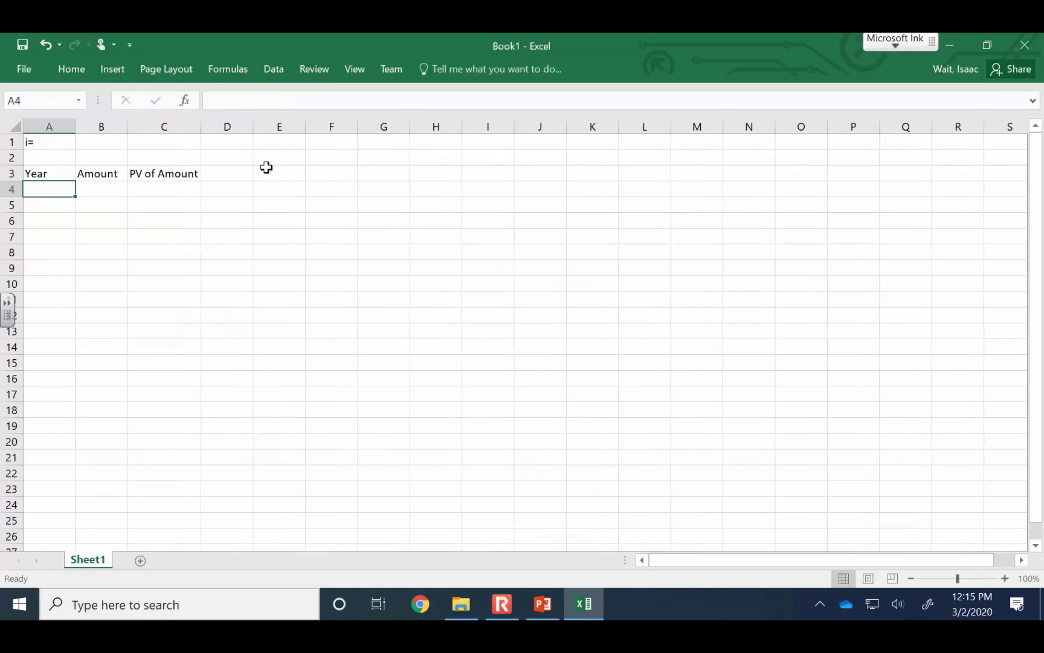
left_click(248, 127)
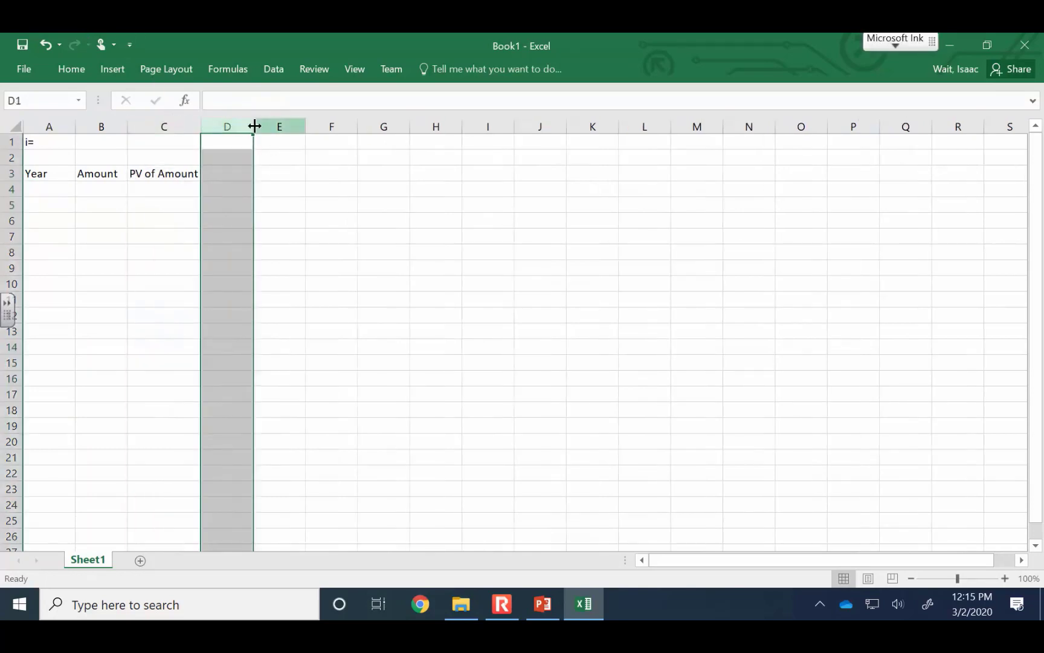
left_click_drag(252, 125, 221, 126)
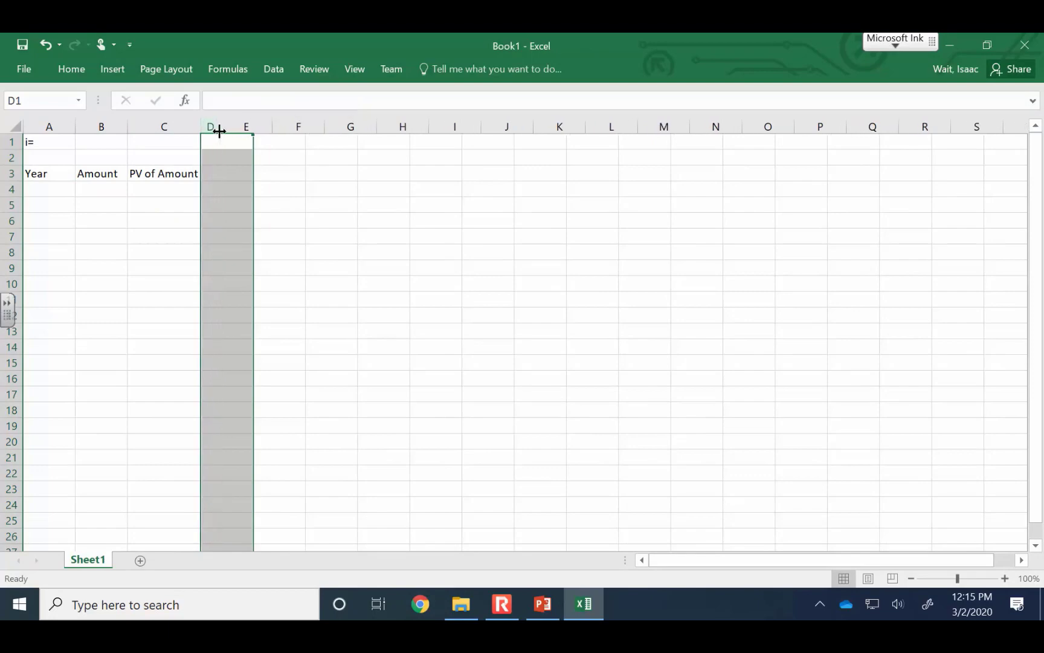
Copy the Amount and PV of Amount headers to E3:F3 and fit column F to its header
left_click_drag(86, 172, 154, 167)
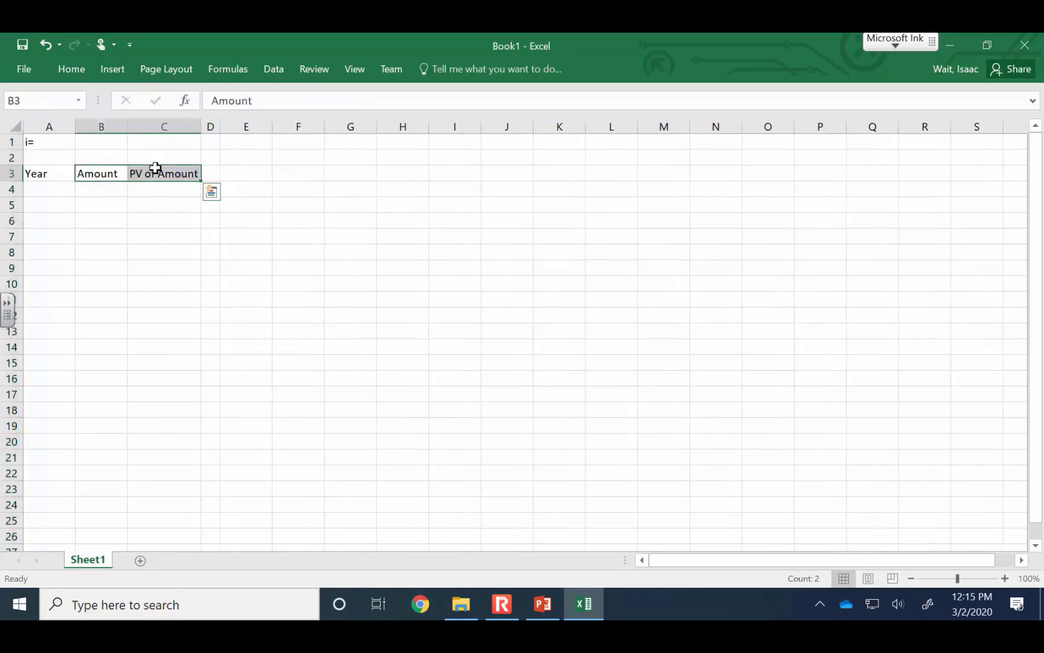
key("ctrl+c")
left_click(238, 174)
key("ctrl+v")
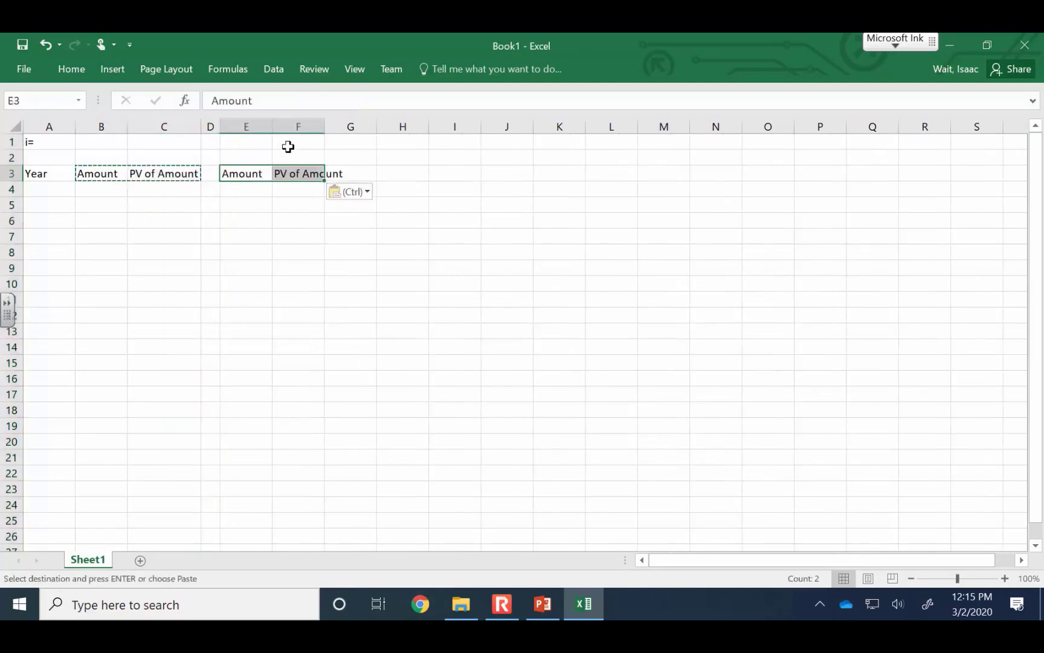
double_click(324, 126)
left_click(63, 191)
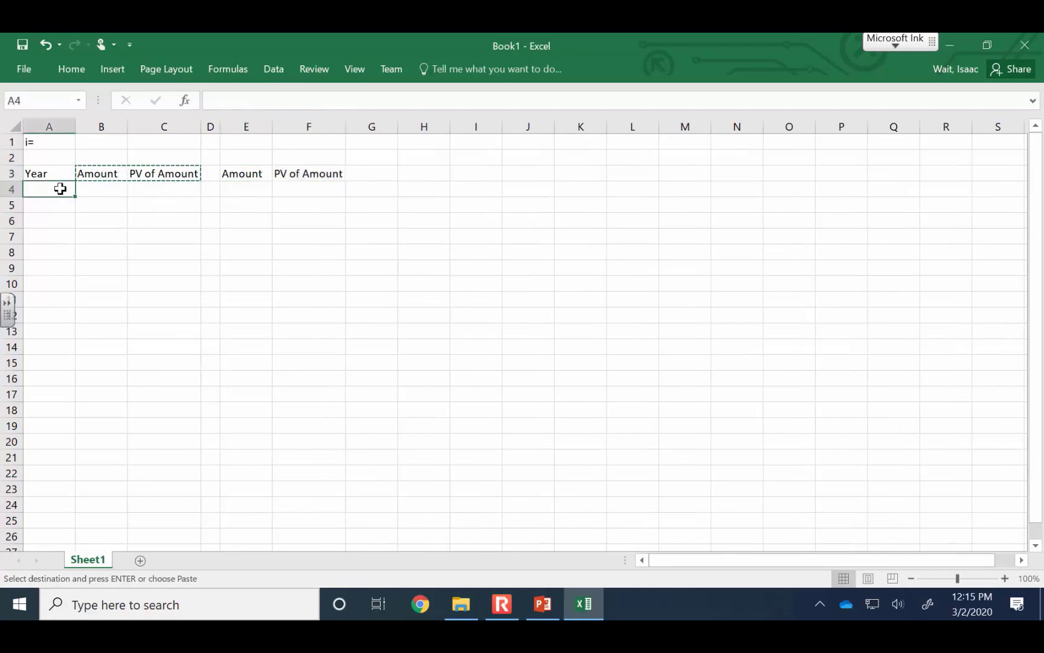
Label the two header pairs by entering Project A in B2 and Project B in E2
left_click(105, 151)
type("Pr")
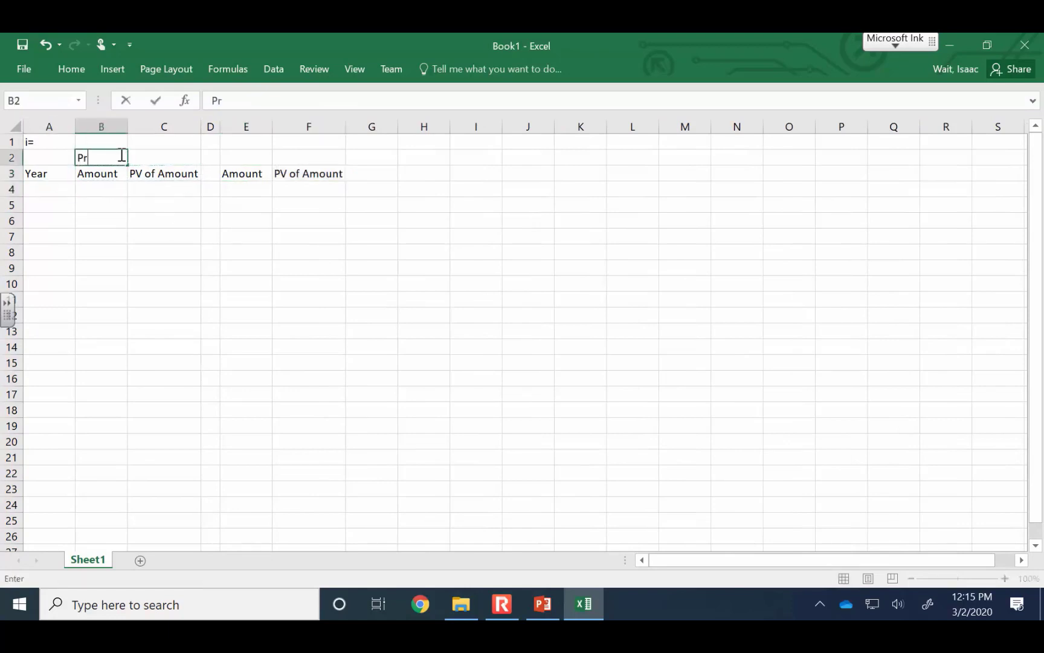
type("oject")
key("Tab")
key("Tab")
key("Tab")
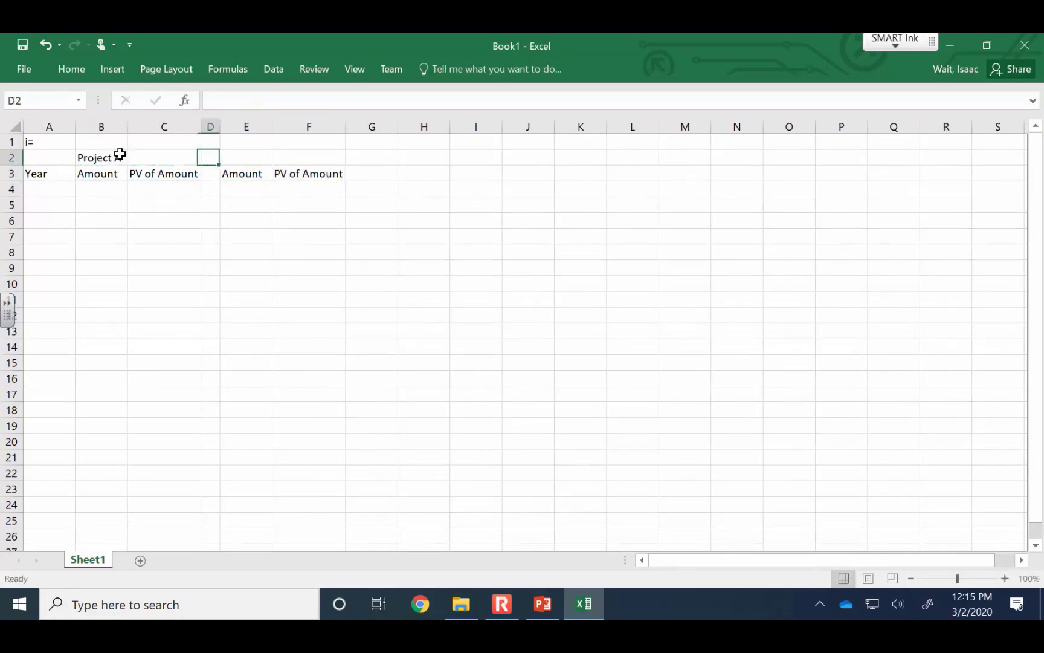
type("Project ")
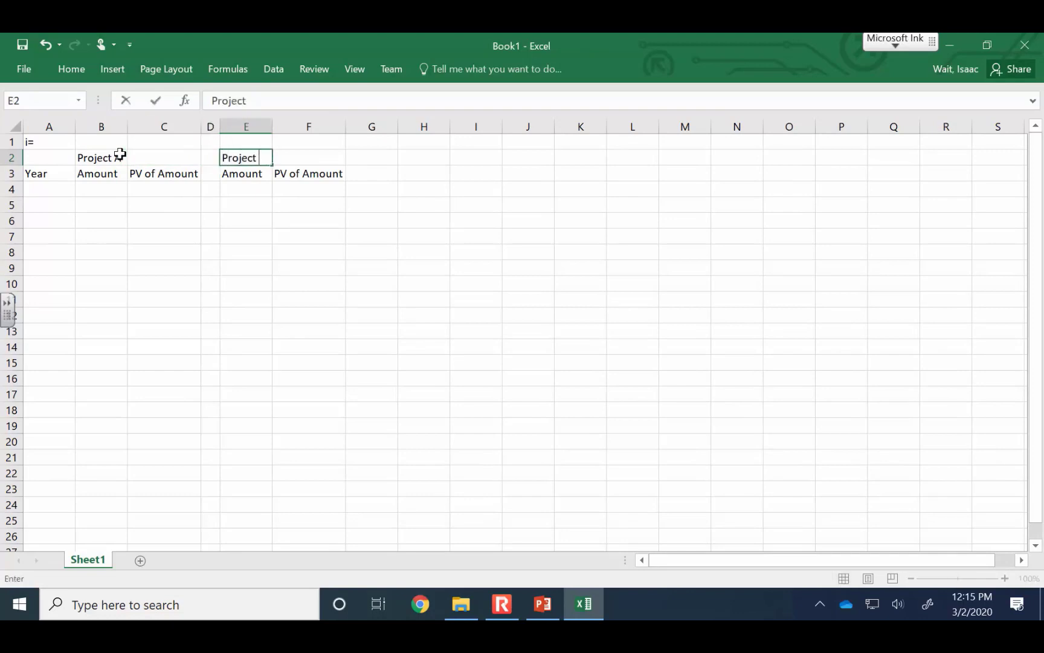
type("B")
key("Return")
key("Return")
Fill the Year column from A4 to A14 with the years 0 to 10, starting the series with 0, 1 and 2
key("Left")
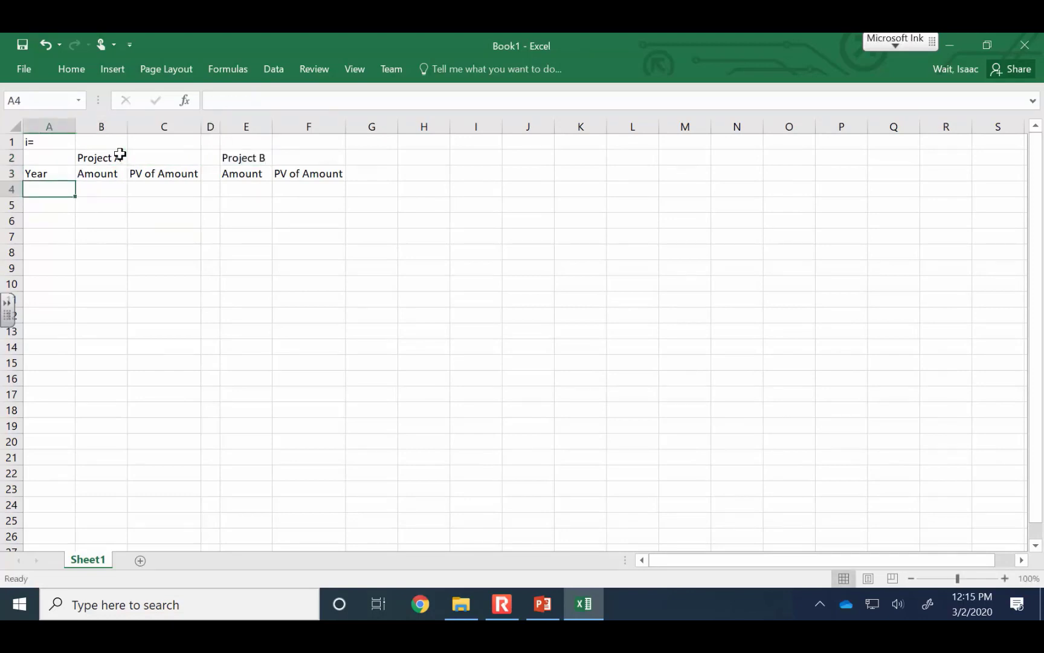
type("0")
key("Return")
type("1")
key("Return")
type("2")
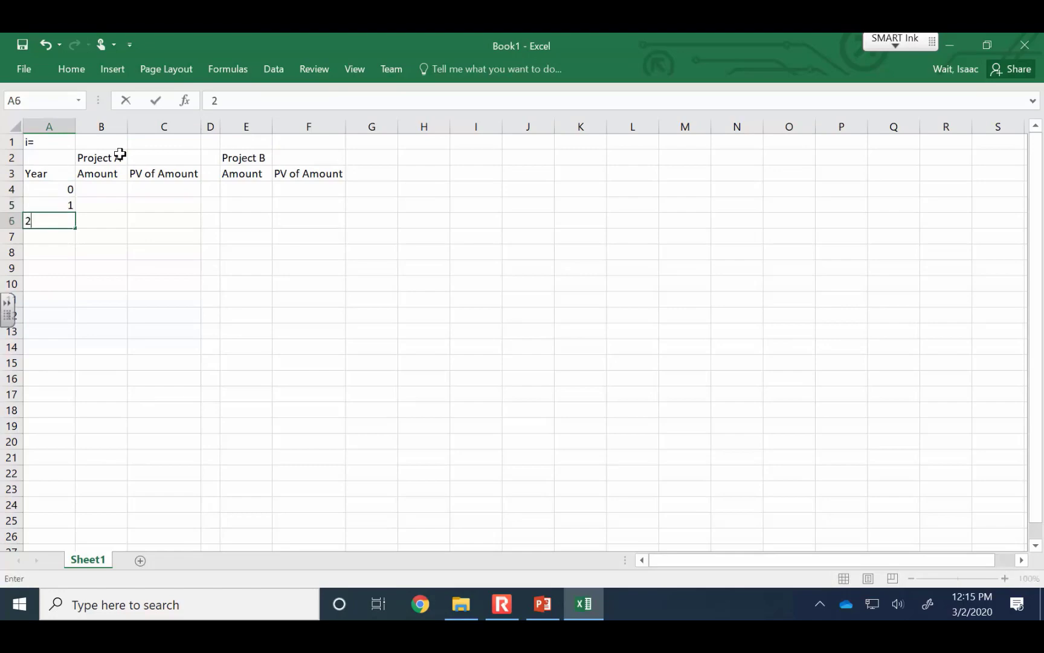
key("Return")
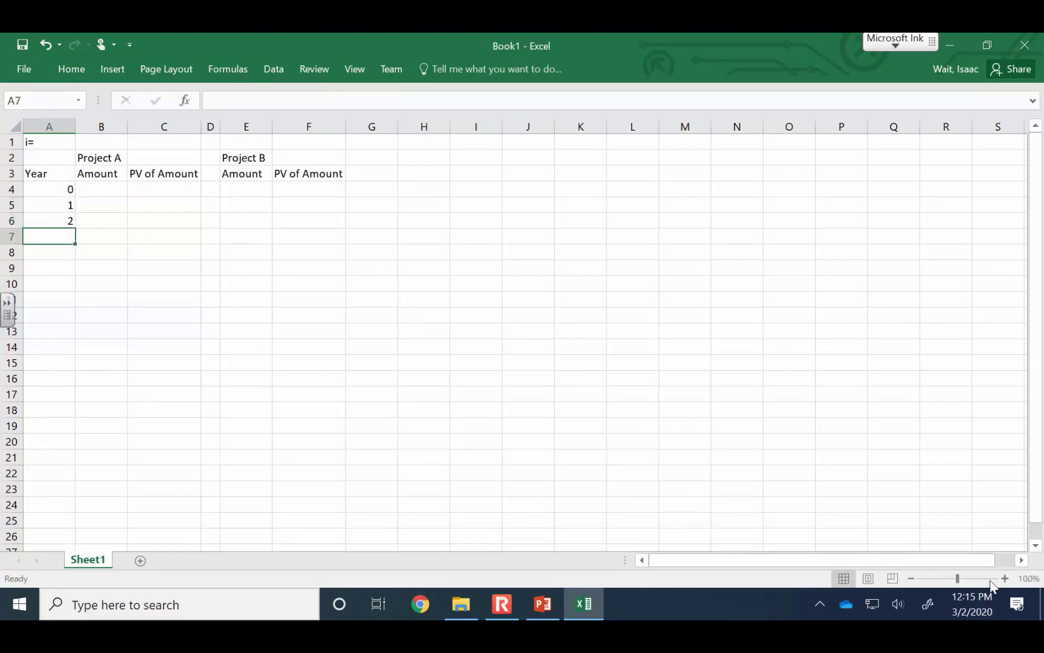
left_click(1005, 579)
left_click(1005, 578)
left_click(1005, 578)
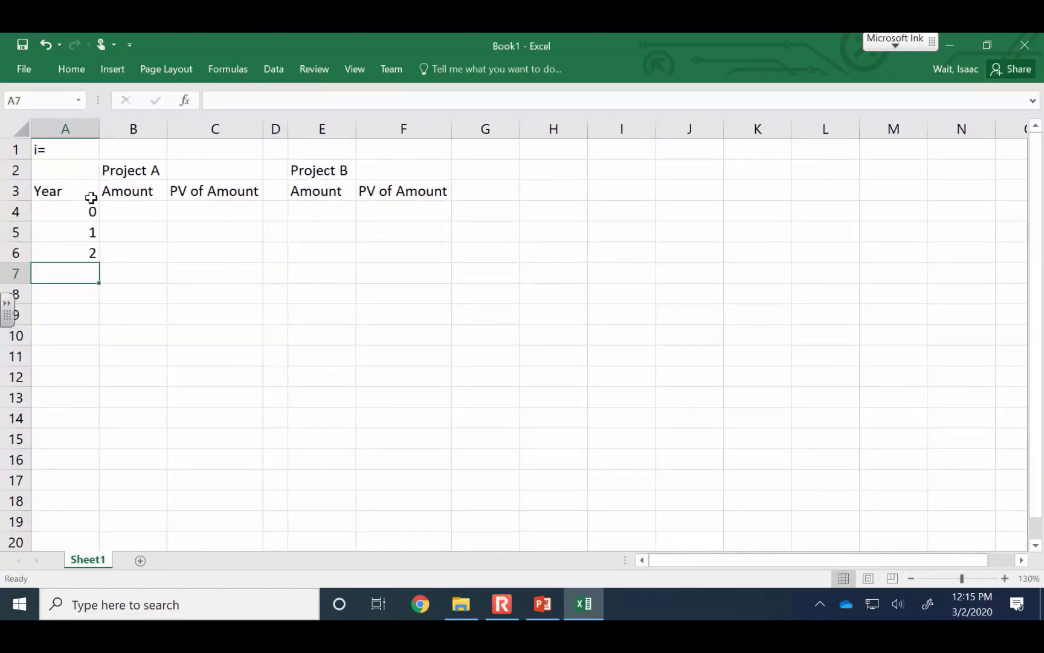
left_click_drag(88, 212, 77, 432)
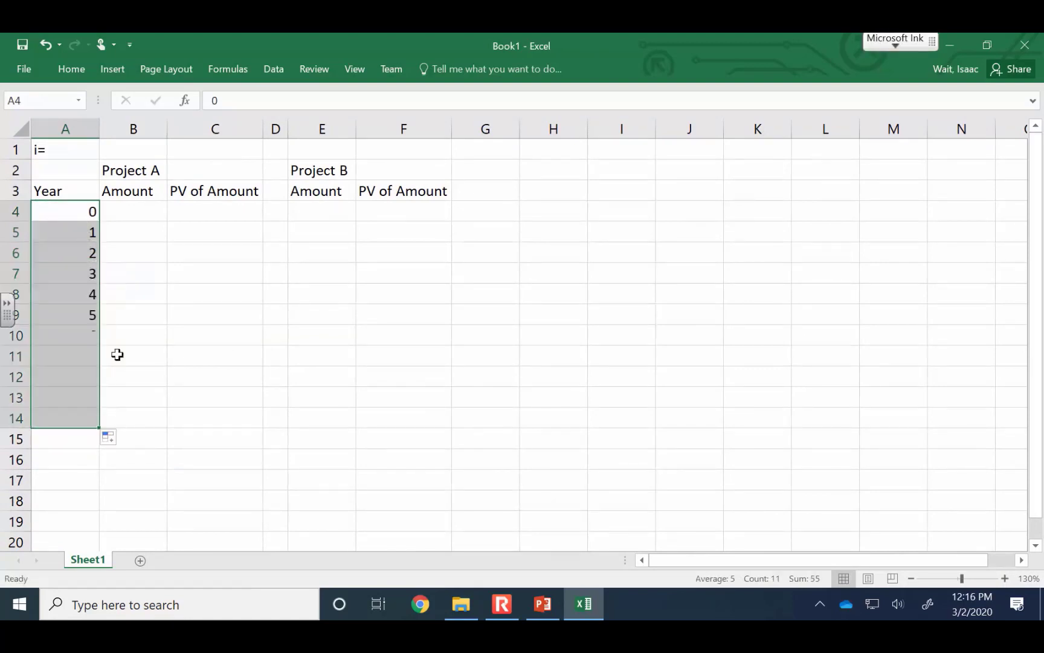
Enter -50000 in B4 as Project A's year 0 amount and fill 9000 from B5 to B14 for years 1 to 10
left_click(134, 204)
type("-50")
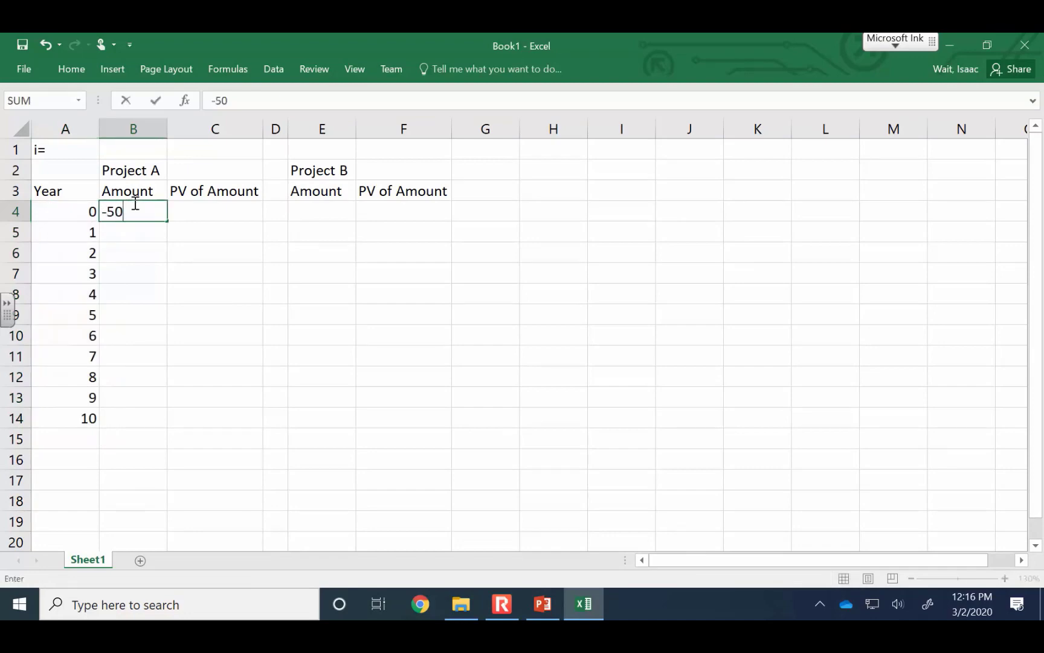
type("000")
key("Return")
type("9000")
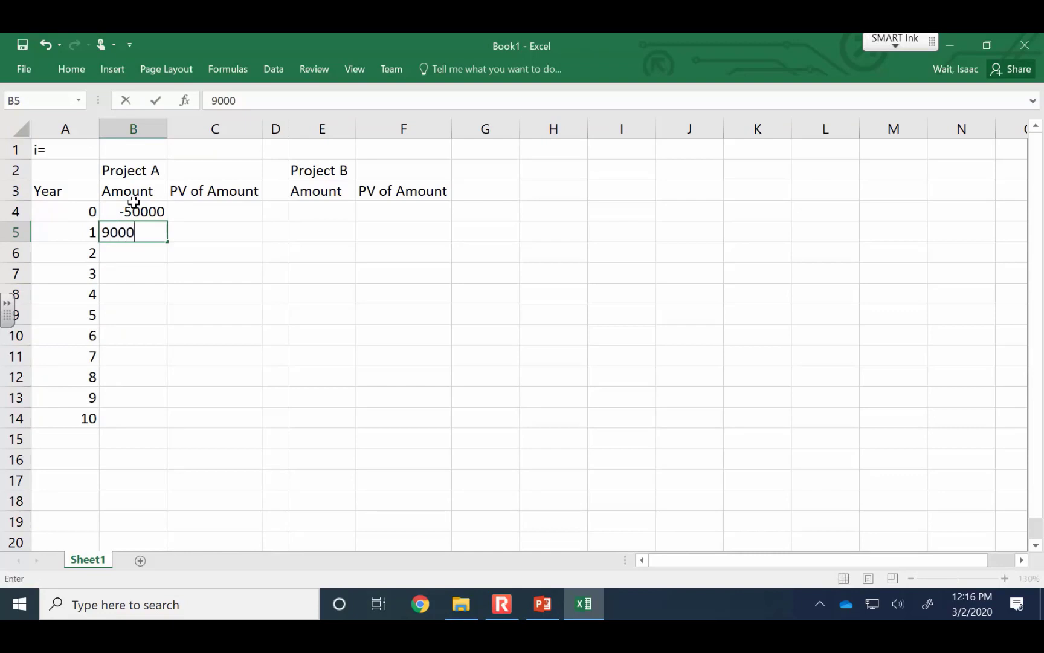
key("Return")
left_click(164, 236)
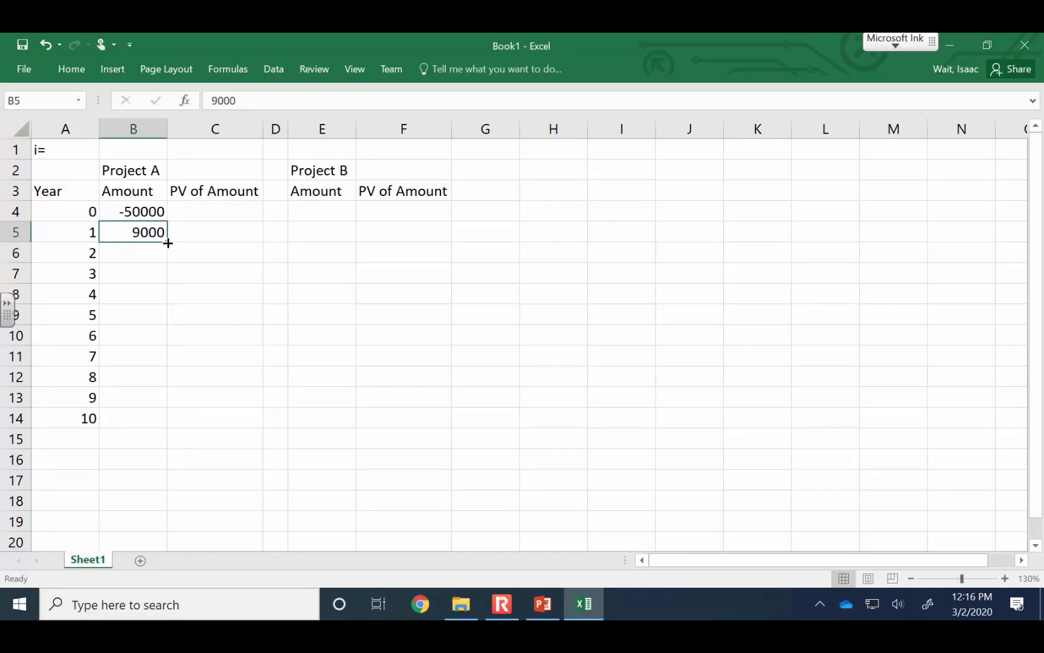
left_click_drag(168, 243, 127, 423)
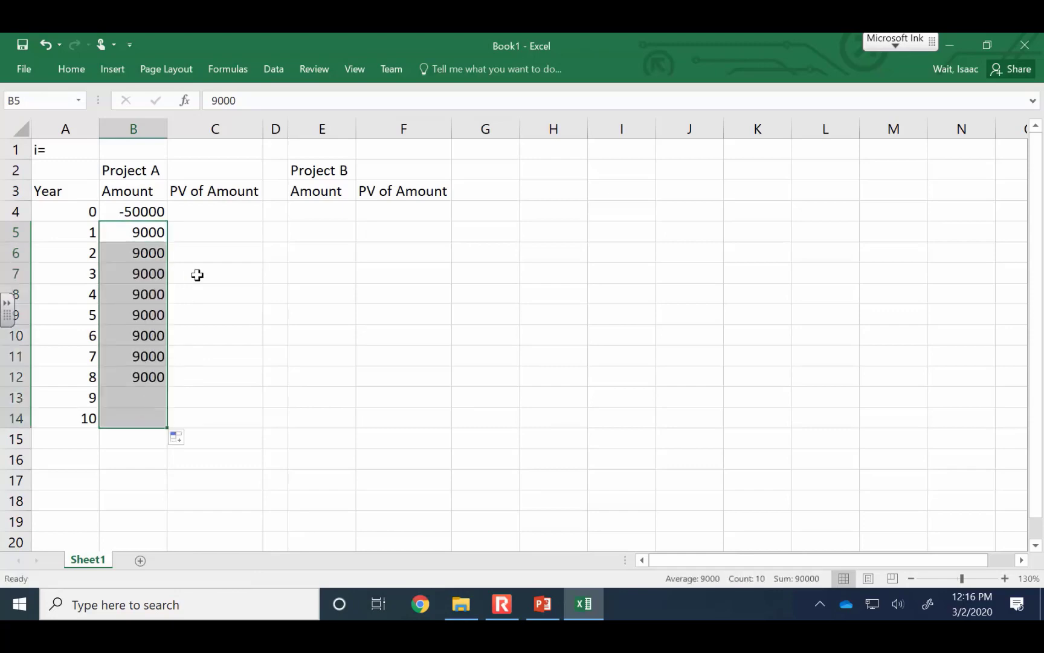
Insert a blank row above the Project A and Project B labels in row 2
left_click(222, 213)
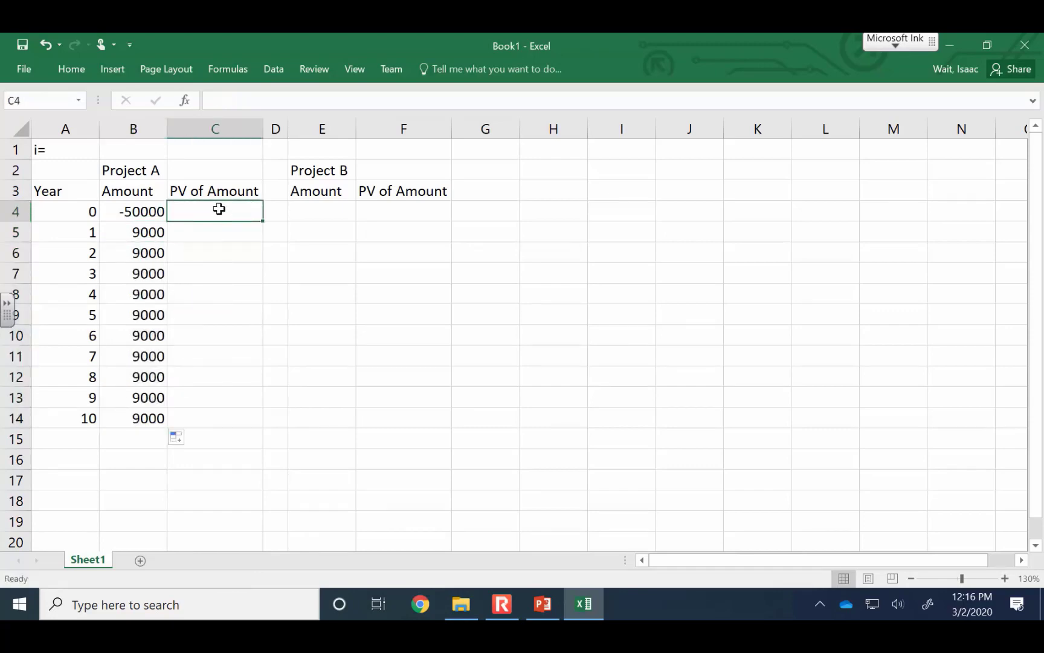
left_click(11, 172)
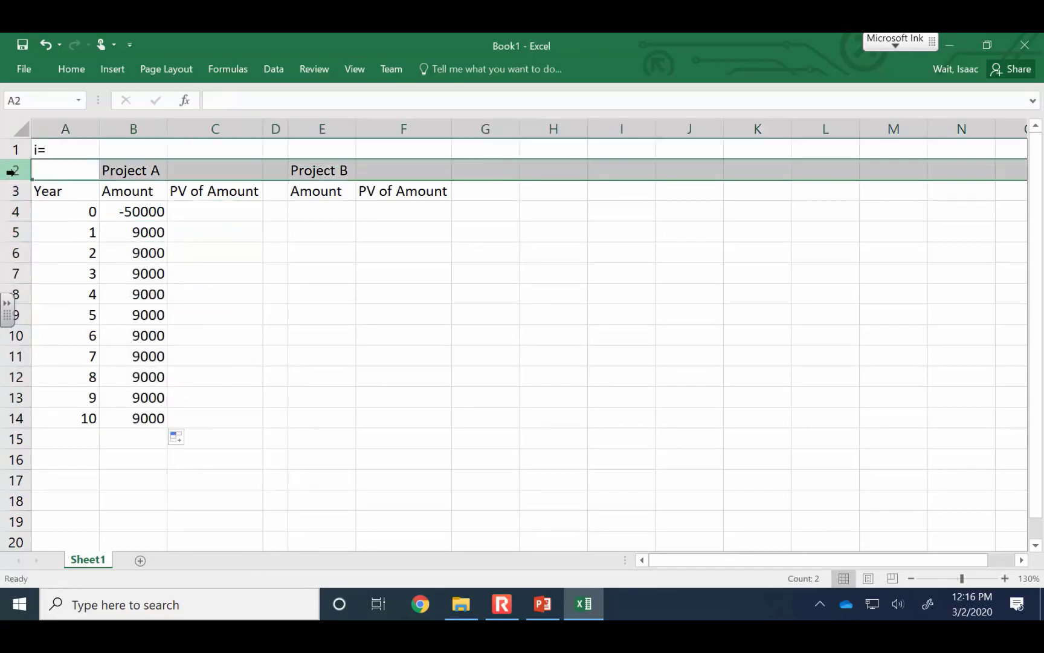
right_click(11, 171)
left_click(75, 281)
left_click(293, 326)
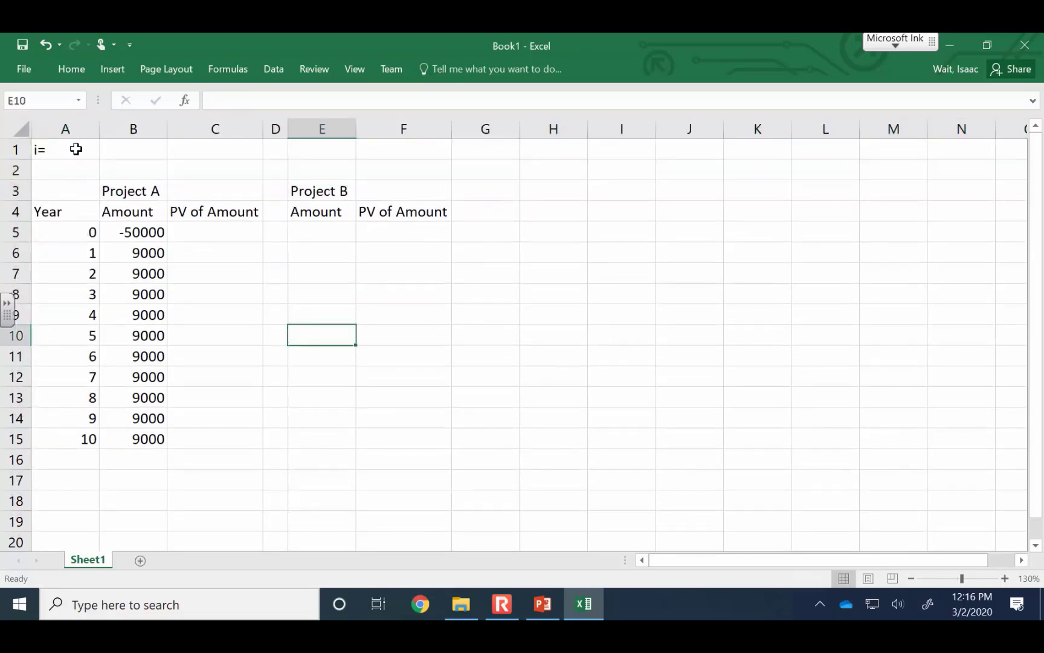
Center the i= label in A1 and enter an interest rate of .01 in B1
left_click(76, 150)
left_click(82, 67)
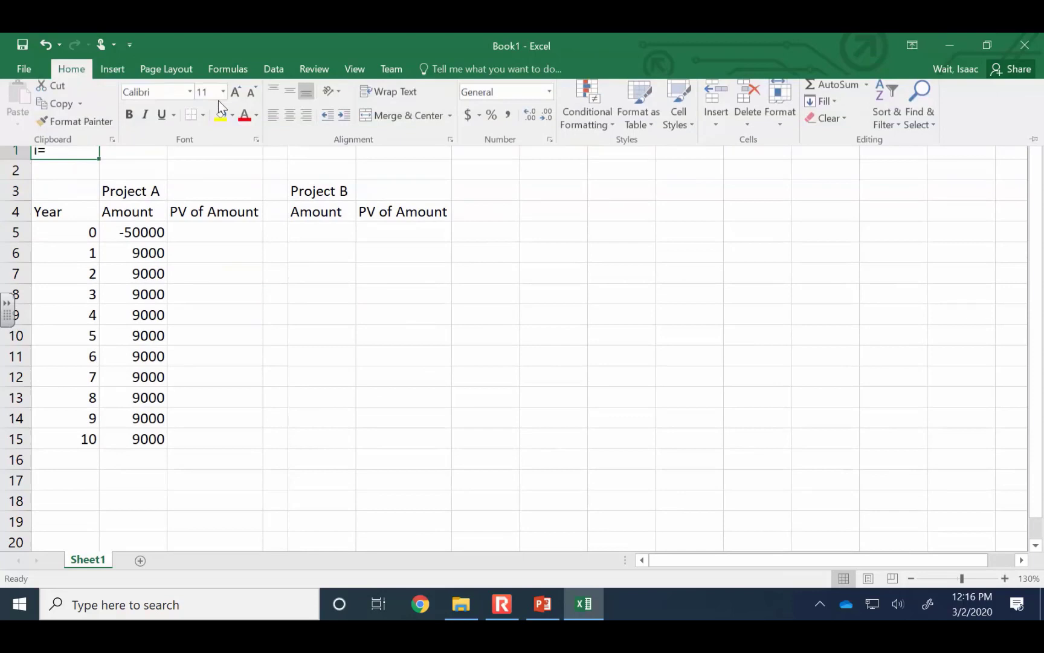
left_click(294, 123)
left_click(129, 145)
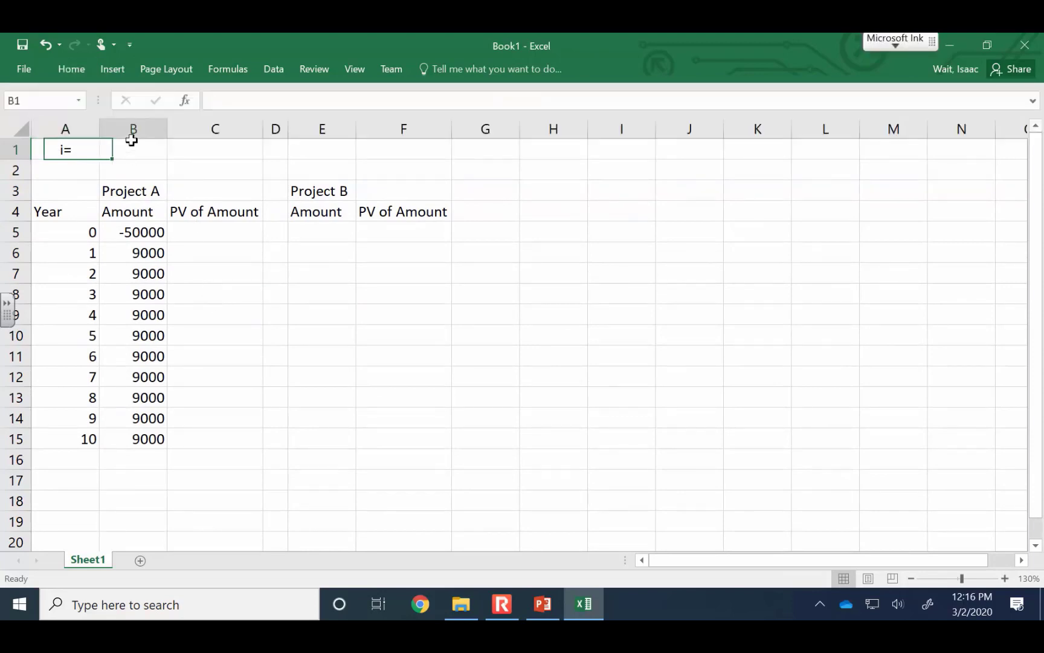
type(".01")
key("Return")
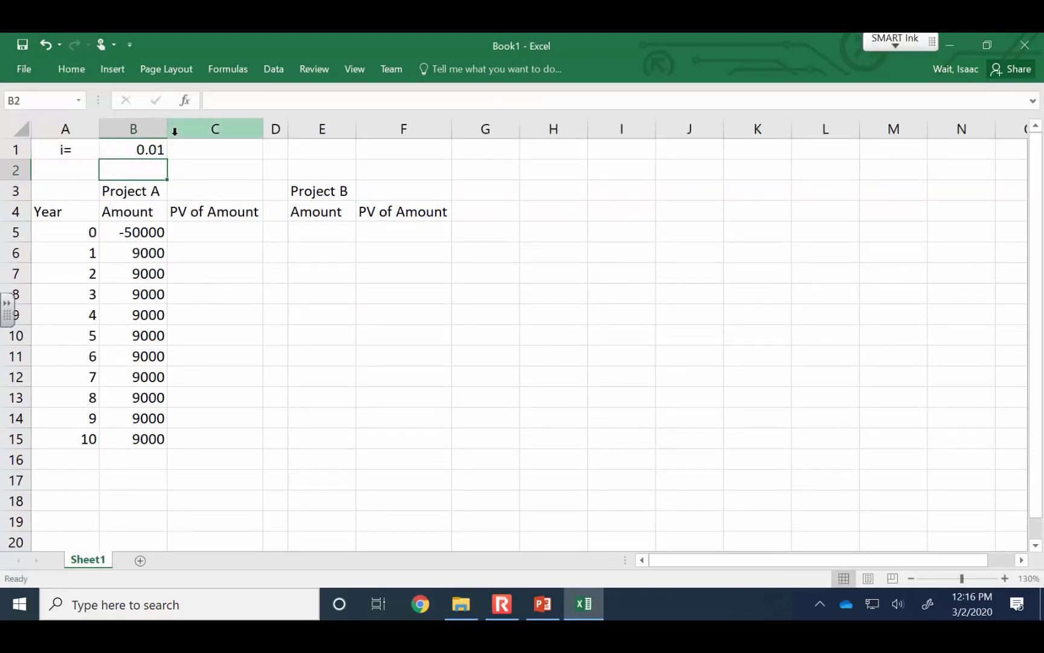
Enter the present value formula =PV($B$1,A5,,-B5) in C5 for Project A's year 0 amount
key("Down")
key("Down")
key("Right")
key("Down")
type("=[v")
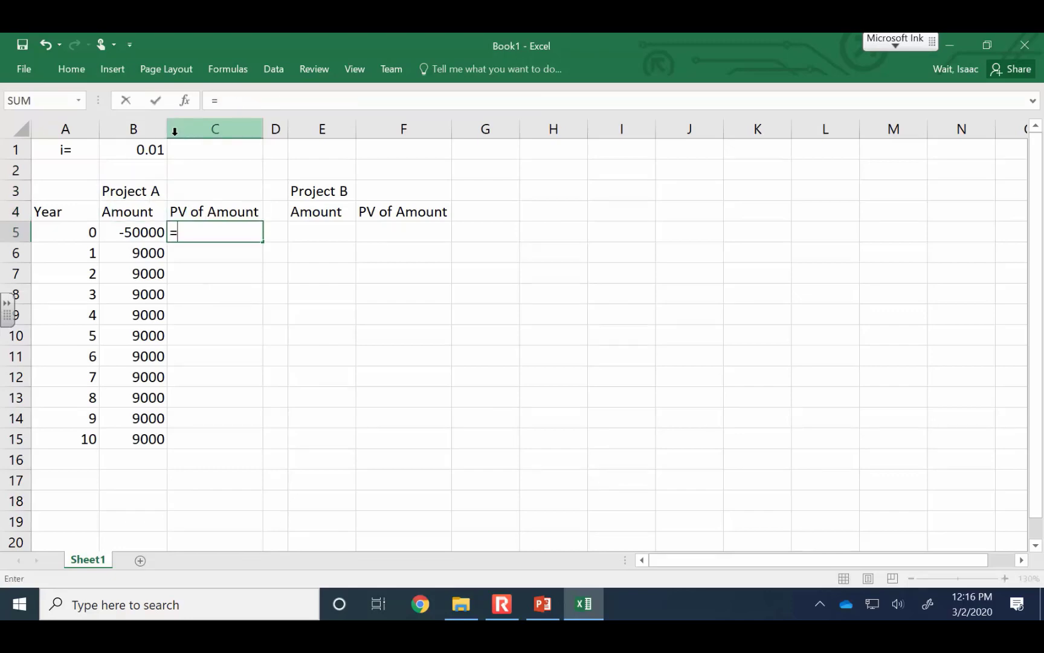
key("BackSpace")
key("BackSpace")
type("pv(")
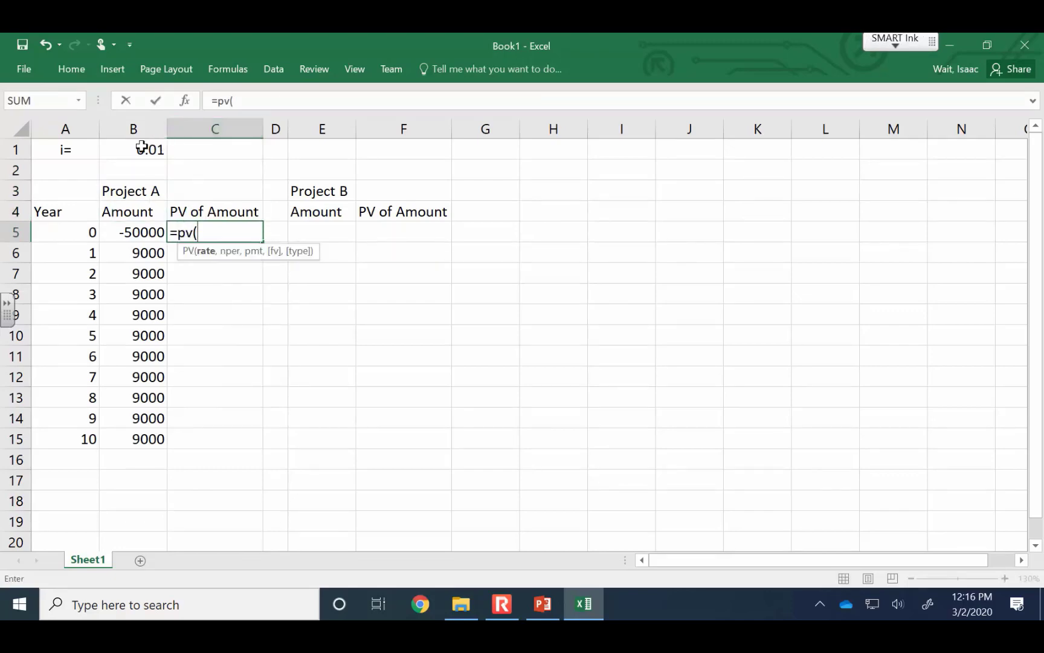
left_click(142, 146)
key("F4")
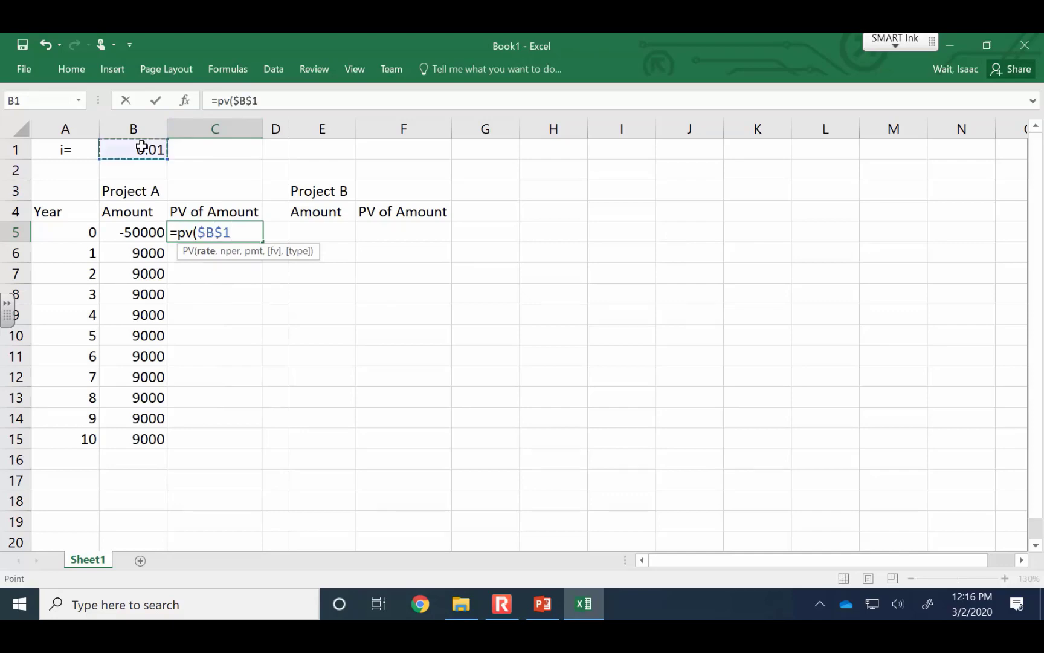
type(",")
left_click(78, 233)
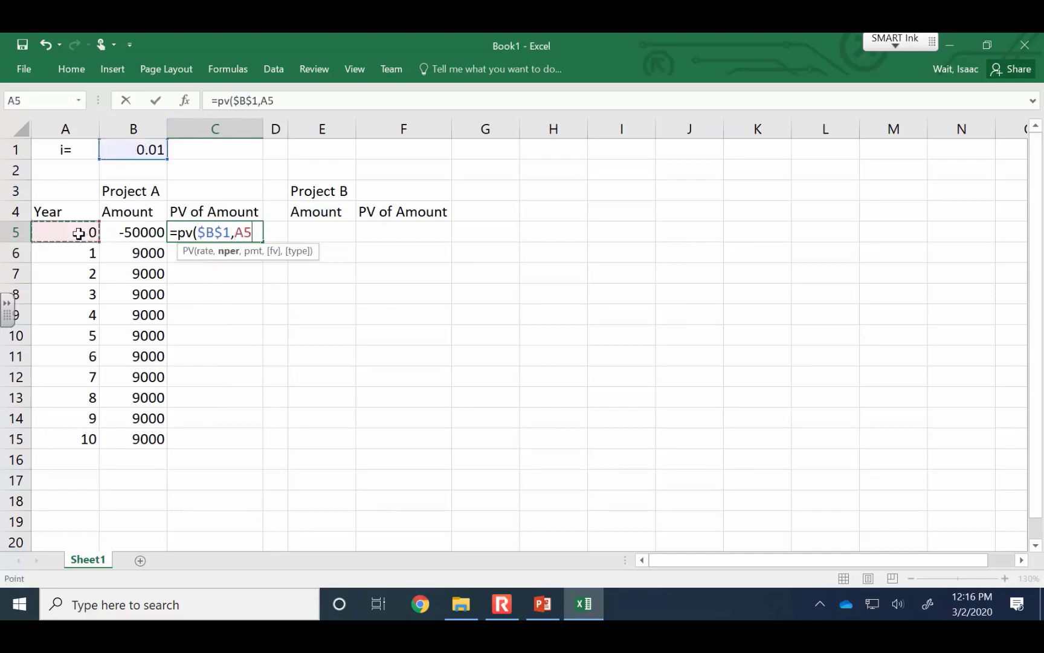
type(",,")
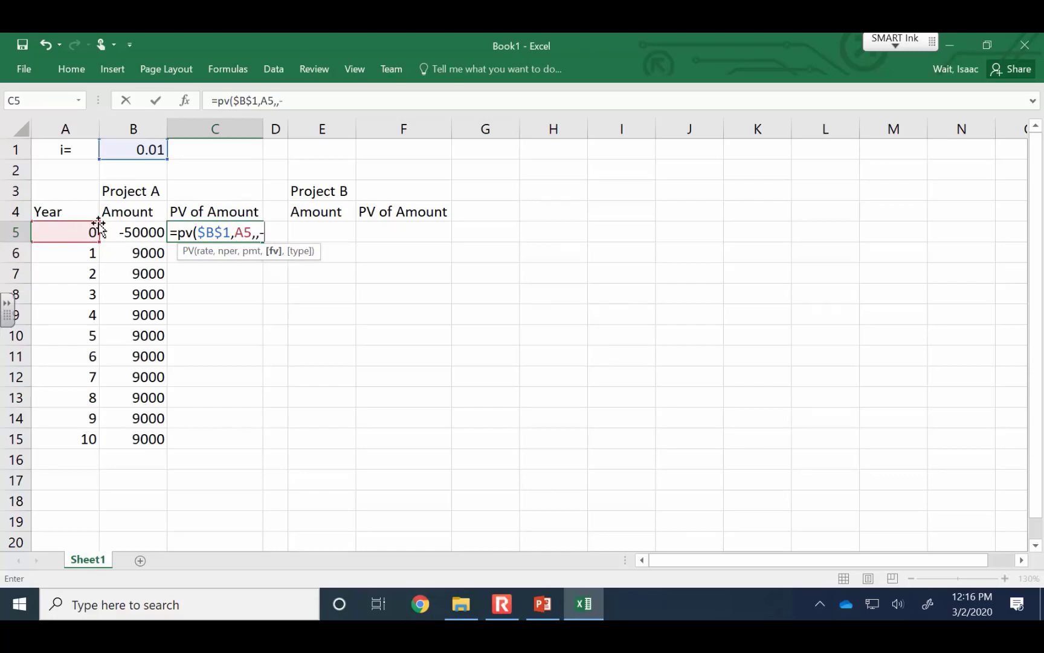
type("-")
left_click(125, 231)
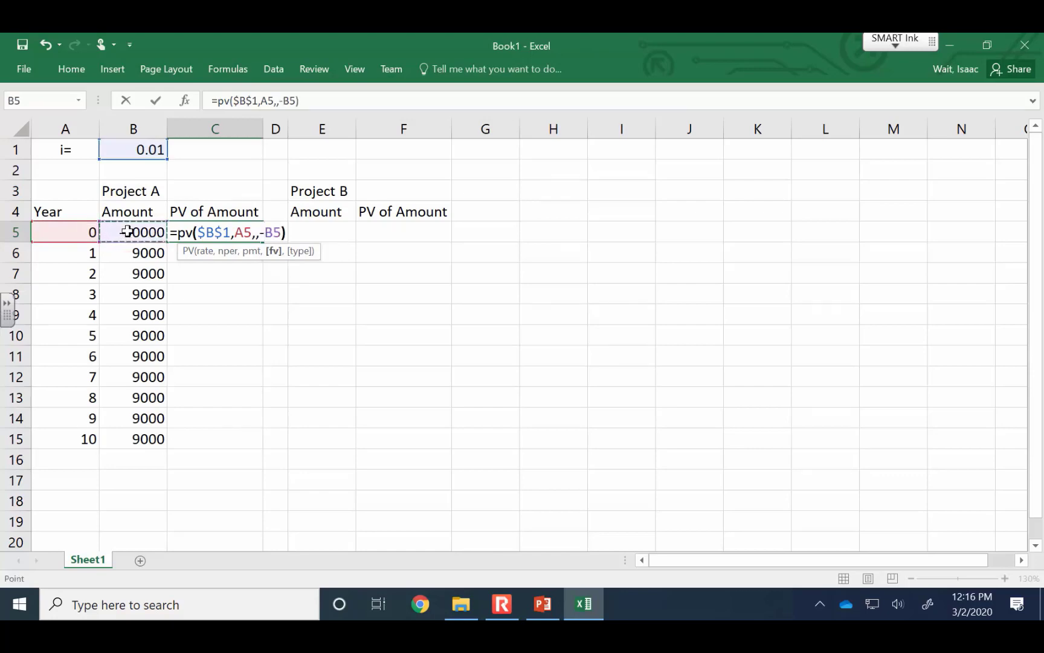
key("Return")
Format C5 as Currency with no decimal places and fill its formula down to C15
left_click(181, 231)
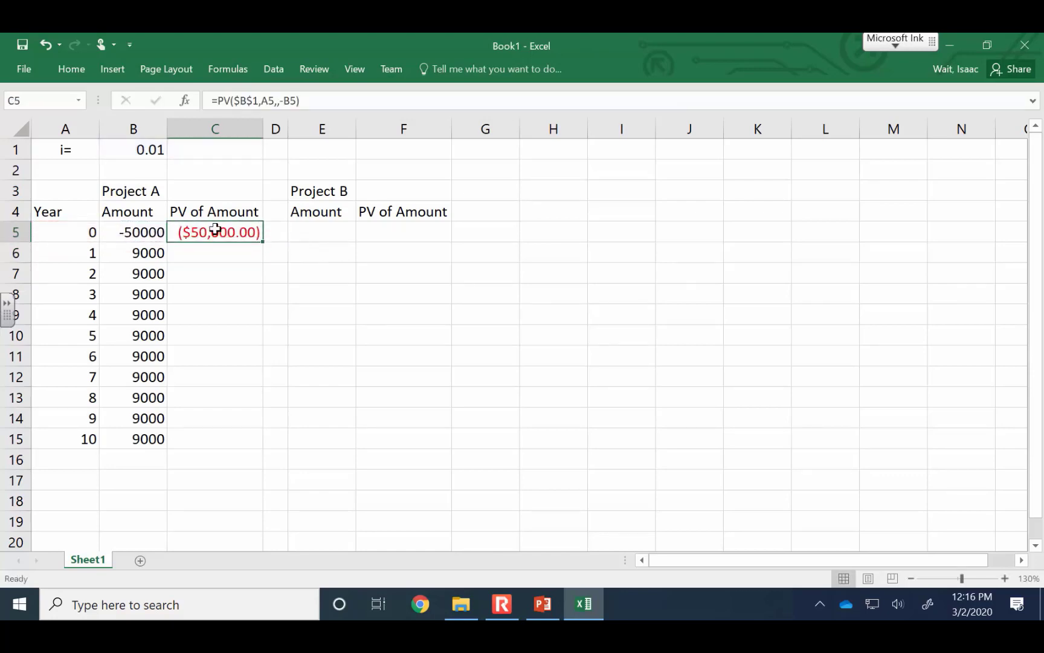
left_click(71, 69)
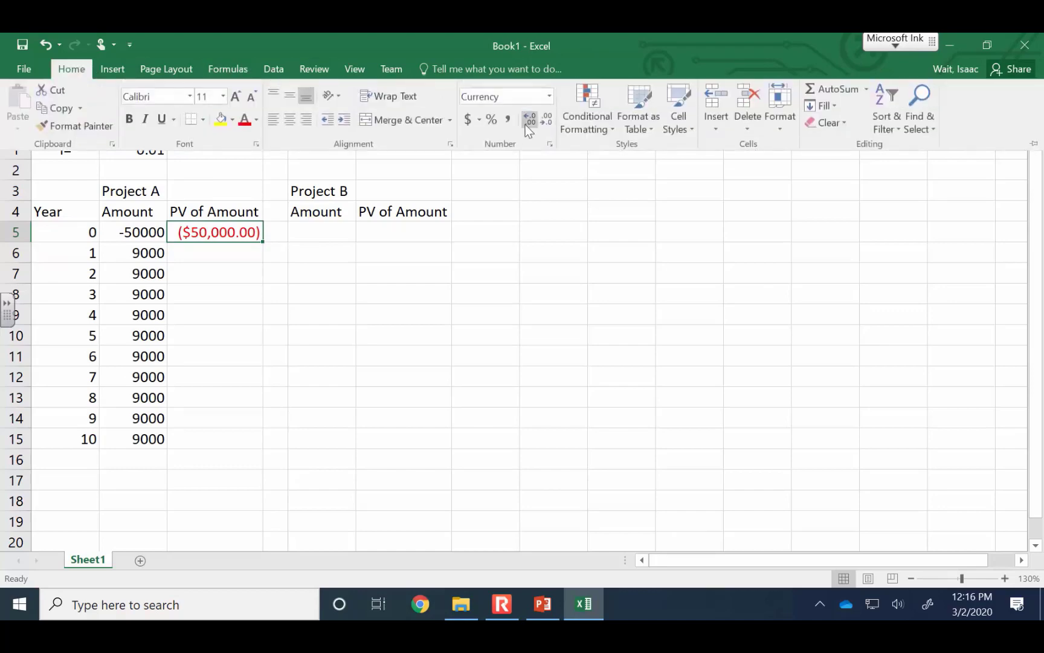
left_click(550, 97)
left_click(506, 185)
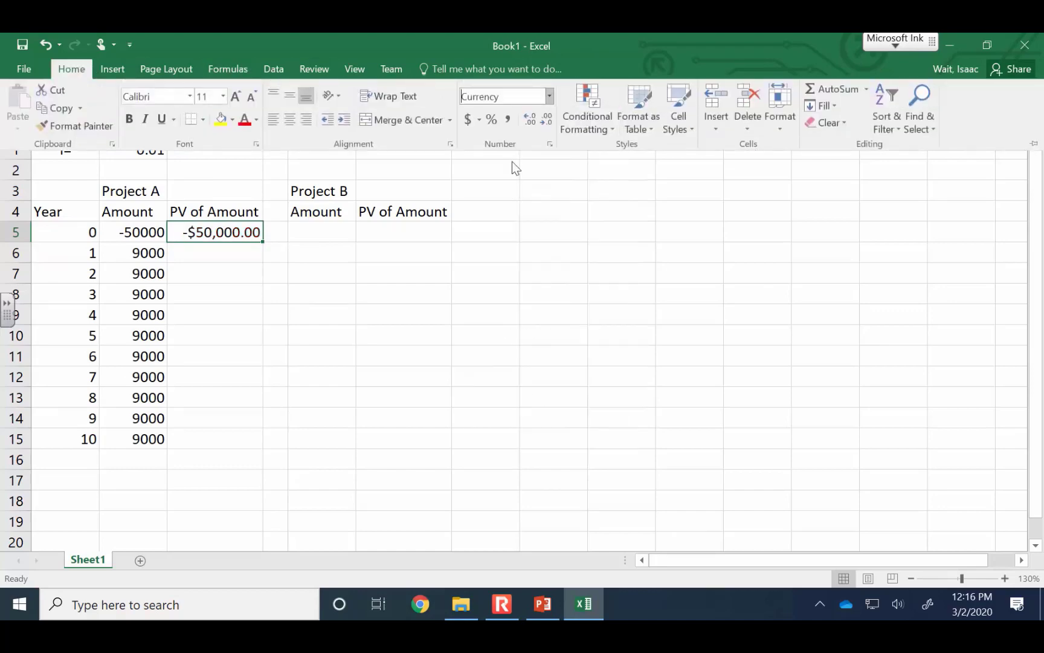
left_click(546, 119)
left_click(546, 119)
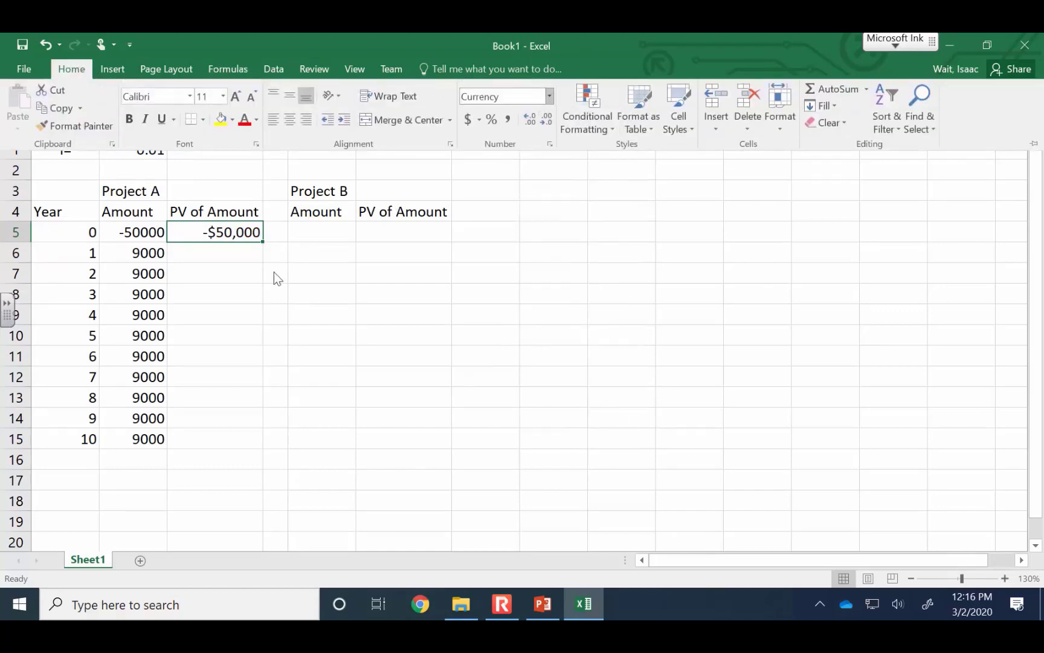
left_click(264, 243)
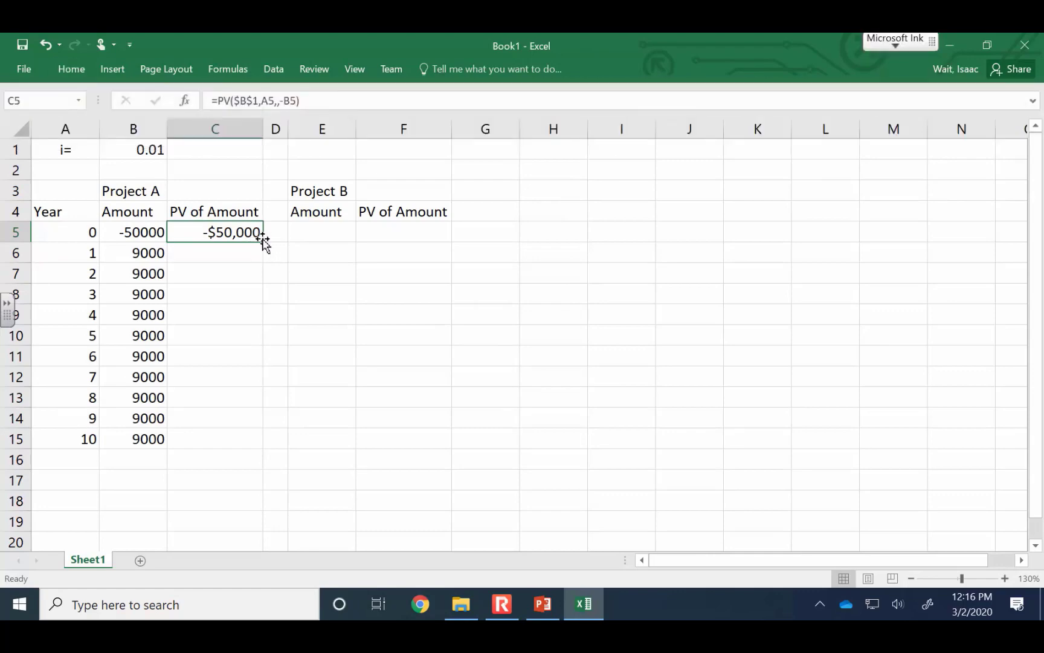
left_click_drag(264, 243, 266, 448)
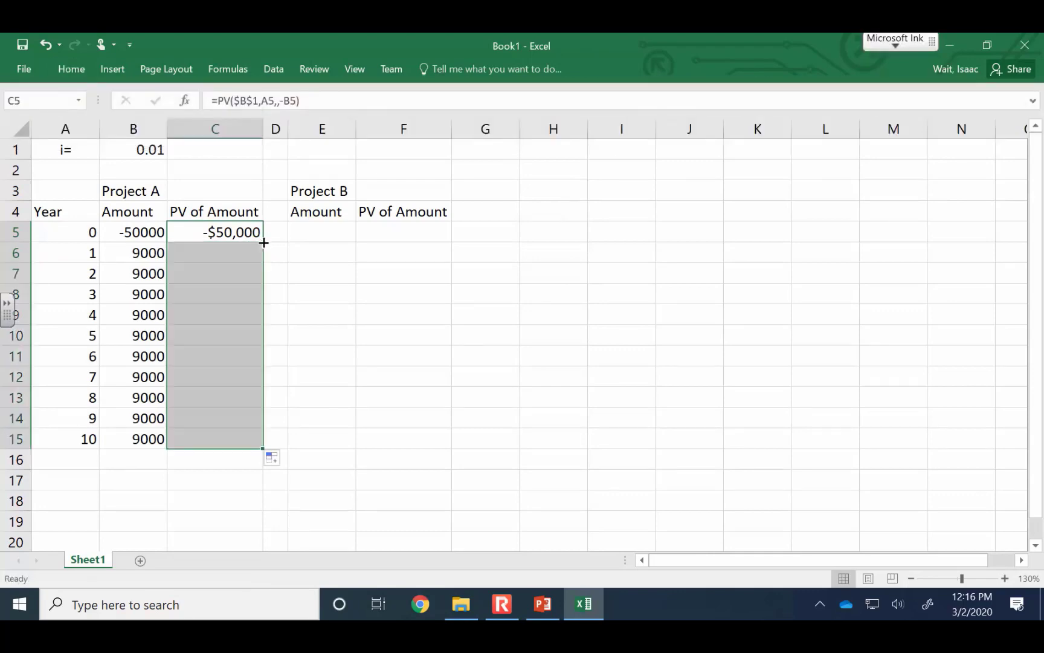
Label B17 as Total: and sum Project A's present values C5:C15 in C17
left_click(134, 477)
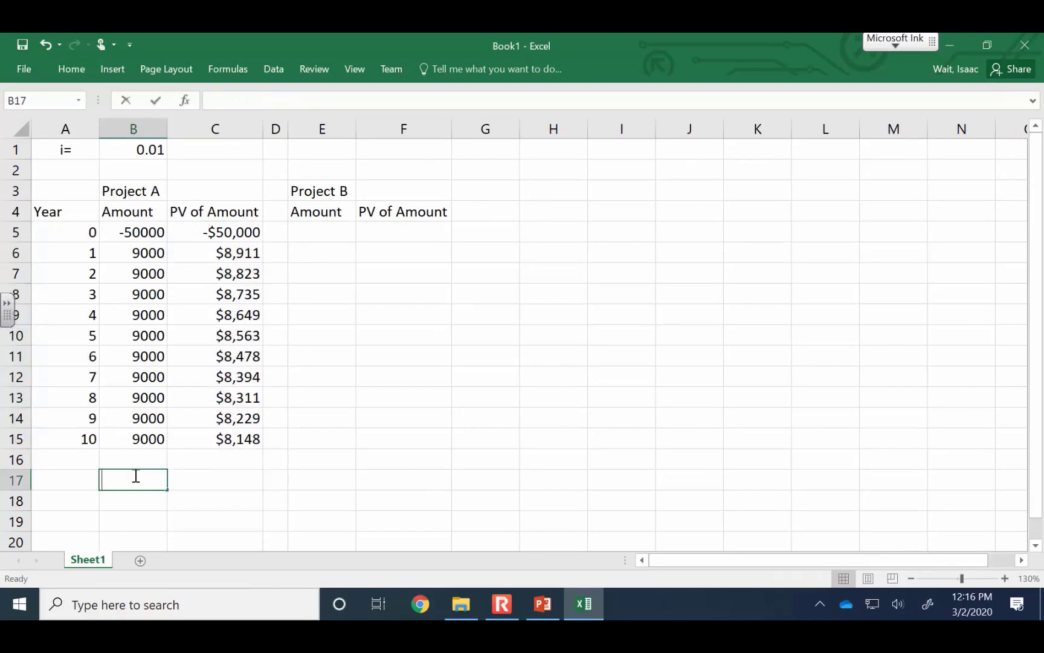
type("Total:")
key("Tab")
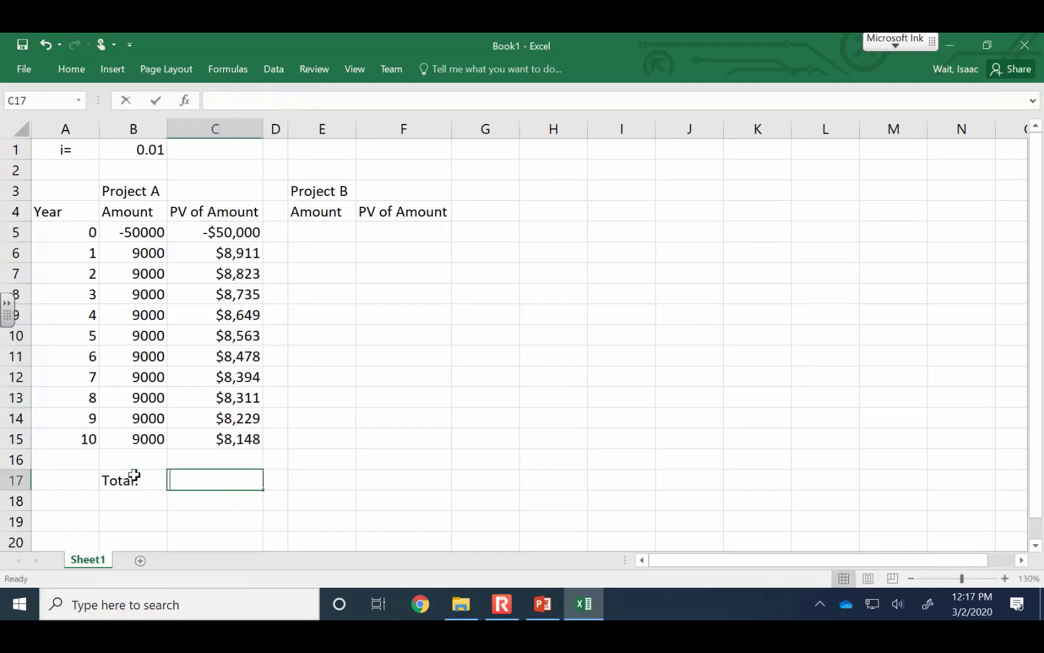
type("=")
type("sum")
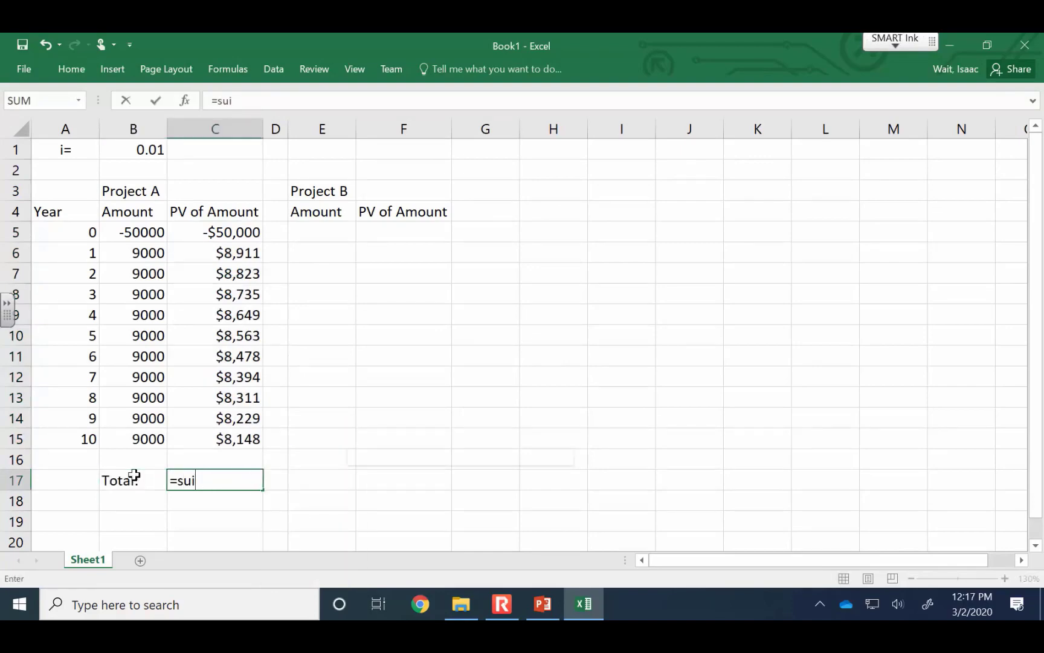
type("(")
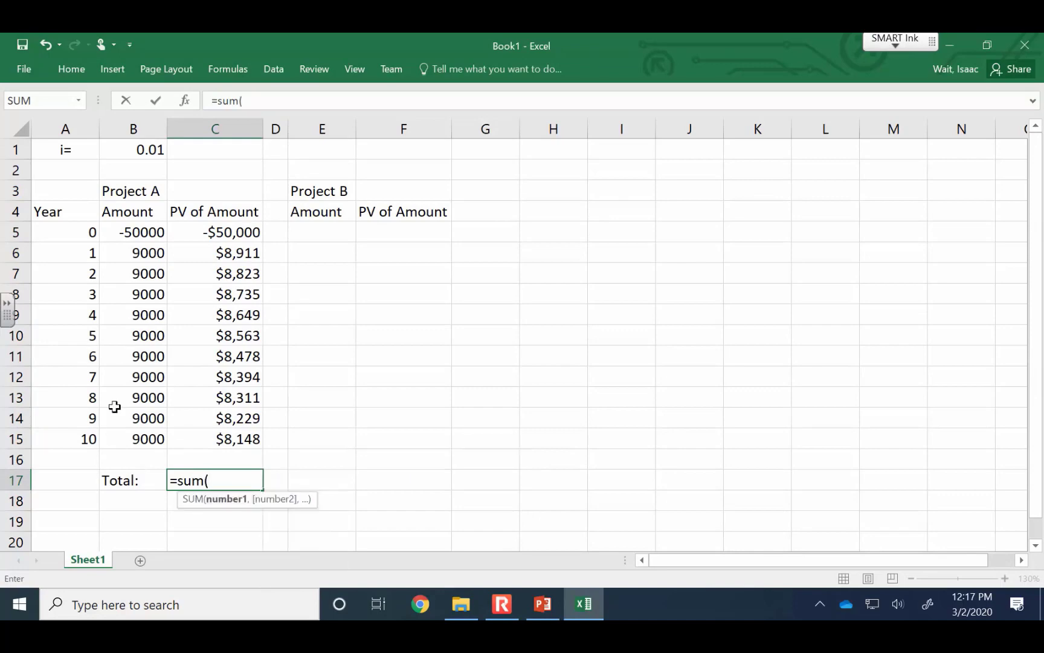
left_click(240, 235)
left_click_drag(239, 238, 221, 433)
key("Return")
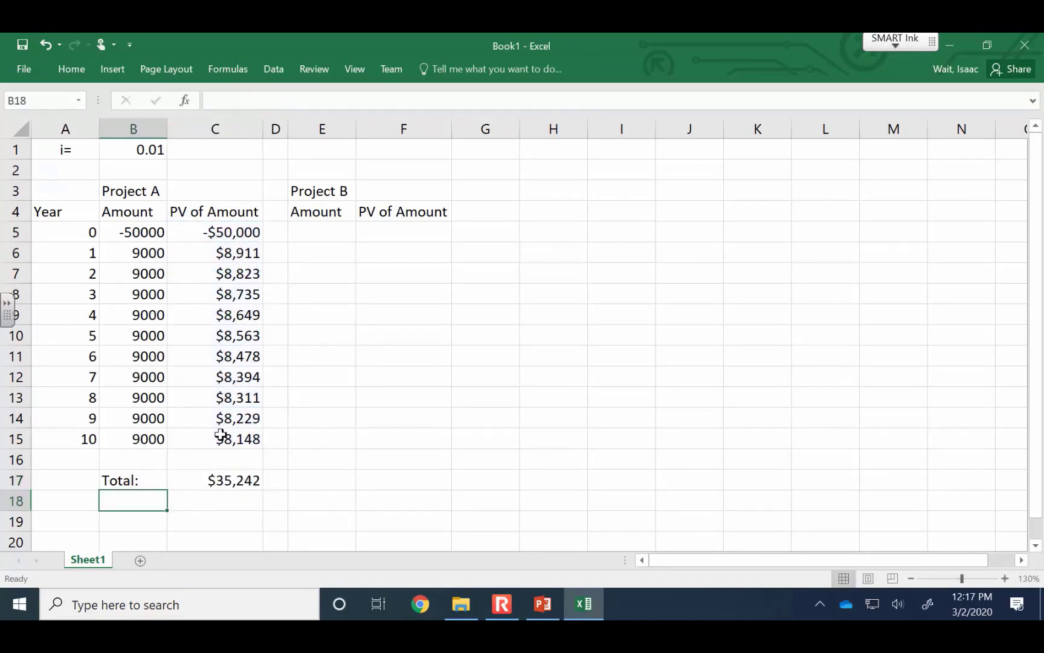
left_click_drag(121, 481, 210, 478)
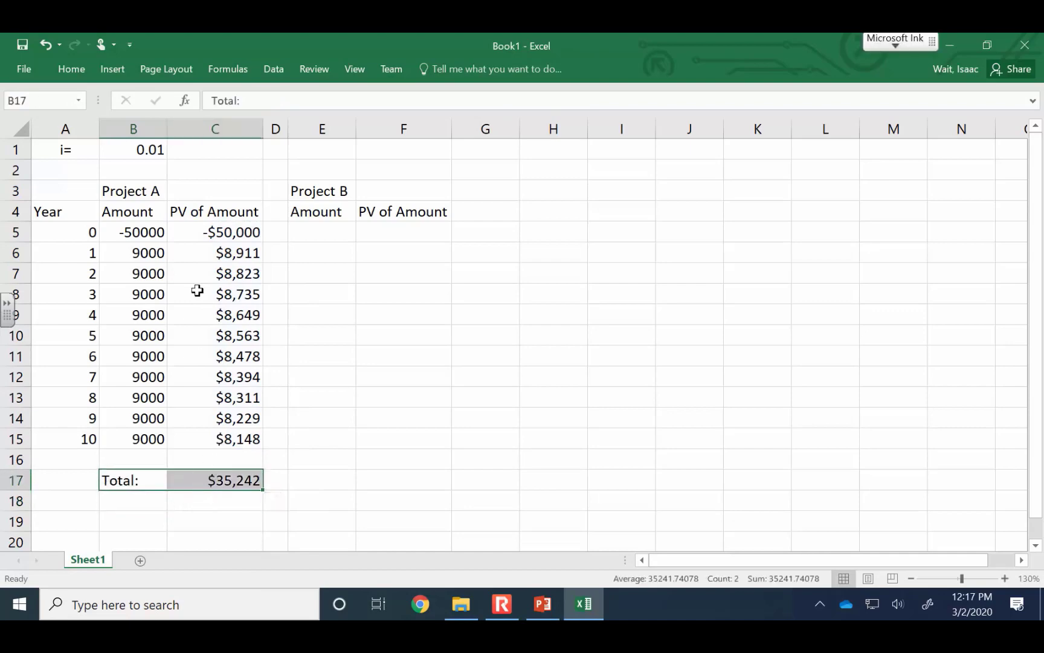
left_click(70, 73)
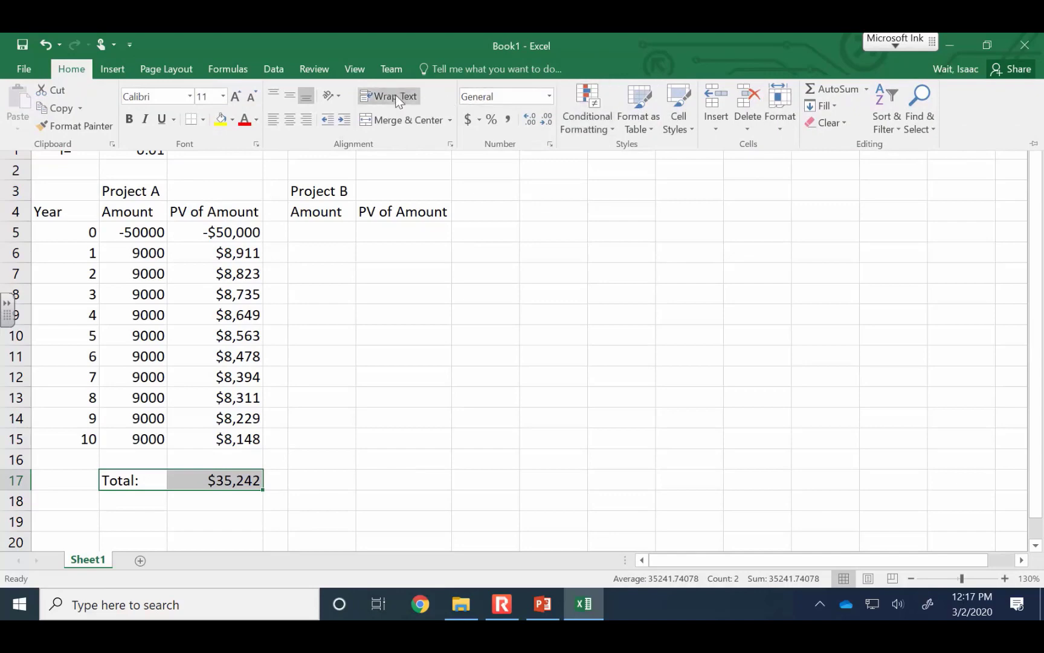
left_click(764, 371)
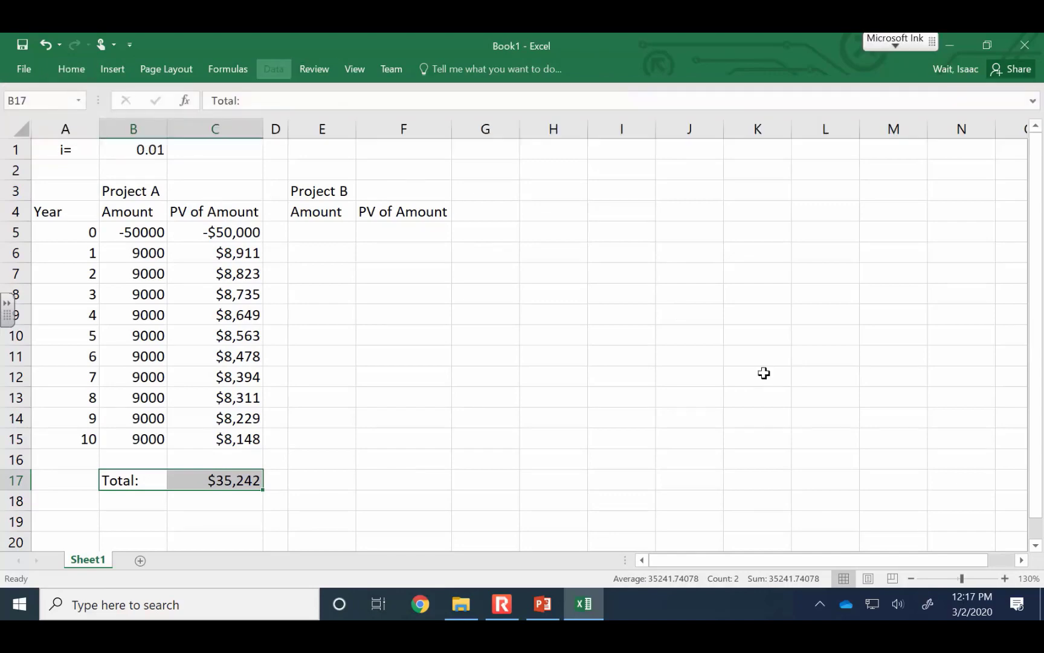
left_click(74, 69)
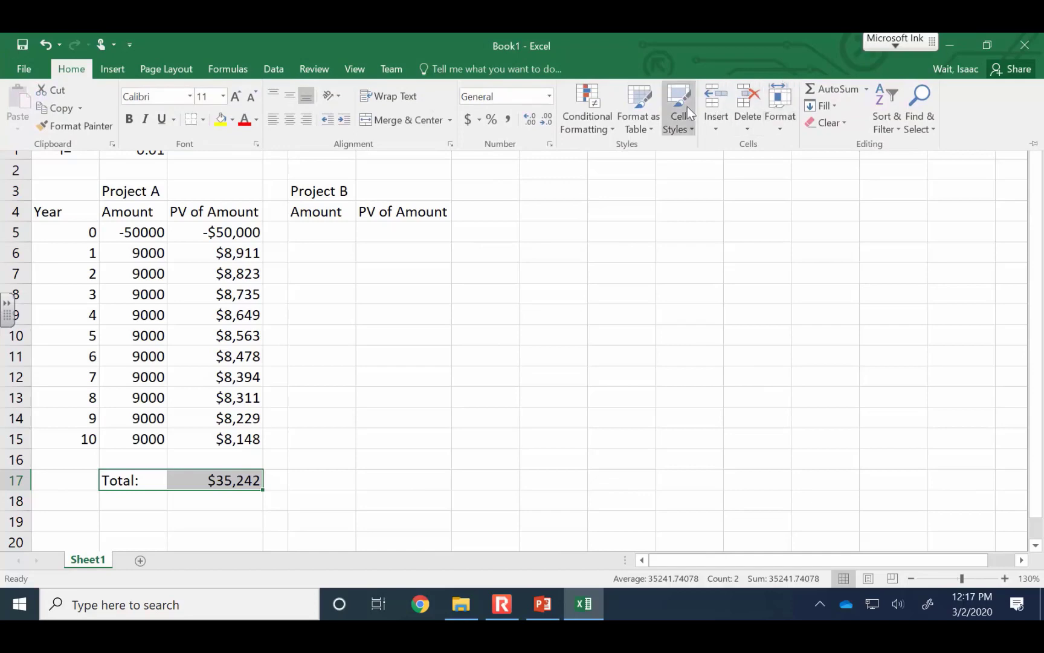
Run Goal Seek to bring Project A's total in C17 to 0 by changing the interest rate in B1, and keep the solution
left_click(276, 68)
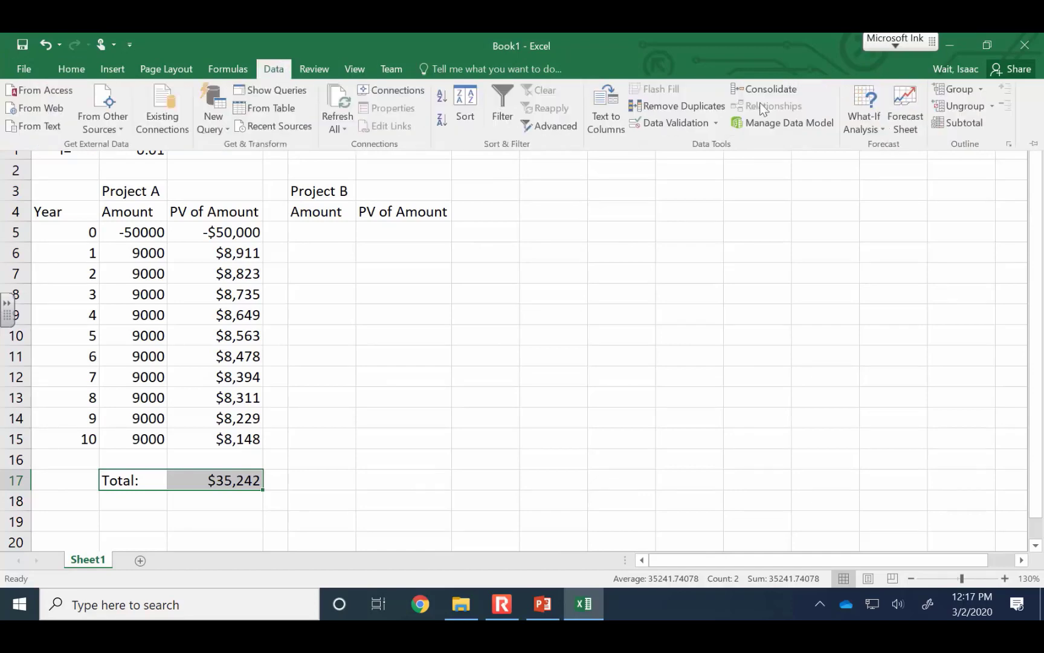
left_click(858, 115)
left_click(873, 163)
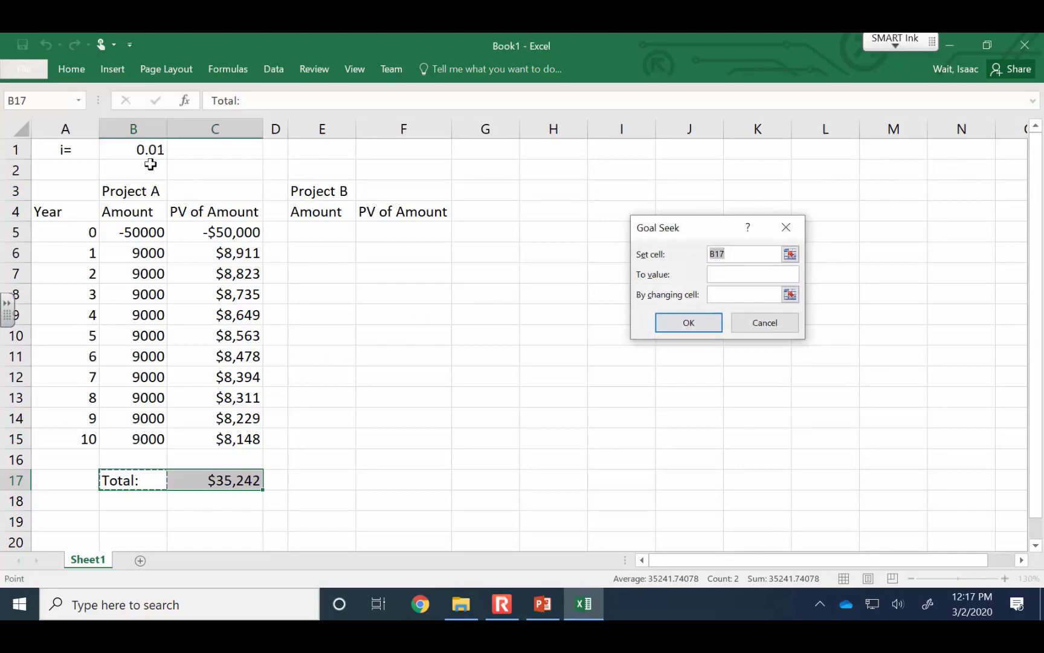
left_click(231, 484)
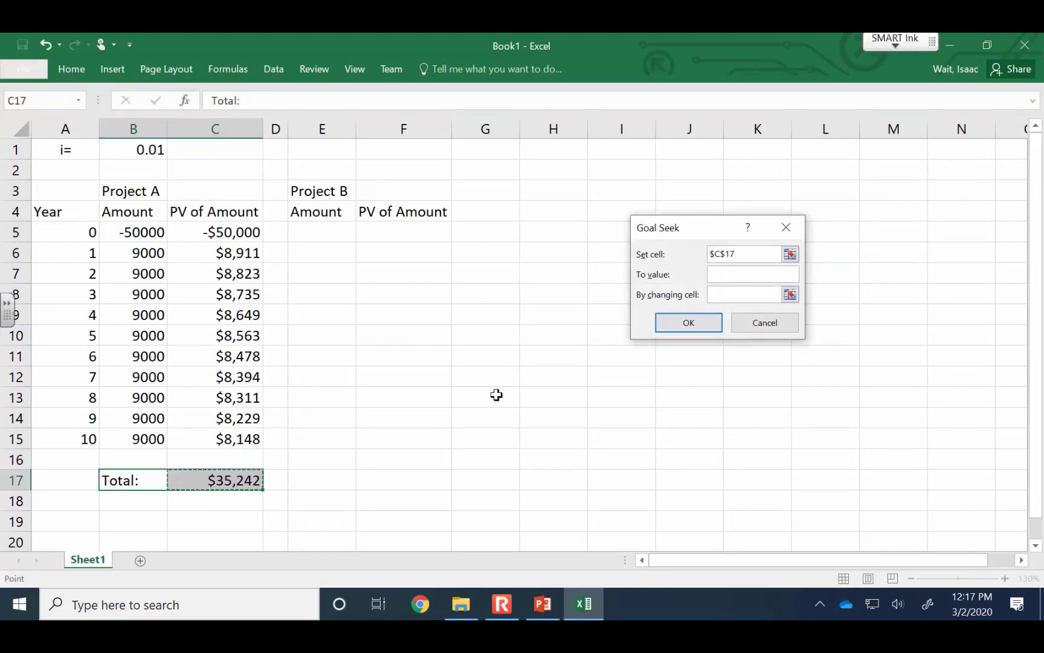
left_click(772, 273)
left_click(789, 294)
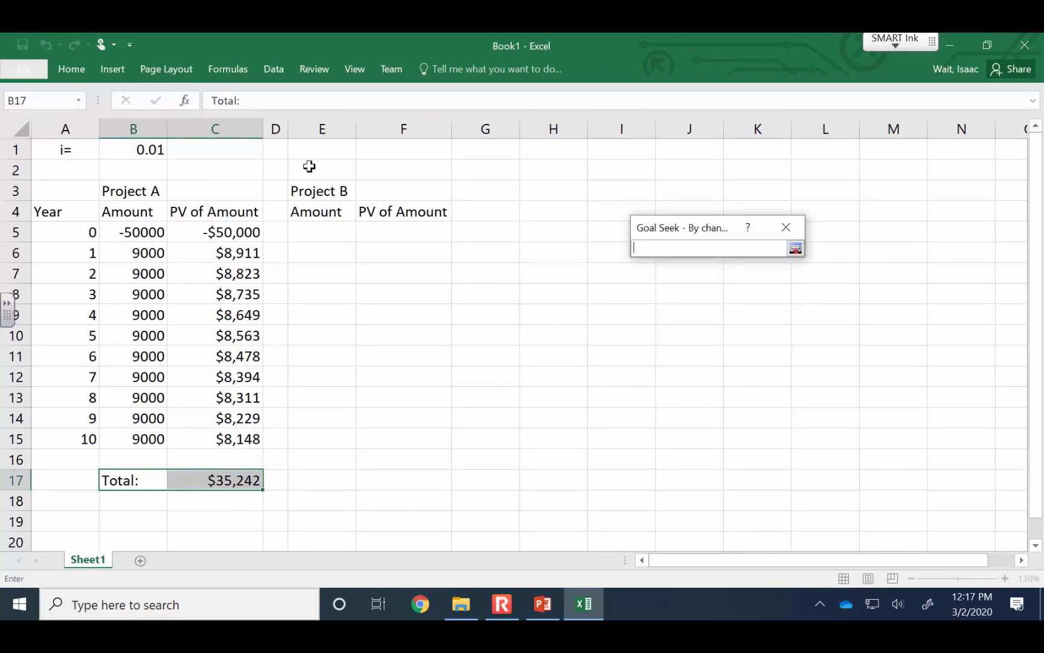
left_click(119, 149)
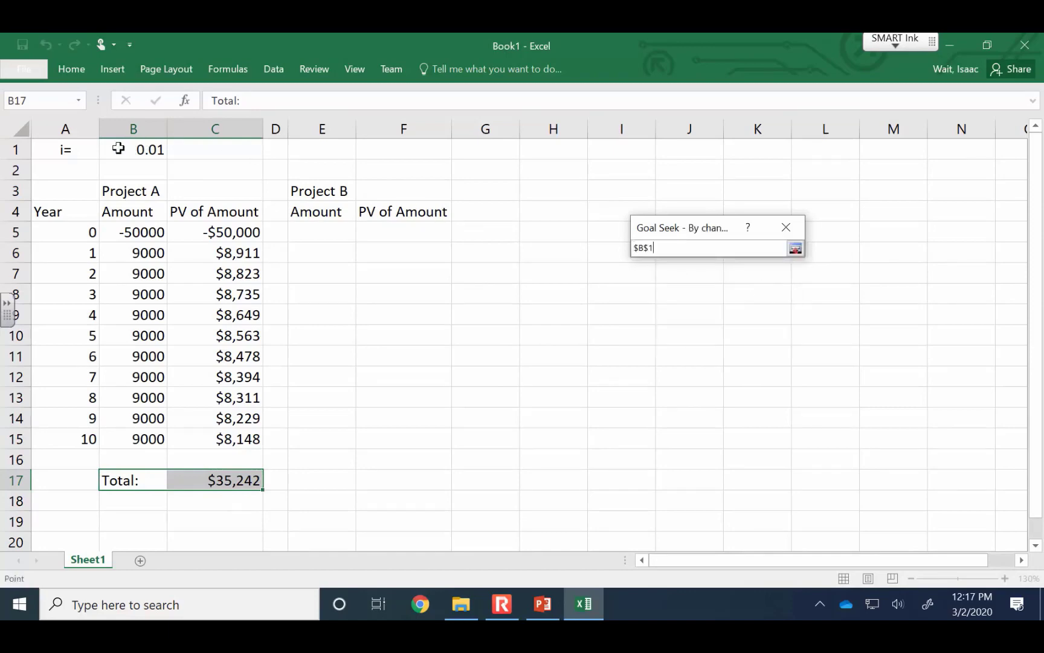
left_click(795, 249)
left_click(690, 320)
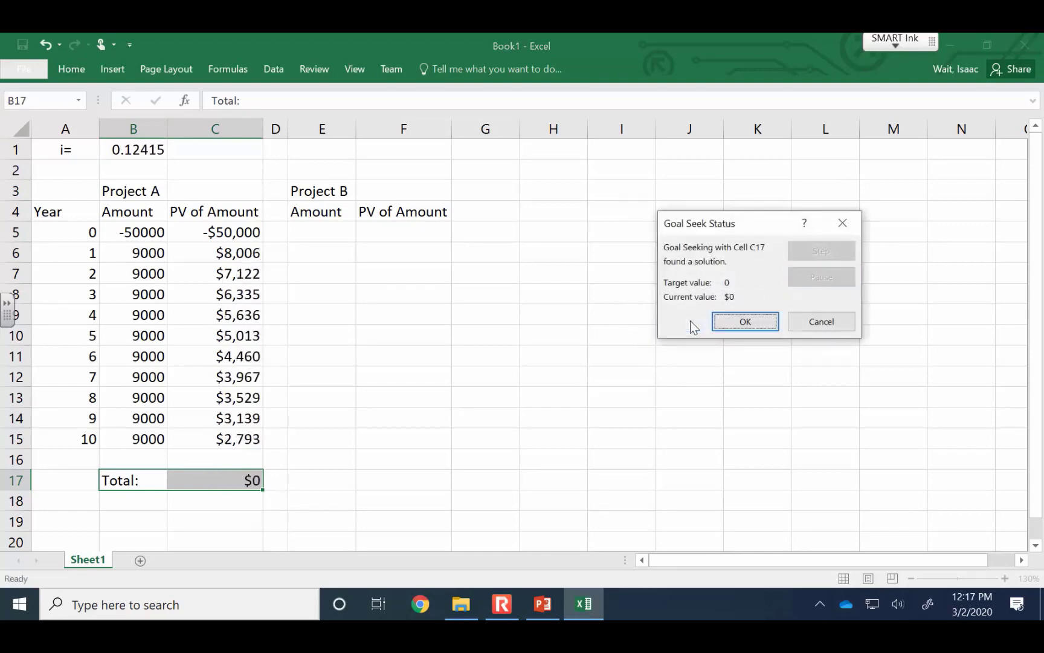
left_click(734, 321)
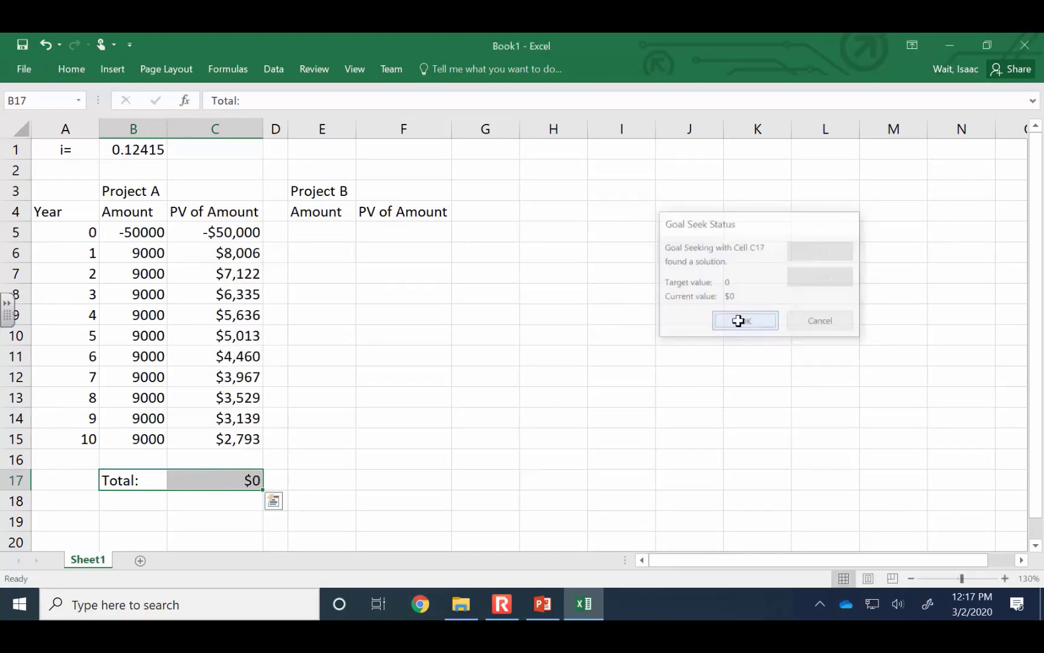
left_click(690, 338)
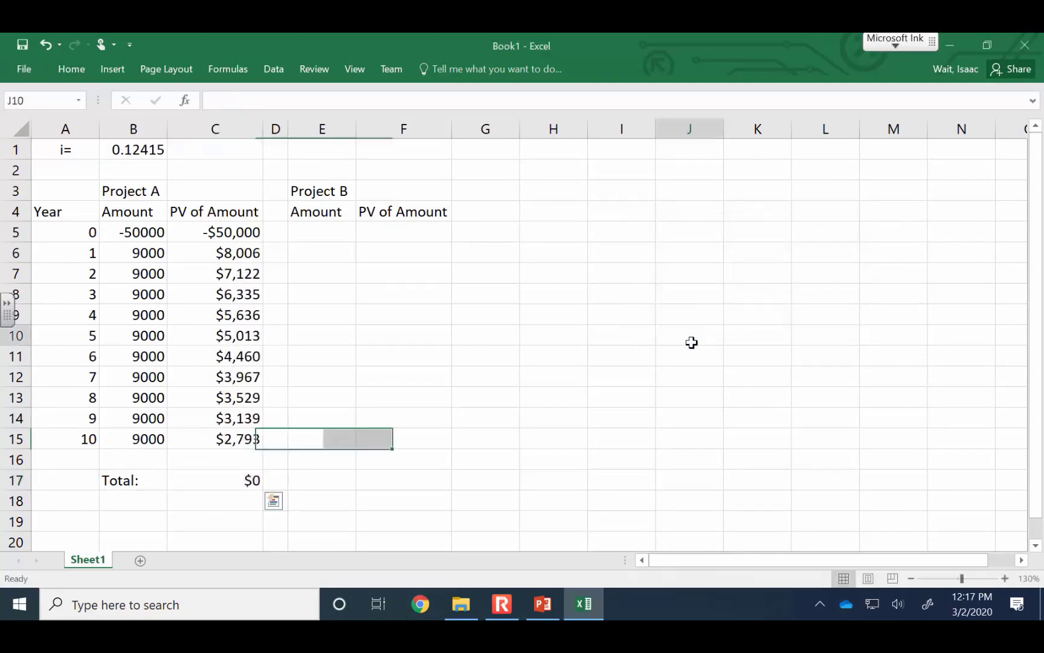
Enter the label i= in E1 for Project B's interest rate
left_click(313, 154)
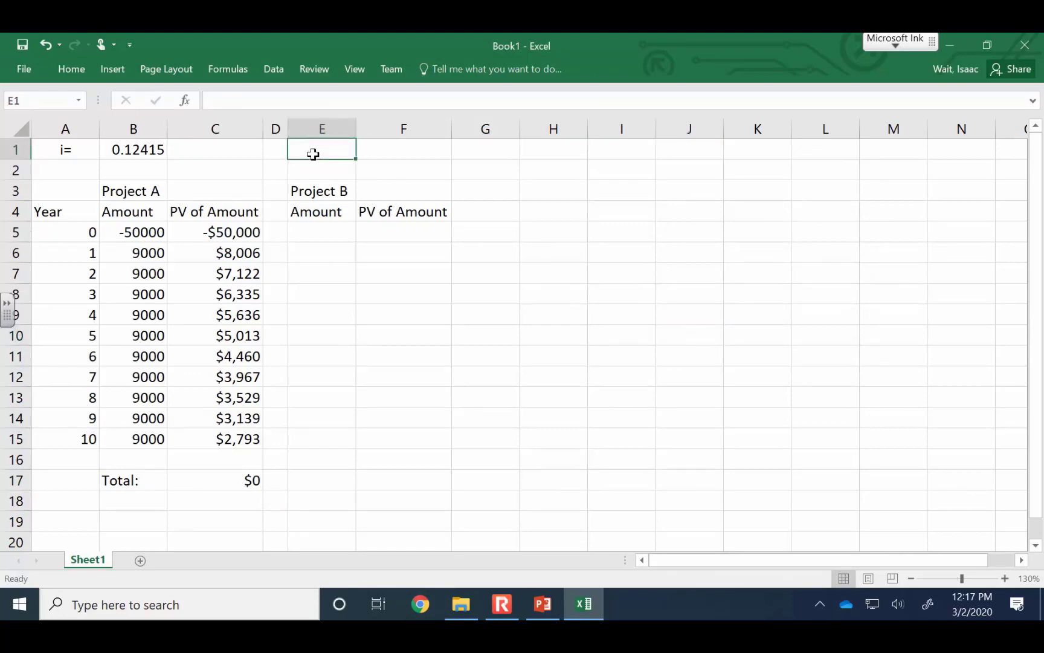
type("i=")
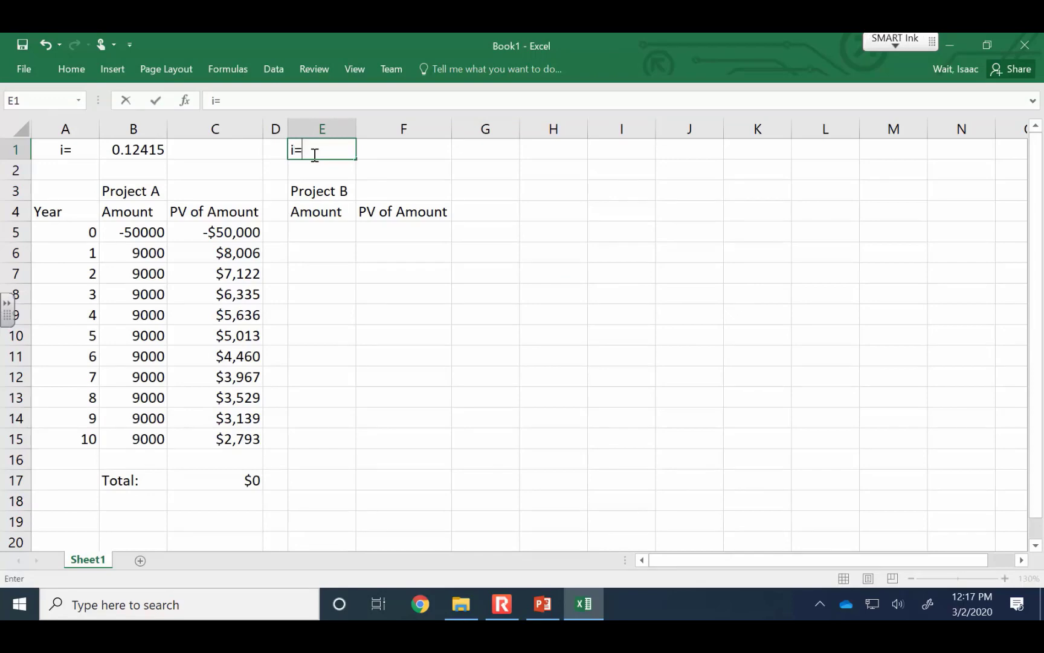
key("Tab")
Enter Project B's amounts for years 0 and 1: -85000 in E5 and 14000 in E6
key("Down")
key("Down")
key("Down")
key("Down")
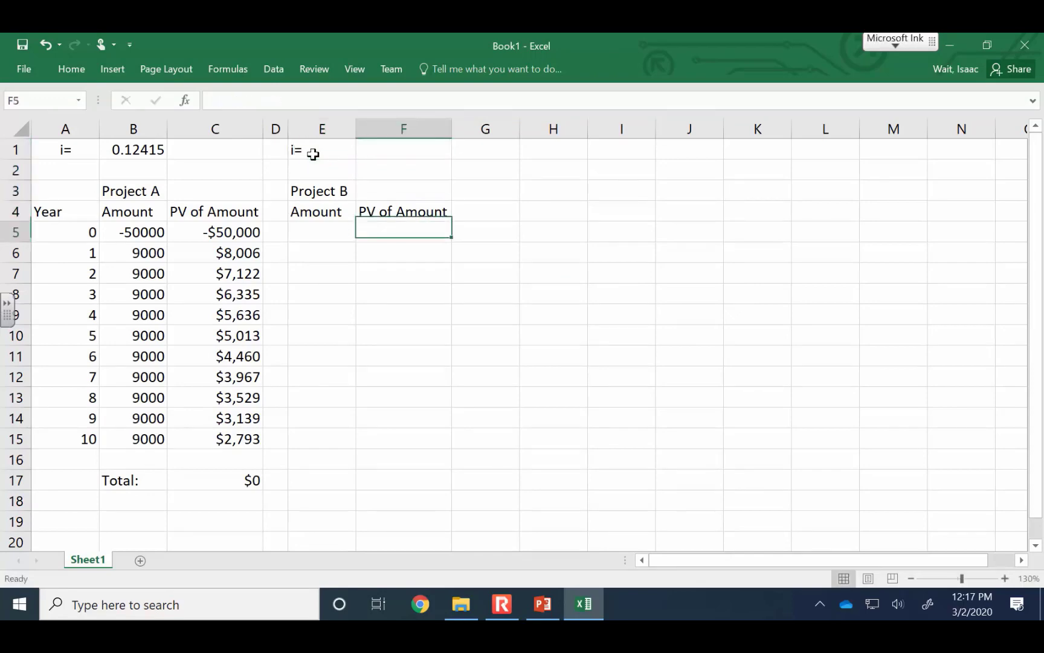
key("Left")
type("-")
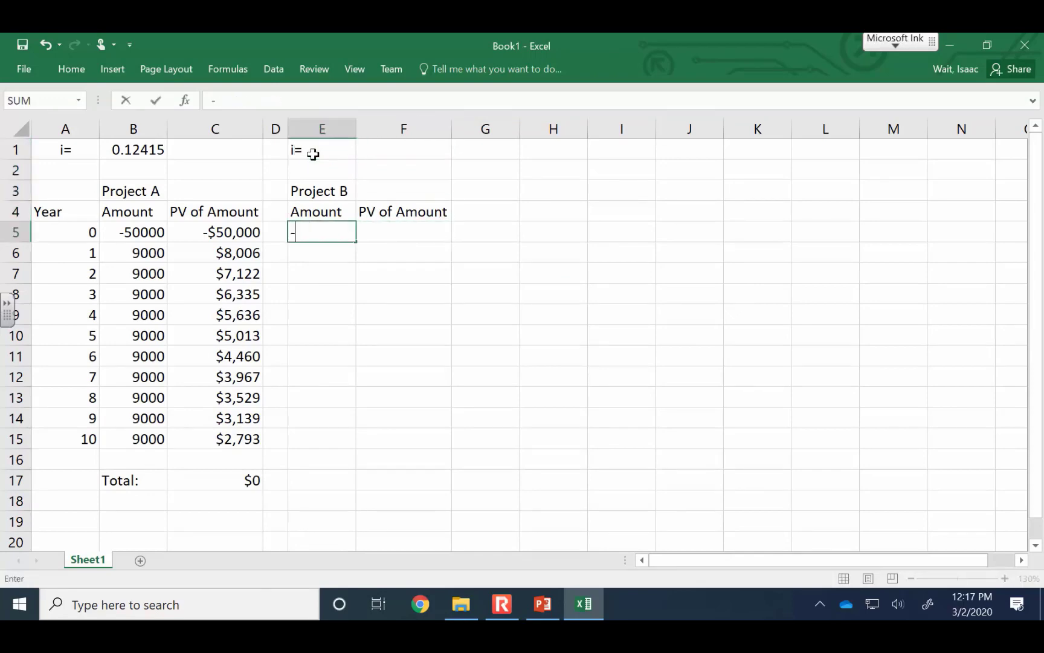
type("85000")
key("Return")
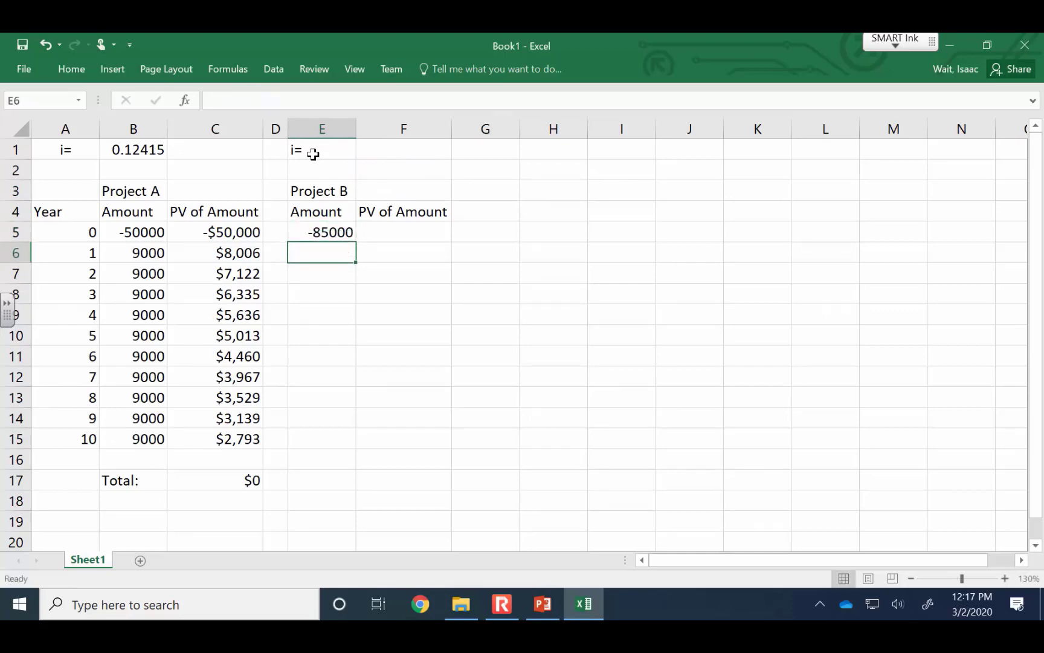
type("14")
type("000")
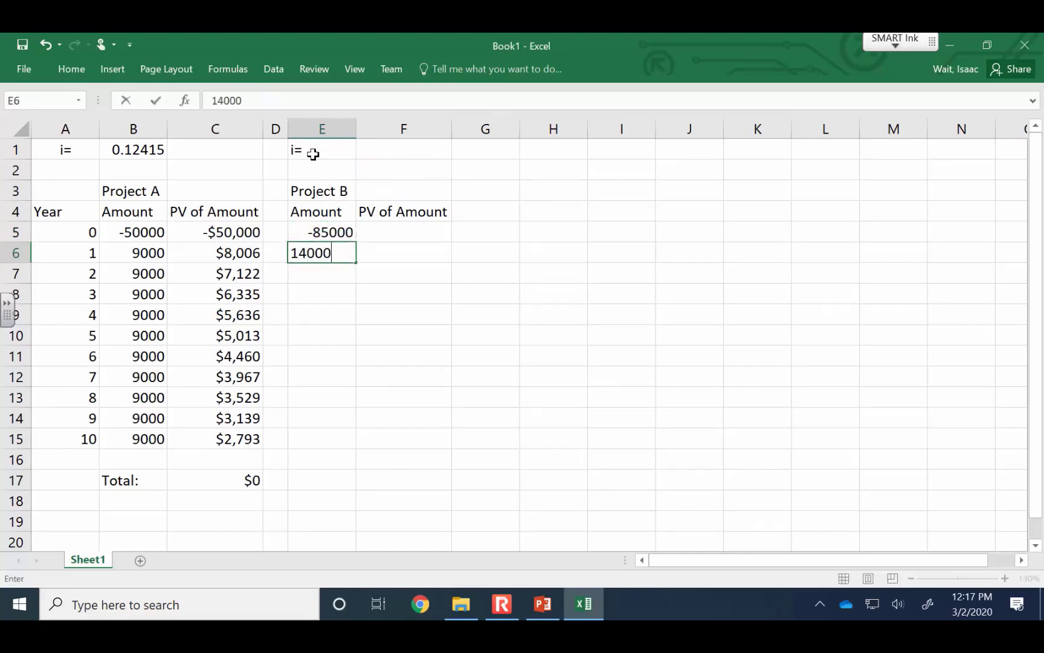
key("Return")
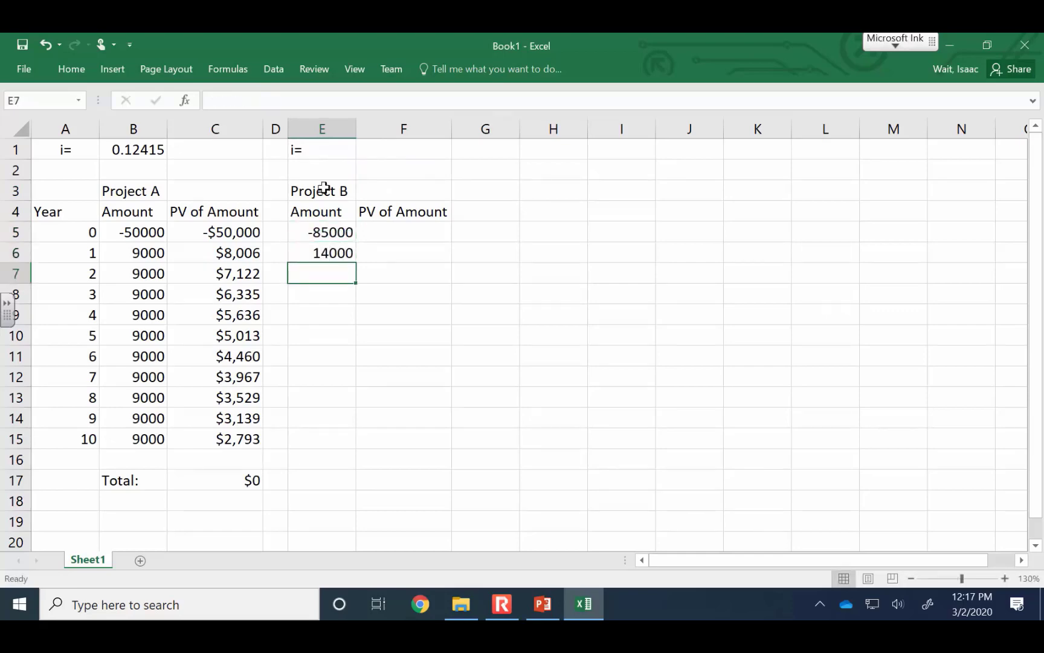
Enter an interest rate of .01 for Project B in F1
left_click(340, 250)
left_click(129, 145)
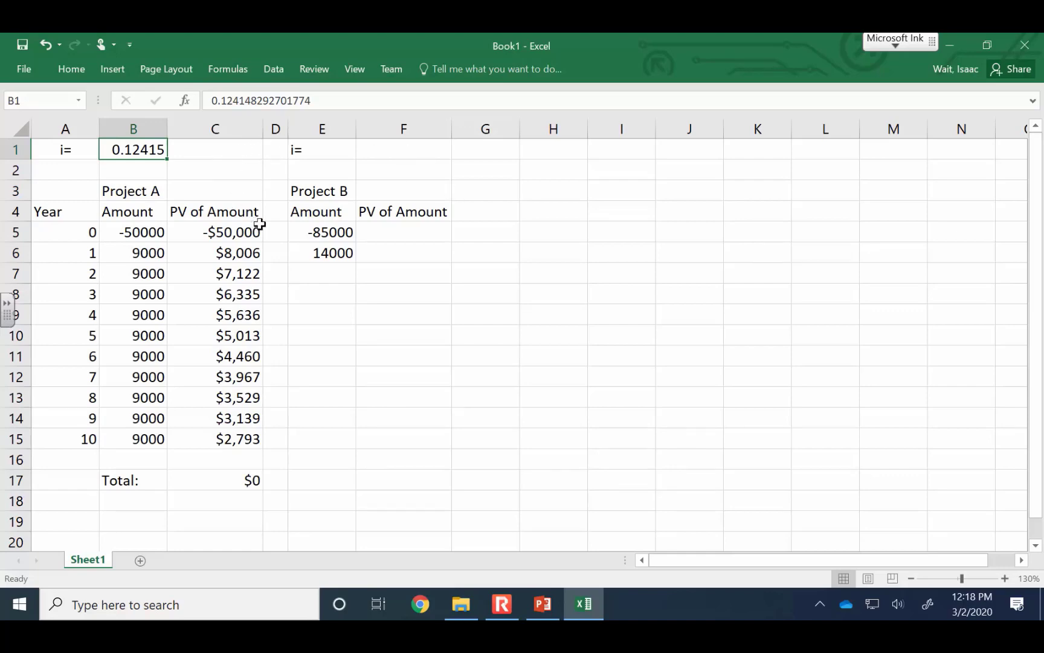
left_click(357, 156)
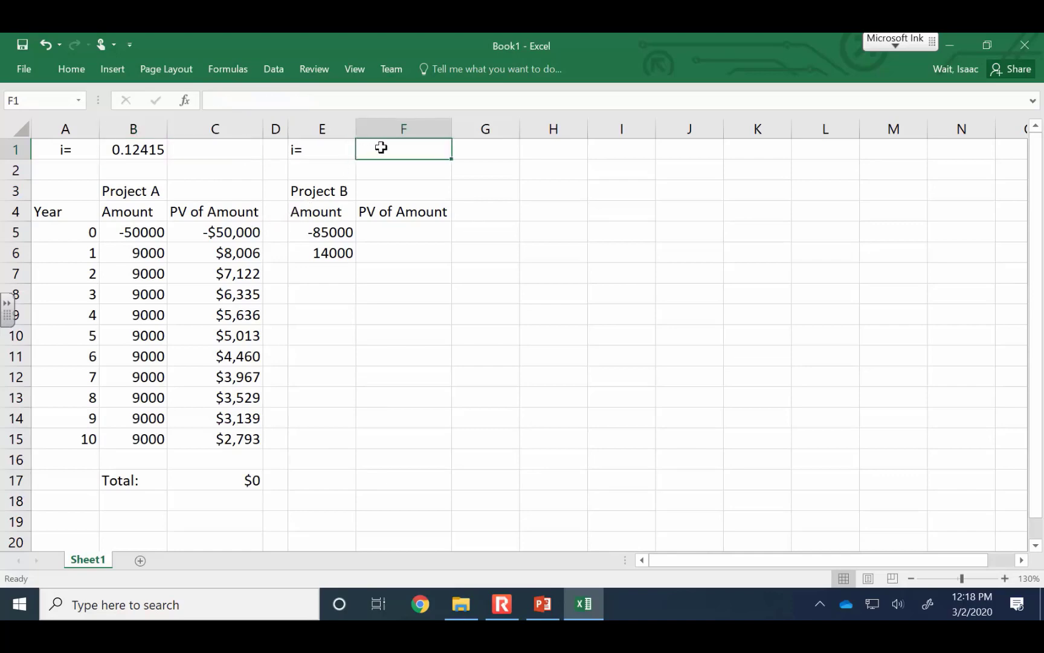
type(".01")
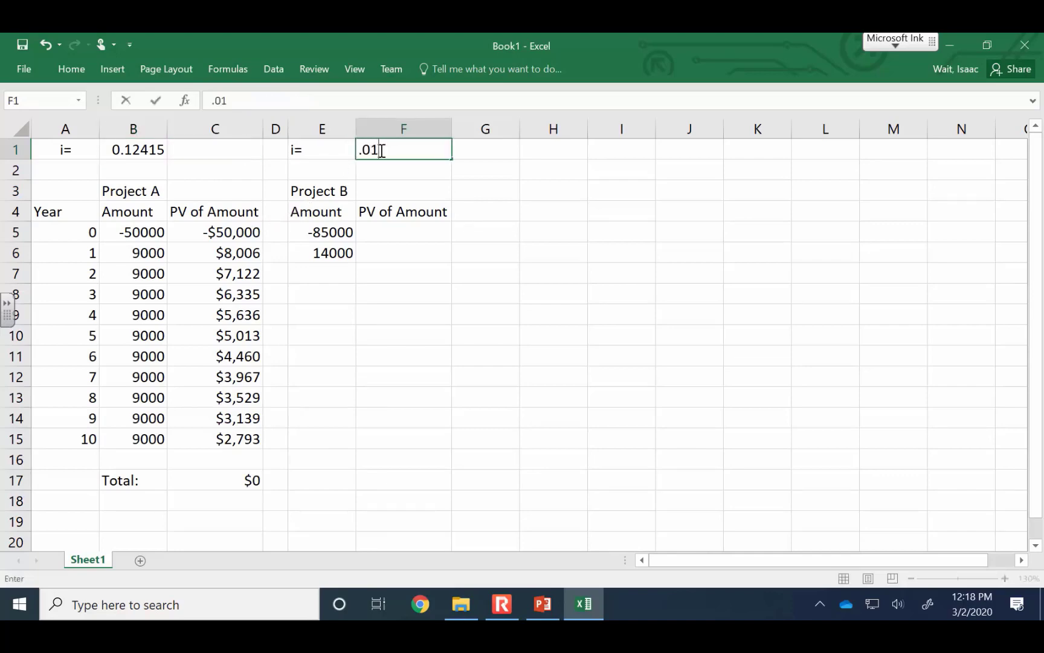
key("Return")
Fill Project B's year 1 amount of 14000 from E6 down to E15
key("Down")
key("Down")
key("Down")
key("Down")
key("Left")
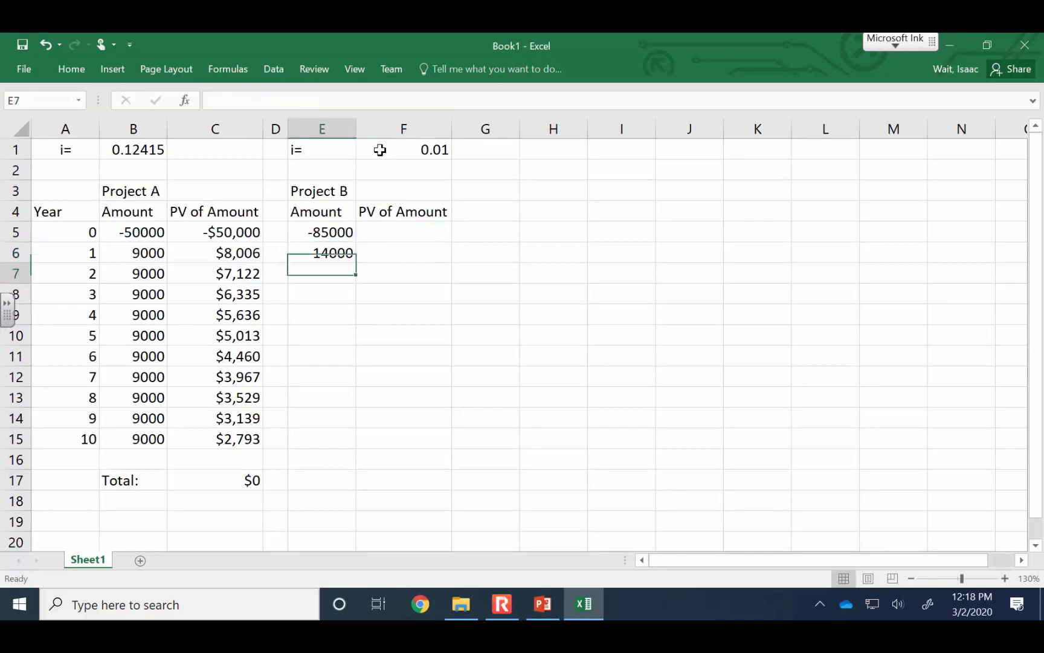
left_click(326, 251)
left_click_drag(357, 261, 342, 446)
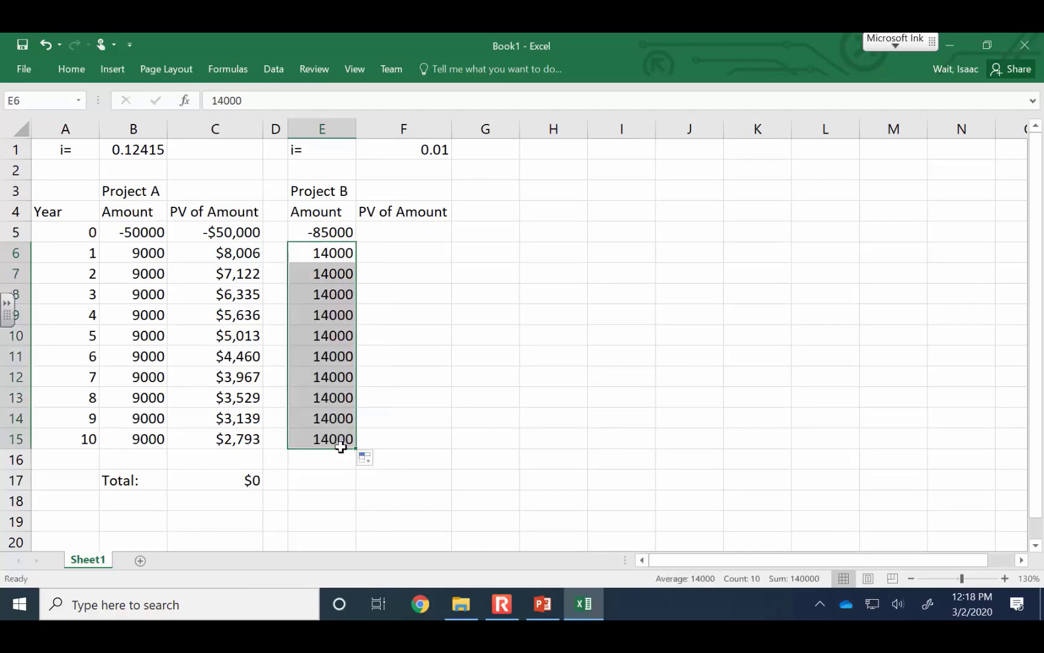
left_click(388, 348)
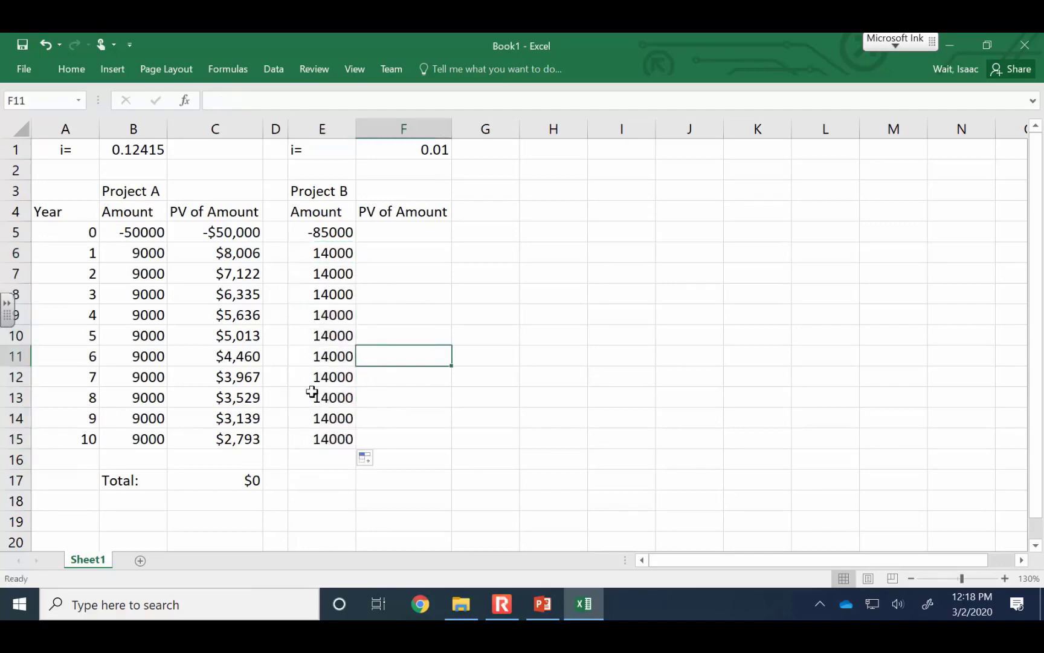
Enter the present value formula =PV($F$1,A5,,-E5) in F5 for Project B's year 0 amount
left_click(401, 228)
type("=")
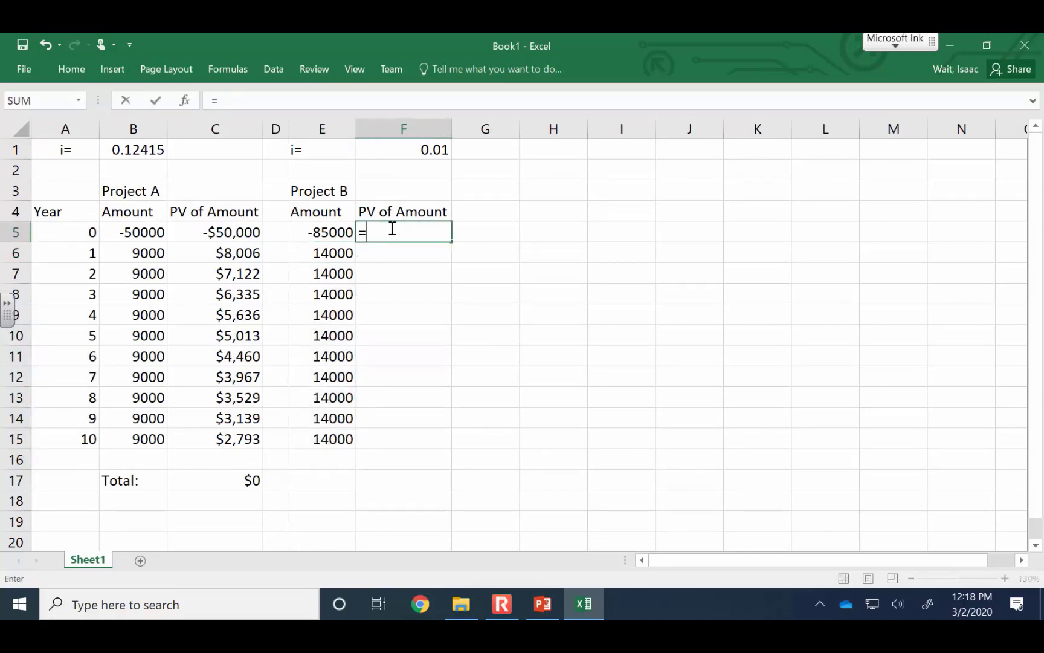
type("pv(")
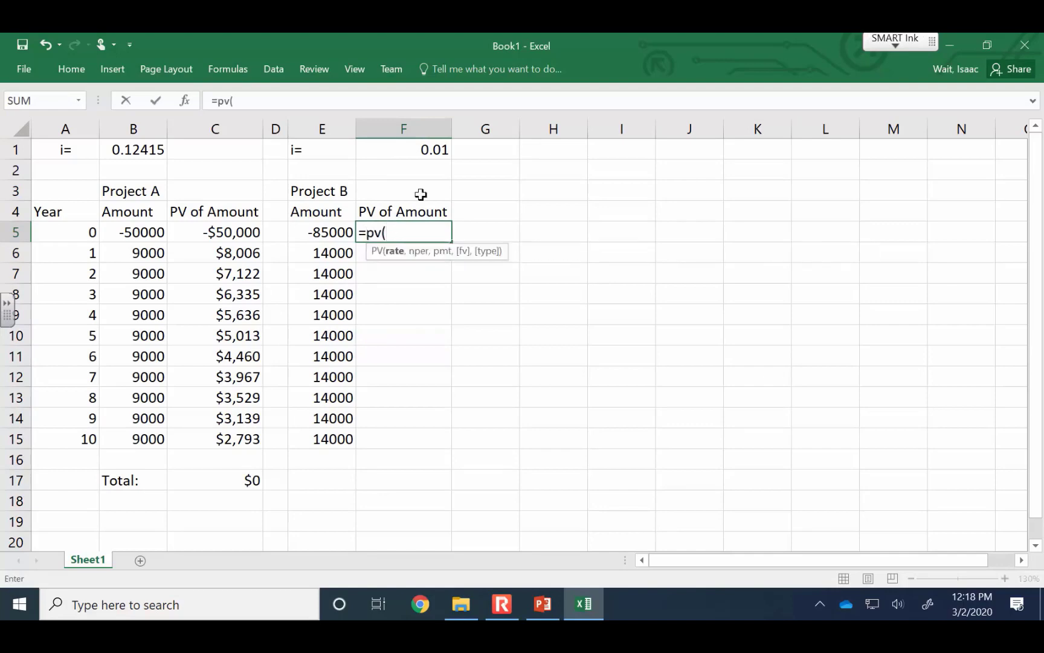
left_click(425, 151)
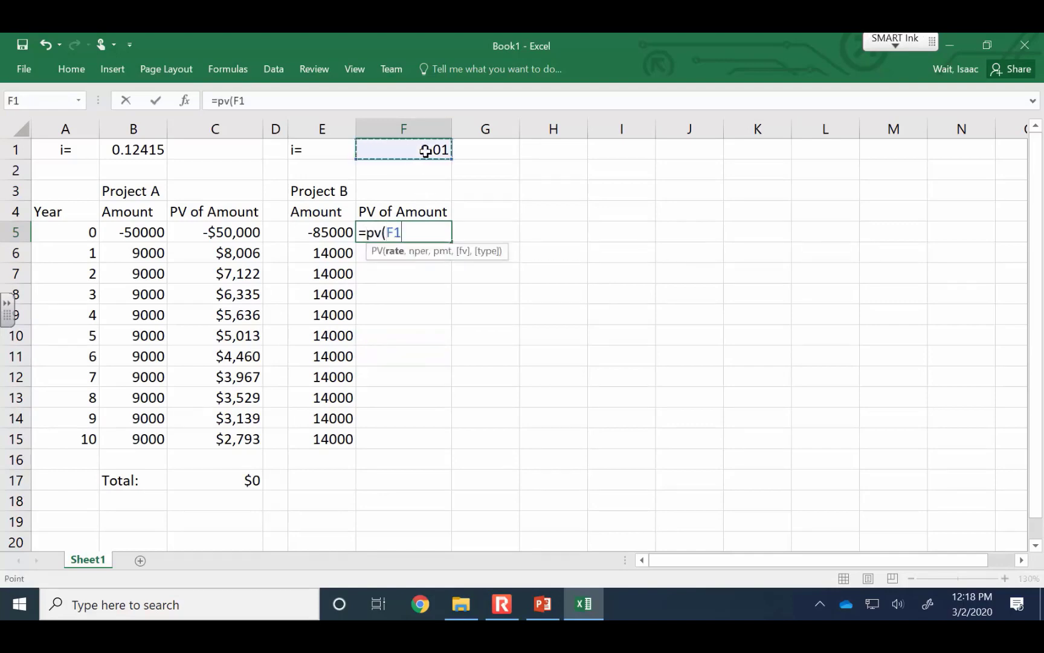
key("F4")
type(",")
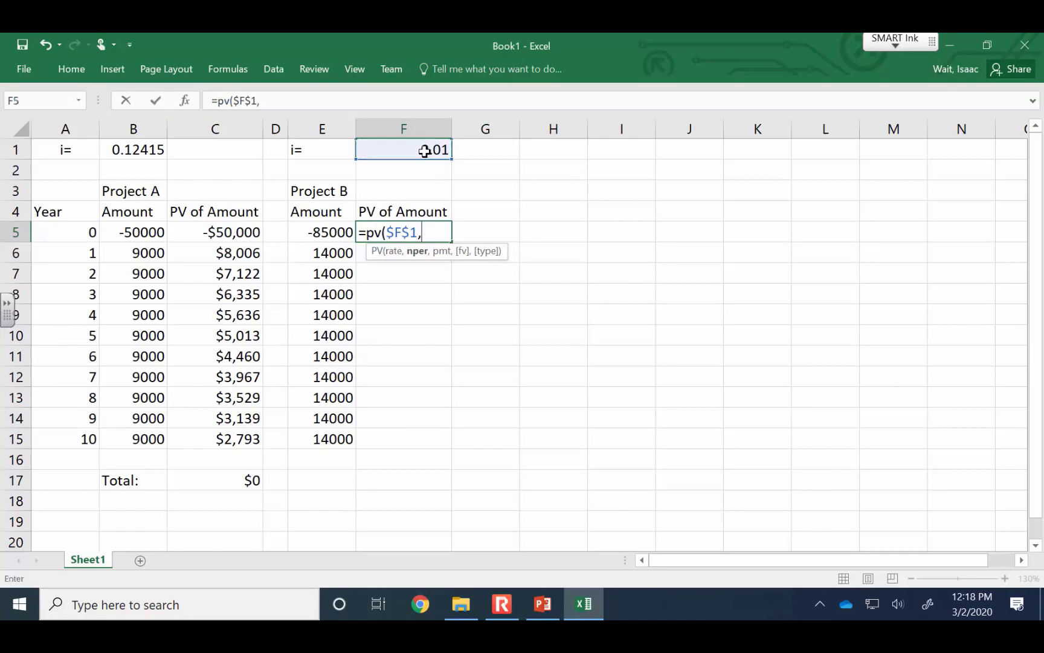
left_click(69, 230)
type(",,")
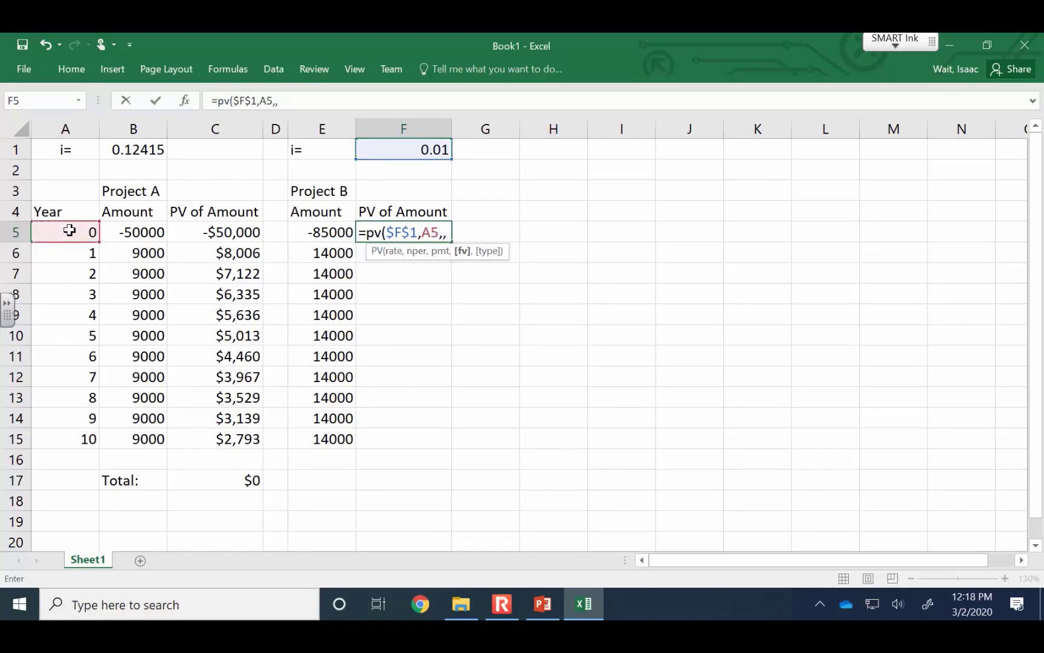
type("-")
left_click(320, 230)
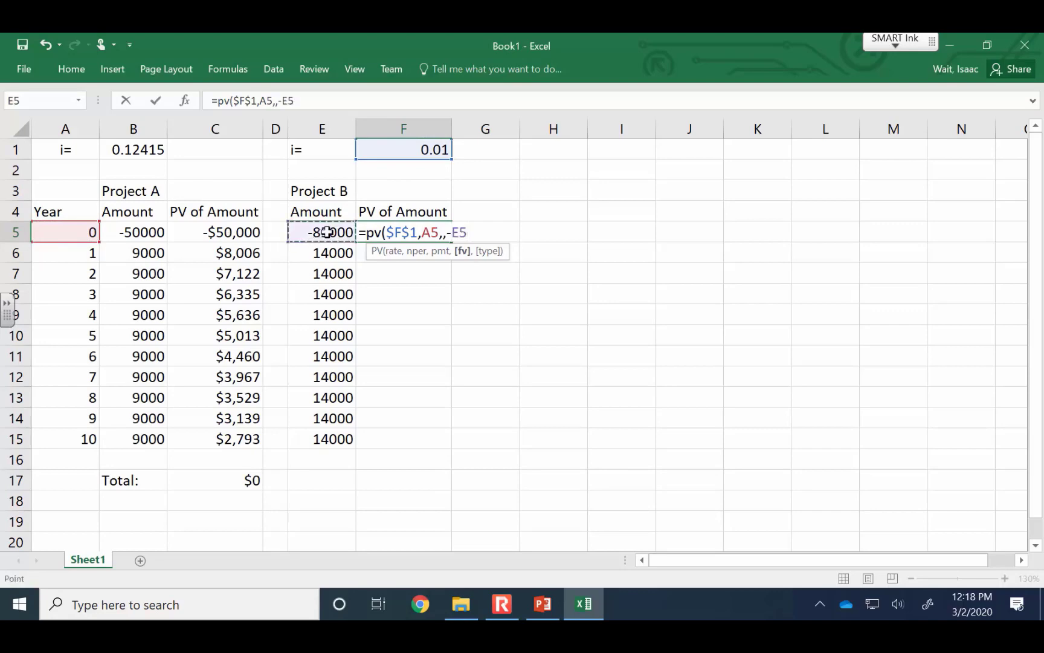
type(")")
key("Return")
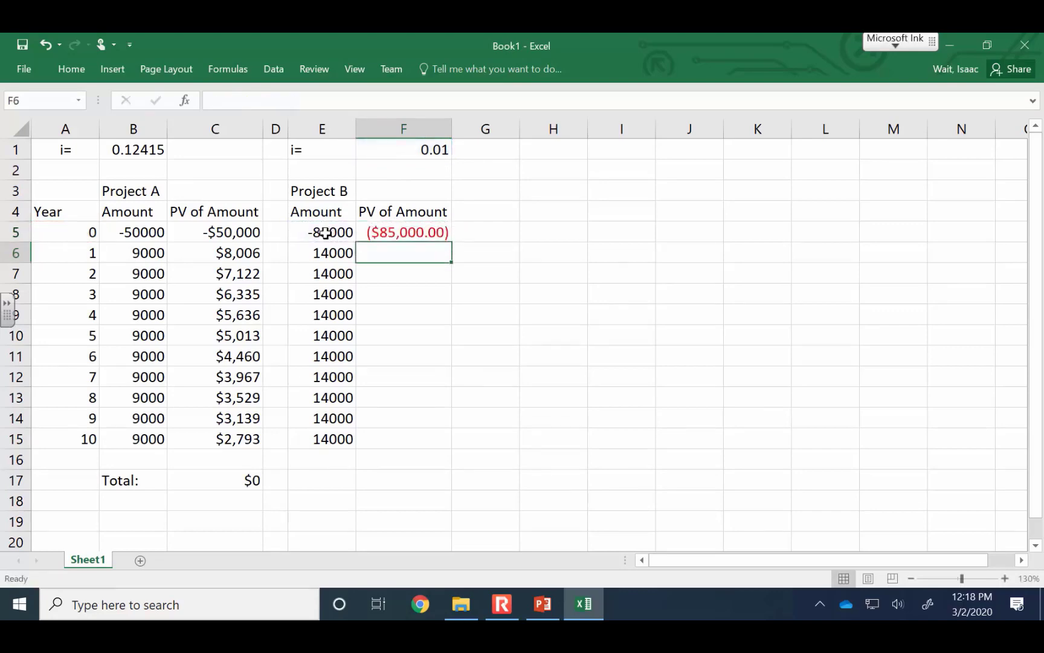
Format F5 as Currency with no decimal places and fill its formula down to F15
left_click(399, 228)
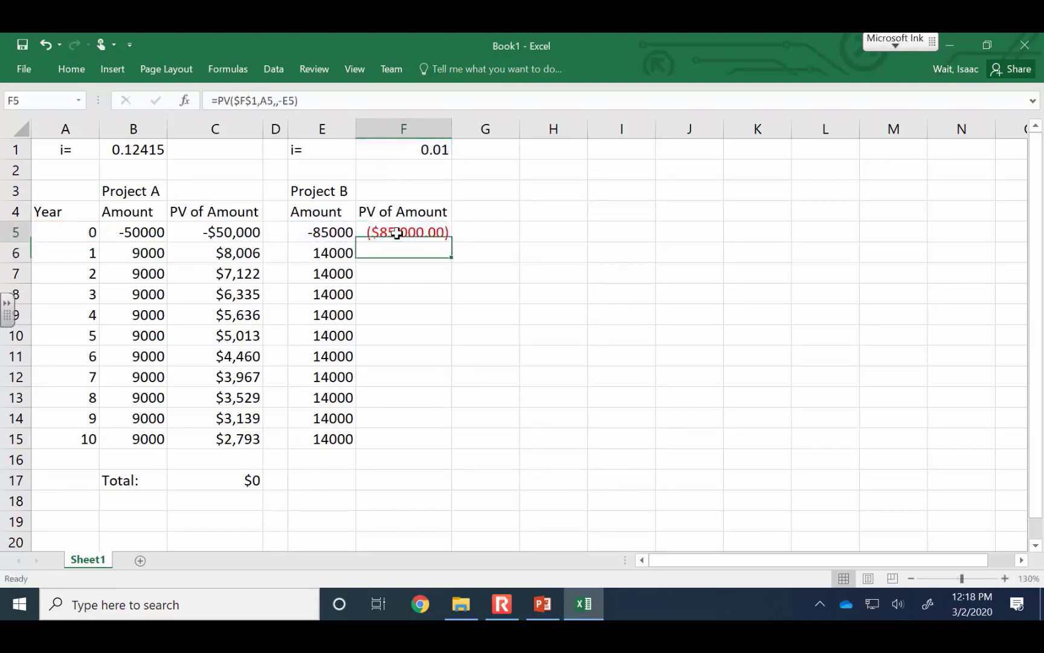
left_click(66, 72)
left_click(549, 96)
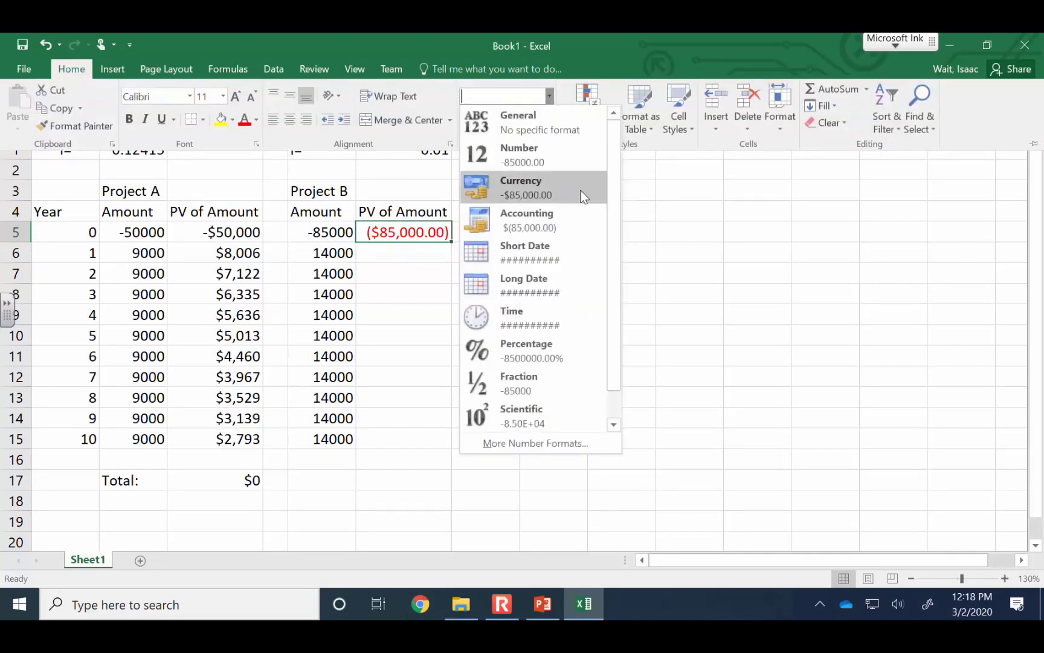
left_click(564, 189)
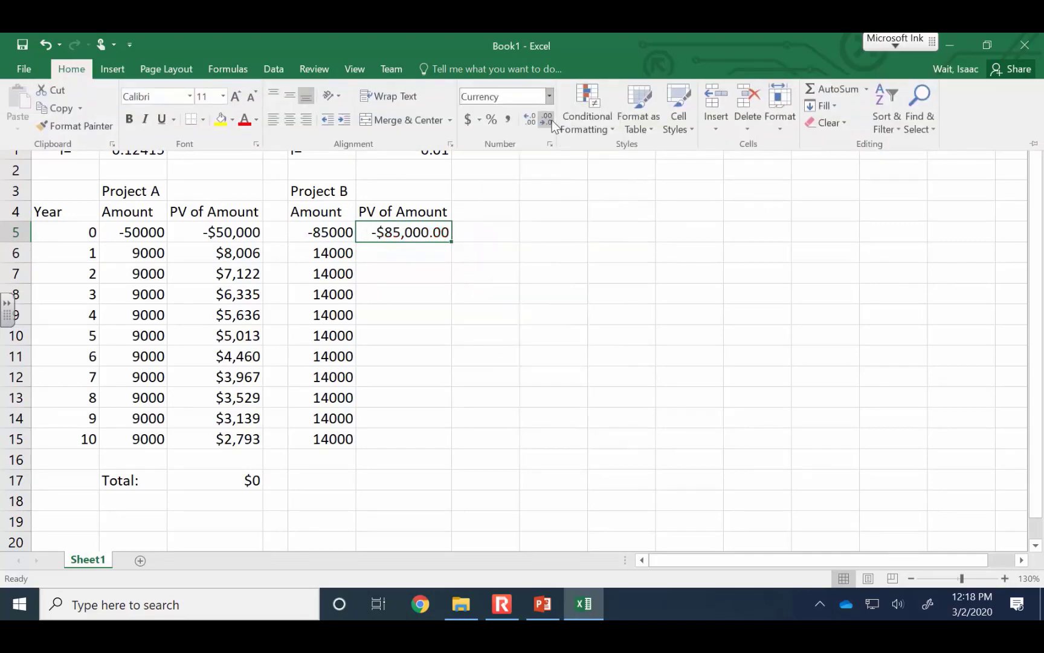
left_click(545, 119)
left_click(545, 119)
double_click(451, 242)
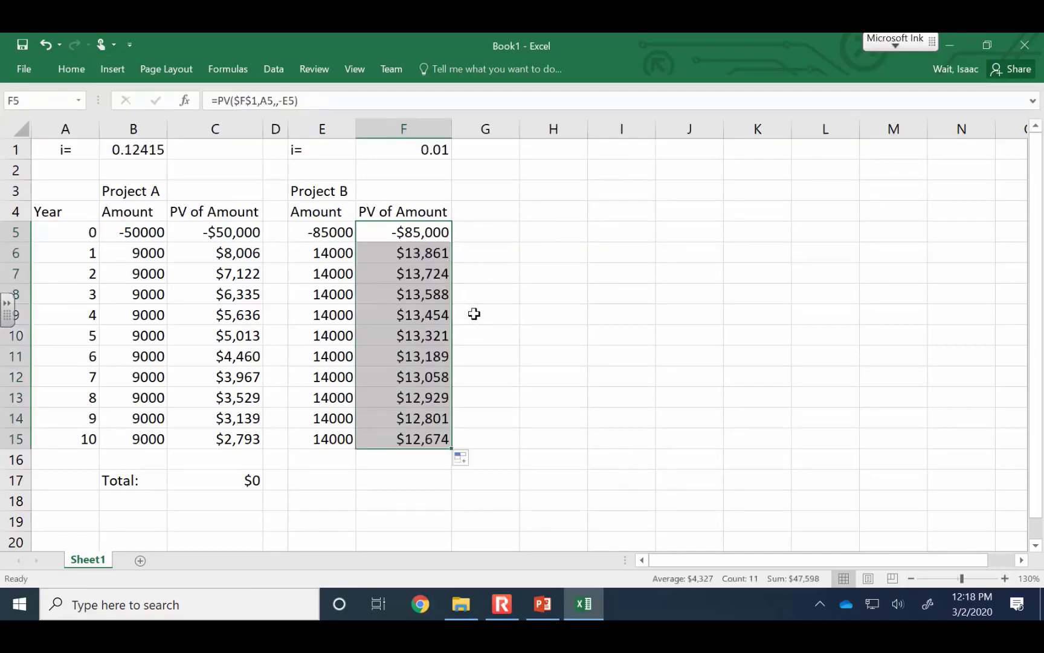
Enter a SUM formula in F17 that totals Project B's present values in F5:F15
left_click(410, 483)
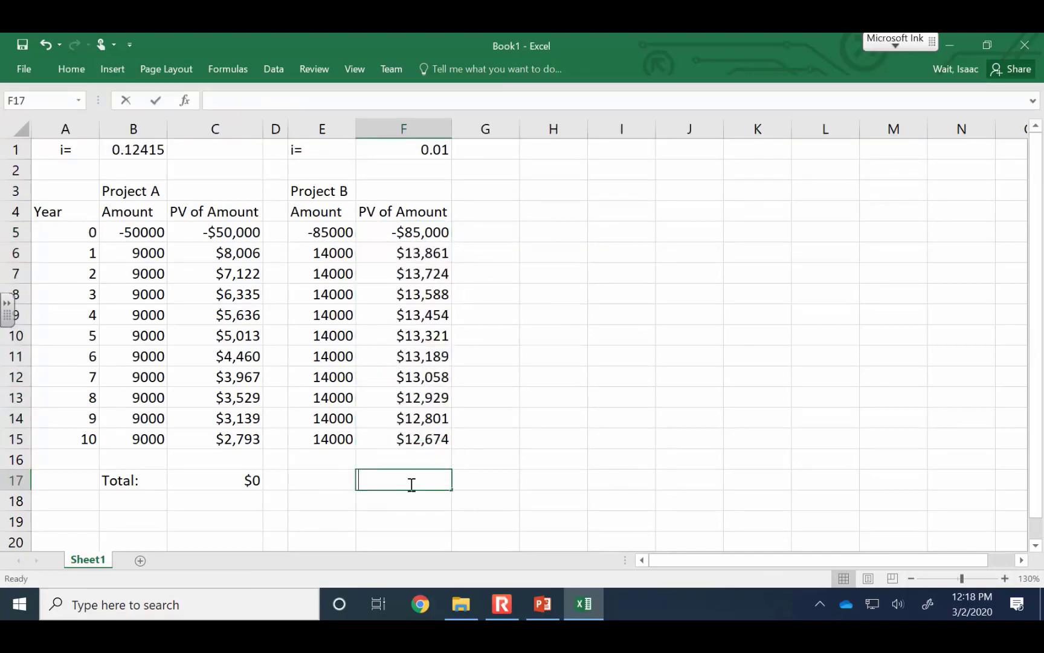
type("=sum(")
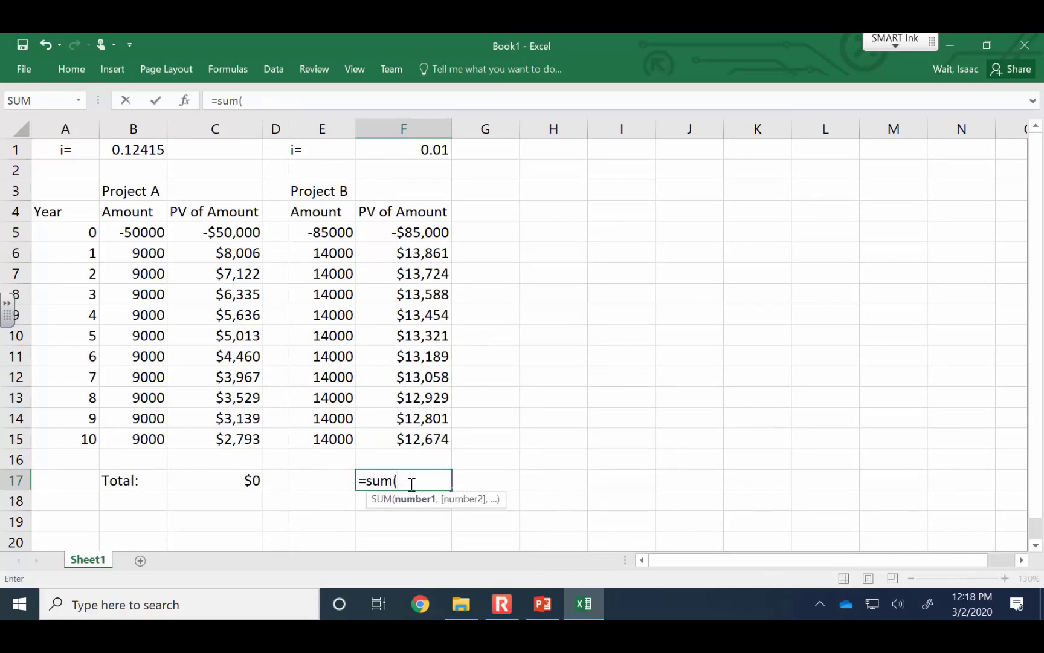
key("Up")
key("Up")
key("shift+Up")
key("shift+Up")
key("shift+Up")
key("shift+Up")
key("shift+Up")
key("shift+Up")
key("shift+Up")
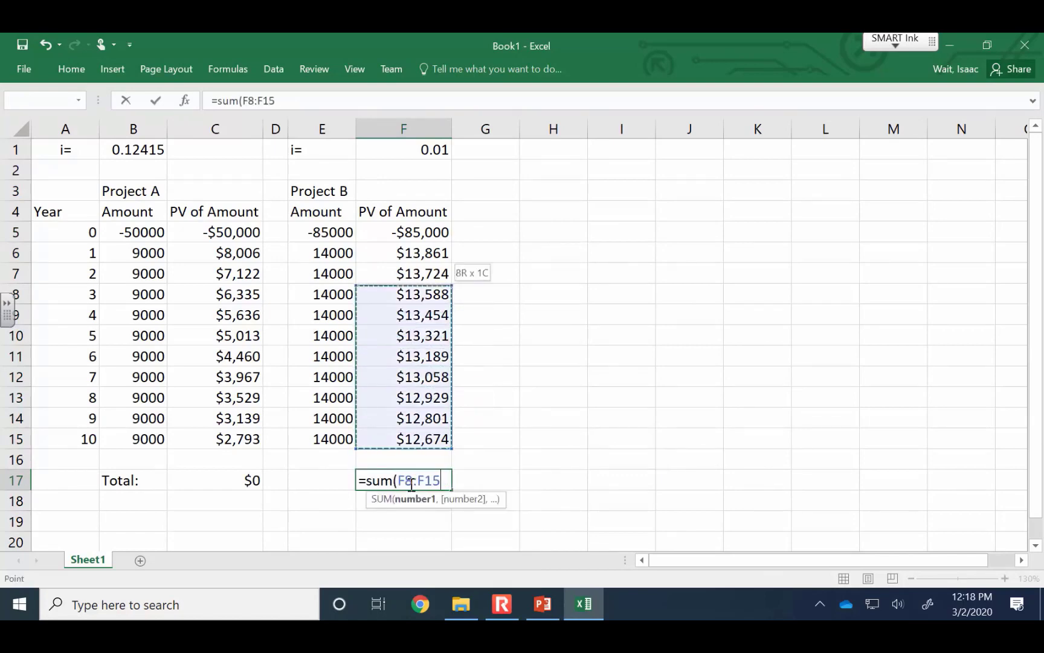
key("shift+Up")
key("shift+Up")
key("shift+Up")
key("Return")
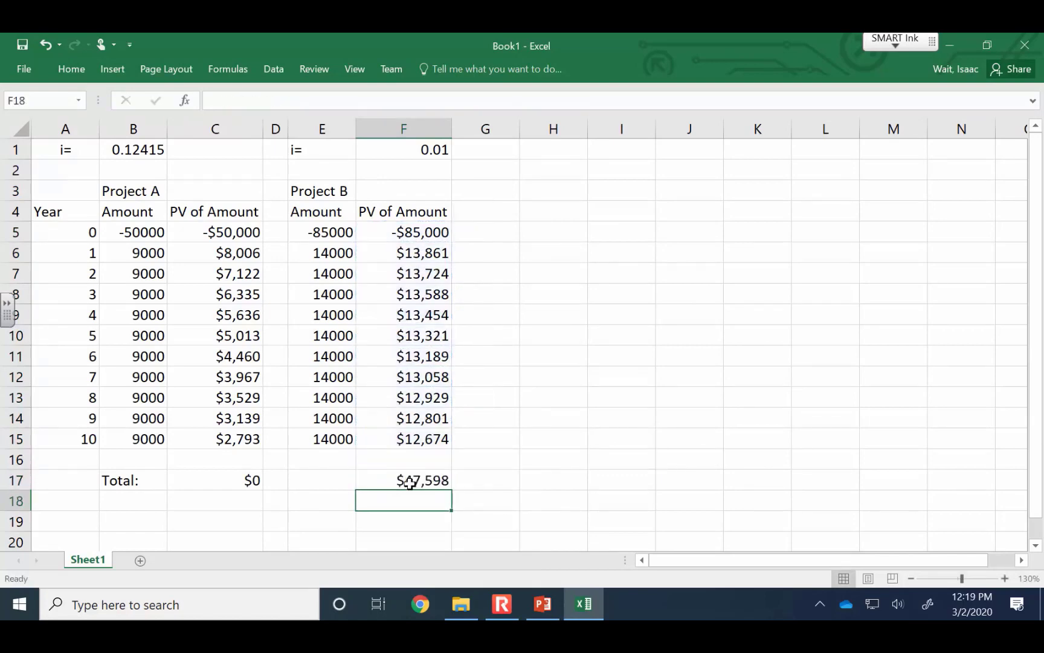
left_click(409, 483)
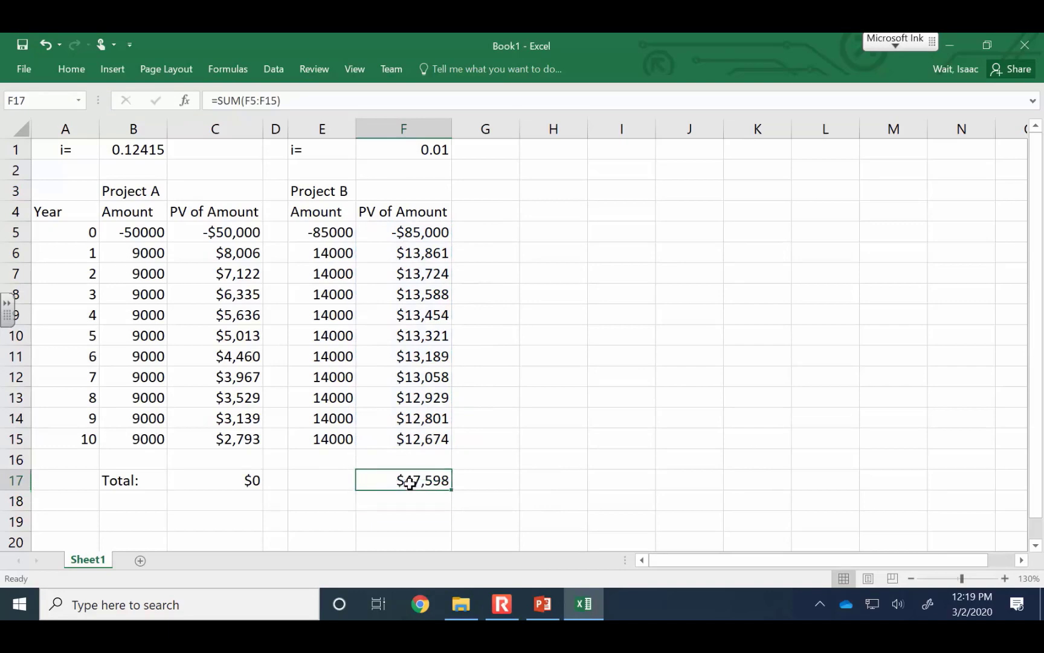
Try interest rates of .02, .03, .04 and .05 in turn for Project B in F1
left_click(411, 155)
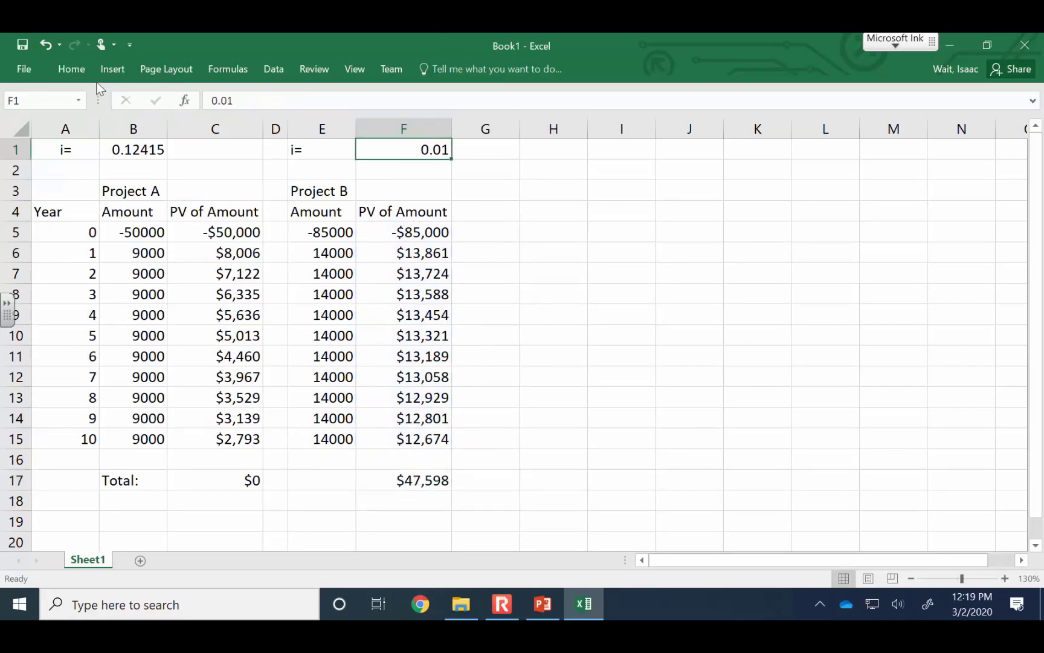
type(".02")
key("Return")
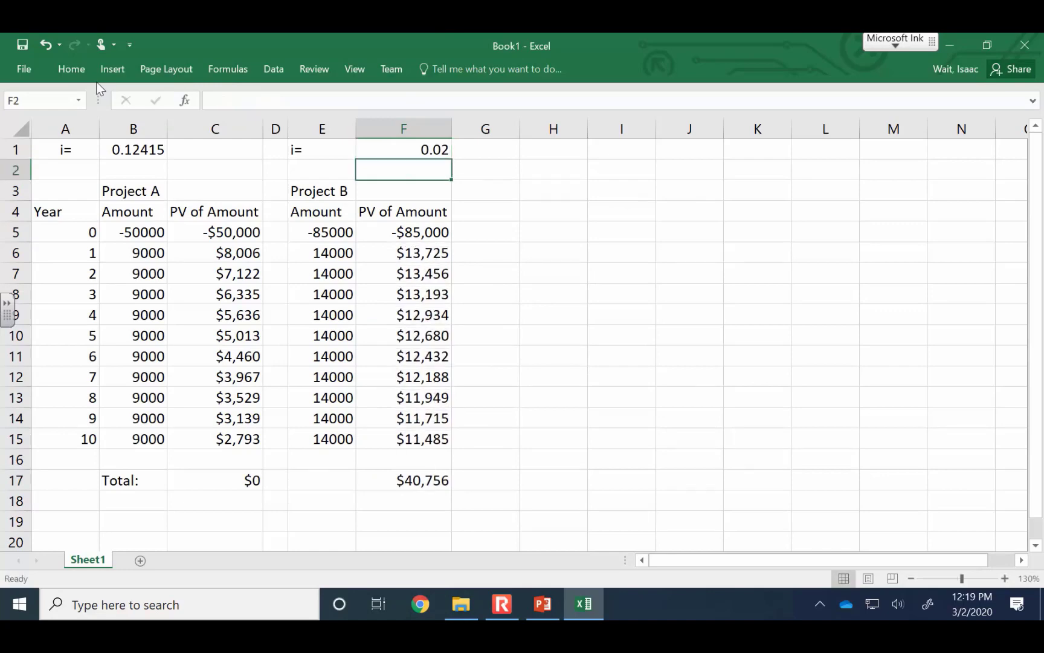
key("Up")
type(".03")
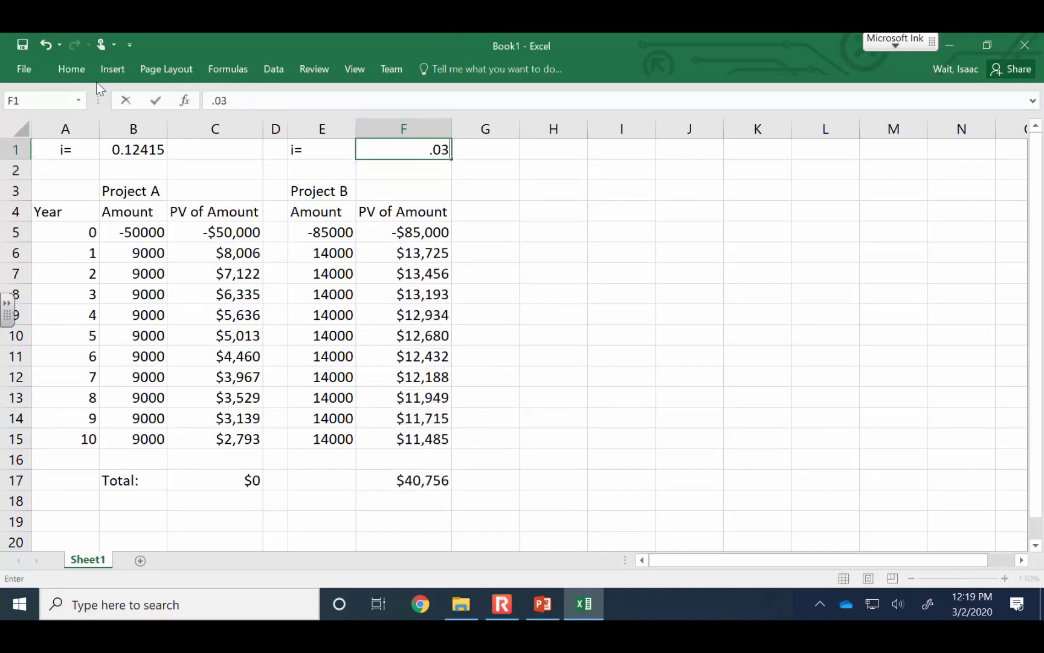
key("Return")
key("Up")
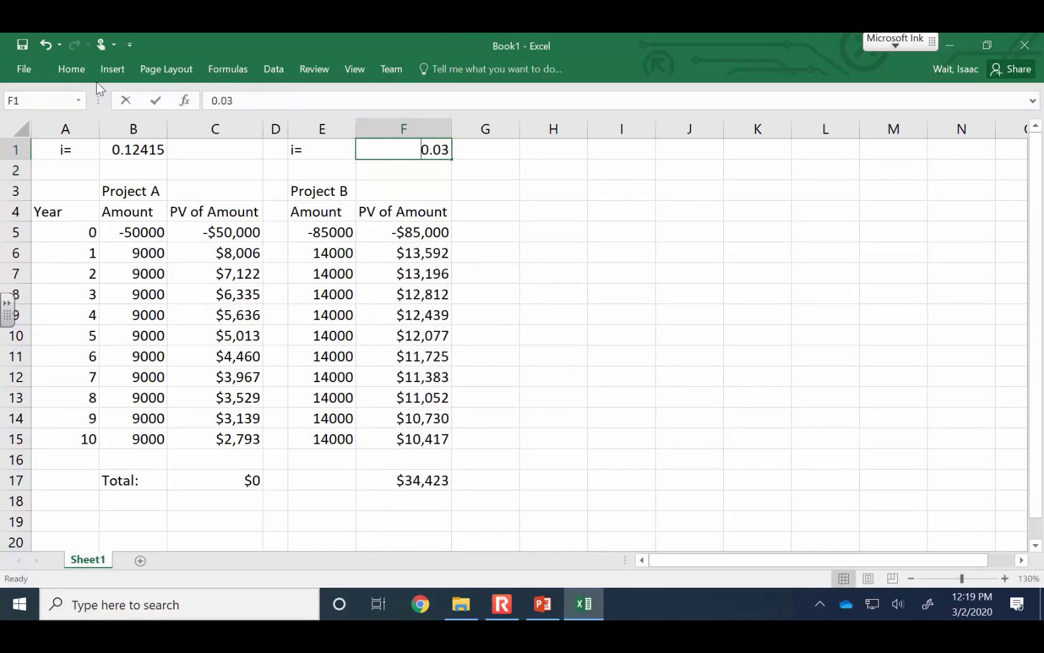
type(".04")
key("Return")
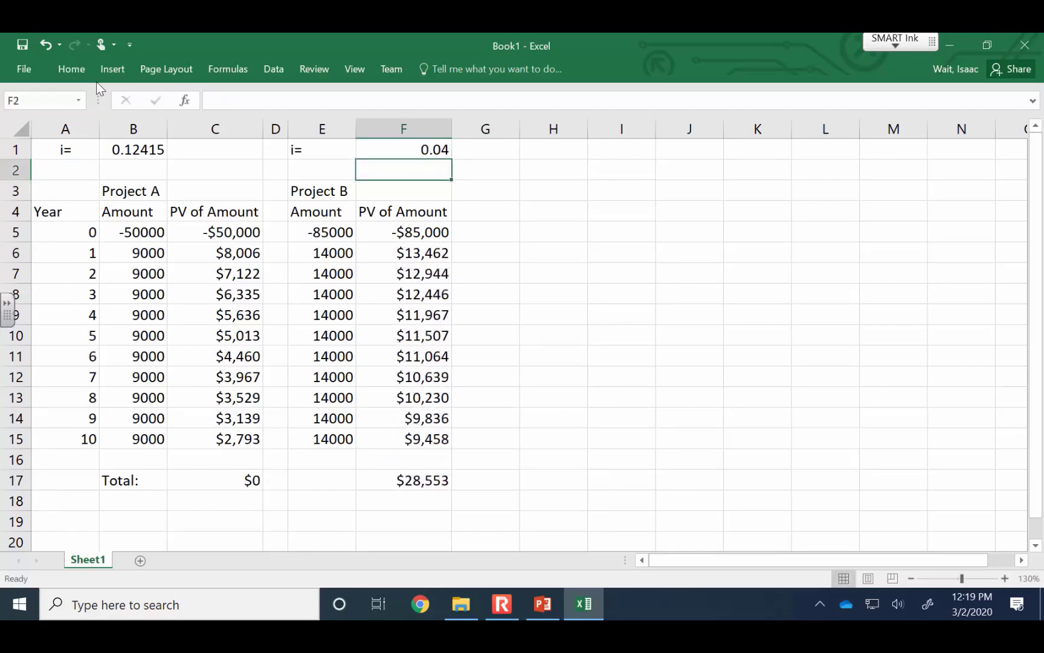
key("Up")
type(".05")
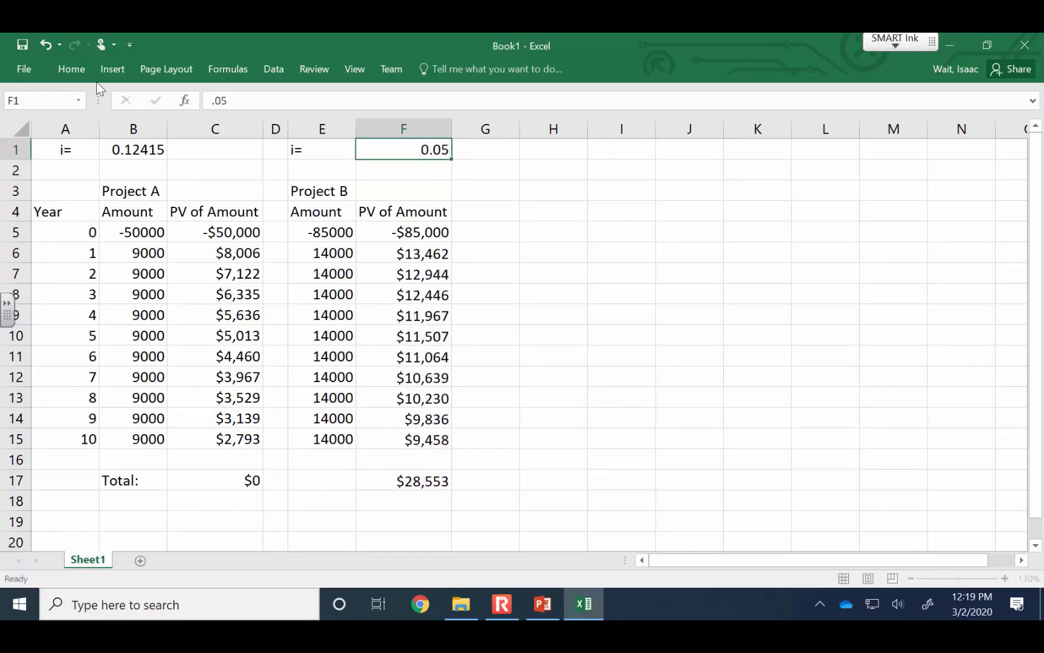
key("Return")
key("Up")
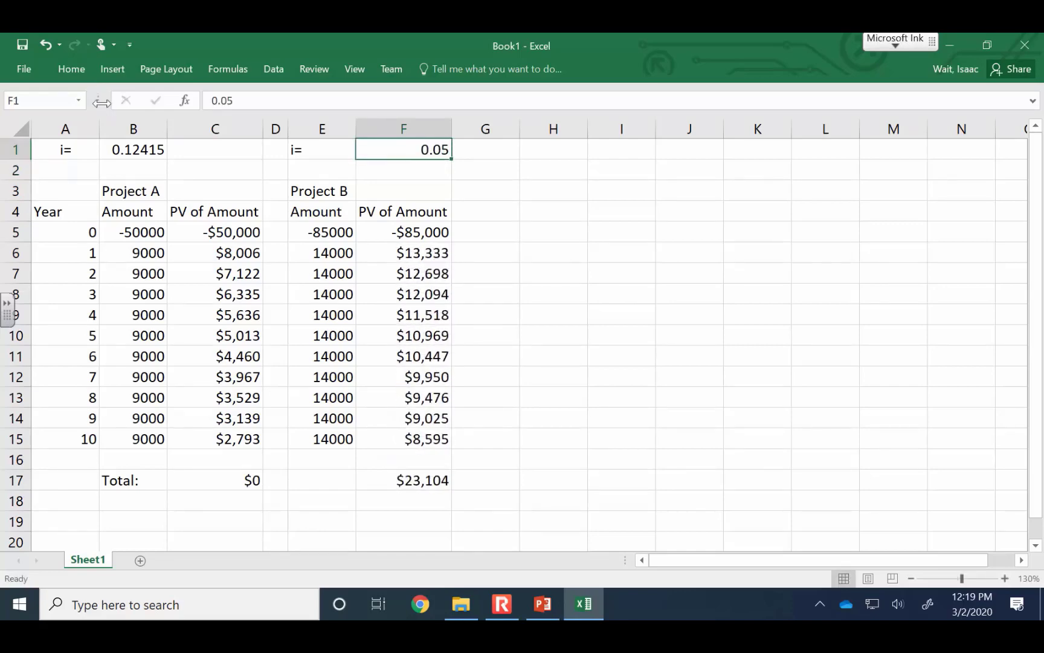
Run Goal Seek to bring F17 to 0 by changing F1, and accept the solution for Project B
left_click(72, 69)
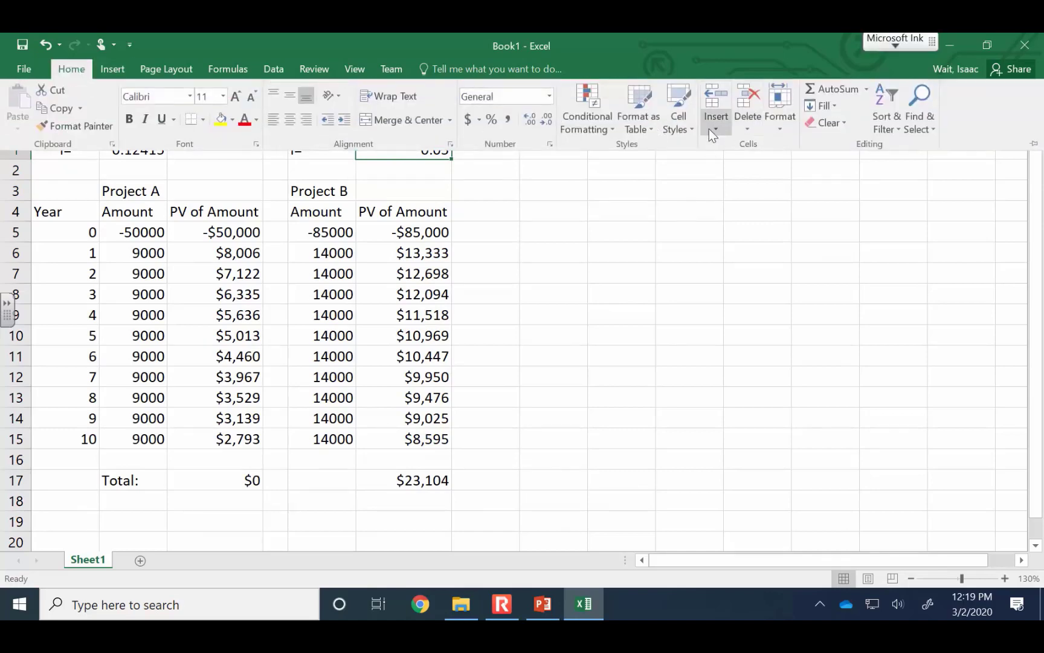
left_click(273, 69)
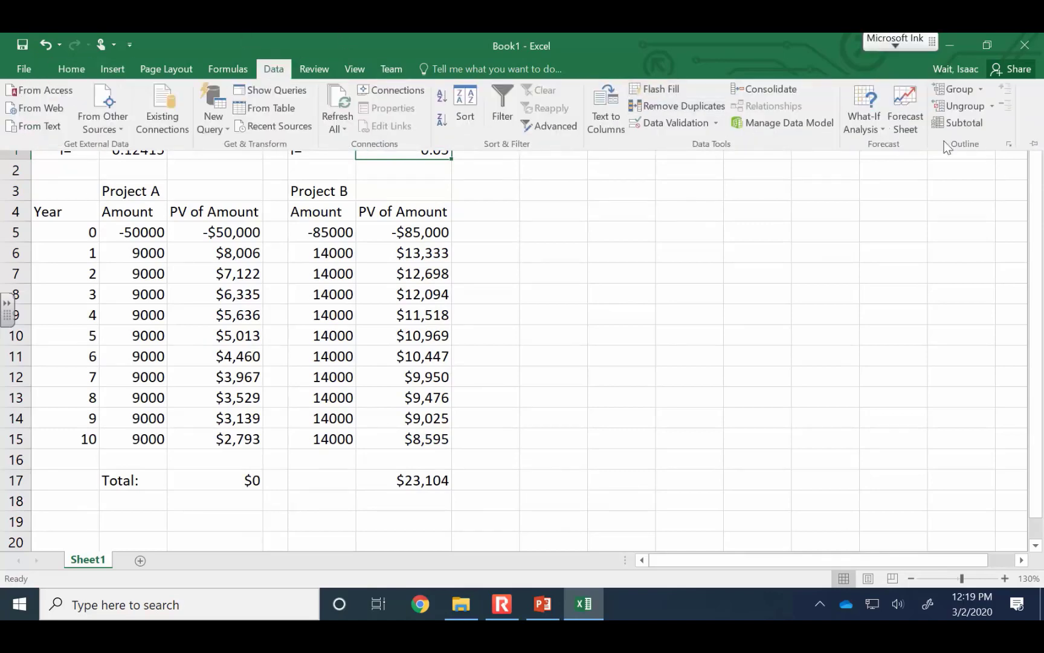
left_click(868, 112)
left_click(883, 166)
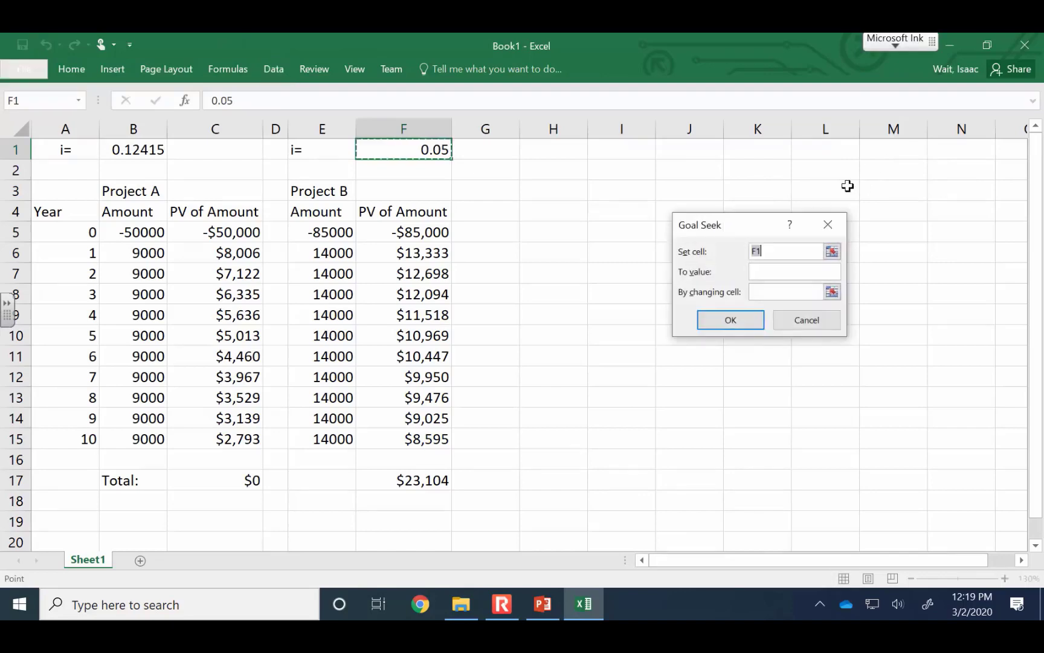
left_click(406, 482)
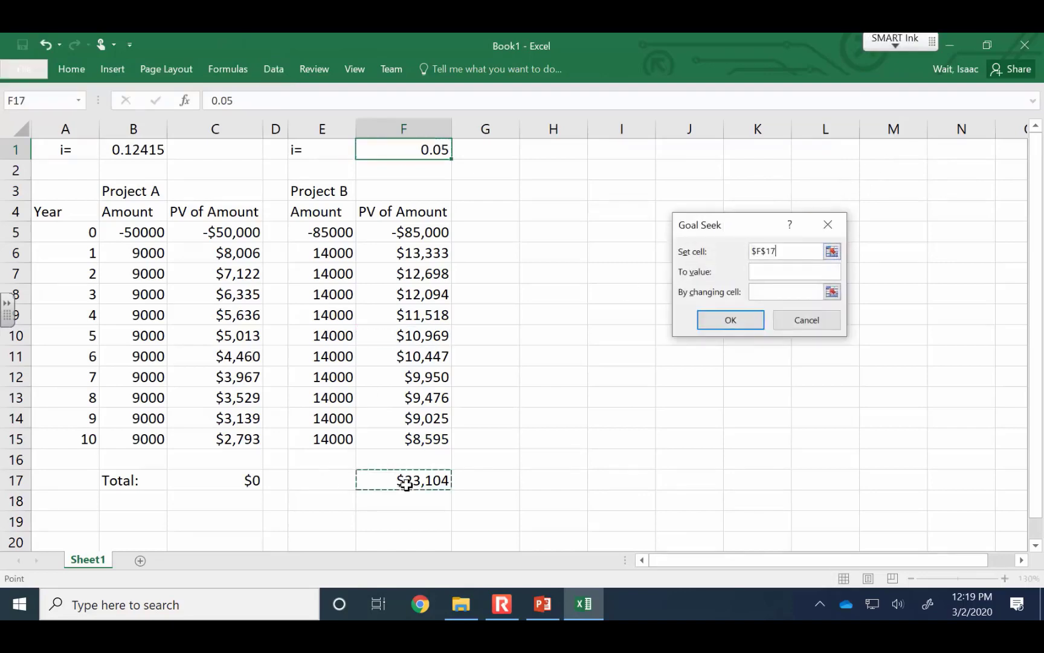
left_click(800, 270)
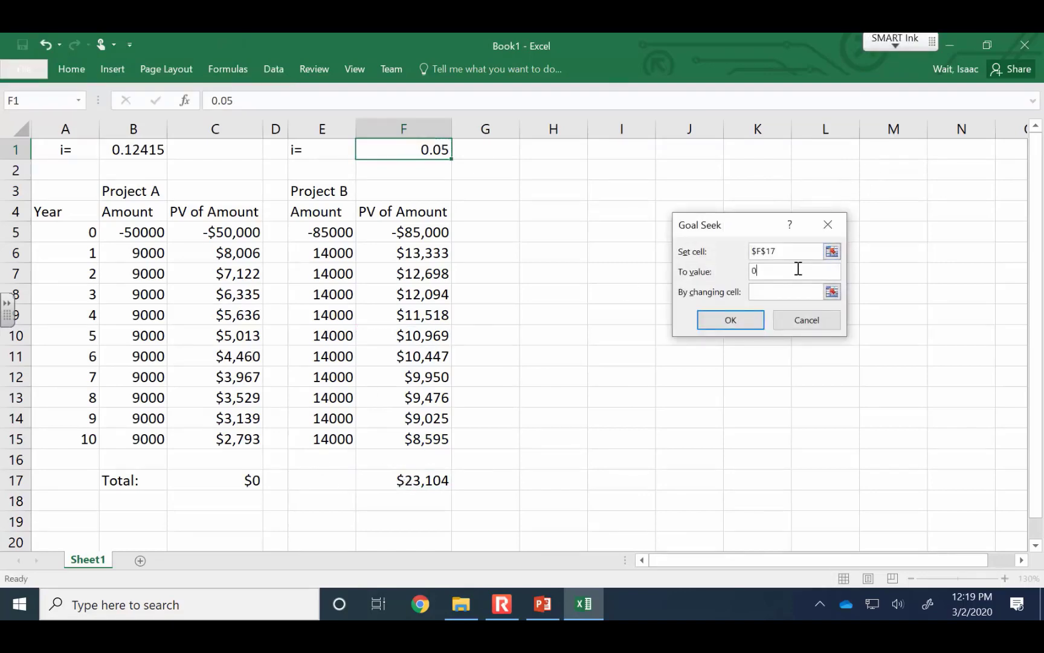
type("0")
left_click(832, 292)
left_click(432, 154)
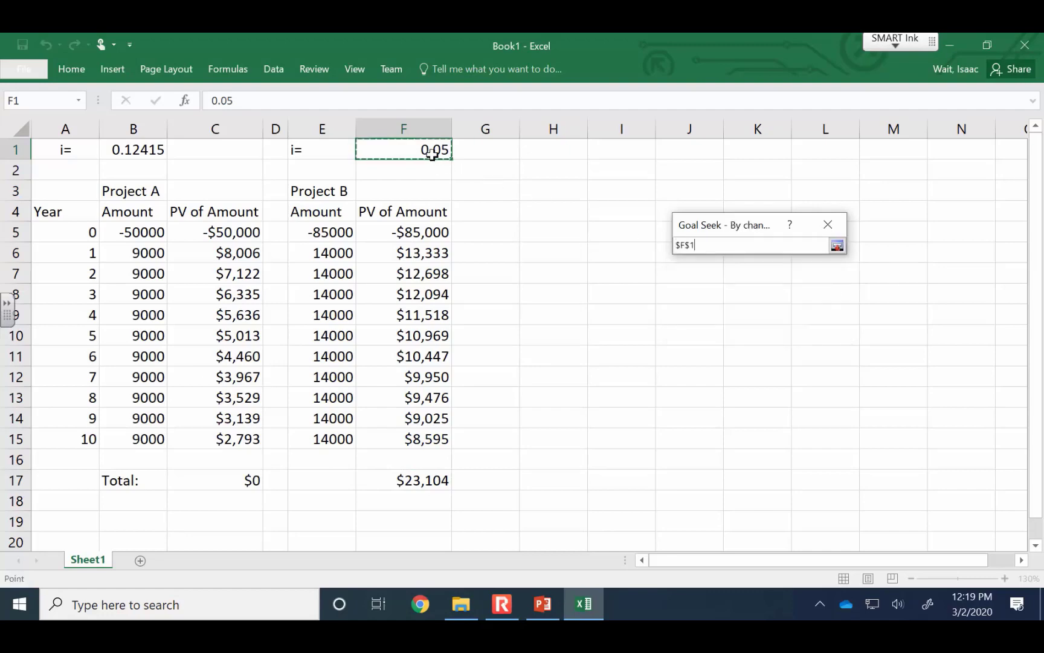
left_click(837, 244)
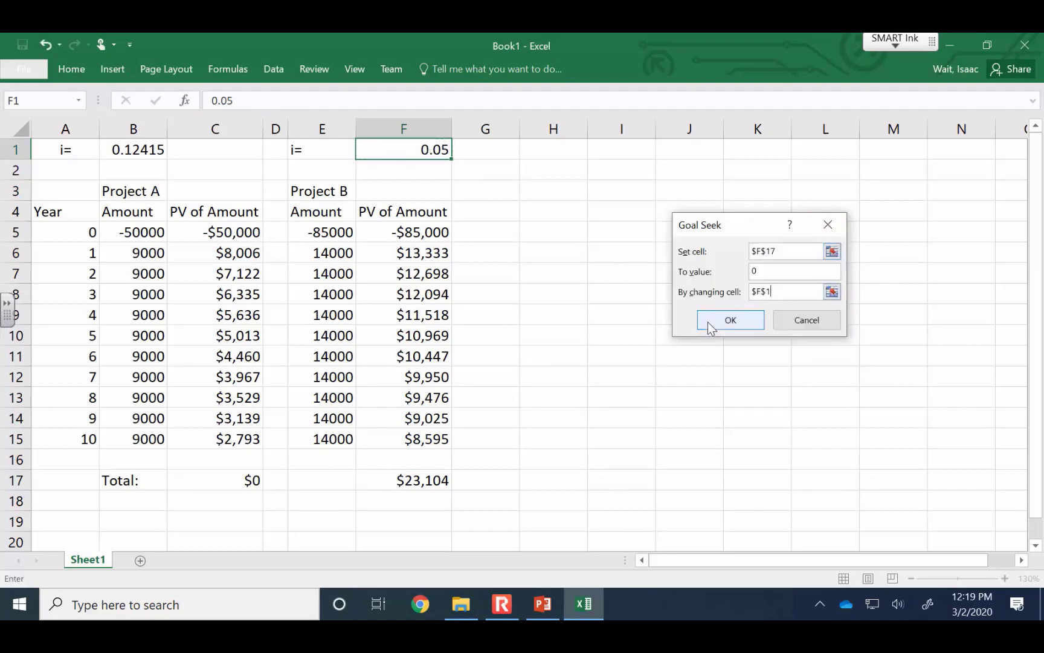
left_click(707, 321)
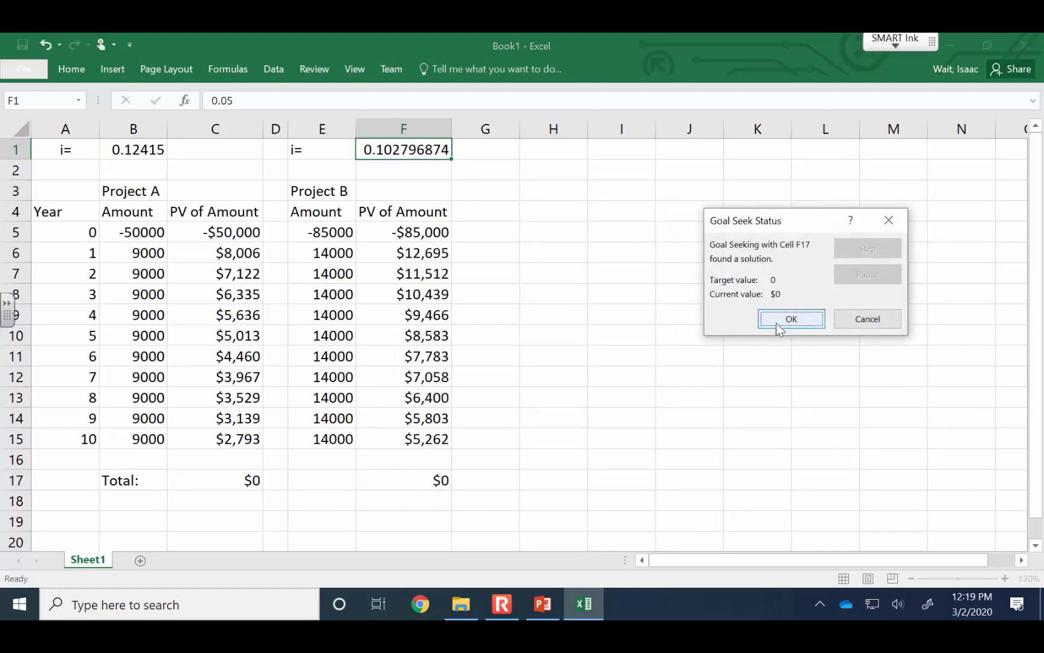
left_click(778, 320)
left_click(780, 339)
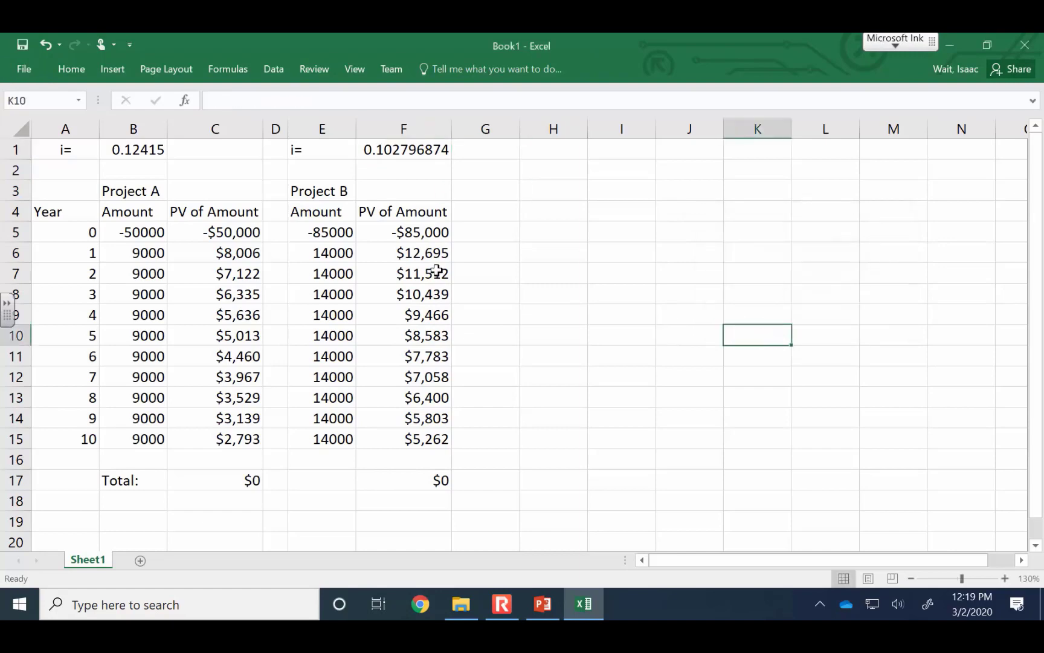
Reduce the displayed decimals of Project B's rate in F1 to five places
left_click(392, 146)
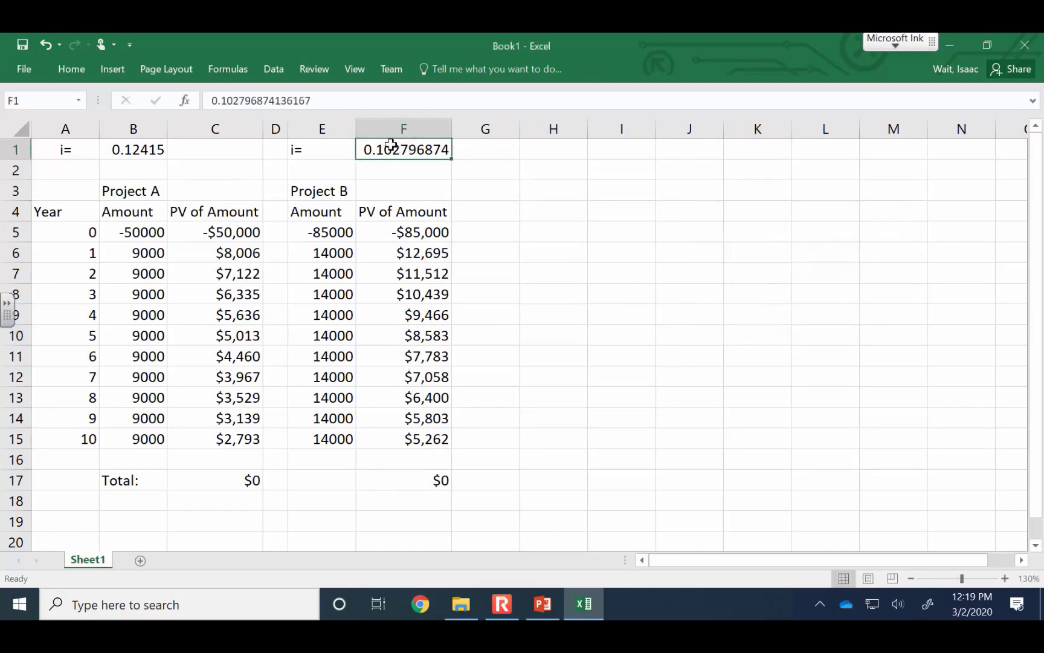
left_click(71, 69)
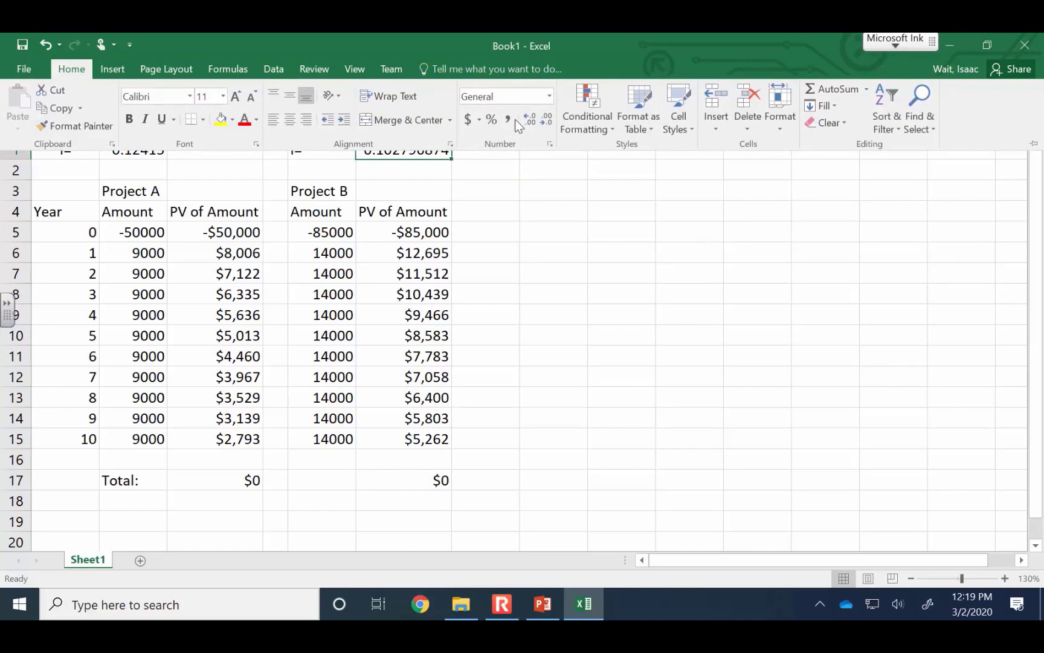
left_click(547, 119)
left_click(548, 120)
left_click(548, 119)
left_click(548, 119)
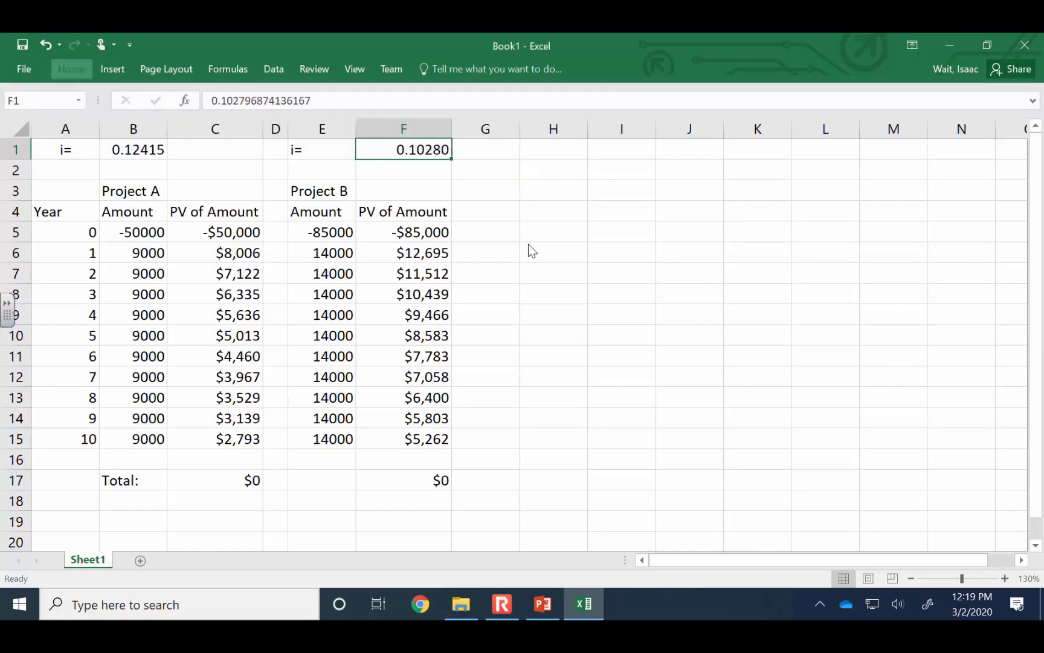
Reduce the displayed decimals of both projects' rates in B1 and F1 to four places
left_click(145, 149)
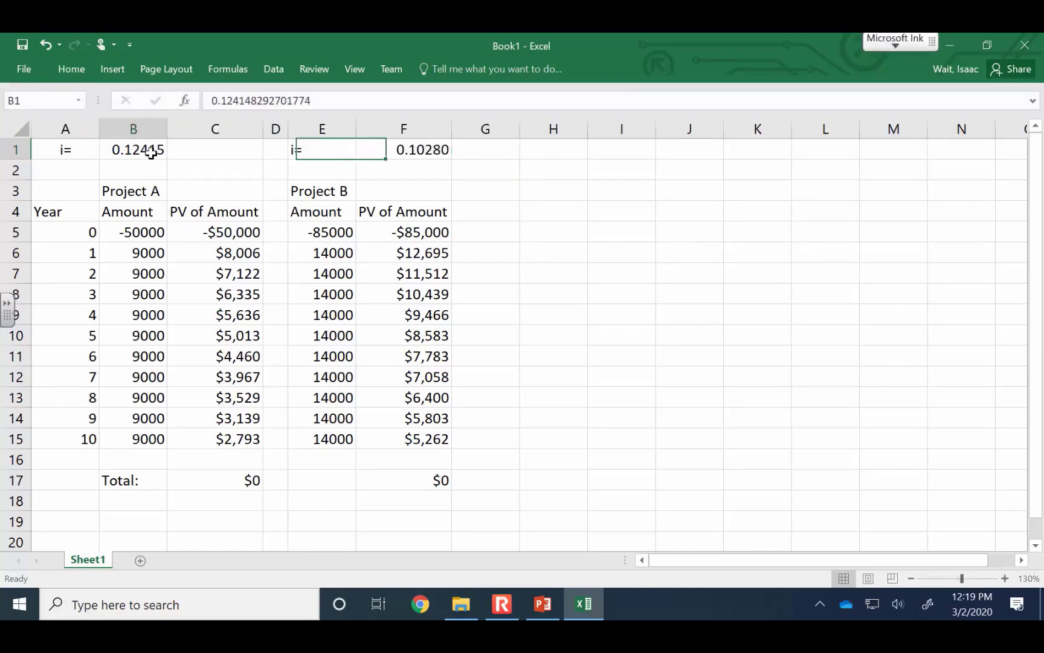
left_click(79, 73)
left_click(548, 124)
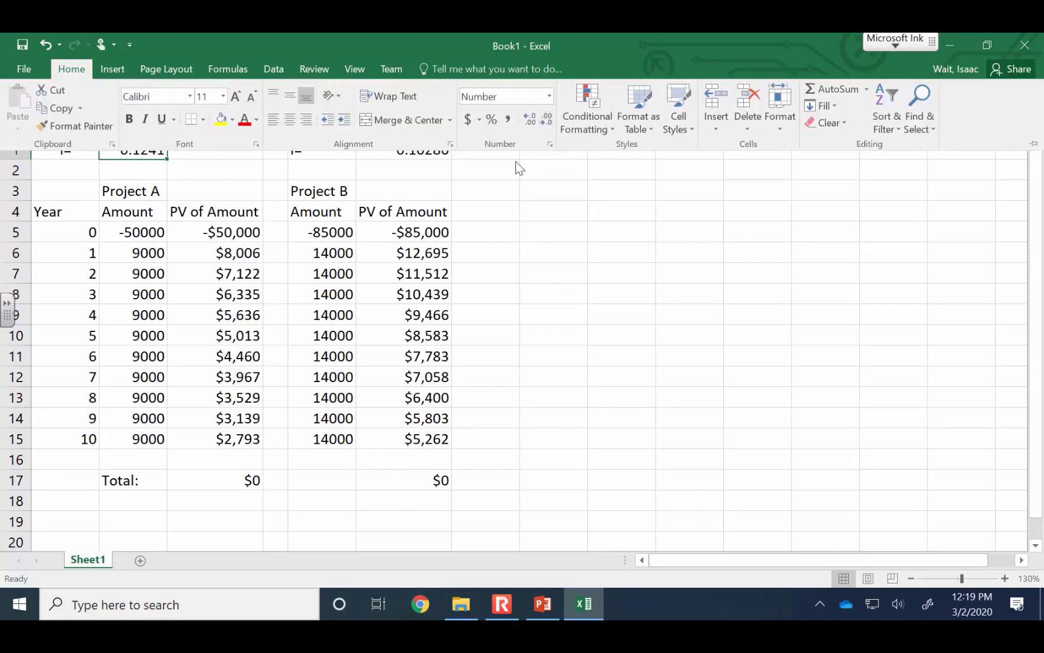
left_click(413, 150)
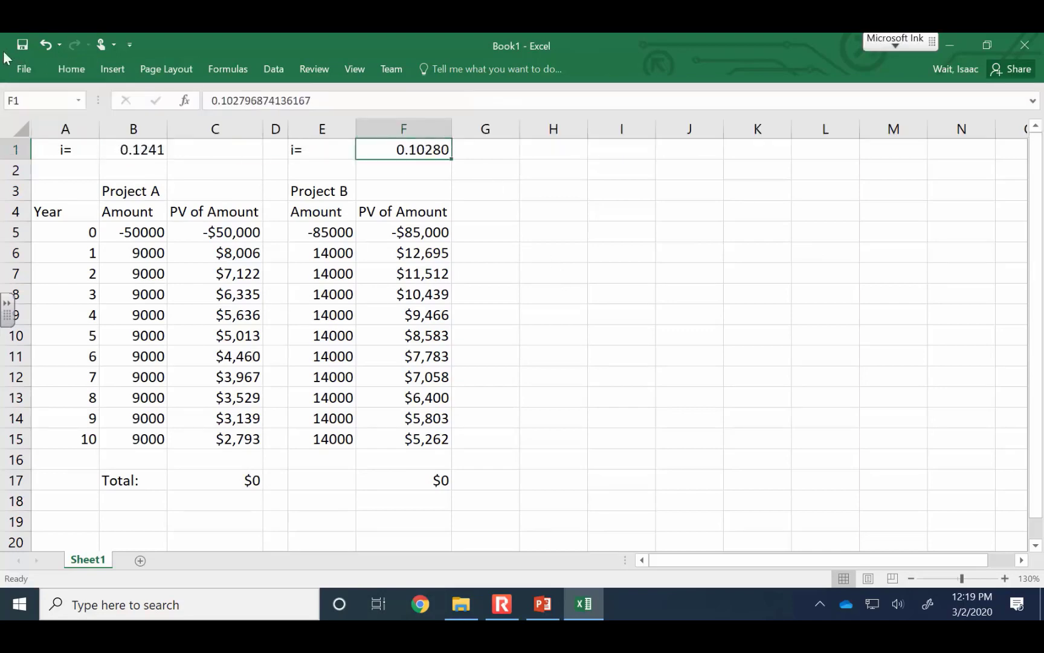
left_click(71, 69)
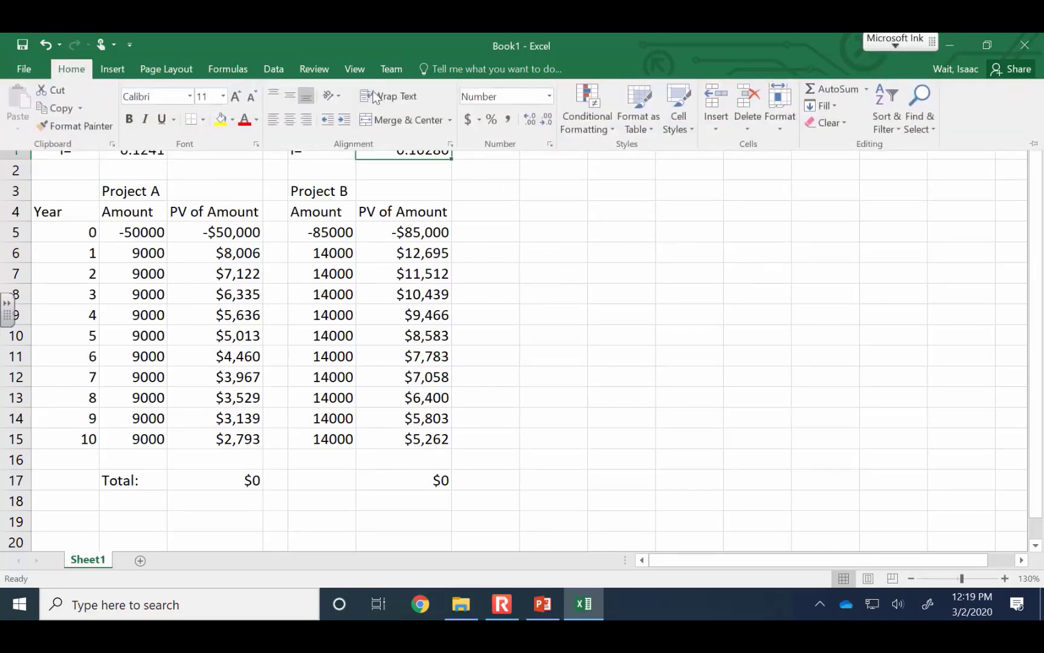
left_click(550, 120)
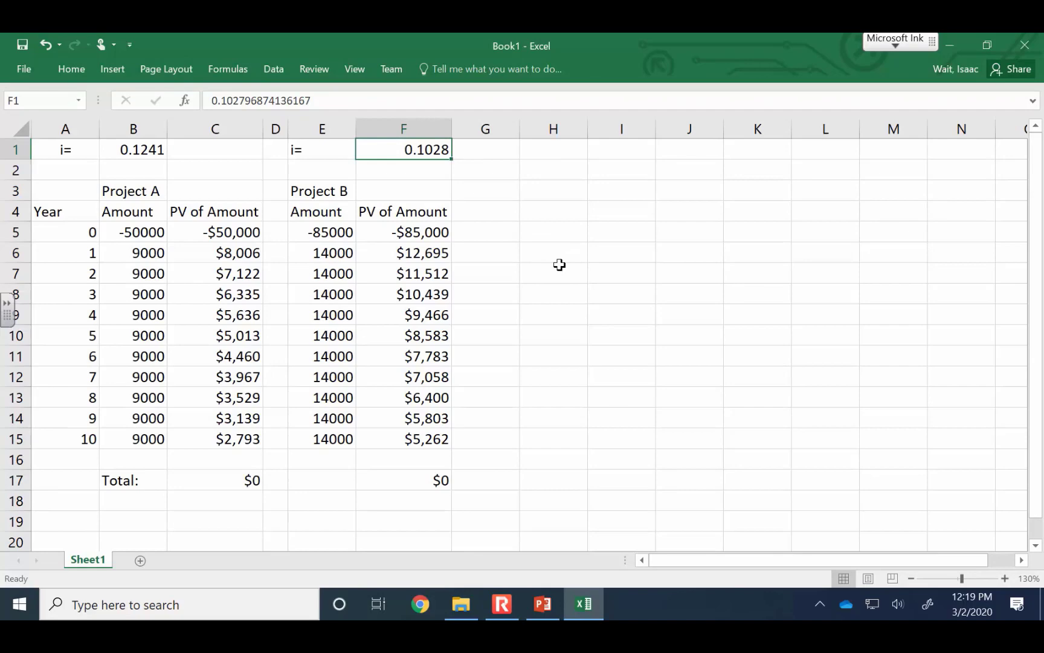
Switch to the PowerPoint slide on comparing IRRs and highlight question b about calculating each project's Present Worth
left_click(543, 602)
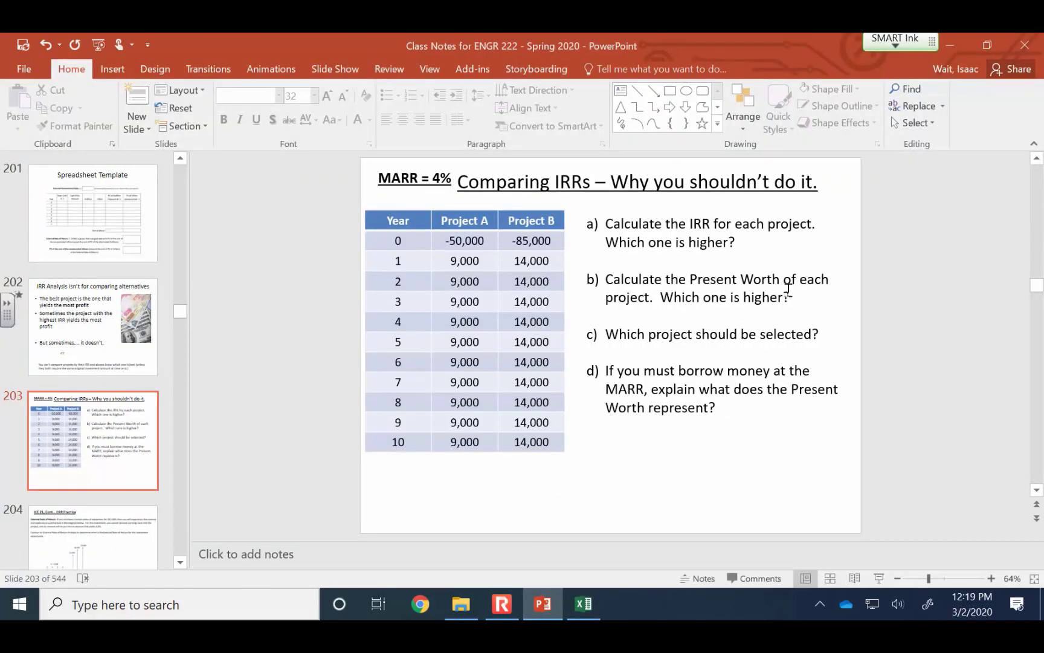
left_click_drag(789, 290, 622, 291)
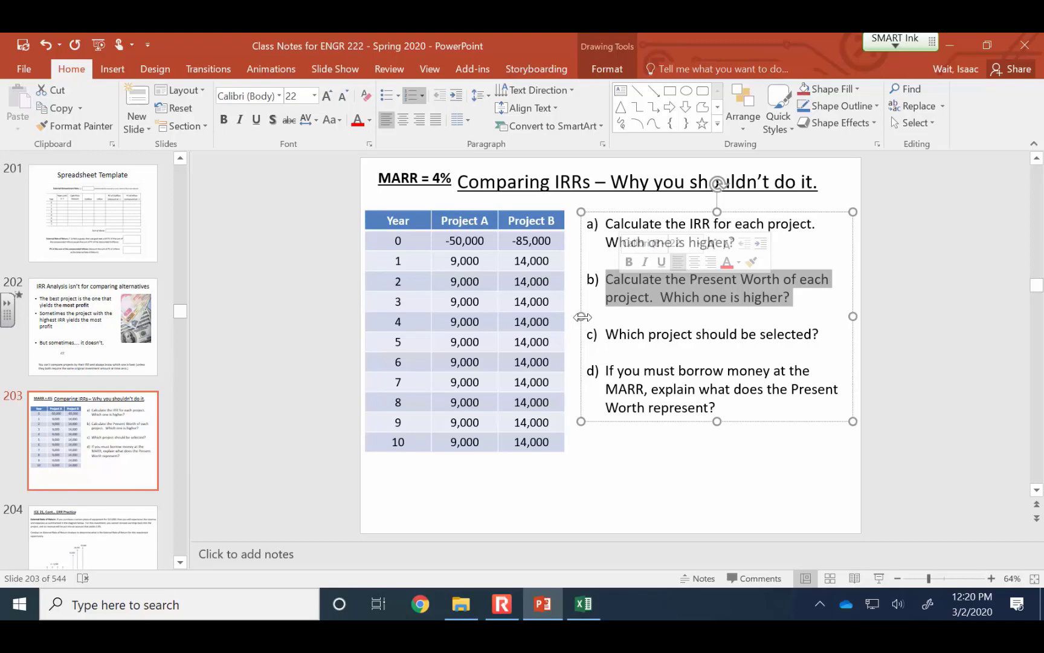
left_click(584, 604)
left_click(501, 604)
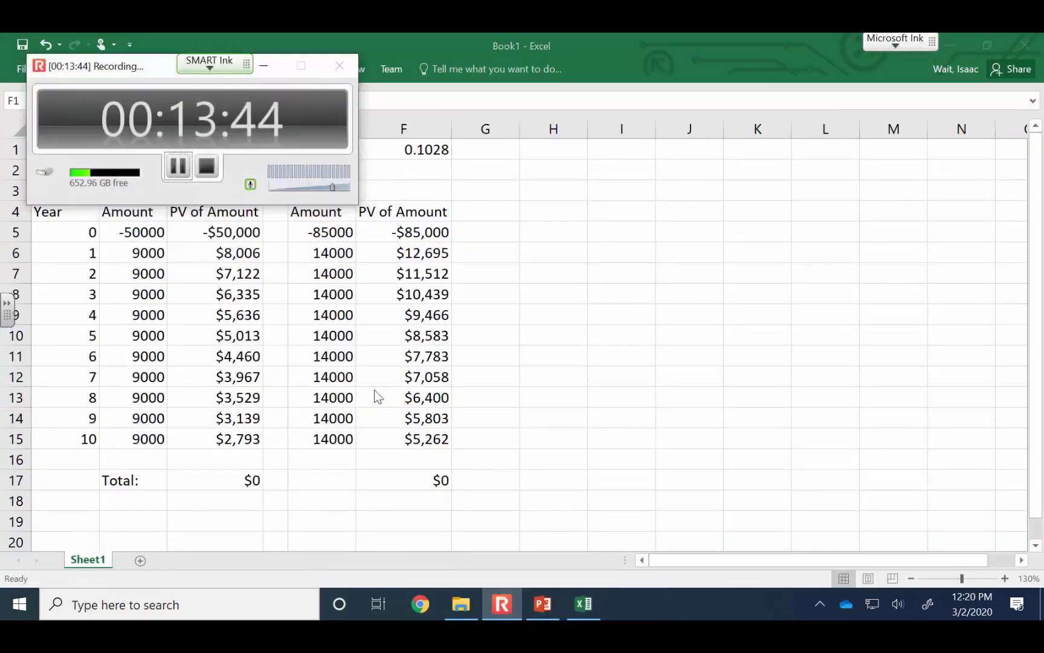
left_click(177, 166)
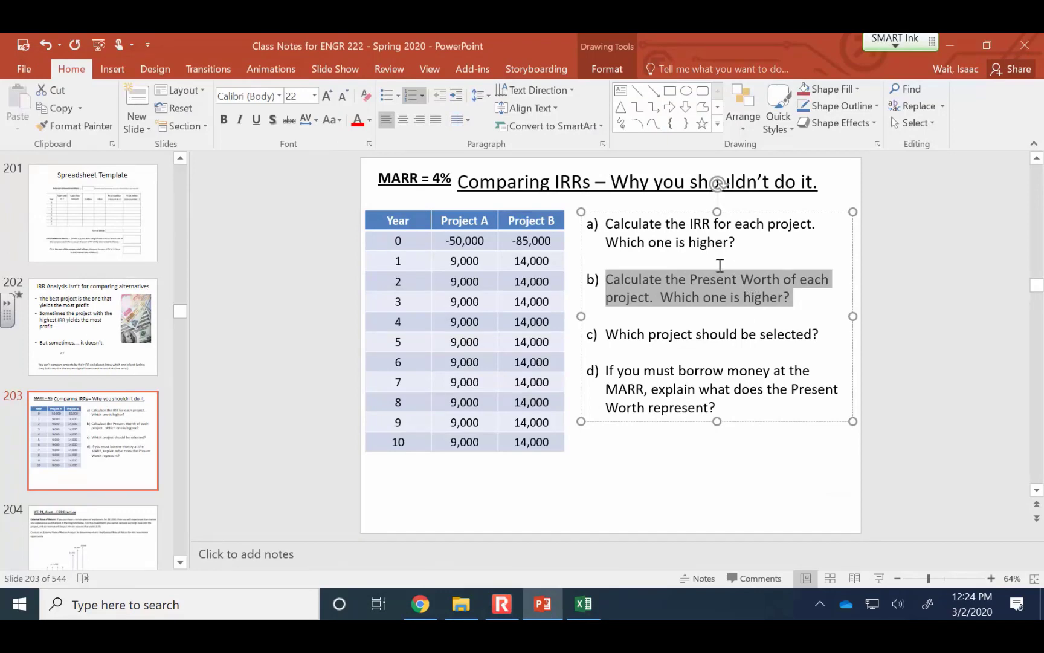
Switch back to the Excel worksheet and select Project A's interest rate in B1
left_click(584, 603)
left_click(124, 186)
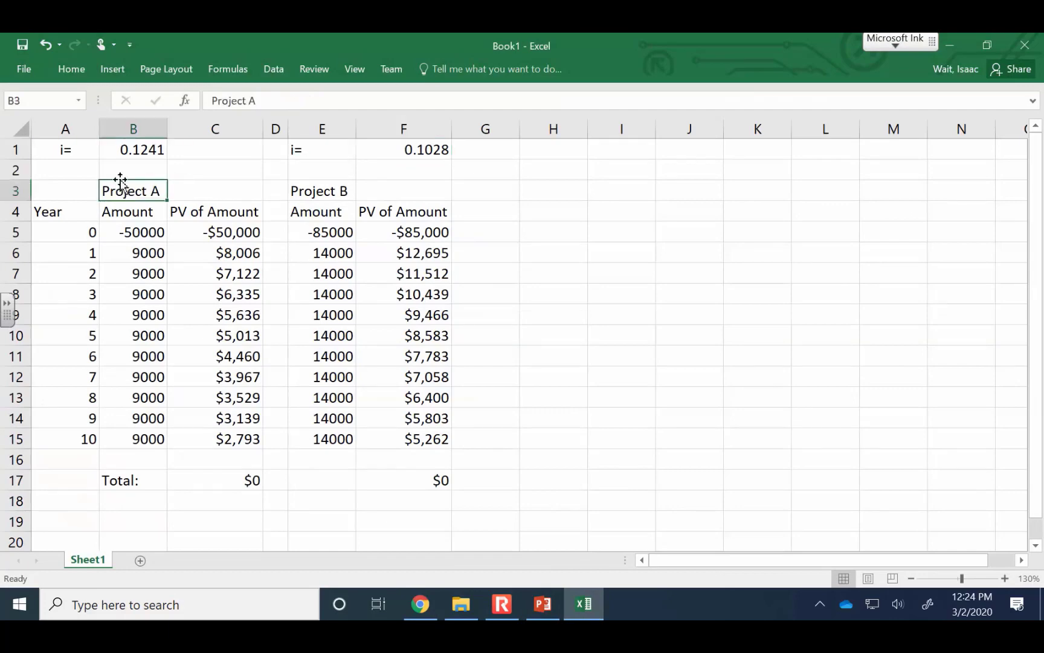
left_click(123, 150)
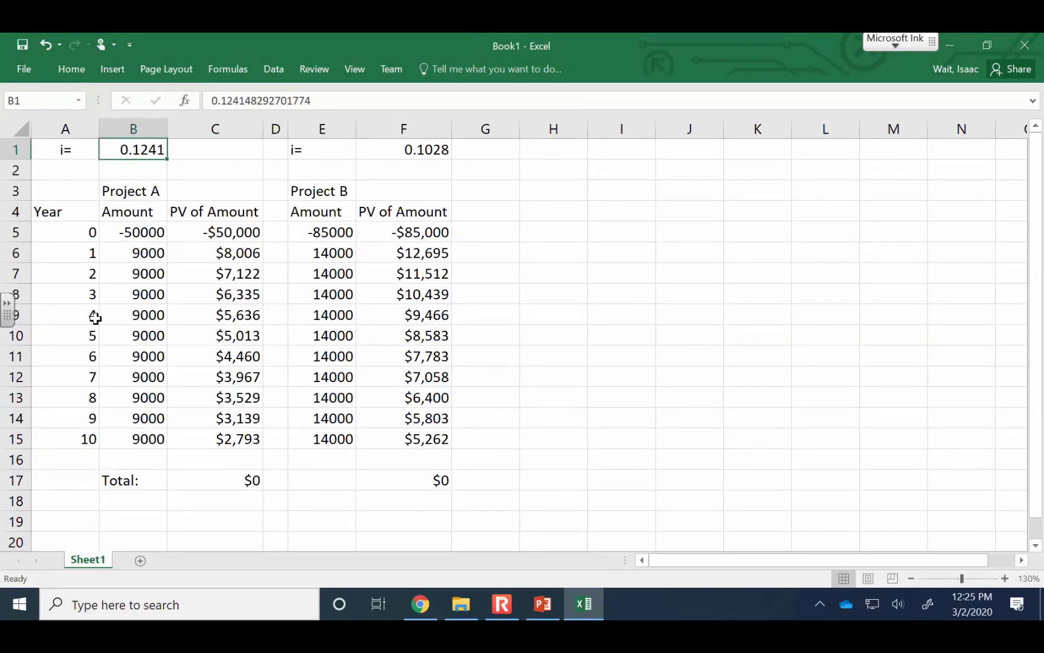
Calculate Project A's internal rate of return in B19 with the formula =IRR(B5:B15)
left_click(116, 516)
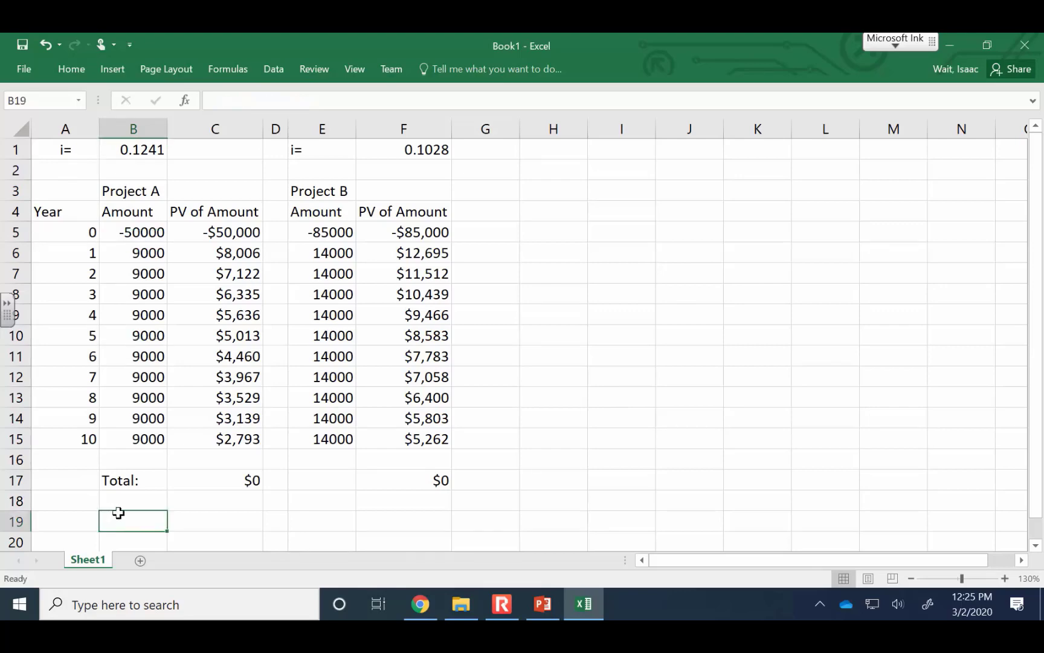
double_click(118, 512)
type("=ir")
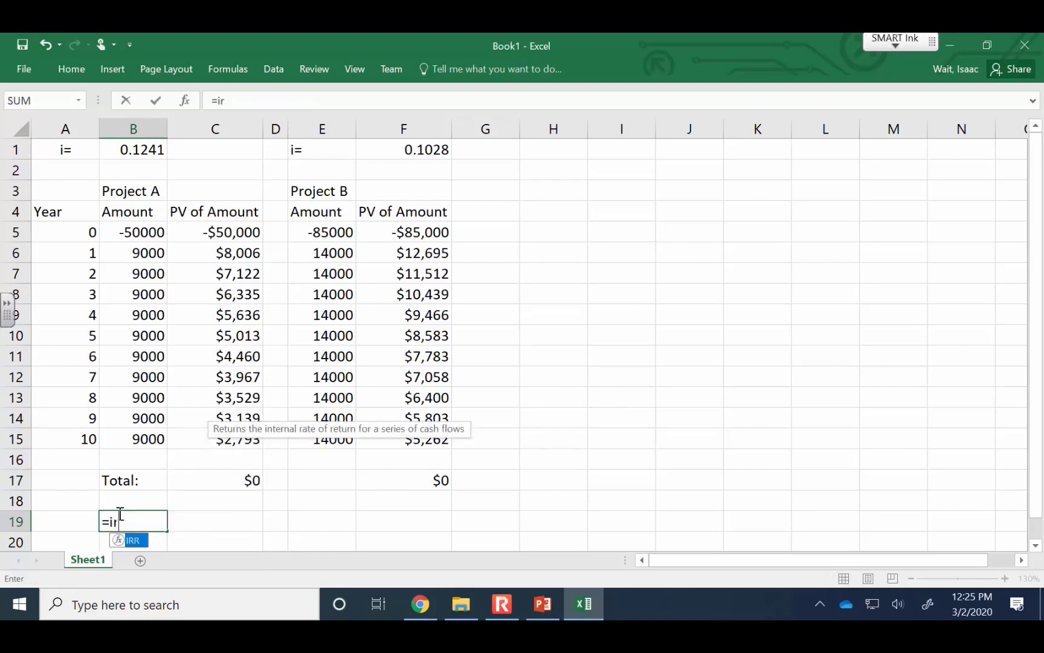
type("r(")
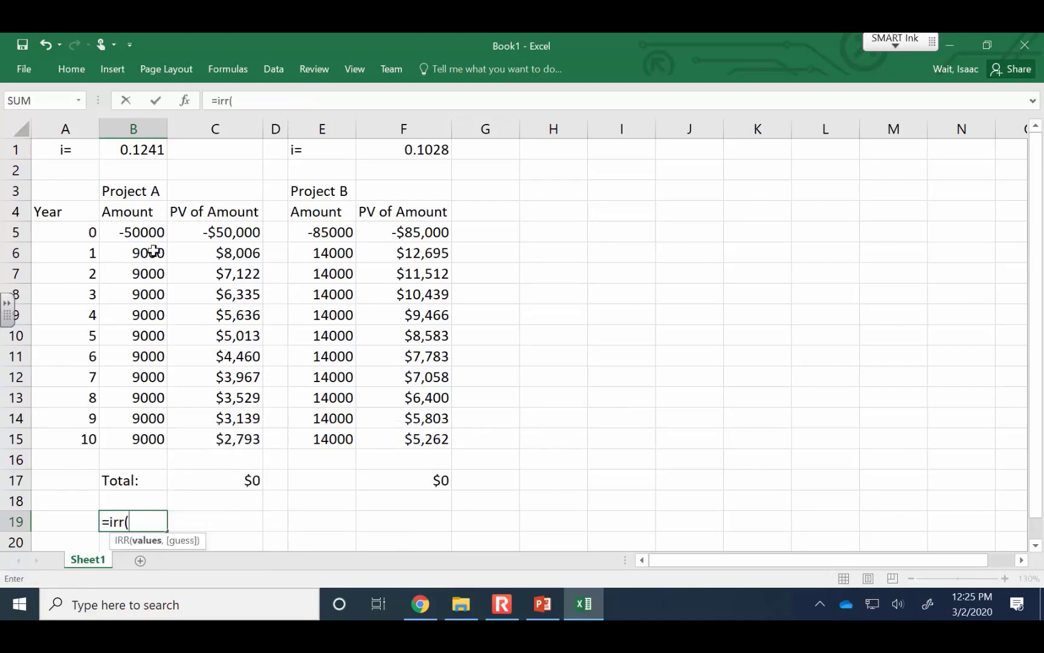
left_click_drag(149, 233, 152, 436)
type(")")
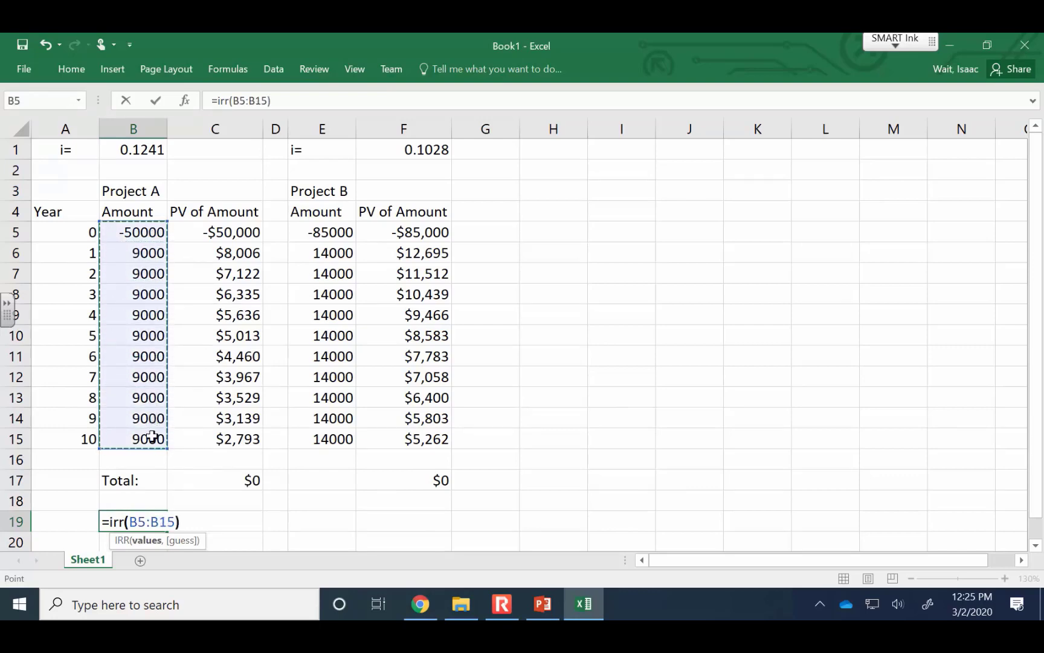
key("Return")
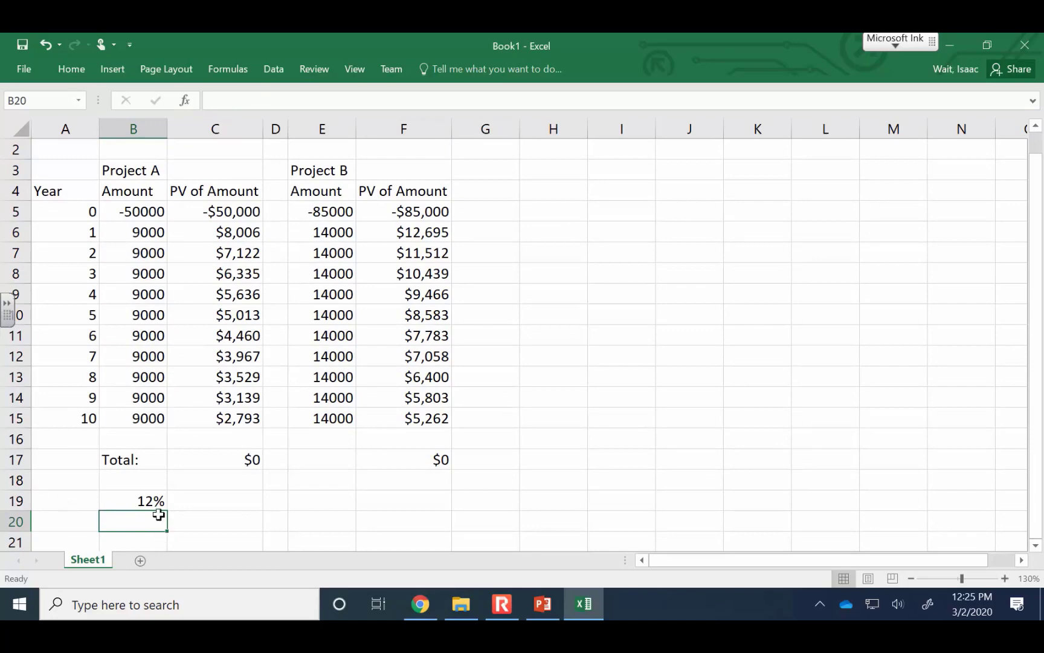
Display Project A's IRR in B19 as a percentage with two decimal places
left_click(151, 504)
left_click(81, 69)
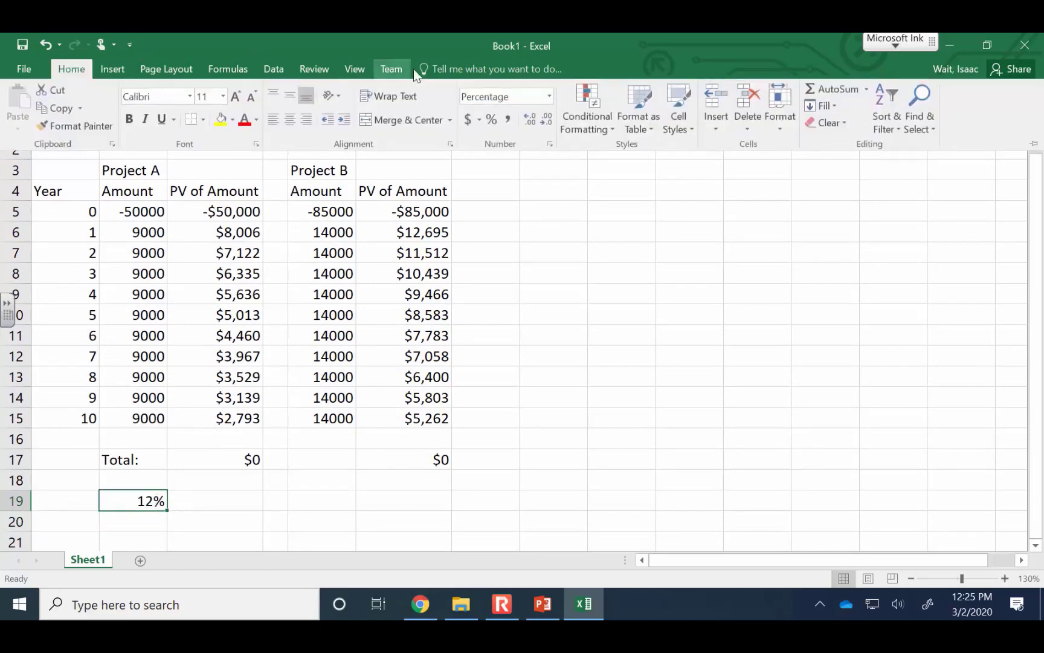
left_click(530, 119)
left_click(529, 119)
scroll(438, 365, "up", 1)
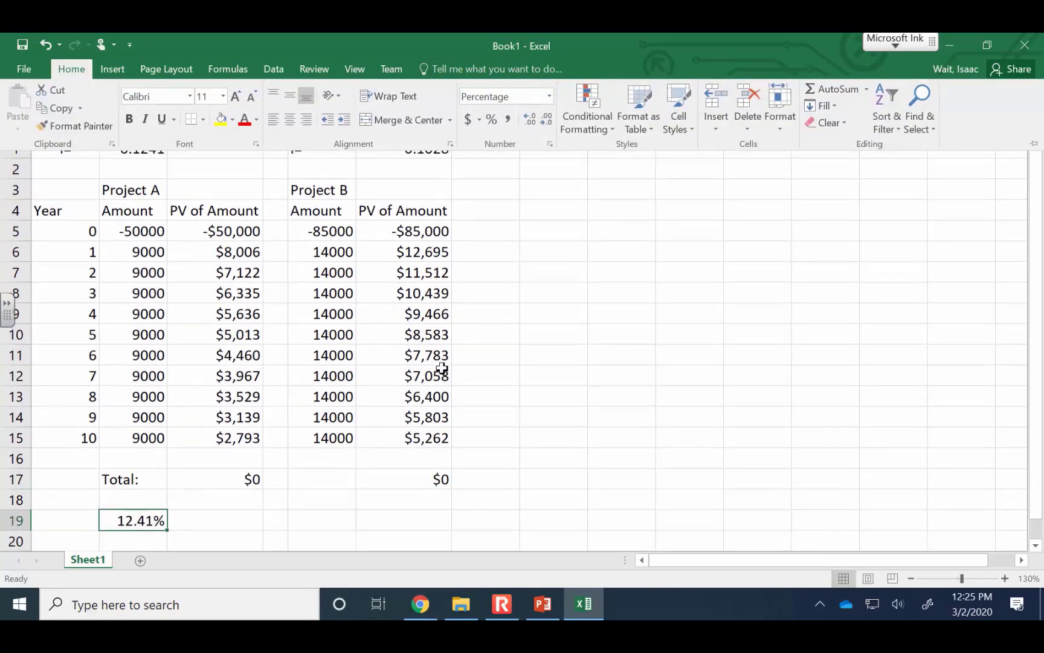
Compare Project A's rate in B1 with the IRR in B19 and review the cell range used by its formula
left_click(126, 156)
left_click(127, 154)
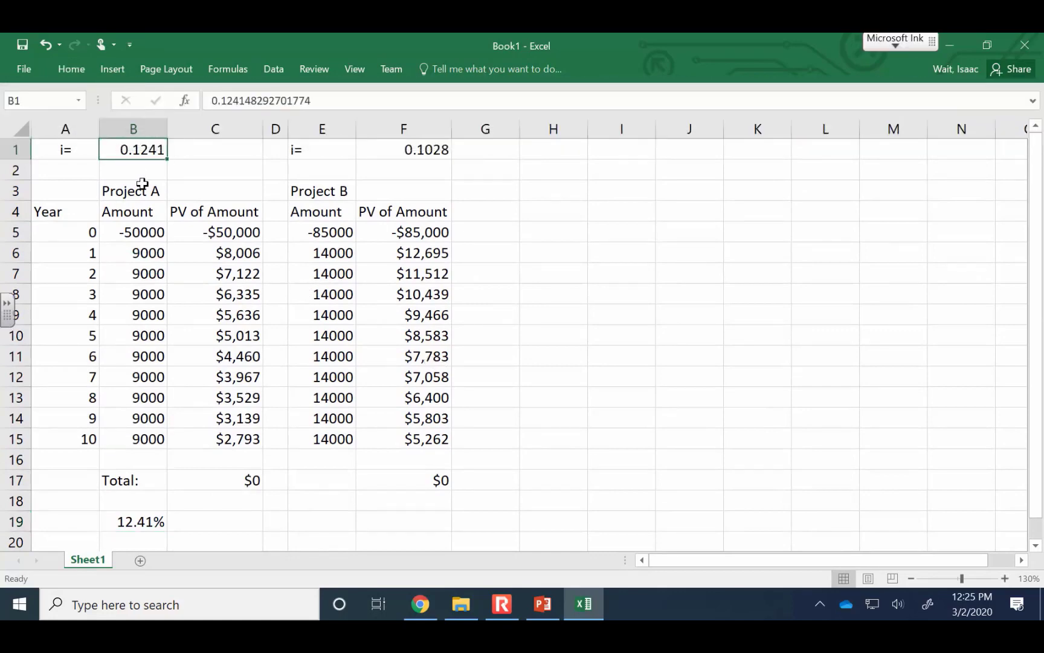
left_click(145, 520)
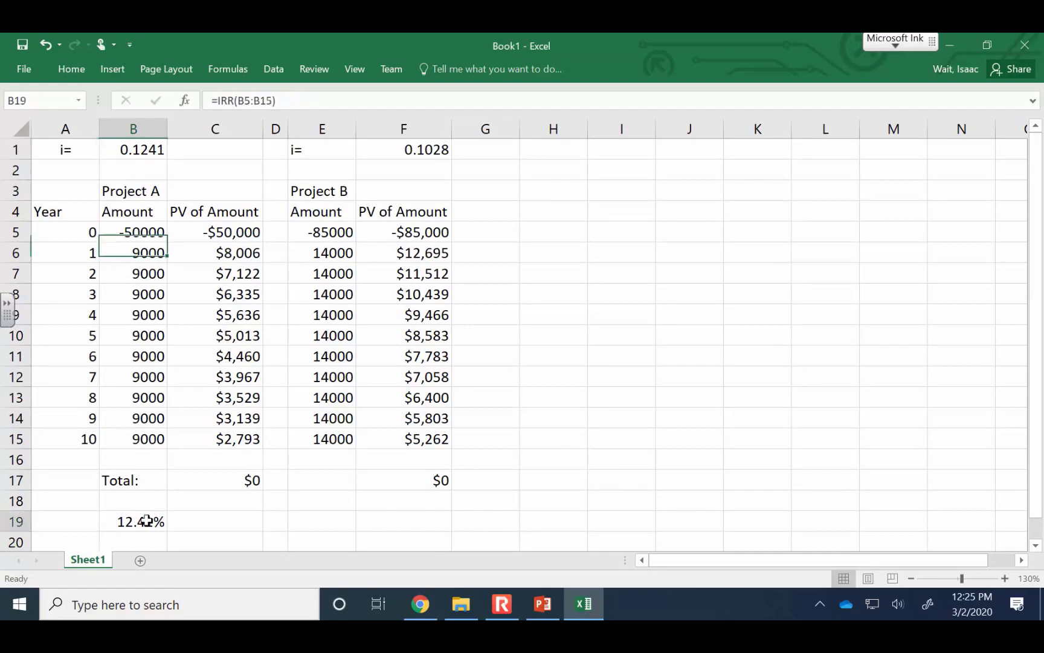
left_click(251, 97)
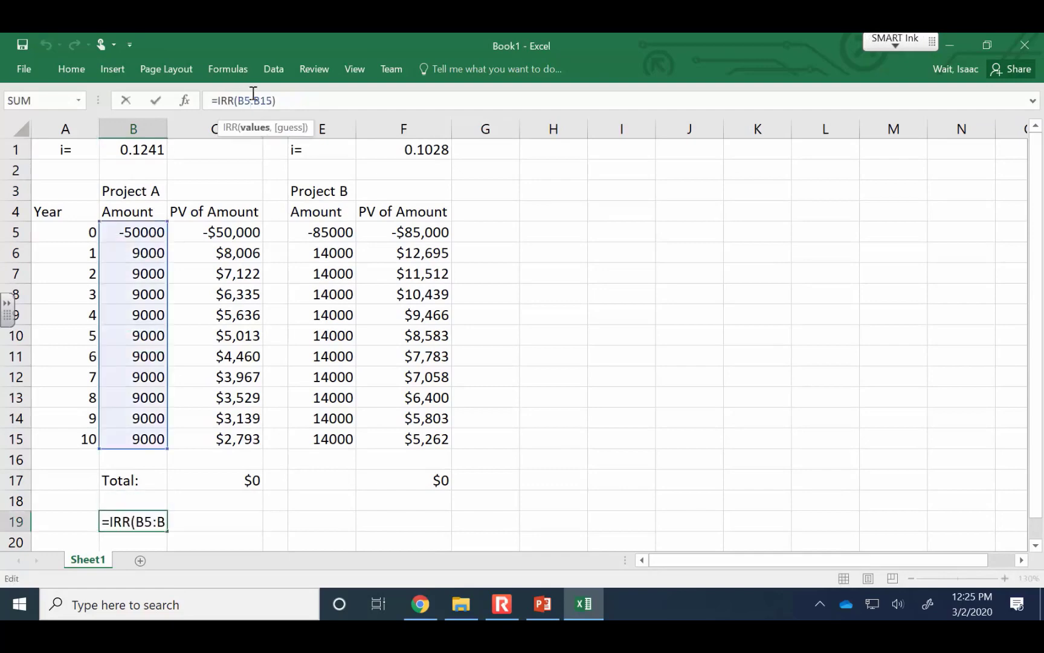
key("ctrl+Return")
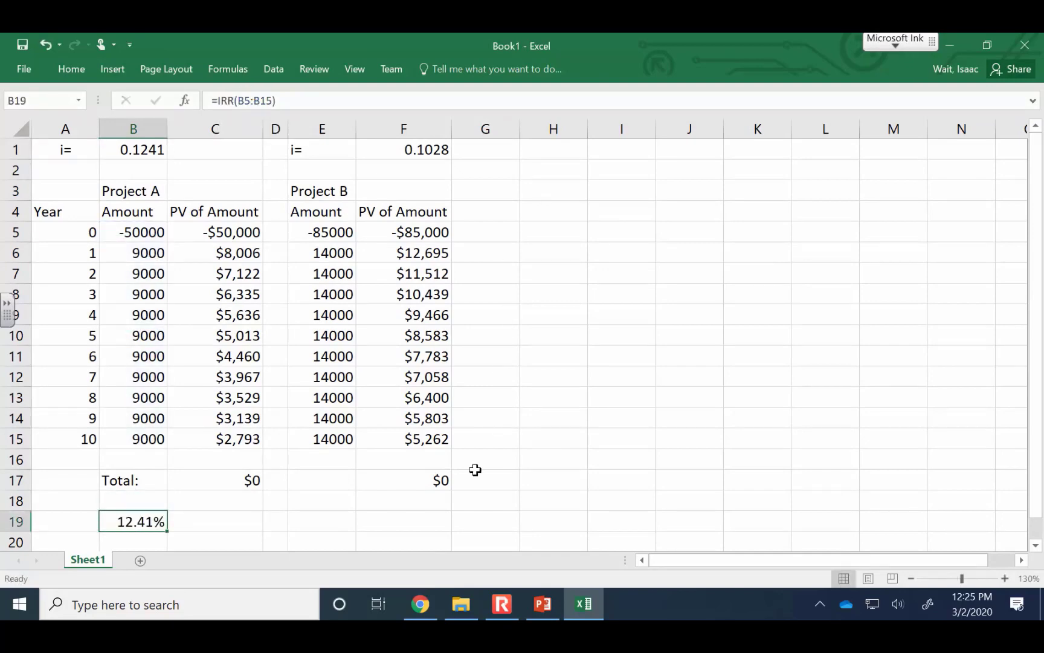
Calculate Project B's internal rate of return in E19 with the formula =IRR(E5:E15)
left_click(329, 517)
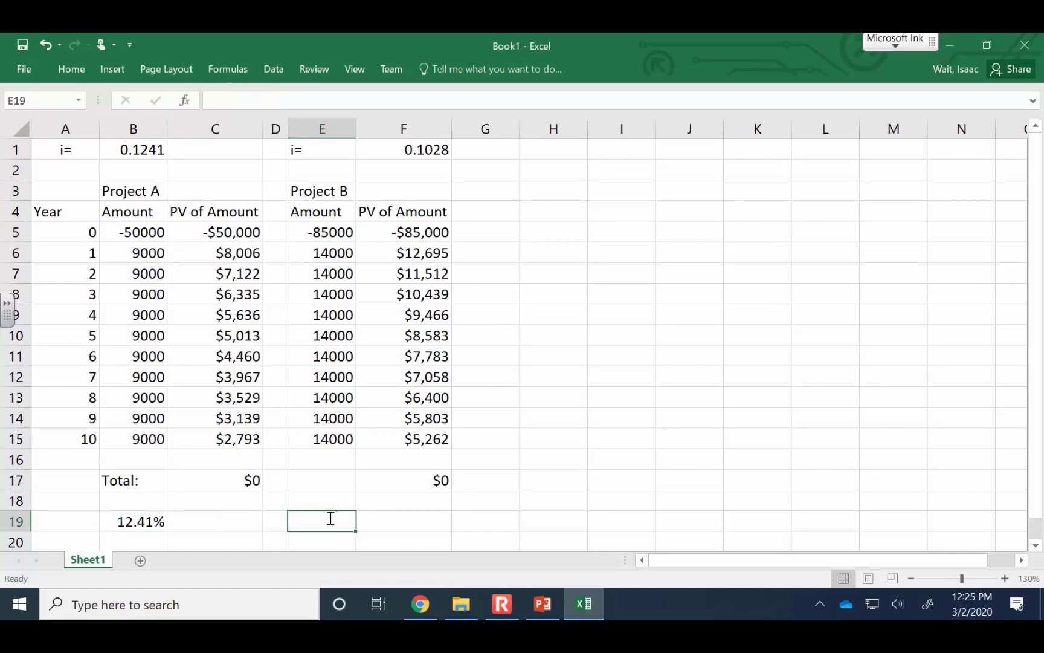
type("=irr(")
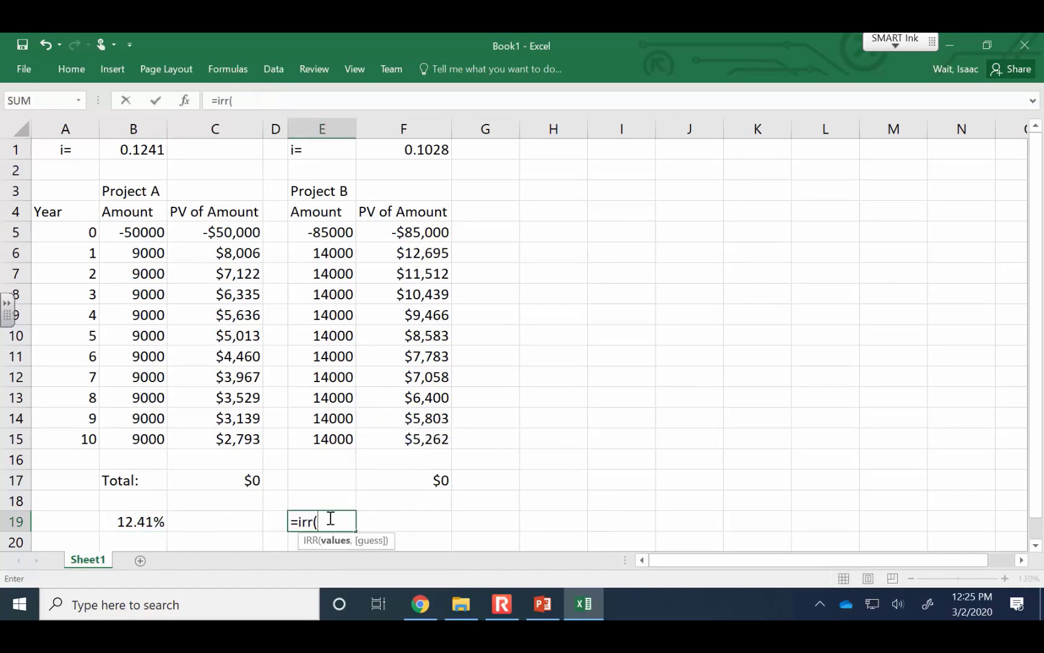
left_click_drag(325, 228, 335, 433)
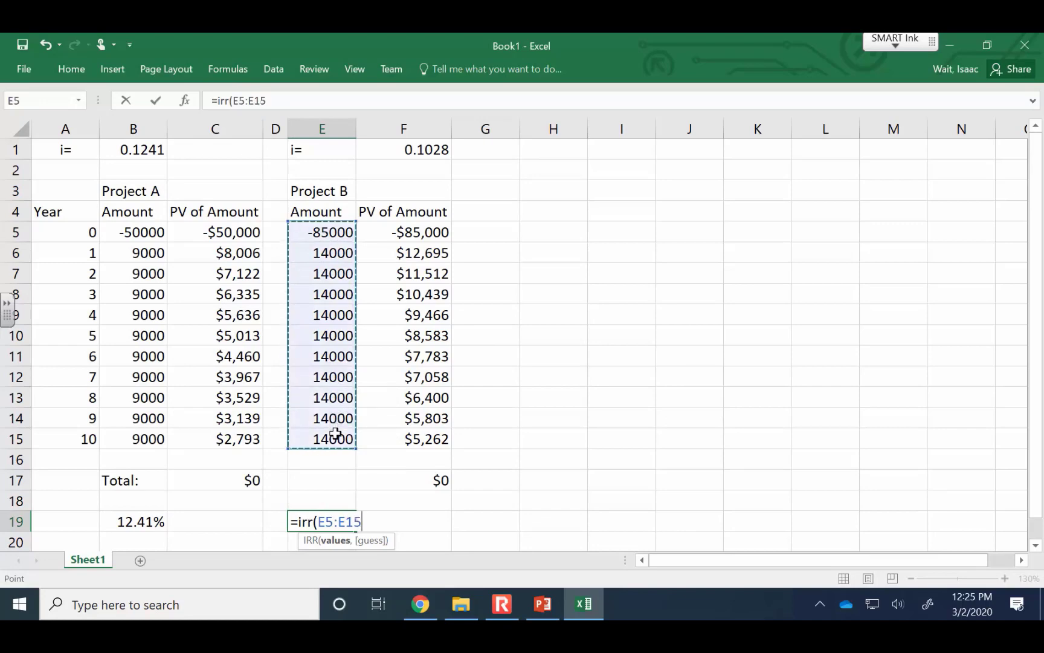
key("Return")
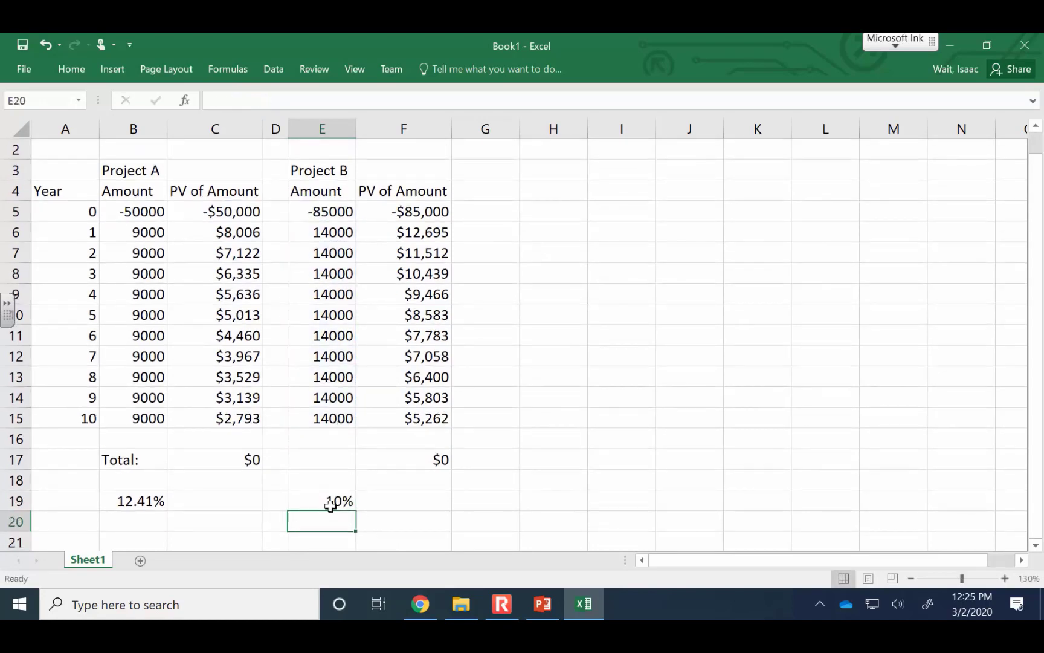
Display Project B's IRR in E19 as a percentage with two decimal places
left_click(330, 505)
scroll(331, 506, "up", 1)
left_click(71, 69)
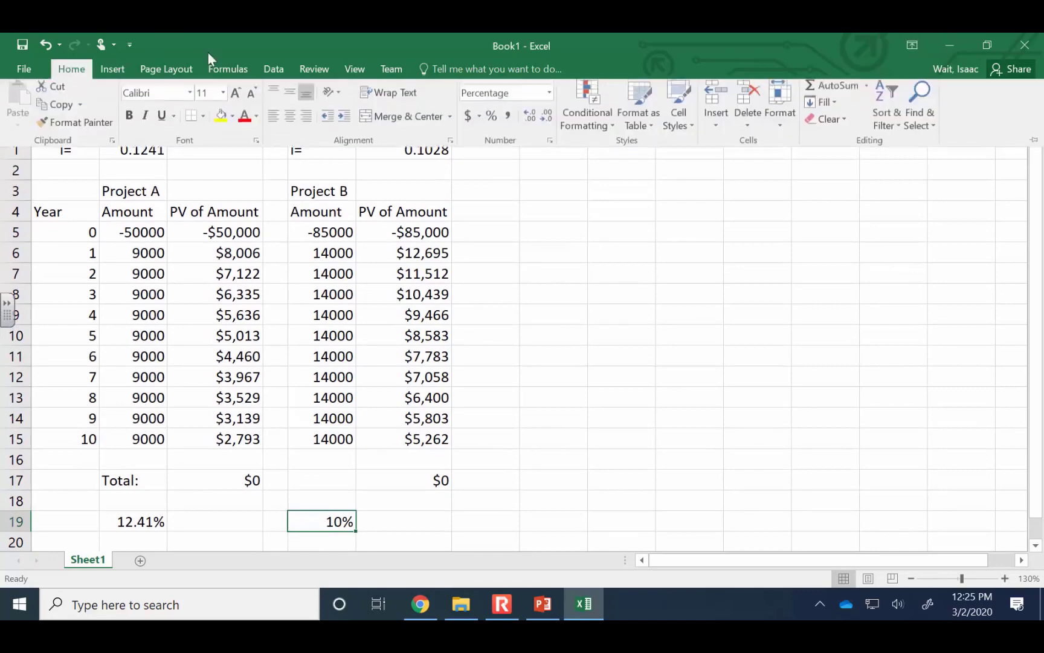
left_click(530, 120)
left_click(530, 120)
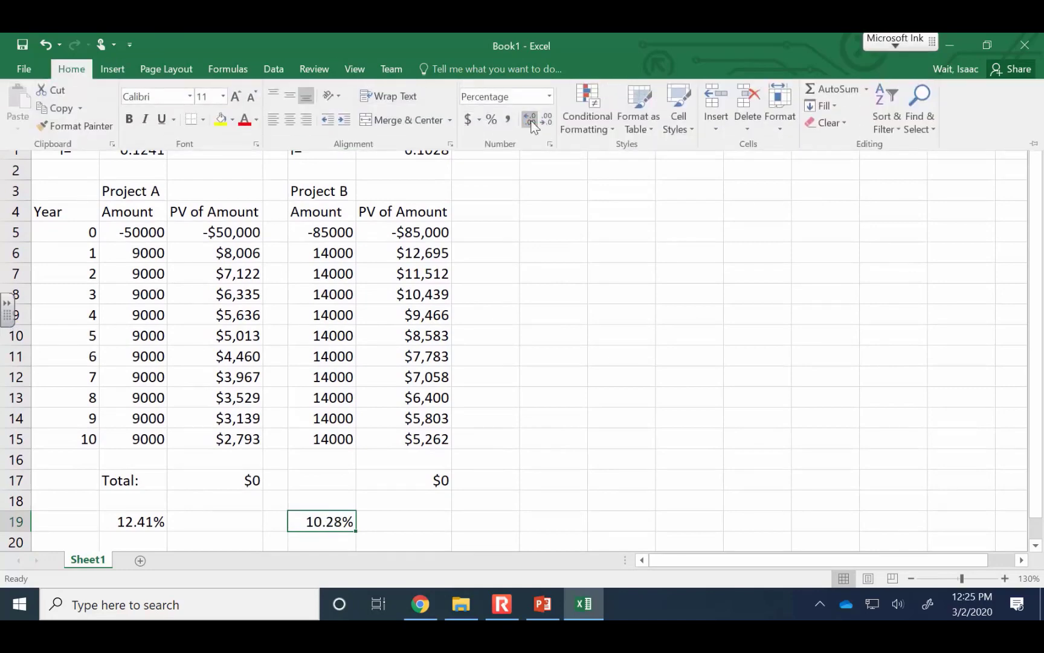
left_click(618, 412)
left_click(619, 412)
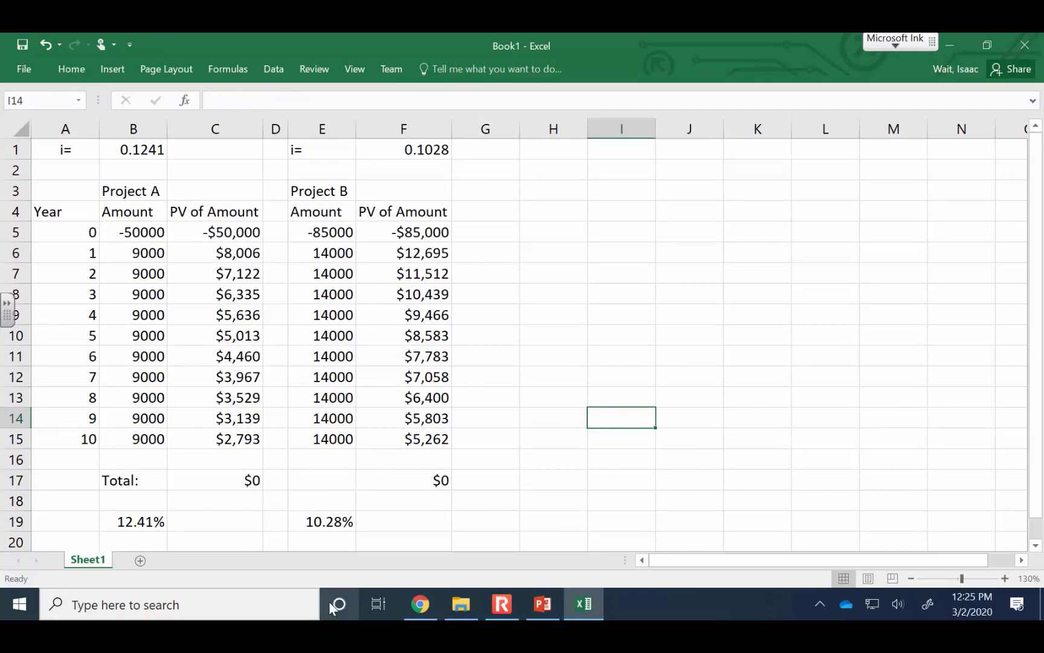
Compare the two projects' IRRs in row 19 with their year 0 investments in E5 and B5
left_click(334, 521)
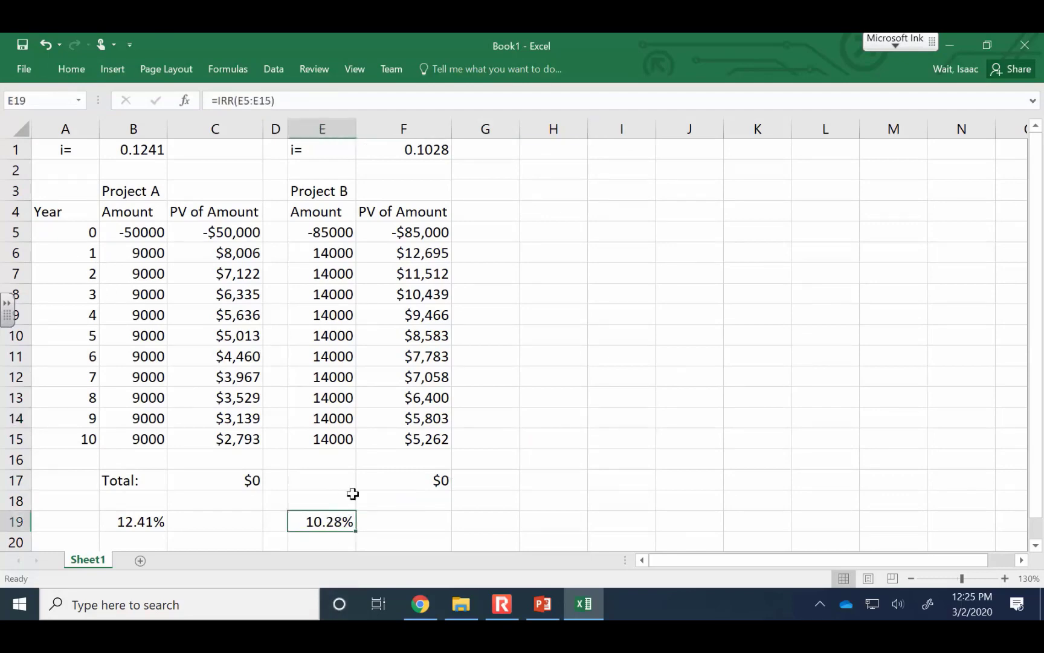
left_click(339, 235)
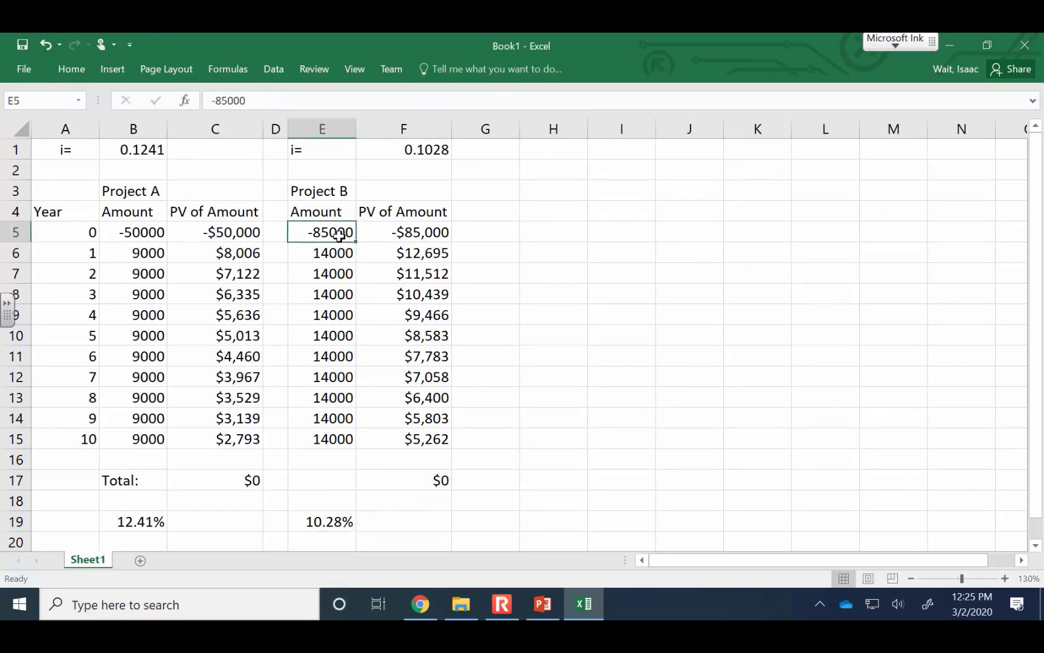
left_click(149, 525)
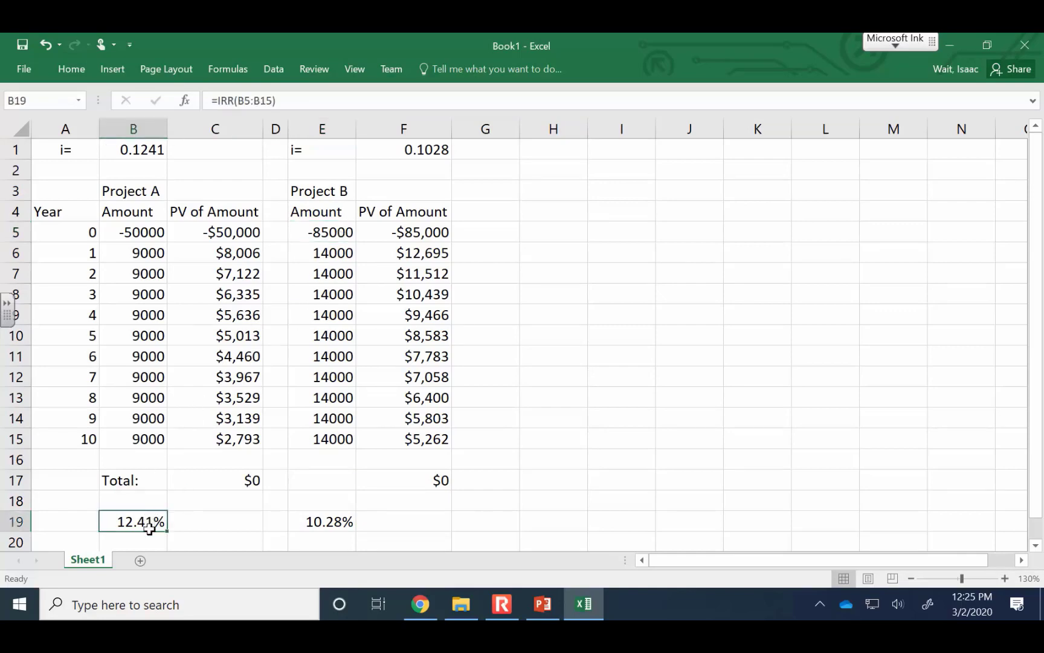
left_click(141, 235)
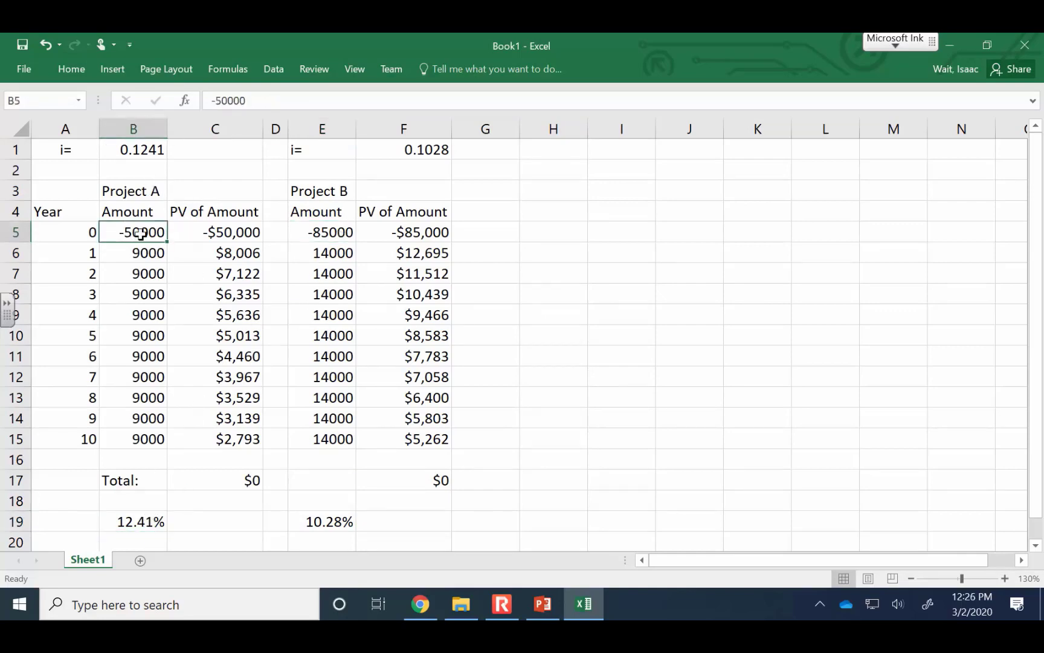
left_click(157, 191)
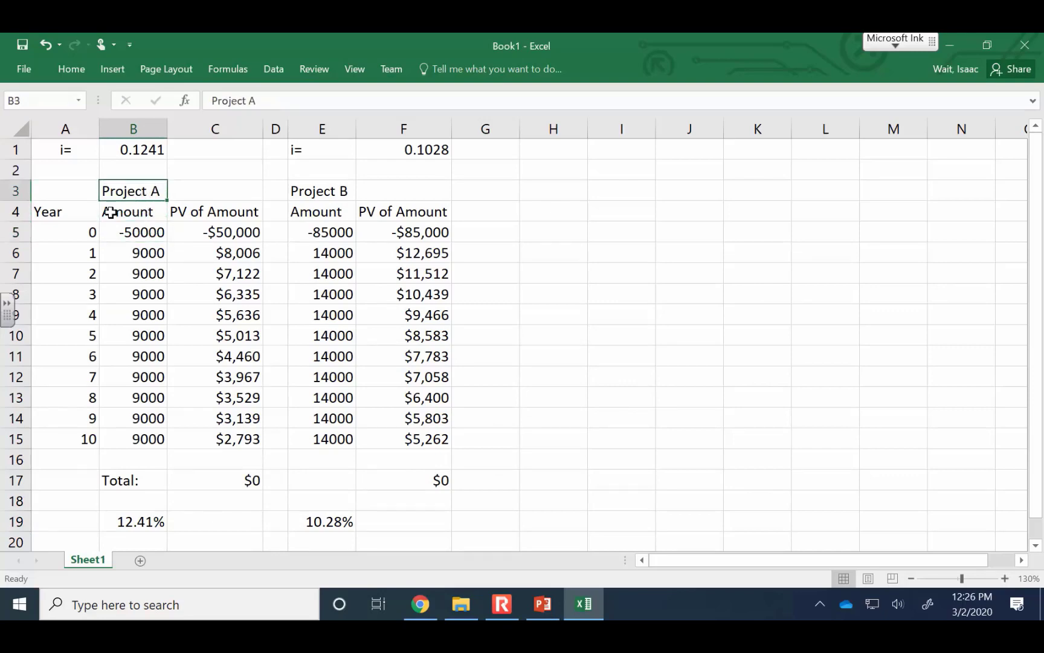
left_click(142, 227)
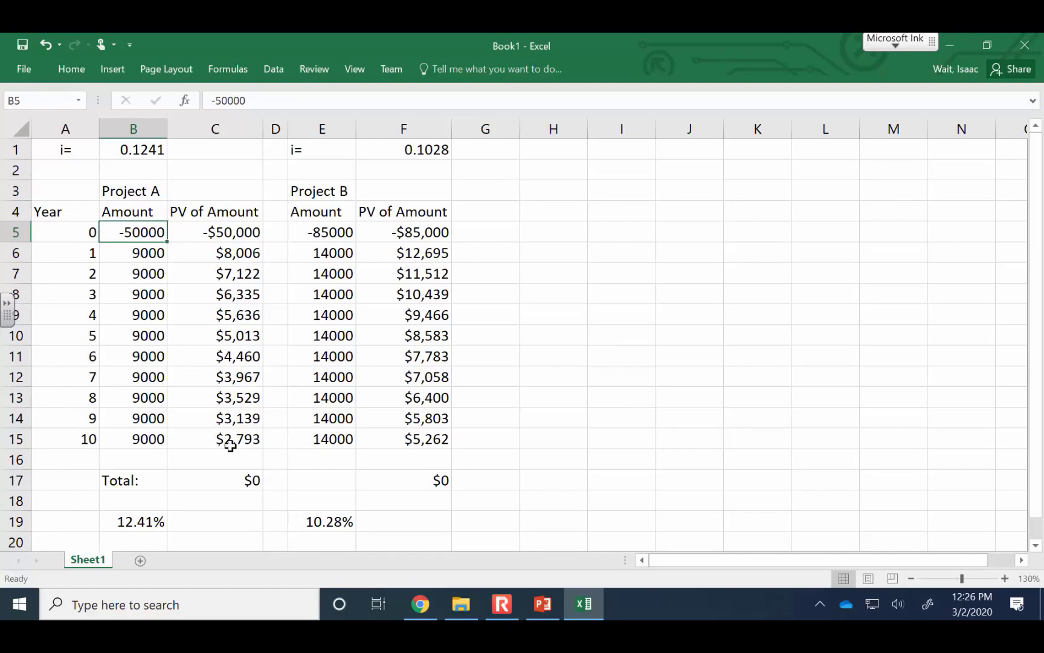
left_click(145, 521)
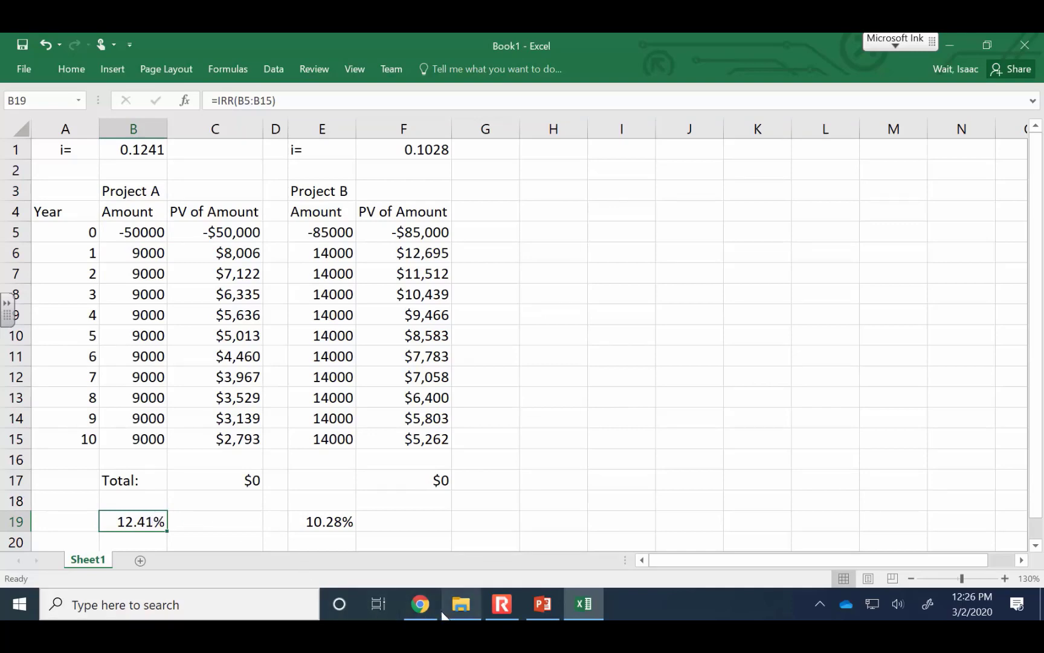
Switch to the scanned exercise in CamScanner in Chrome and examine the enlarged handwritten answers on present worth and project selection
mouse_move(432, 609)
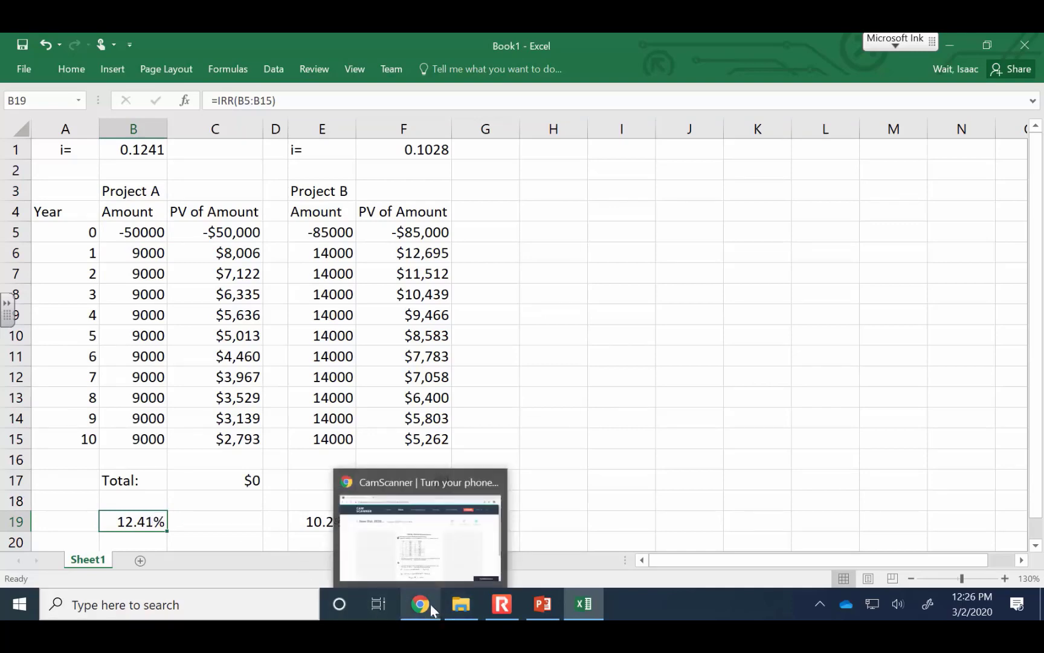
left_click(427, 606)
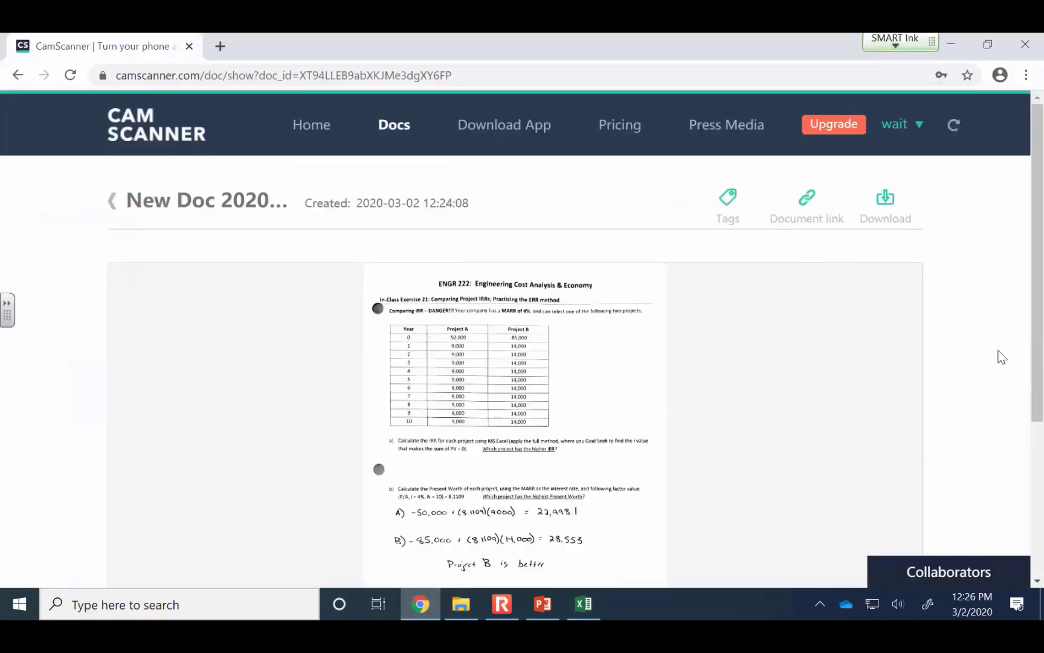
scroll(1000, 451, "down", 3)
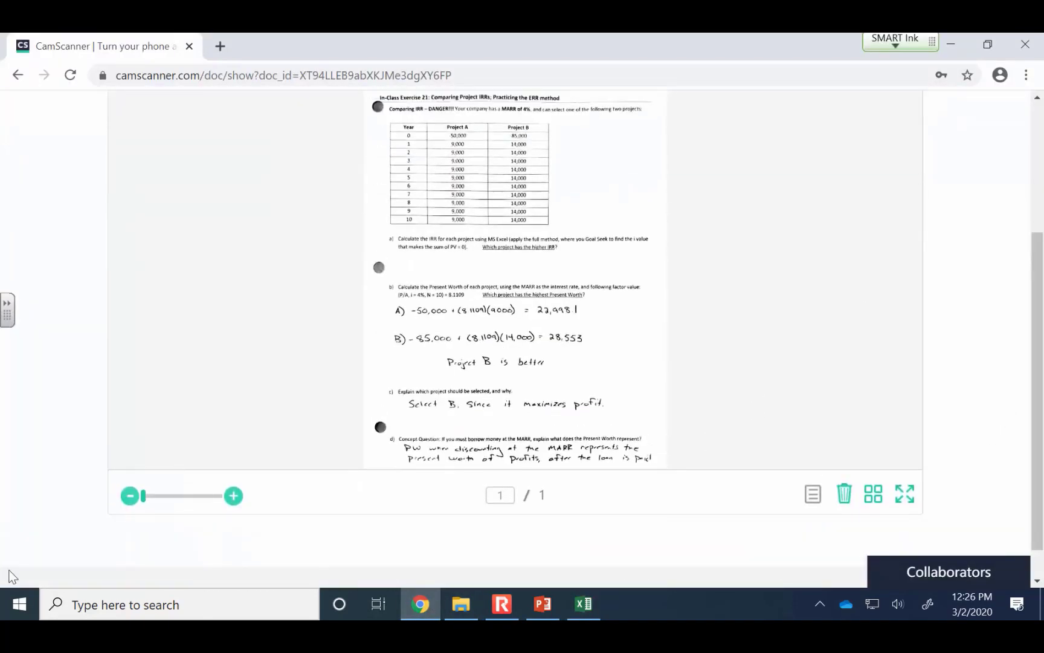
left_click(233, 497)
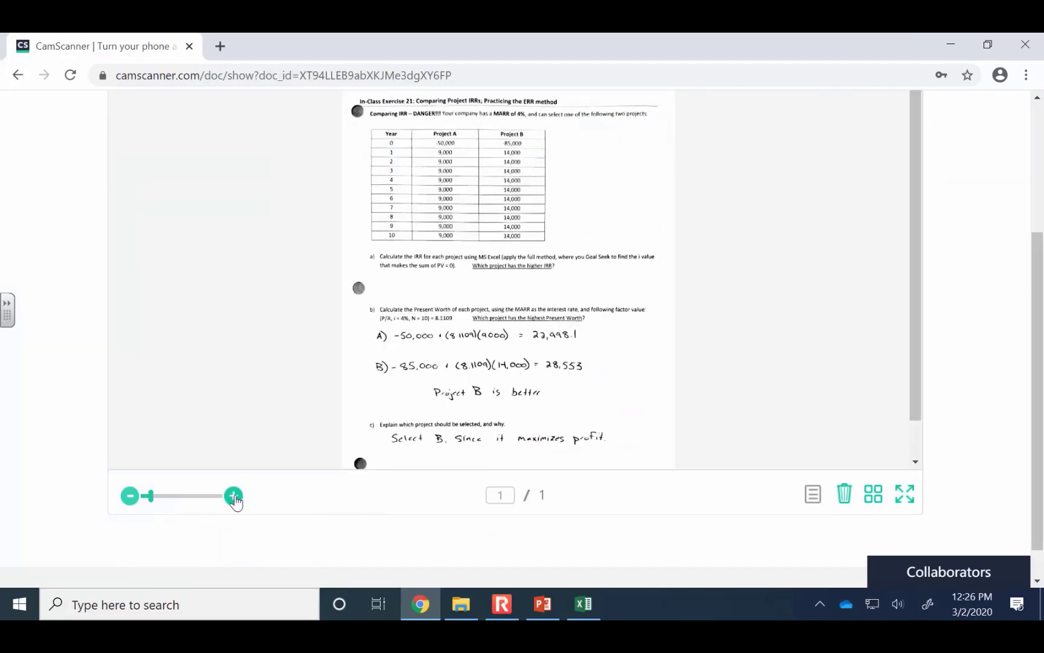
left_click(233, 496)
left_click(233, 496)
left_click(233, 496)
left_click(234, 496)
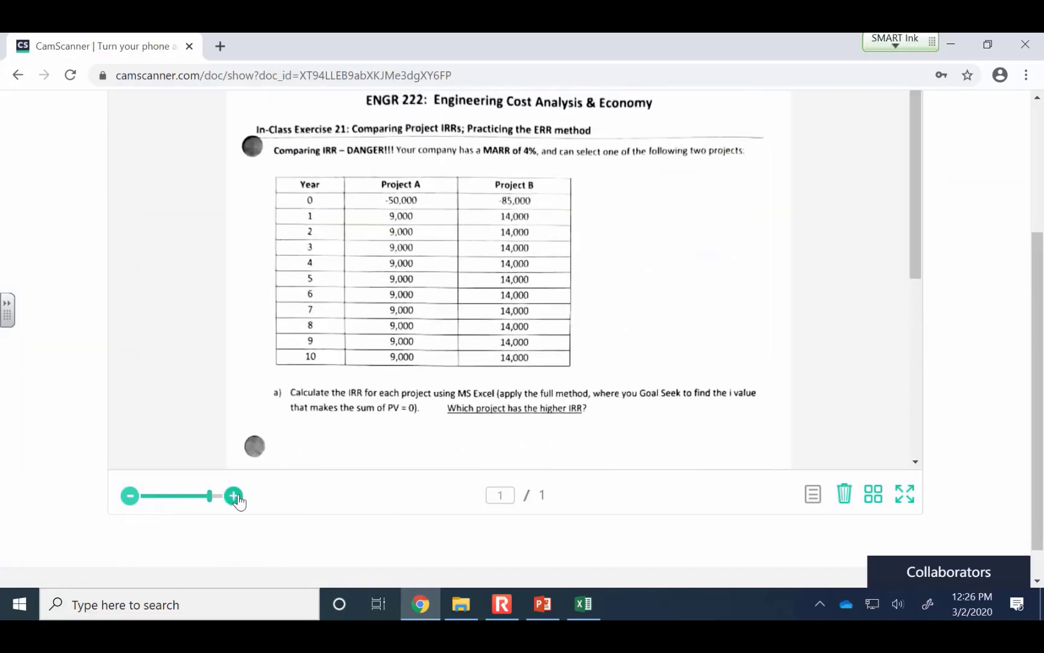
left_click_drag(913, 232, 858, 374)
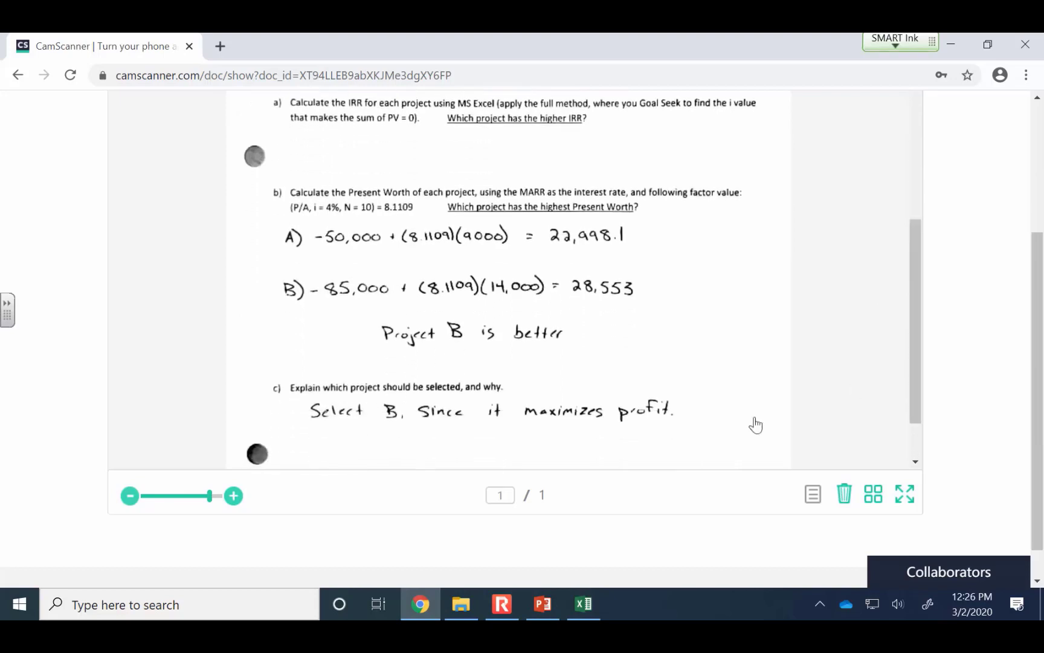
left_click(234, 496)
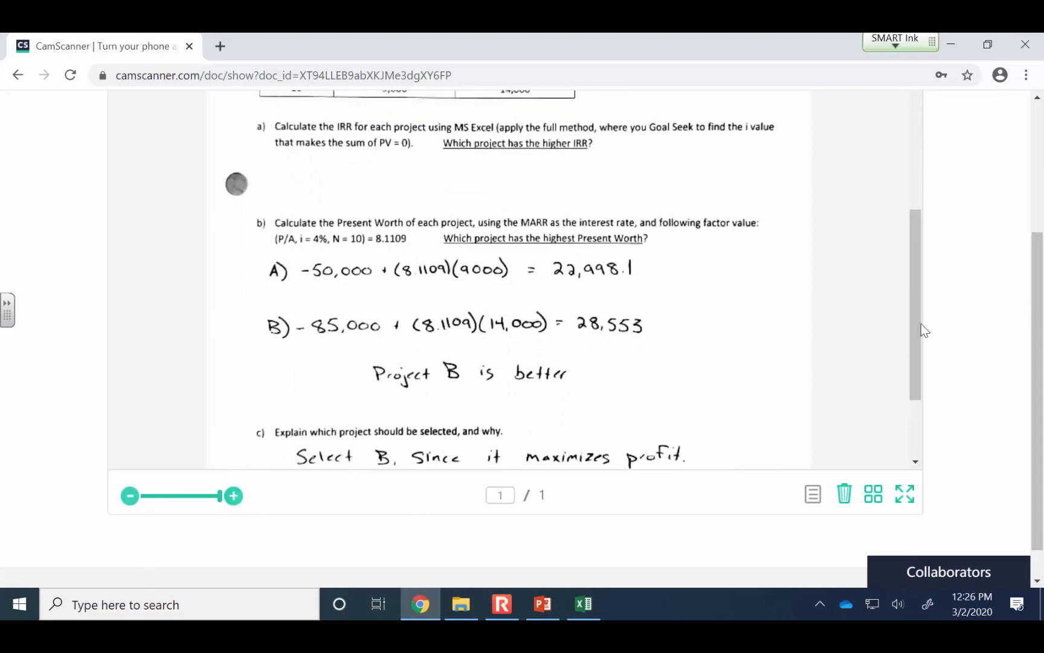
left_click_drag(921, 323, 902, 356)
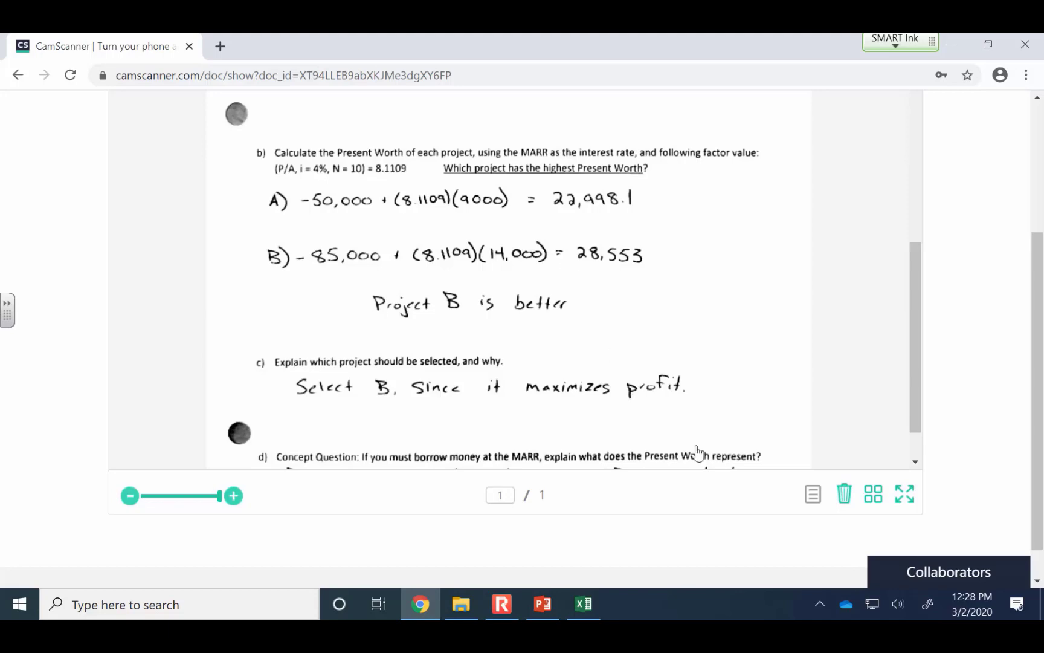
Switch back to the PowerPoint slide on comparing IRRs and review the cash flow table for Projects A and B
left_click(542, 604)
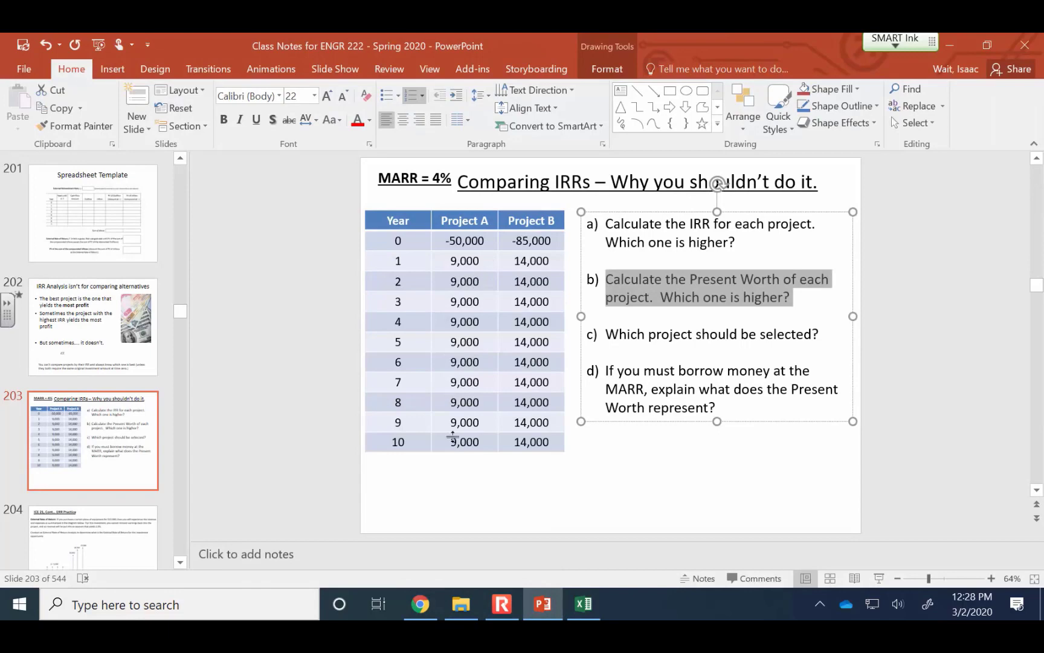
left_click(480, 441)
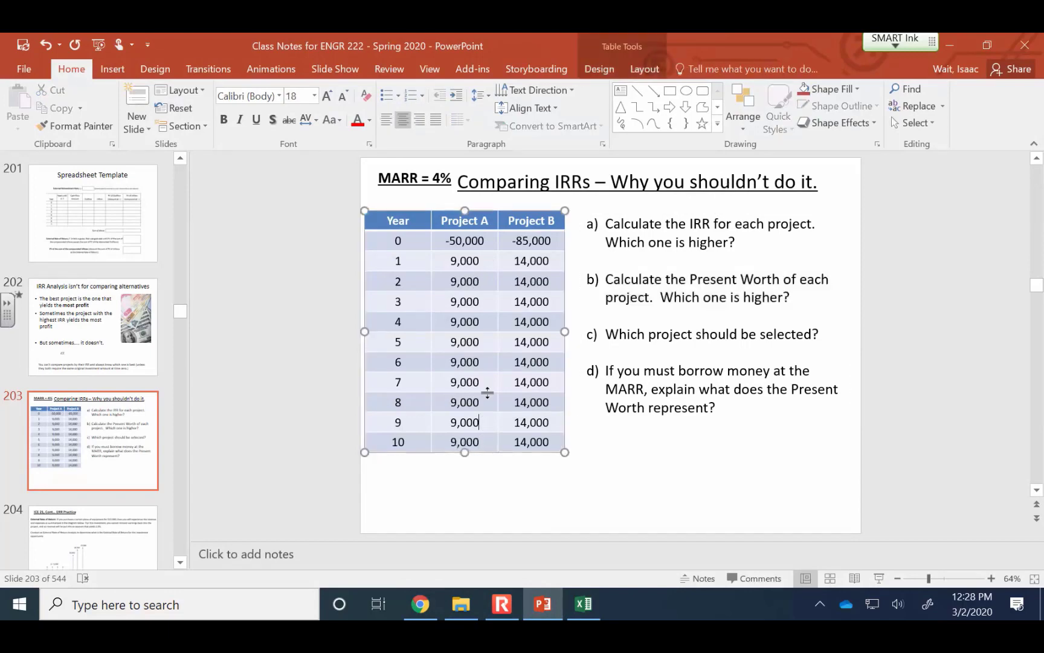
left_click(515, 402)
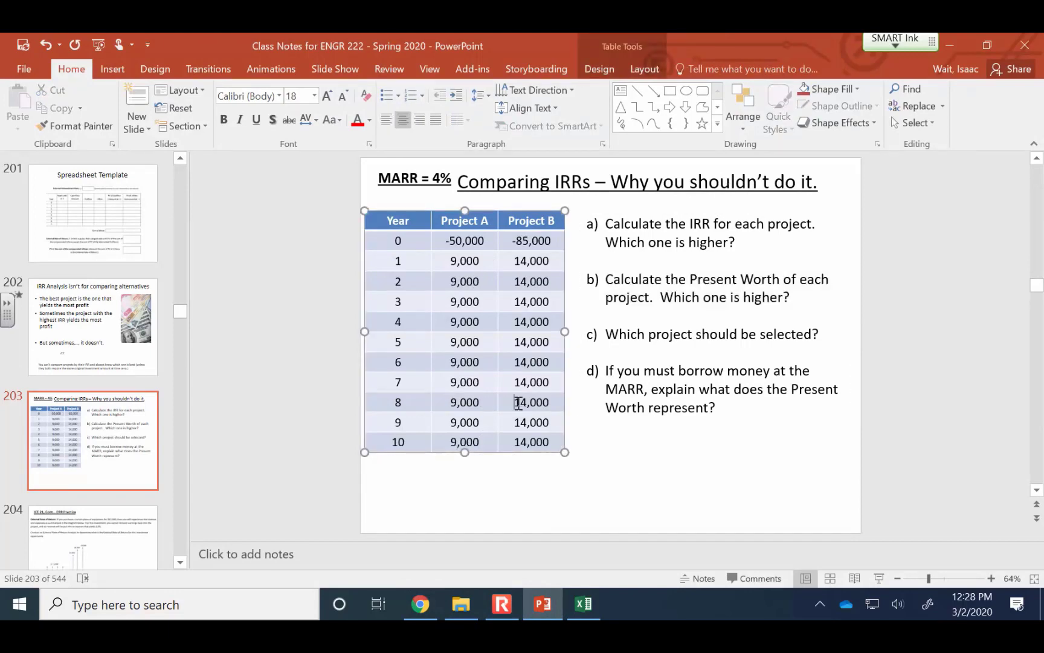
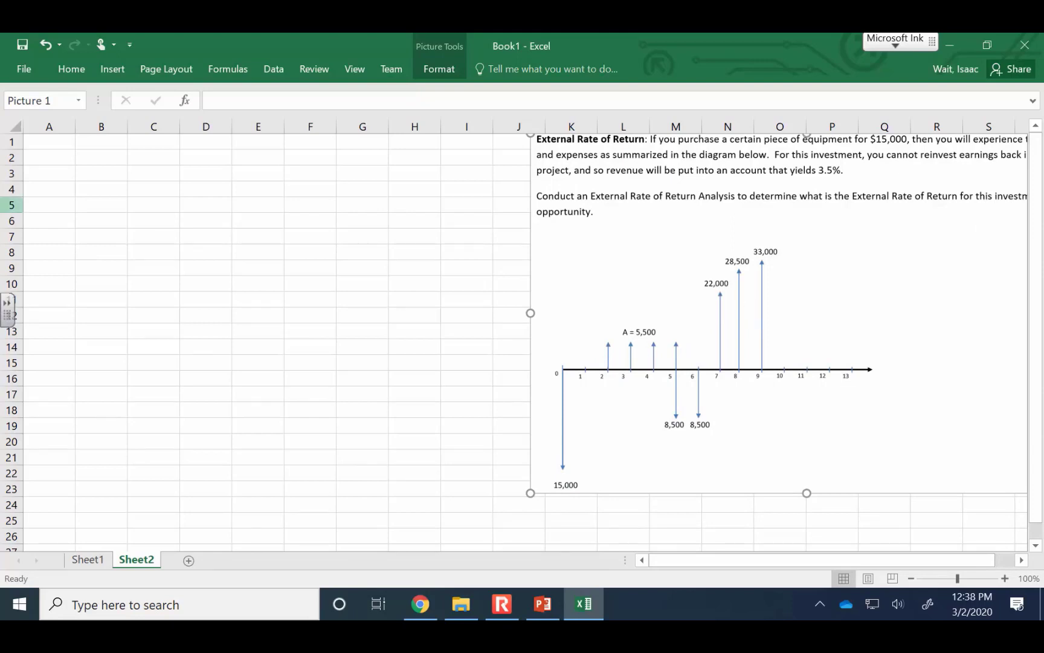
Label A1 of Sheet2 "External Reinvestment Rate, ii=" and enter .035 as its value in D1
left_click(59, 142)
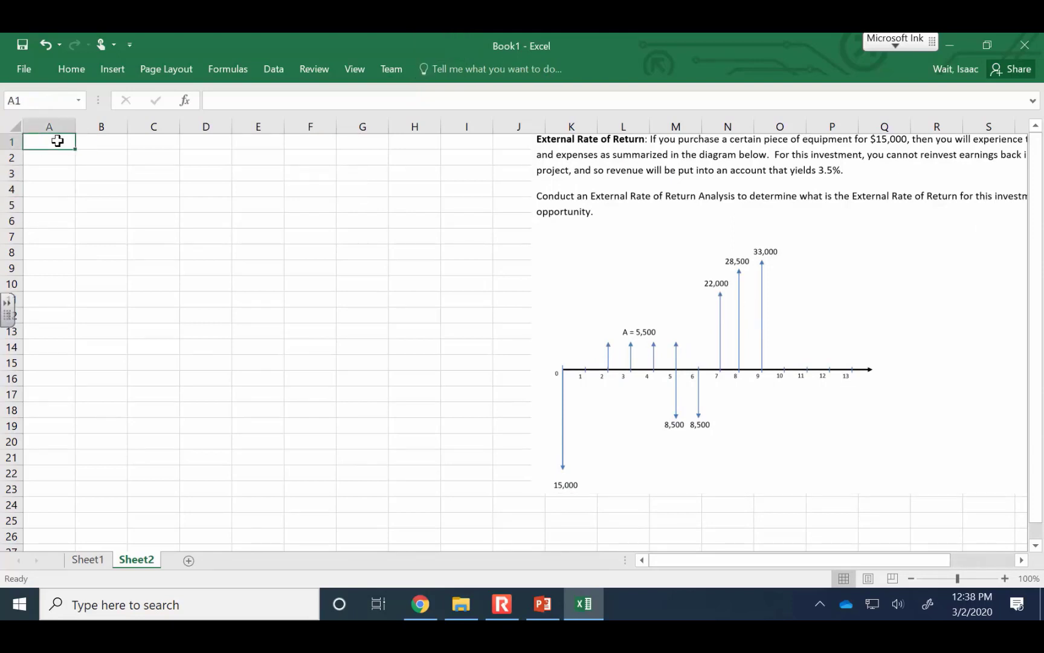
type("Extern")
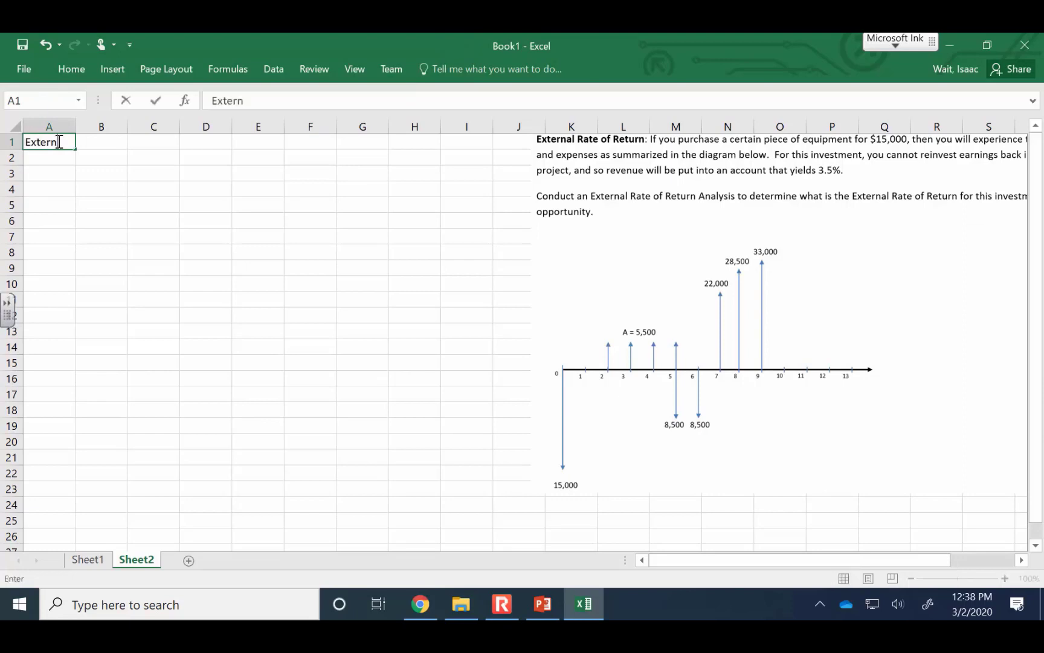
type("al Reinvestment Rate, ii")
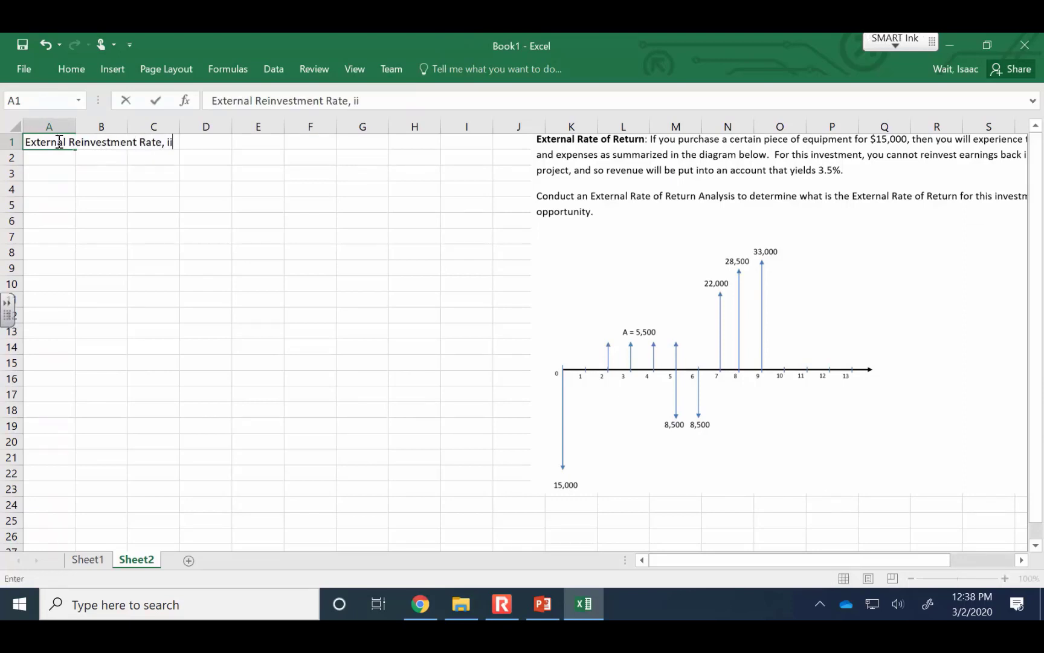
type("=")
key("Right")
key("Right")
key("Right")
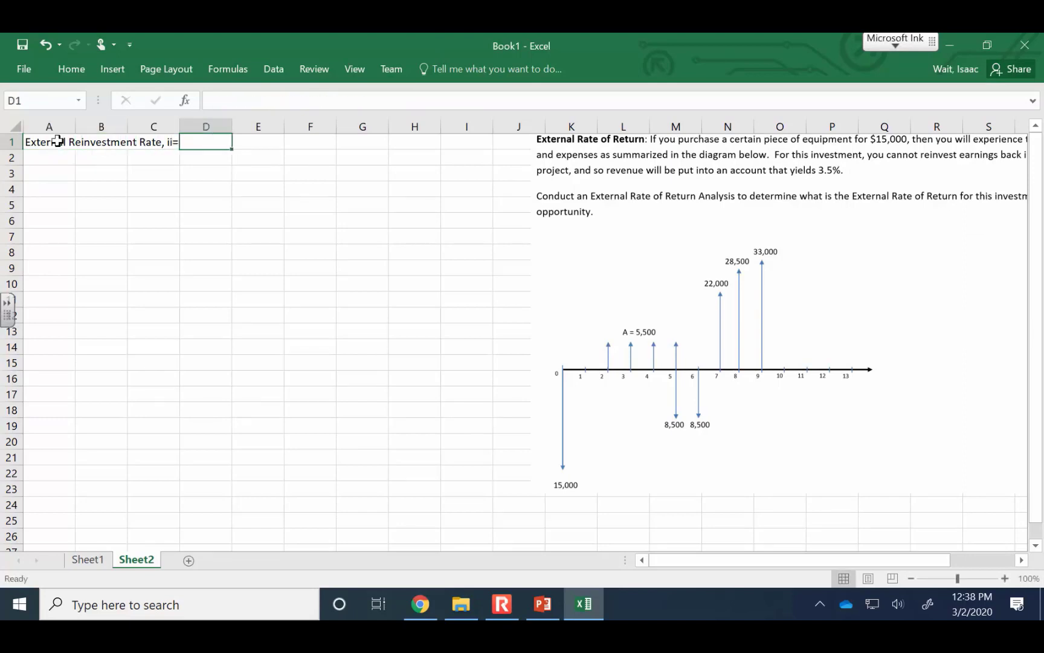
type(".035")
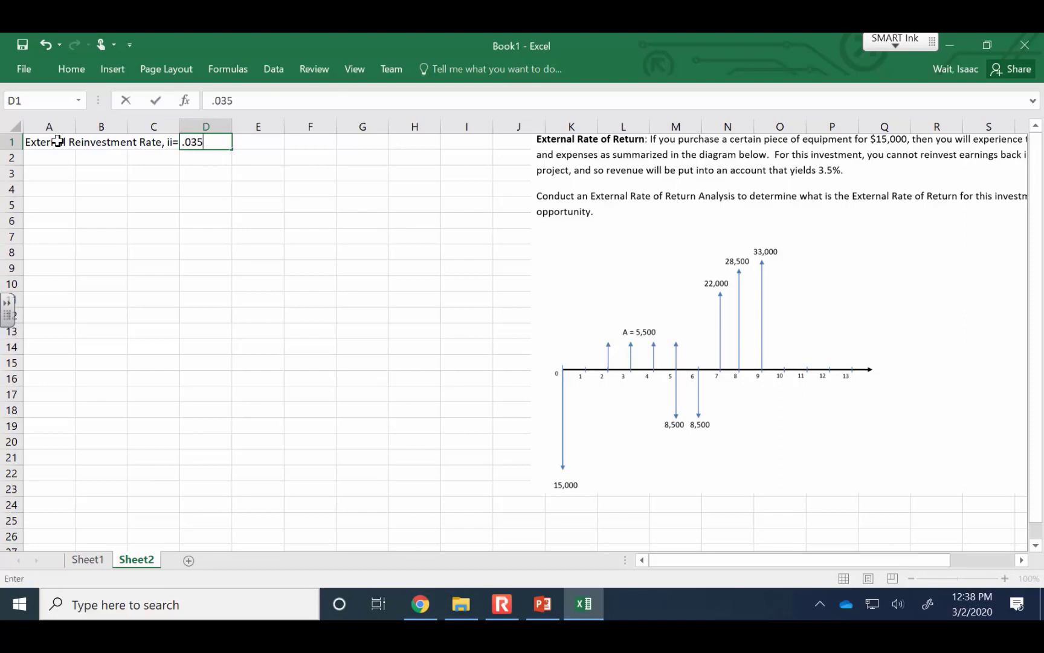
key("Return")
Enter the column headings "Year" in A3 and "Yrs until yr 9" in B3
key("Left")
key("Left")
key("Left")
key("Down")
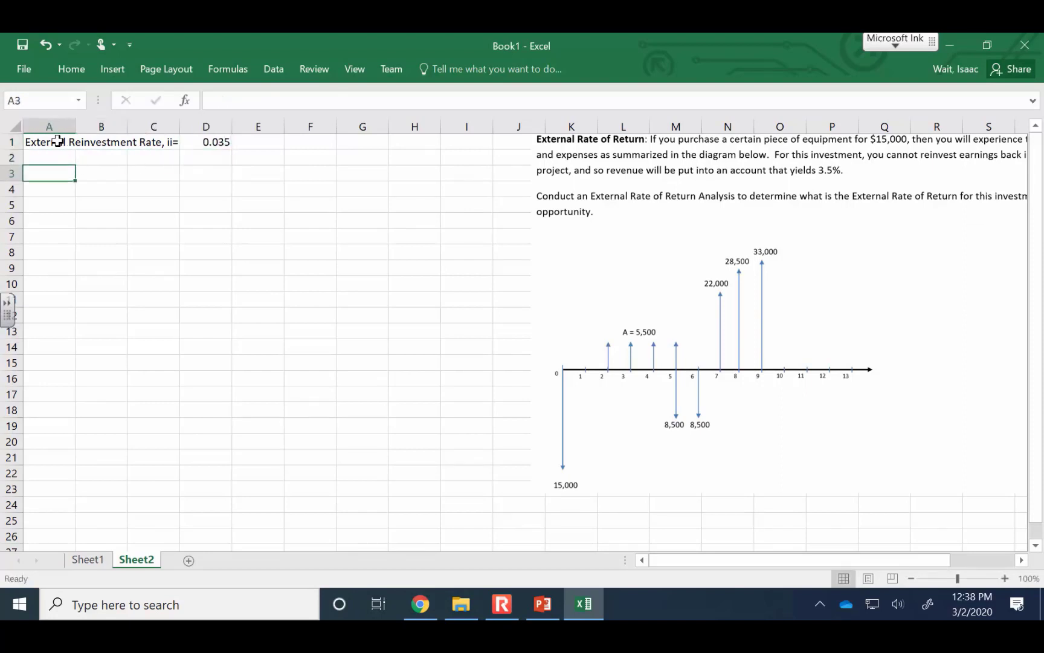
type("Year")
key("Right")
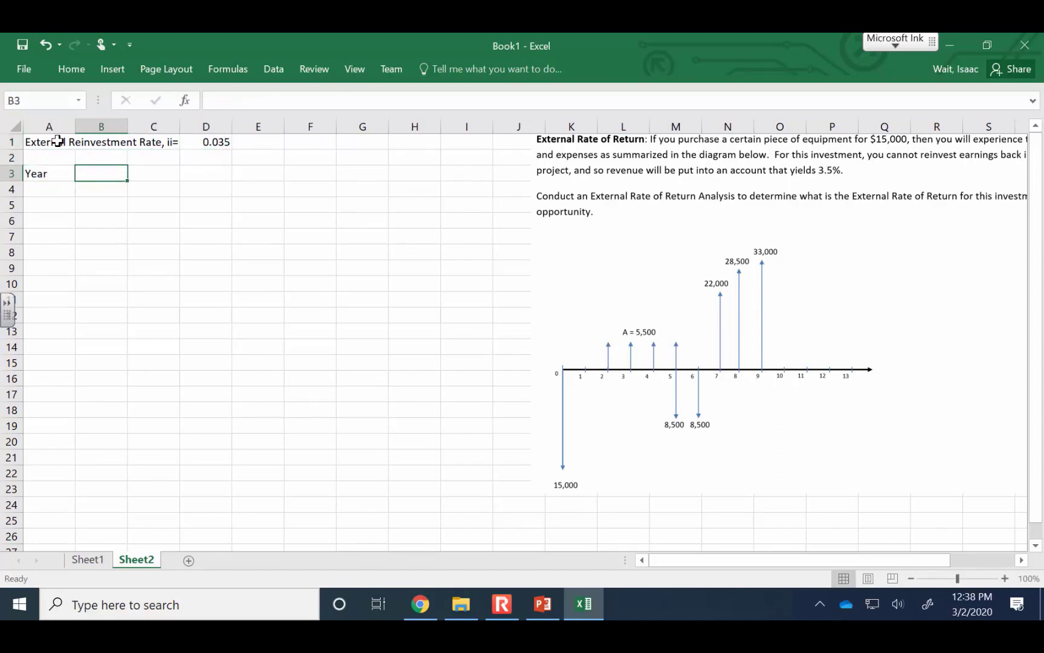
type("Yrs until yr 9")
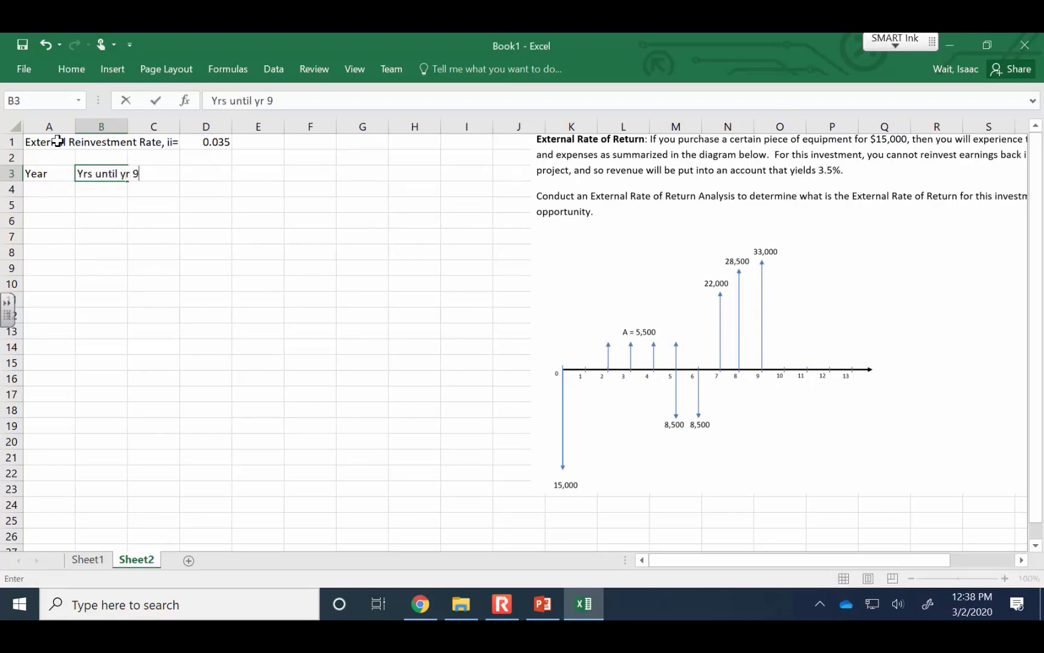
key("Right")
Enter the column headings "Net Out" in C3 and "Net In" in D3
type("C")
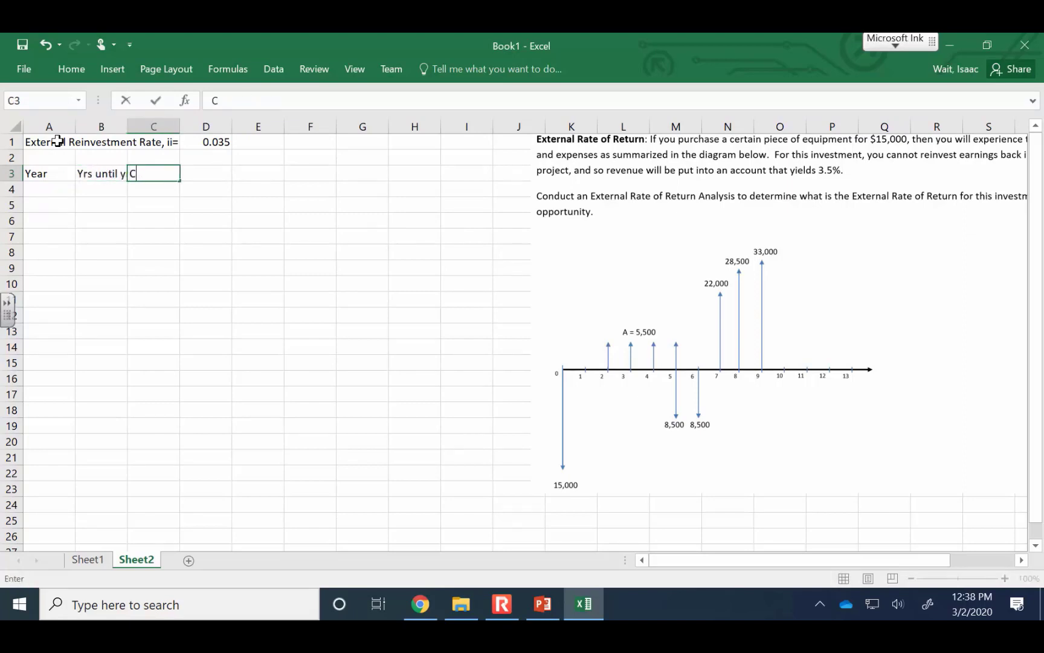
type("ash Flow ")
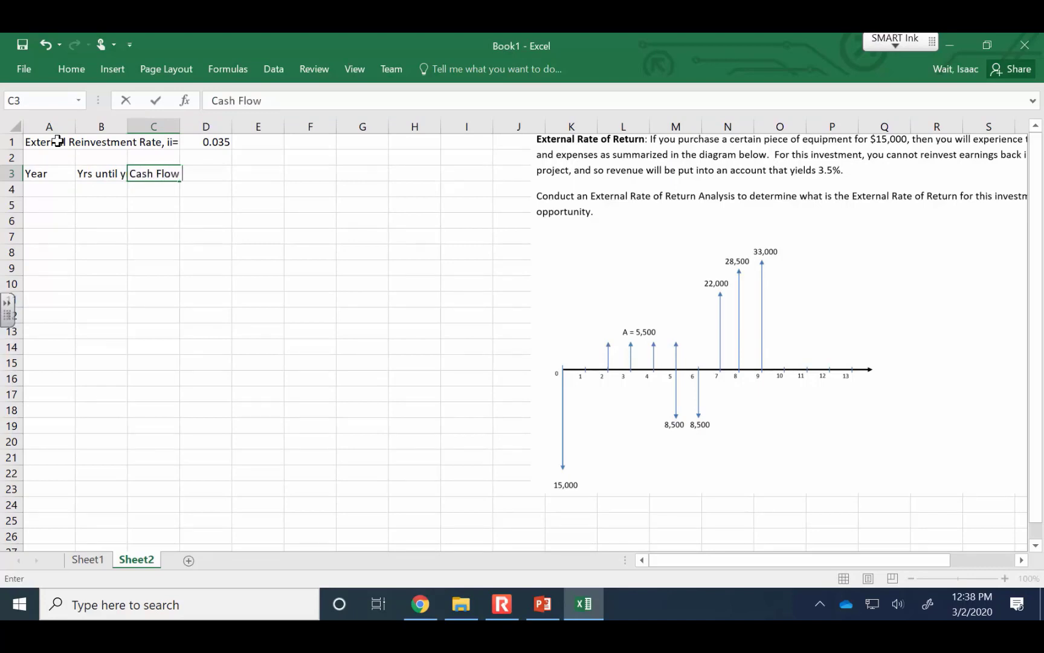
type("Amou")
key("BackSpace")
key("BackSpace")
key("BackSpace")
key("BackSpace")
key("BackSpace")
key("BackSpace")
key("BackSpace")
key("BackSpace")
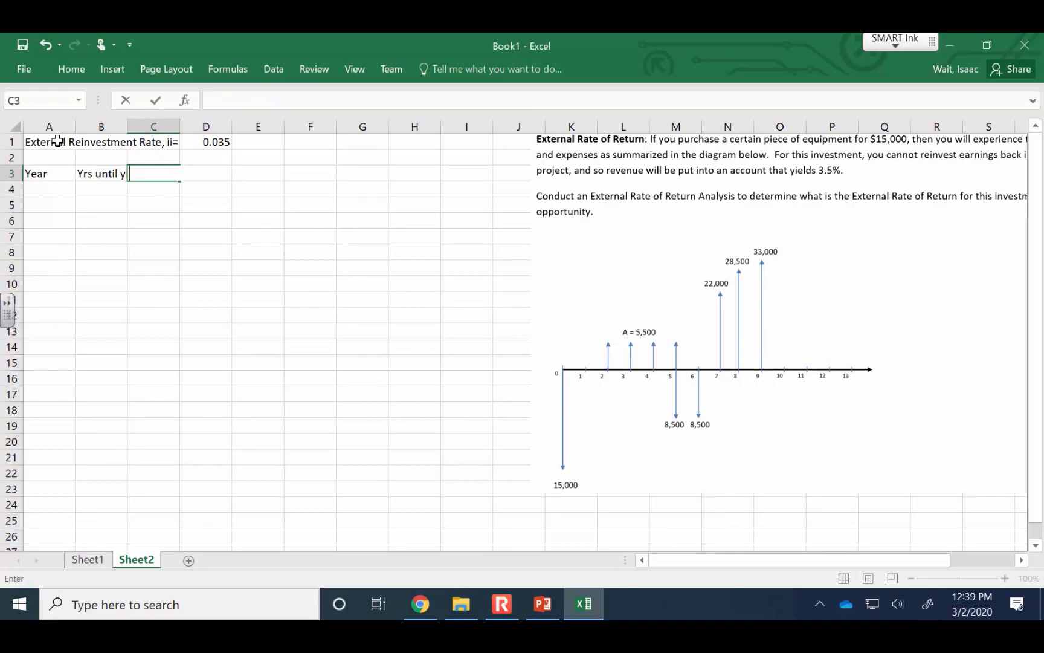
type("Net Out")
key("Tab")
type("Ne")
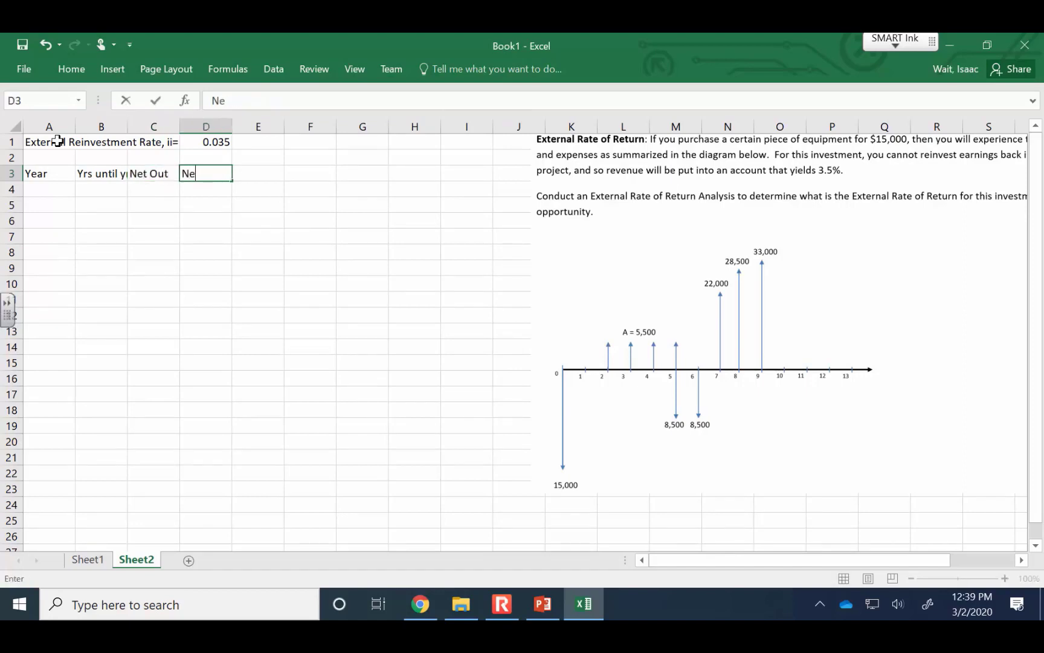
type("t In")
key("Tab")
Enter the column headings "PV of Out" in E3 and "FV of In" in F3
type("PV o")
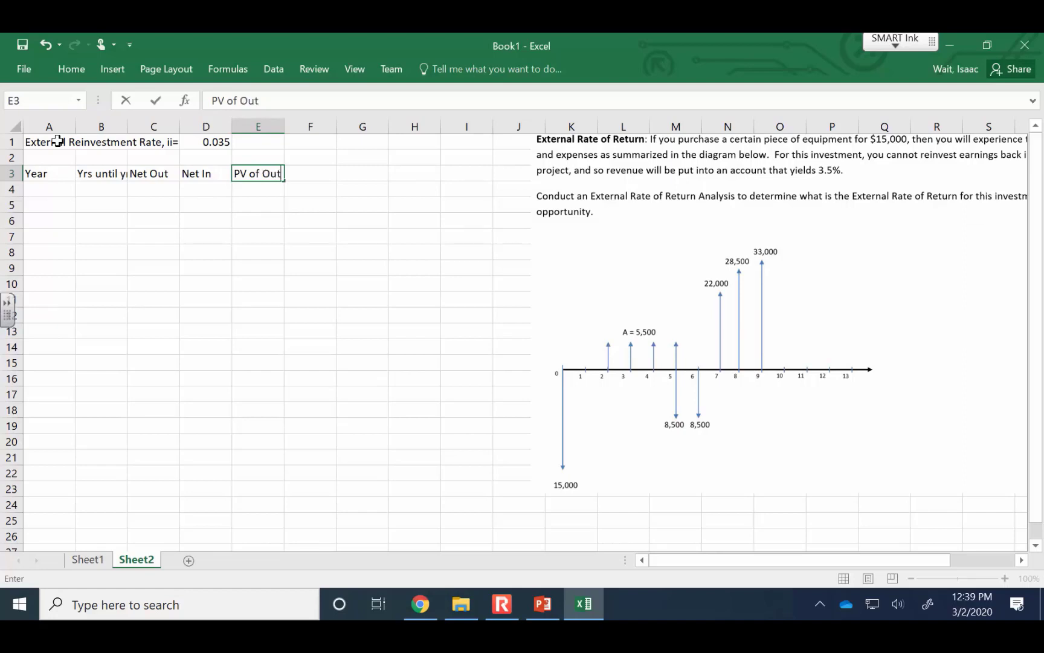
type("f Out")
key("Tab")
type("F")
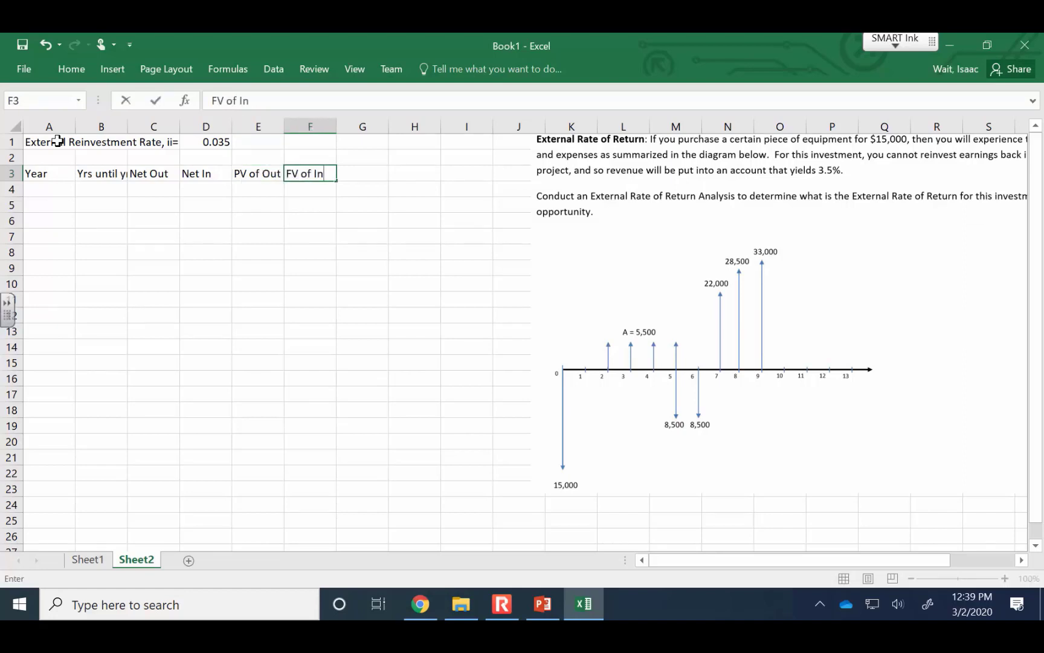
key("Return")
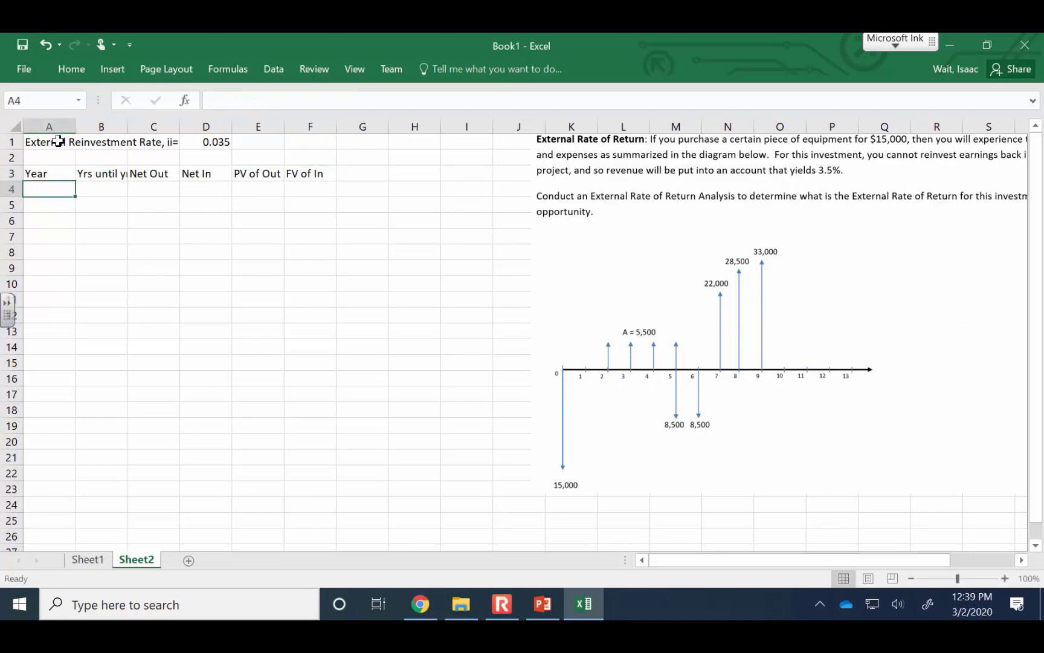
Move the problem picture closer to the table and fill A4:A13 with years 0 to 9
left_click_drag(934, 318, 797, 318)
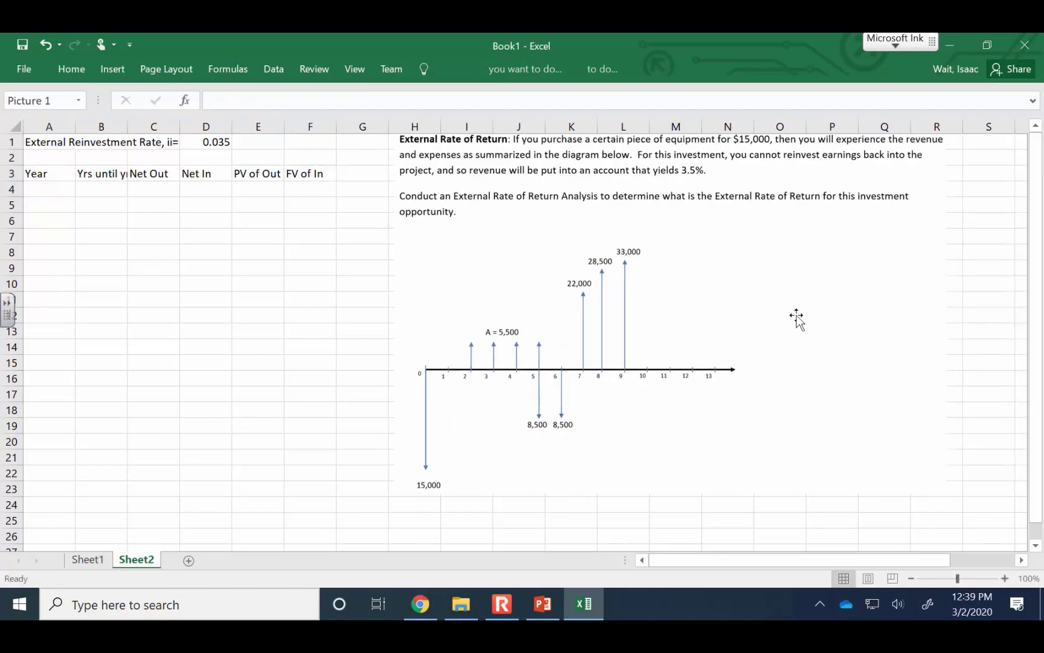
left_click(48, 185)
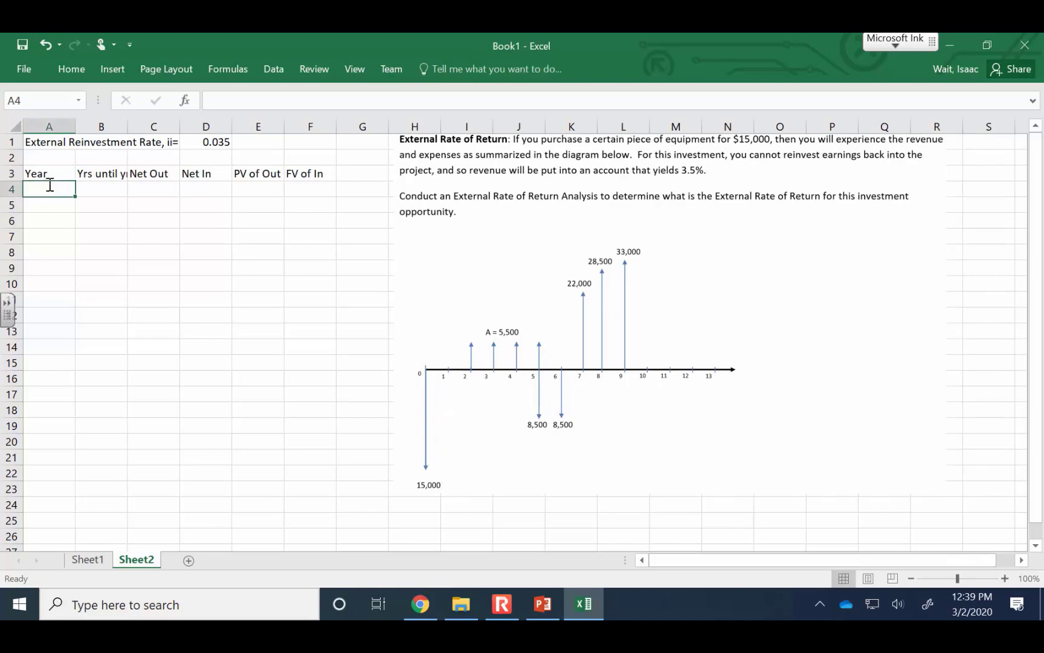
type("0")
key("Return")
type("1")
key("Return")
type("2")
key("Return")
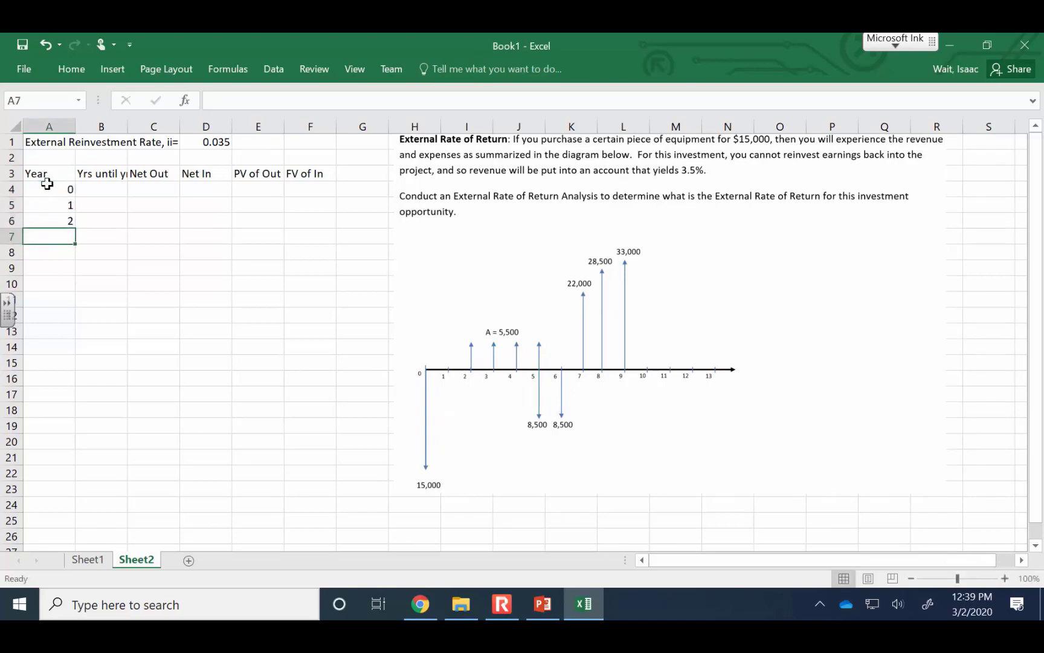
left_click_drag(47, 184, 71, 336)
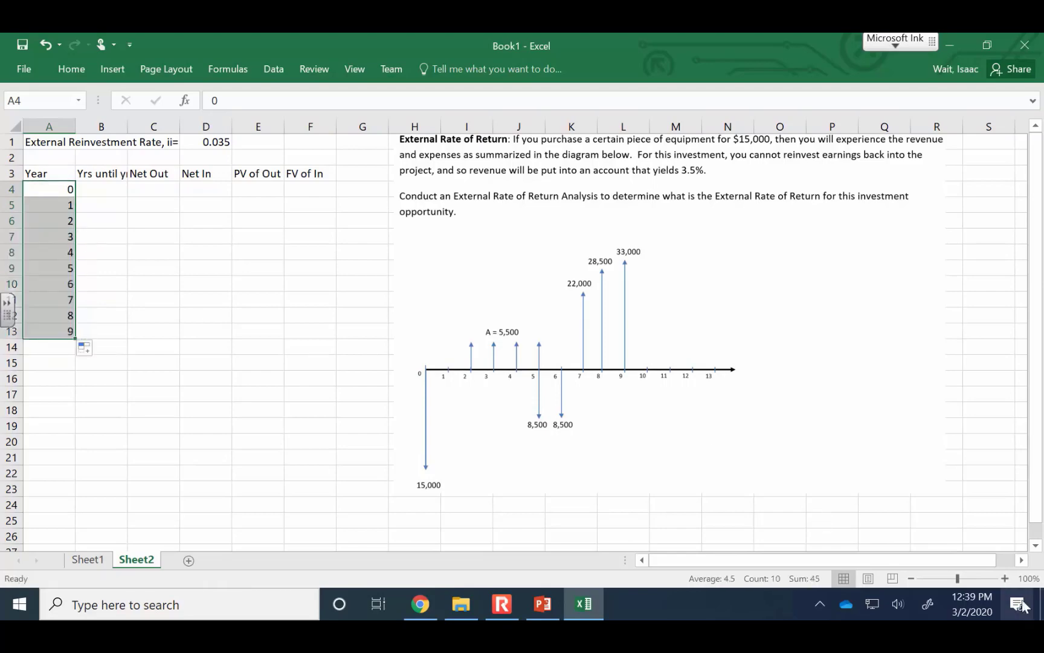
Shrink the problem picture and reposition it beside the table, starting around column H at the first row
left_click(1005, 578)
left_click(1005, 578)
left_click(1005, 578)
left_click(1005, 578)
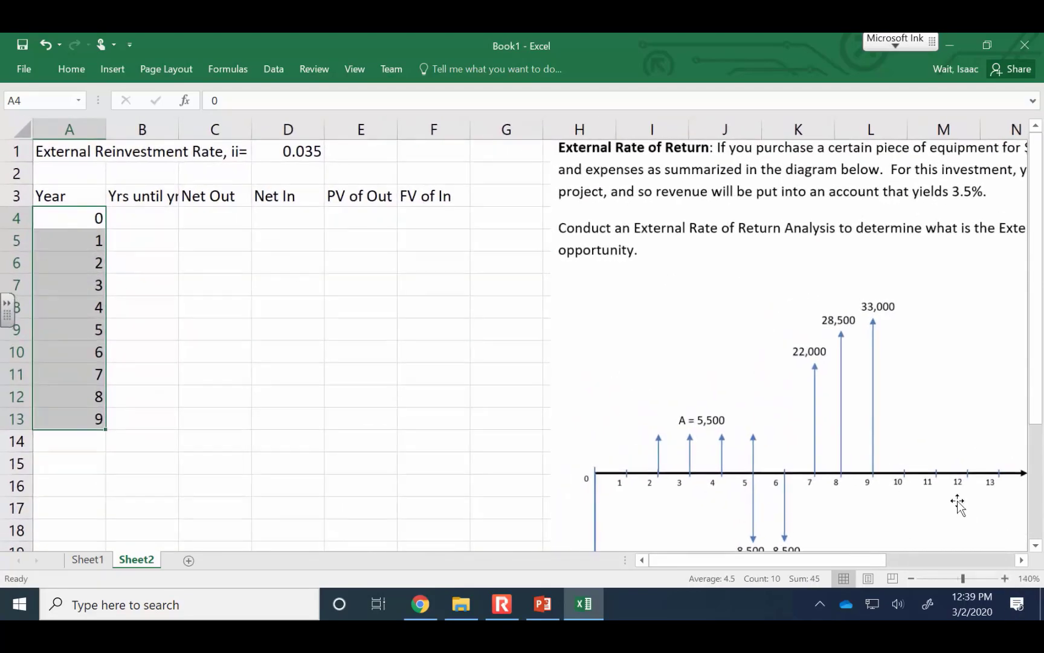
left_click_drag(682, 332, 637, 406)
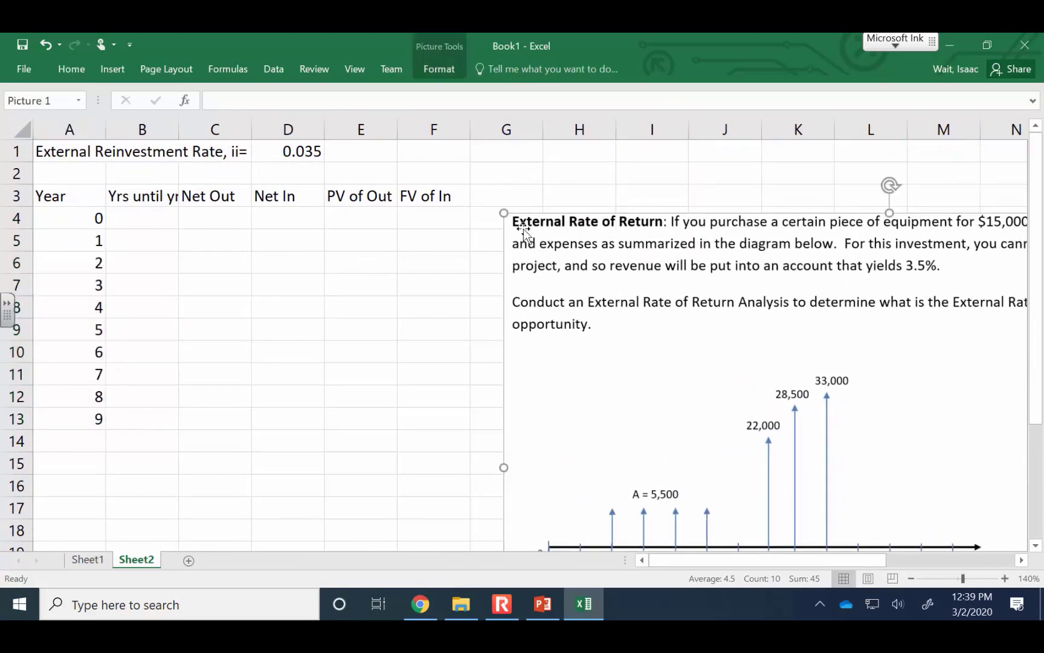
left_click_drag(504, 213, 628, 340)
left_click_drag(680, 306, 621, 139)
Widen column B enough to show its full heading
left_click(148, 129)
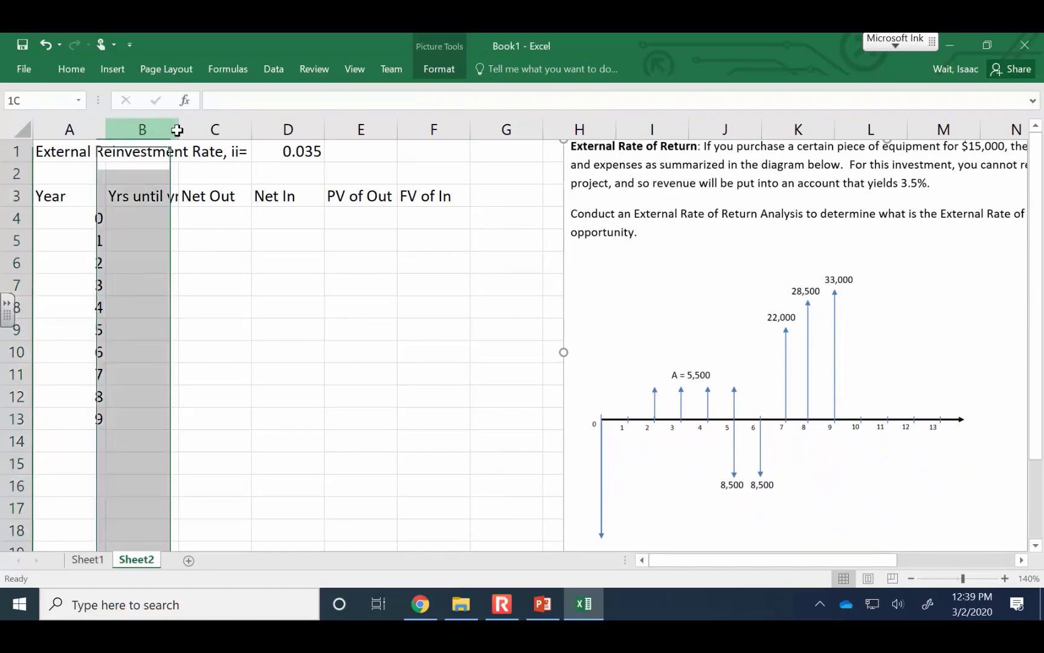
left_click_drag(179, 130, 199, 130)
left_click(173, 232)
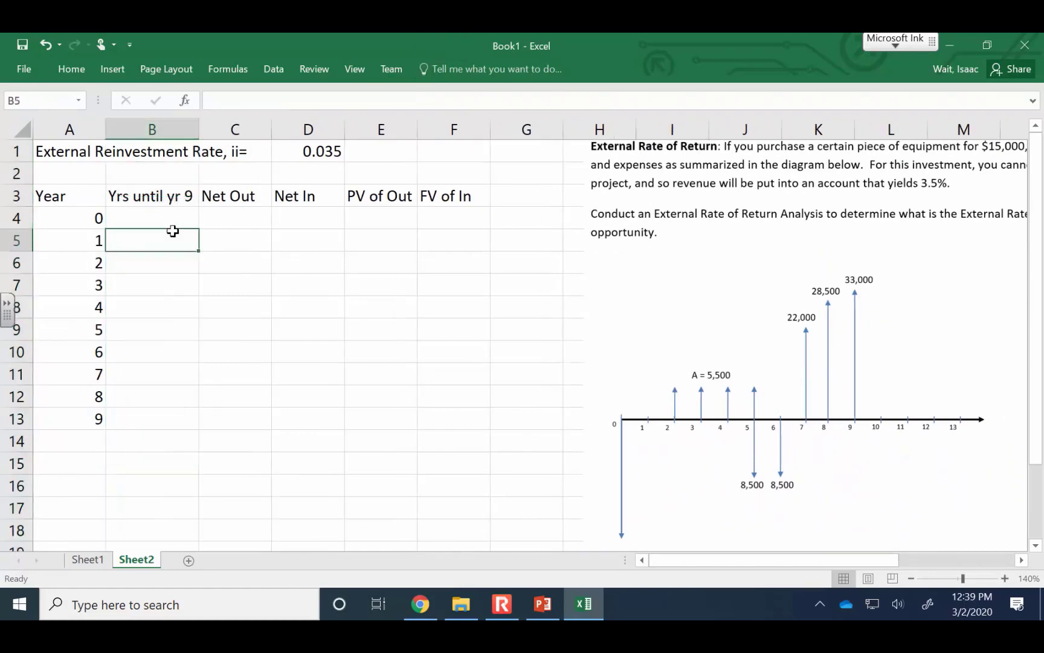
Calculate the years until year 9 in B4 with =9-A4 and fill the formula down to B13
left_click(177, 215)
double_click(178, 215)
type("=")
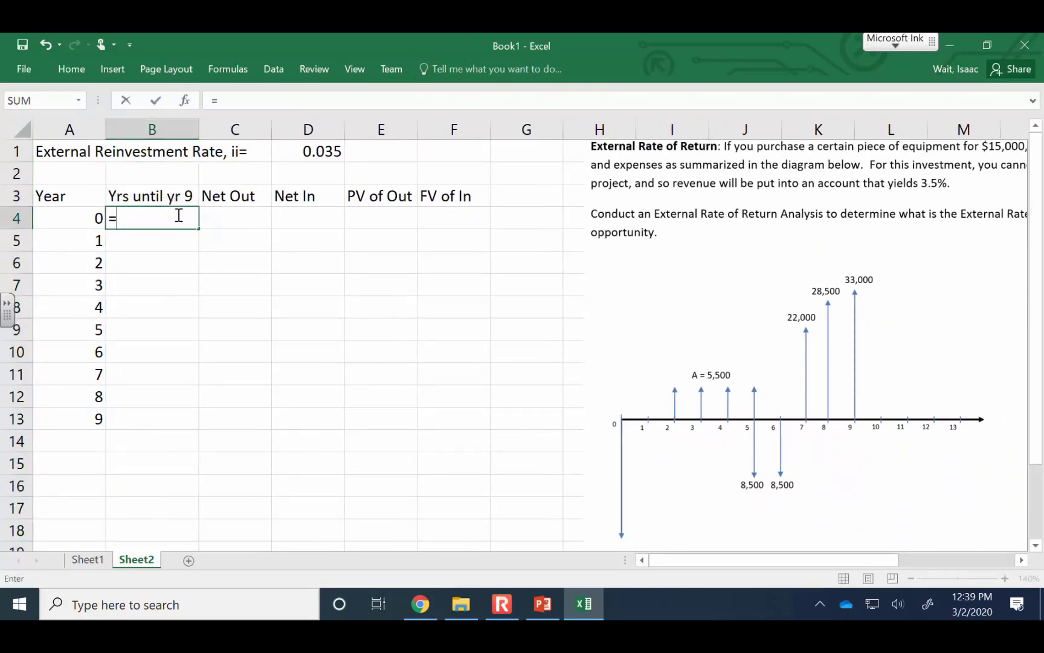
type("9-")
left_click(83, 219)
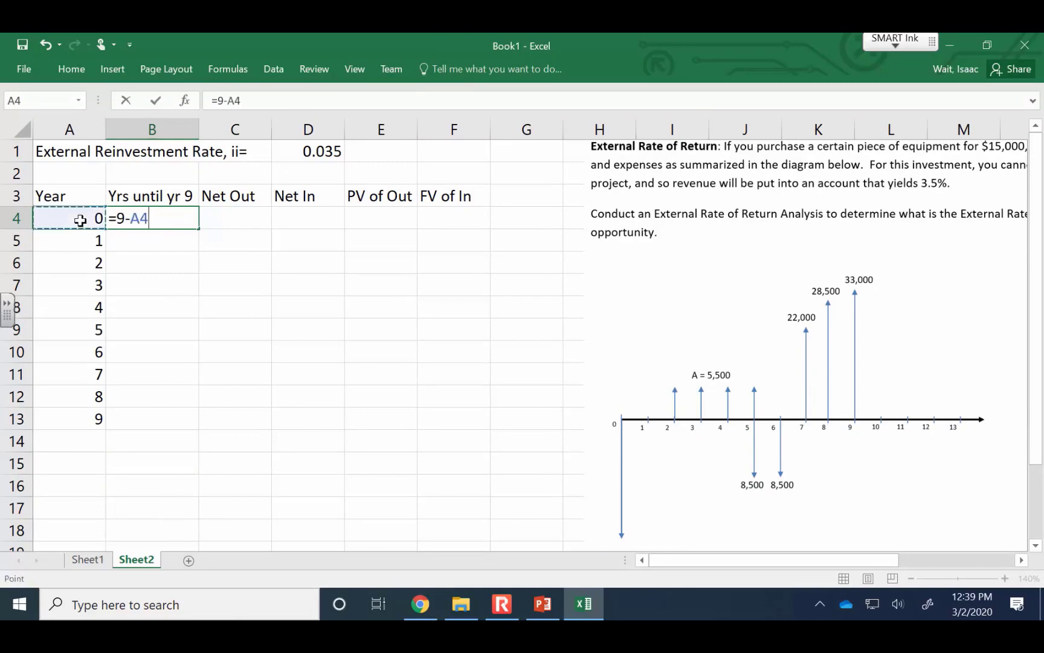
key("Return")
left_click(153, 216)
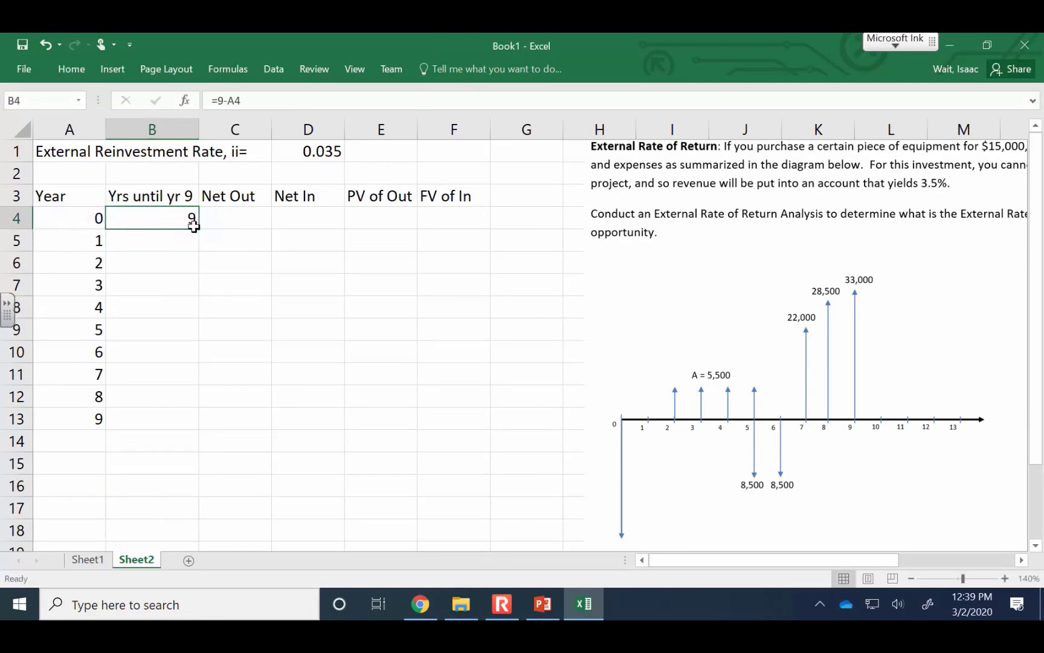
left_click(202, 223)
left_click(192, 228)
left_click_drag(199, 231, 204, 428)
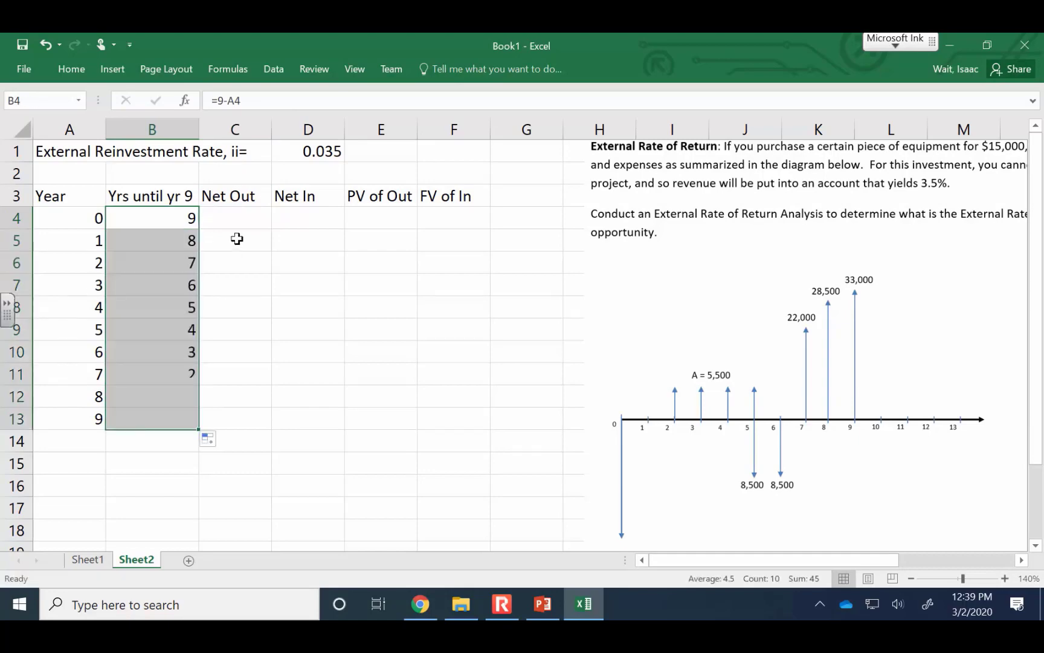
Enter the Net Out amounts of 15000 for year 0 and 0 for years 1 to 4 in C4:C8
left_click(239, 215)
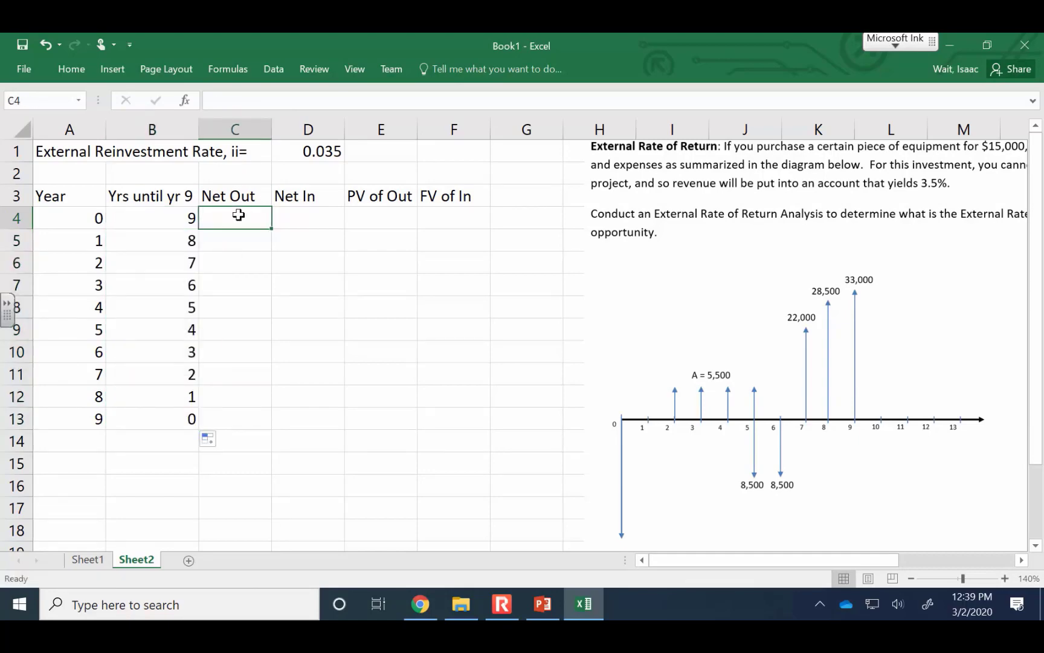
type("15000")
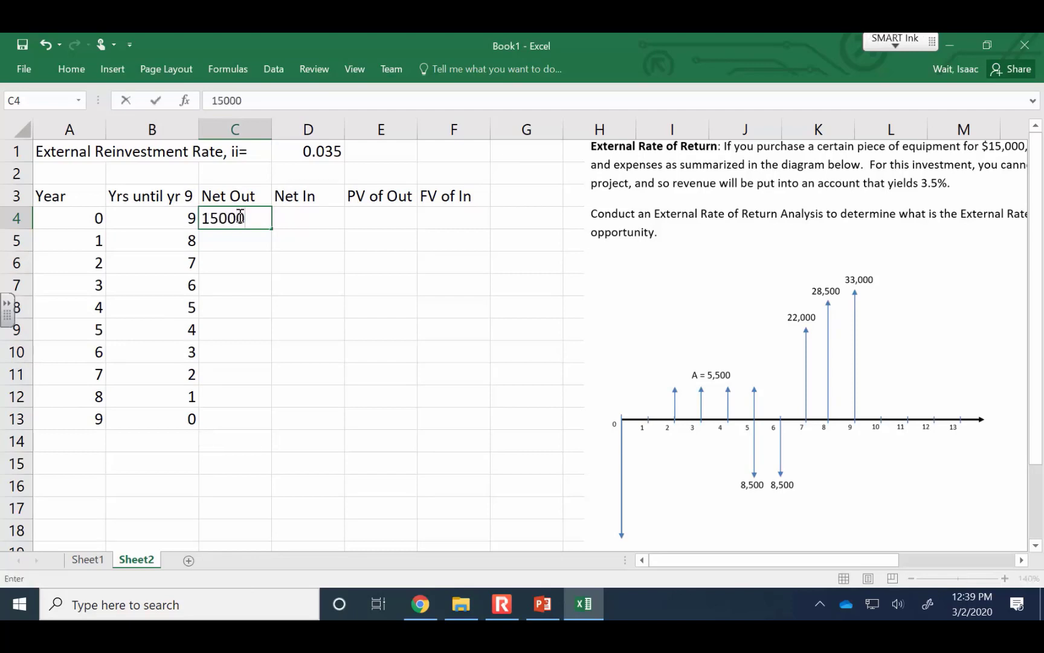
key("Return")
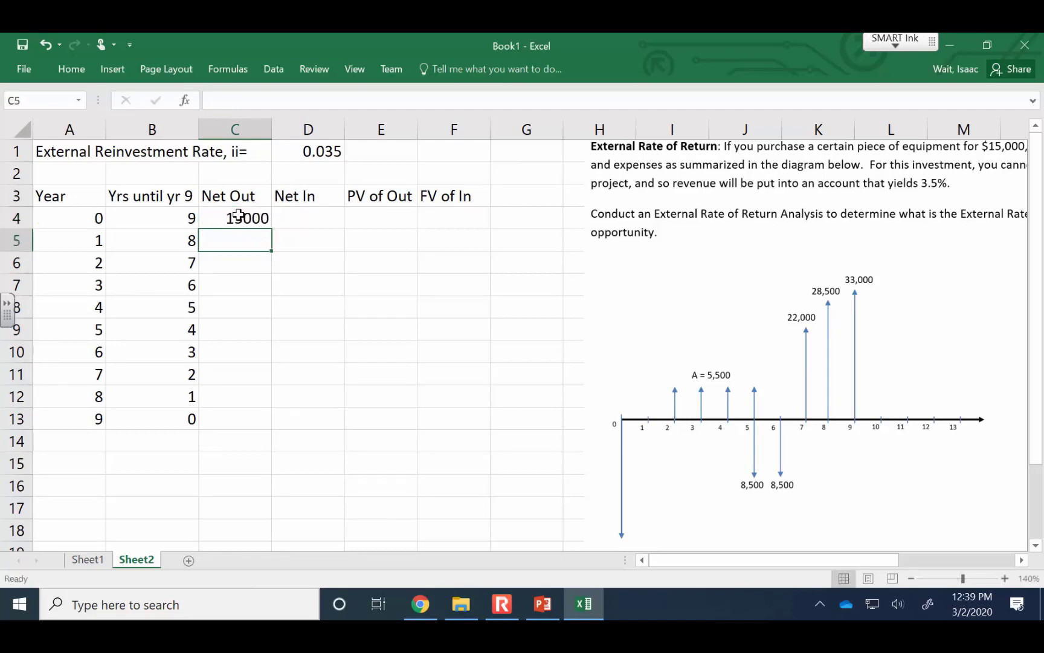
type("0")
key("Return")
type("0")
key("Return")
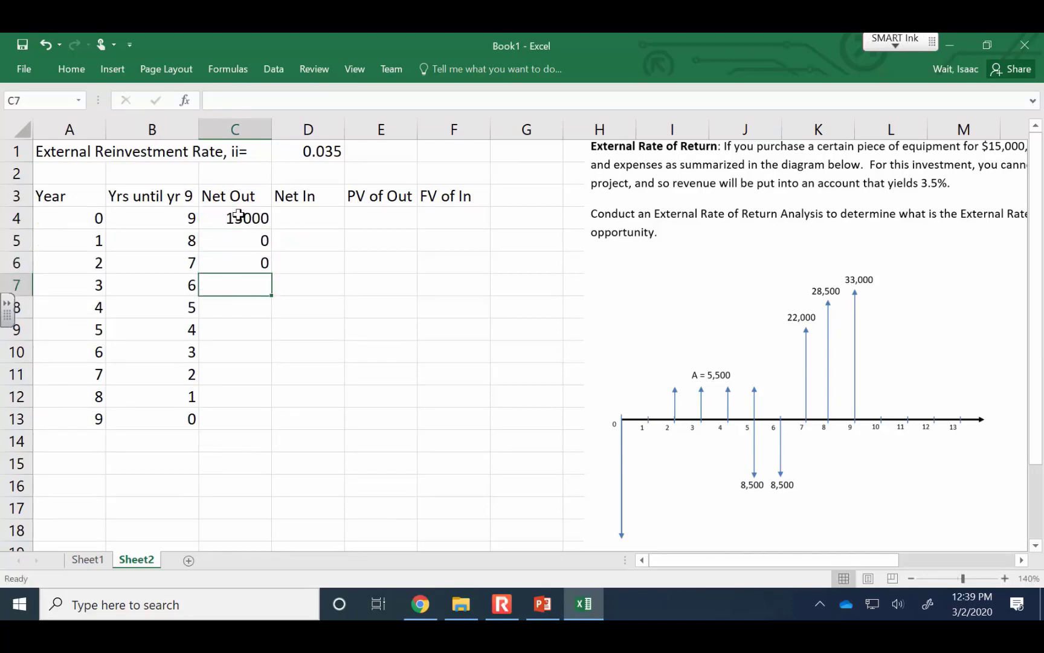
type("0")
key("Return")
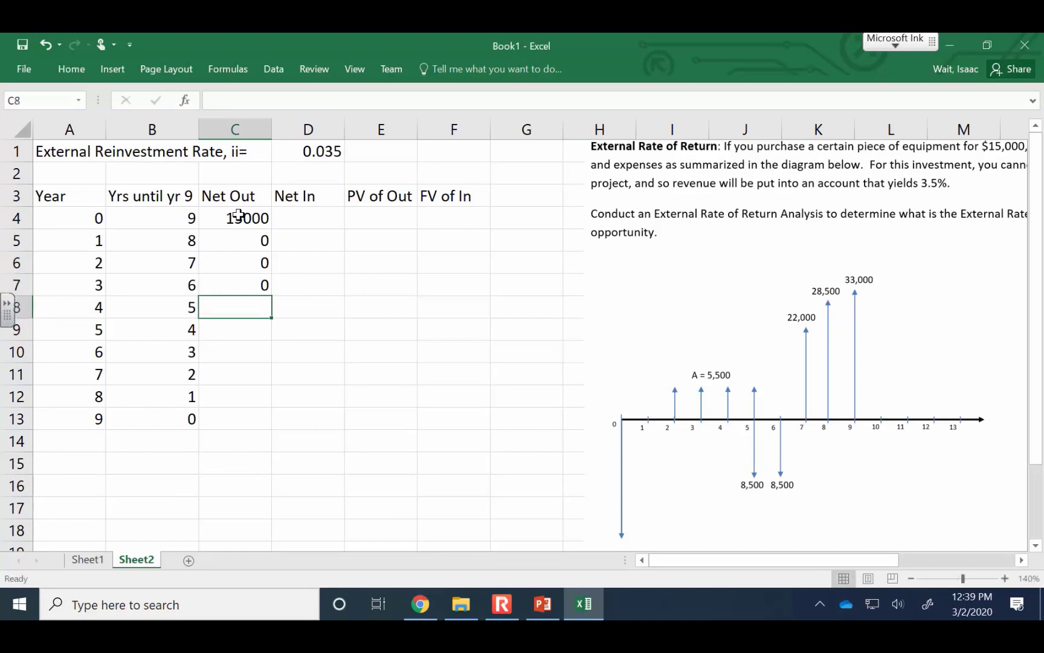
type("0")
key("Return")
Enter the Net Out amounts 3000 for year 5, 8500 for year 6 and 0 for years 7 to 9 in C9:C13
type("3")
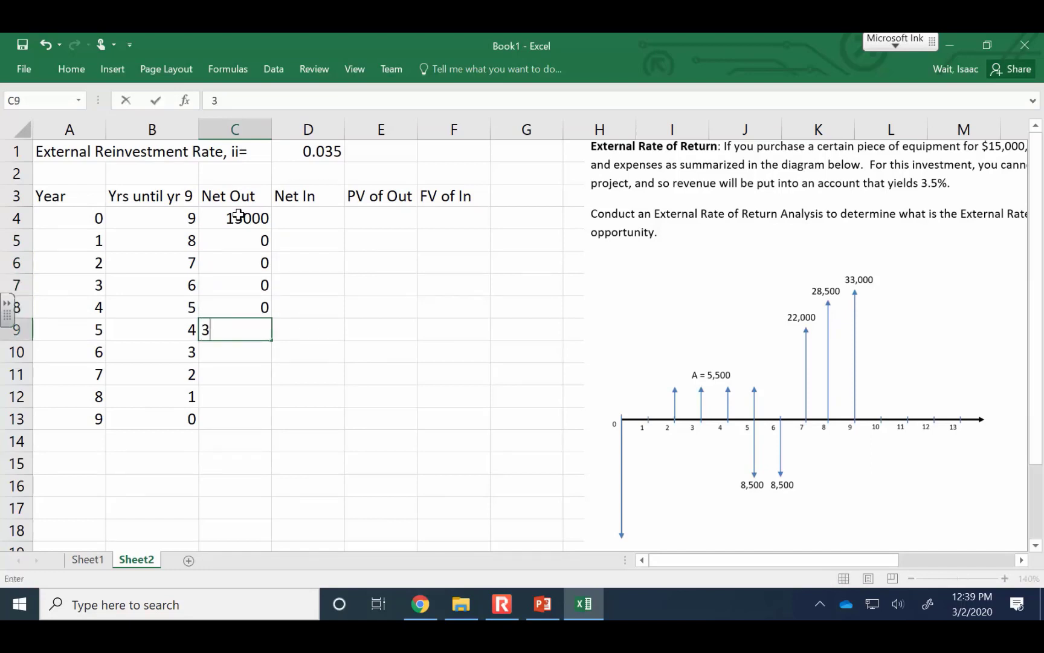
type("000")
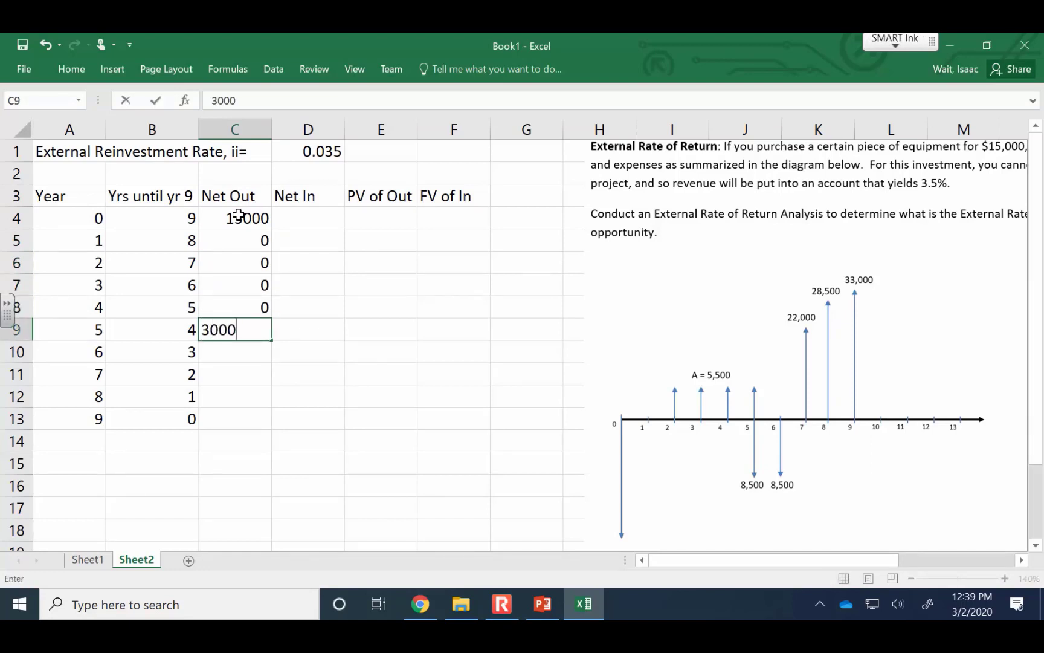
key("Return")
type("8500")
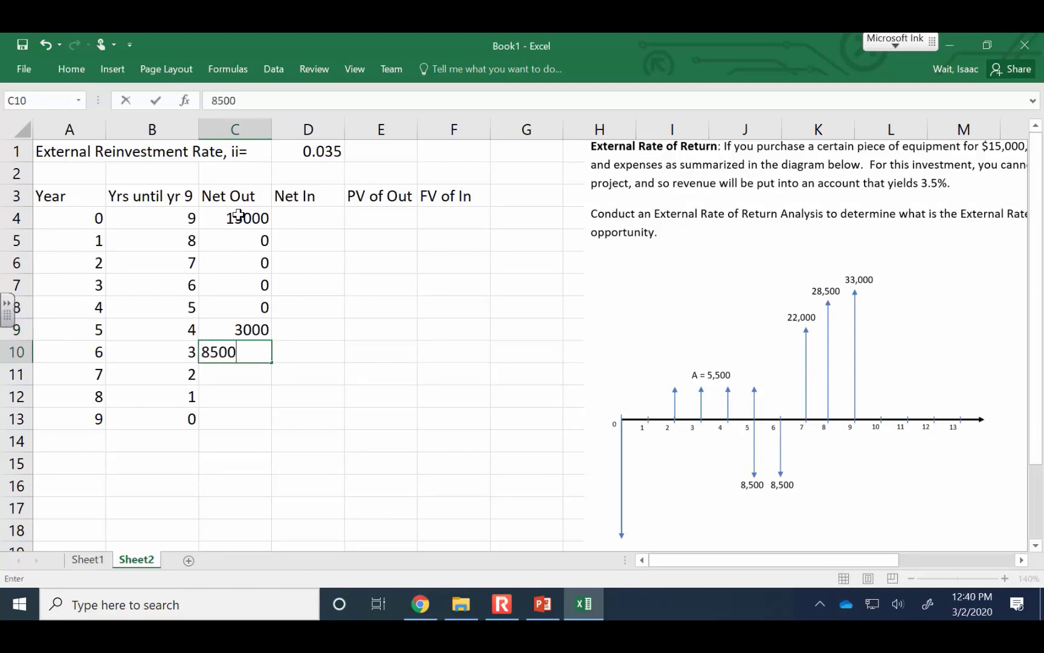
key("Return")
type("00")
key("Return")
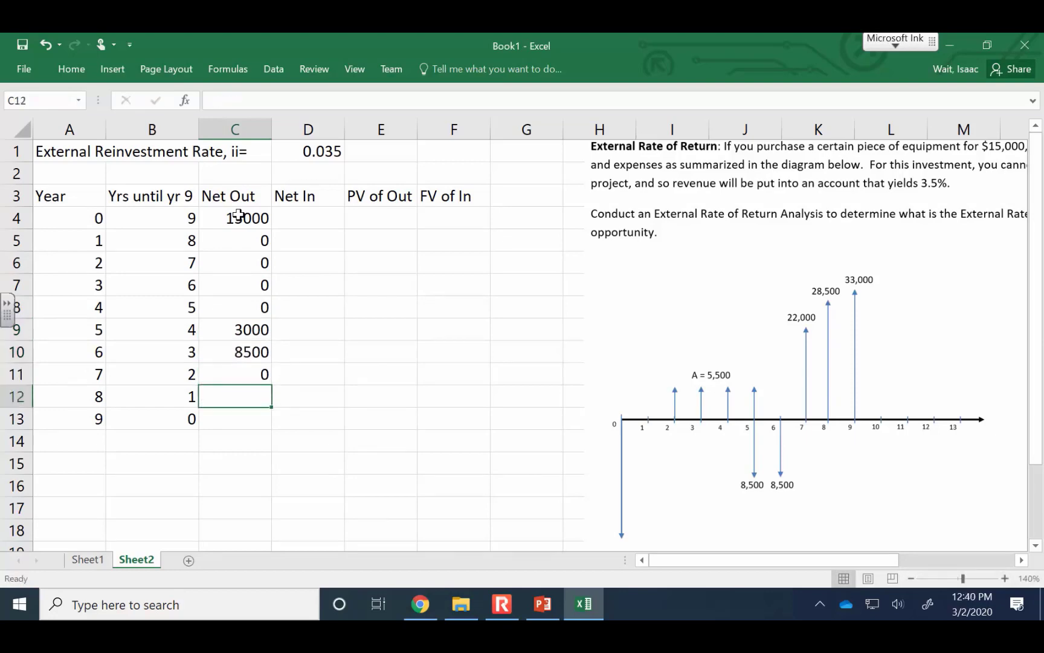
type("0")
key("Return")
type("0")
key("Return")
key("Up")
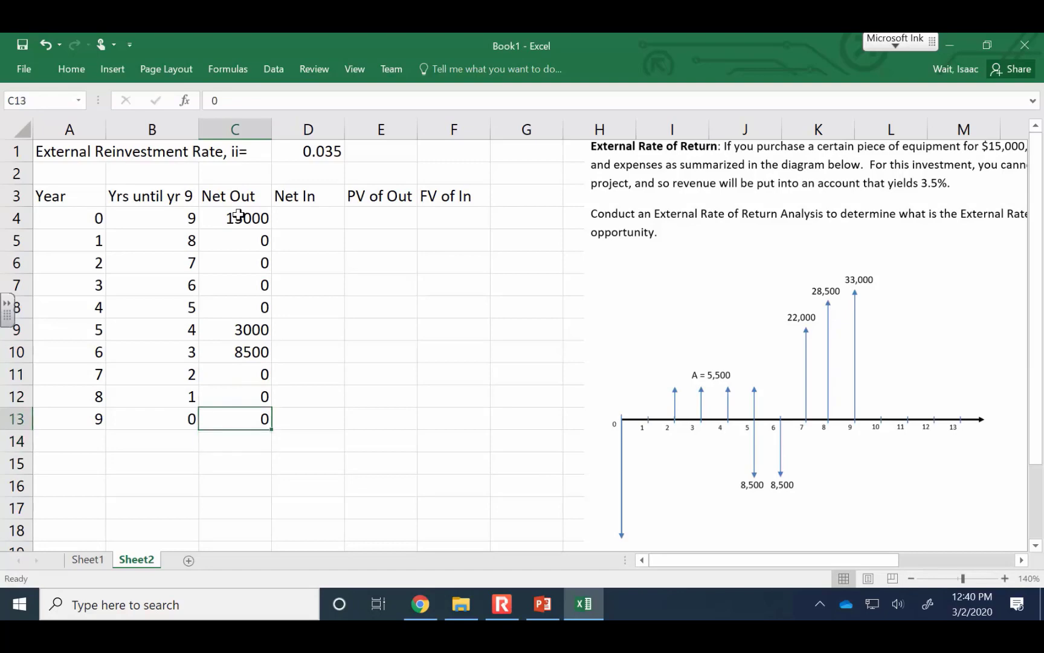
Enter the Net In amounts of 0 for years 0 and 1 and 5500 for years 2 to 4 in D4:D8
key("Right")
key("Up")
key("Up")
key("Up")
key("Up")
key("Up")
key("Up")
key("Up")
key("Up")
key("Up")
key("Up")
key("Down")
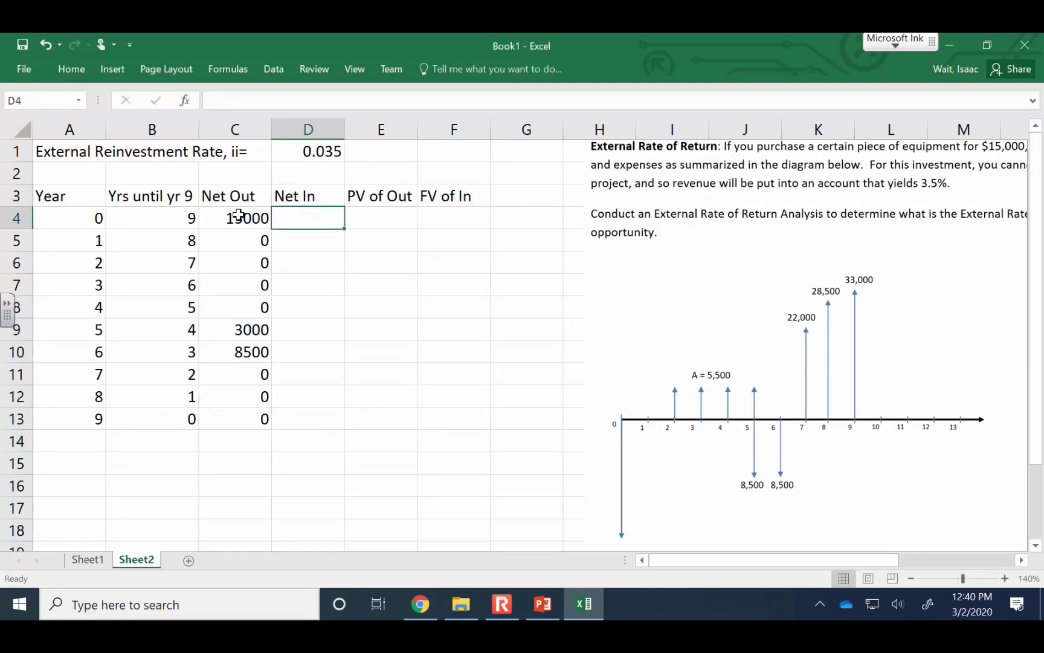
type("0")
key("Return")
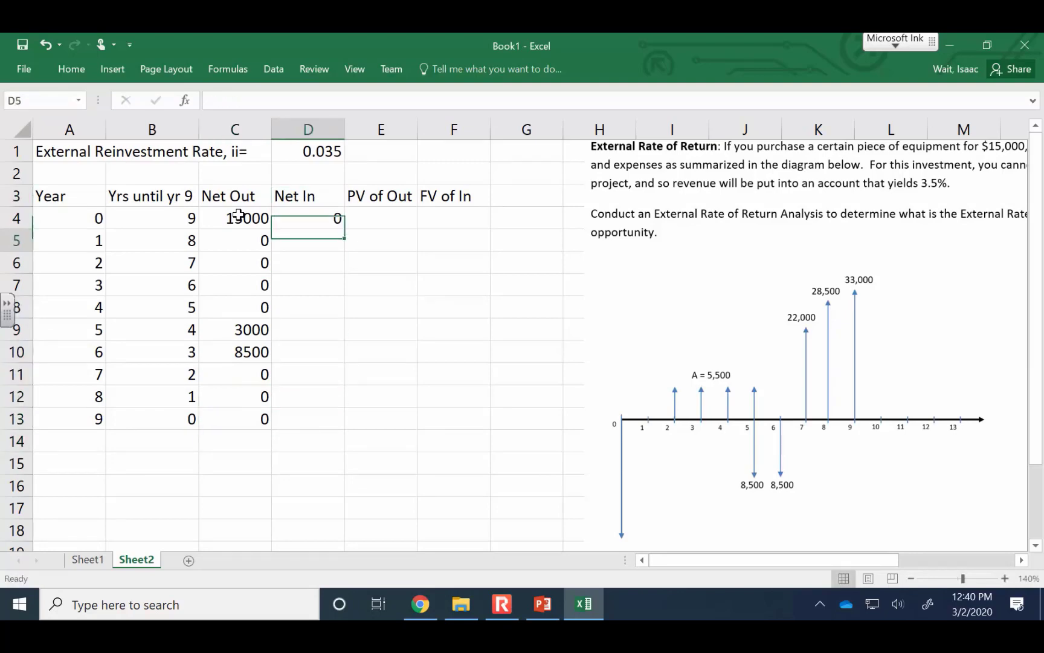
type("0")
key("Return")
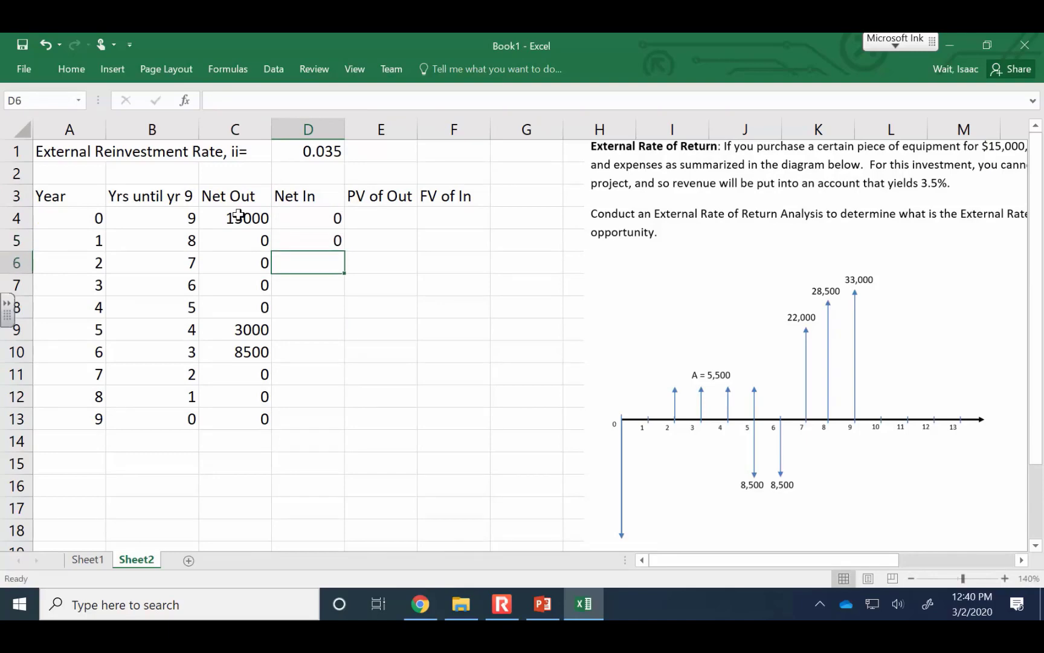
type("5500")
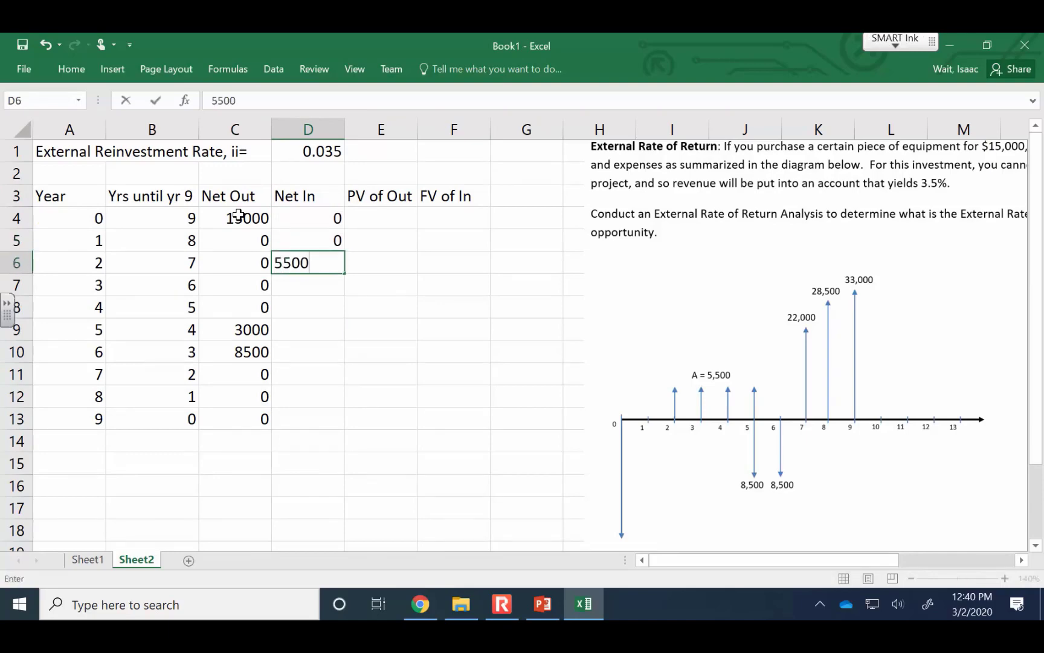
key("Return")
type("5500")
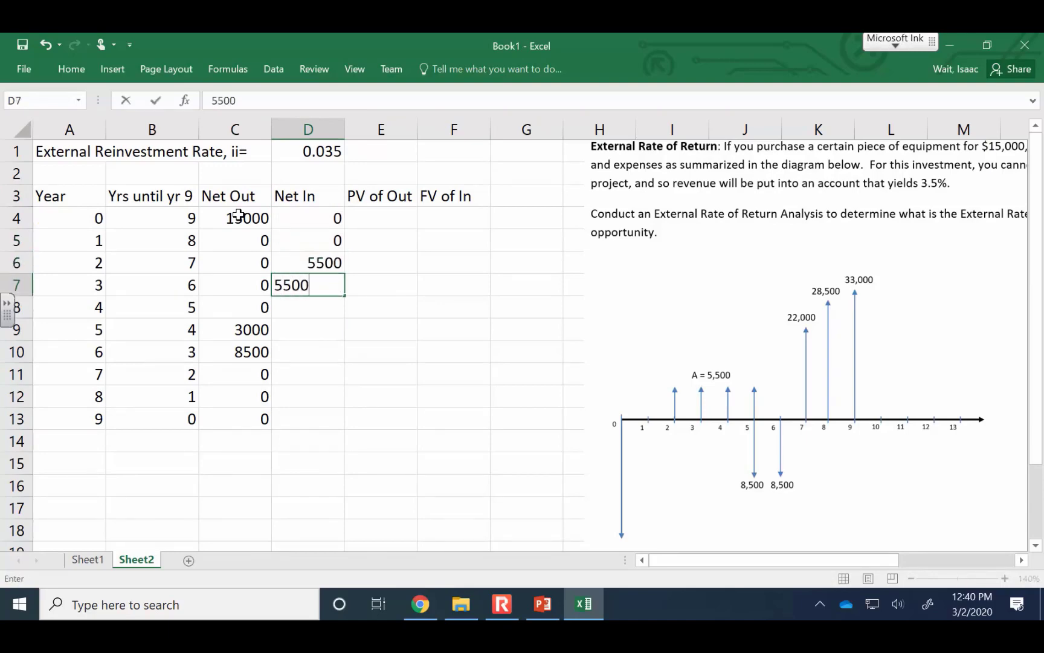
key("Return")
type("5500")
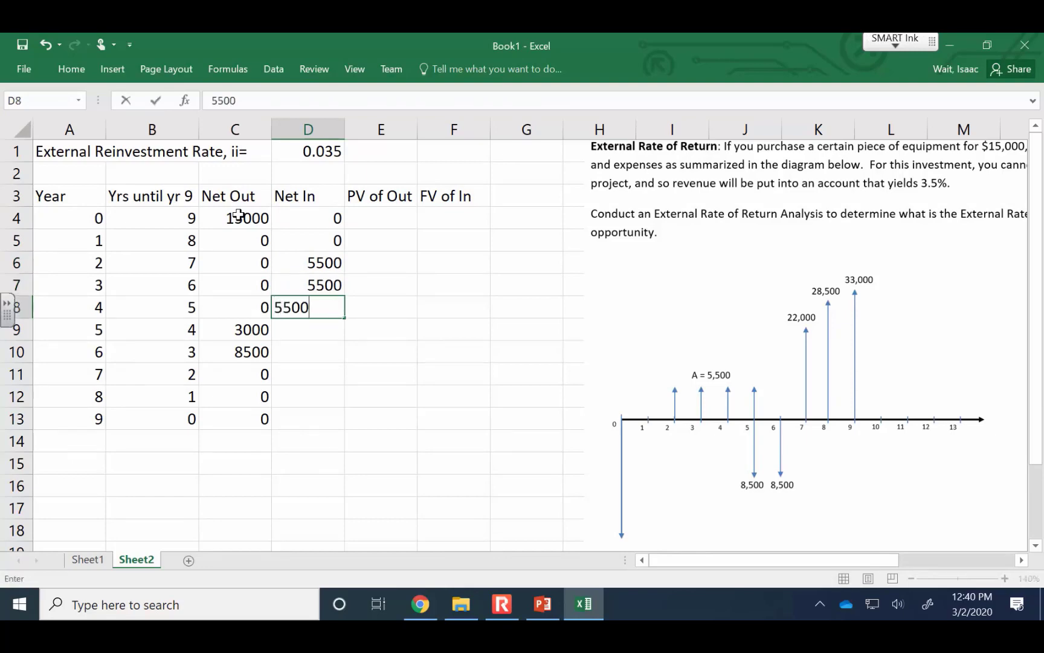
key("Return")
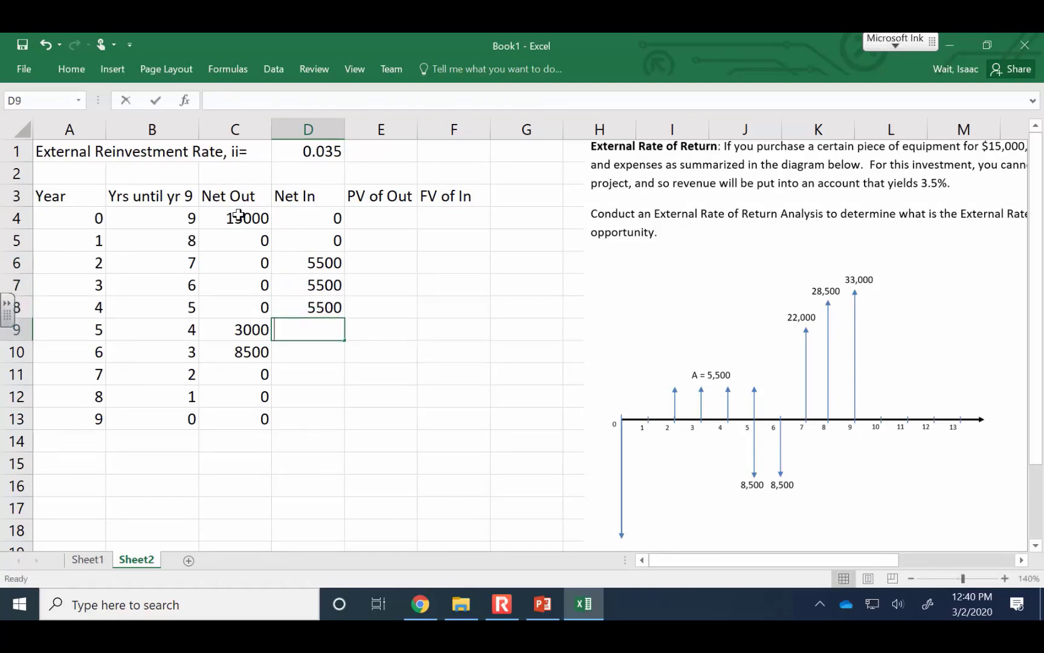
Enter the Net In amounts 0, 0, 22000, 28500 and 33000 for years 5 to 9 in D9:D13
type("0")
key("Return")
type("0")
key("Return")
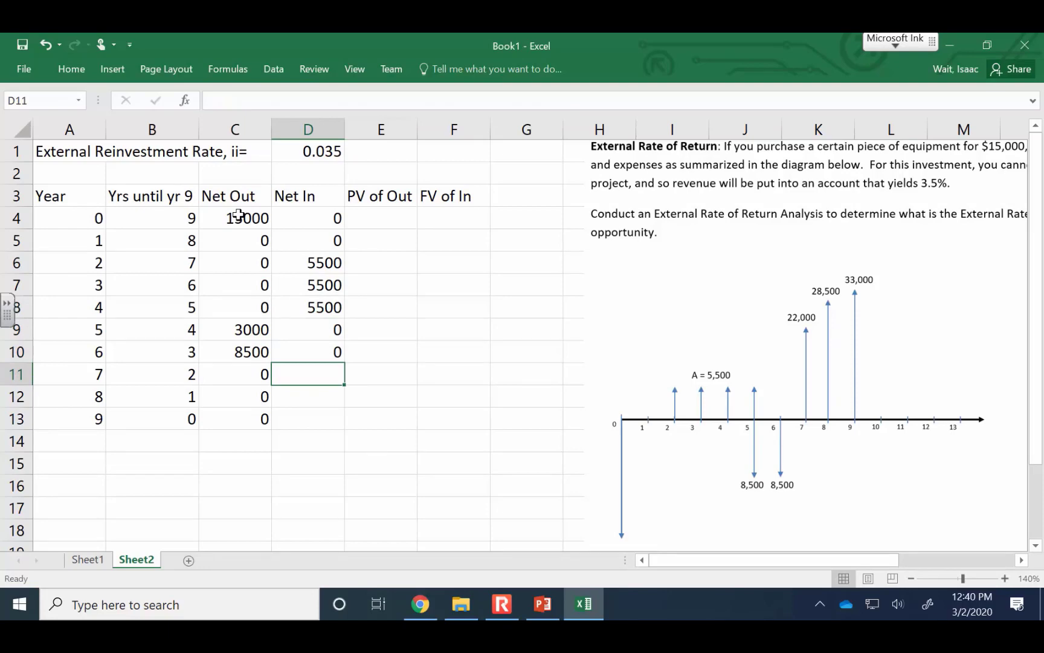
type("22000")
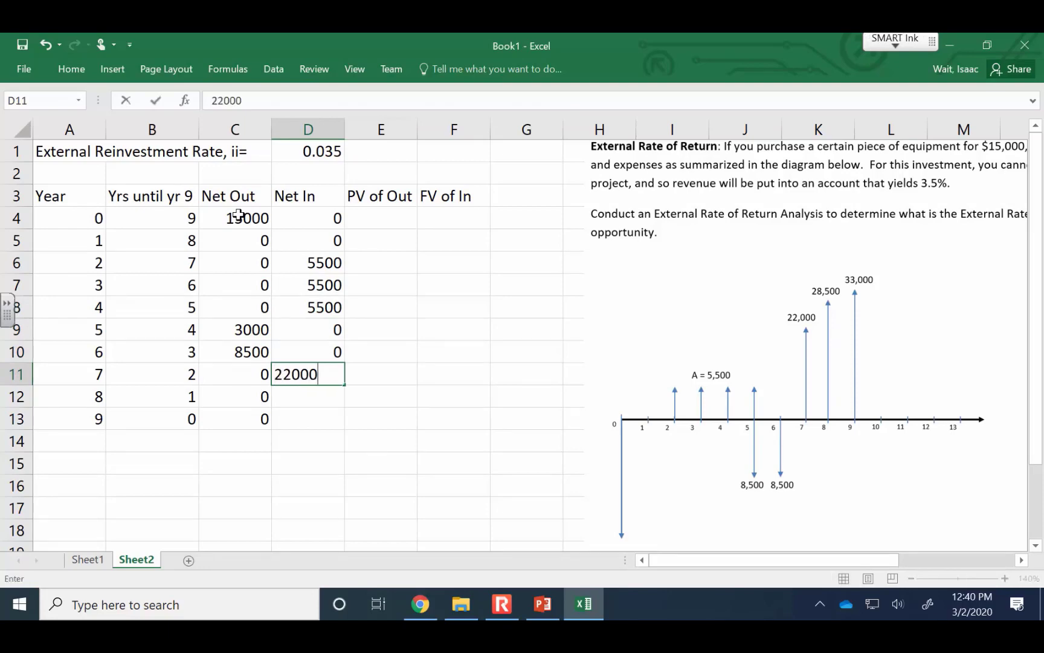
key("Return")
type("28500")
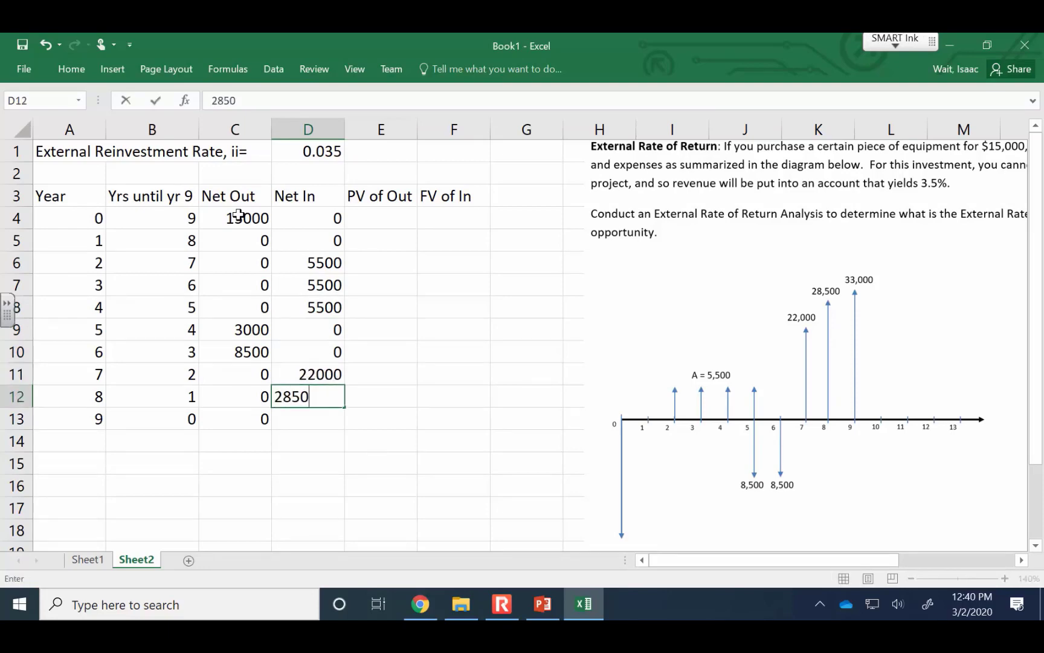
key("Return")
type("33000")
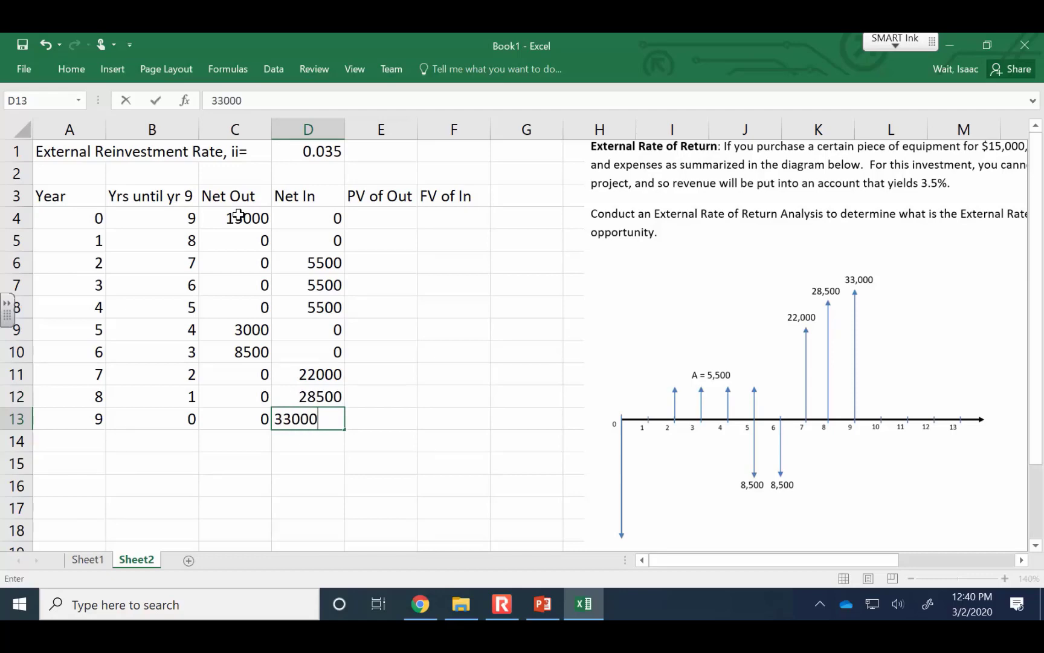
key("Right")
Calculate the present value of Net Out in E4 with =PV($D$1,A4,,-C4) and fill the formula down to E13
key("Up")
key("Up")
key("Up")
key("Up")
key("Up")
key("Up")
key("Up")
key("Up")
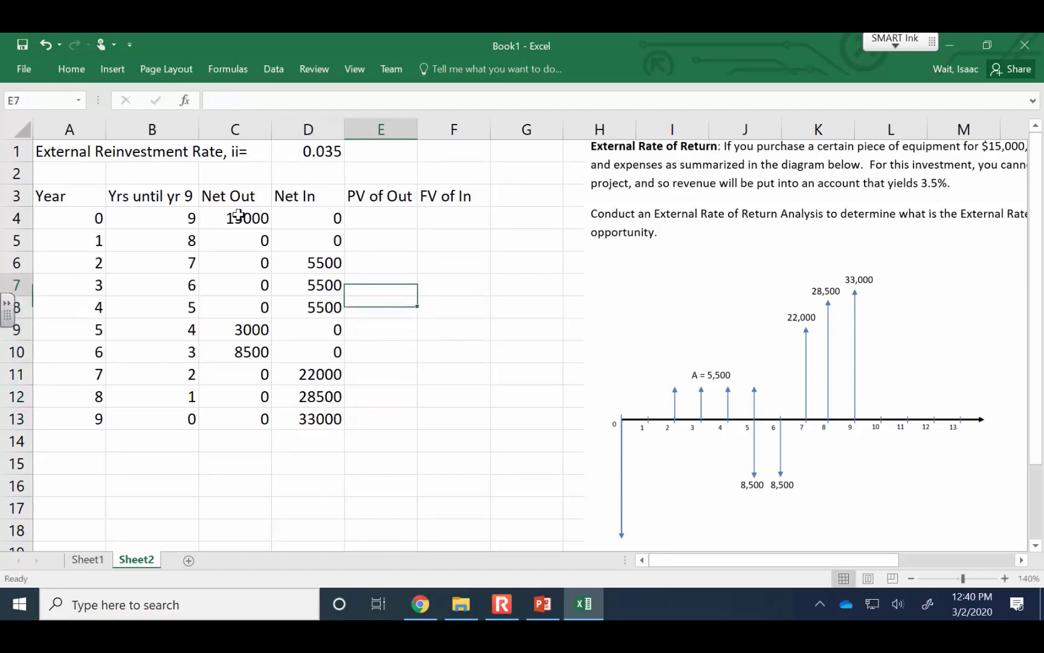
key("Up")
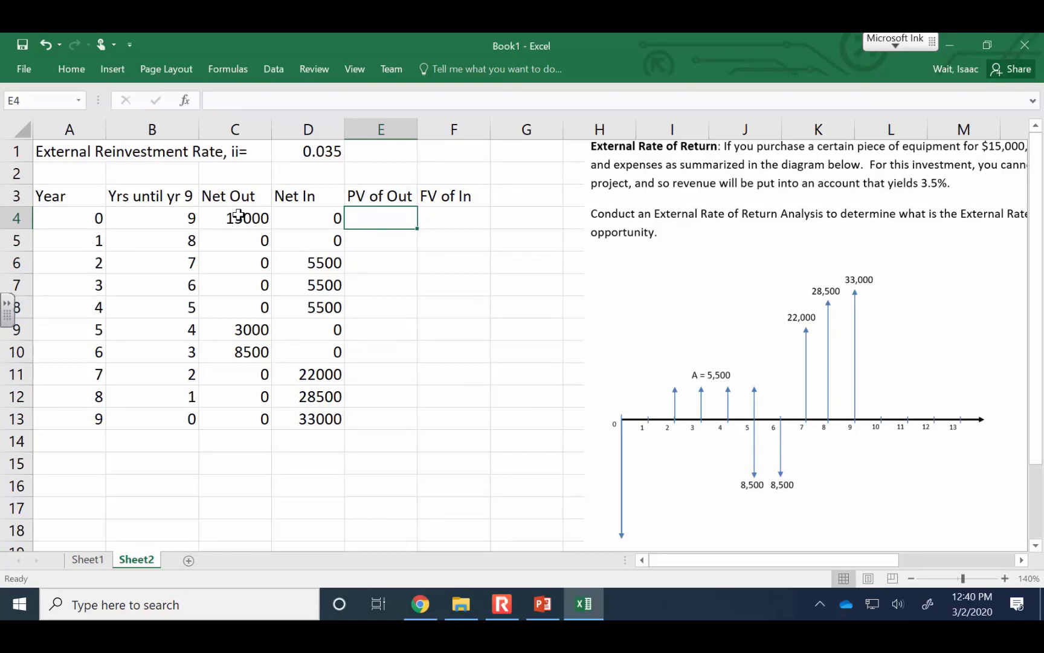
type("=pv(")
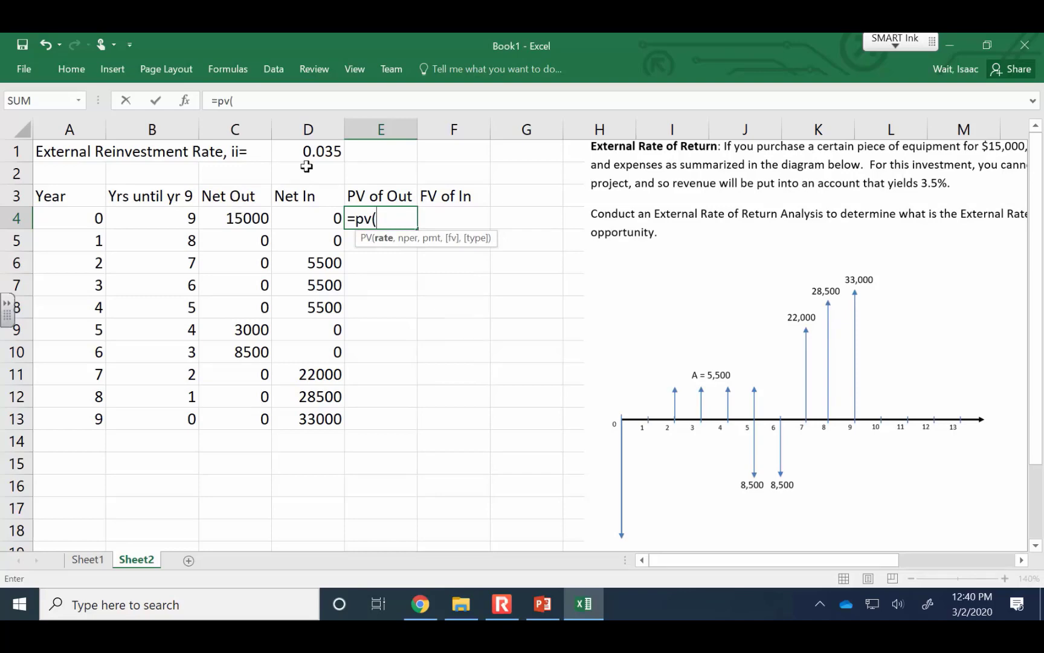
left_click(325, 148)
key("F4")
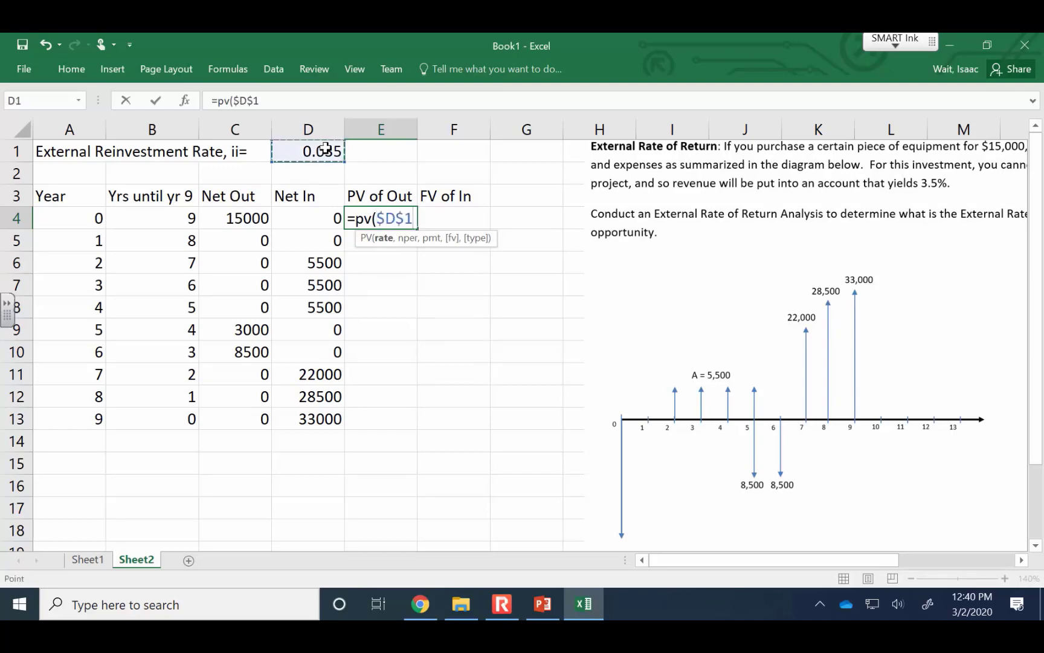
type(",")
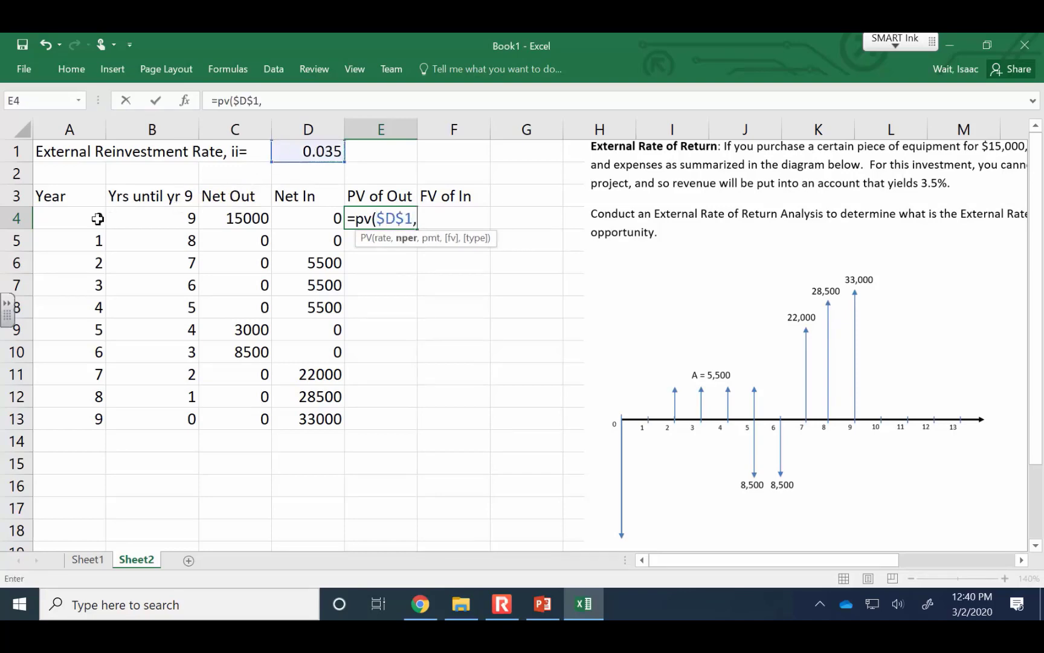
left_click(72, 219)
type(",,")
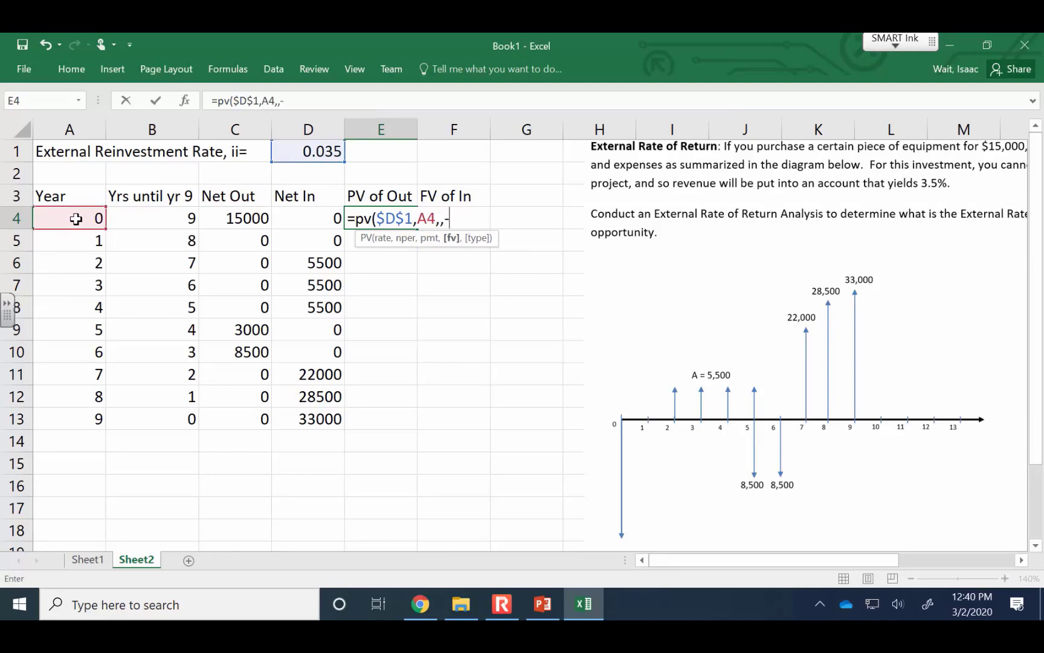
type("-")
left_click(222, 215)
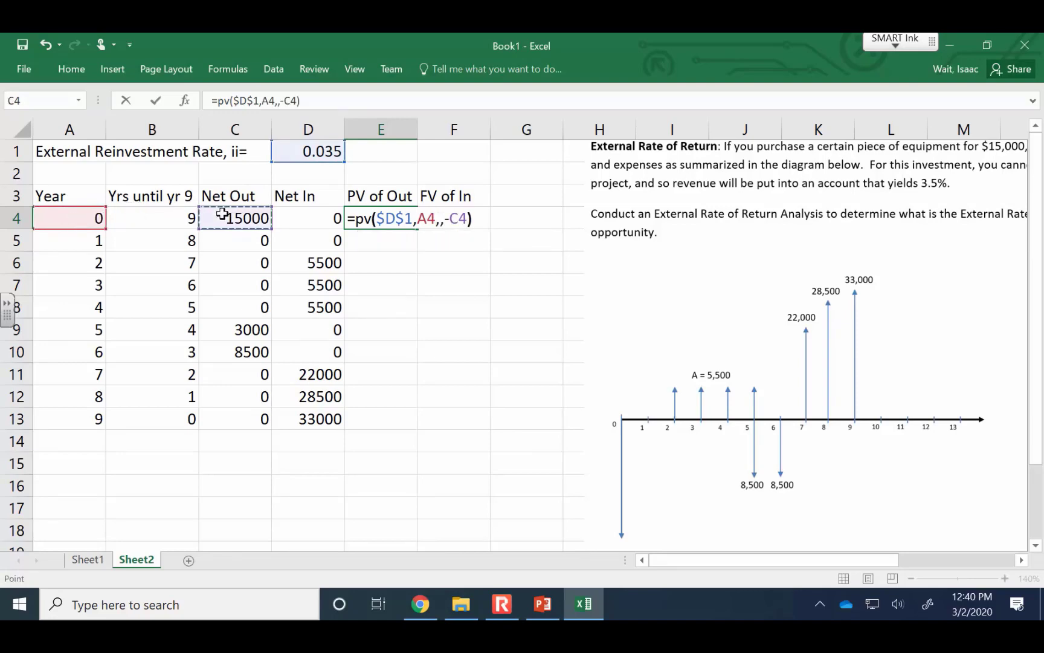
key("Return")
left_click(400, 222)
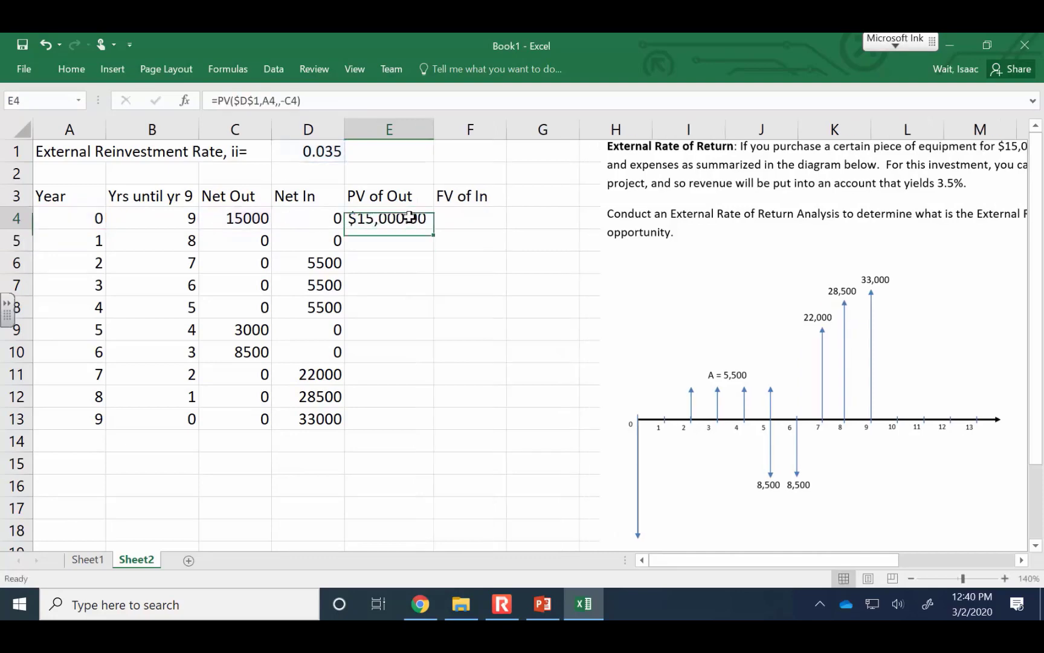
left_click_drag(435, 228, 415, 428)
Label D15 "Sum:" and total the present values E4:E13 in E15 with the SUM function
left_click(307, 469)
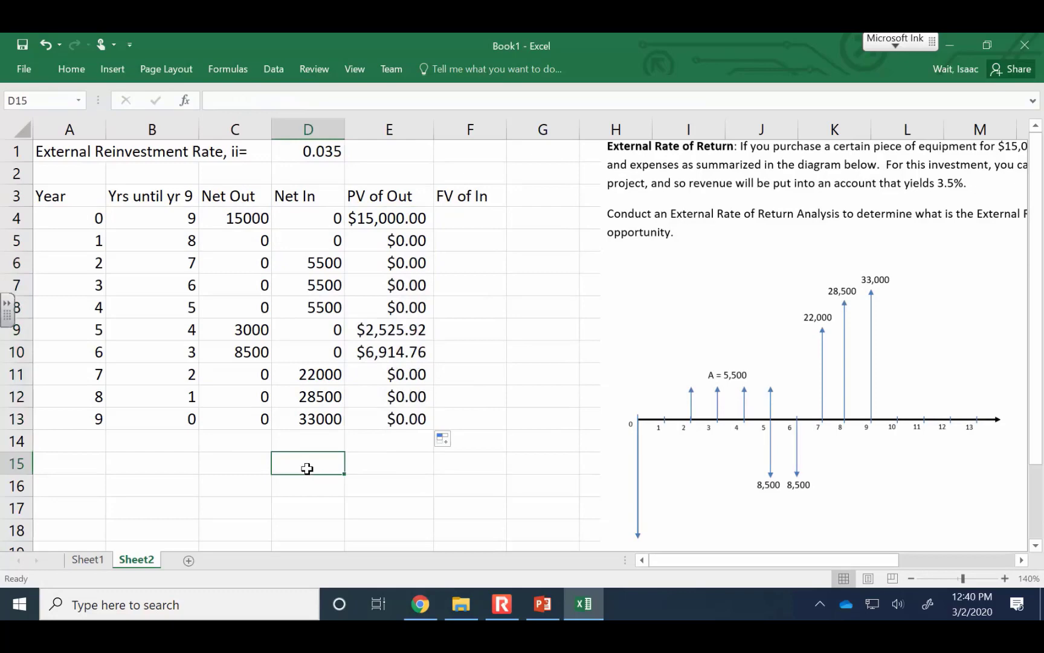
type("Sum:")
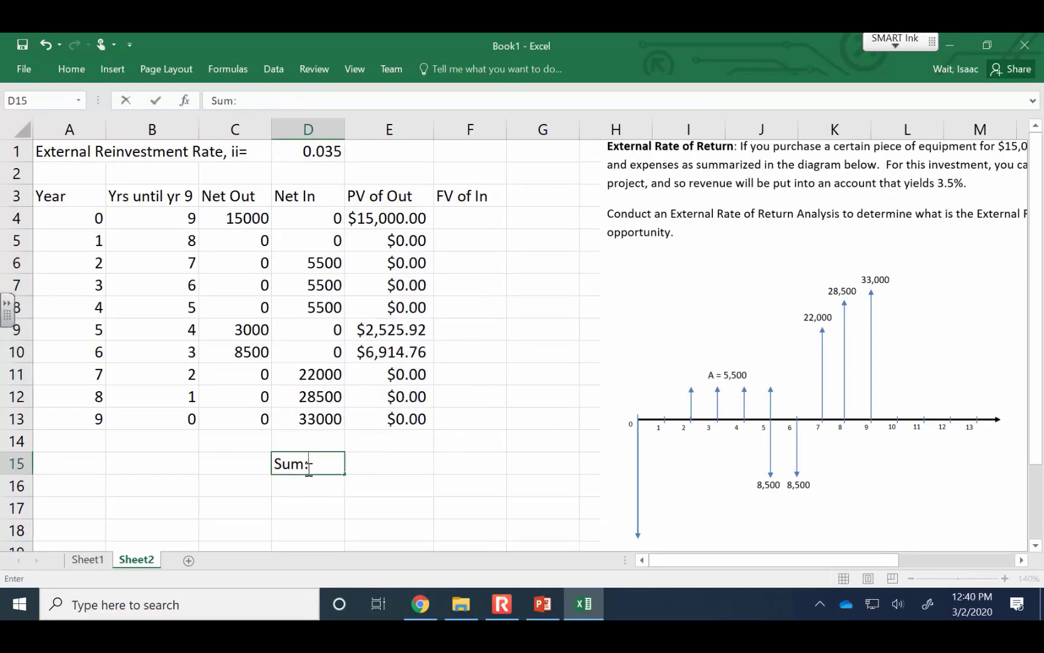
key("Tab")
type("=sum(")
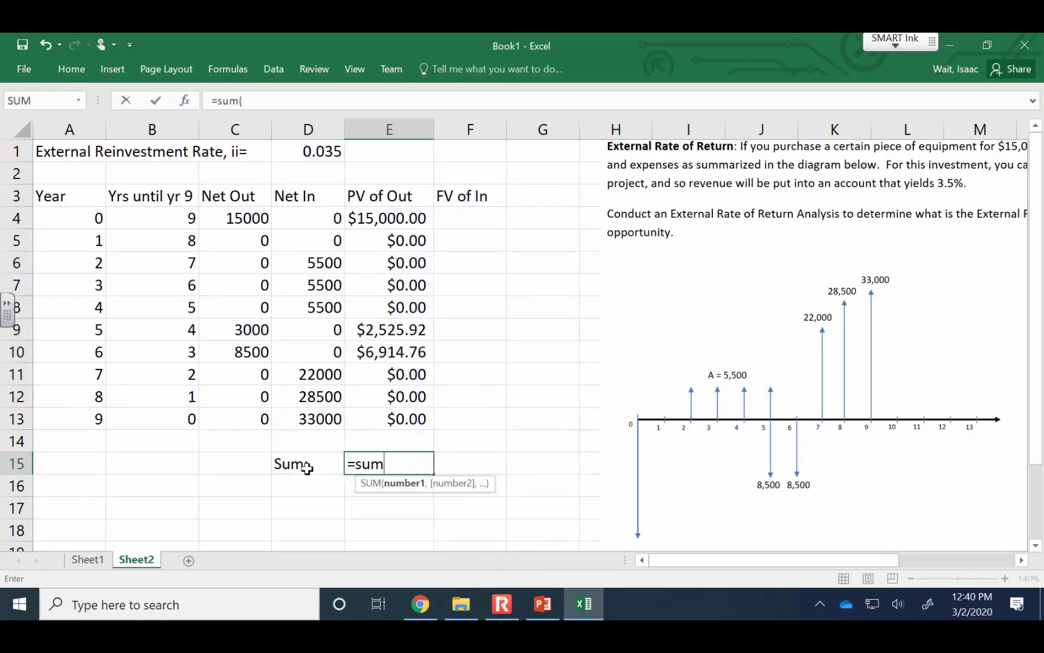
key("Up")
key("Up")
key("shift+Up")
key("shift+Up")
key("shift+Up")
key("shift+Up")
key("shift+Up")
key("shift+Up")
key("shift+Up")
key("shift+Up")
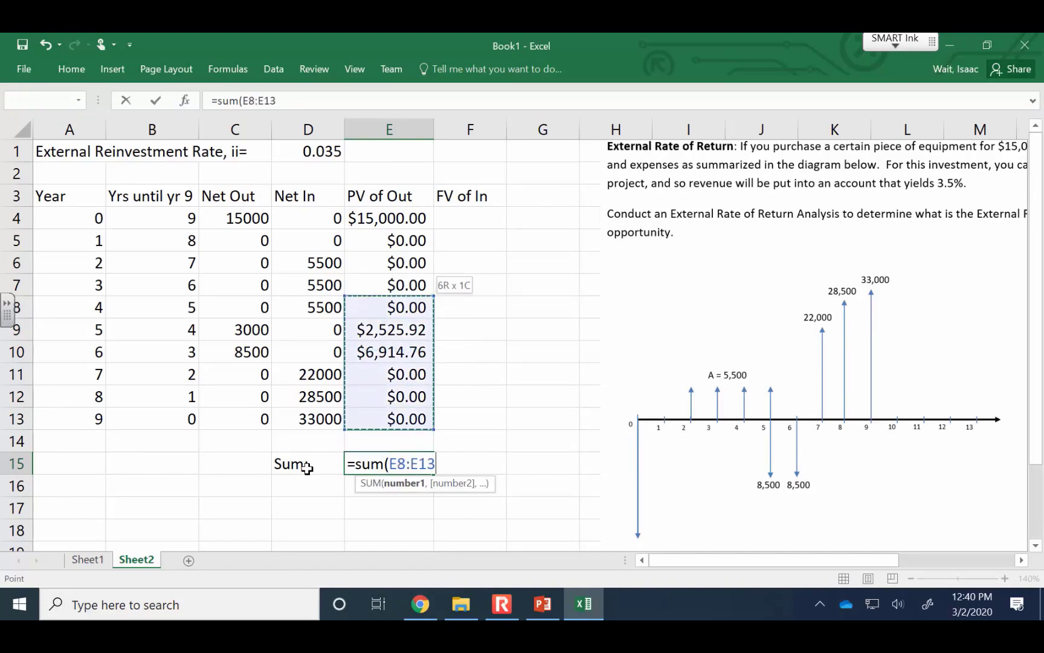
key("Return")
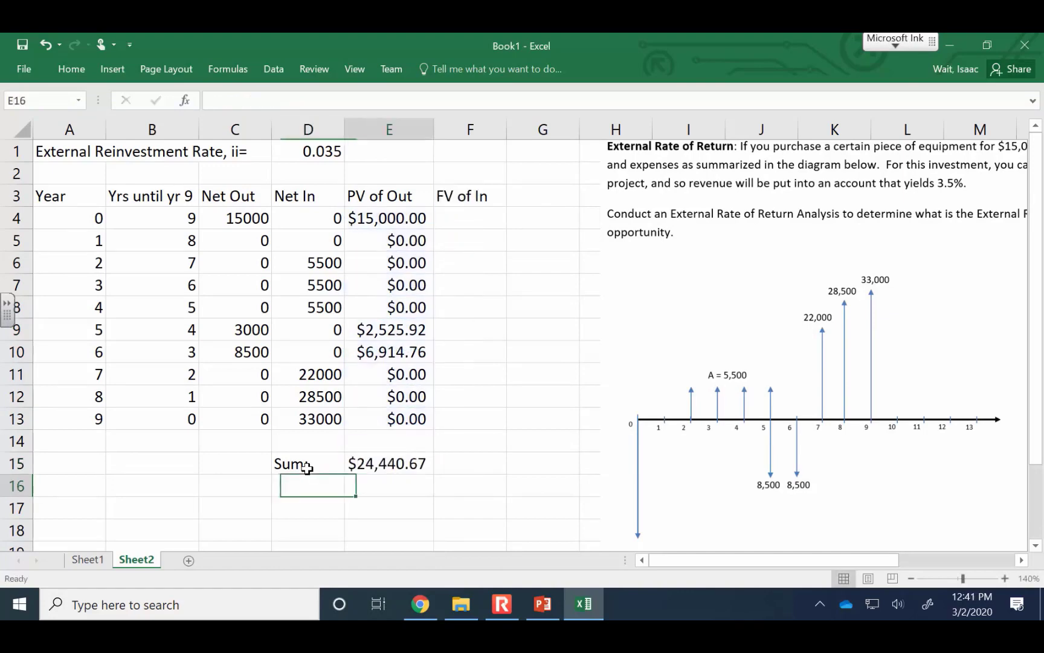
Calculate the future value of Net In for year 0 in F4 with =FV($D$1,B4,,-D4)
key("Right")
key("Right")
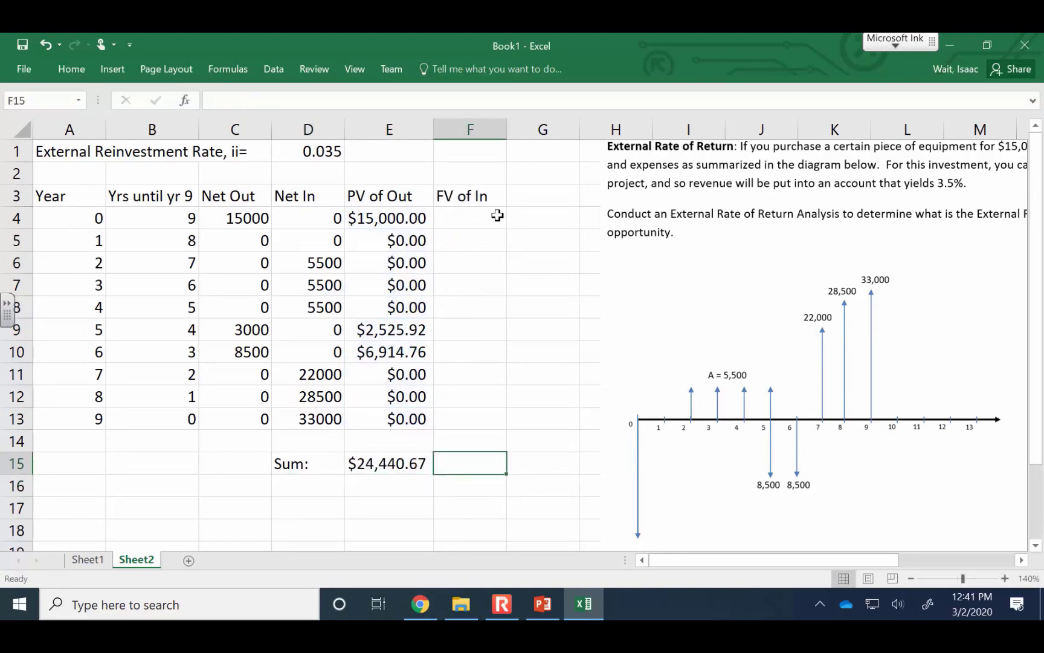
left_click(497, 216)
type("=fv(")
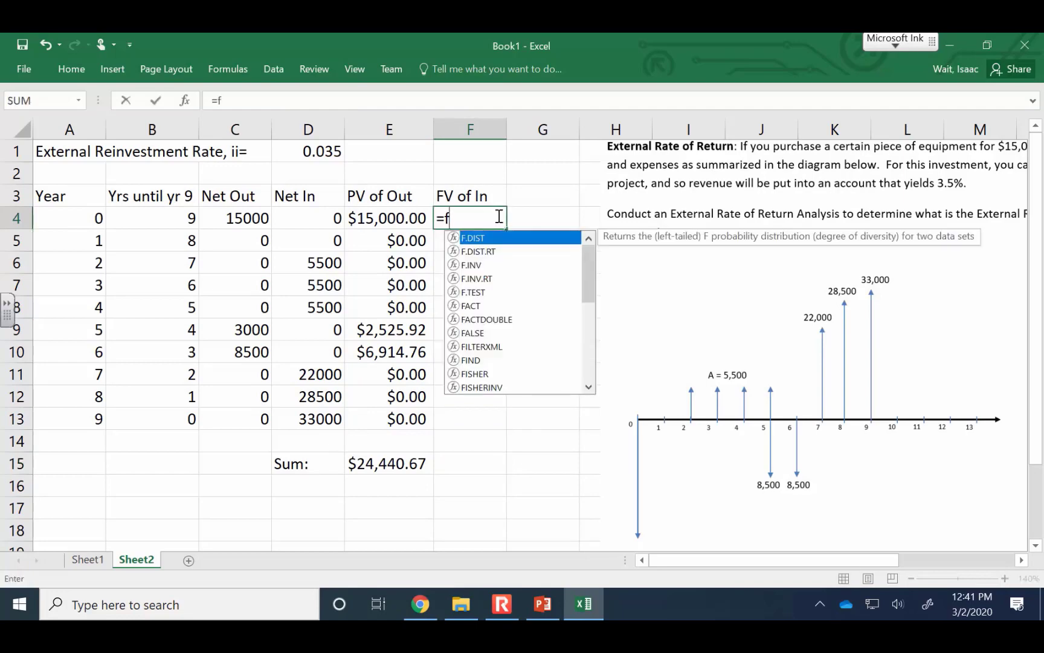
left_click(298, 149)
key("F4")
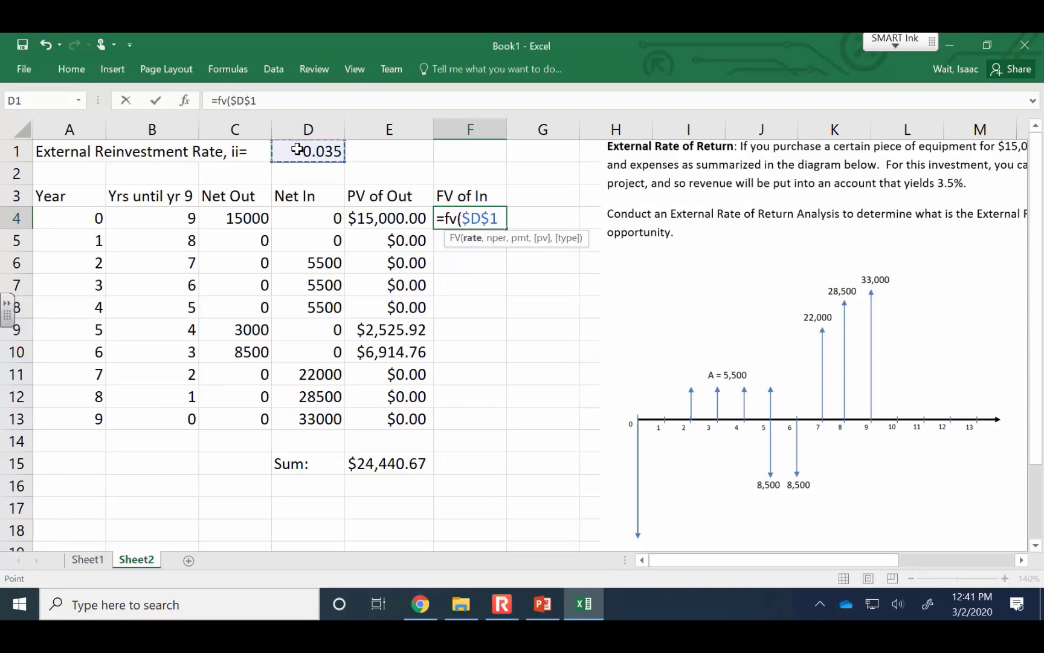
type(",")
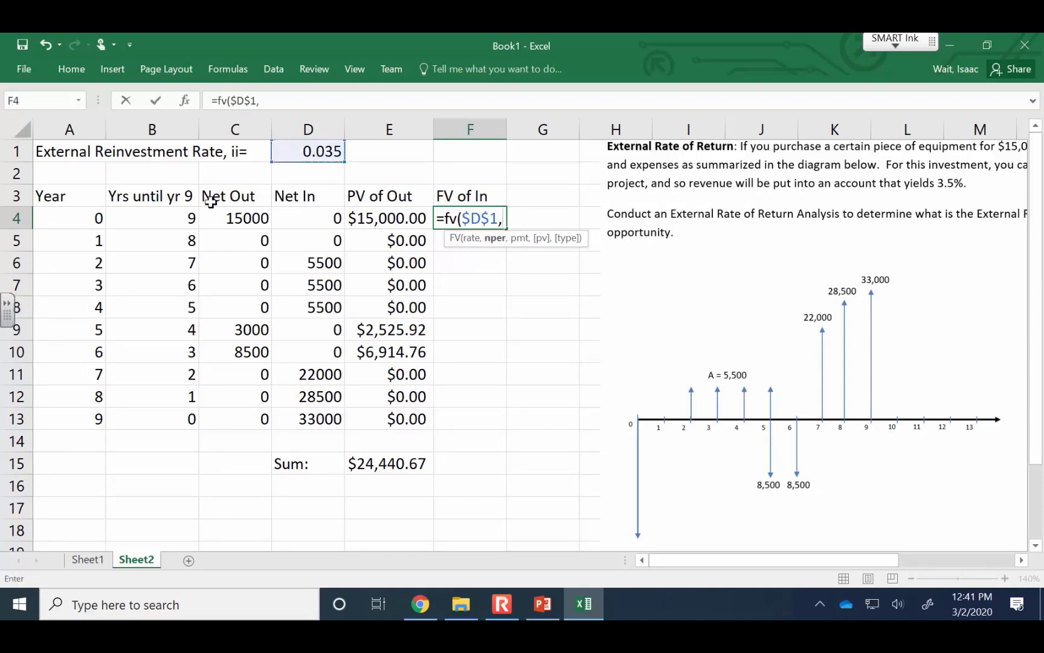
left_click(175, 218)
type(",,")
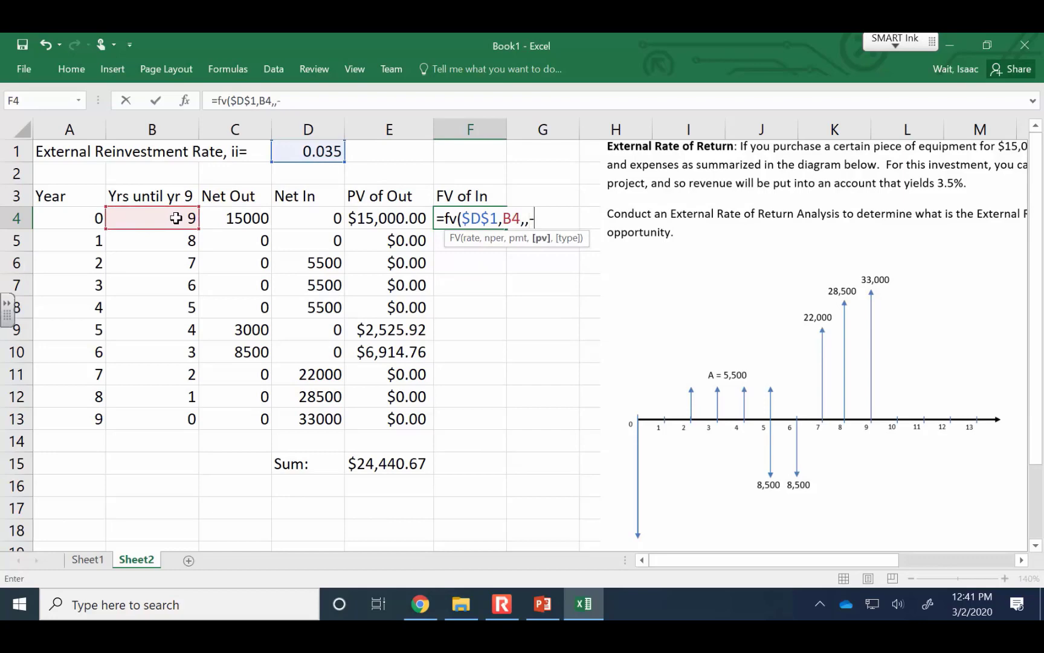
type("-")
left_click(300, 214)
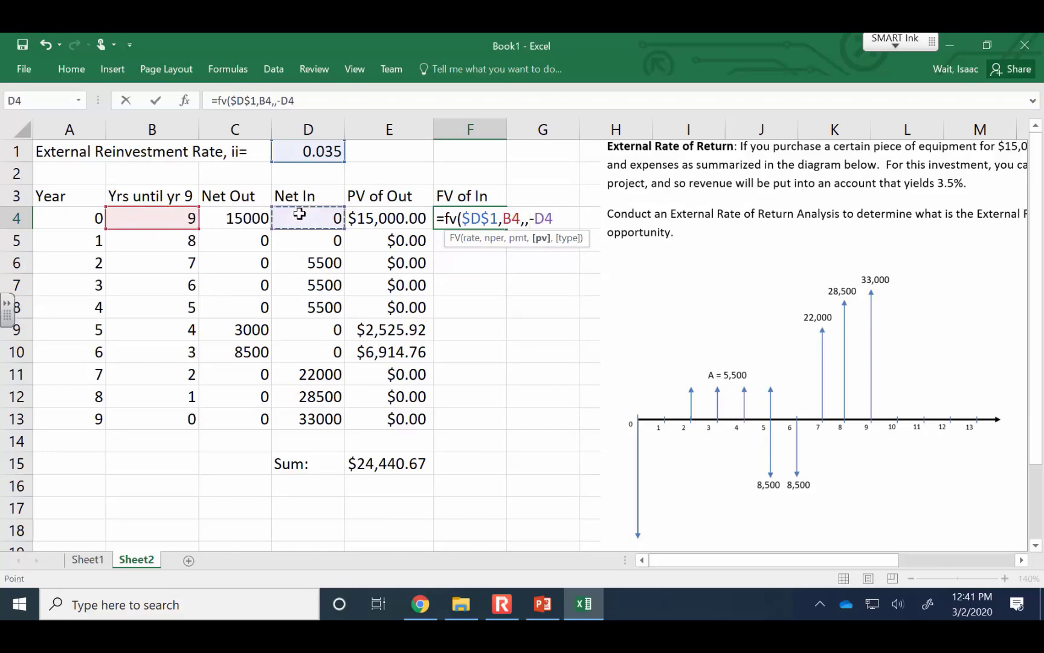
type(")")
key("Return")
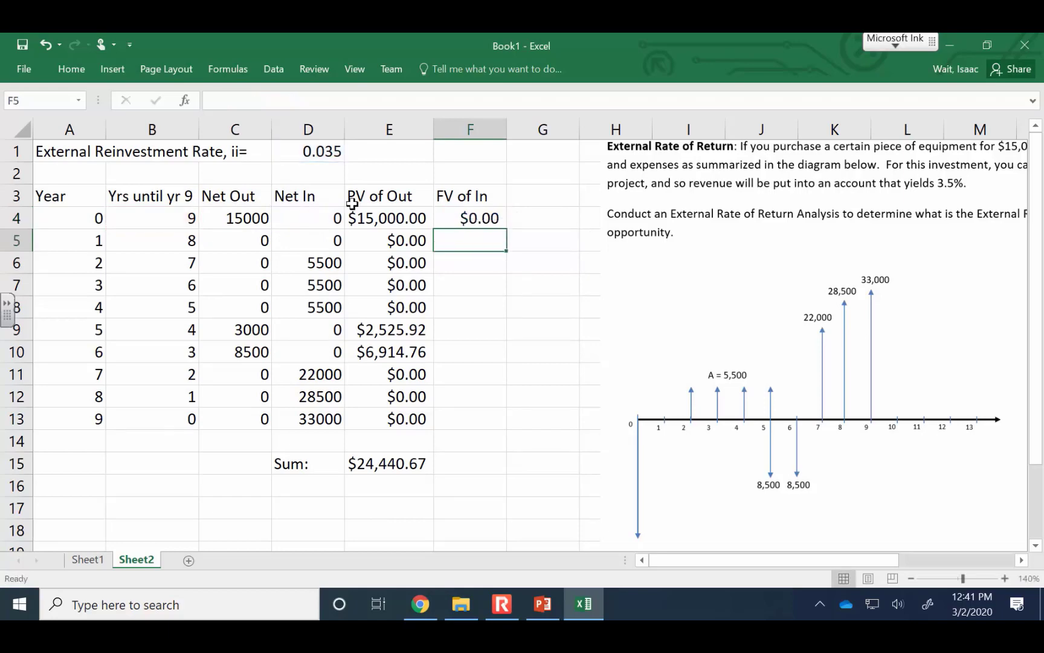
Fill the FV of In formula from F4 down to F13 and widen column F to fit the amounts
left_click(472, 215)
left_click_drag(505, 228, 506, 230)
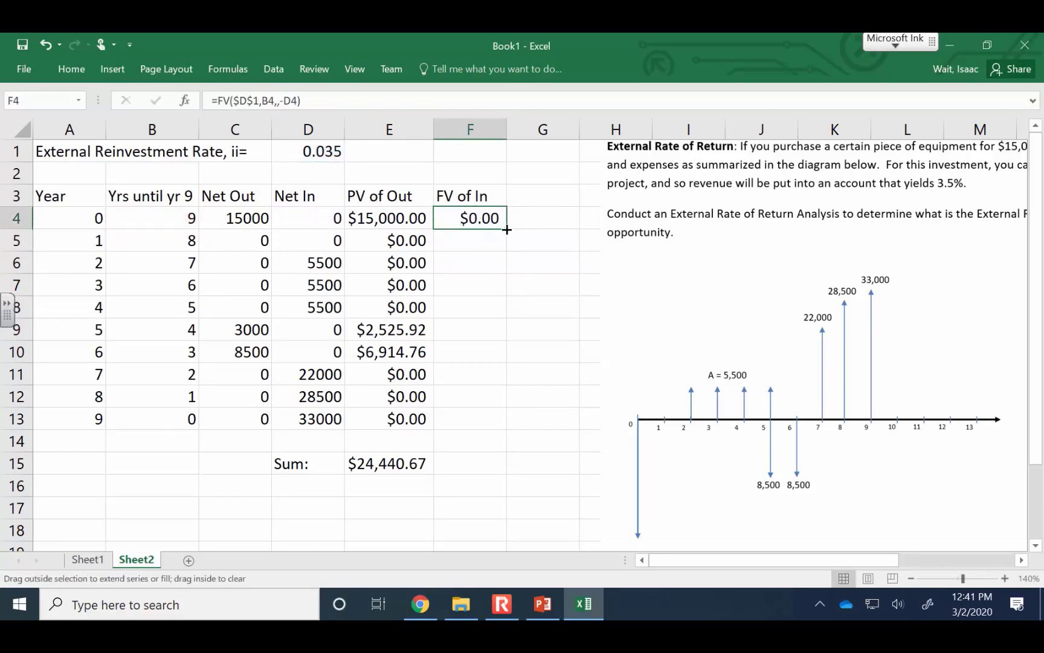
double_click(507, 230)
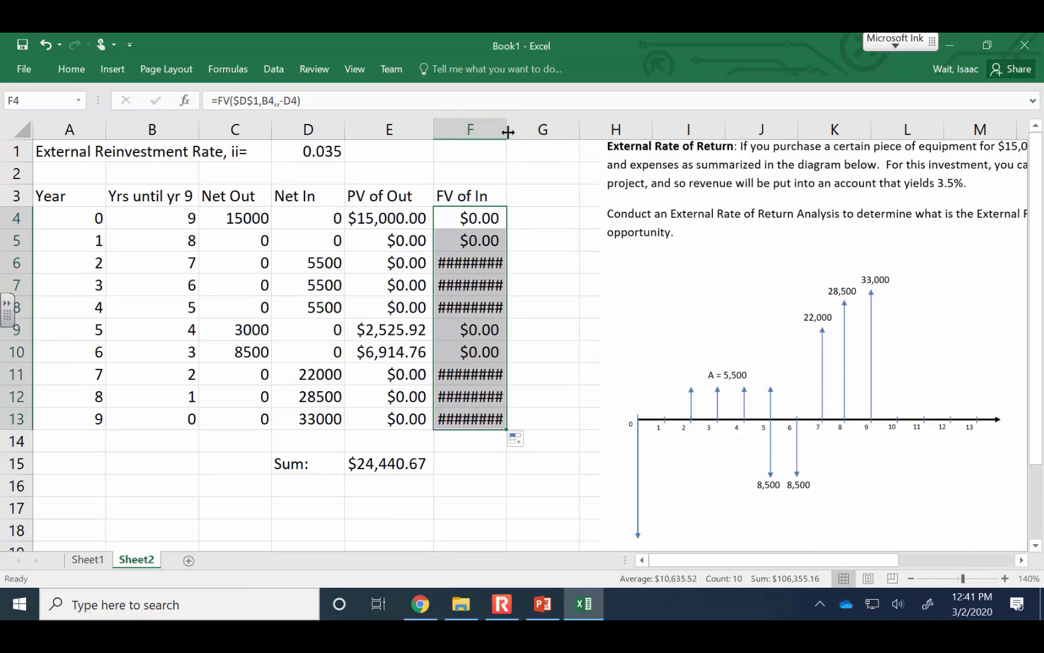
left_click_drag(508, 132, 531, 132)
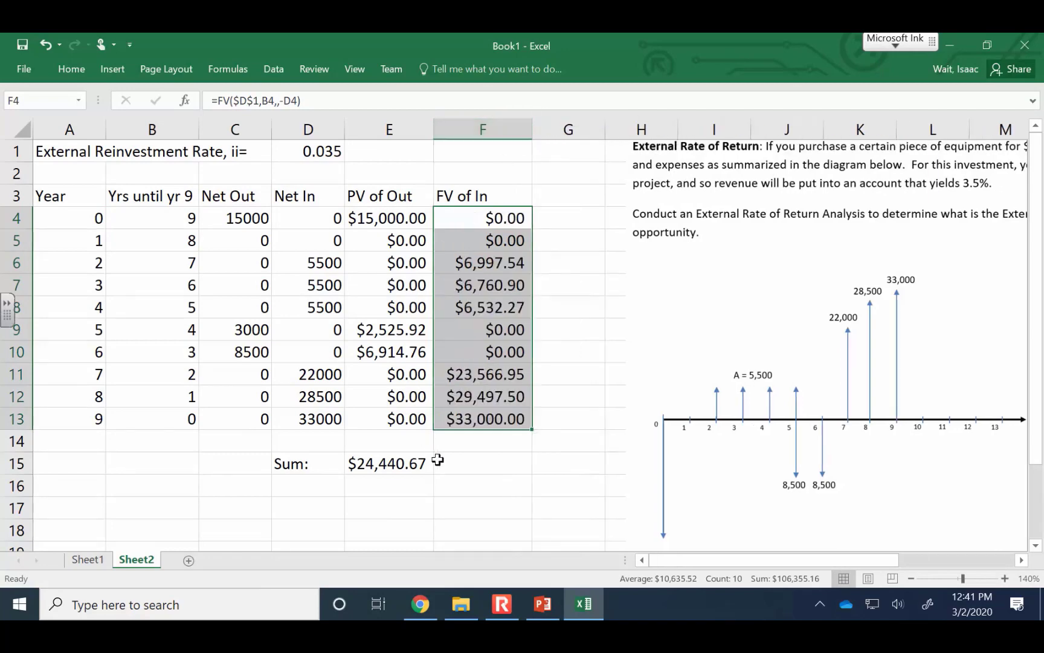
Total the future values F4:F13 in F15 with the SUM function
left_click(468, 463)
type("=sum")
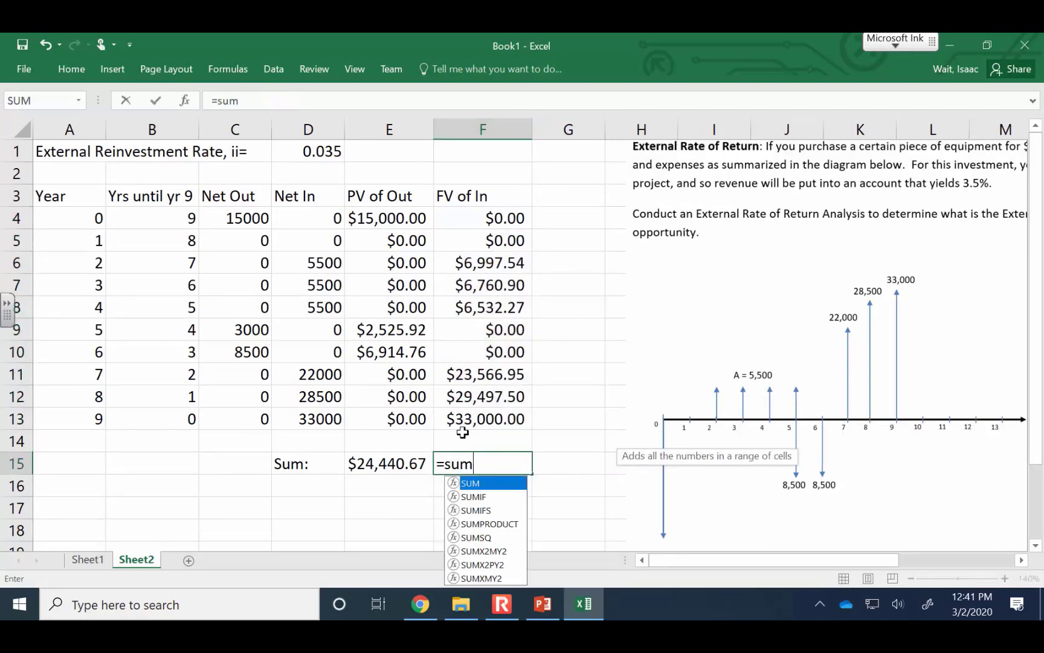
type("(")
key("Up")
key("Up")
key("shift+Up")
key("shift+Up")
key("shift+Up")
key("shift+Up")
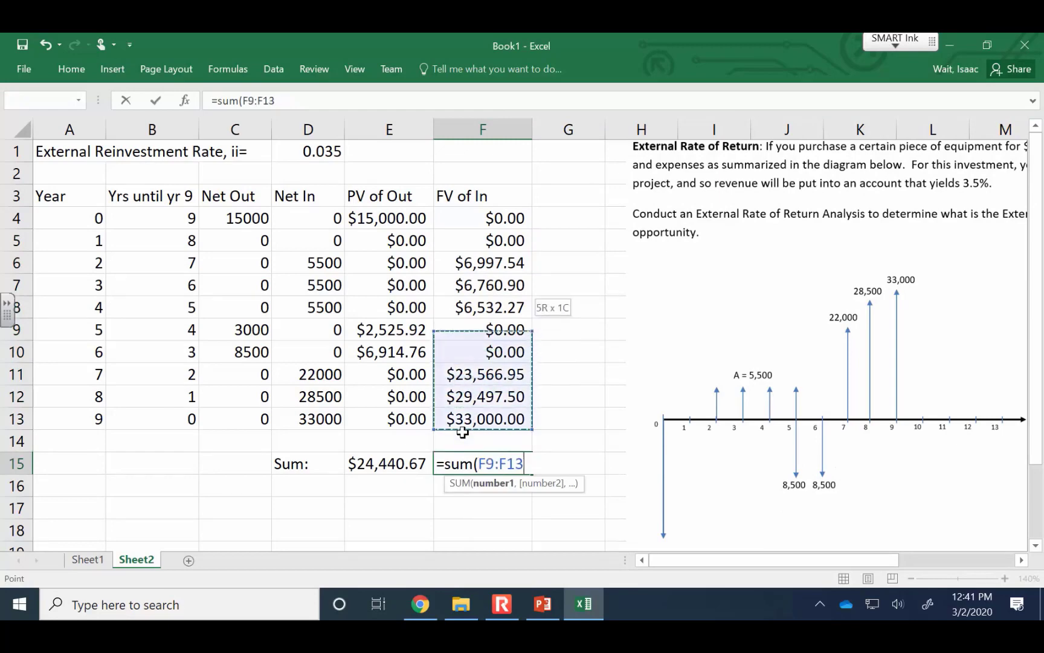
key("shift+Up")
key("shift+Up")
key("shift+Up")
key("shift+Up")
key("shift+Up")
key("Return")
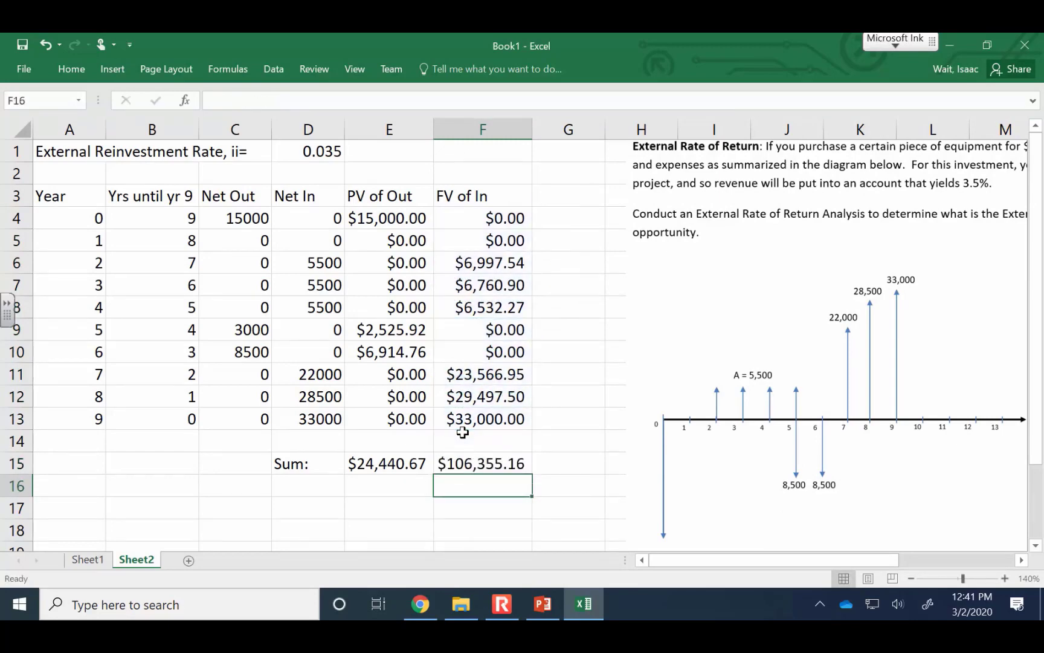
Label E17 "External Rate of Return:" and right-align the label
key("Down")
key("Left")
type("E")
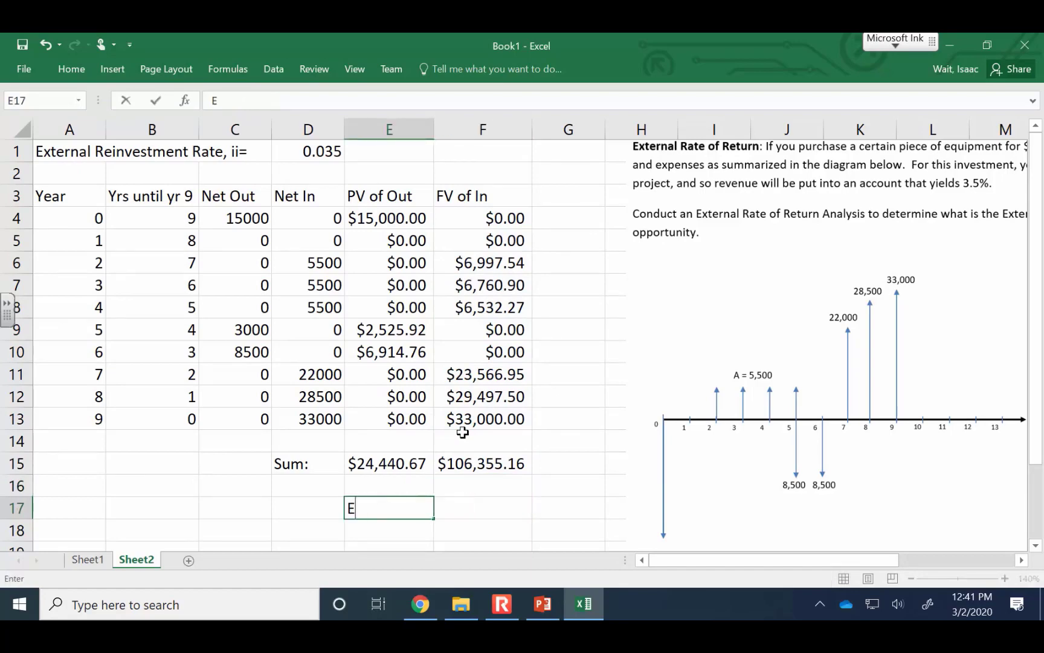
type("xternal Rate")
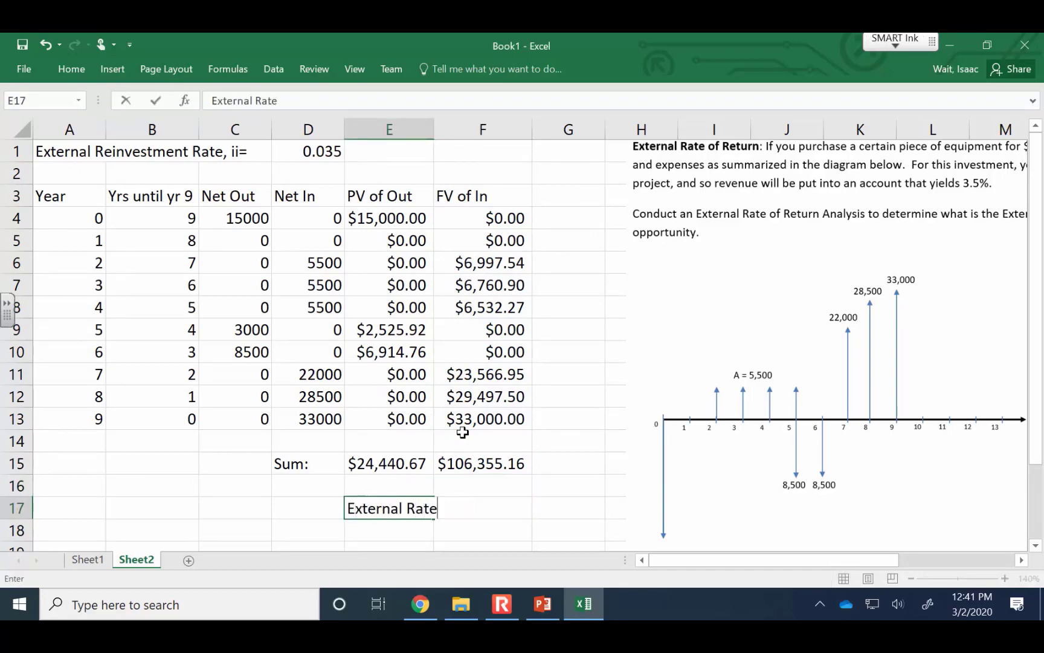
type(" of Return:")
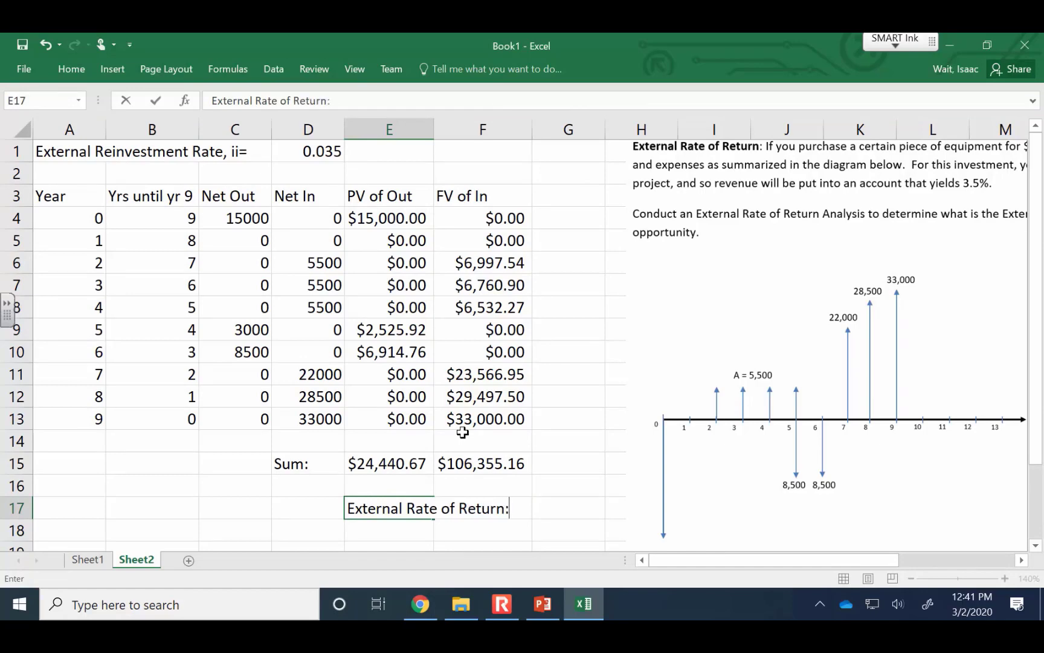
key("Return")
key("Up")
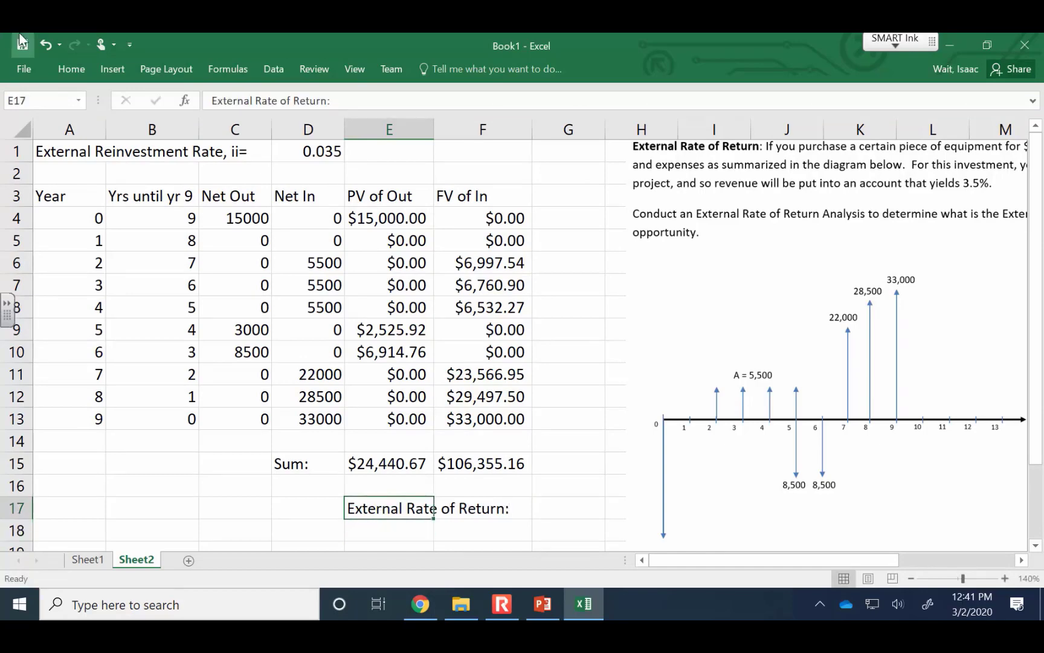
left_click(70, 62)
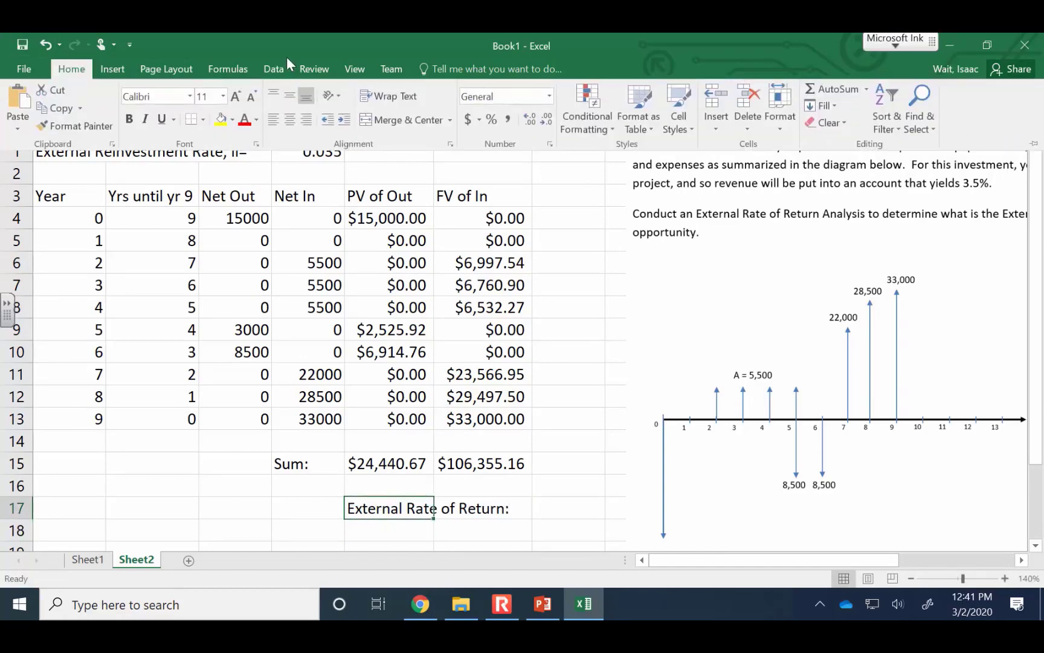
left_click(308, 121)
Enter 0.01 in F17 as the initial guess for the External Rate of Return
left_click(452, 512)
left_click(463, 506)
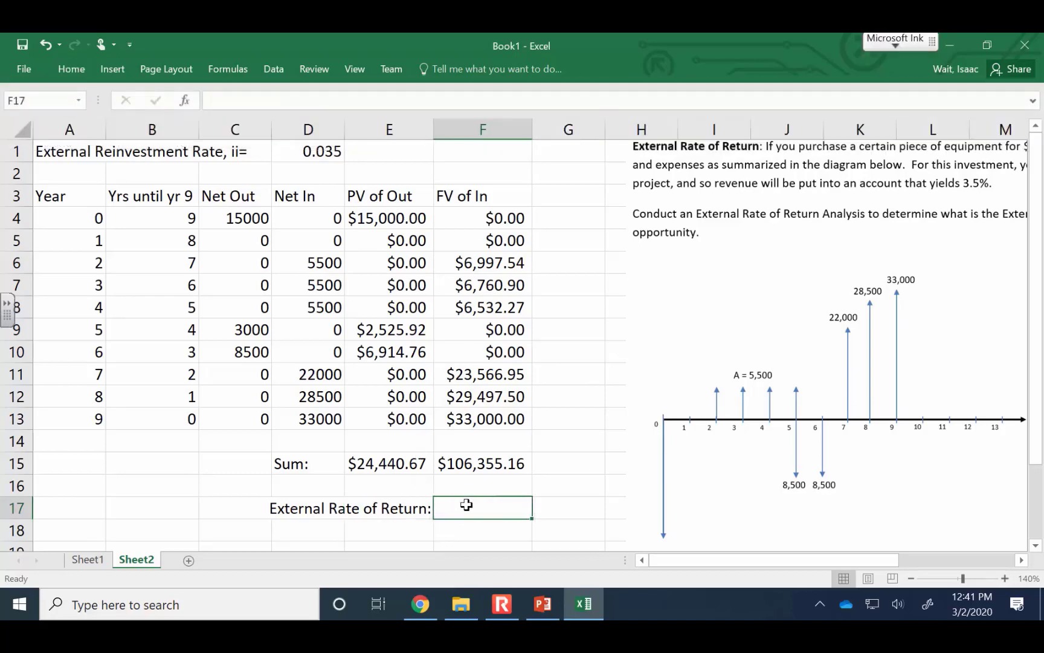
type(".01")
key("Return")
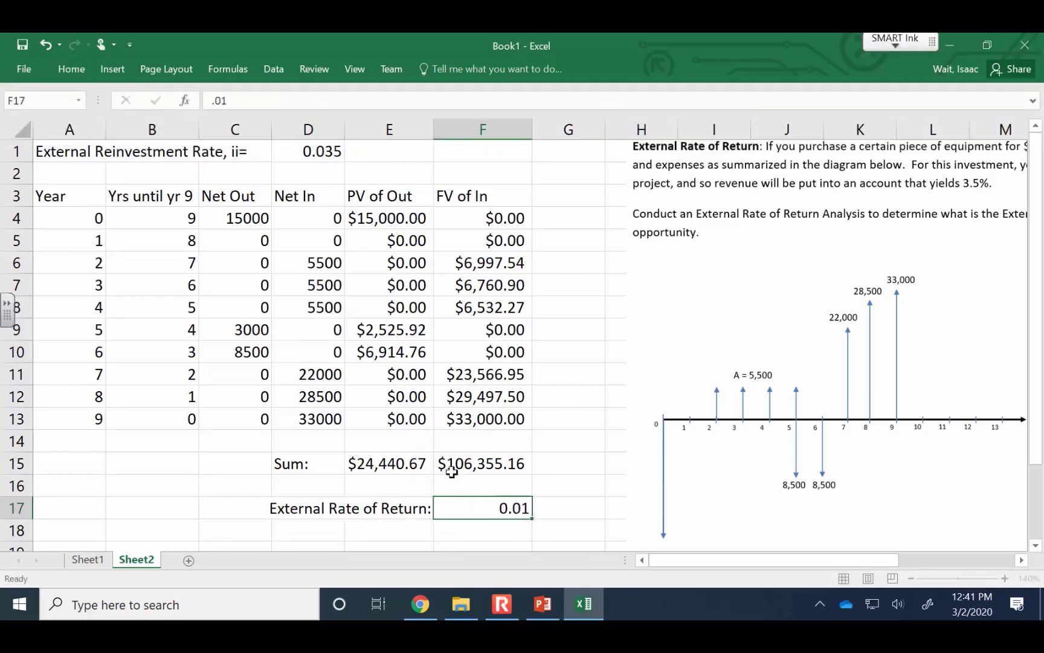
Label E19 "PV of Sum of FV of Inflows:" and right-align the label
key("Down")
key("Left")
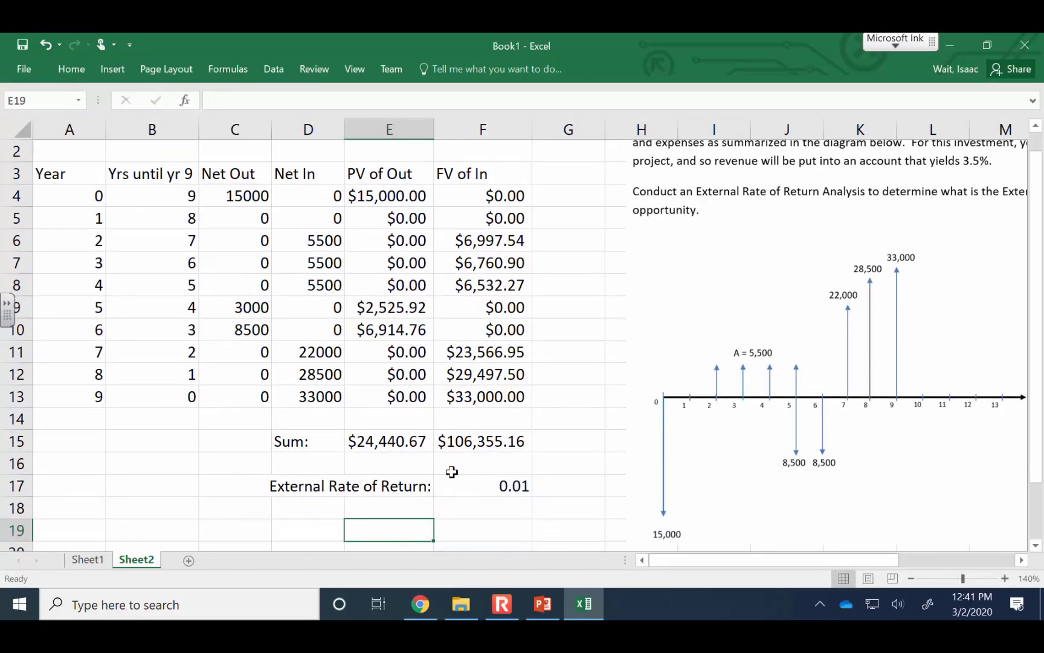
type("PV of")
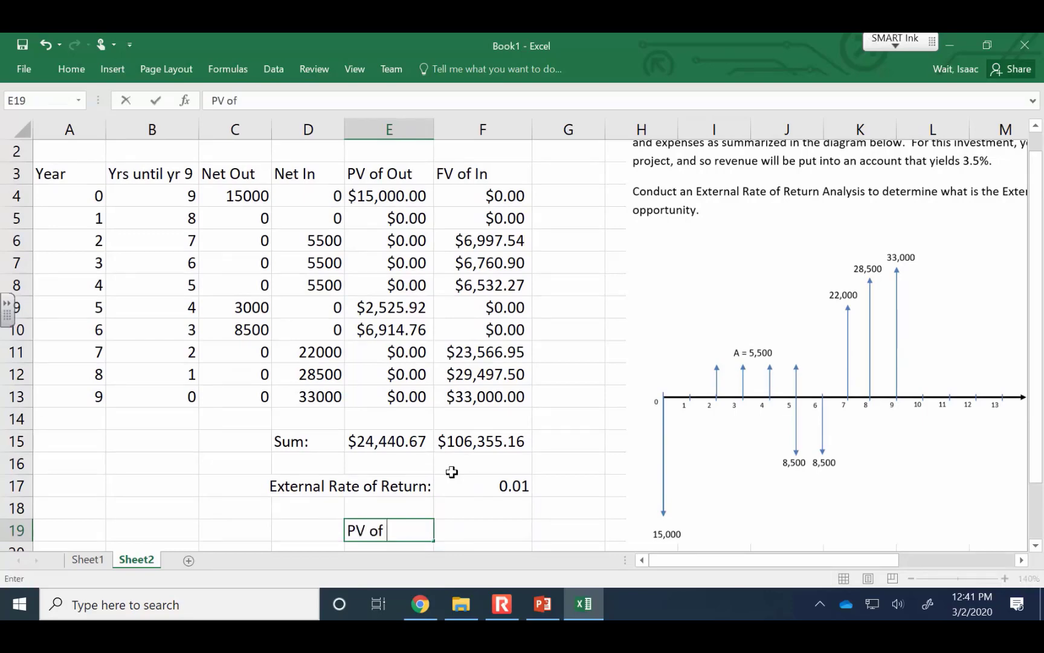
type(" Sum of FV")
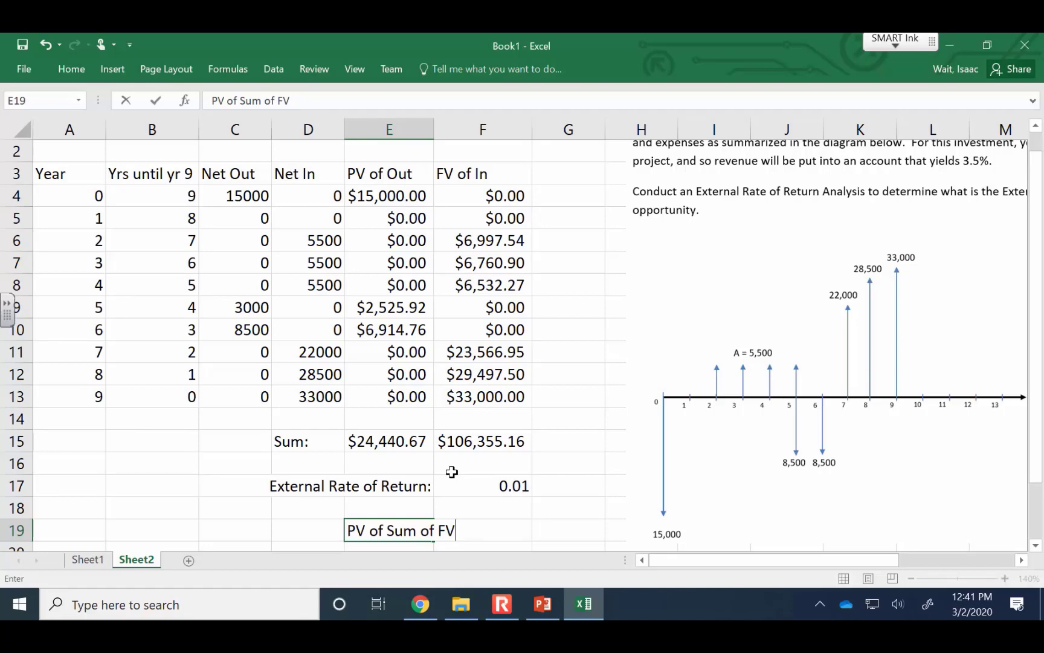
type(" of")
type(" Inflows:")
key("Return")
key("Up")
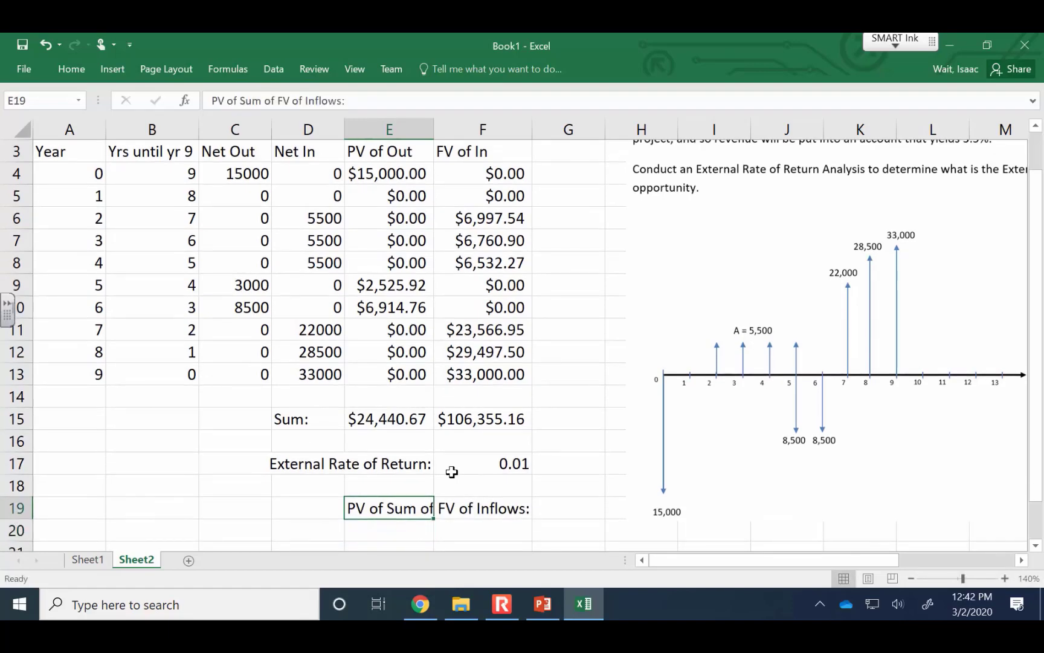
left_click(72, 69)
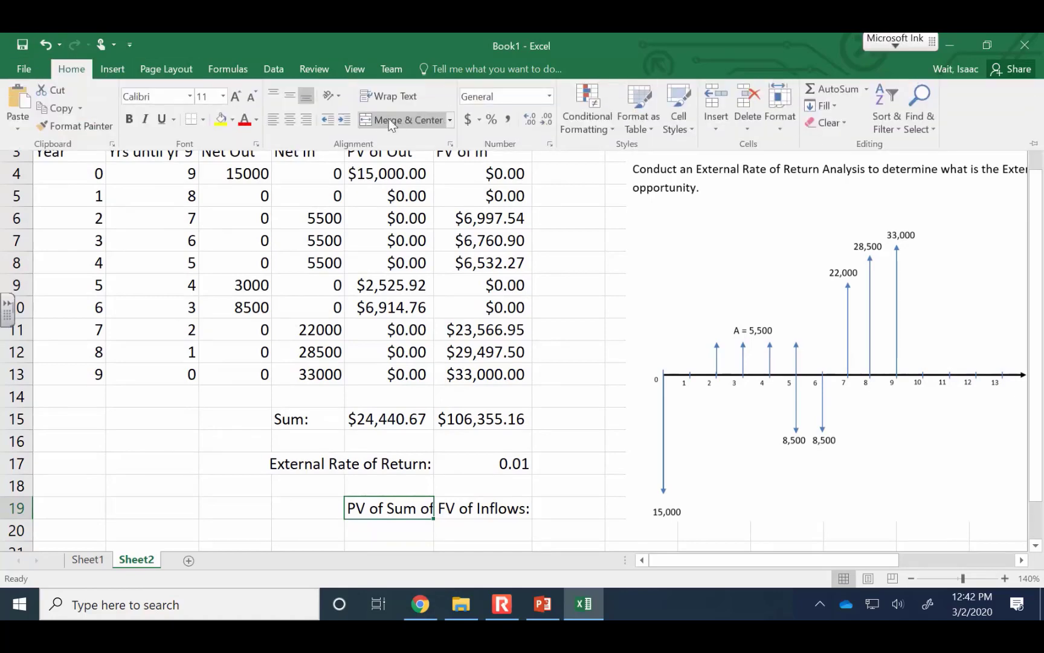
left_click(307, 118)
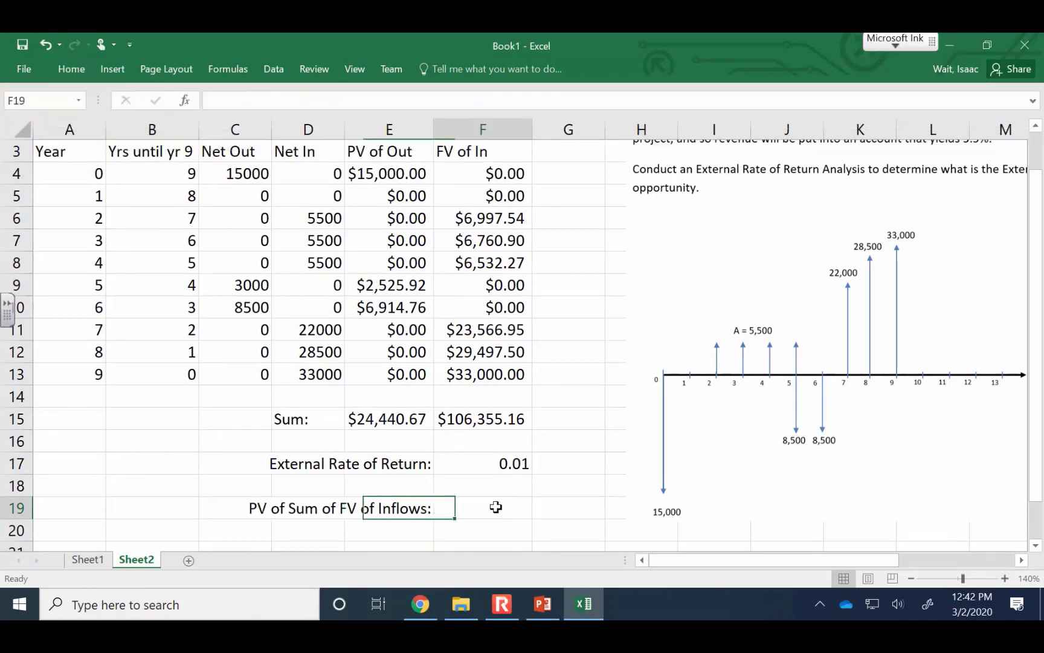
Calculate the present value of the summed future inflows in F19 with =PV(F17,9,,-F15)
left_click(489, 507)
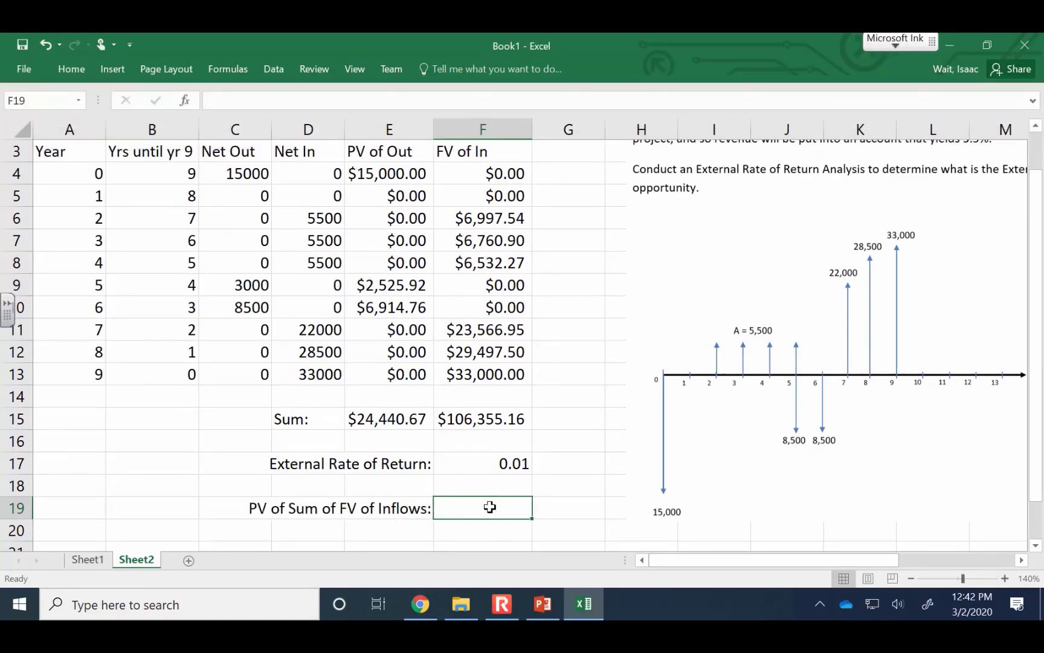
type("=pv(")
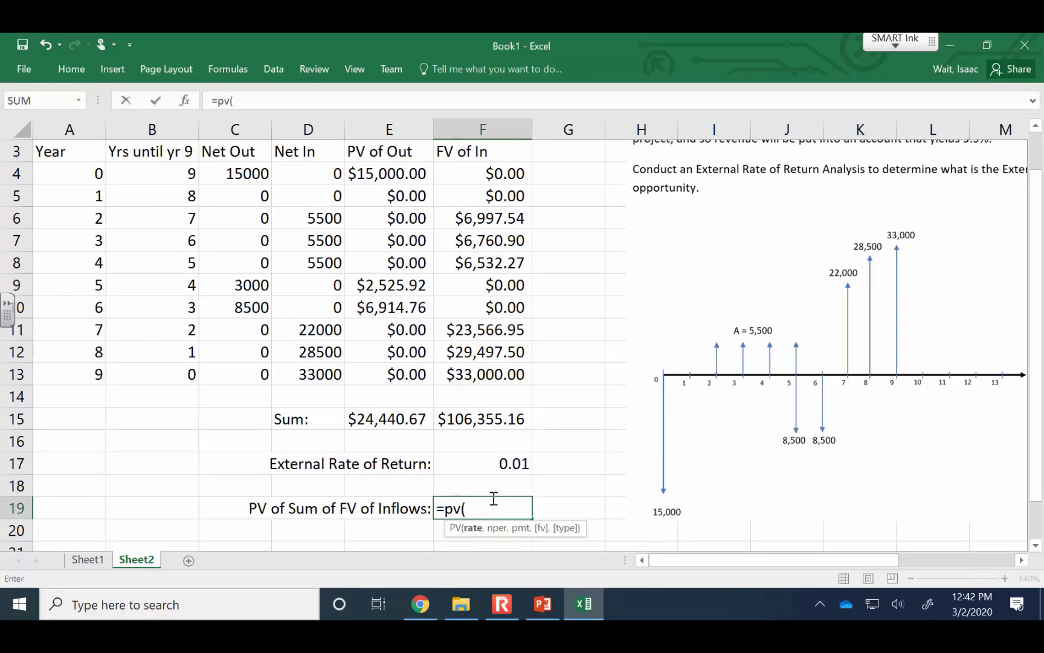
left_click(512, 464)
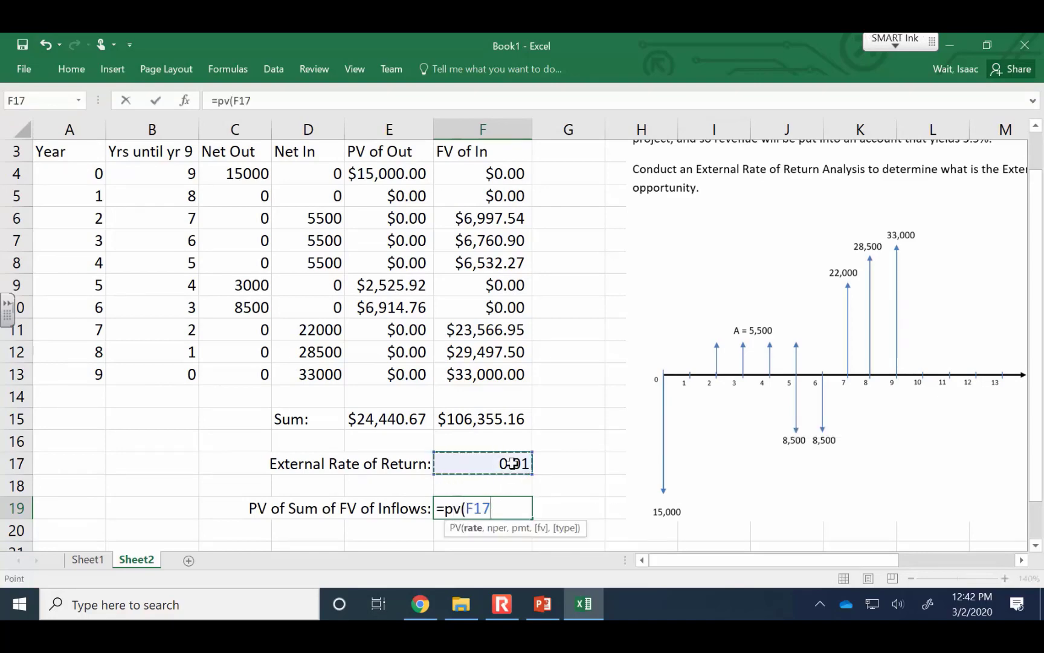
type(",")
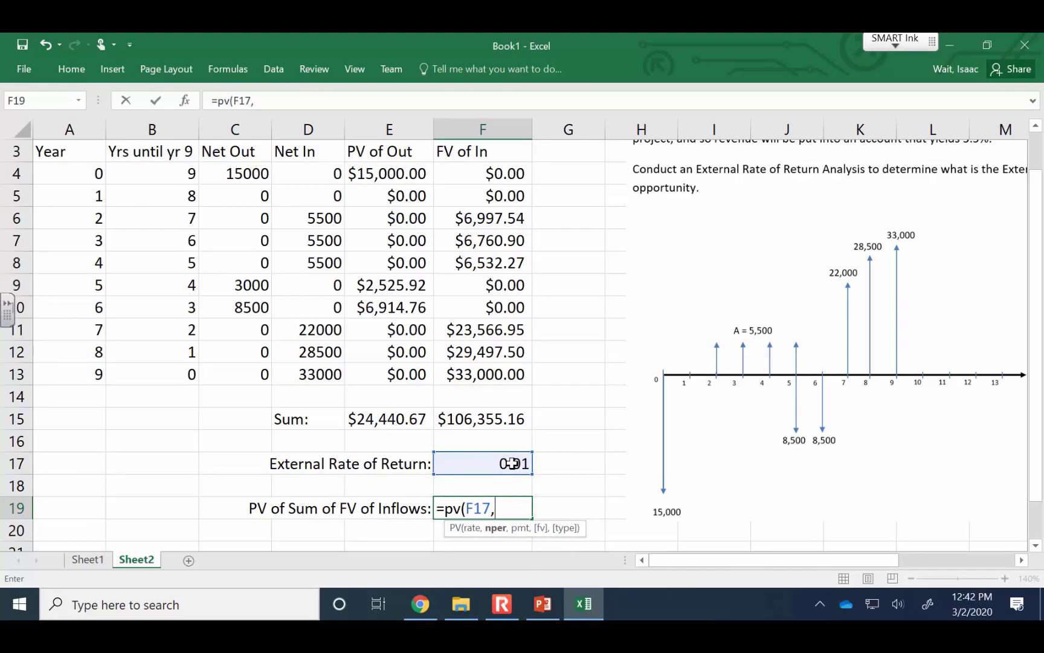
type("9,,-")
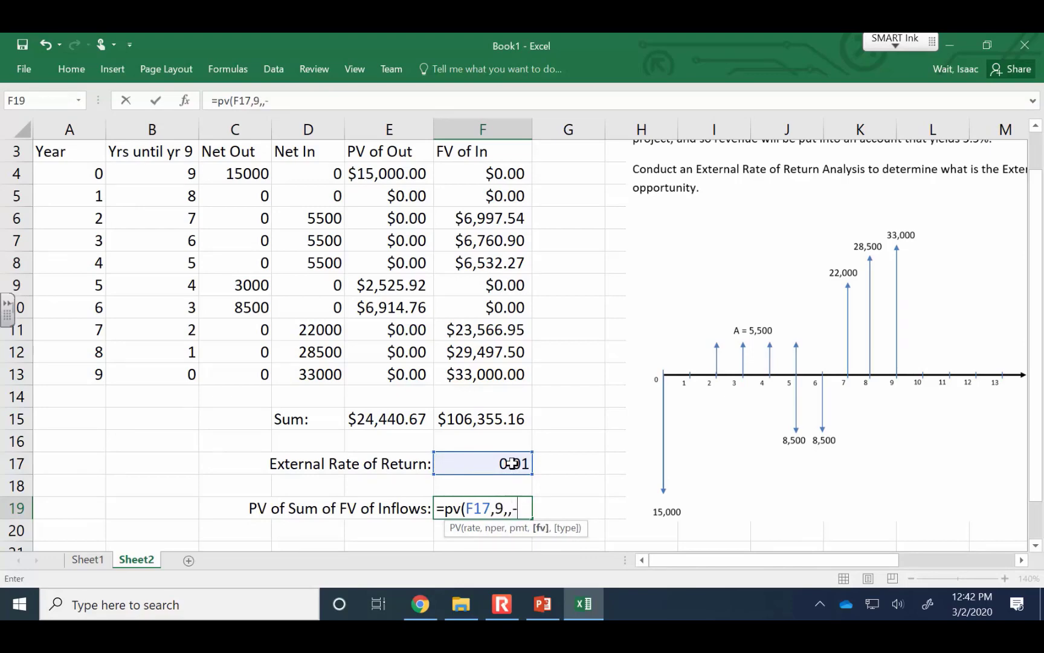
left_click(517, 419)
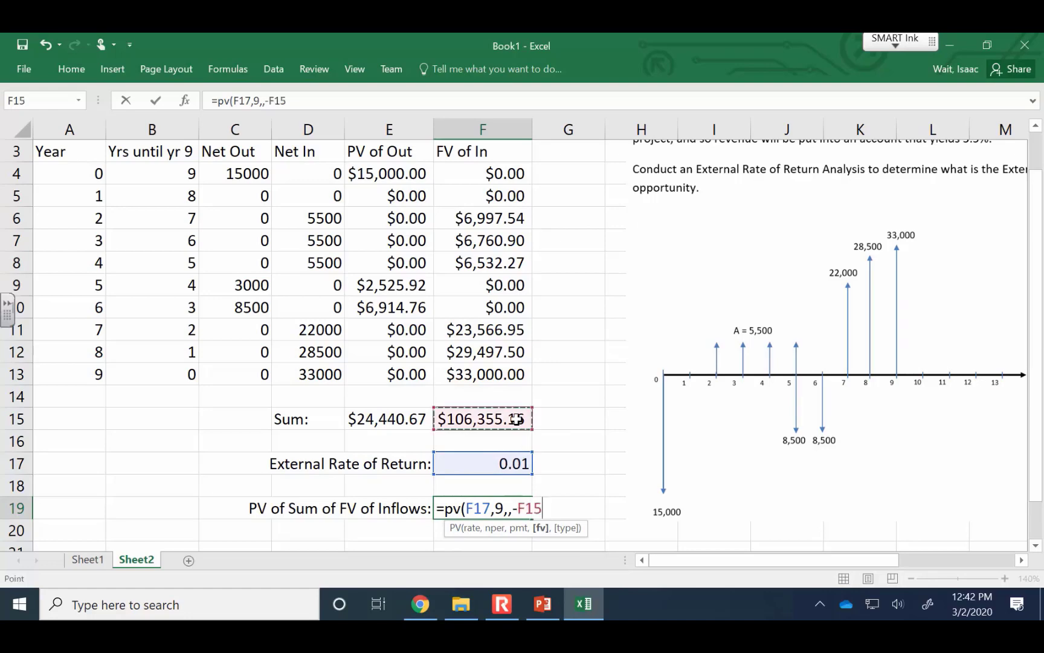
type(")")
key("Return")
key("Up")
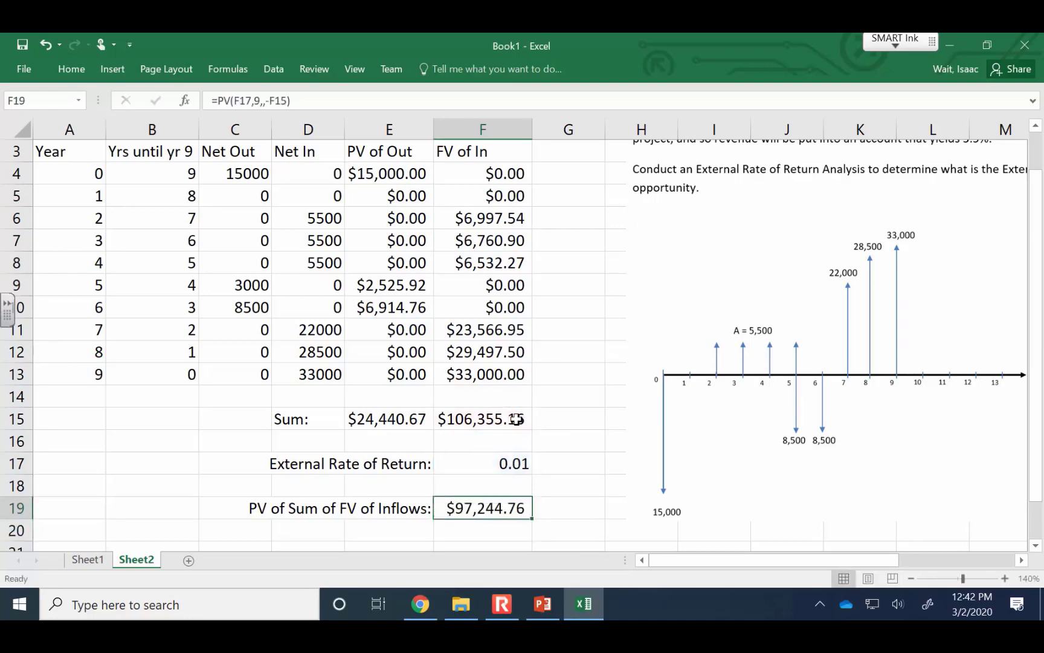
Try 0.02 as the External Rate of Return in F17
left_click(456, 461)
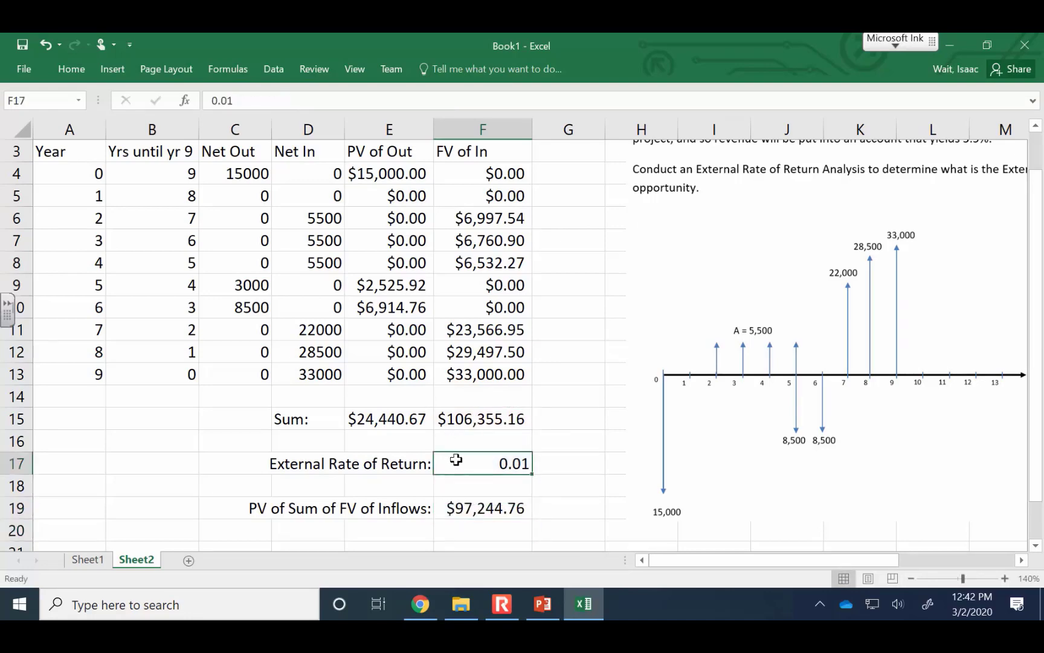
type(".02")
key("Return")
type(".")
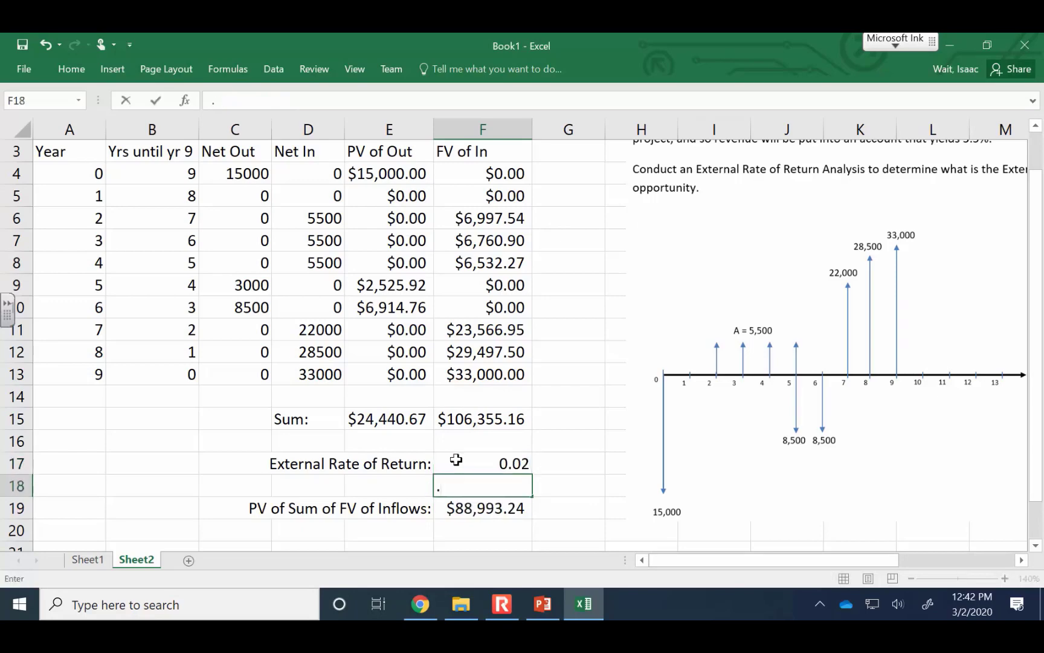
type("1")
key("Return")
key("Up")
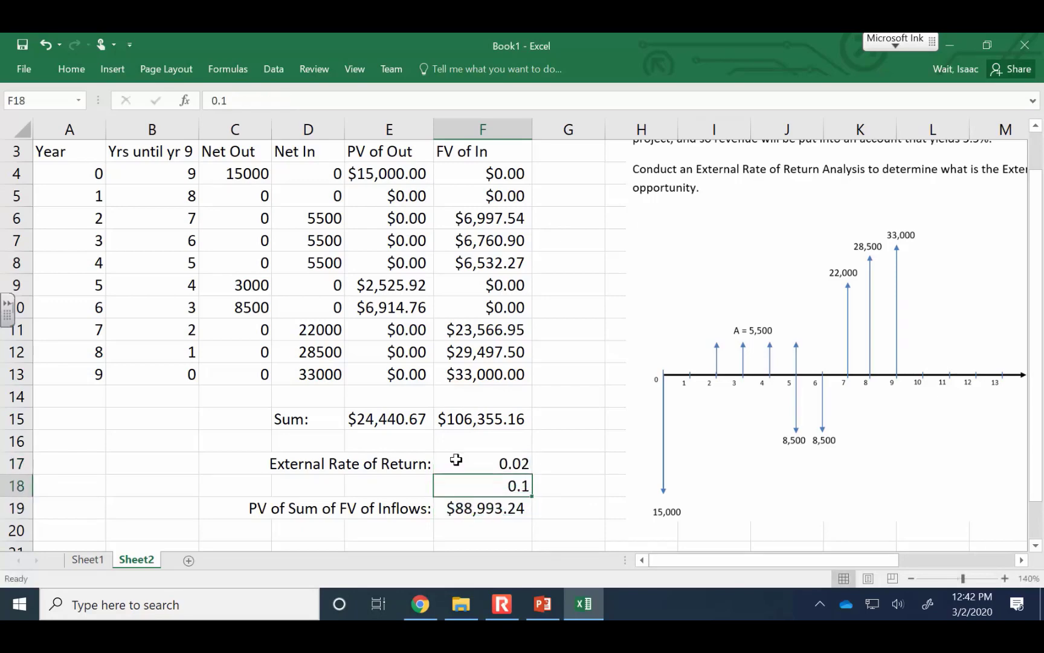
key("Delete")
Try External Rate of Return guesses of 0.1 and 0.15 in F17
left_click(456, 460)
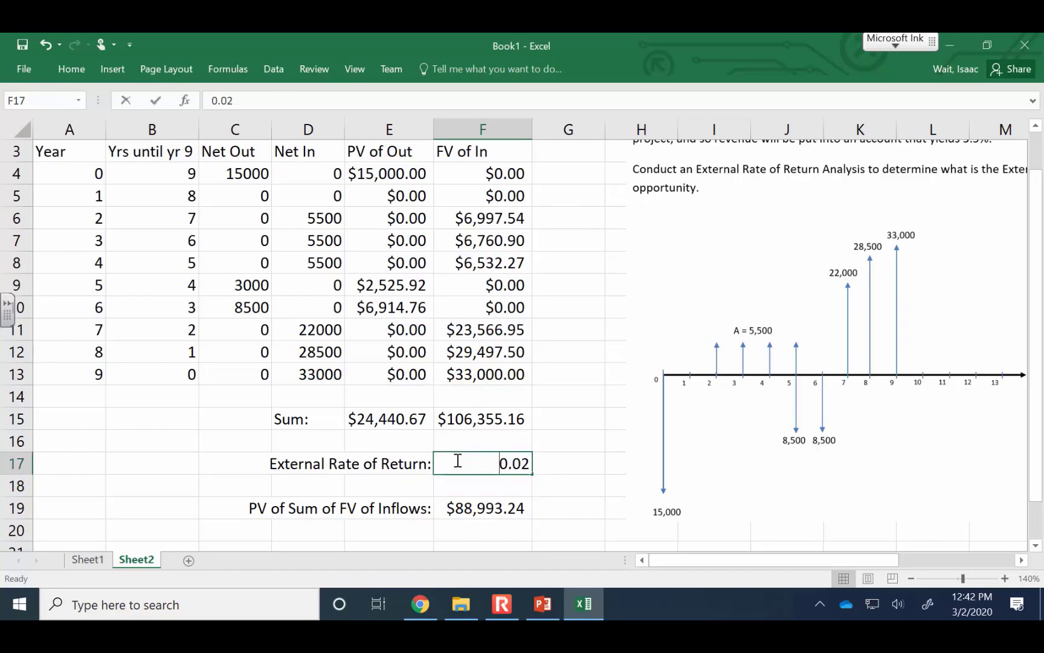
type(".1")
key("Return")
left_click(457, 460)
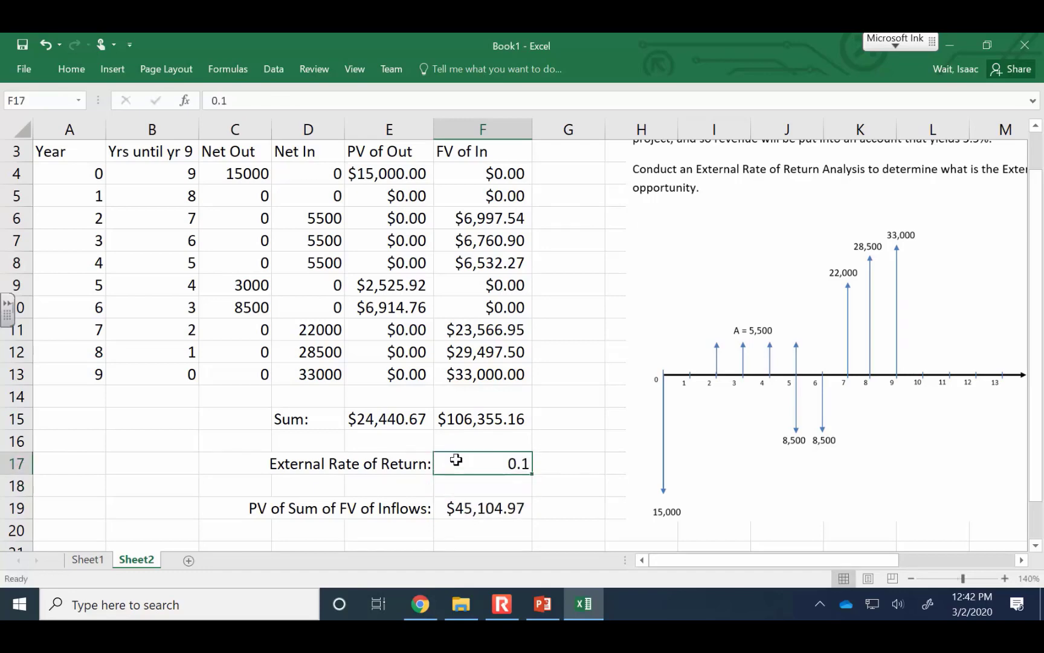
type(".15")
key("Return")
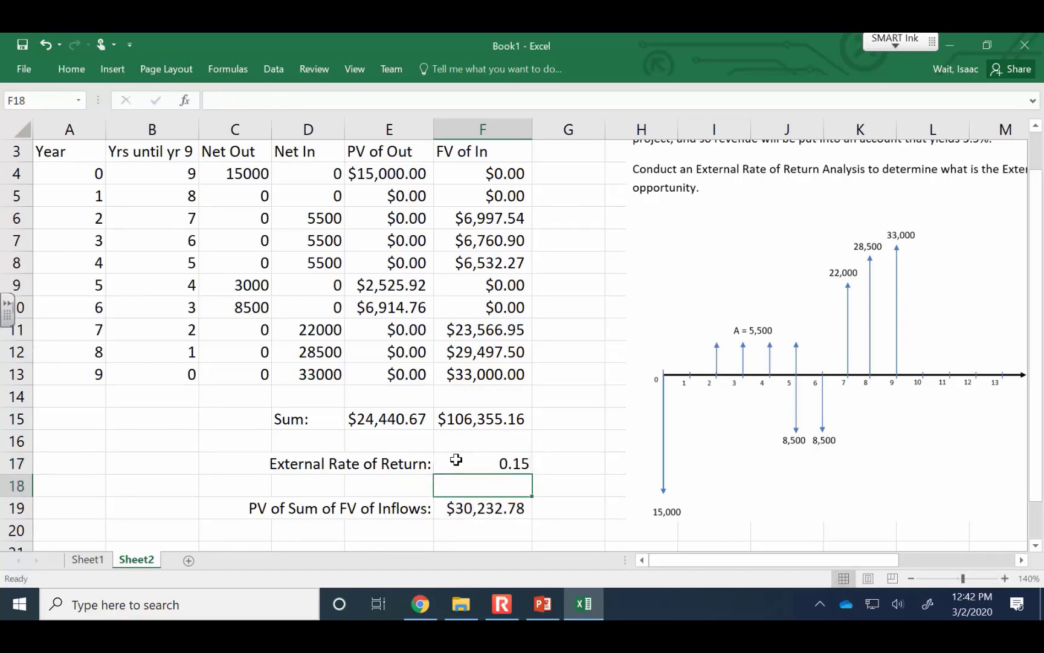
Use Goal Seek to set F19 to 24440.67 by changing the External Rate of Return in F17
left_click(457, 460)
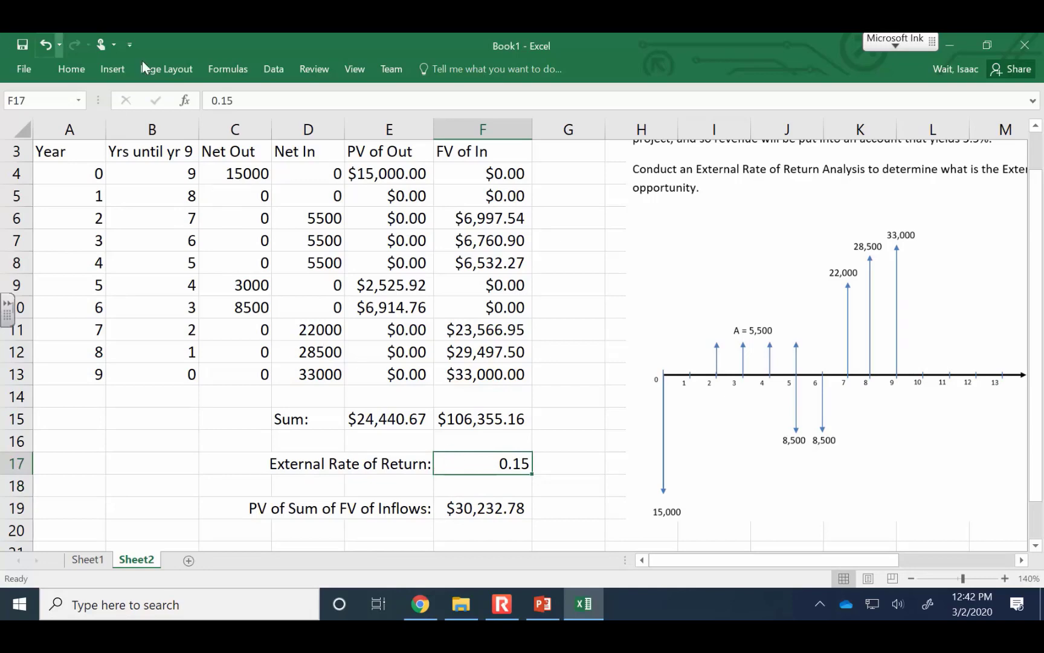
left_click(278, 67)
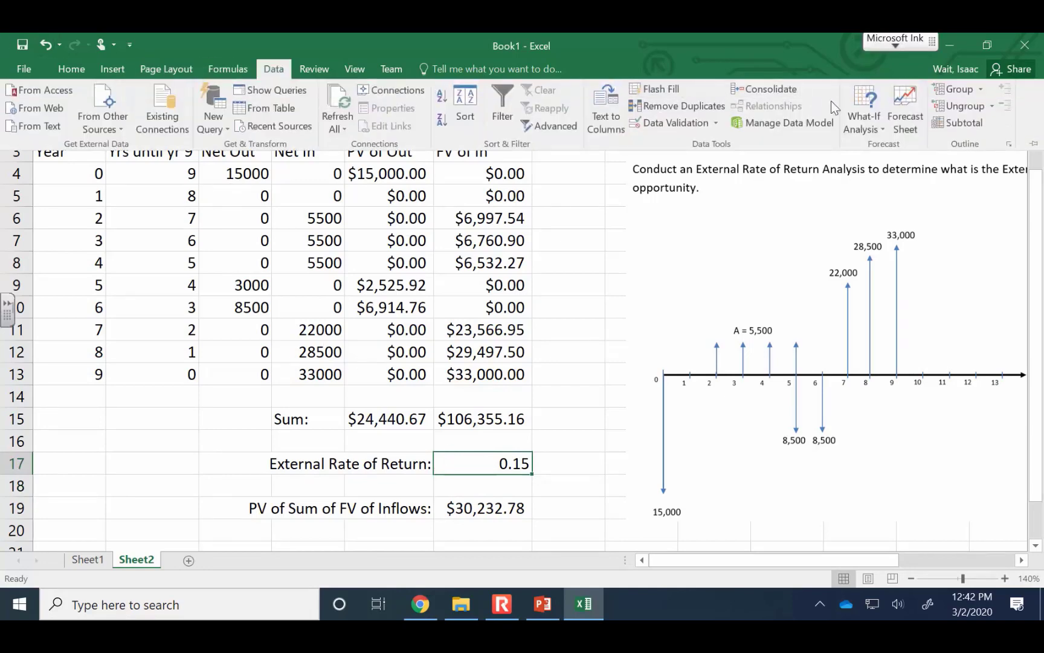
left_click(862, 114)
left_click(953, 165)
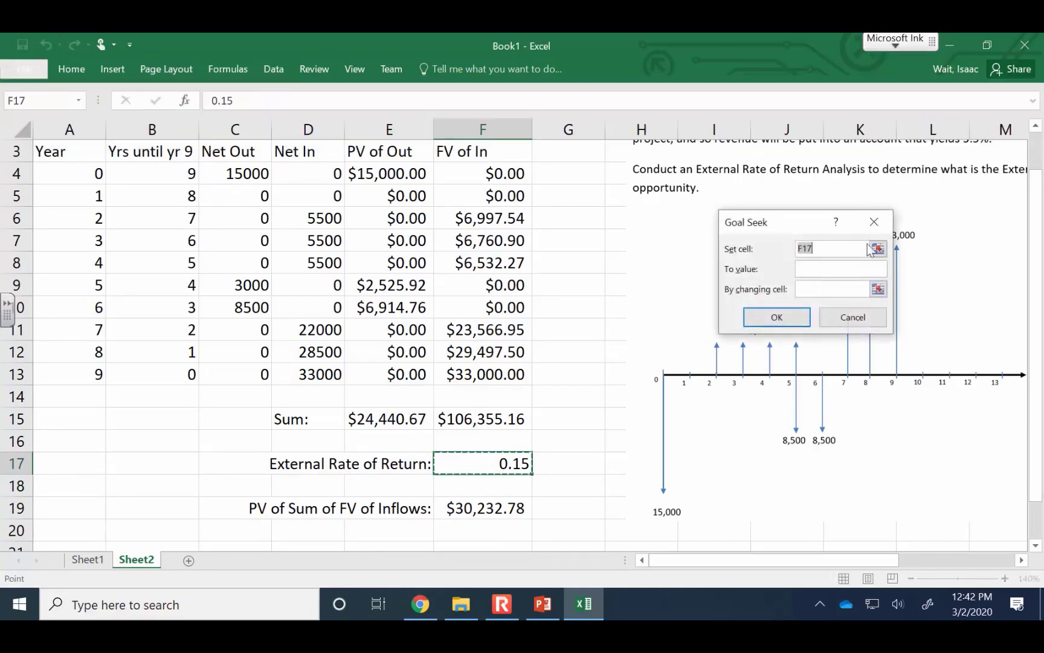
left_click(509, 506)
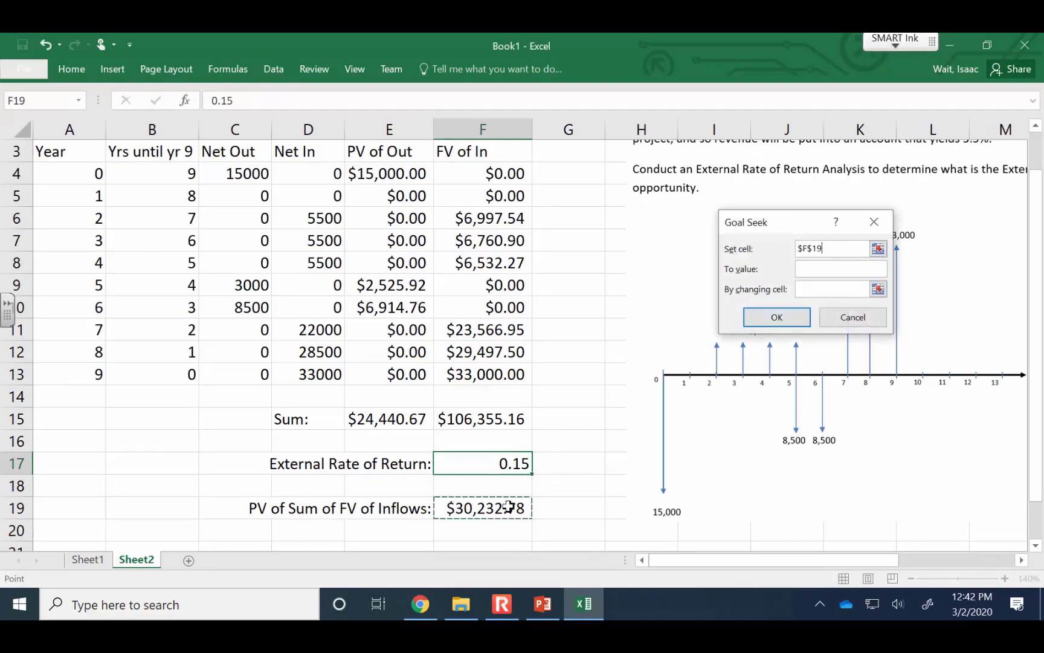
left_click(839, 266)
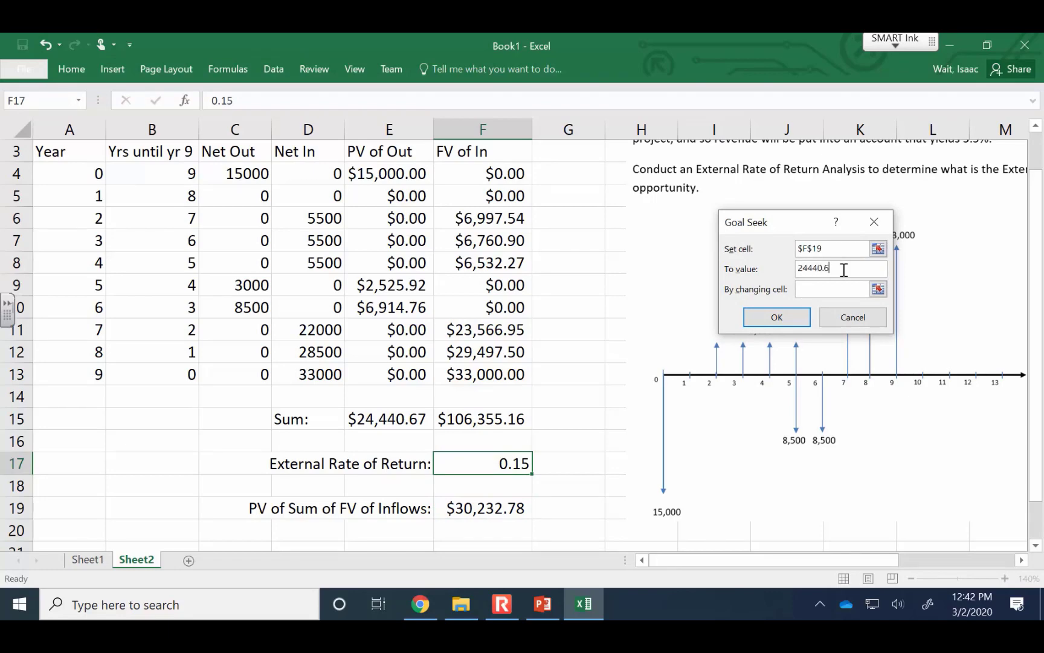
left_click(878, 289)
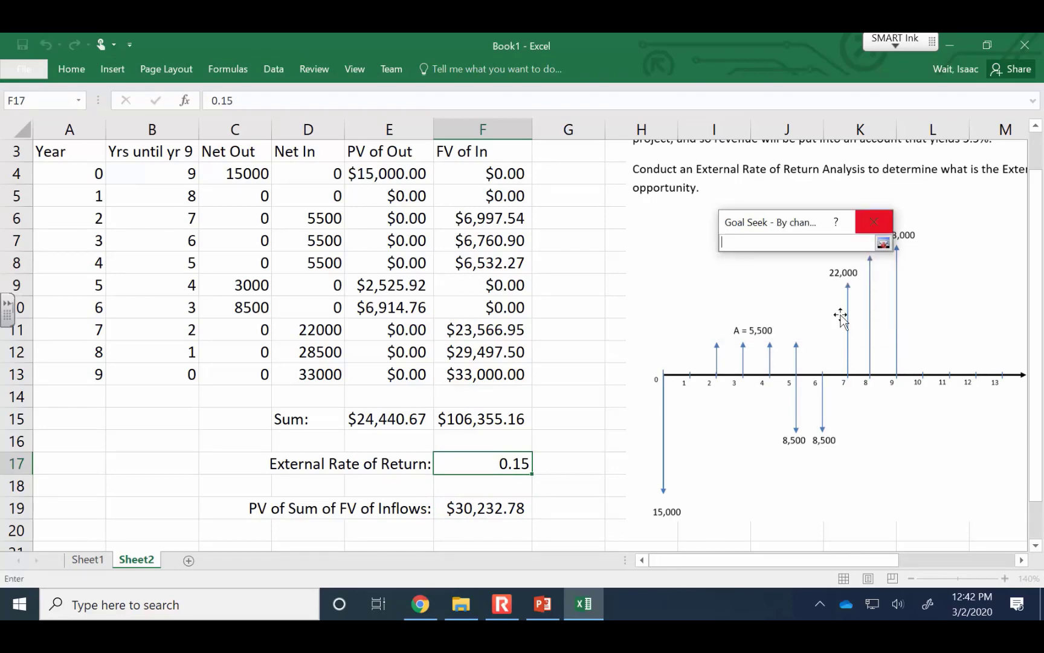
left_click(503, 463)
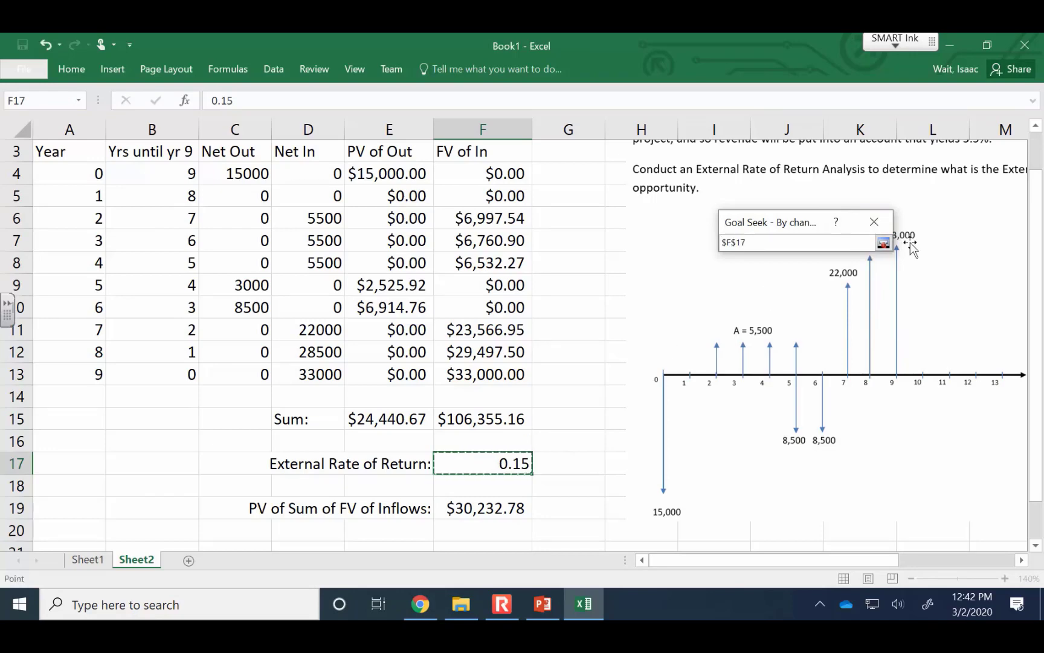
left_click(884, 243)
left_click(766, 321)
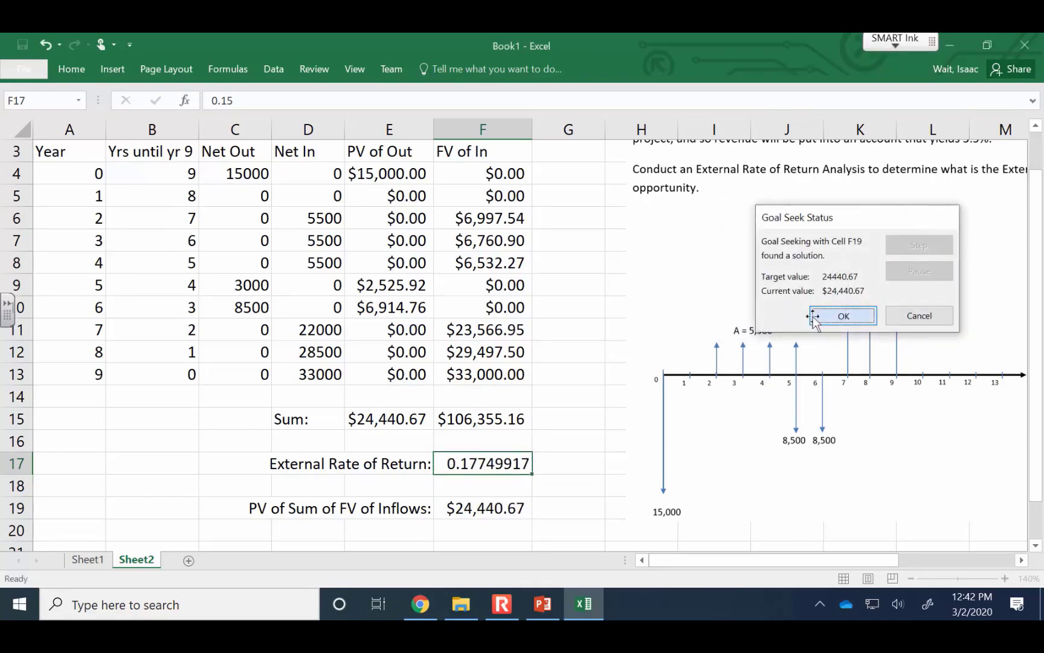
left_click(813, 315)
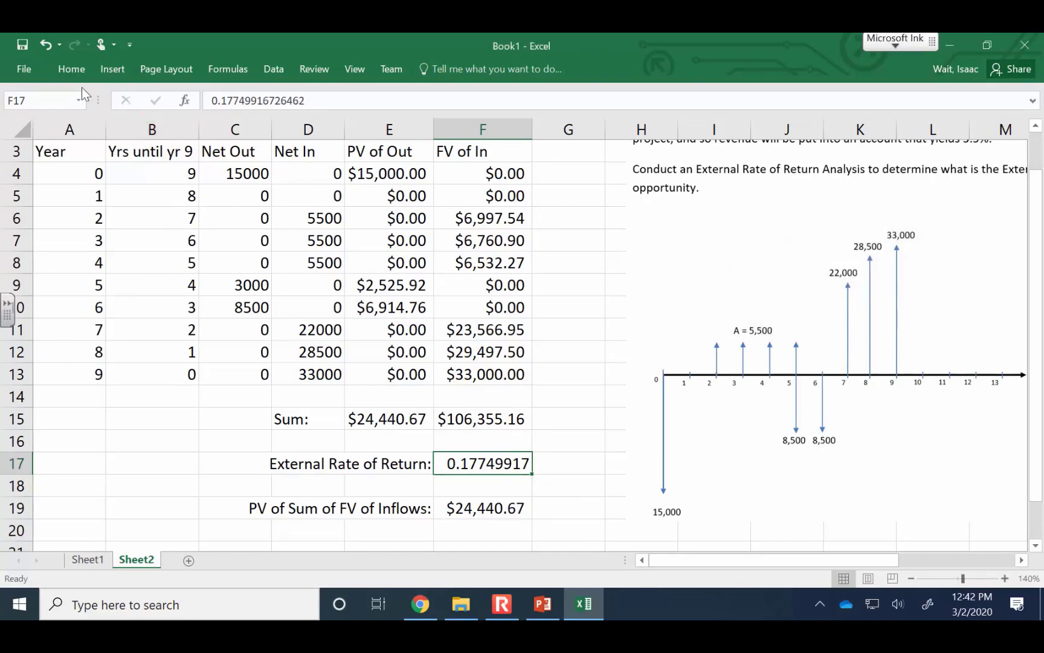
Format the External Rate of Return in F17 to four decimal places and centre it
left_click(72, 68)
left_click(547, 119)
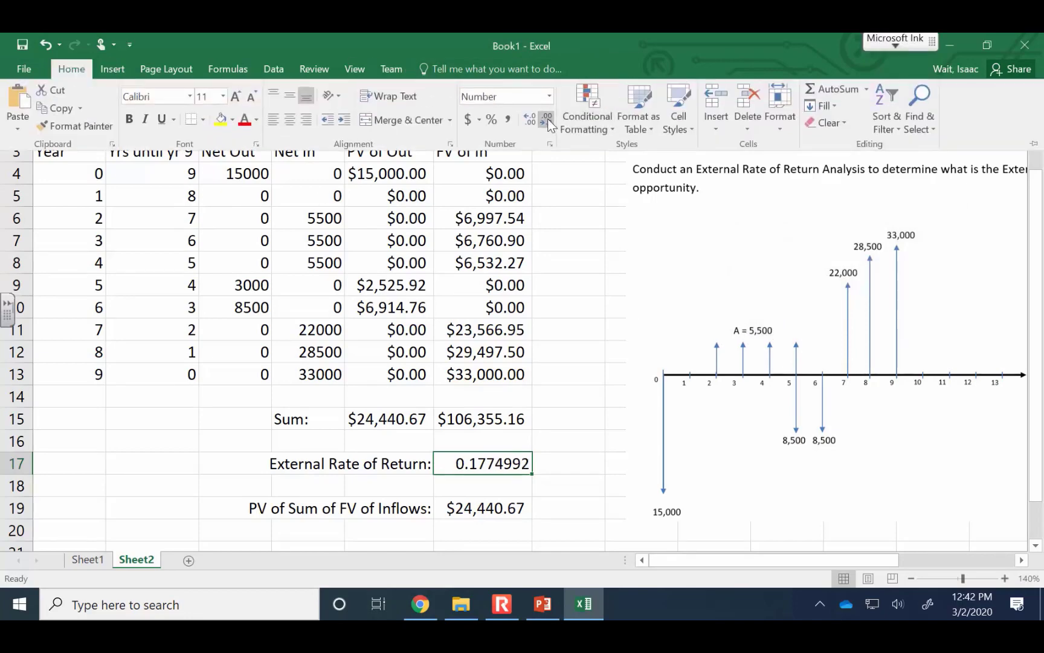
left_click(547, 119)
left_click(547, 119)
left_click(547, 119)
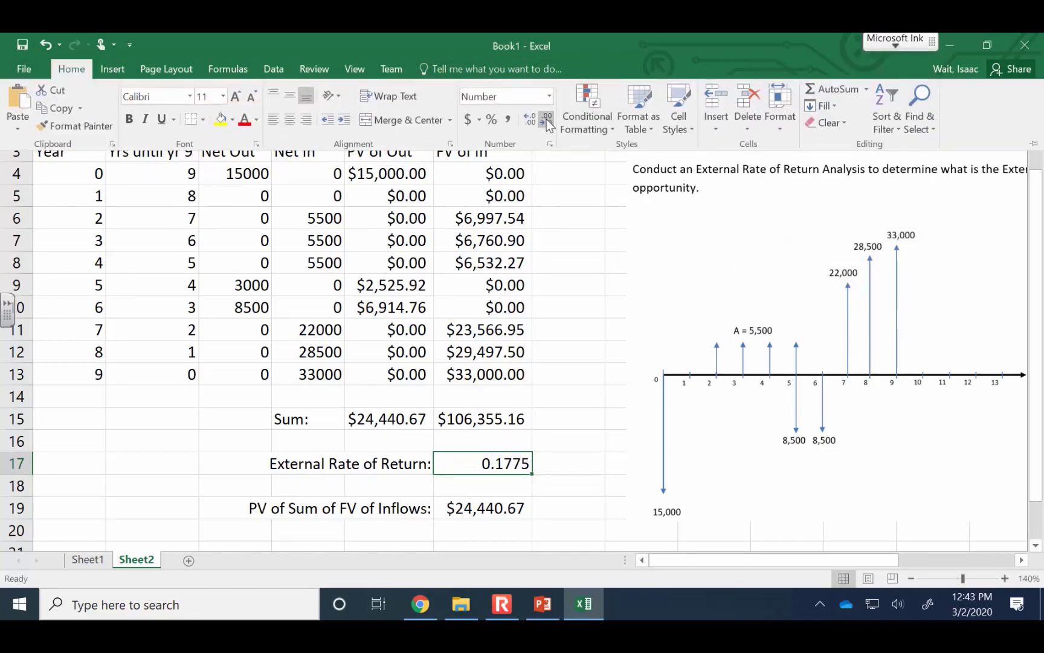
left_click(291, 120)
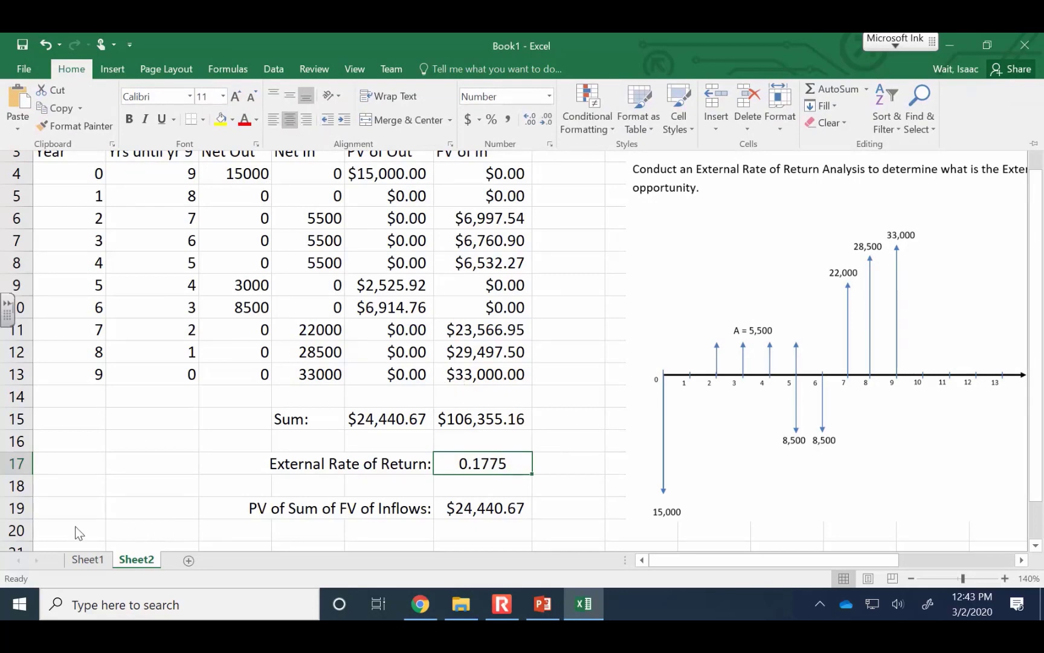
Enter "Conclusion: the external rate of return is 17.75%." in A20
left_click(46, 528)
type("Conclu")
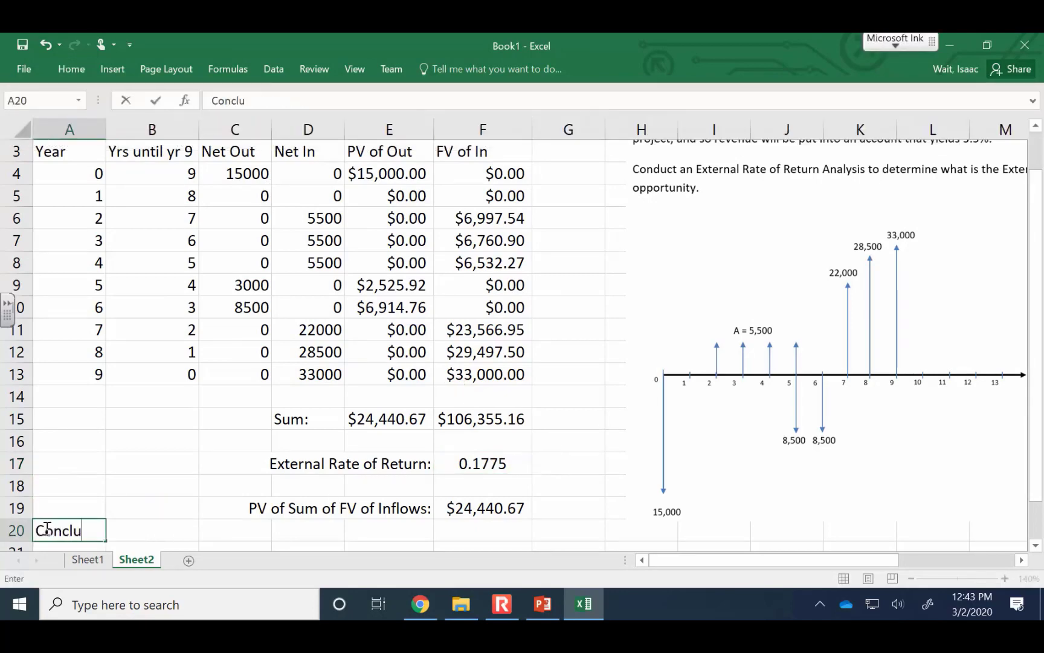
type("sion: the ")
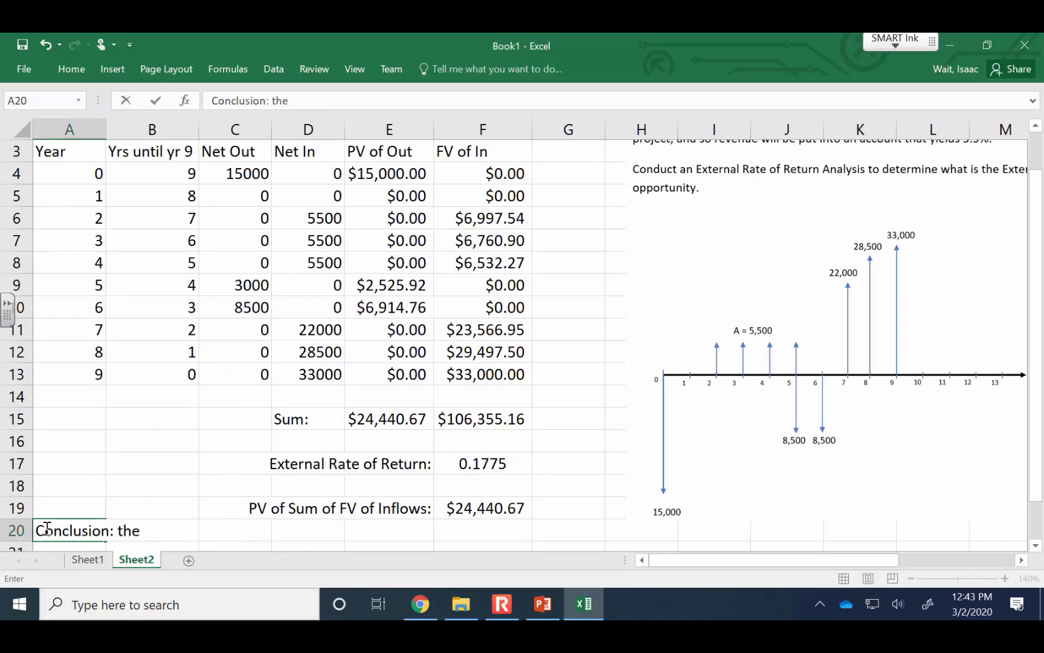
type("external rate ")
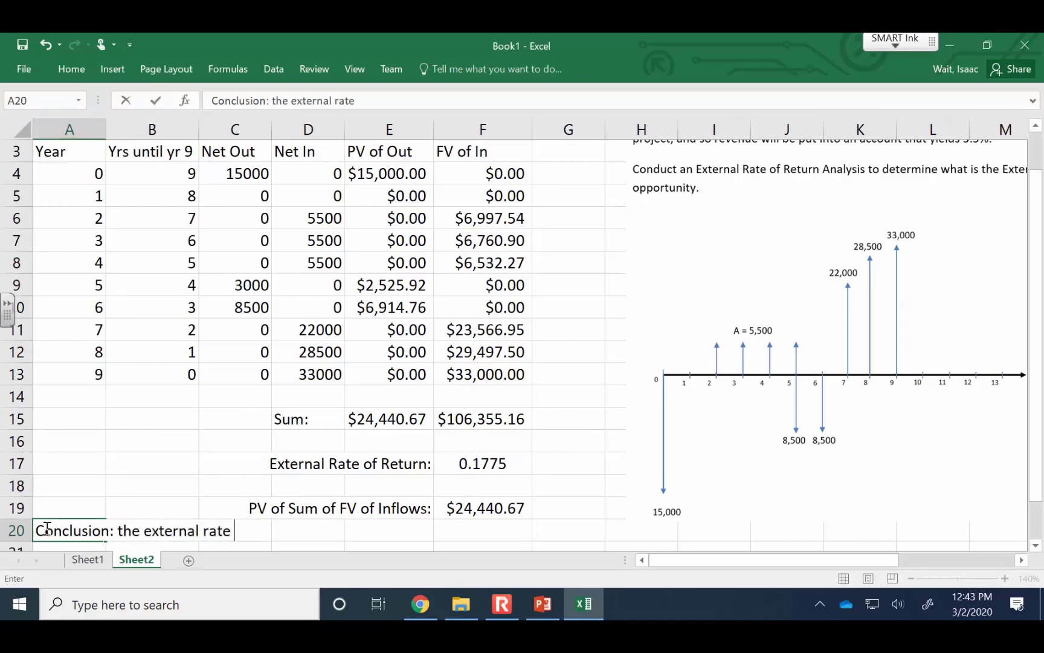
type("of return is ")
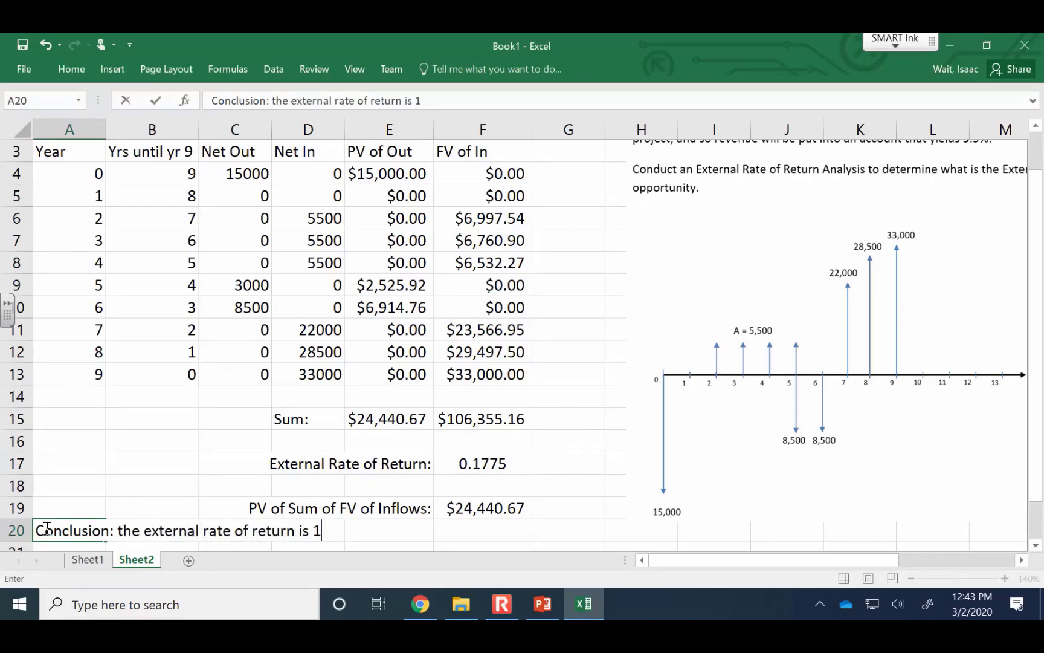
type("17.75%.")
key("Return")
key("Up")
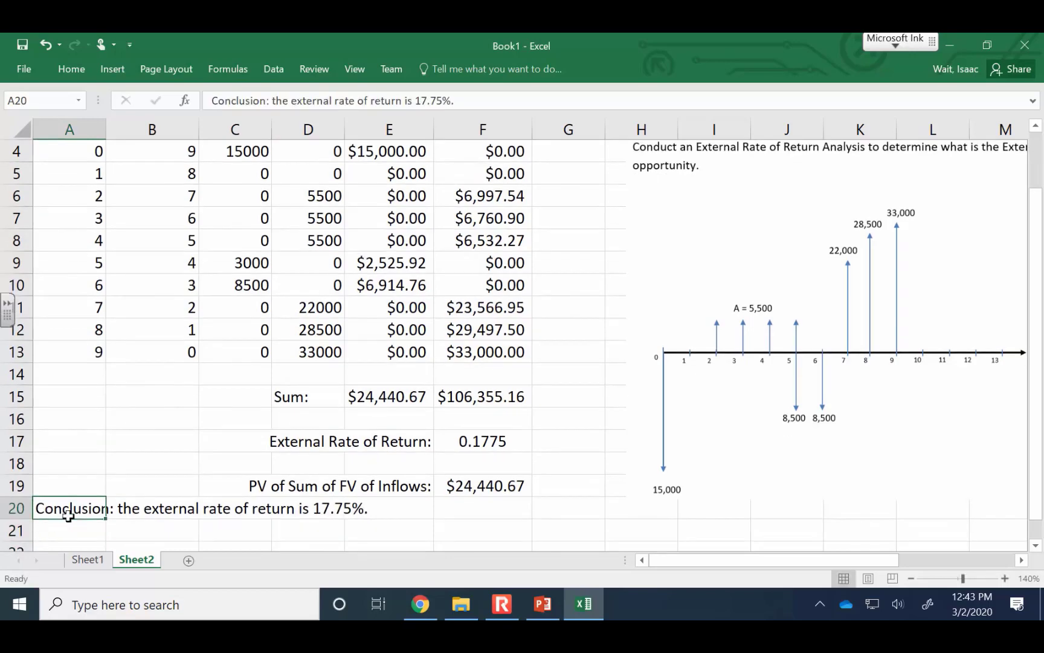
Make the conclusion text in A20 bold and italic
left_click(71, 70)
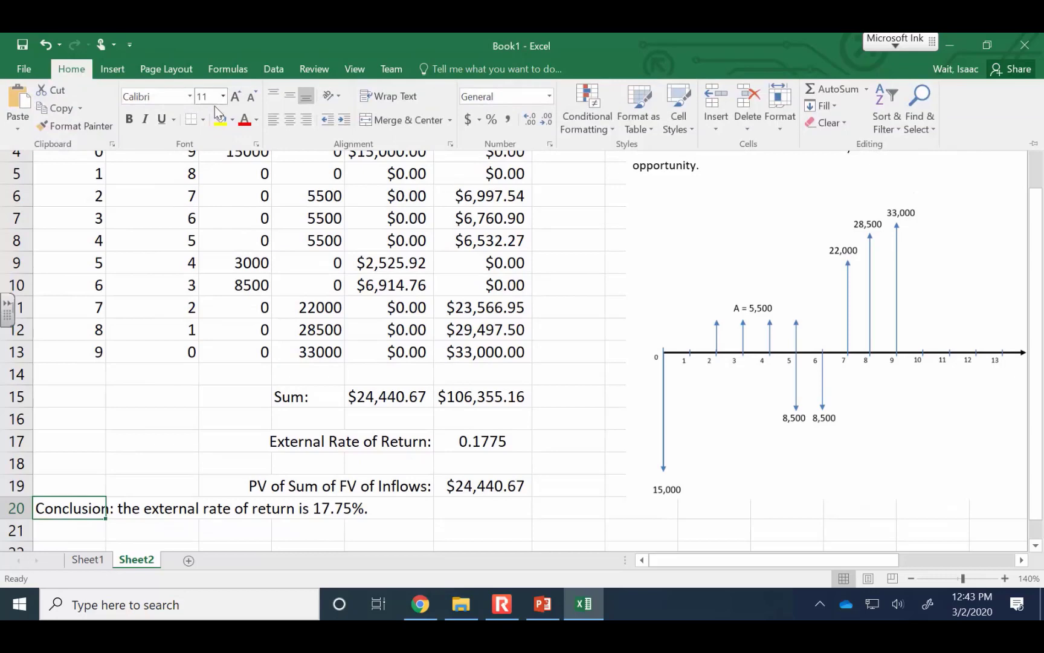
left_click(141, 119)
left_click(128, 119)
left_click(683, 388)
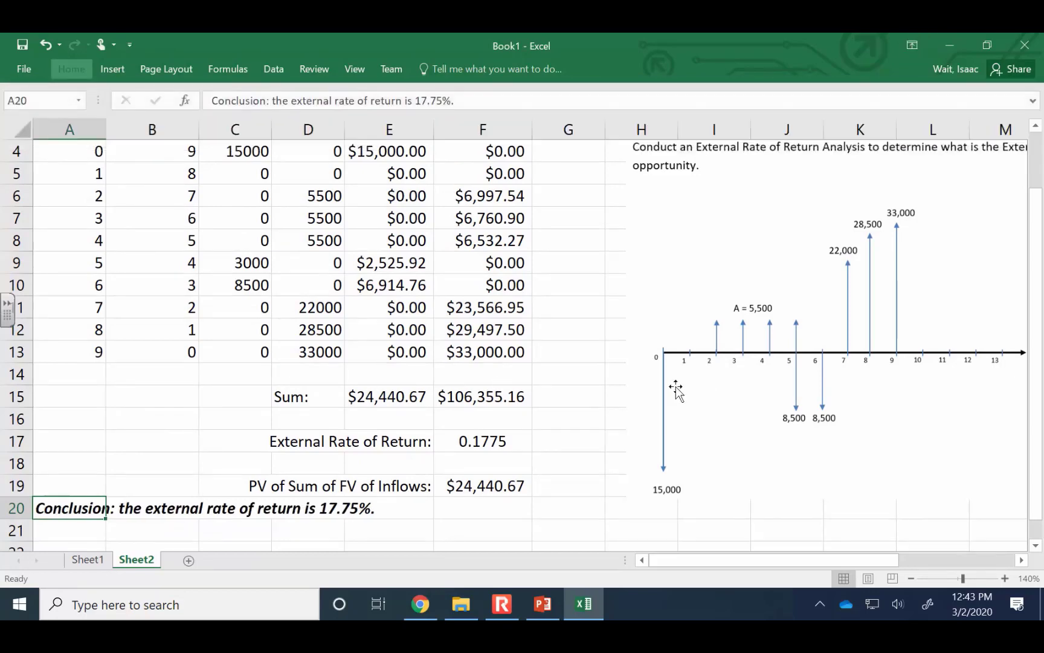
scroll(497, 337, "up", 1)
scroll(497, 337, "down", 1)
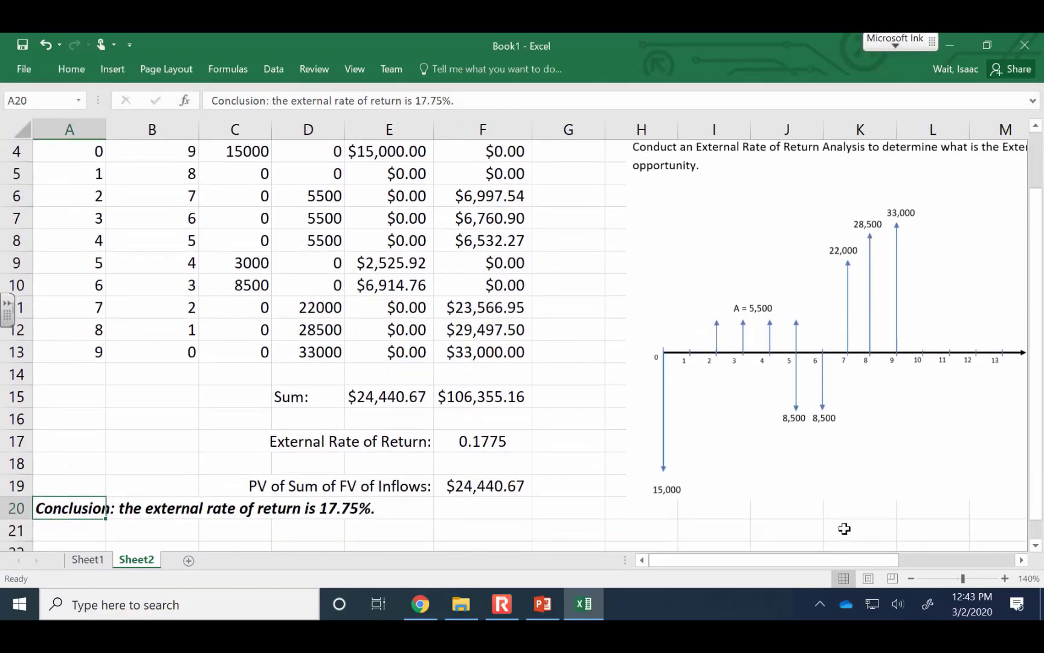
left_click(911, 579)
left_click(911, 579)
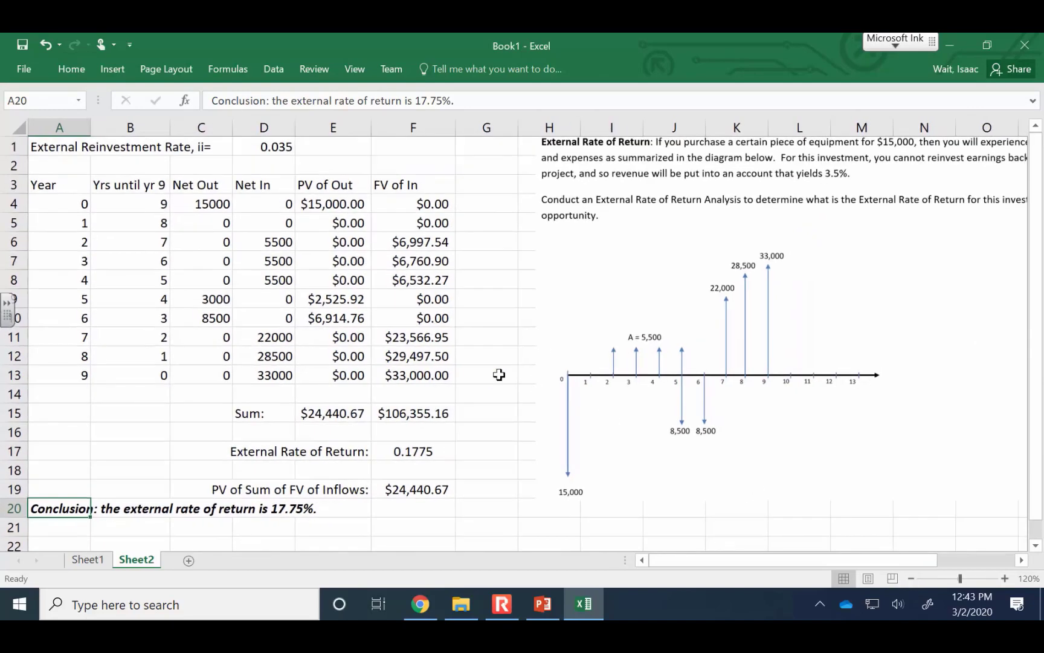
left_click(488, 348)
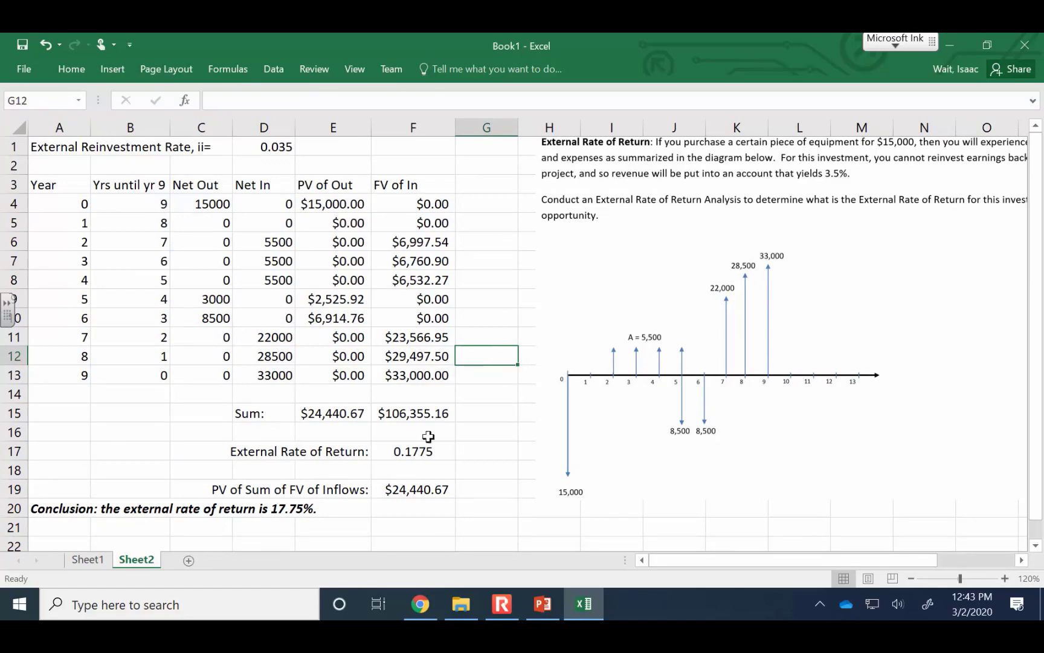
left_click(501, 603)
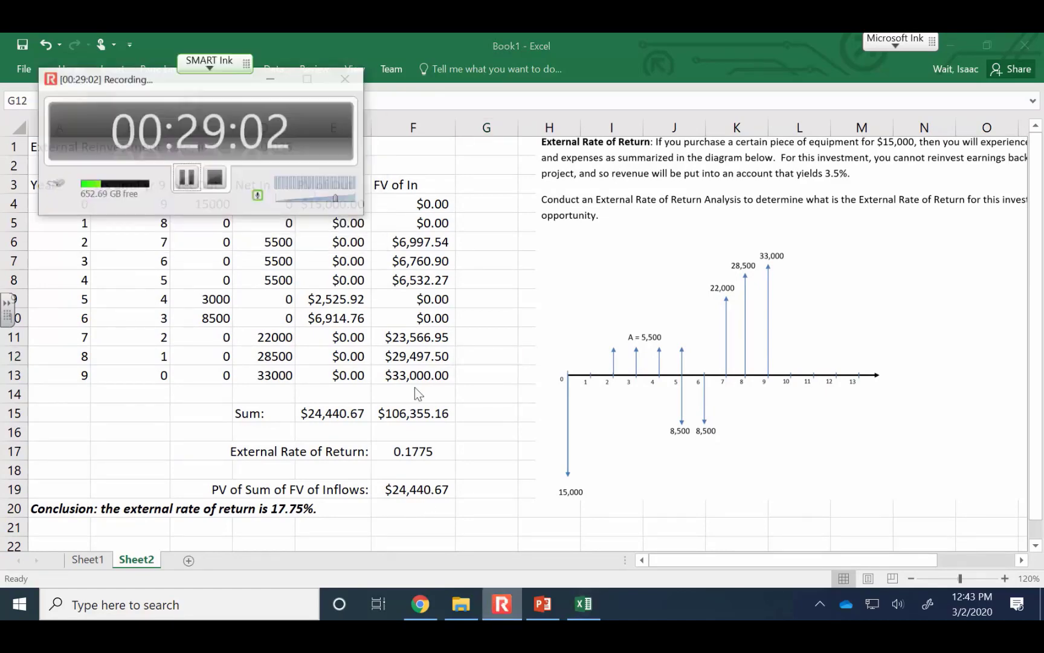
left_click(178, 167)
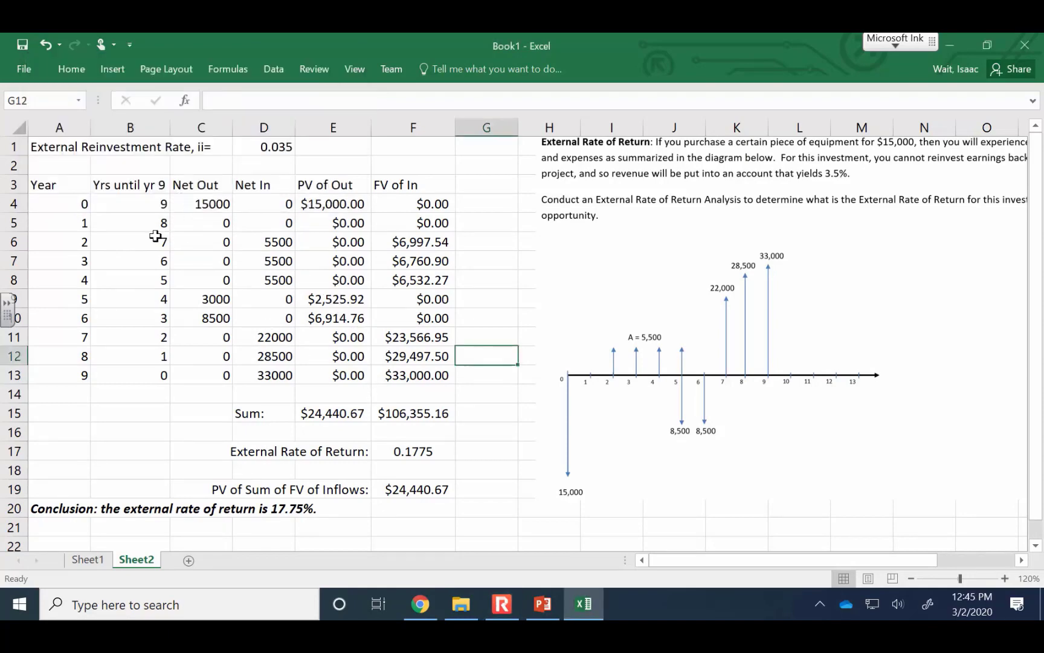
Centre the External Reinvestment Rate value in D1
left_click(57, 150)
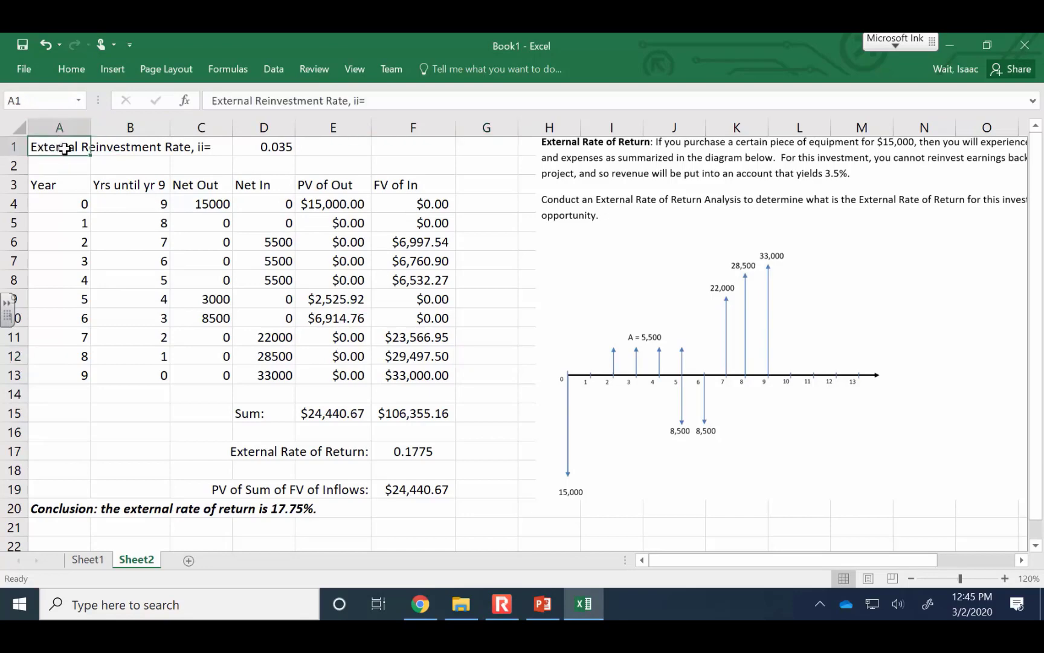
left_click(264, 147)
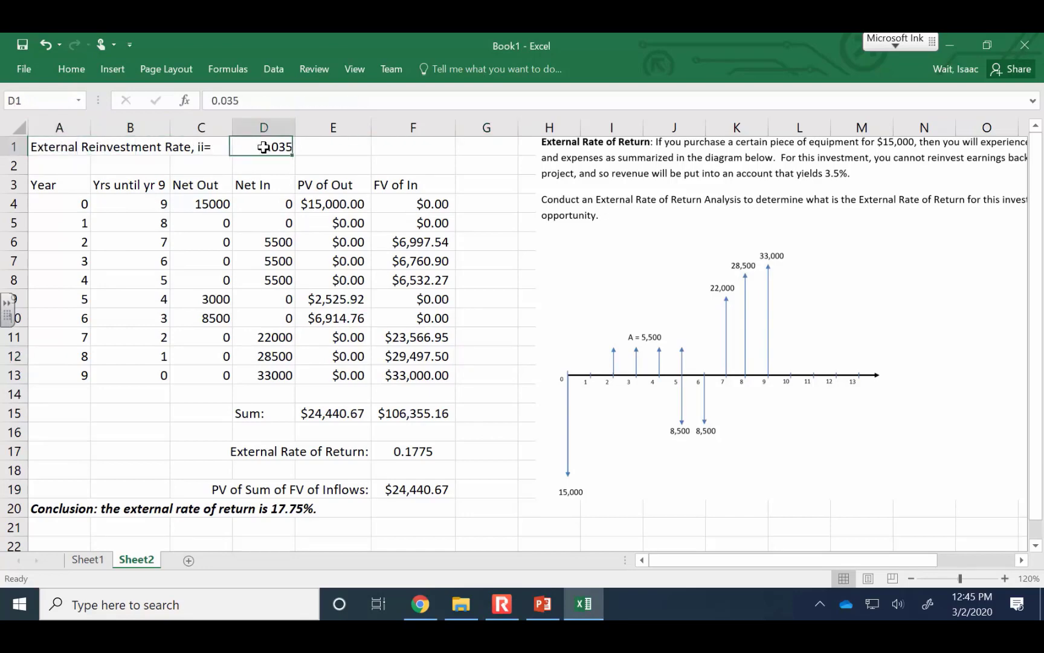
left_click(71, 69)
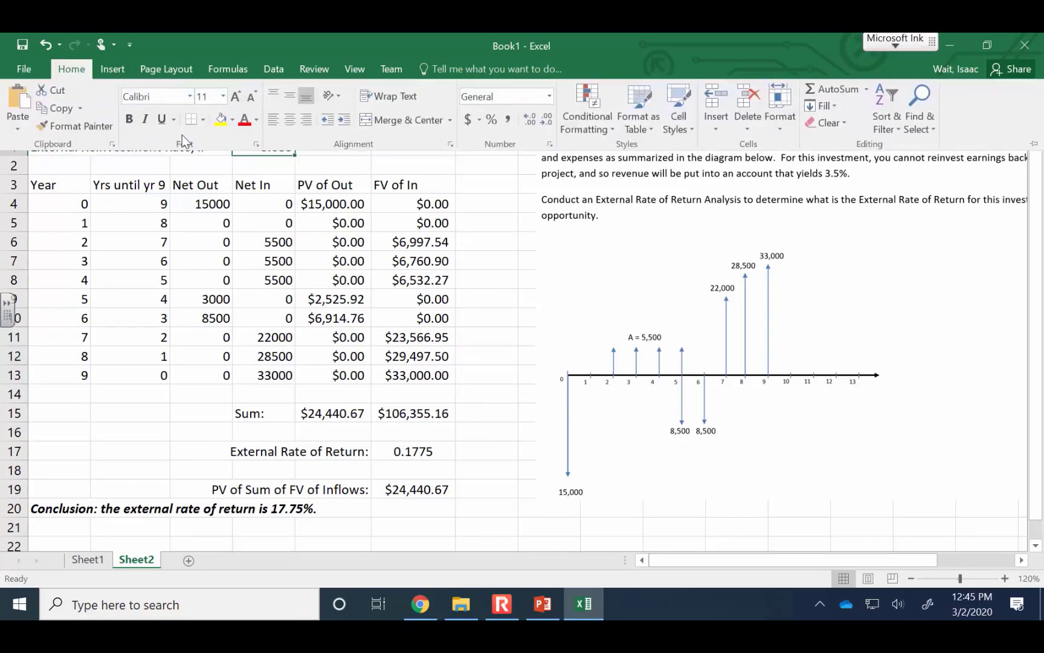
left_click(288, 119)
left_click(266, 178)
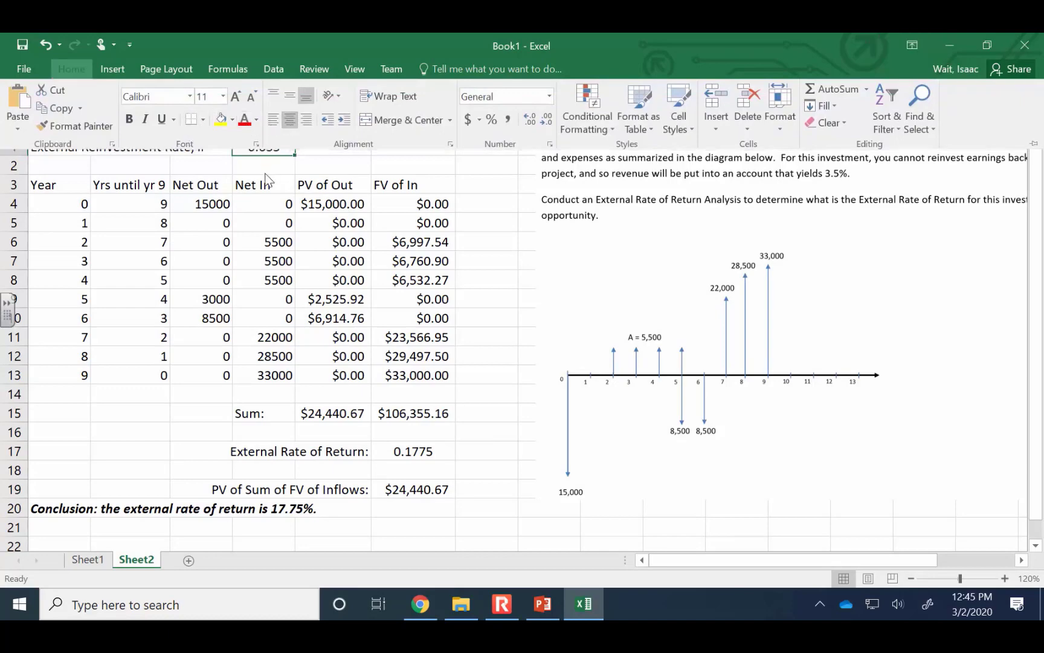
left_click(267, 166)
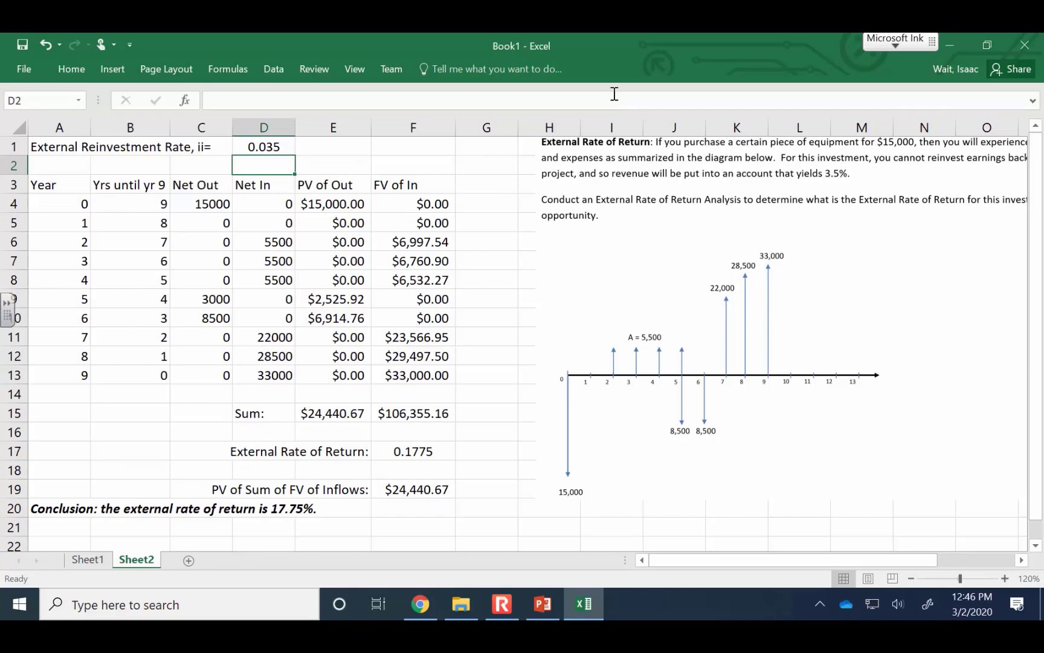
left_click(912, 579)
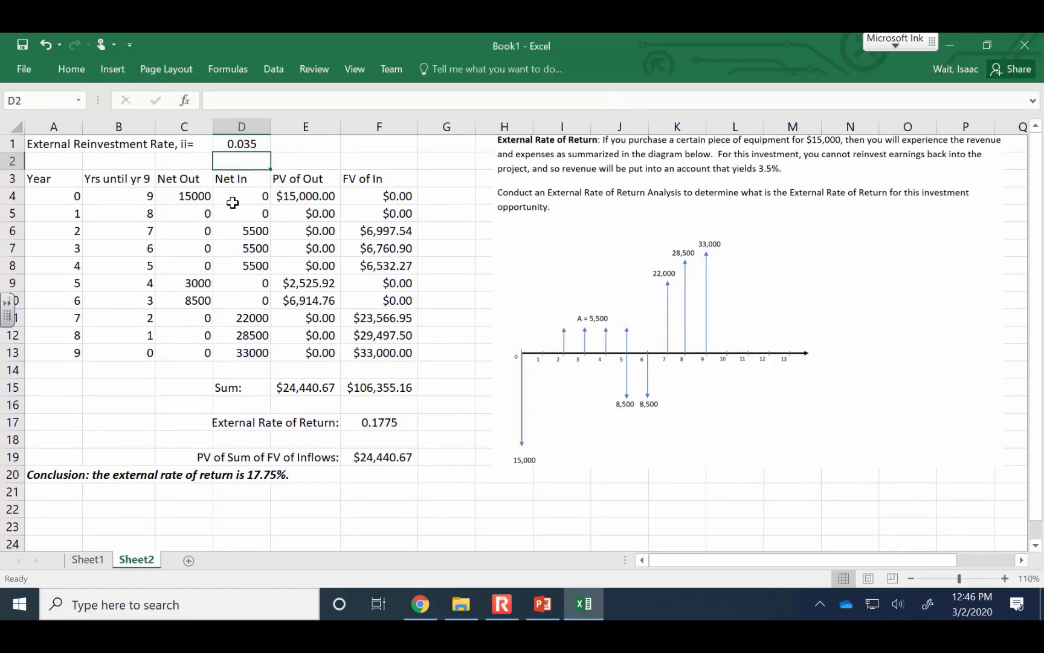
Review the reinvestment rate in D1, the External Rate of Return in F17, the PV formula in F19 and the outflow sum in E15
left_click(242, 142)
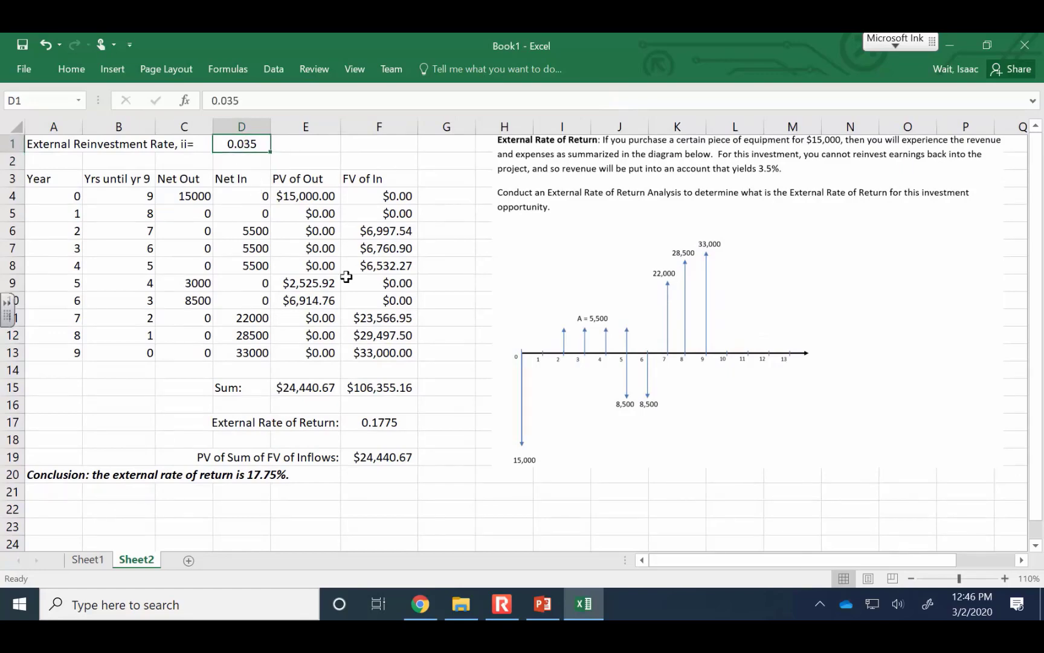
left_click(387, 421)
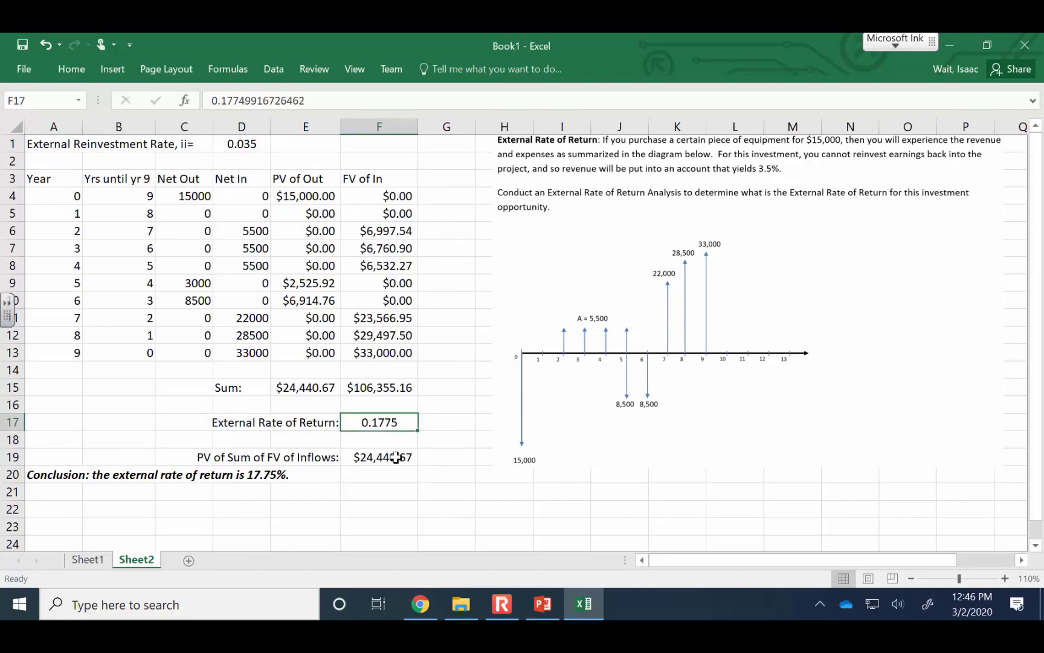
left_click(396, 457)
left_click(335, 100)
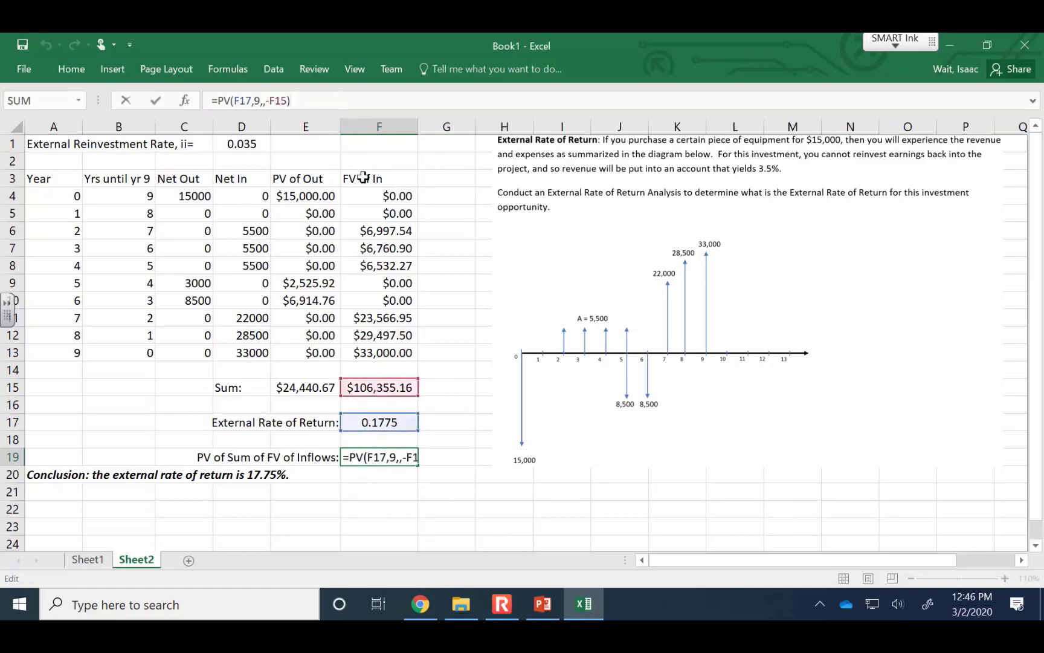
left_click(390, 456)
key("Escape")
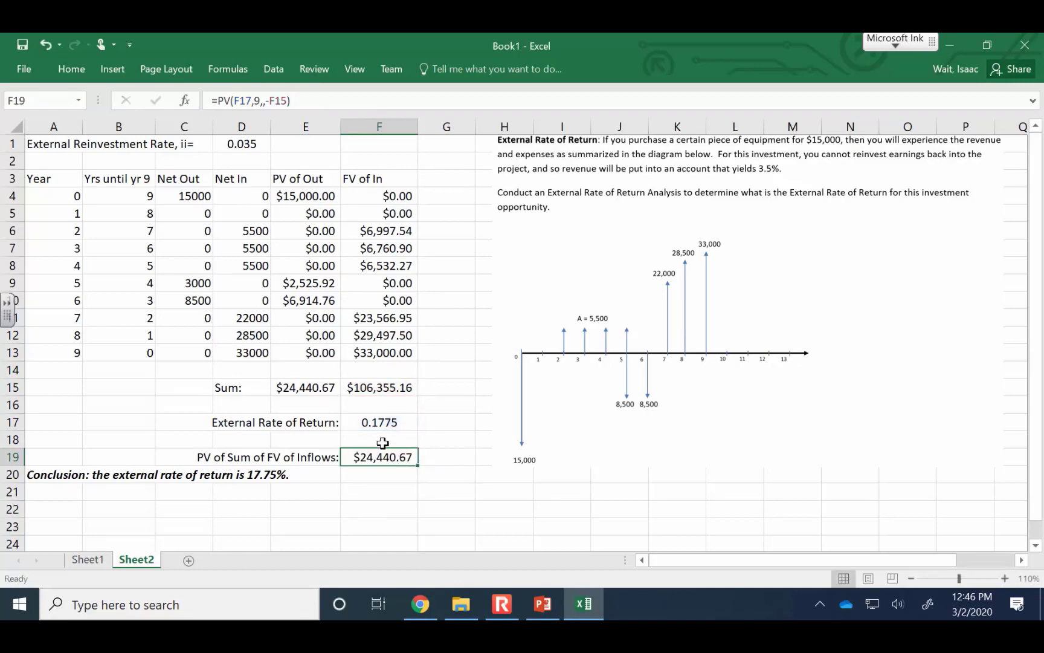
left_click(306, 384)
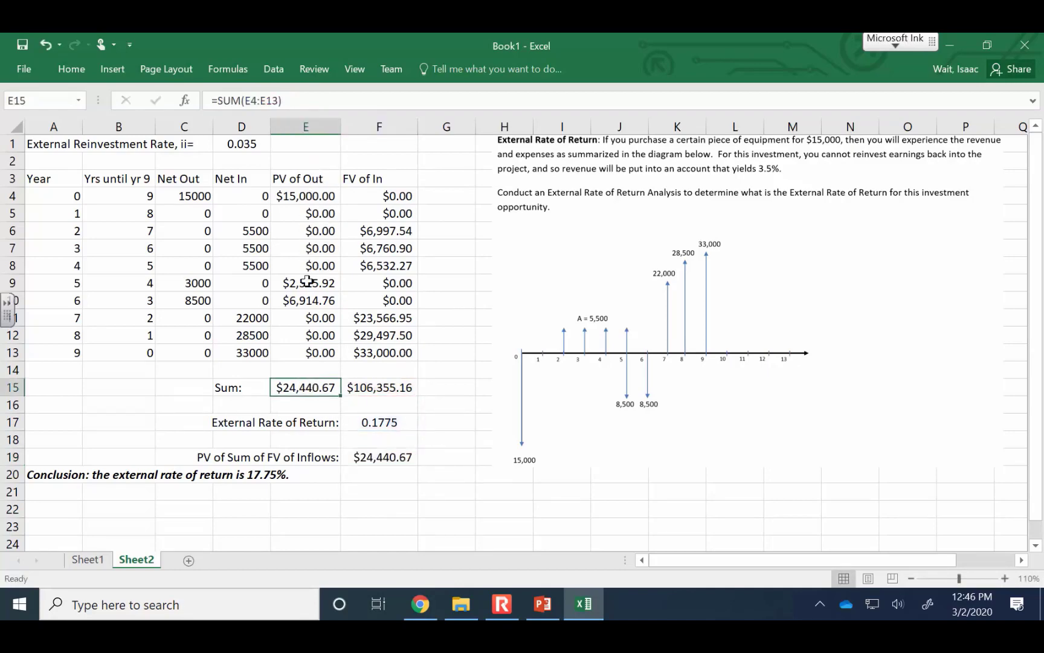
Examine the Net Out and Net In cash flows, the present value and future value sums and the rate in F17, and switch to PowerPoint
left_click(192, 200)
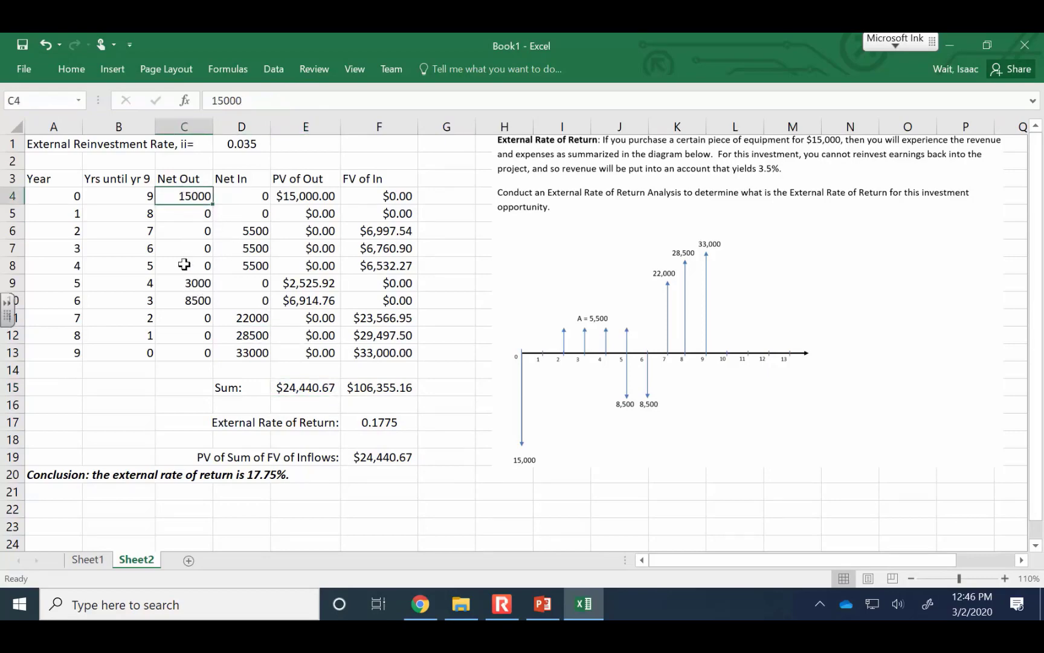
left_click(184, 282)
left_click(194, 202)
left_click(234, 193)
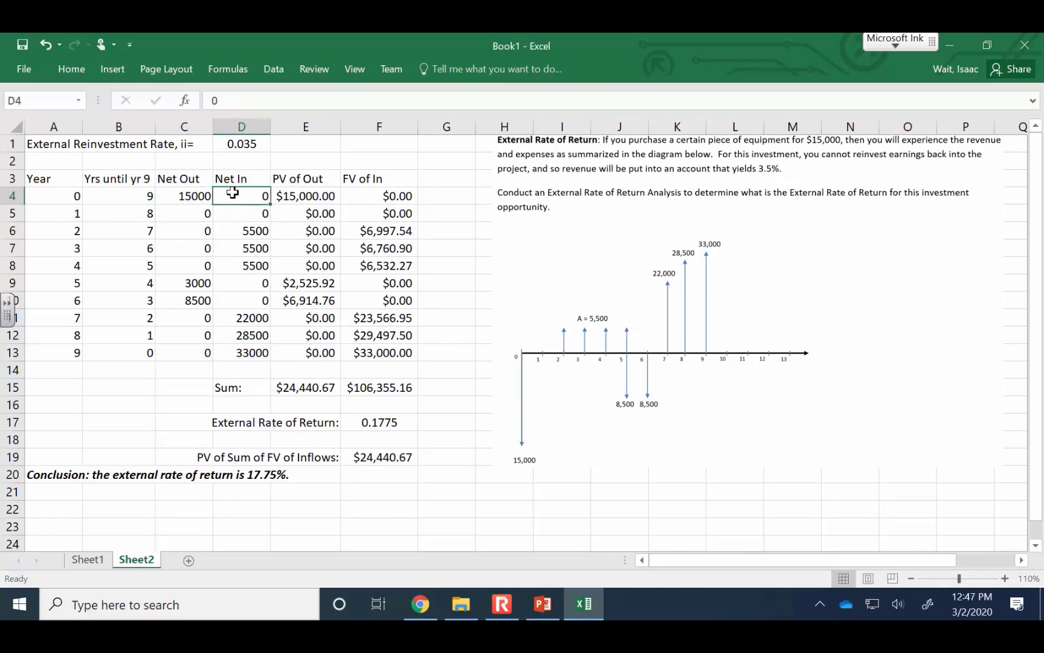
left_click(329, 202)
left_click(295, 384)
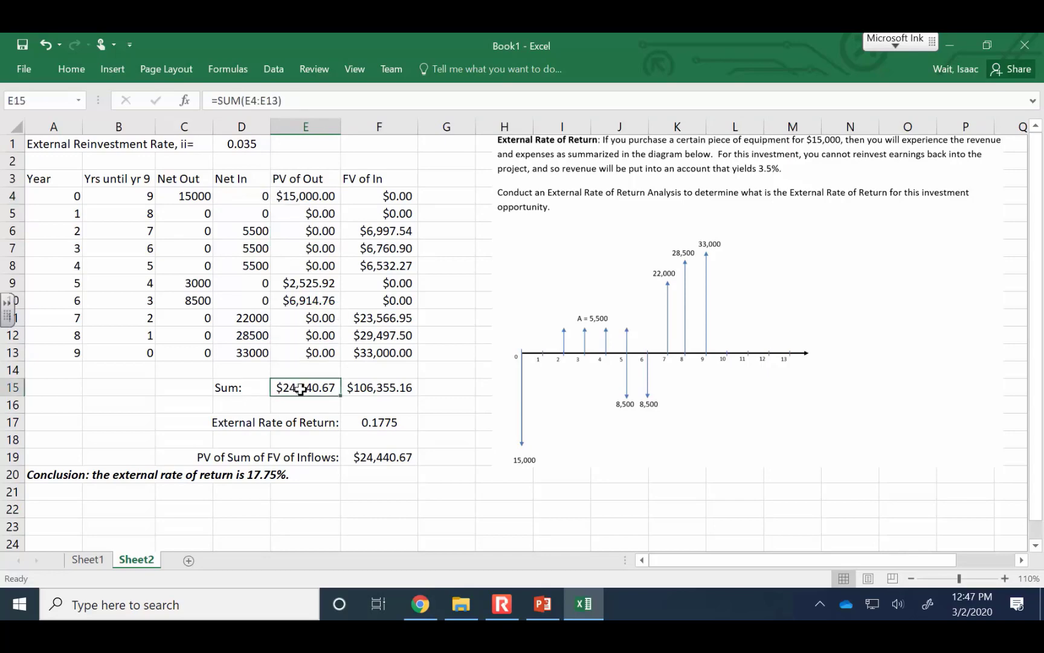
left_click(390, 386)
left_click(322, 391)
left_click(405, 421)
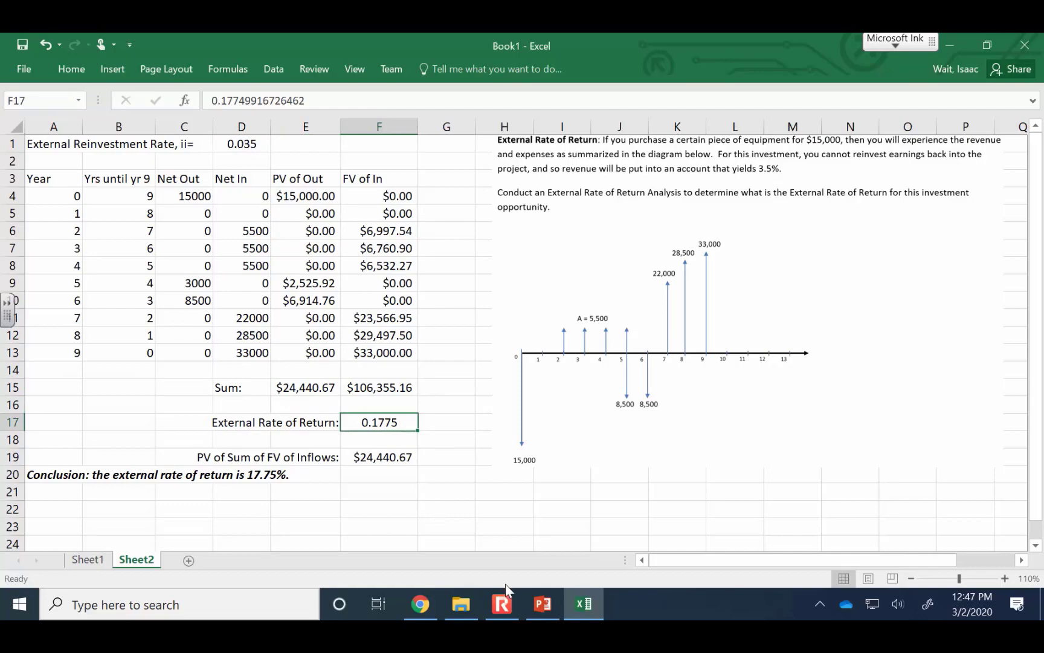
left_click(543, 605)
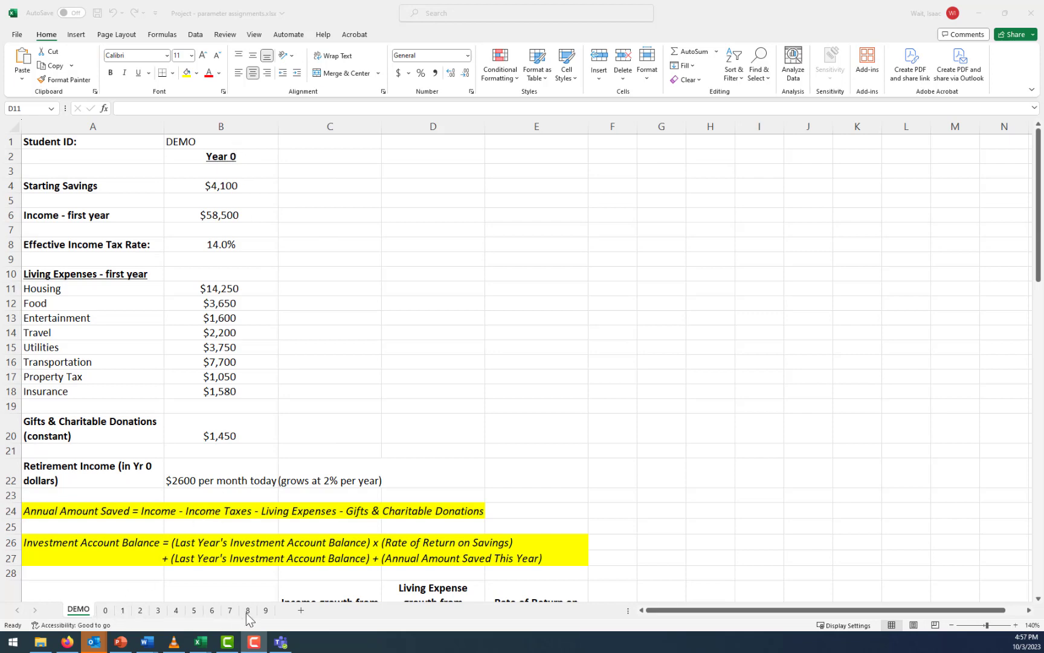
On the DEMO sheet, review the starting savings, first-year income, tax rate, living expenses, charitable donations and retirement income parameters
left_click(82, 611)
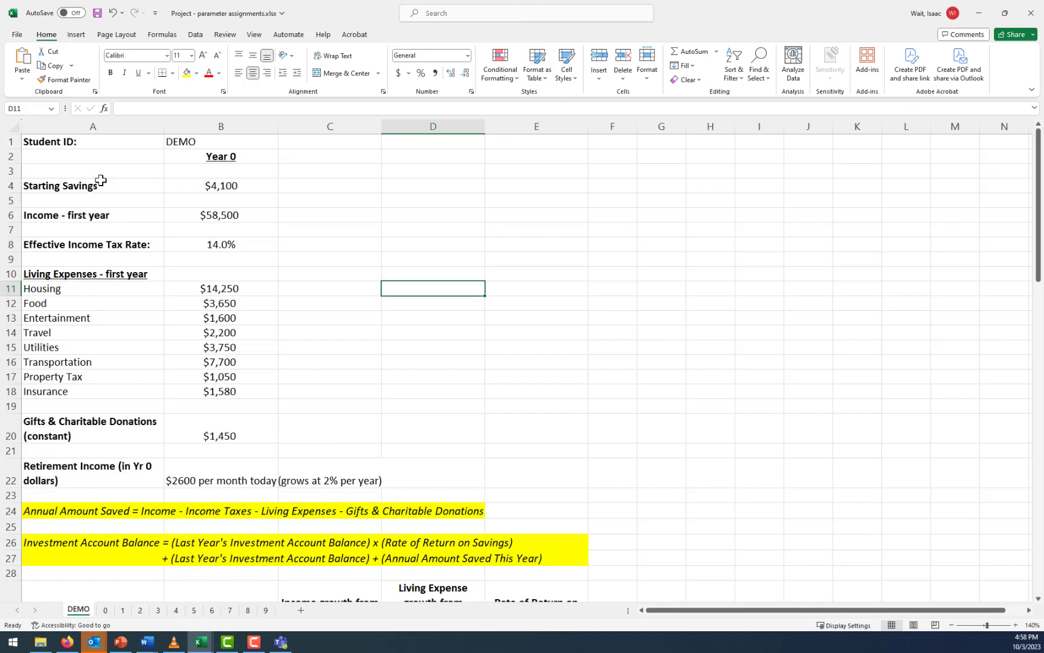
left_click(233, 187)
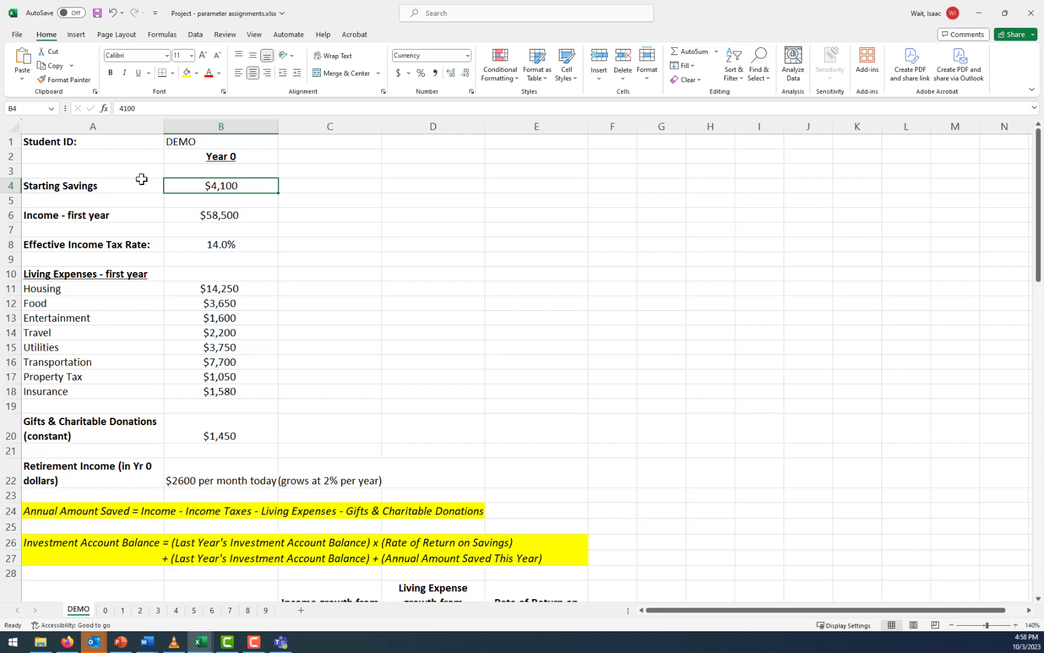
left_click(210, 214)
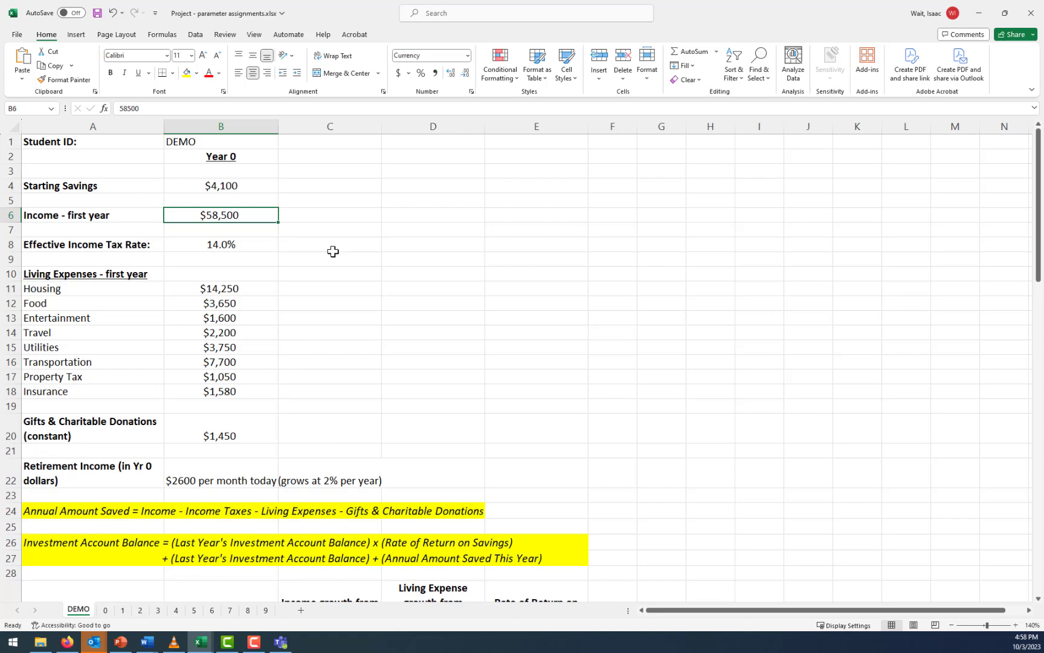
left_click(259, 244)
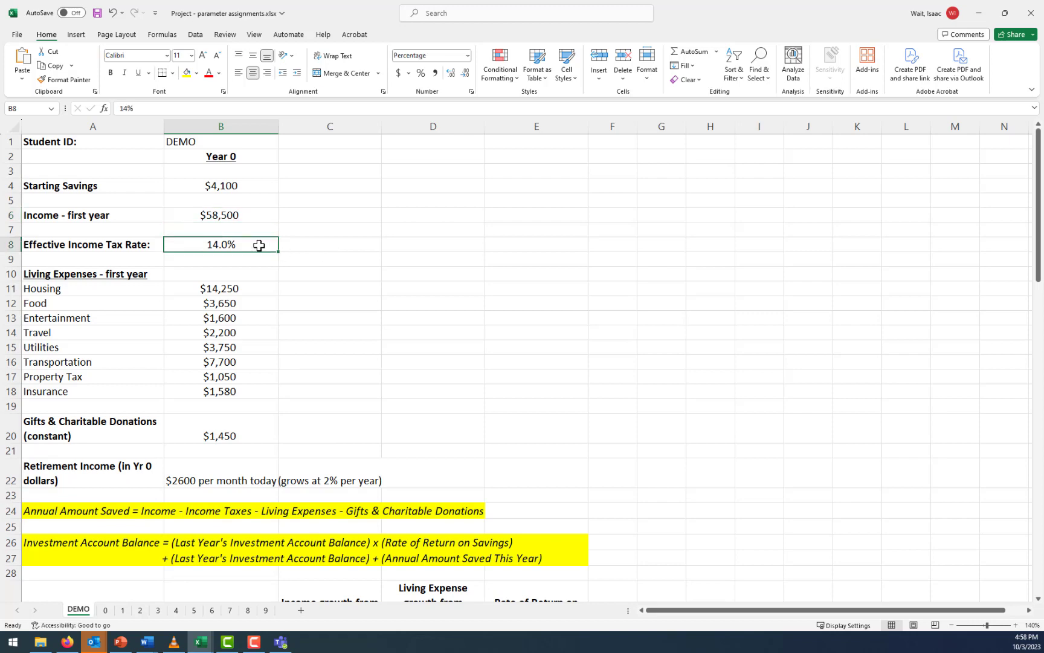
left_click(191, 283)
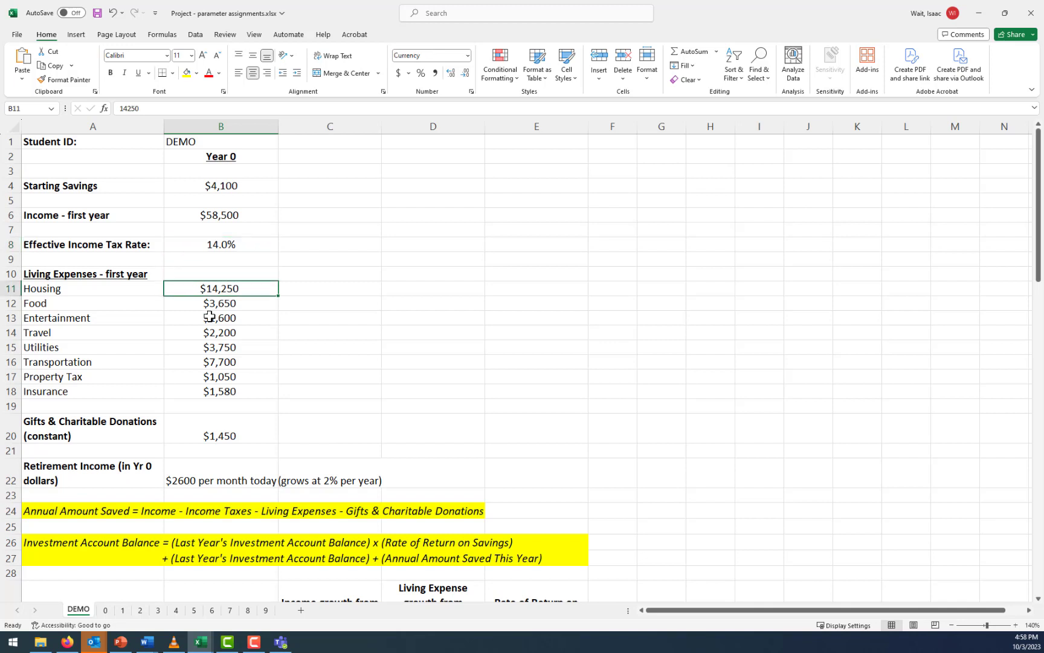
left_click(234, 431)
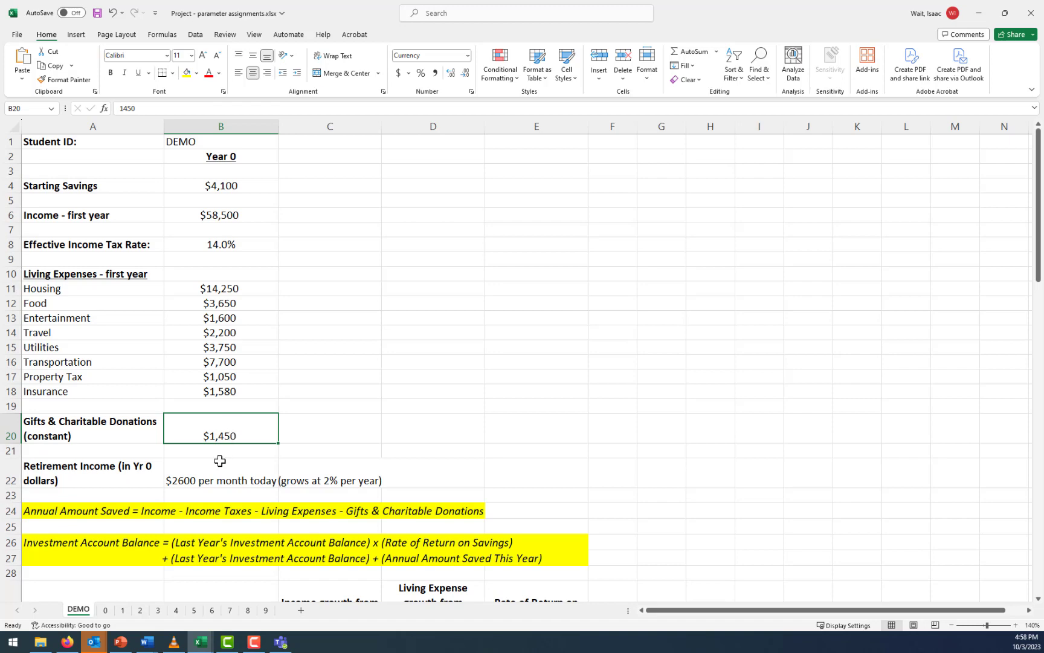
left_click(187, 477)
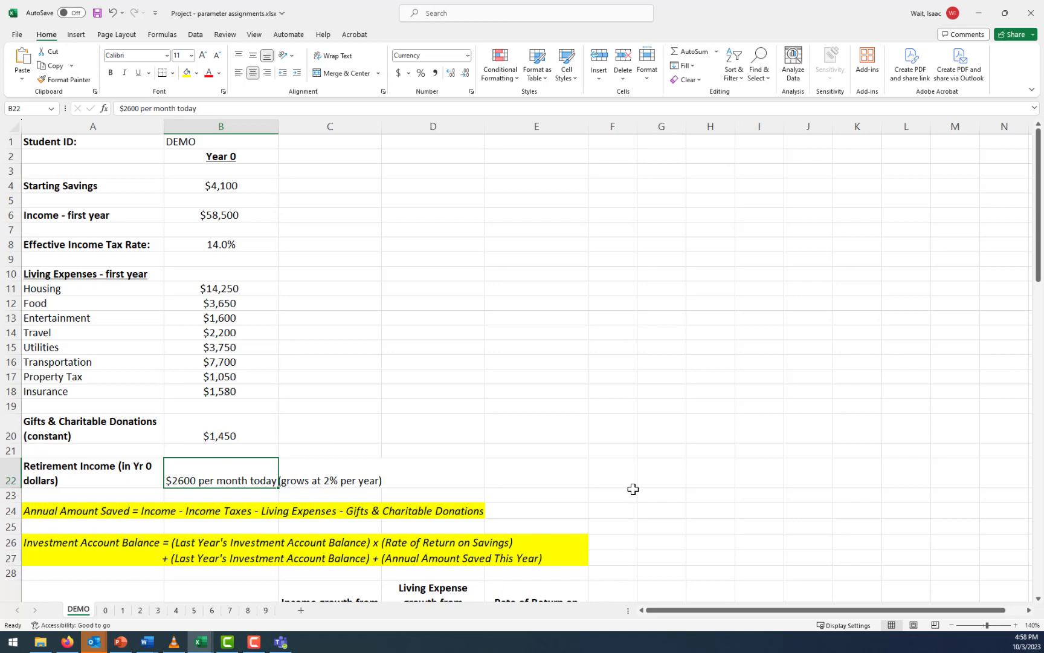
Narrow the empty column F beside the yearly growth and return table to make it a slim spacer
scroll(632, 489, "down", 3)
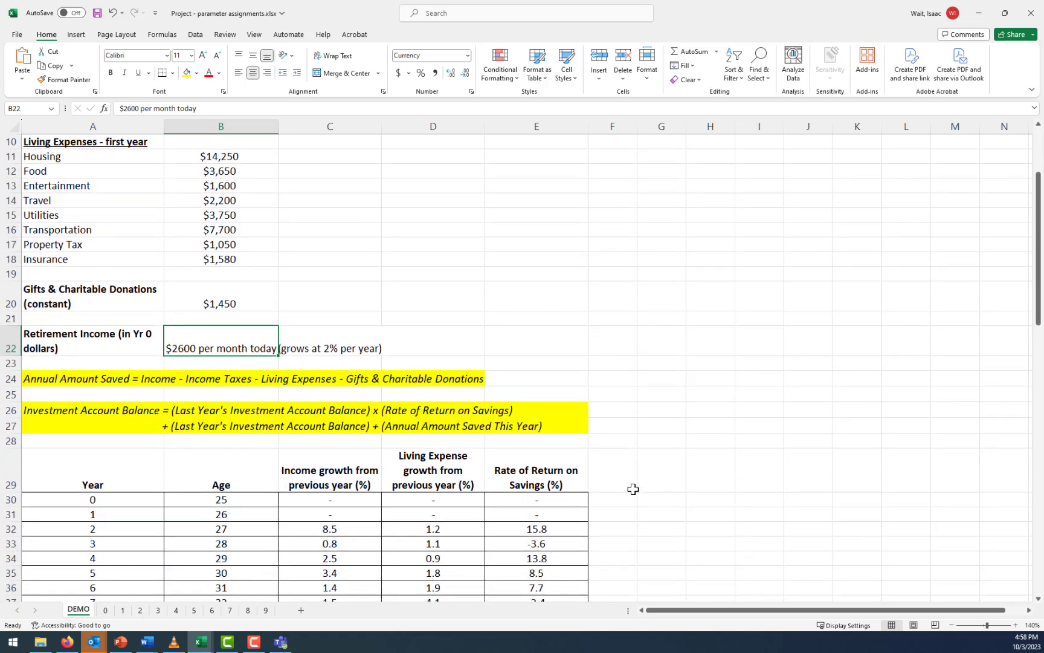
left_click(612, 482)
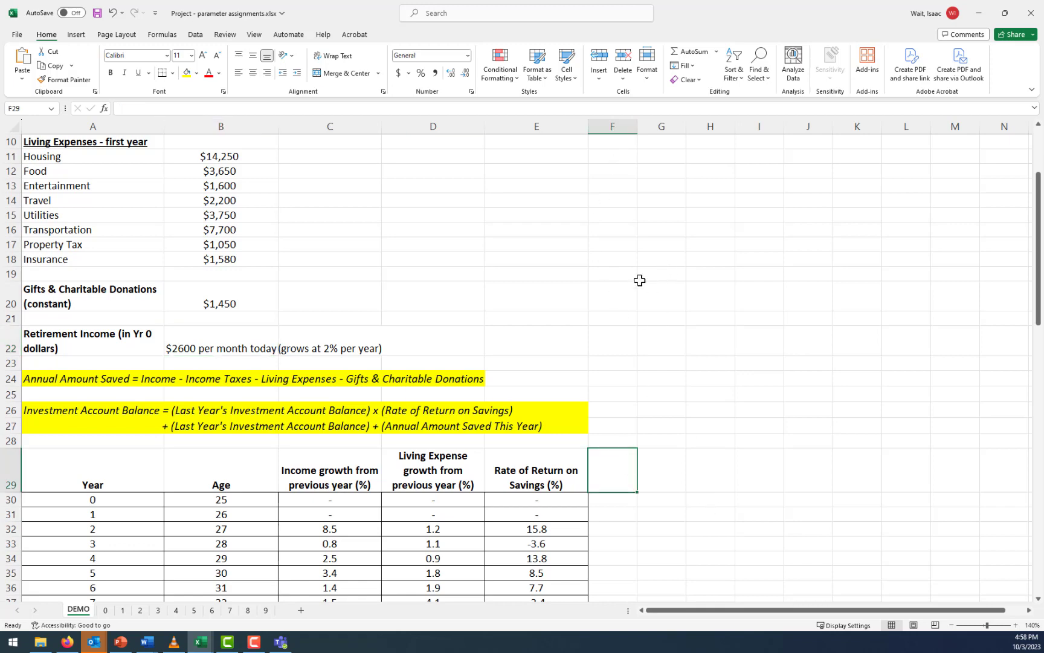
left_click_drag(632, 131, 610, 131)
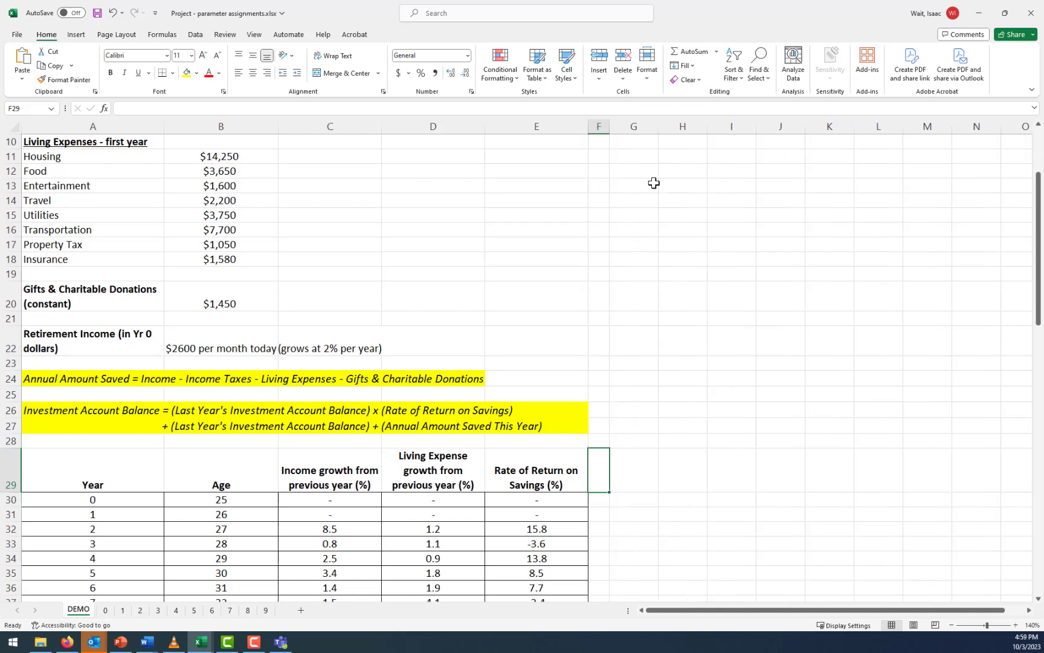
Enter the heading "Retirement Income" in G29 and widen column G so that each word fits on one line
left_click(631, 464)
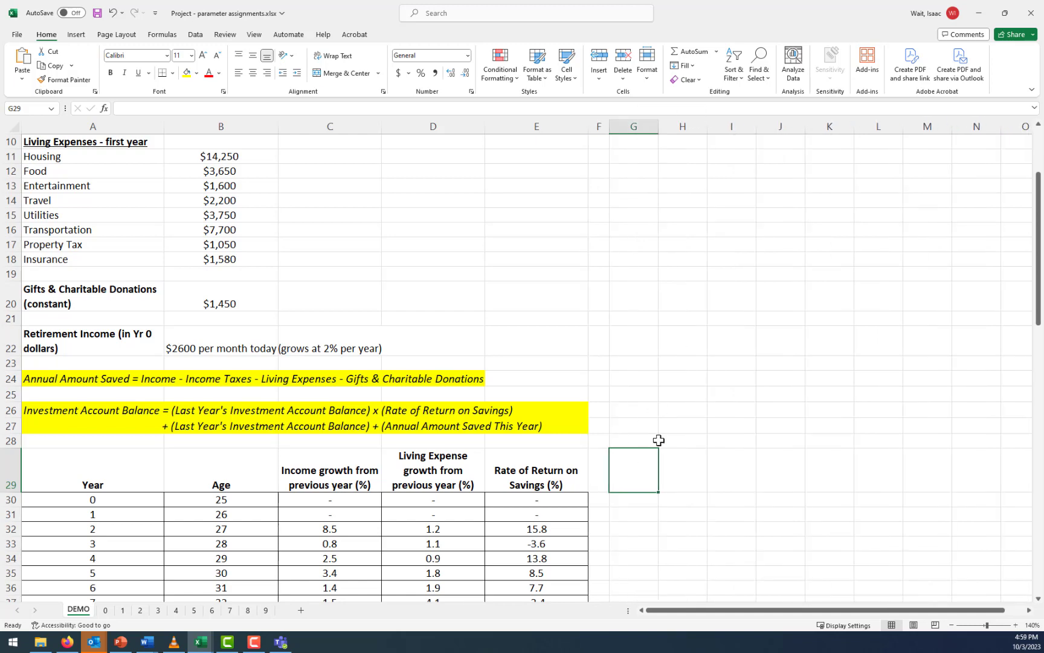
type("Re")
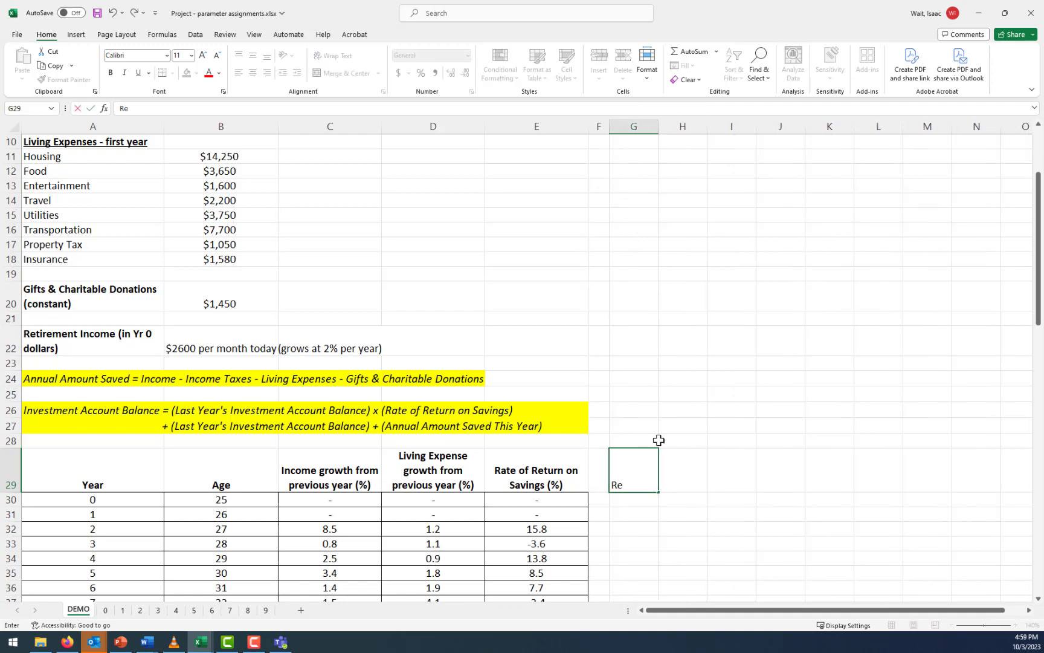
type("tirement Income")
key("Return")
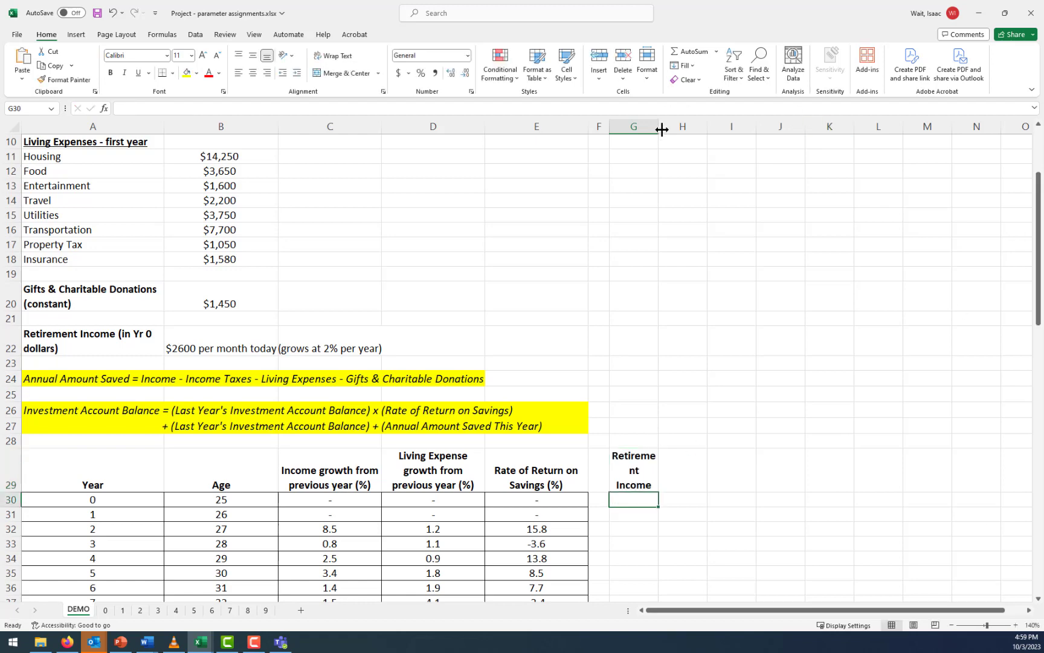
left_click_drag(662, 128, 687, 127)
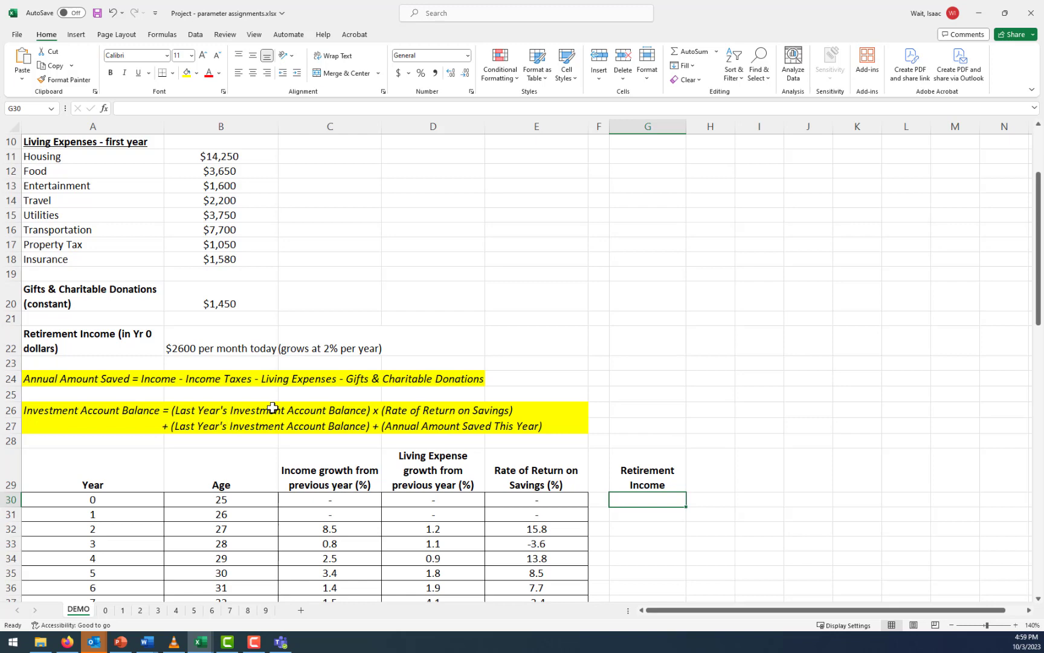
Calculate the year 0 retirement income in G30 with =12*2600 and format it as Currency
type("=12*2600")
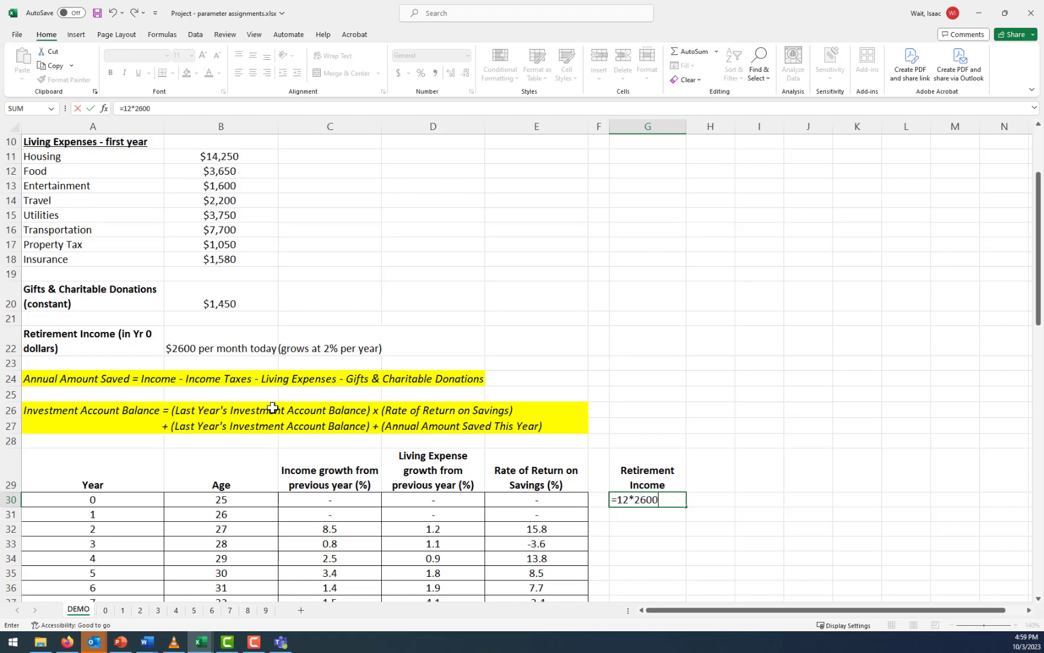
key("Return")
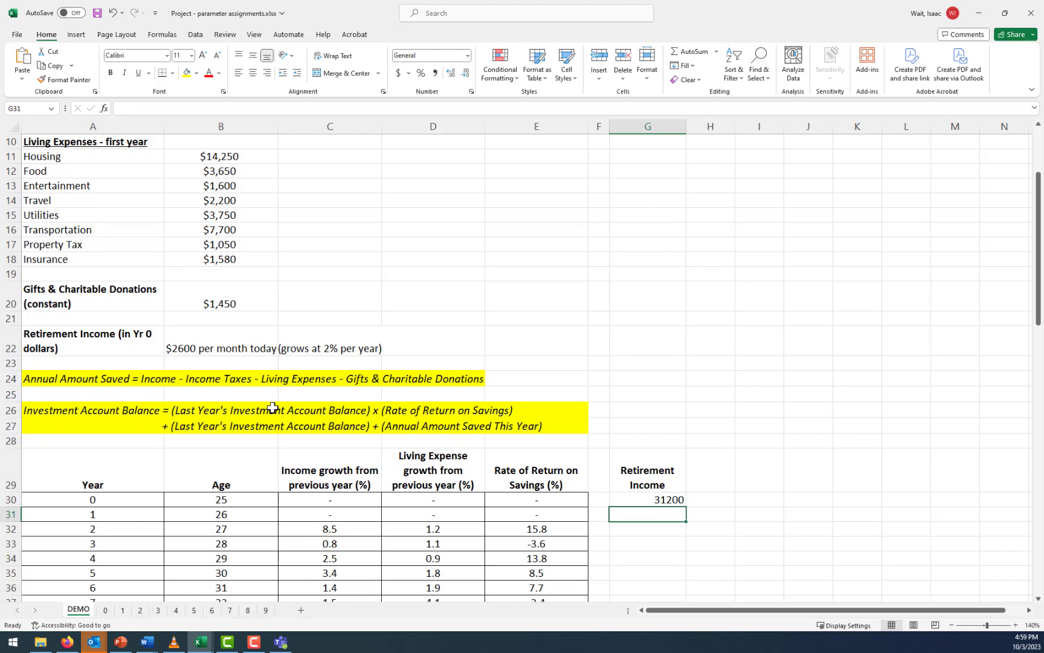
left_click(664, 499)
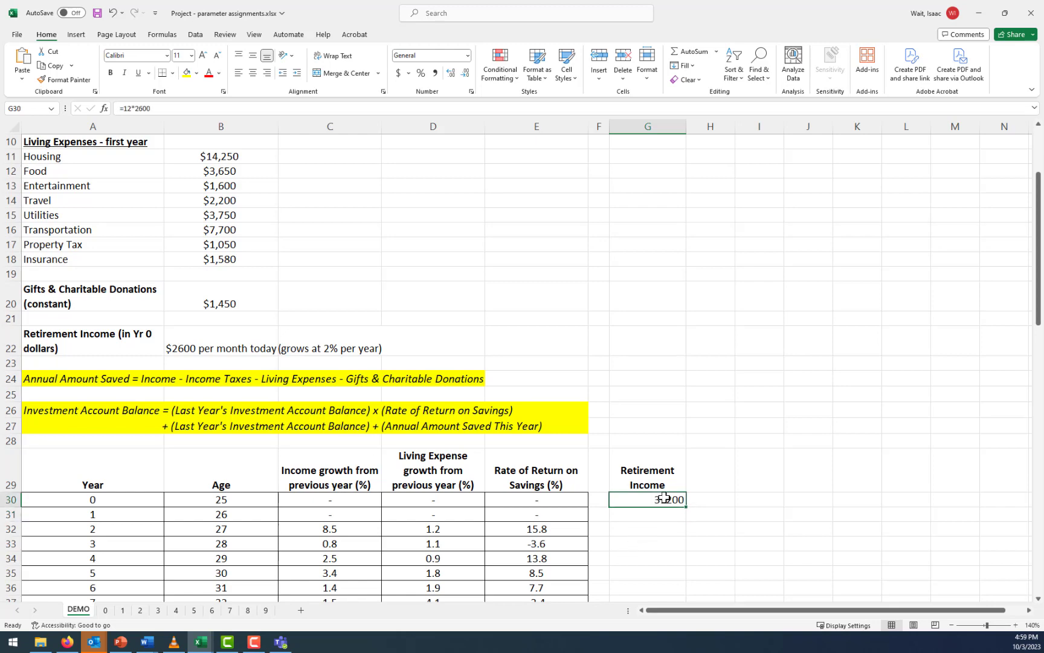
left_click(468, 56)
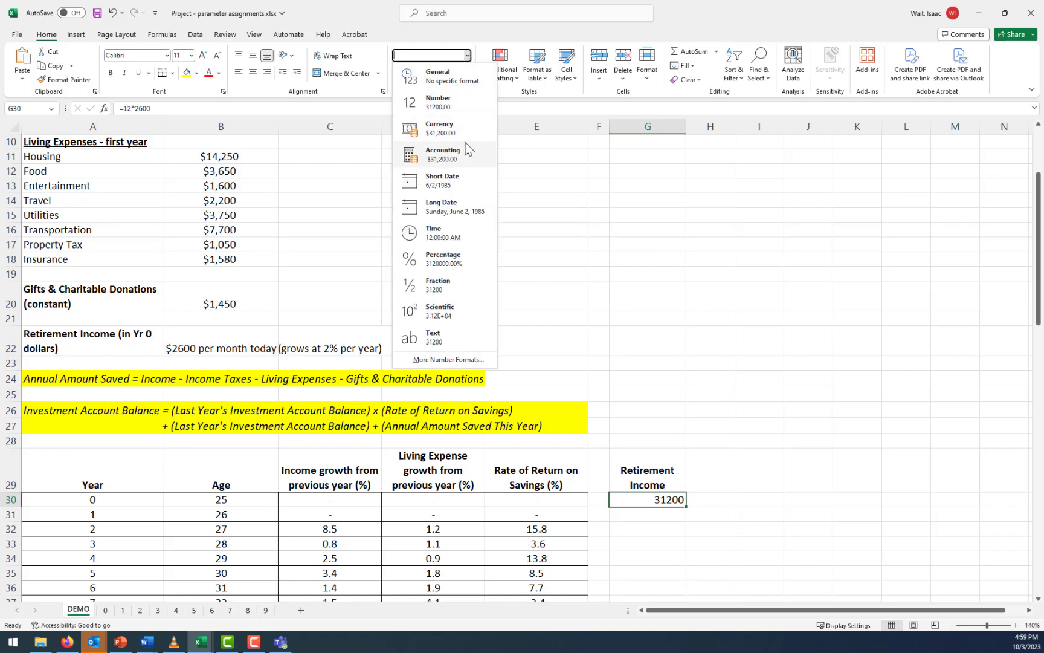
left_click(463, 132)
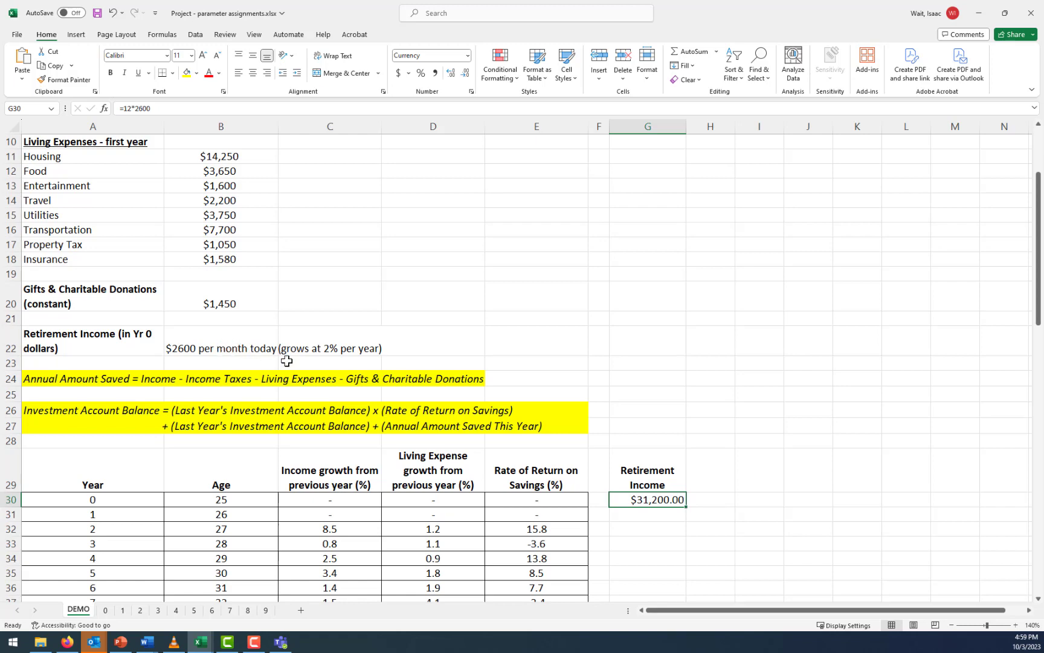
Calculate the year 1 retirement income in G31 with =G30*1.02 and select that cell
left_click(639, 514)
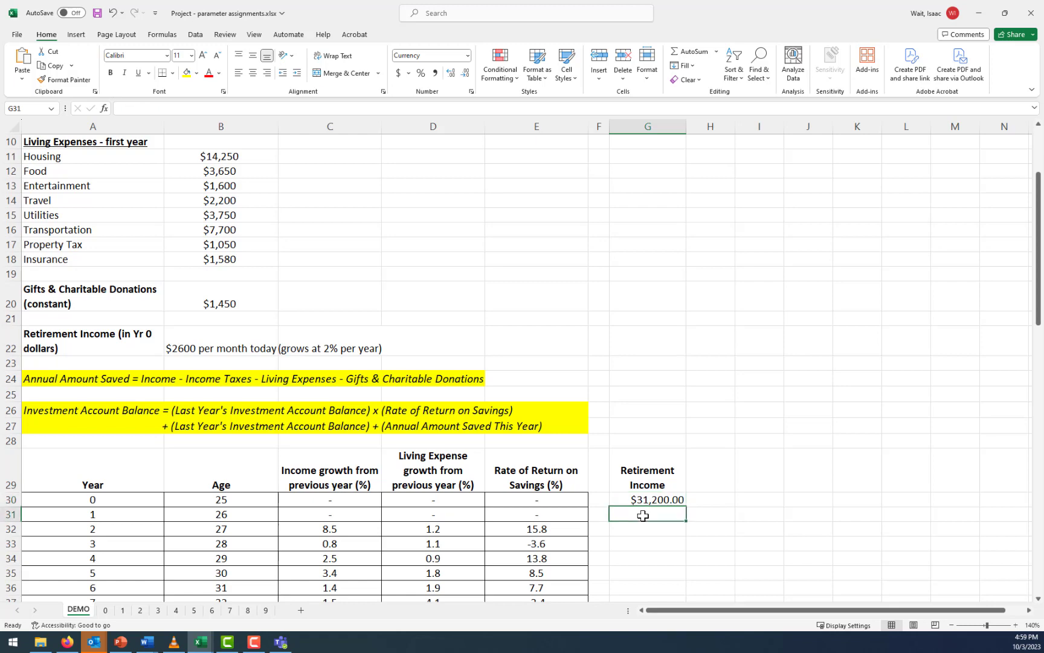
type("=")
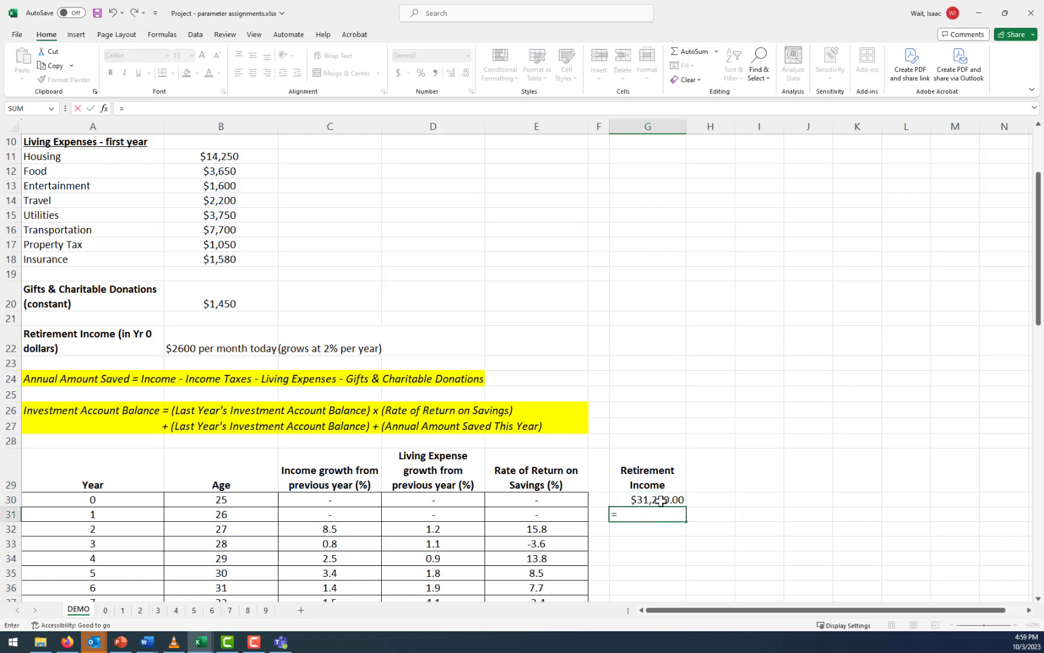
left_click(661, 501)
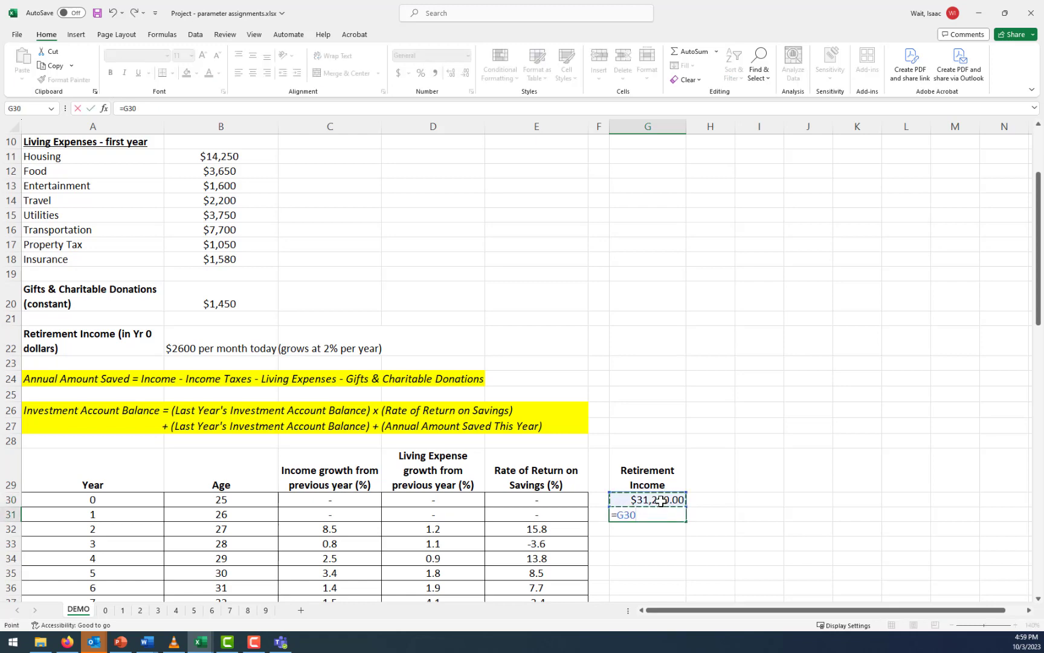
type("*")
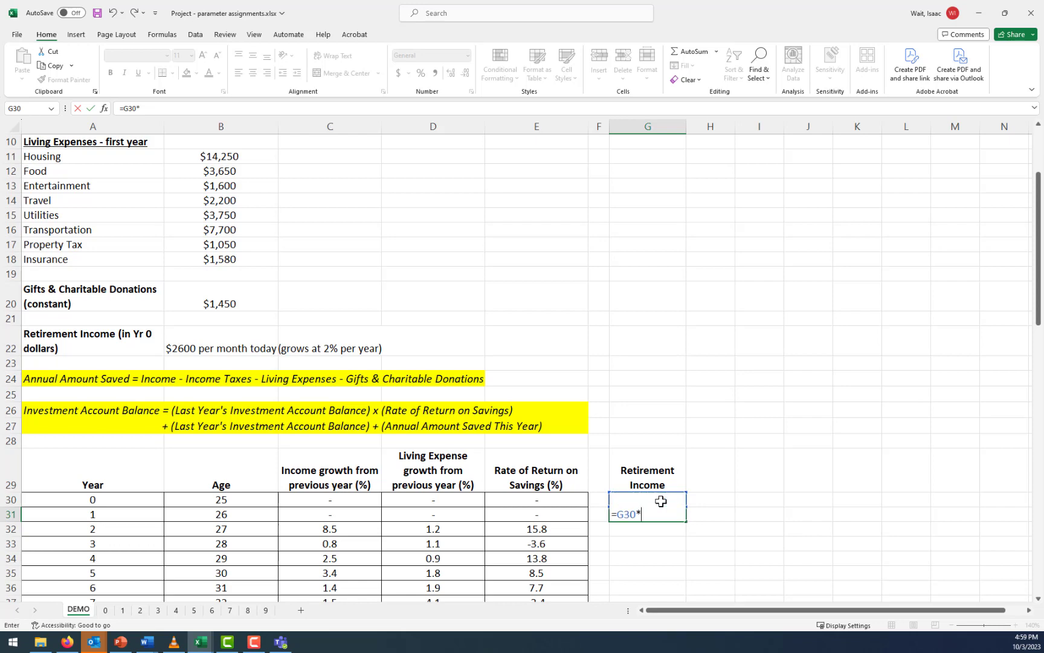
type("1.02")
key("Return")
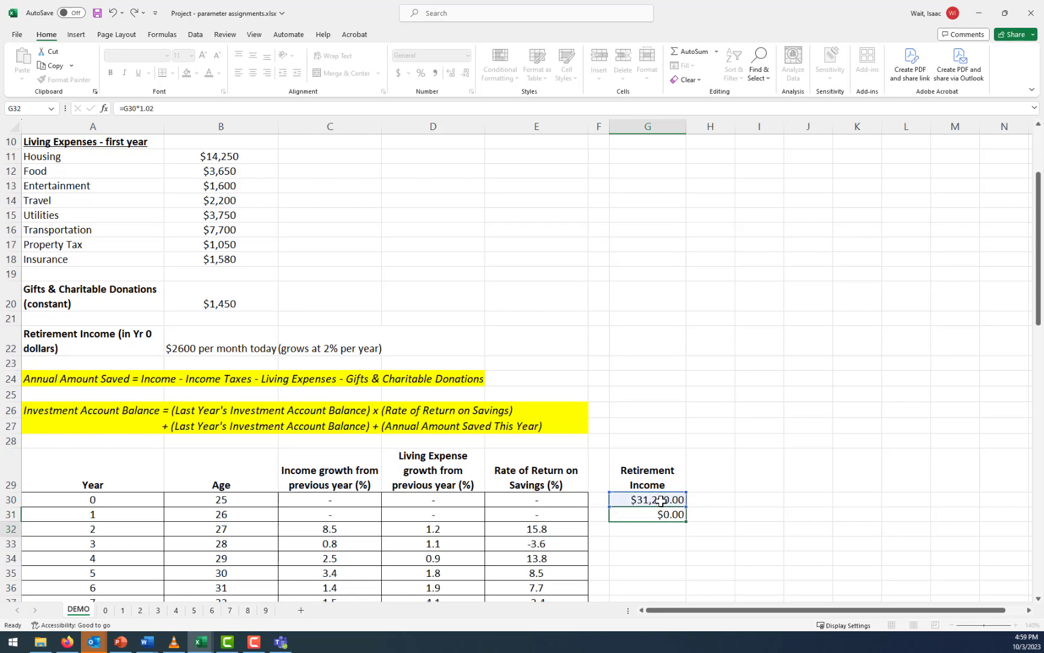
left_click(661, 514)
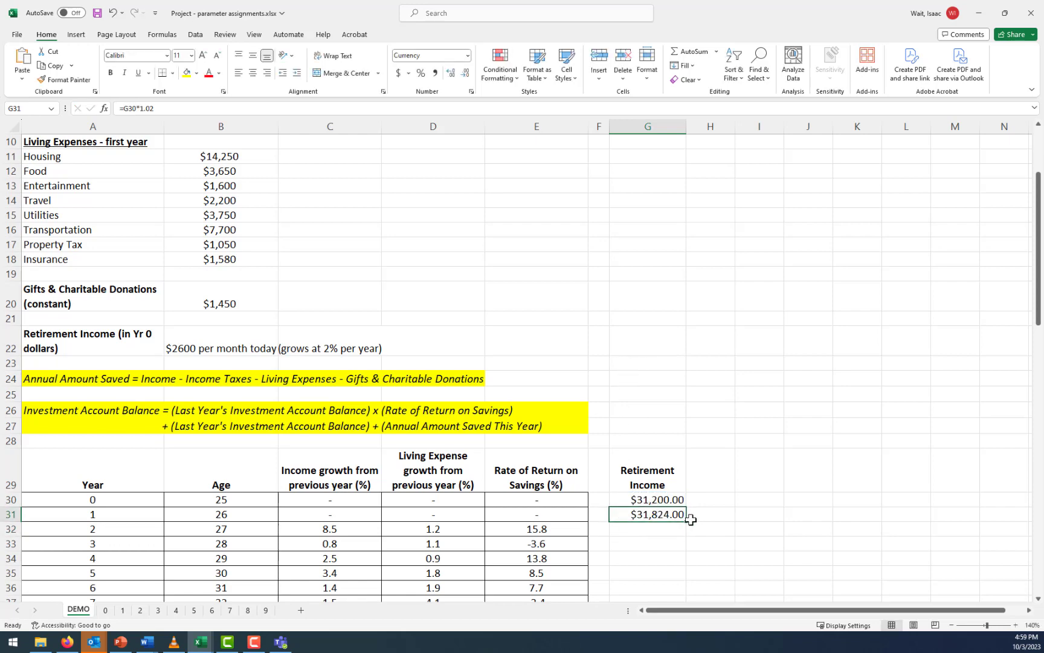
Fill the retirement income formula from G31 down through year 60 in G90 and check the filled column
left_click_drag(687, 523, 685, 548)
scroll(704, 517, "up", 13)
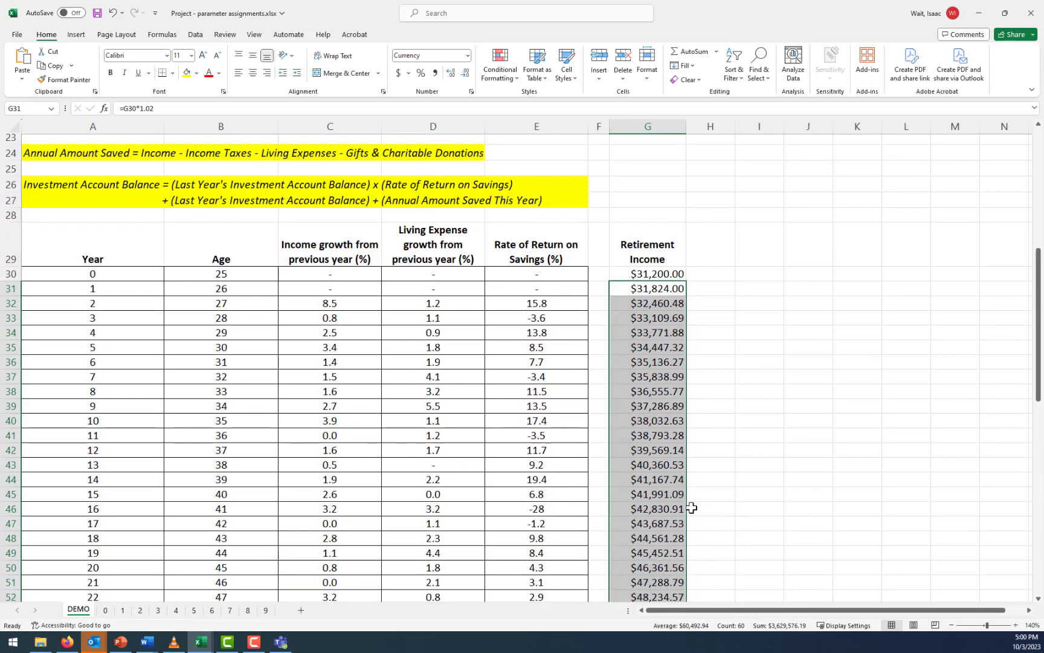
scroll(261, 464, "up", 4)
scroll(256, 436, "down", 20)
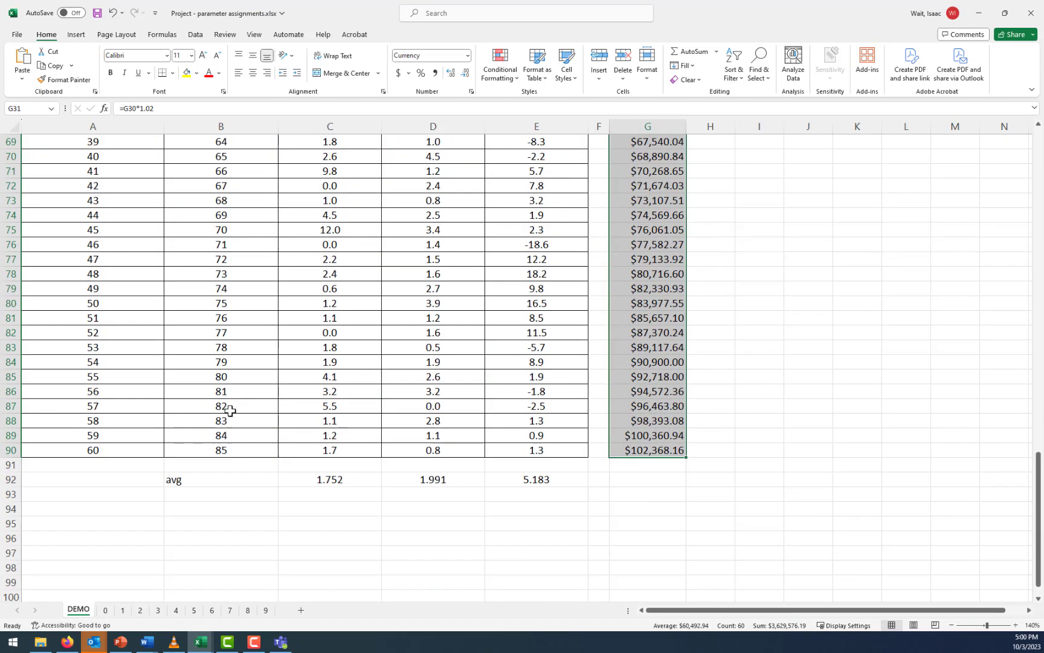
scroll(411, 432, "up", 13)
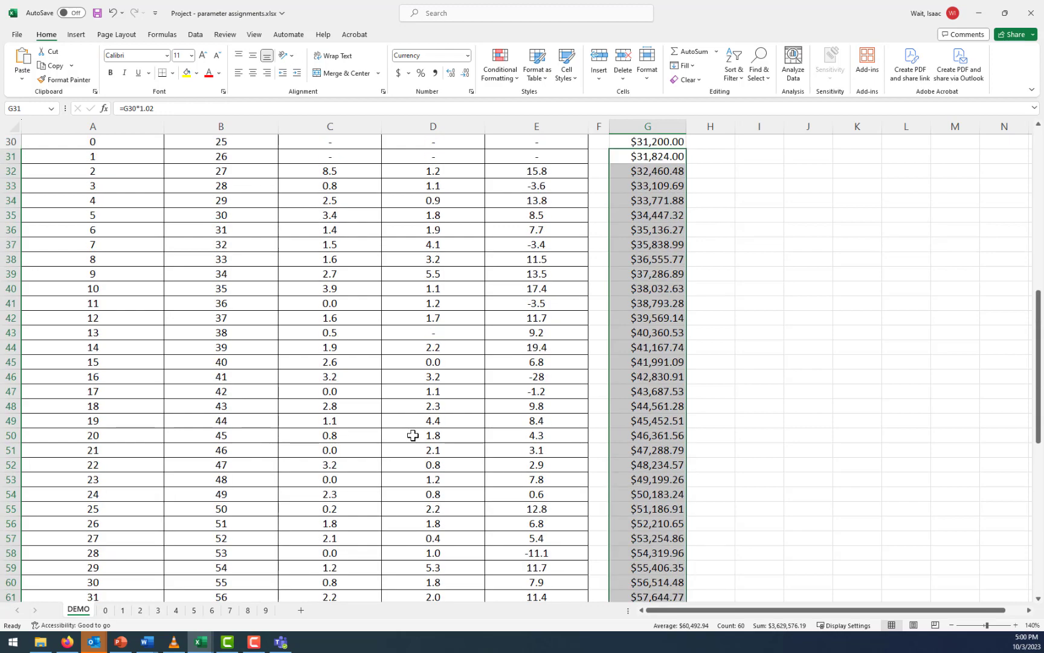
scroll(413, 435, "up", 4)
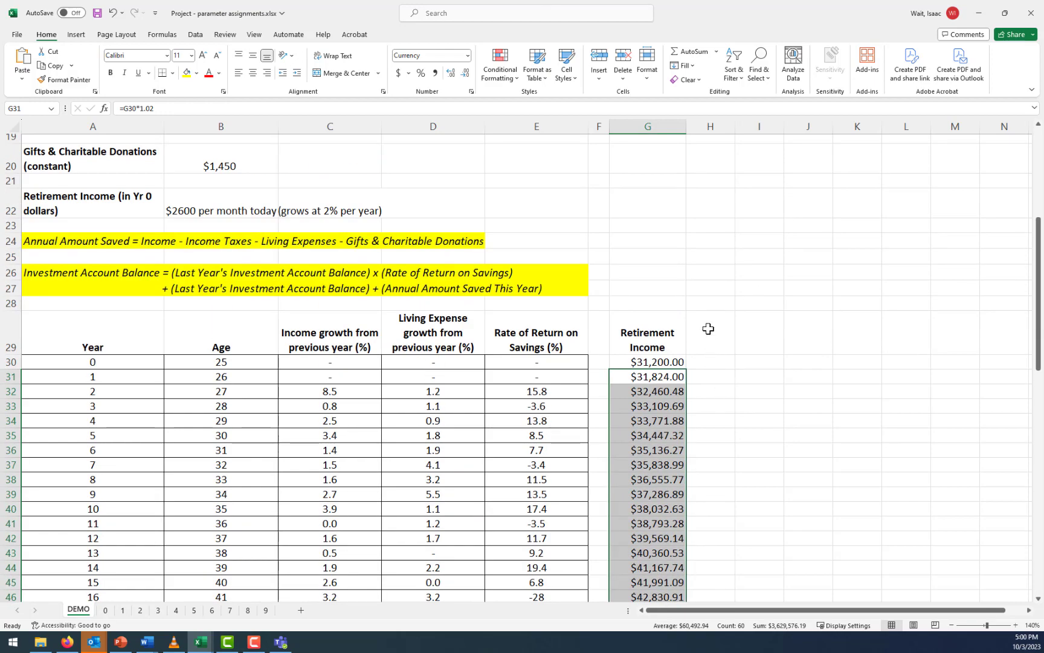
Narrow the empty column H to a slim spacer and enter the heading "Work Income" in I29
left_click(740, 334)
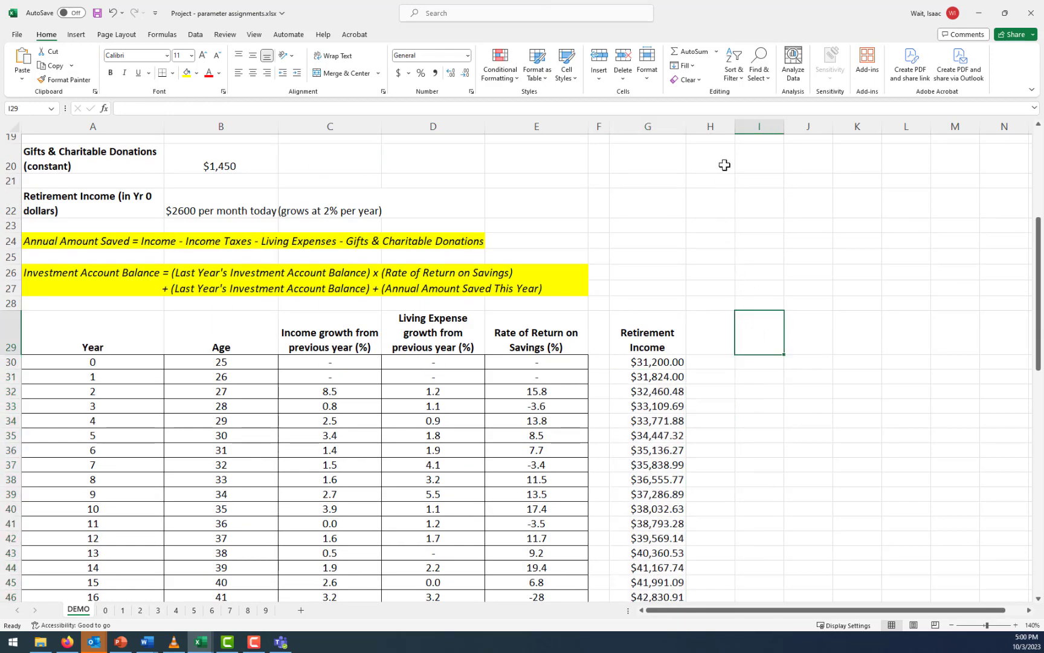
left_click_drag(735, 126, 709, 127)
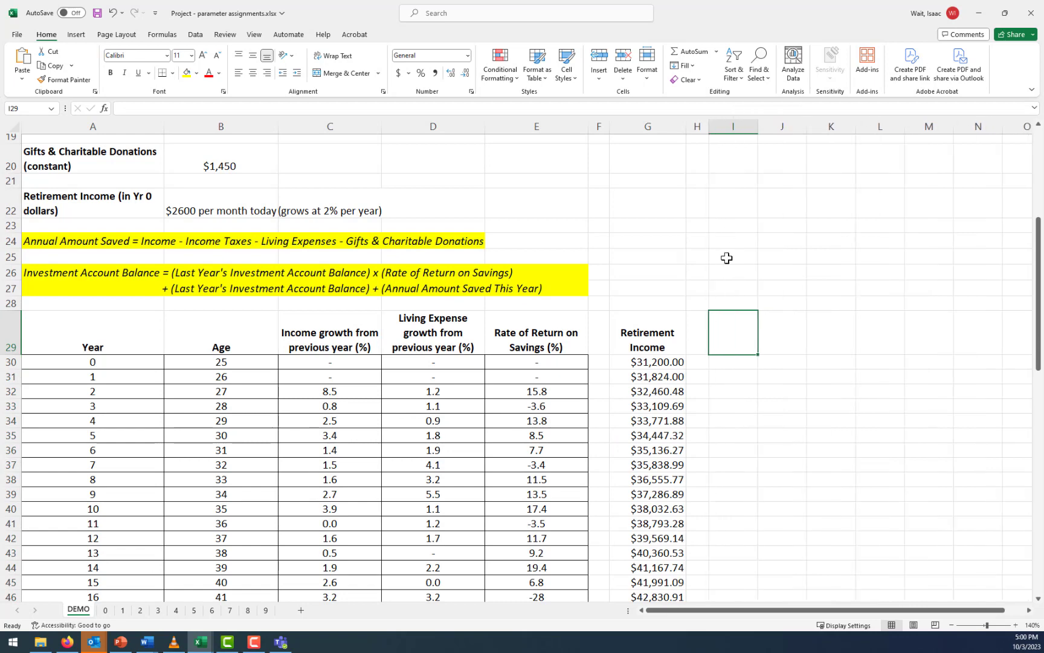
type("Work Income")
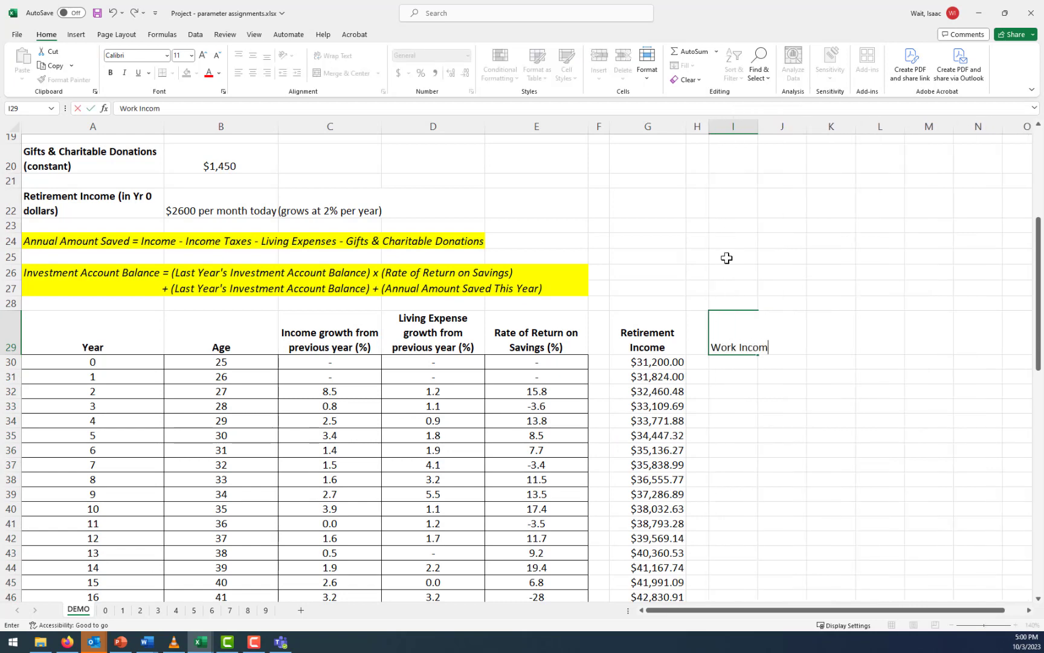
key("Return")
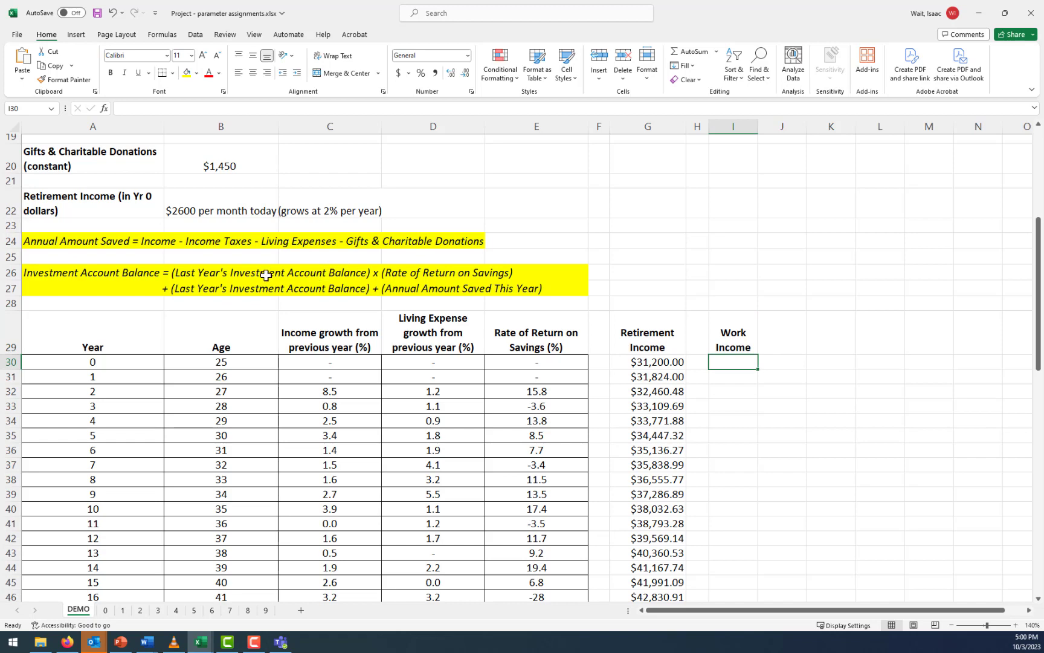
Link the year 1 work income in I31 to the first-year income with =B6
scroll(263, 275, "up", 6)
left_click(236, 211)
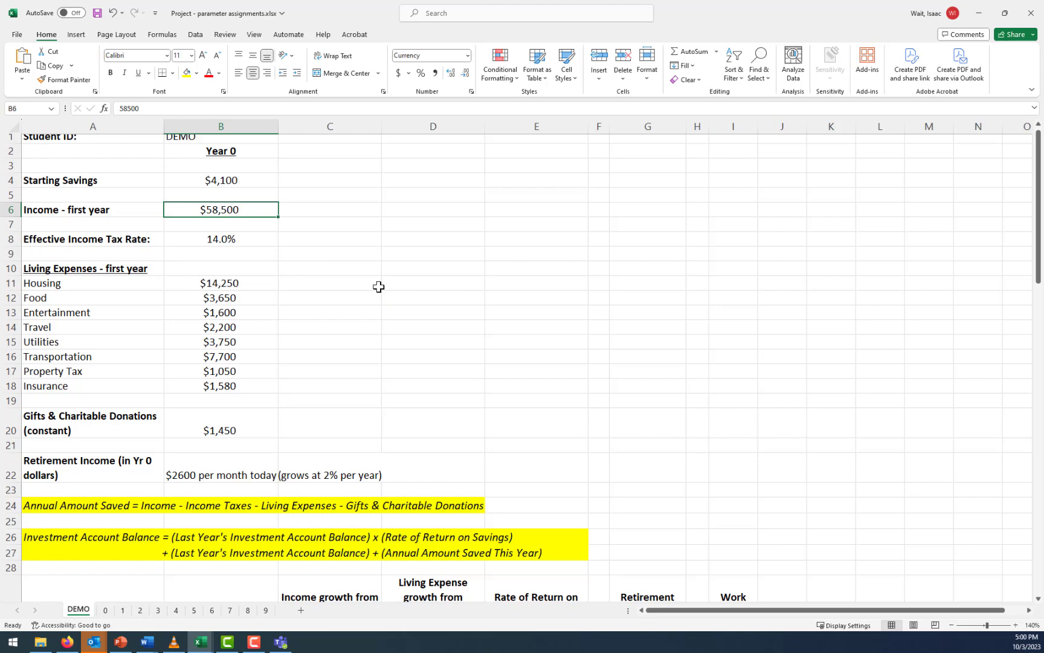
scroll(379, 286, "down", 4)
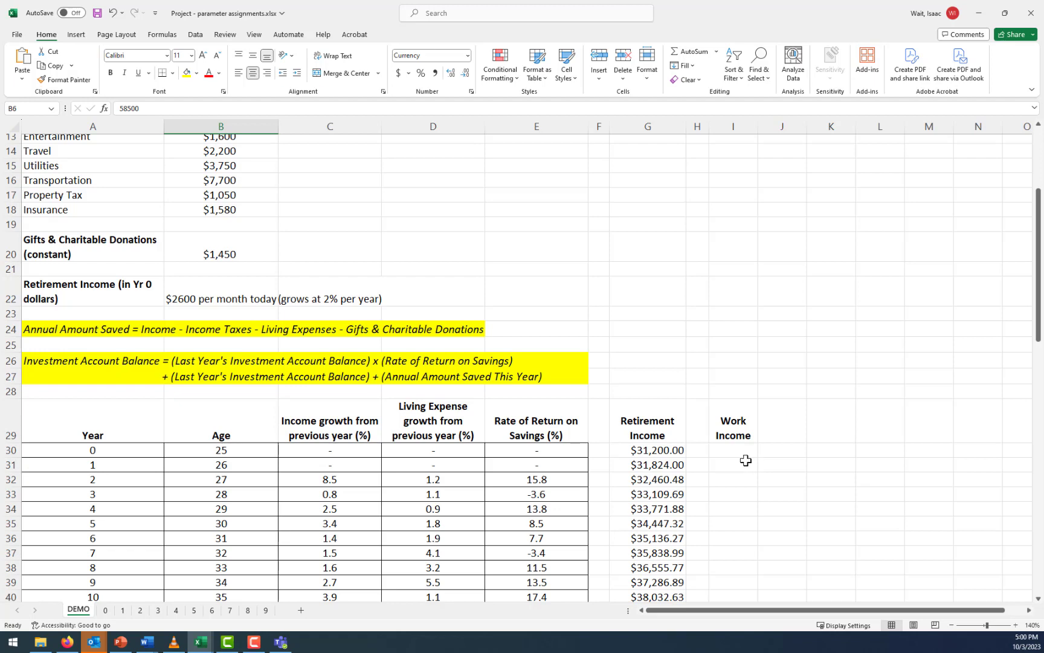
left_click(745, 460)
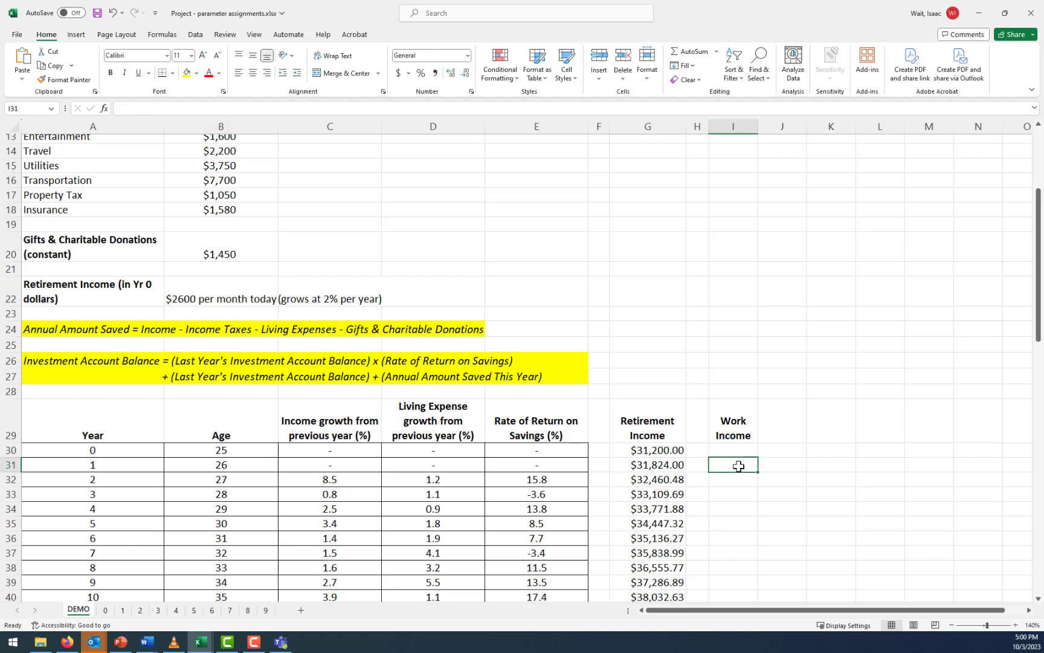
type("=")
scroll(649, 415, "up", 4)
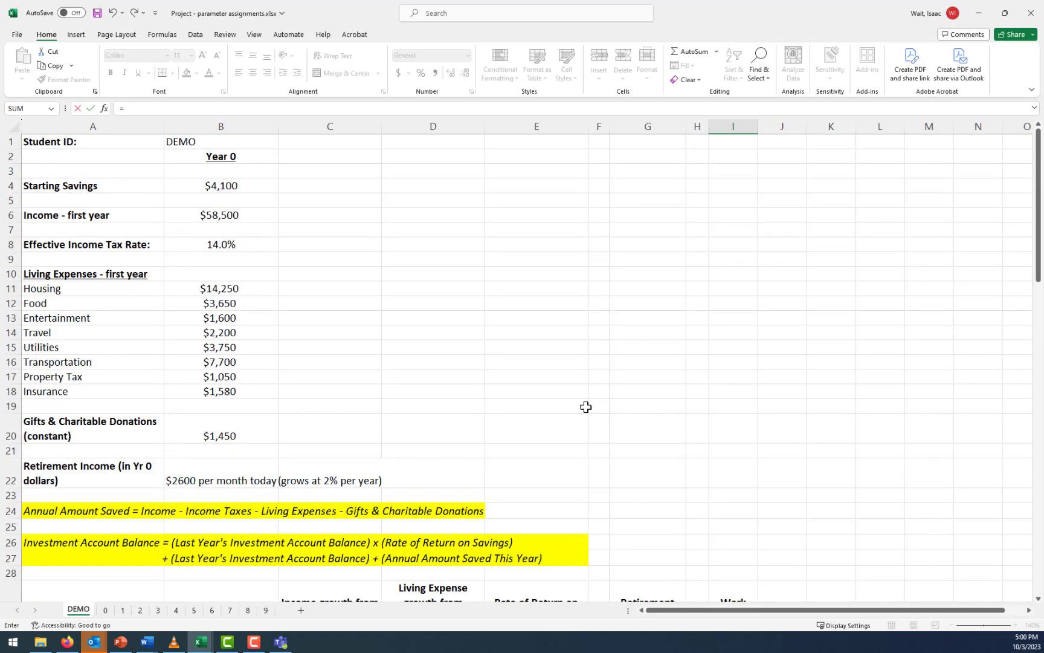
left_click(217, 215)
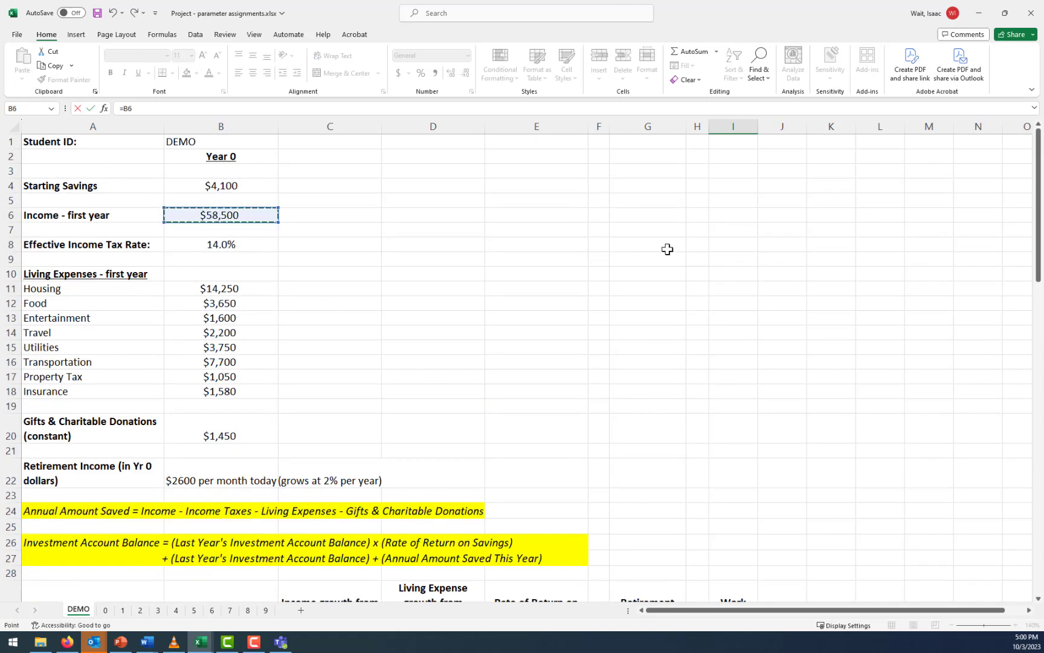
key("Return")
scroll(845, 348, "down", 4)
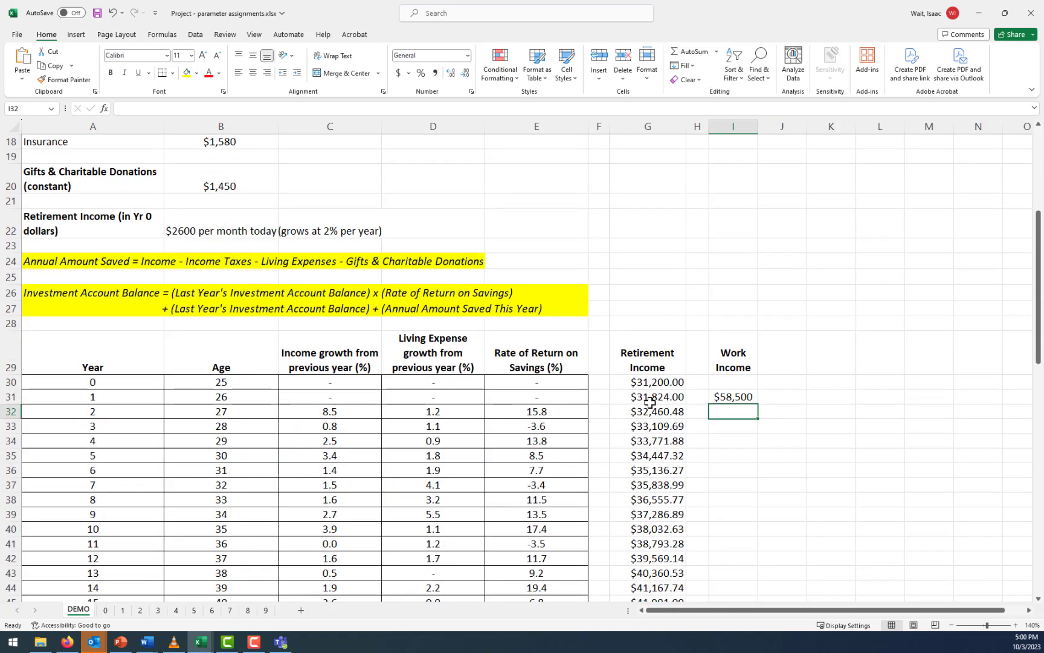
Calculate the year 2 work income in I32 from the previous year's income and income growth with =I31*(1+C32)
left_click(110, 398)
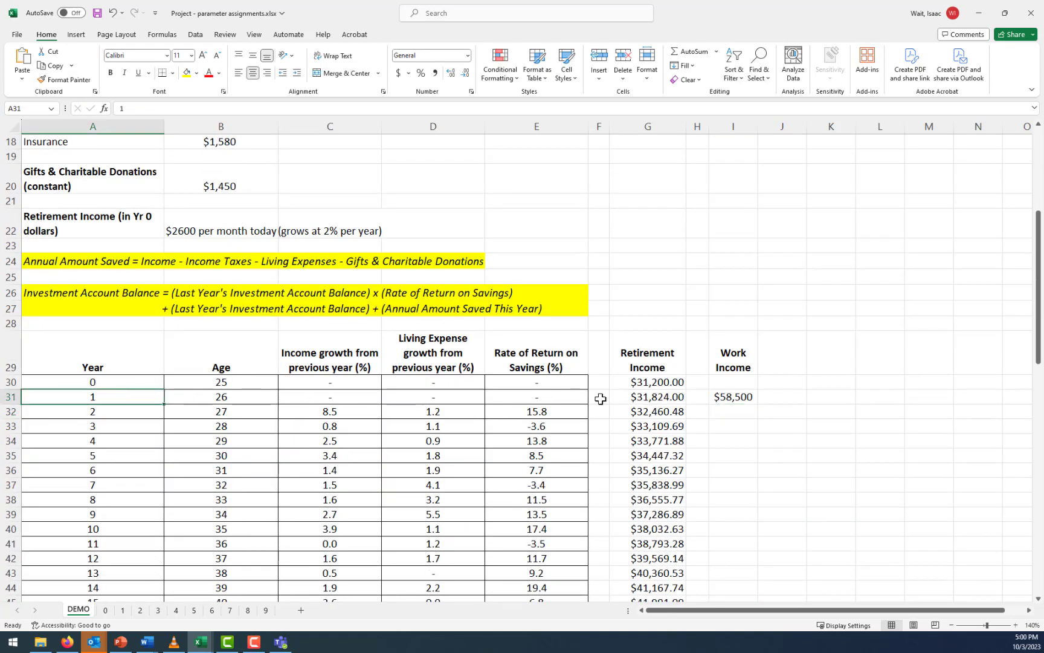
left_click(736, 397)
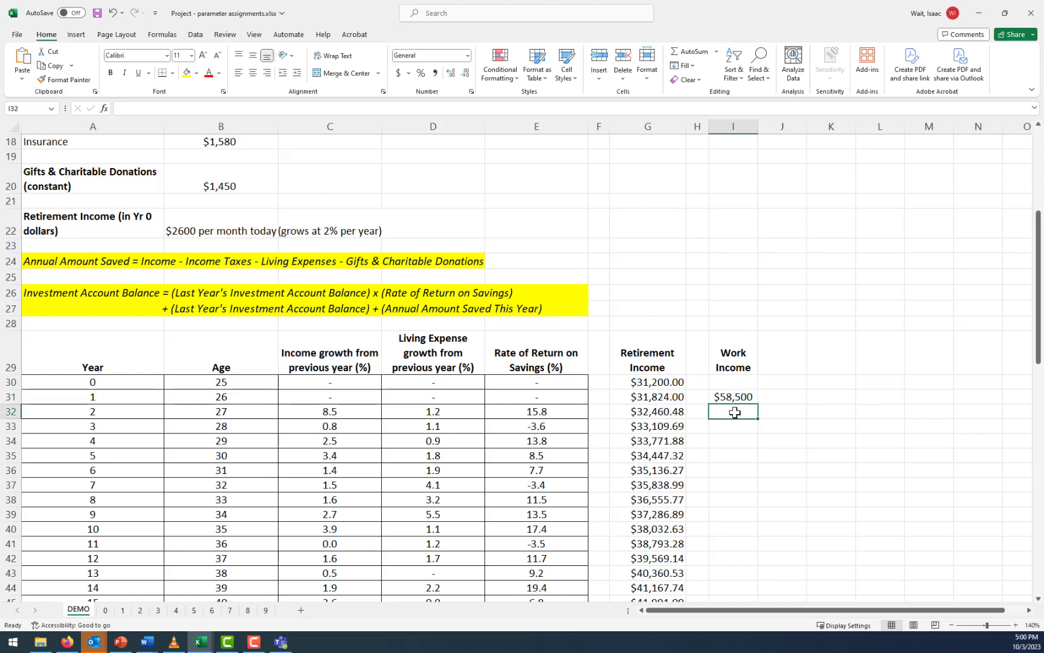
left_click(342, 412)
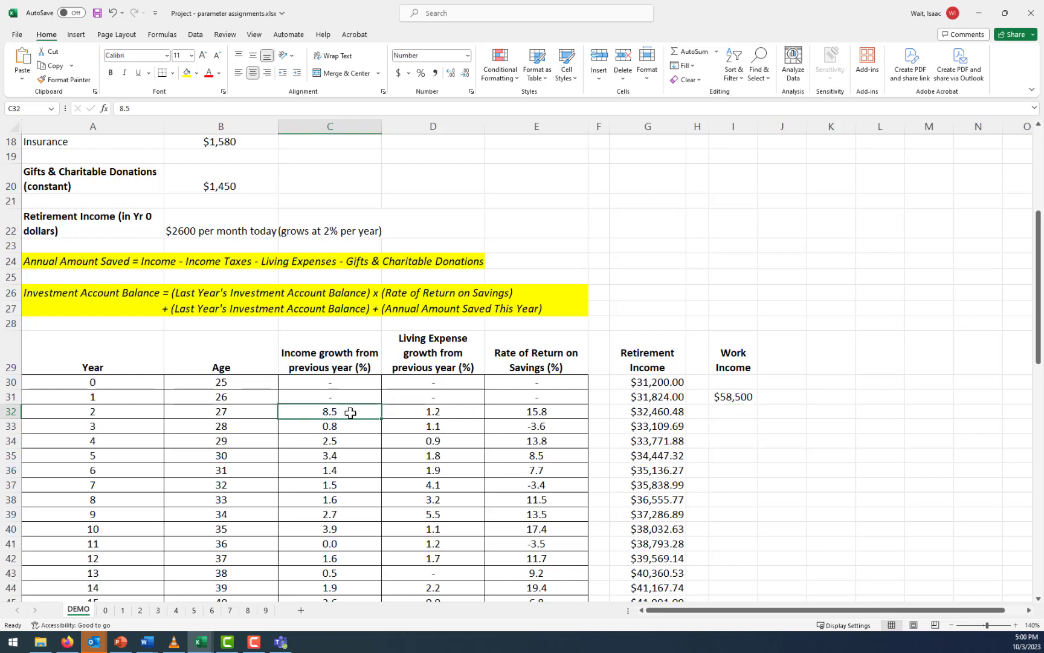
left_click(739, 413)
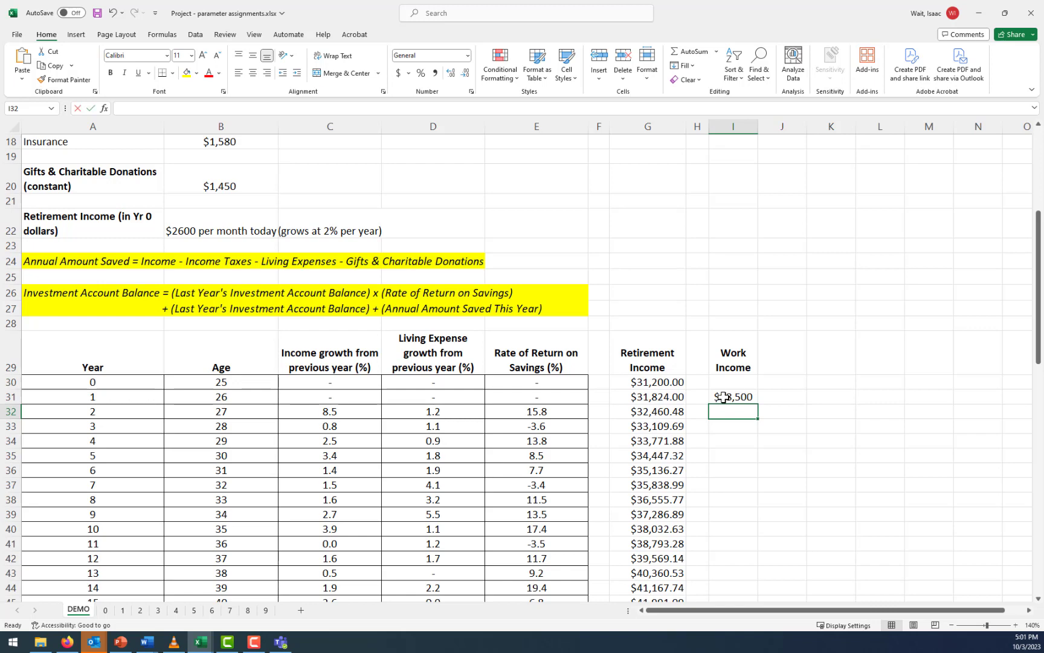
type("=")
left_click(724, 397)
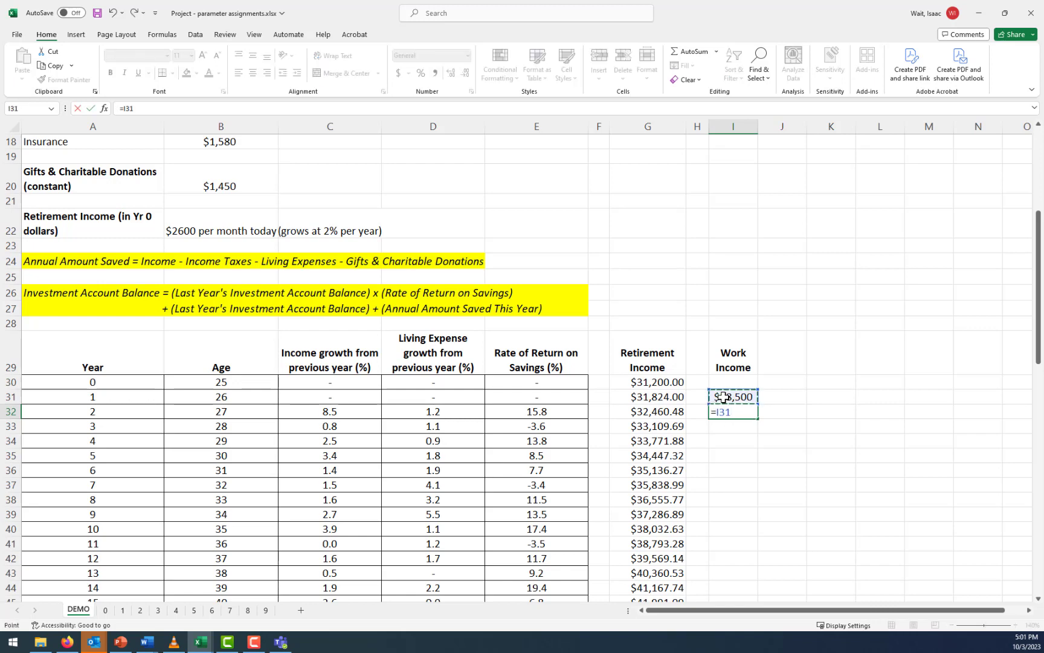
type("*(")
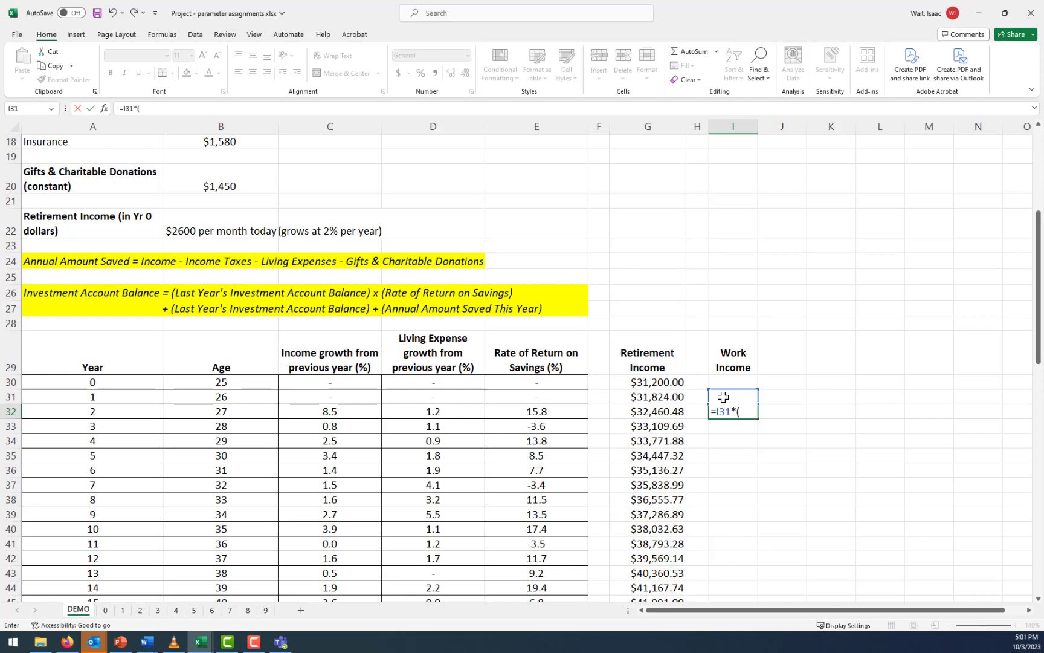
type("1+")
left_click(324, 411)
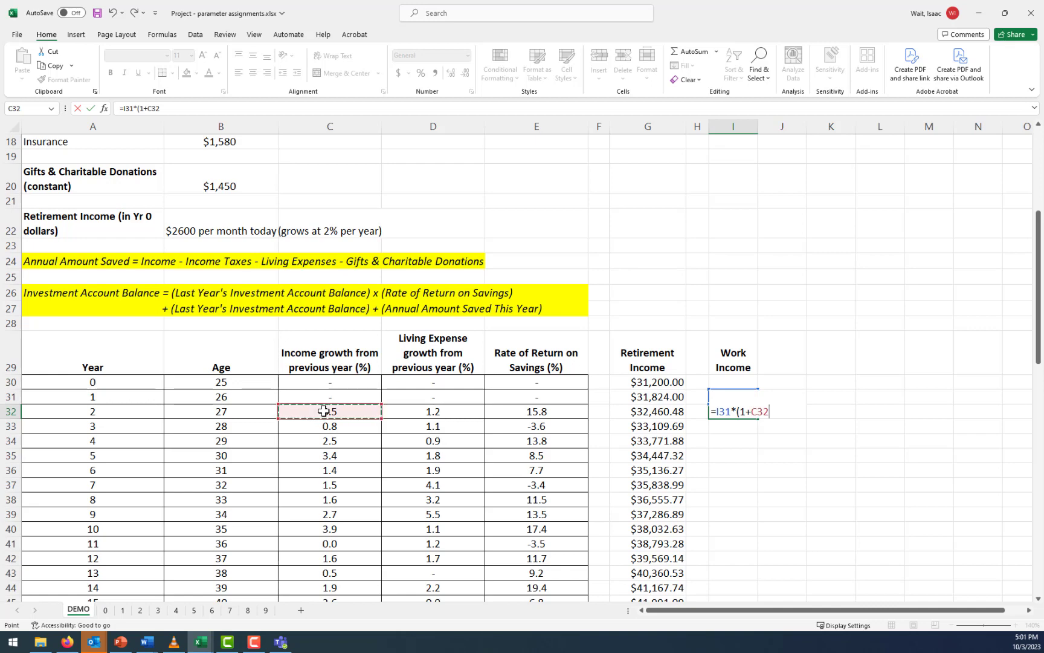
type(")")
key("Return")
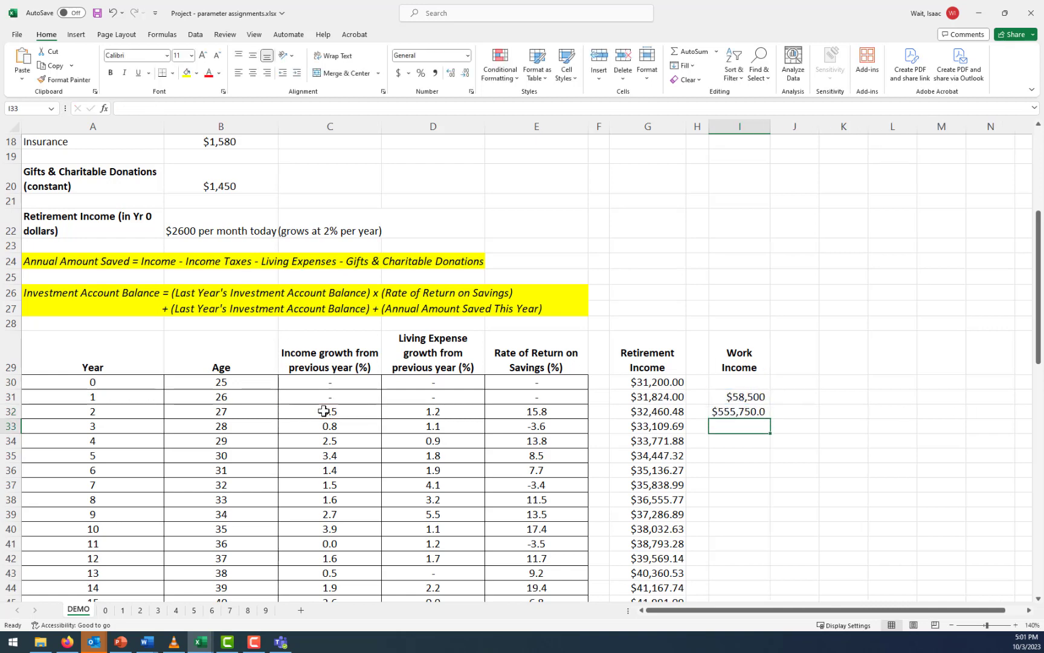
Correct the I32 formula to =I31*(1+C32/100) so the growth figure is treated as a percentage
left_click(750, 411)
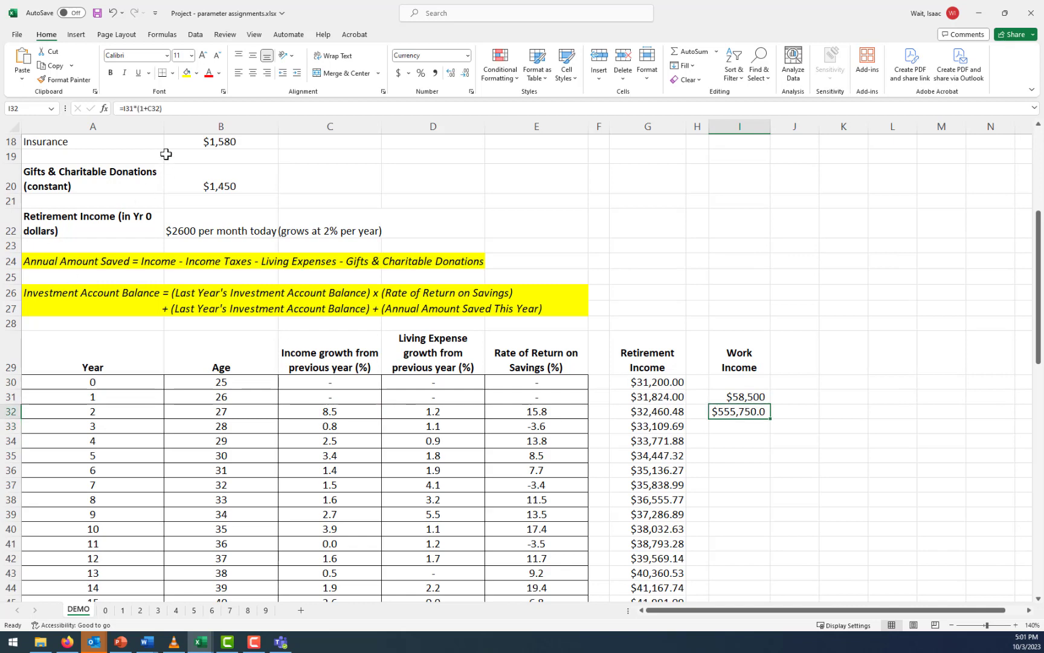
left_click(162, 109)
type("/")
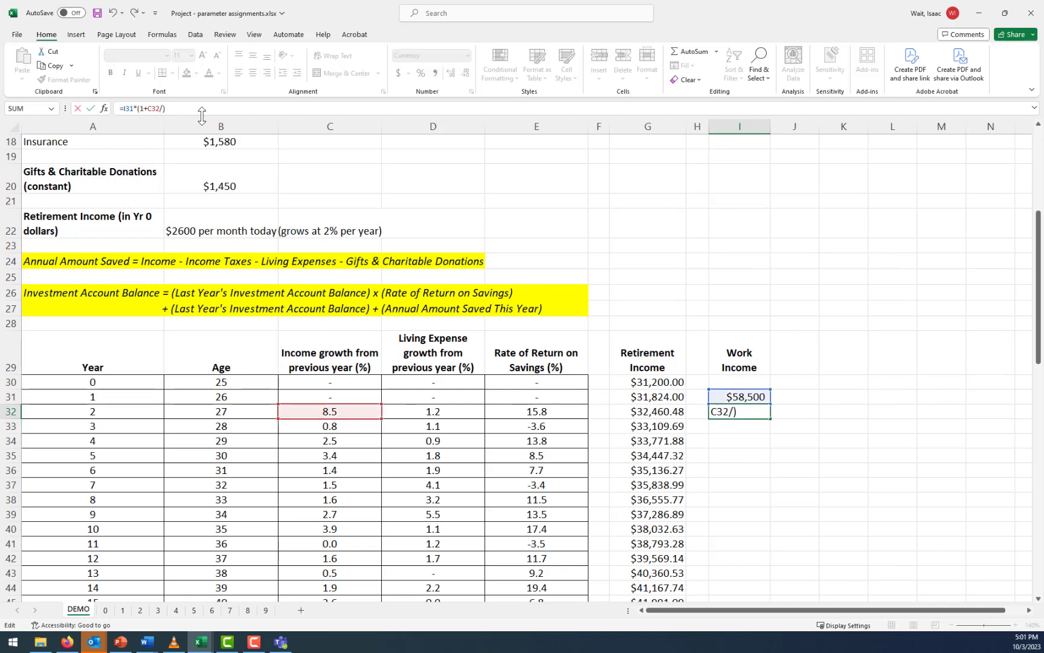
type("100")
key("Return")
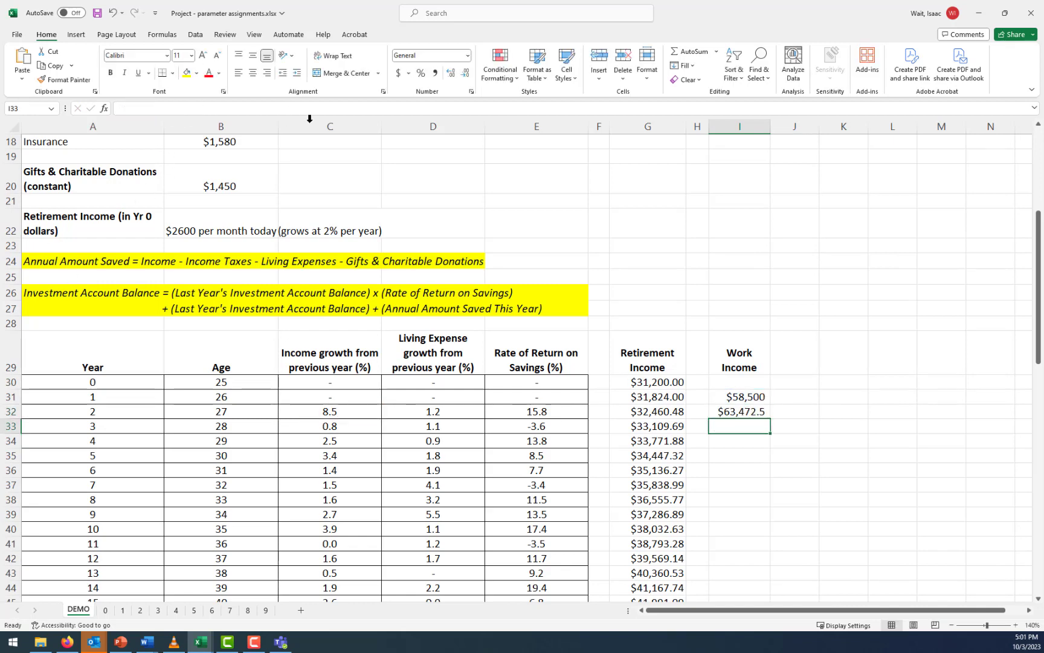
Examine the year 2 growth rate in C32 and the cell references used by the work income formula in I32
left_click(345, 410)
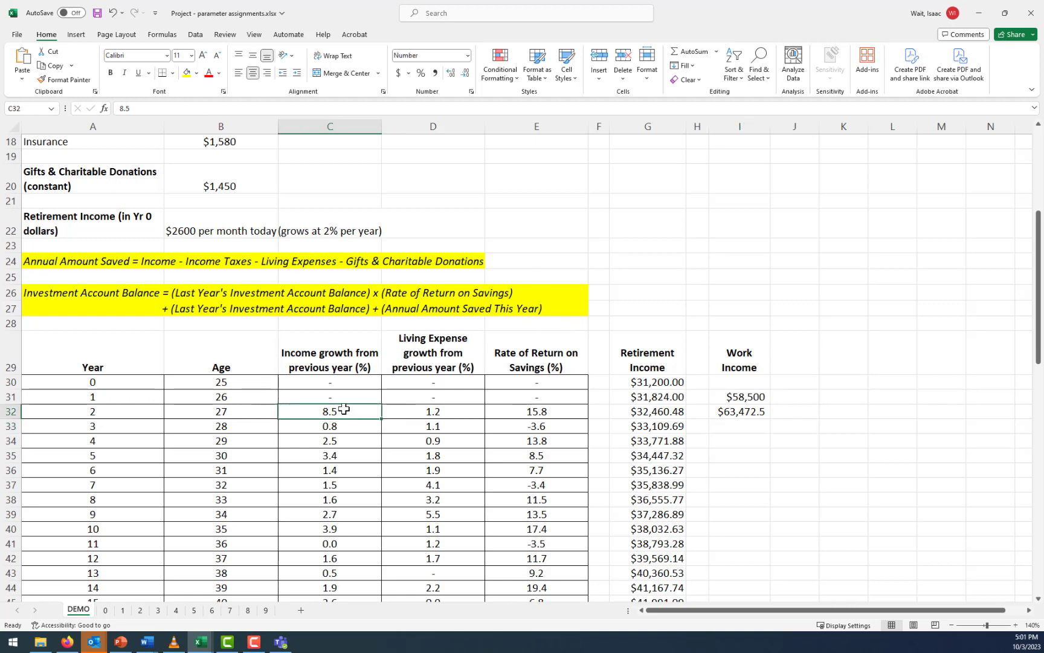
double_click(127, 108)
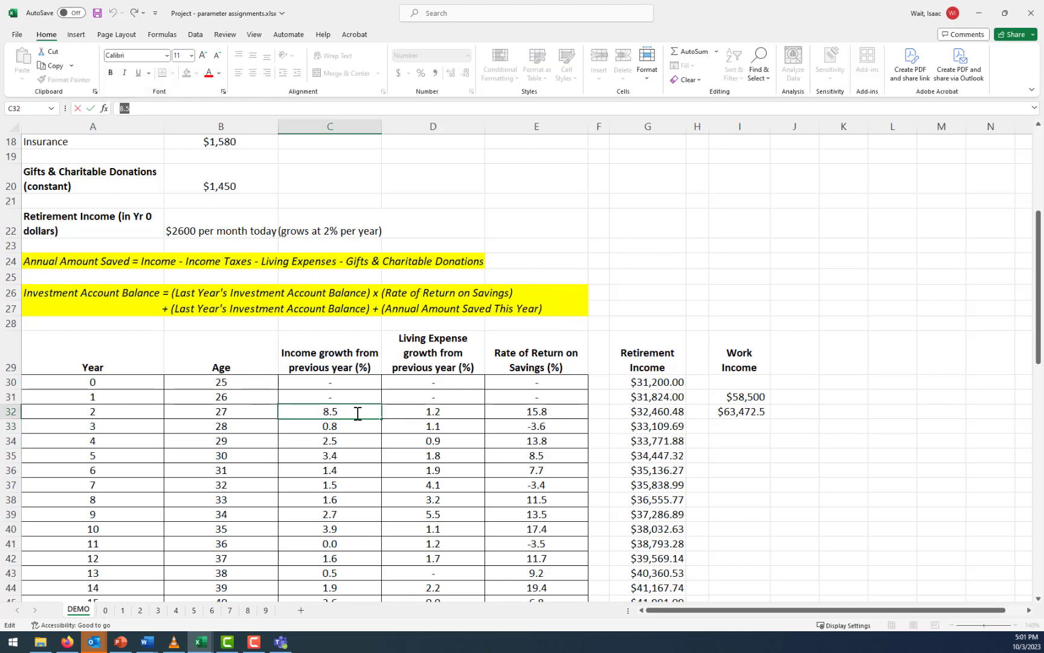
left_click(748, 406)
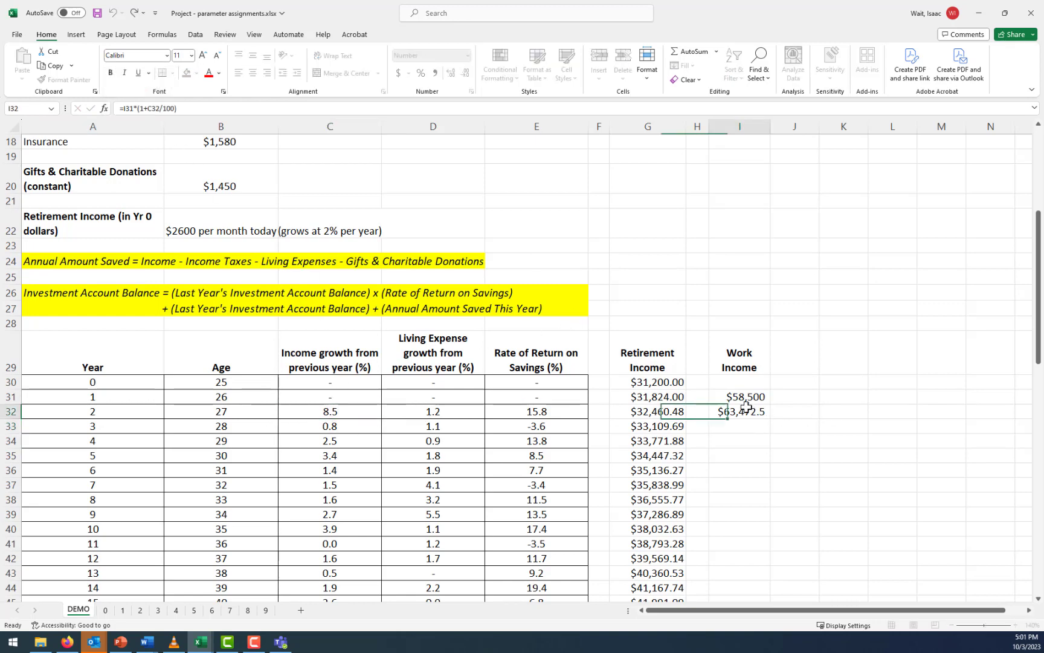
left_click(155, 111)
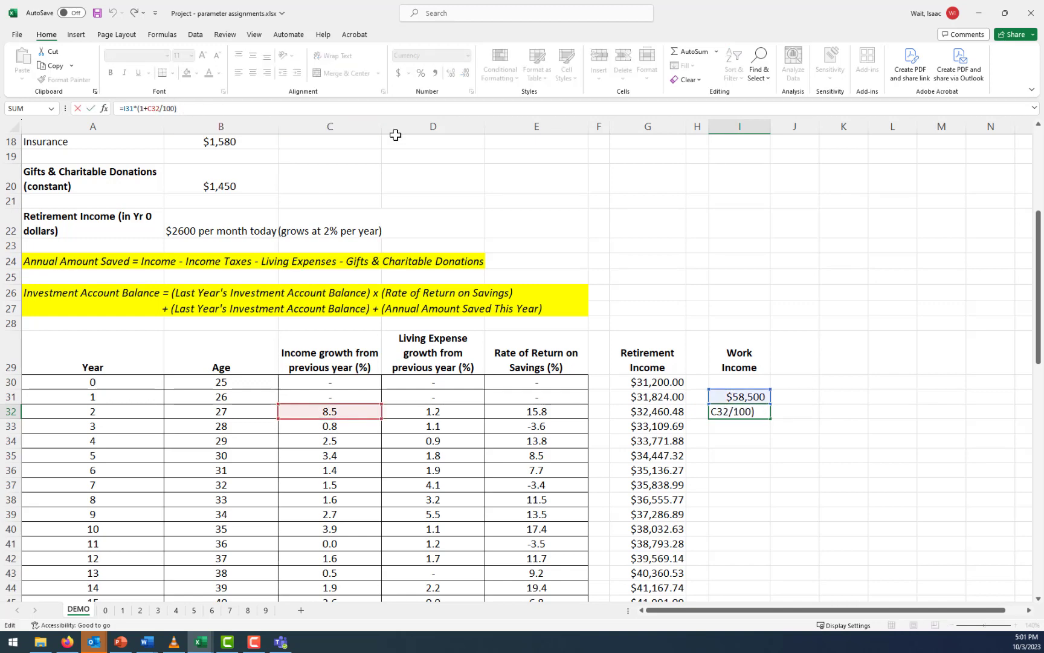
key("ctrl+Return")
left_click(758, 399)
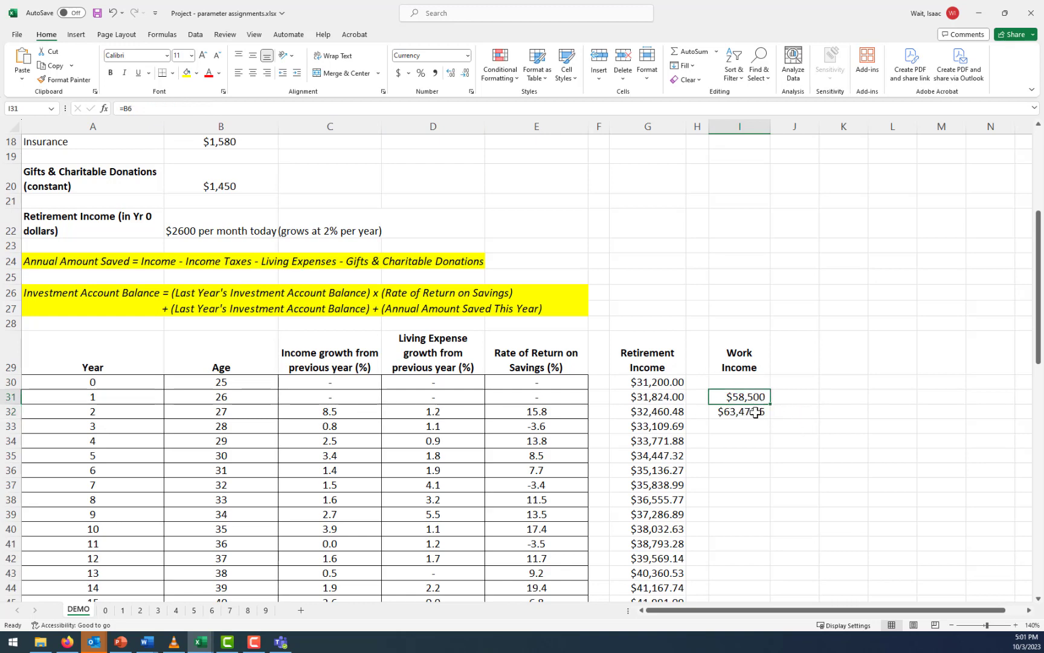
left_click(732, 412)
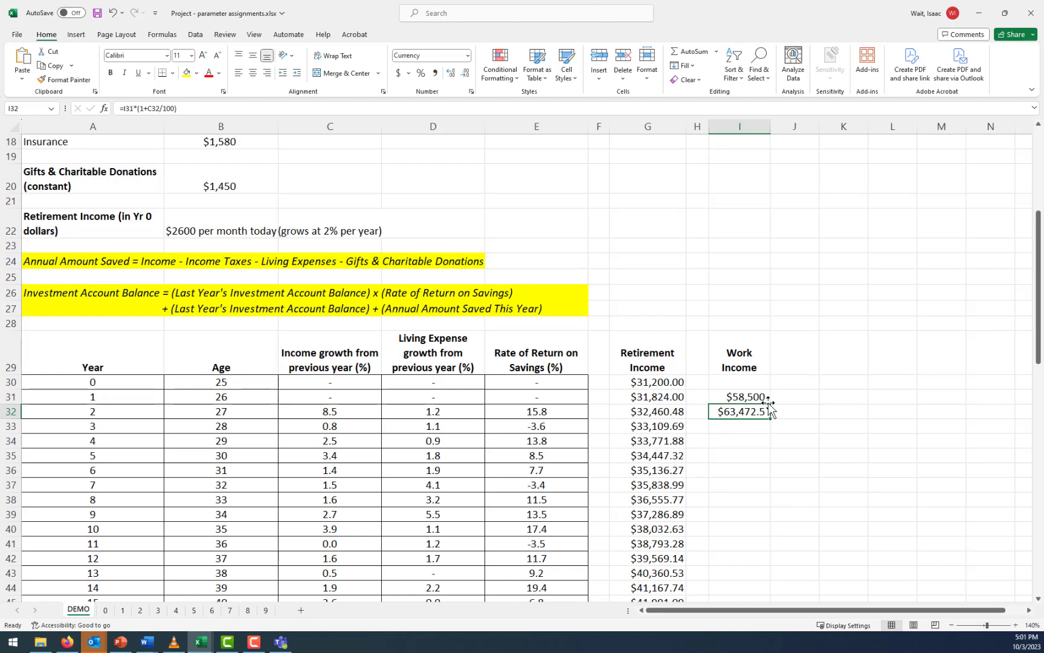
left_click(432, 107)
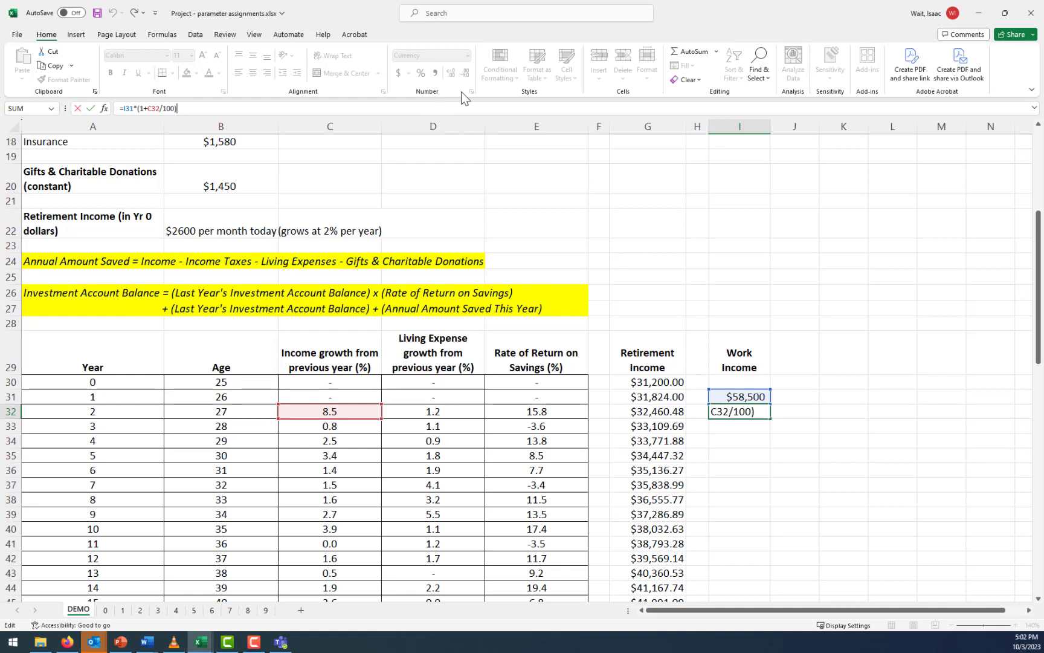
key("ctrl+Return")
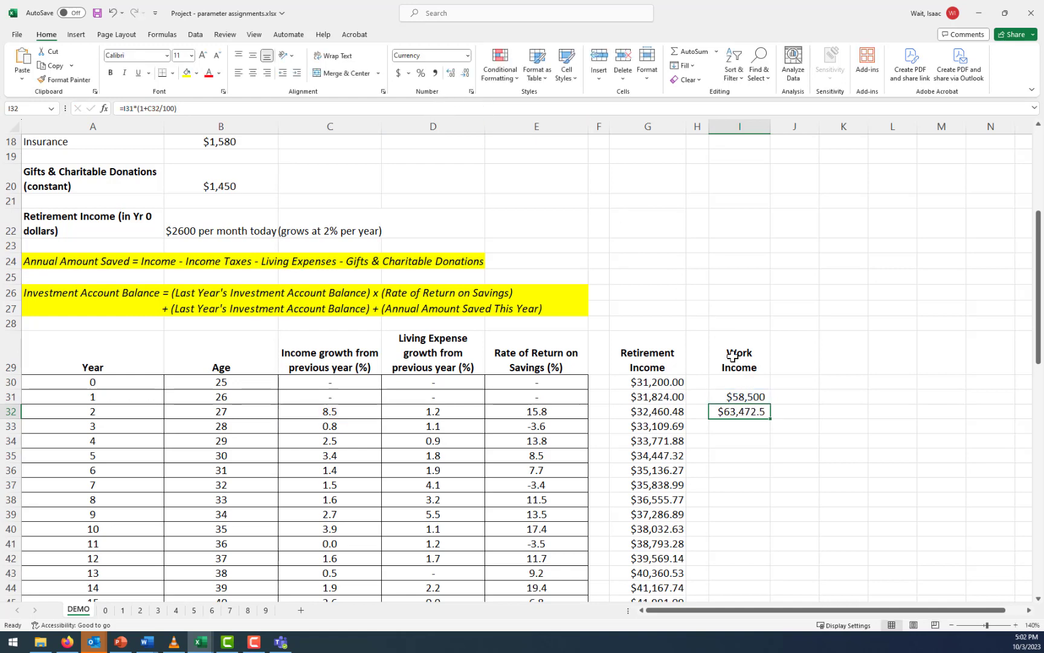
Copy the work income formula from I32 down to I33 and open the copied formula to check its references
left_click_drag(772, 419, 767, 427)
left_click(755, 428)
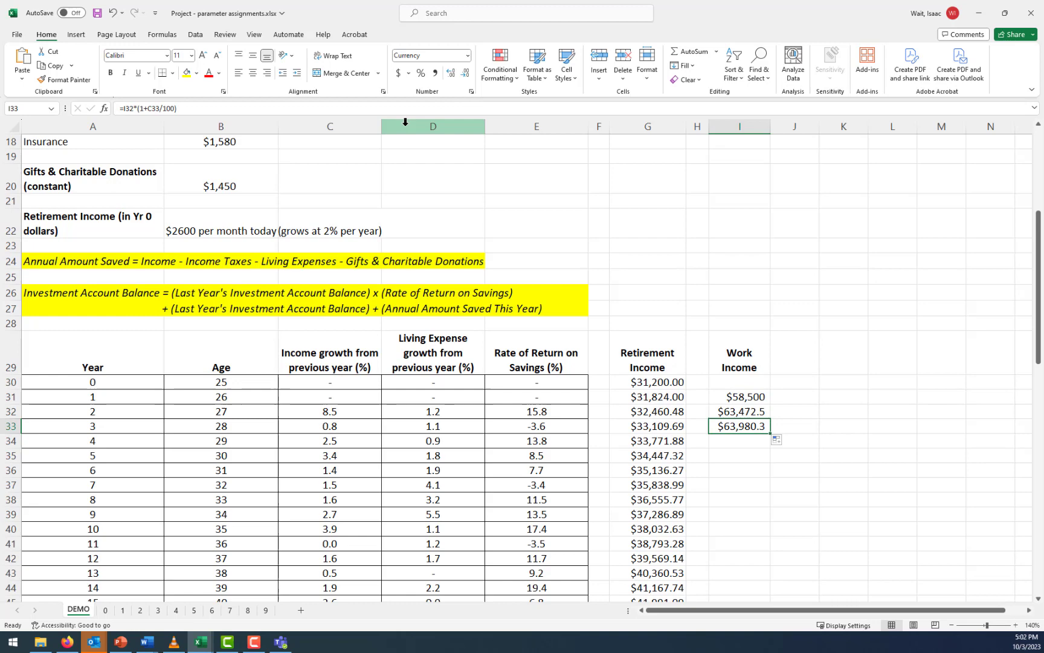
left_click(434, 108)
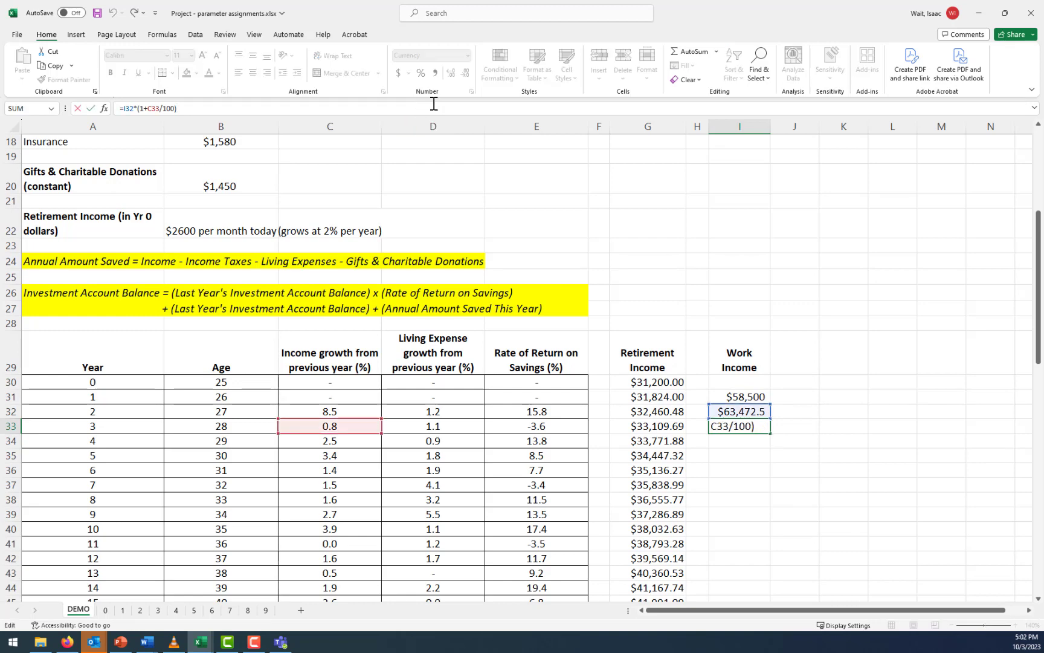
Fill the work income formula from I33 down through year 60 in I90
key("ctrl+Return")
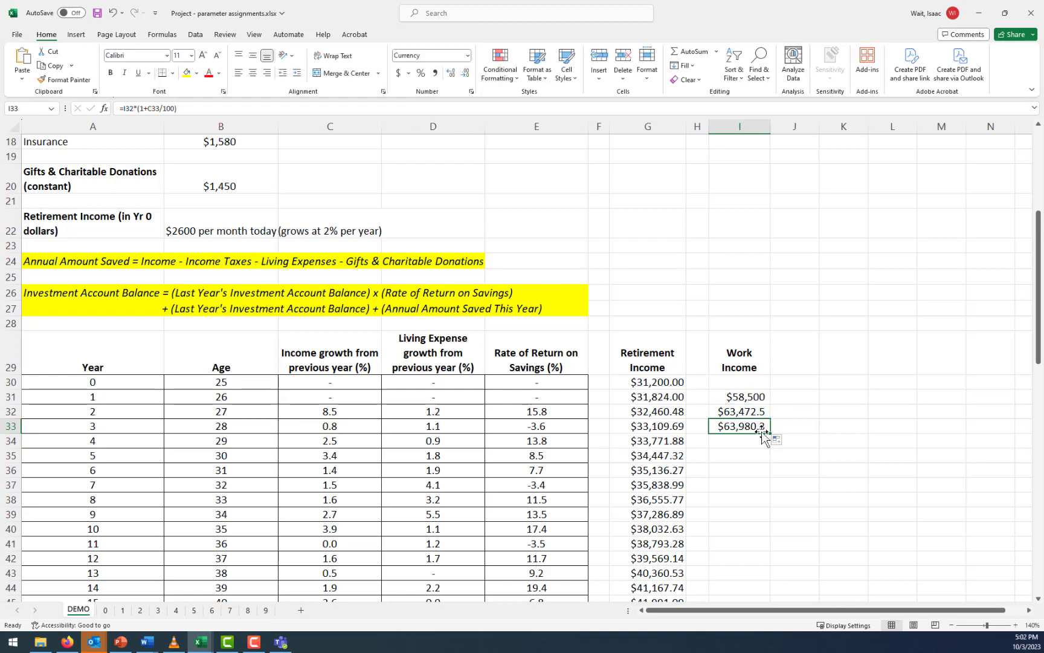
left_click_drag(770, 433, 768, 547)
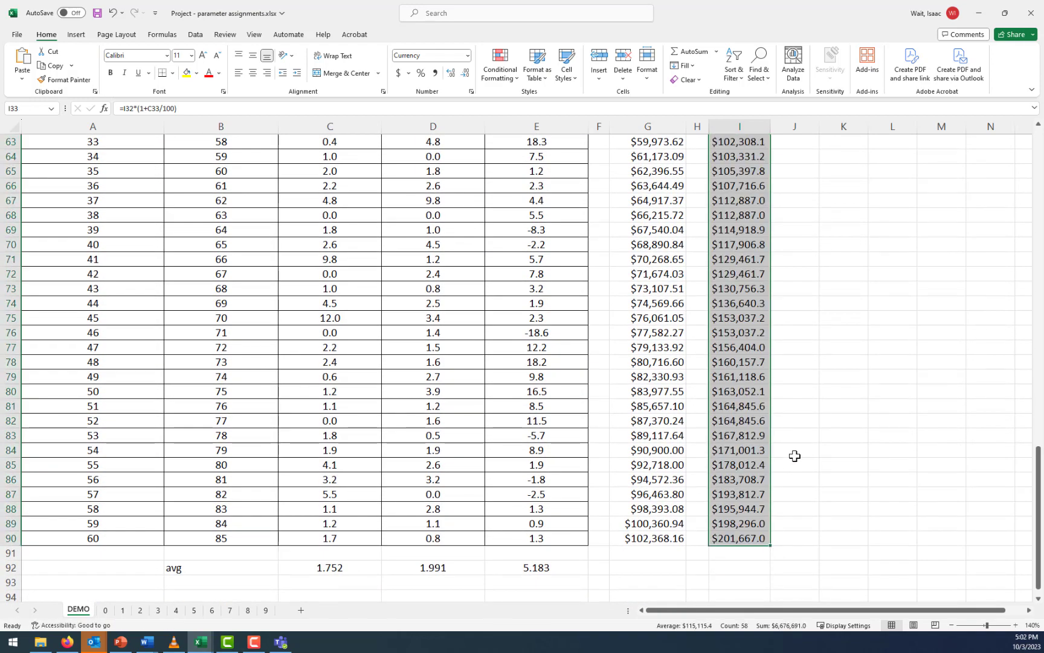
scroll(795, 452, "up", 10)
scroll(798, 447, "up", 3)
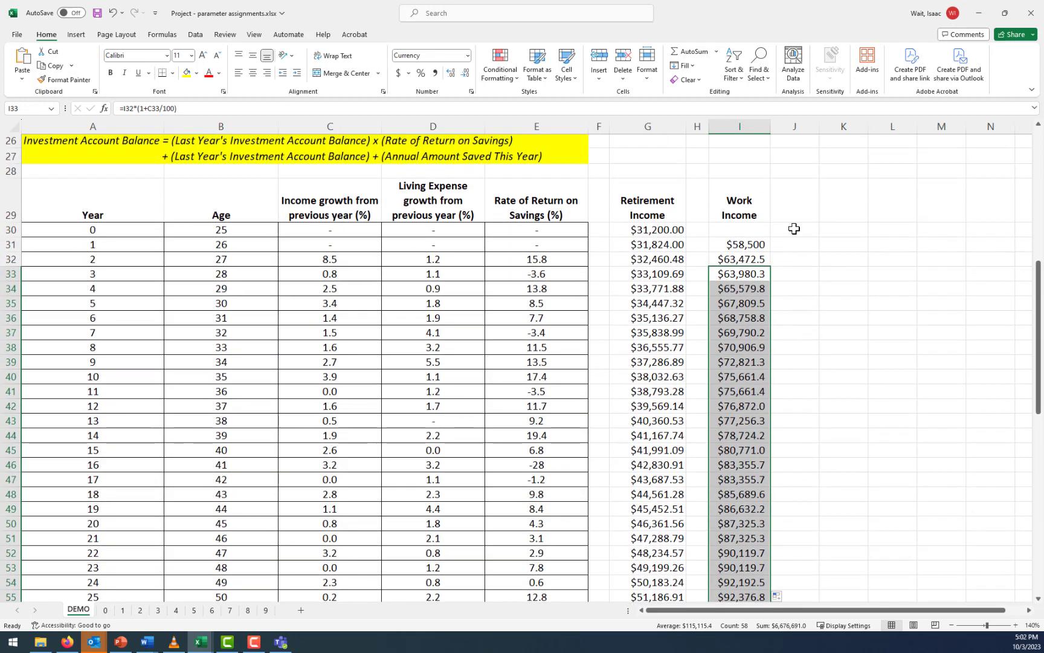
Add the heading "Income Taxes" in J29 with wrapped, bold text
left_click(785, 209)
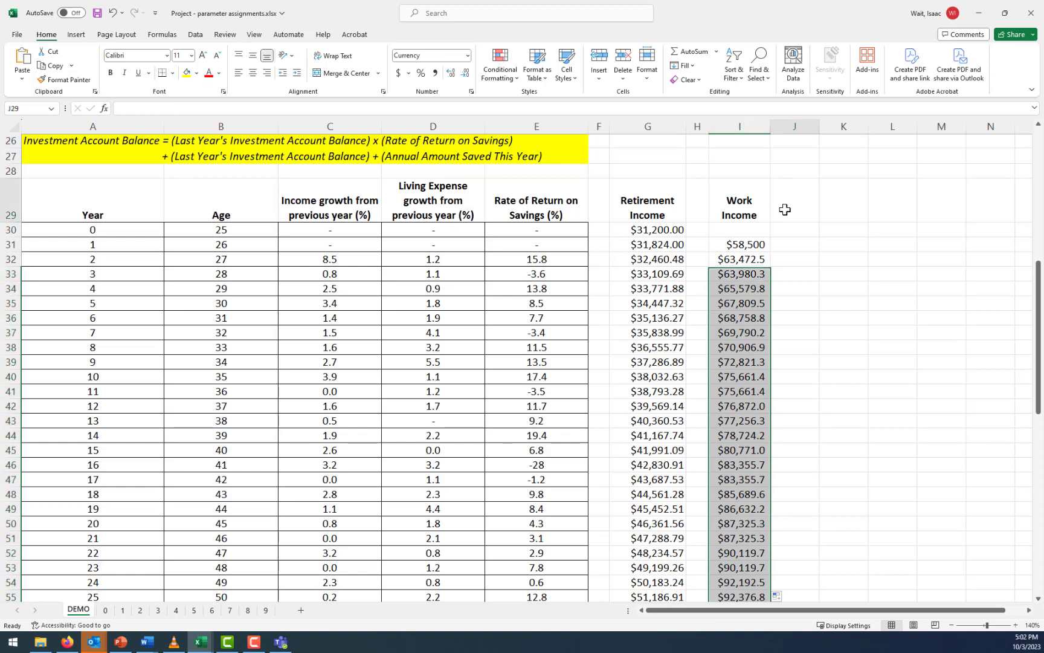
type("Inc")
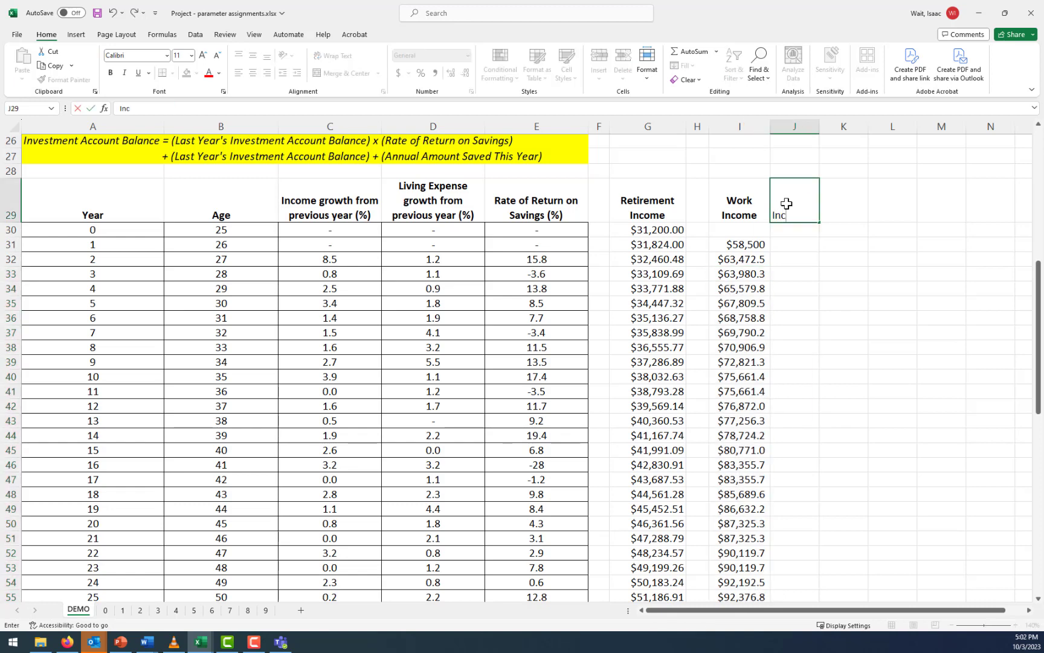
type("ome Taxes")
key("ctrl+Return")
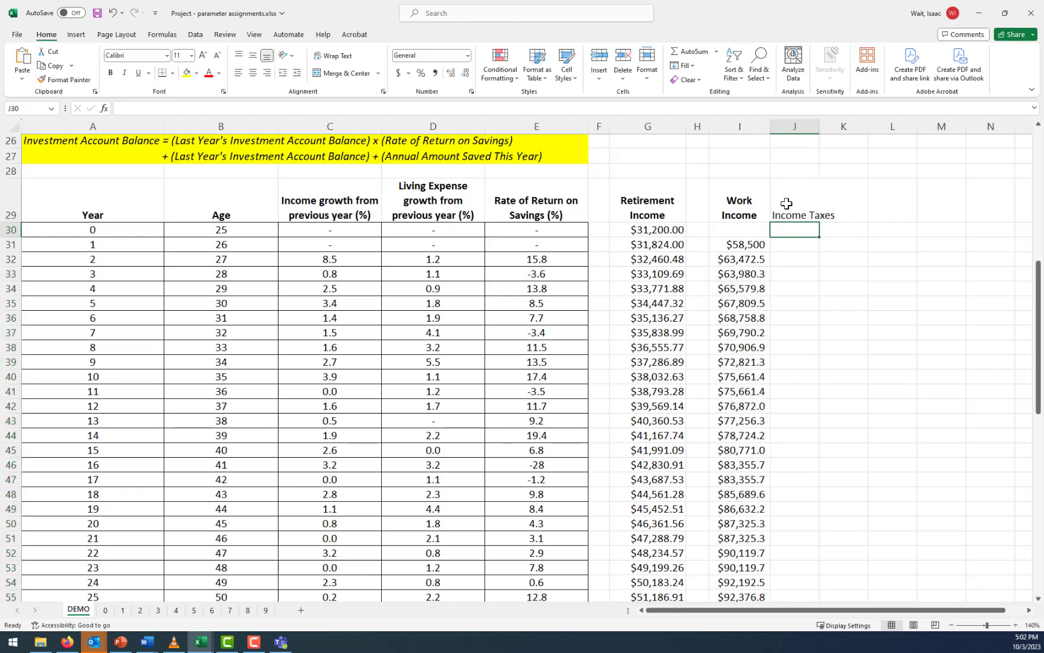
left_click(332, 56)
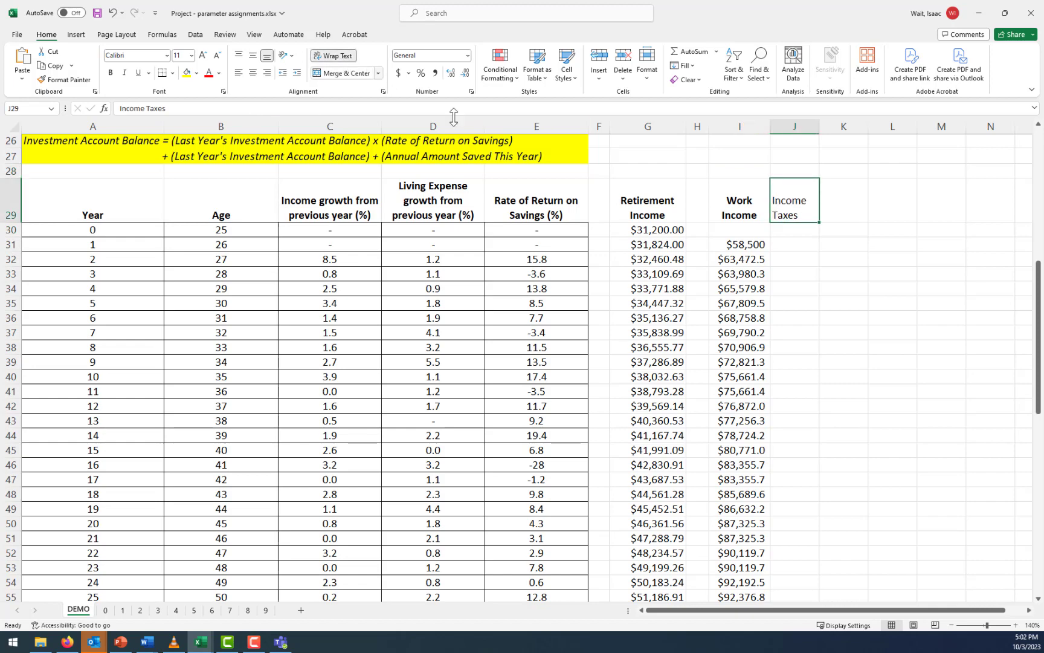
left_click(111, 73)
Calculate the year 1 income taxes in J31 as 14% of work income with =I31*0.14
scroll(272, 331, "up", 5)
scroll(269, 343, "up", 3)
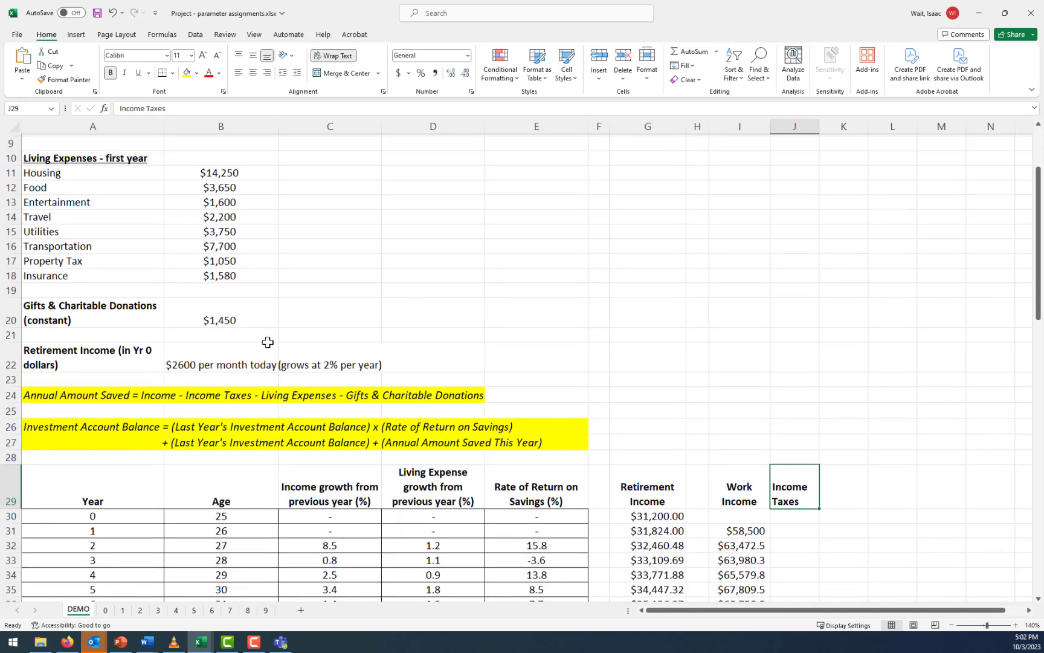
scroll(408, 322, "down", 4)
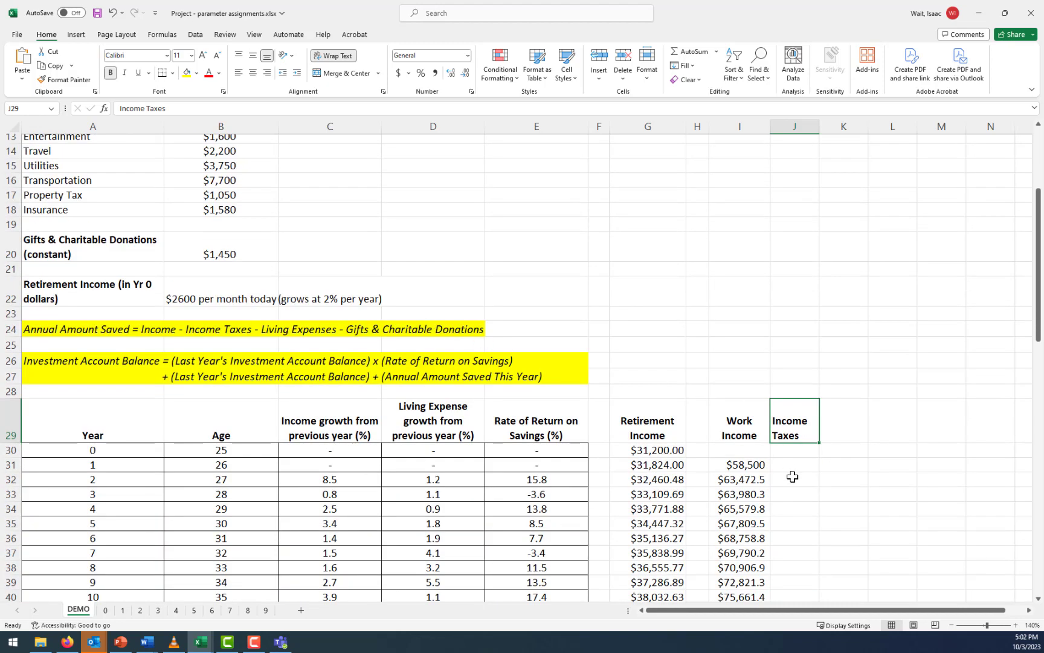
left_click(806, 464)
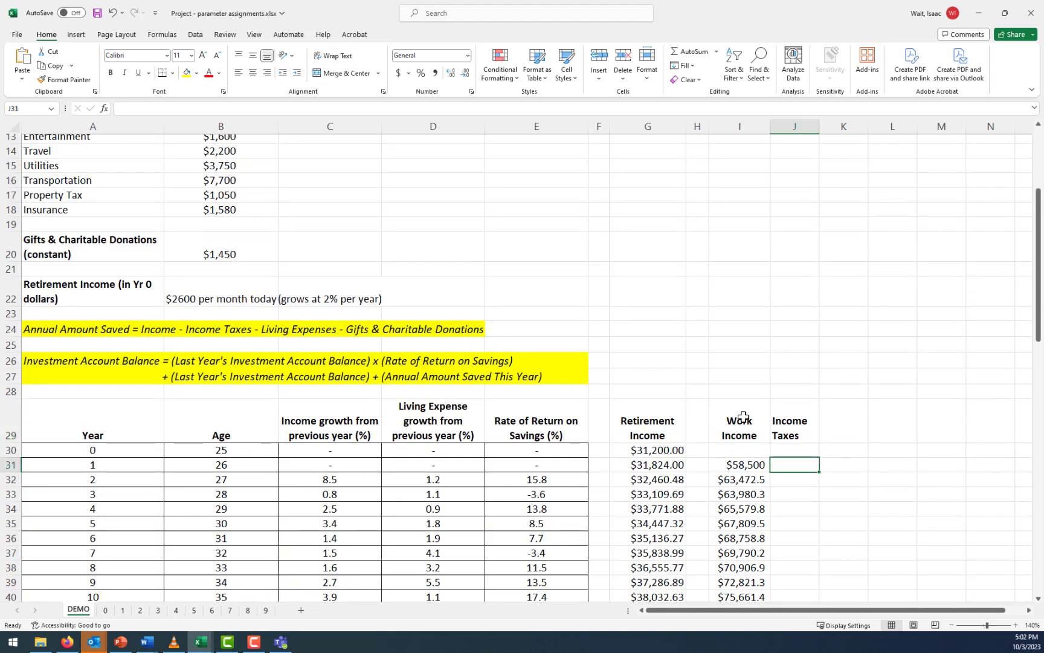
type("=")
key("Left")
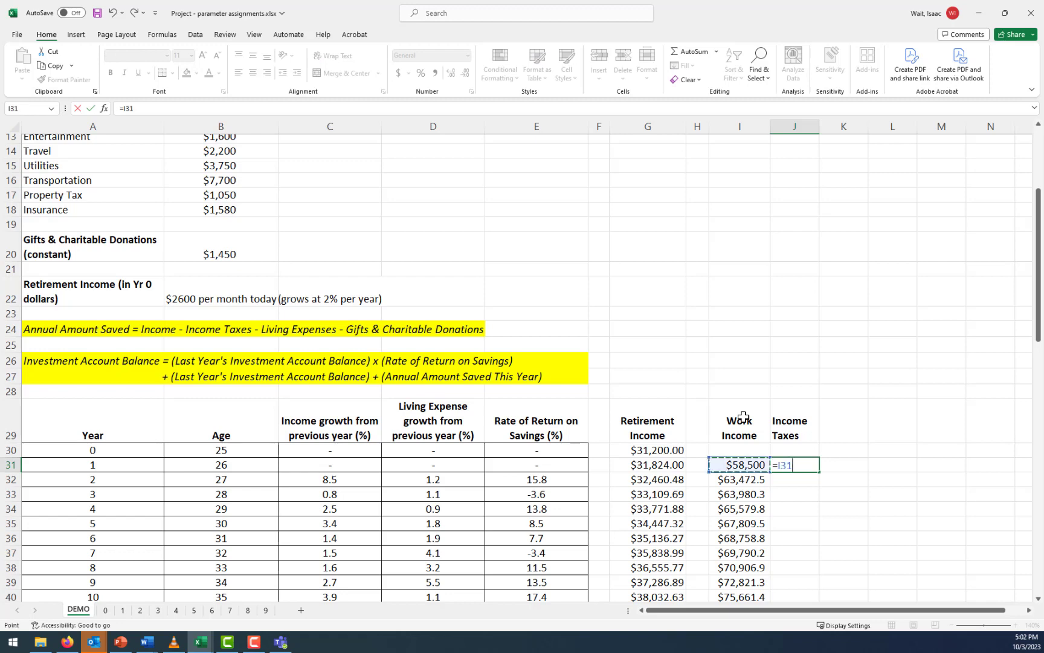
type("*.14")
key("Return")
left_click(758, 464)
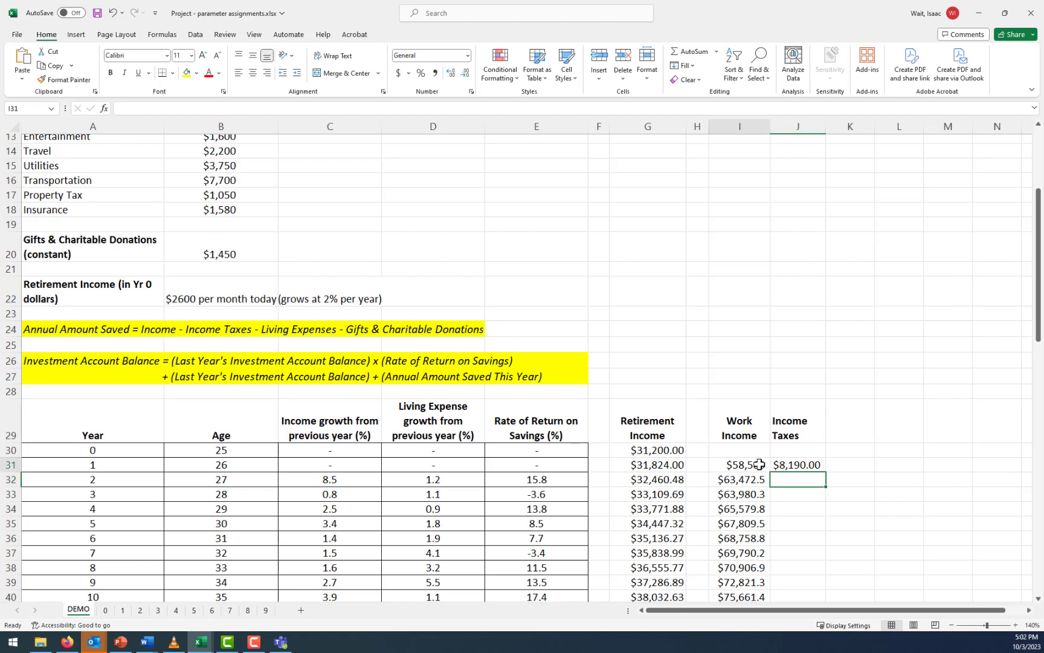
Fill the income tax formula from J31 down to J90 and autofit the width of column J
left_click(810, 463)
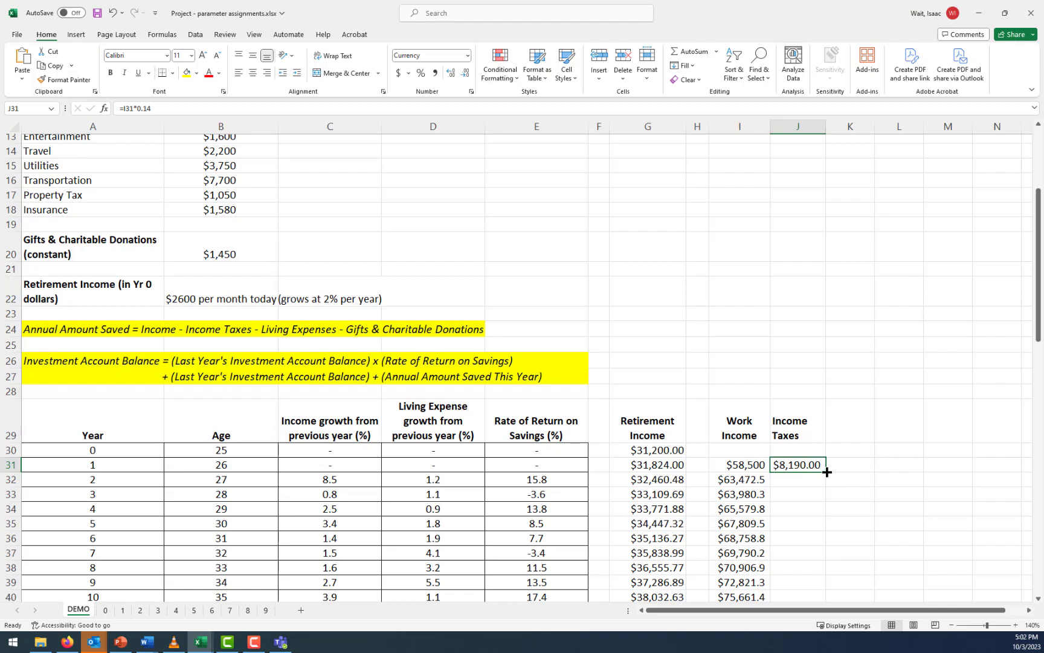
left_click_drag(828, 472, 827, 576)
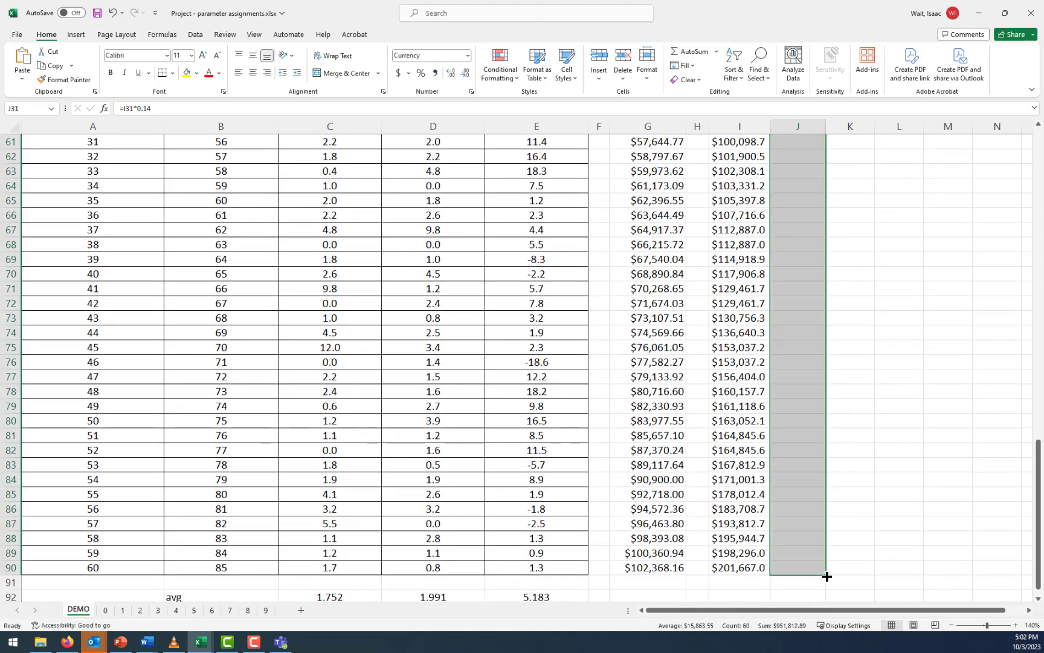
double_click(825, 127)
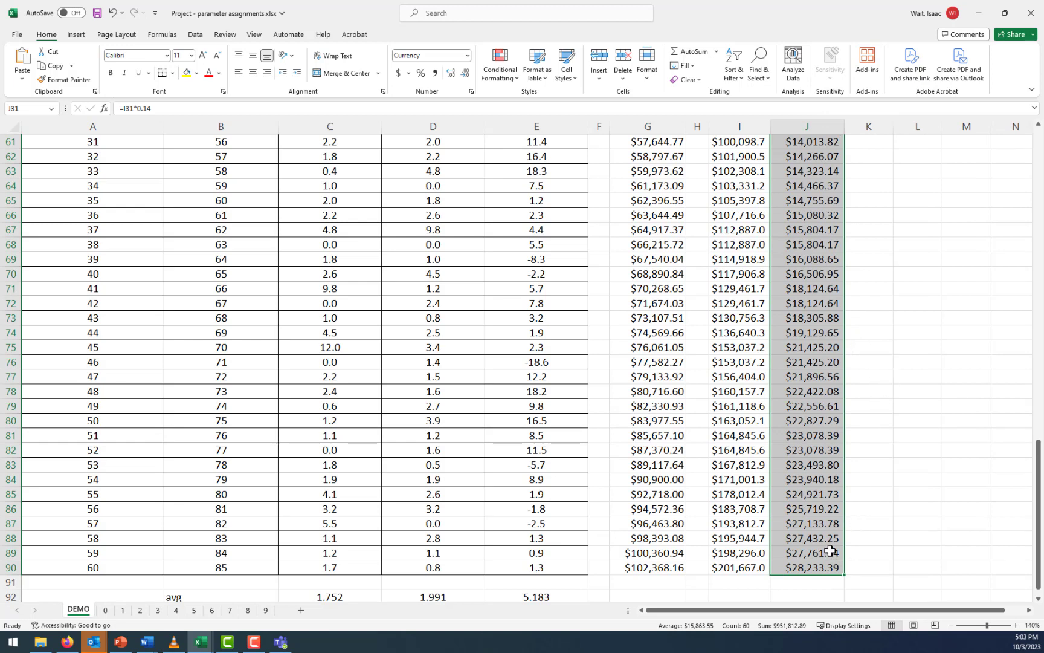
left_click(746, 570)
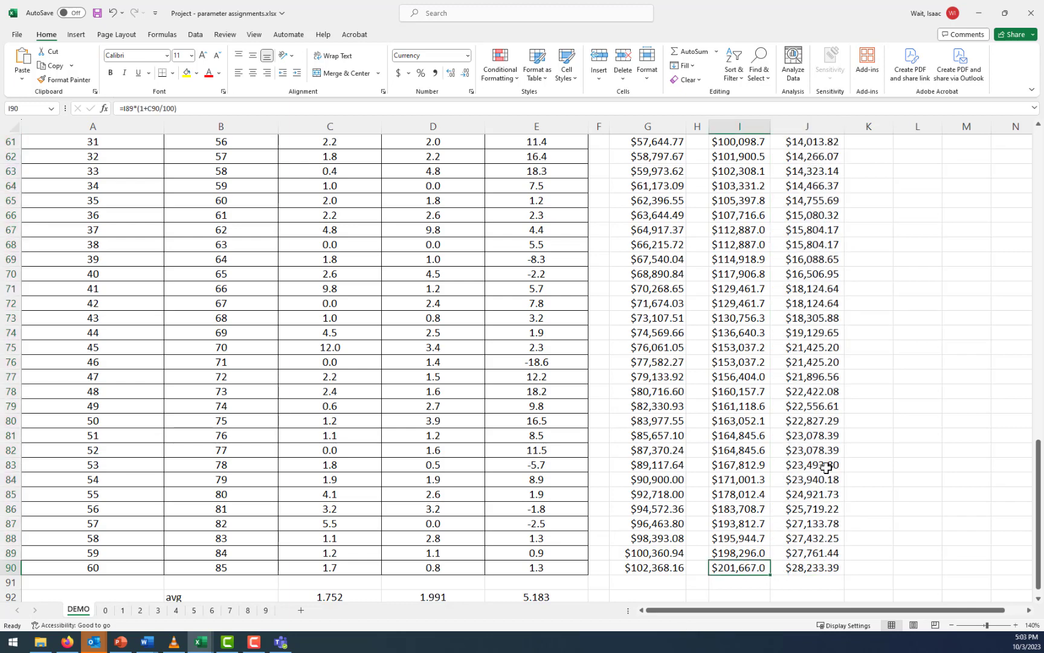
Add the heading "Living Expenses" in K29 with bold, wrapped text
scroll(827, 466, "up", 12)
scroll(826, 467, "up", 1)
left_click(862, 269)
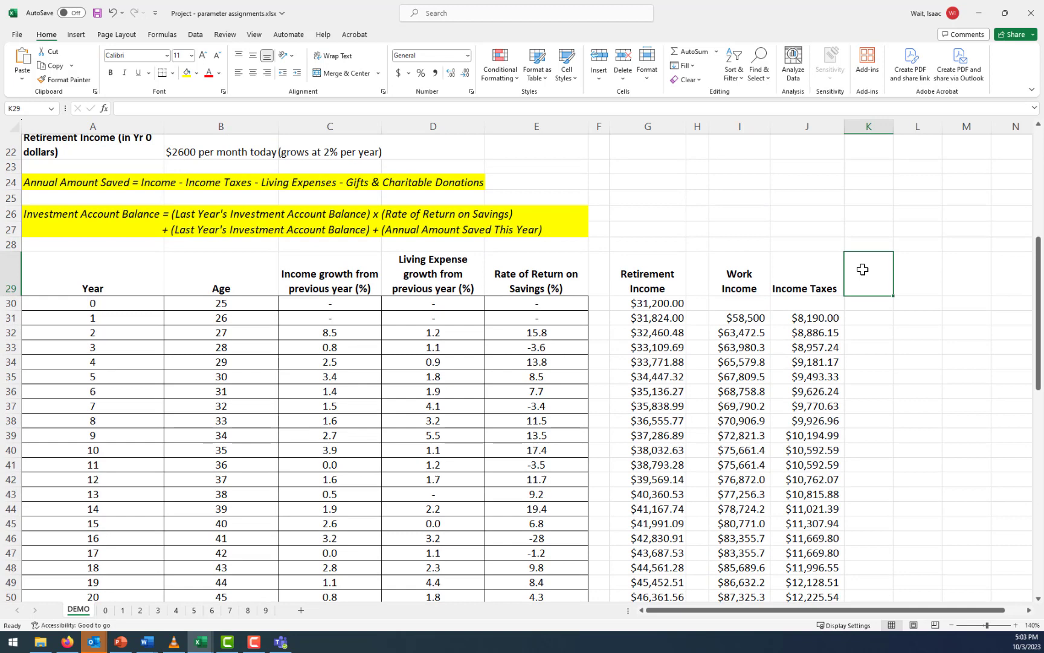
type("Living Ex")
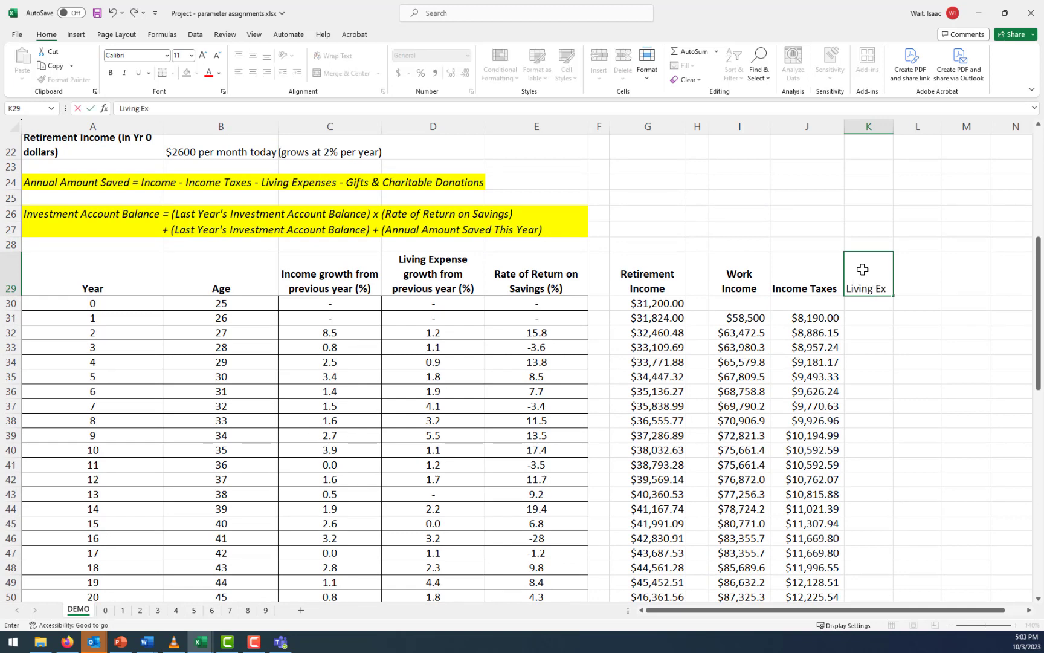
type("penses")
key("Return")
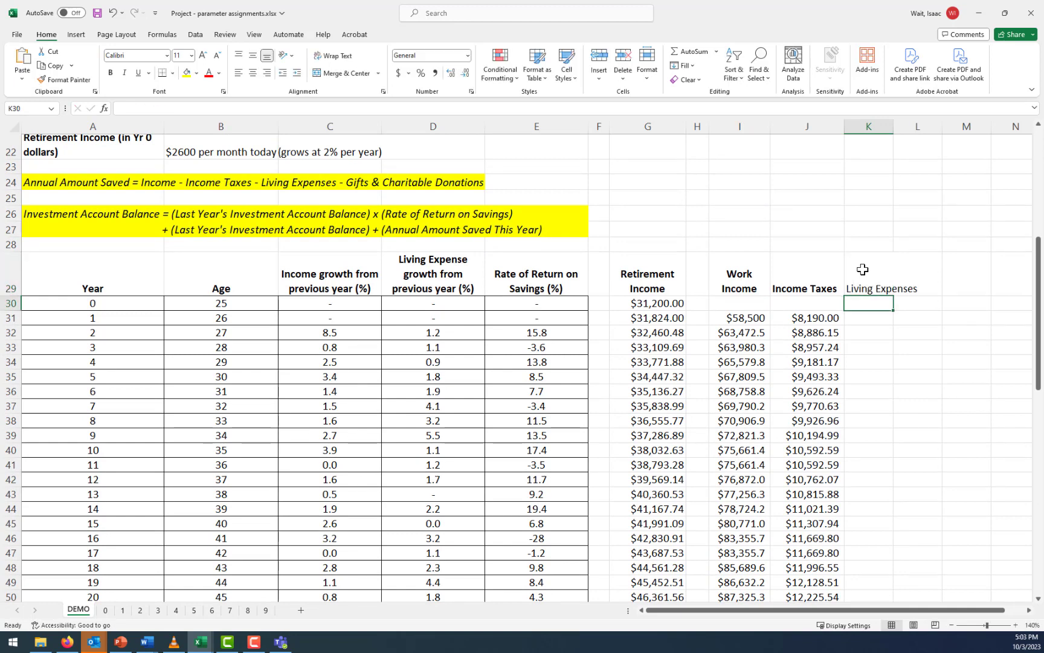
left_click(862, 270)
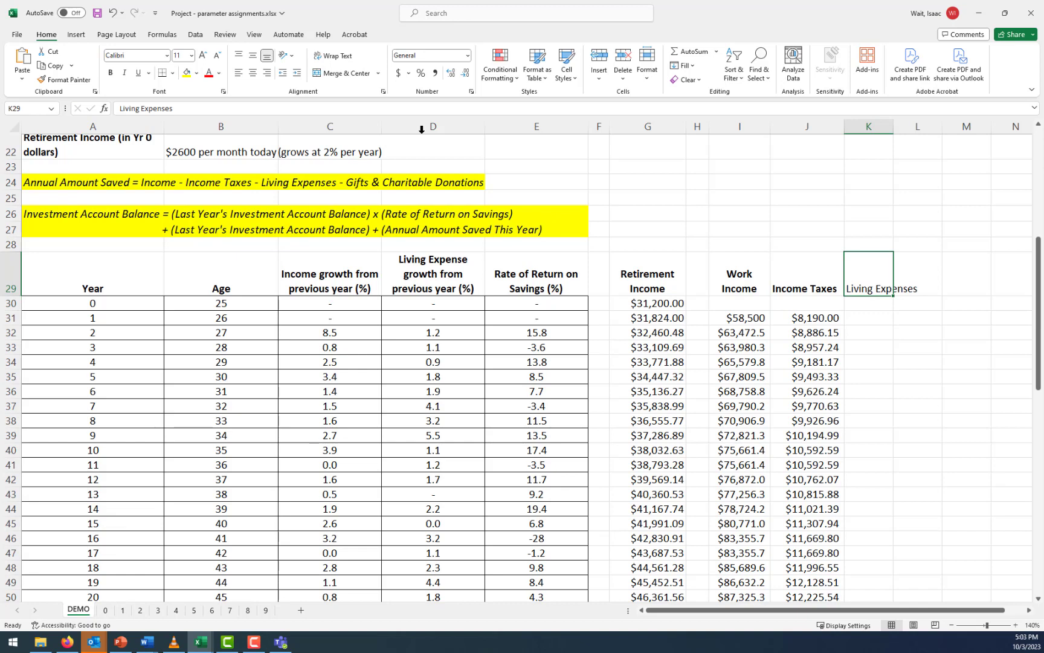
left_click(110, 73)
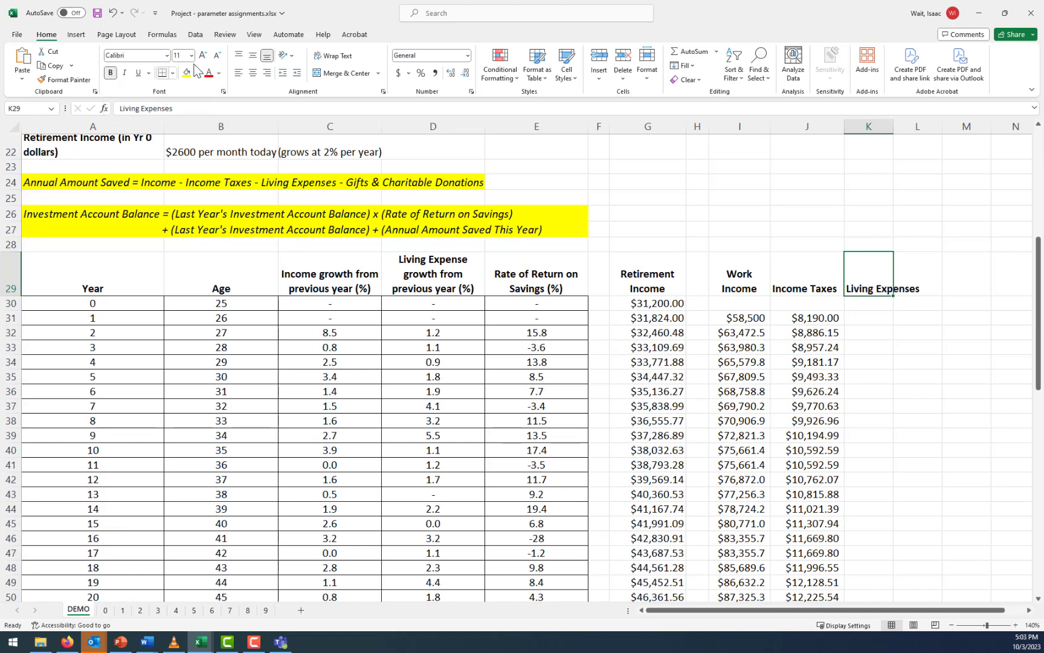
left_click(334, 55)
Total the first-year living expenses from housing to insurance in K31 with =SUM(B11:B18)
left_click(873, 317)
scroll(272, 266, "up", 5)
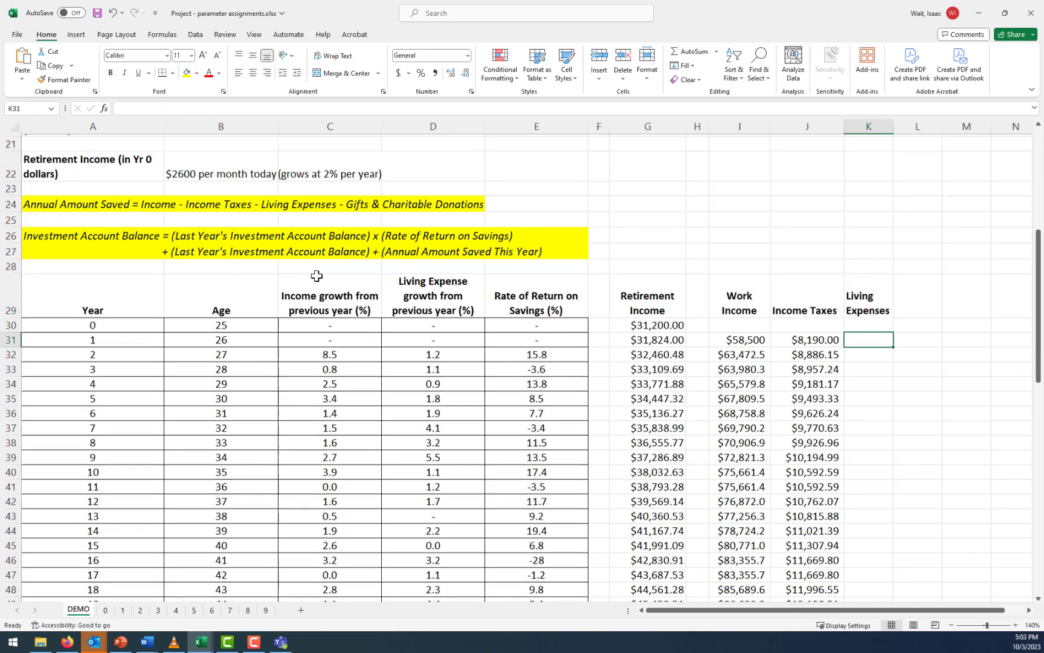
scroll(219, 249, "up", 3)
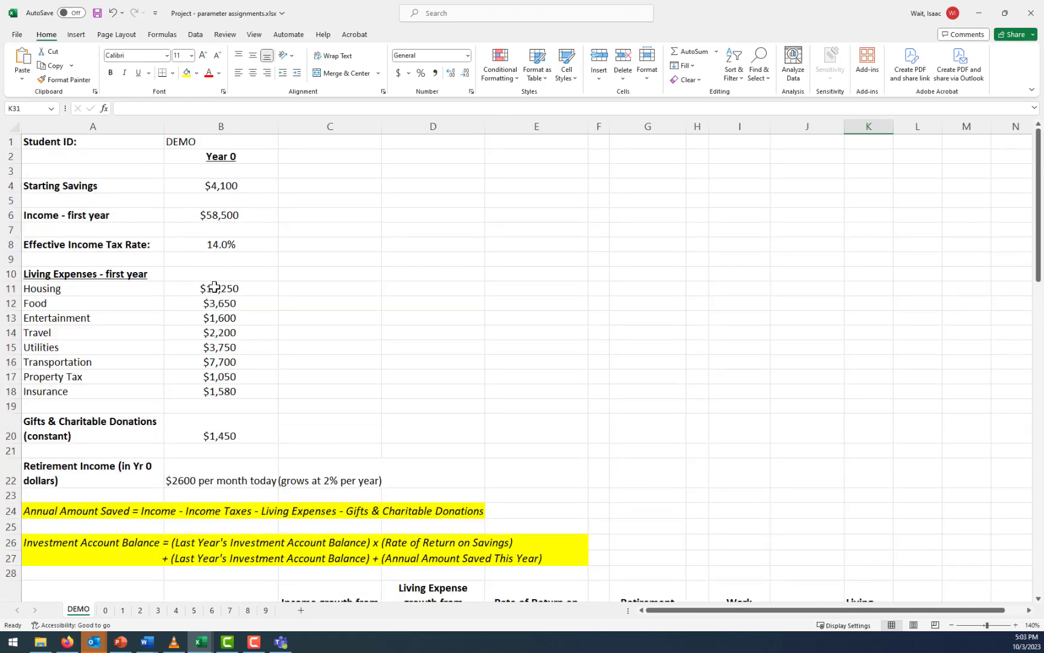
scroll(436, 368, "down", 3)
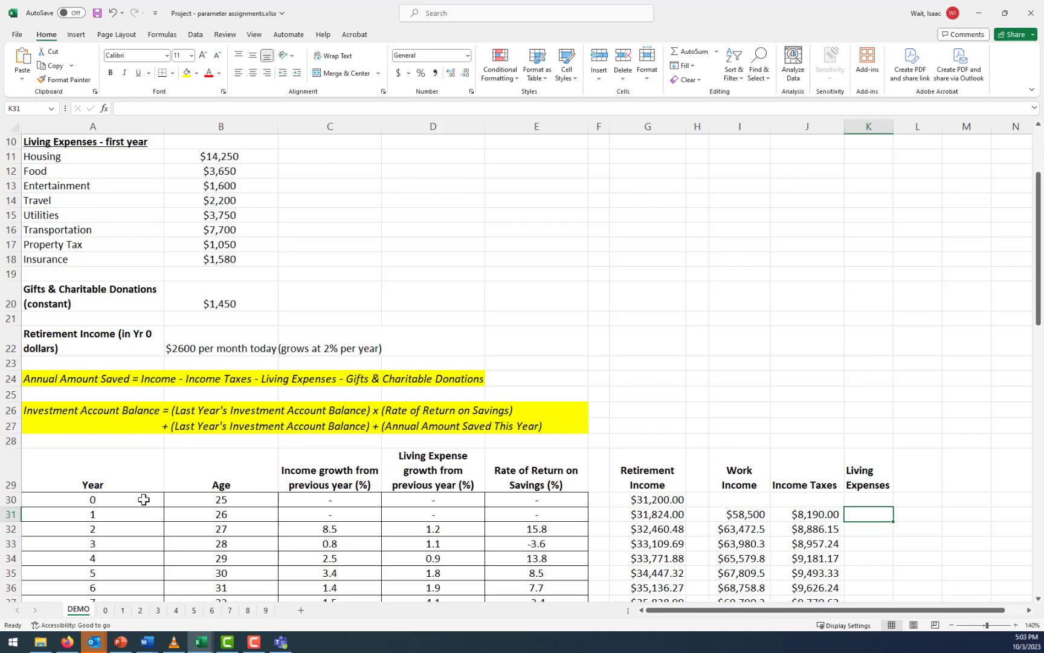
left_click(124, 511)
left_click(872, 515)
type("=sum(")
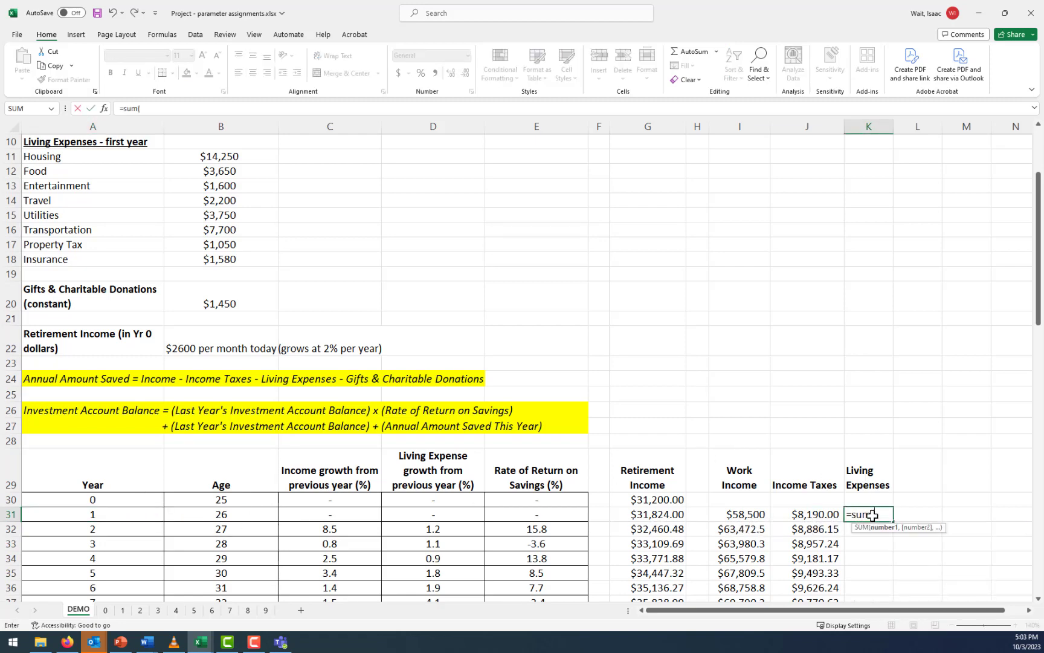
left_click_drag(208, 156, 219, 260)
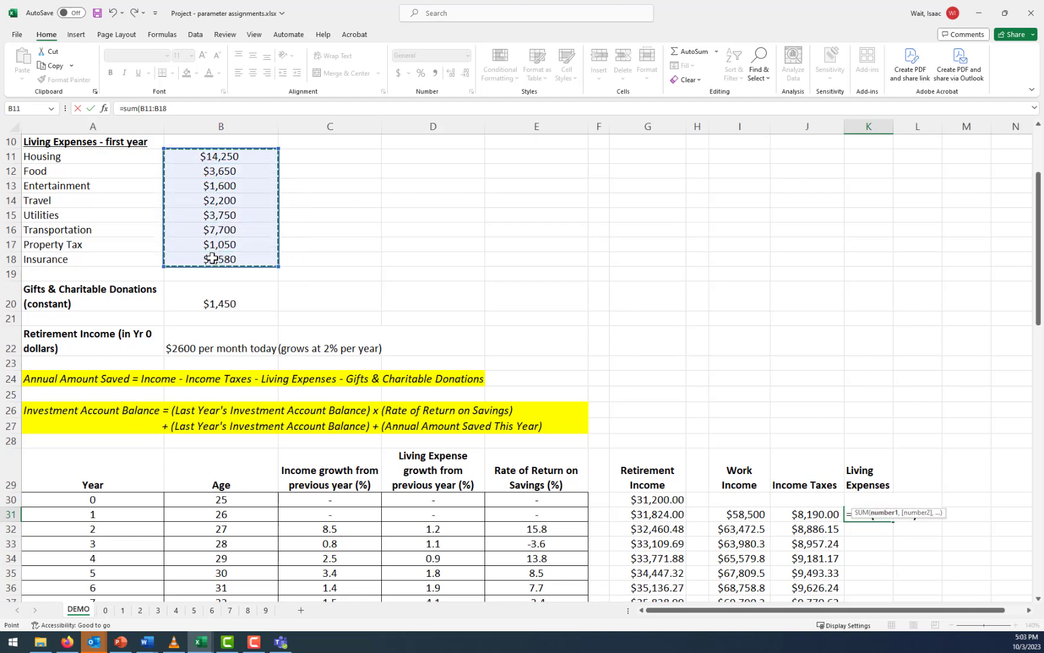
type(")")
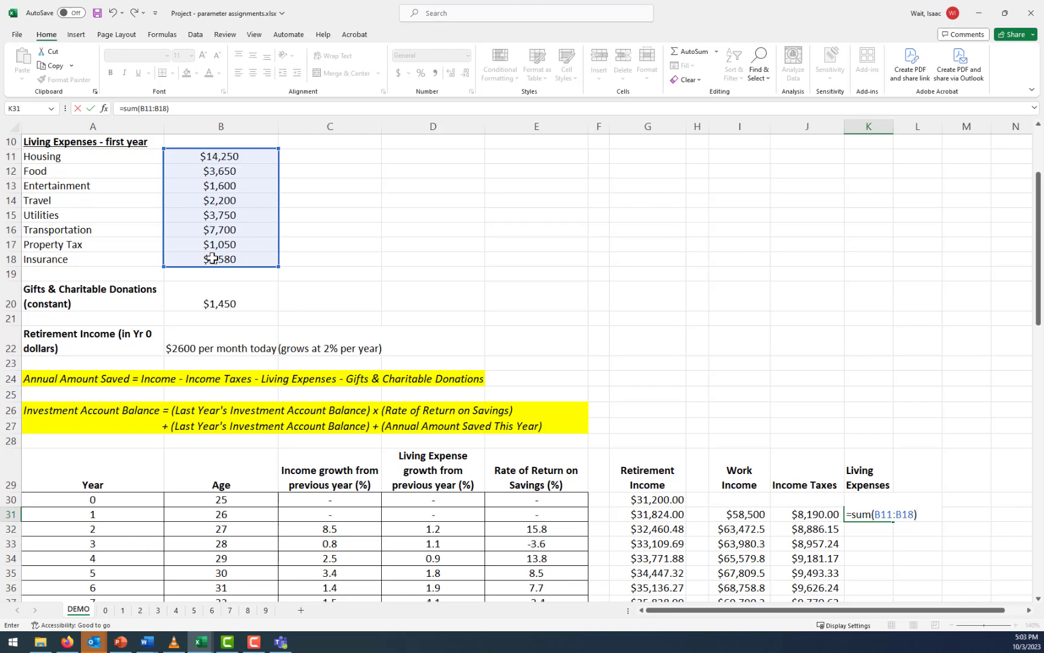
key("Return")
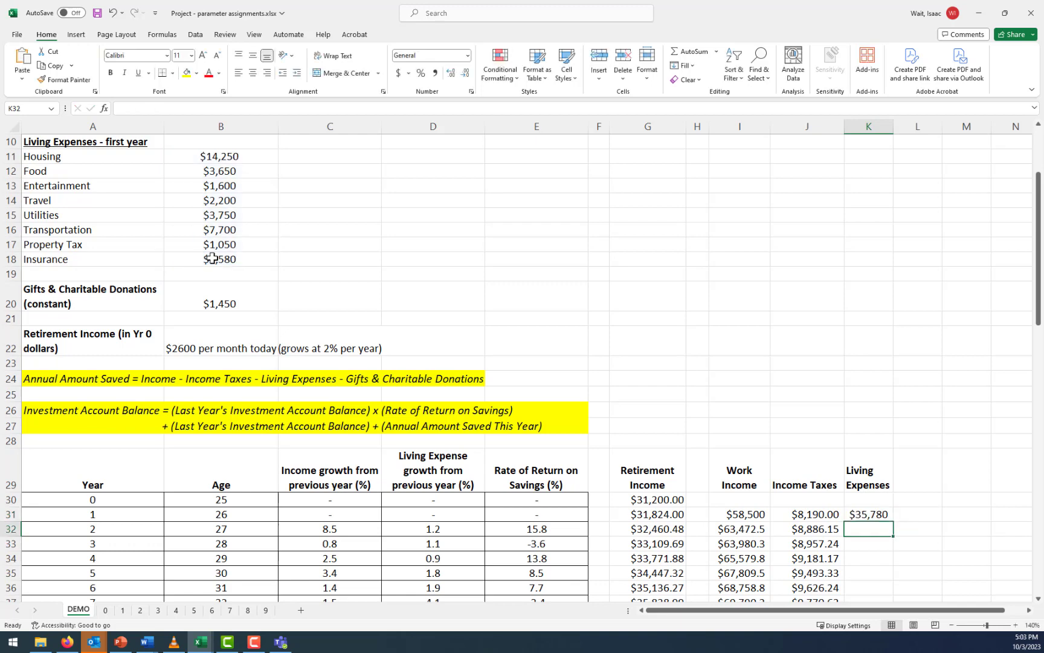
left_click(870, 514)
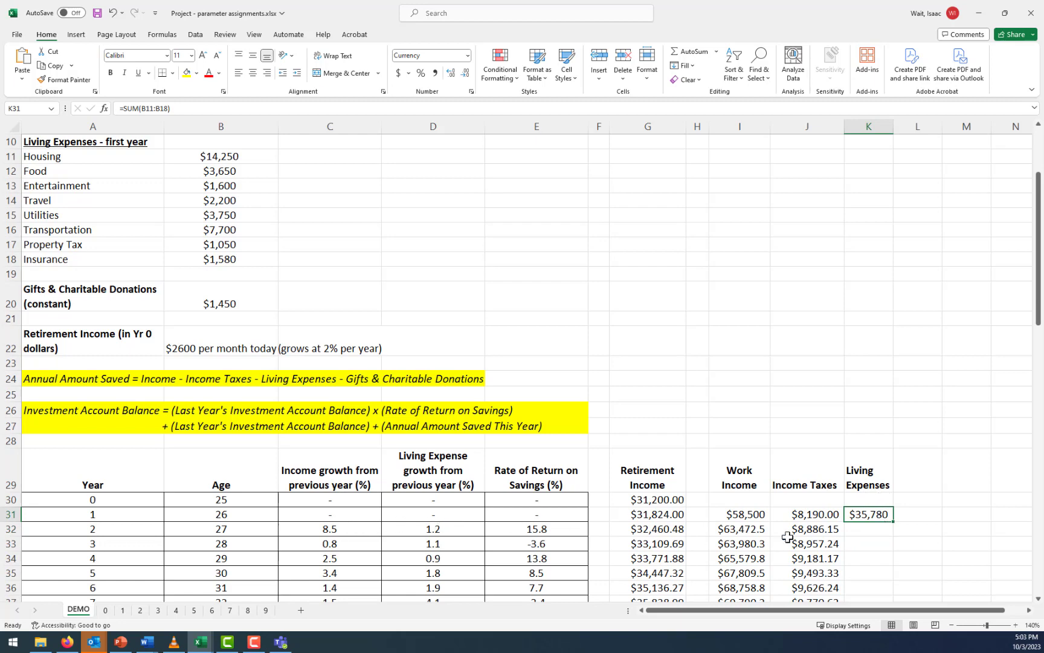
Calculate the year 2 living expenses in K32 from the previous year and the growth rate with =K31+(1+D32/100)
left_click(861, 529)
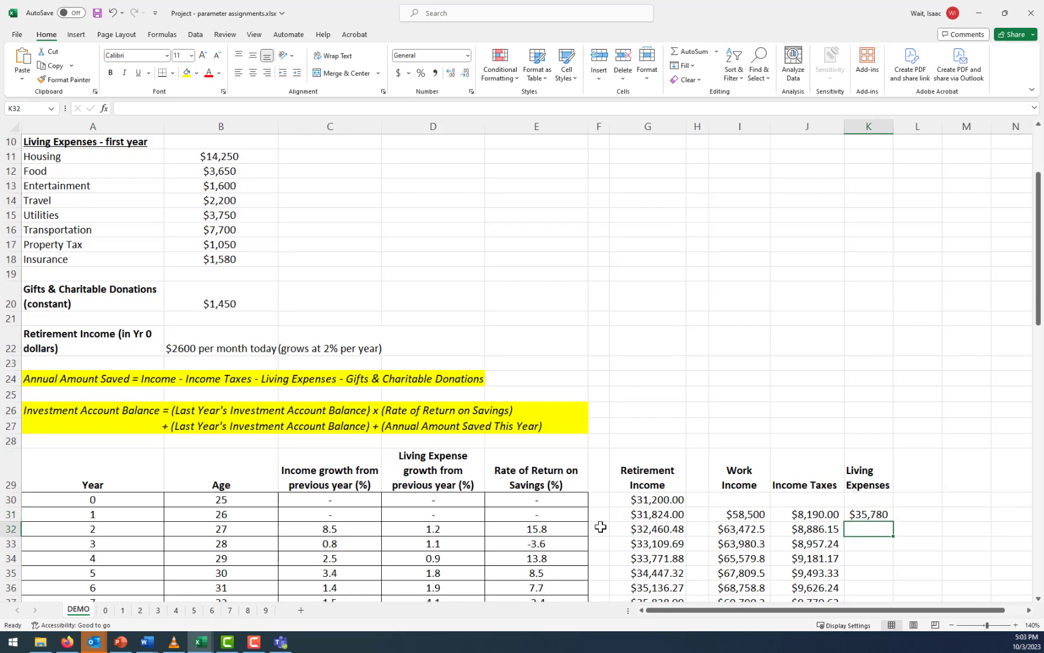
left_click(444, 529)
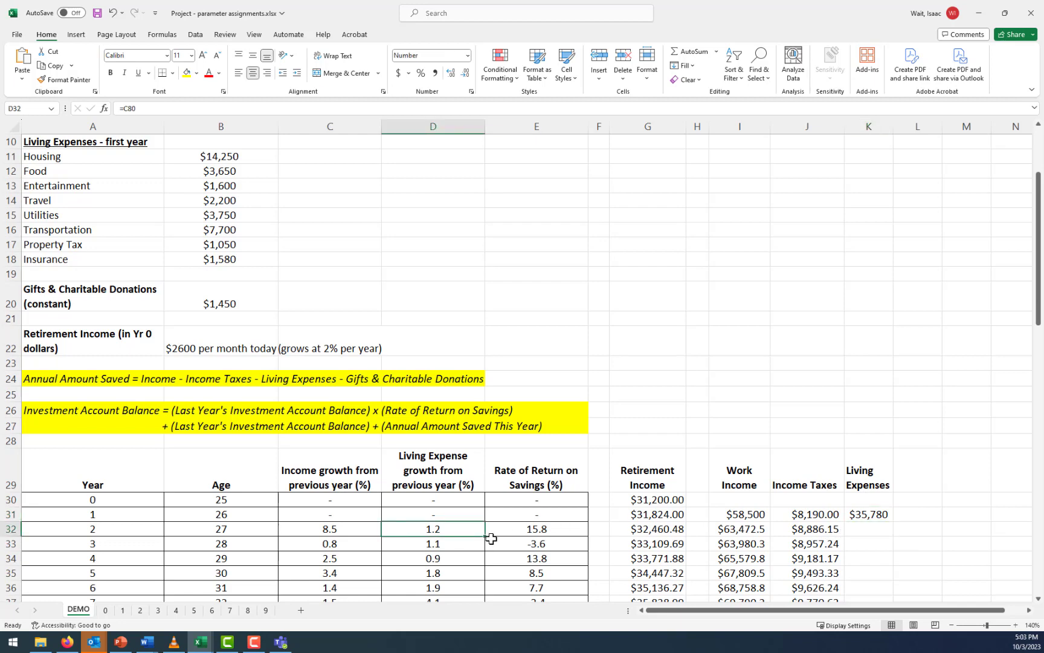
left_click(865, 528)
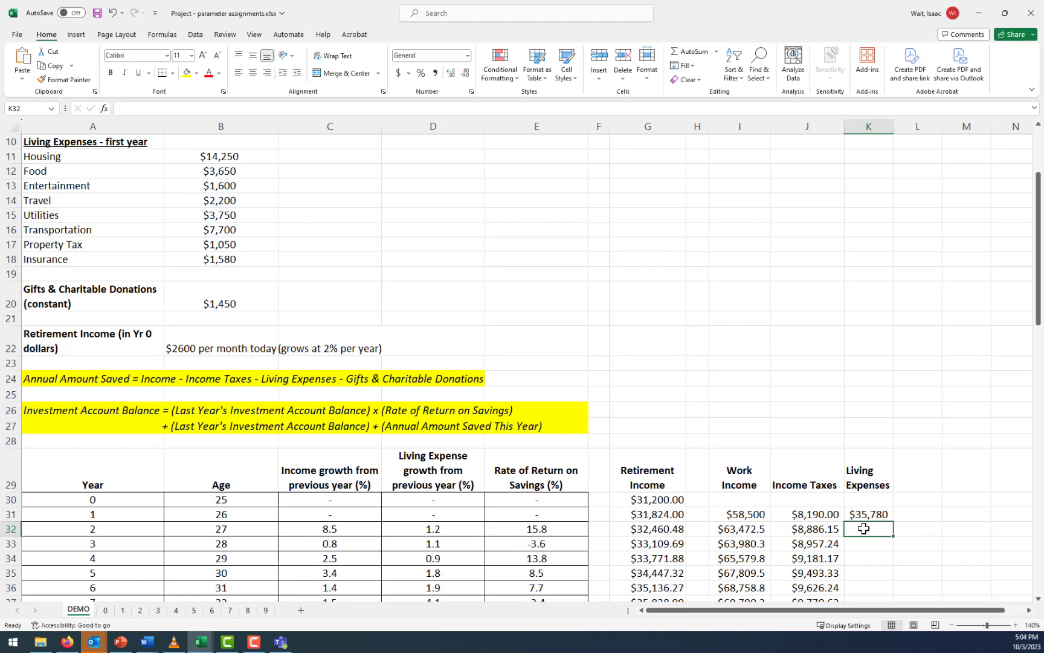
type("=")
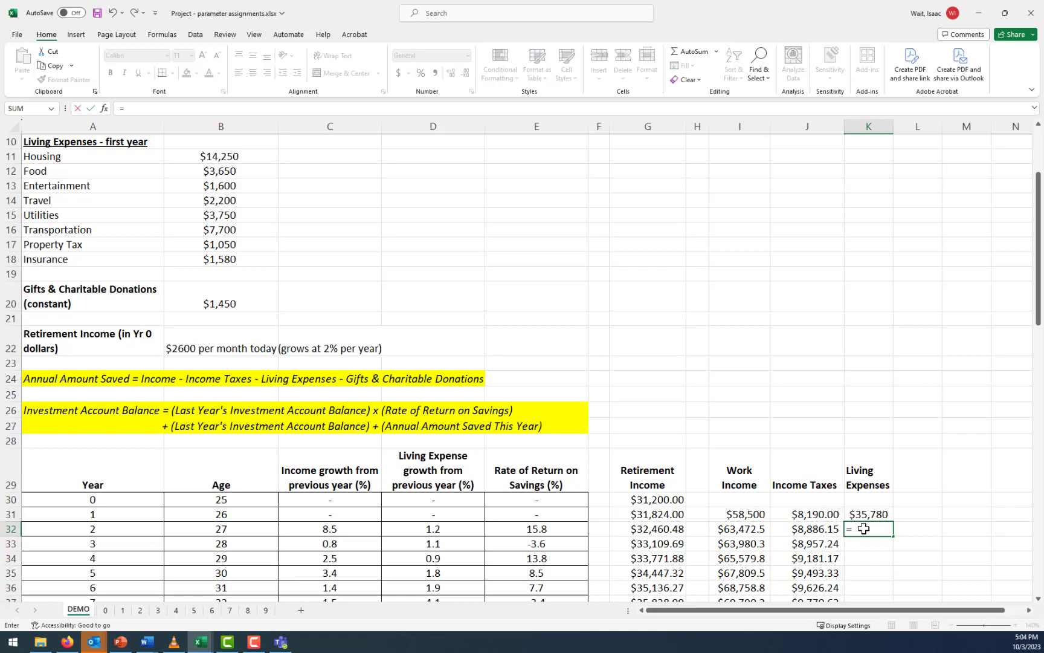
key("Up")
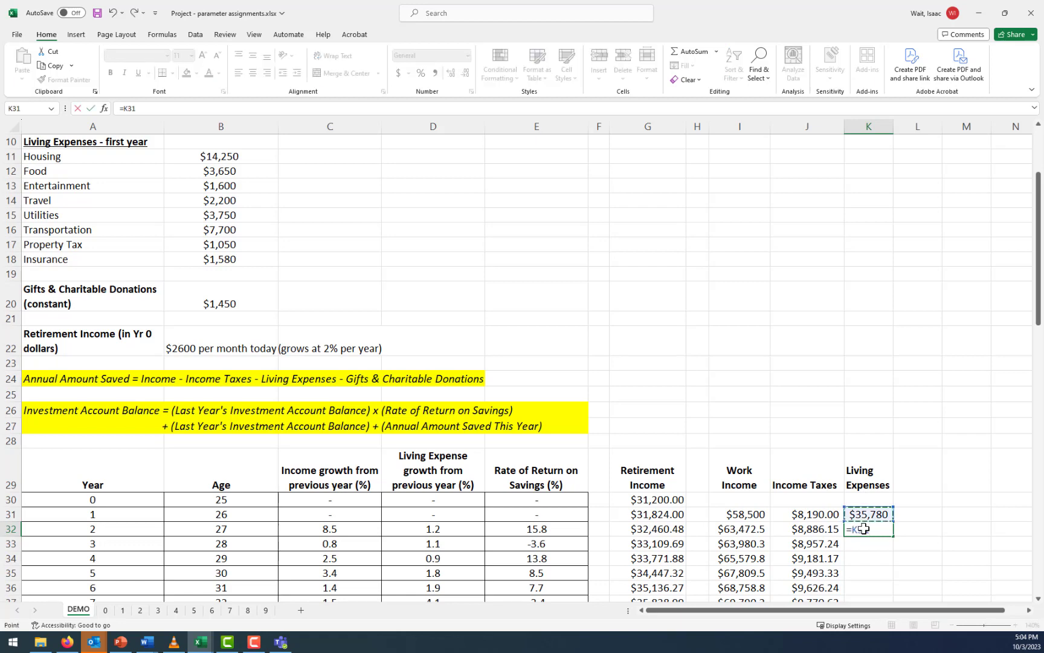
type("+(1+")
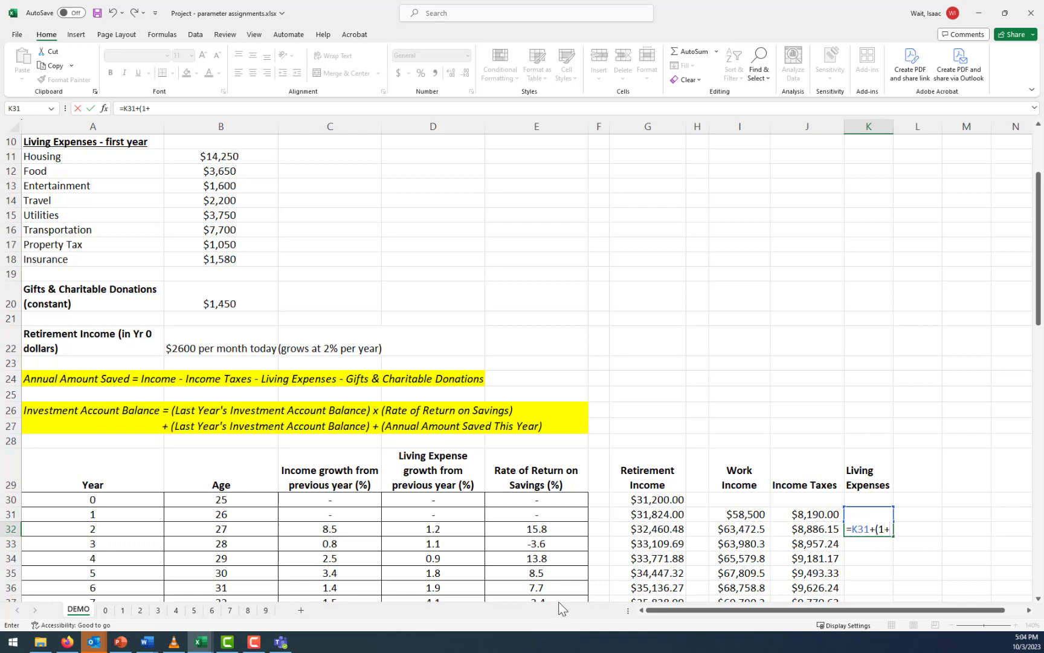
left_click(454, 532)
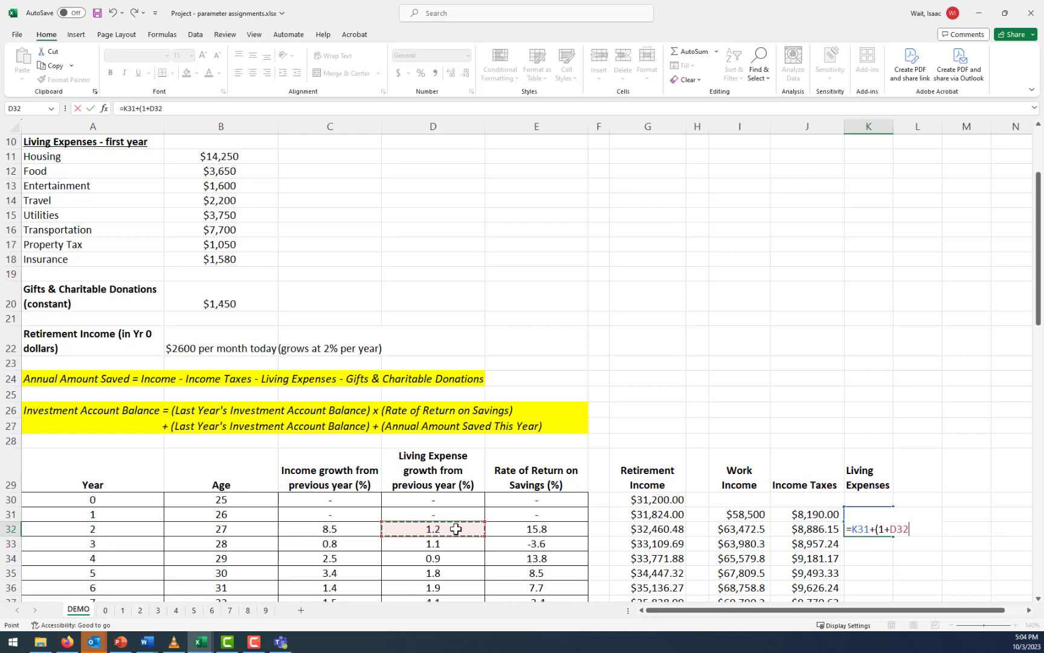
type("/100")
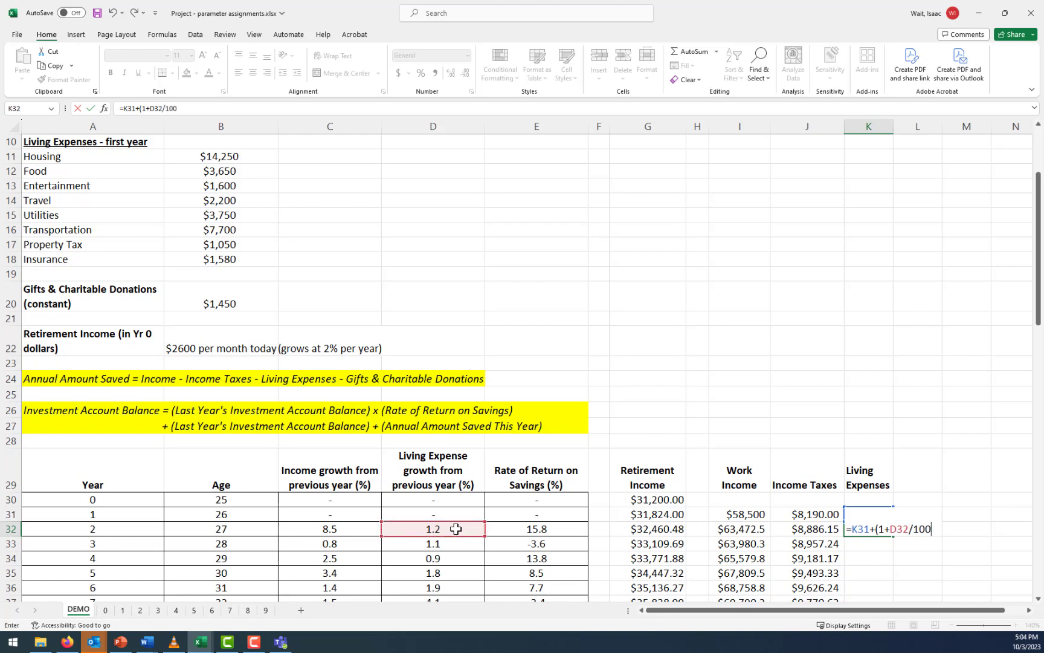
key("Return")
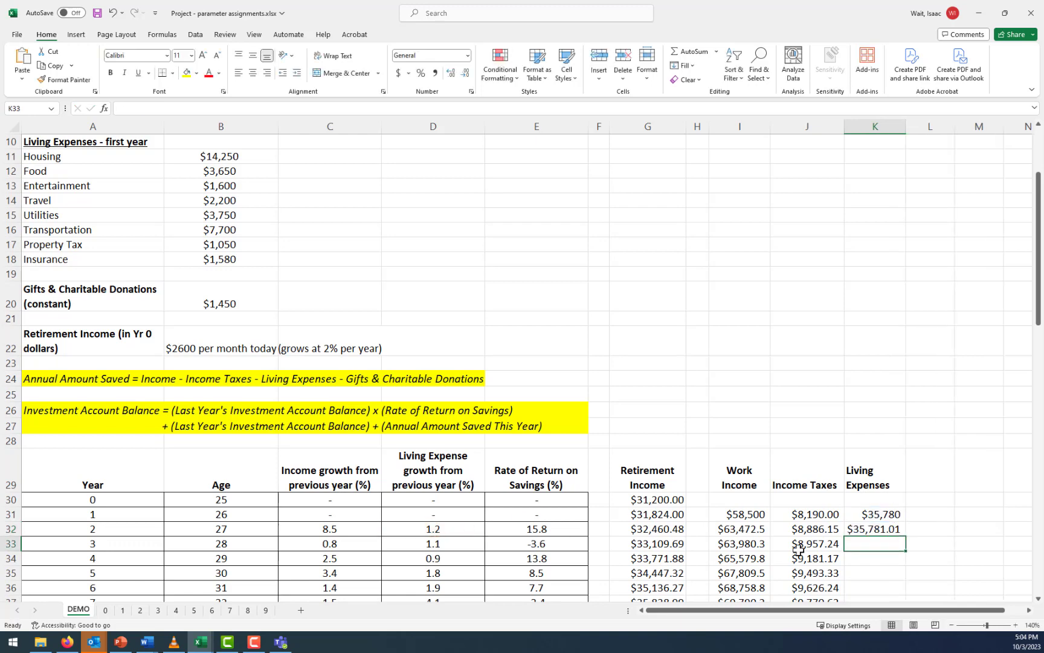
Check the living expense formulas in K31 and K32 and the growth rate references in D32 and D33
left_click(889, 514)
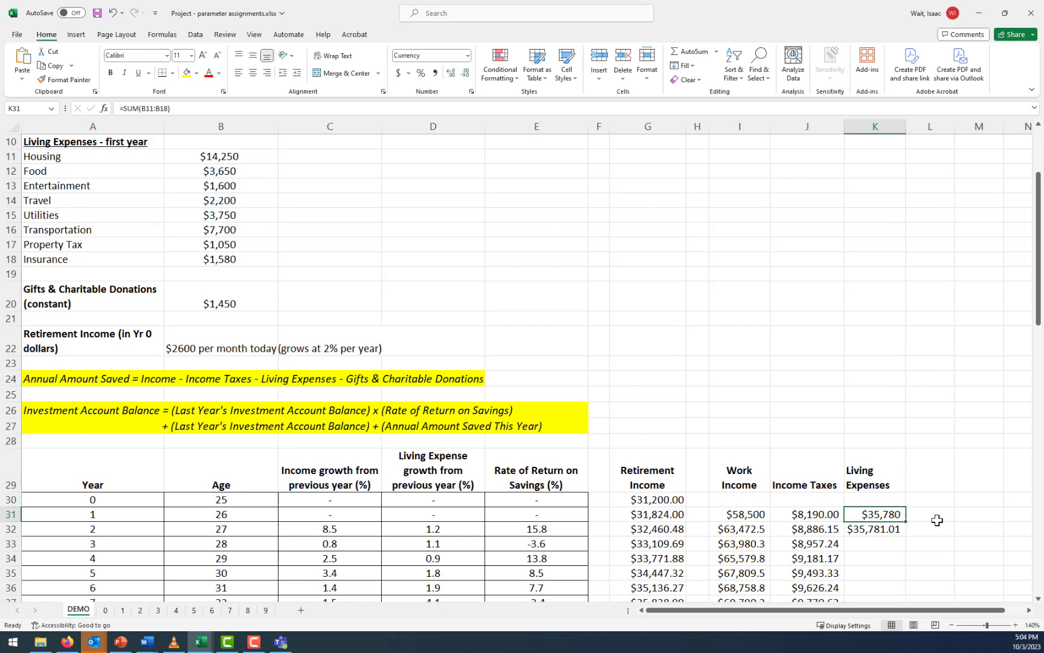
left_click(896, 529)
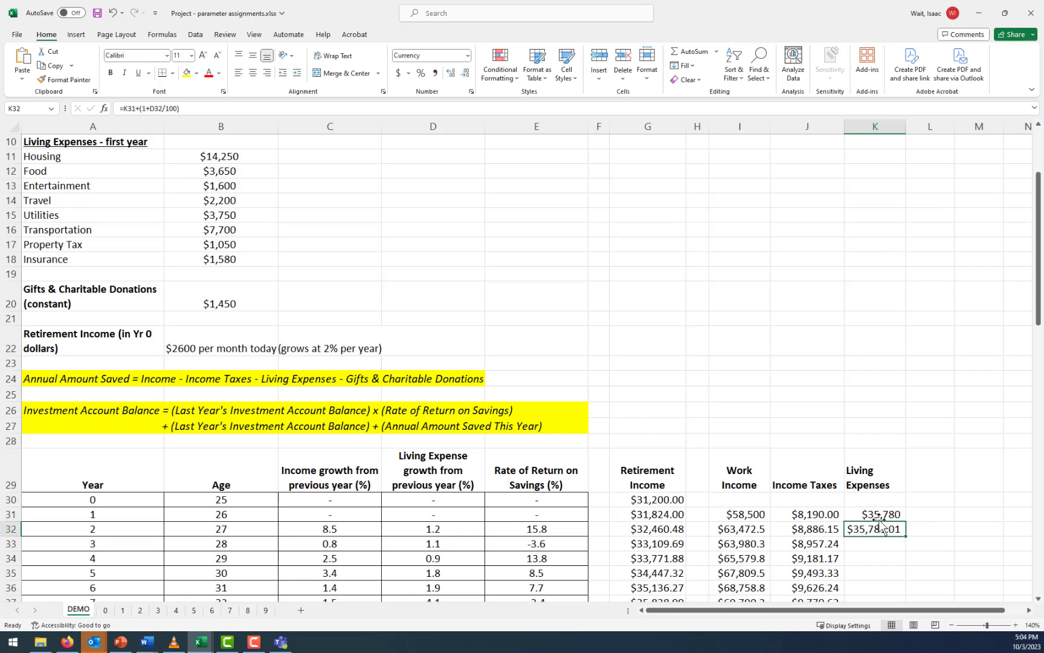
left_click(163, 107)
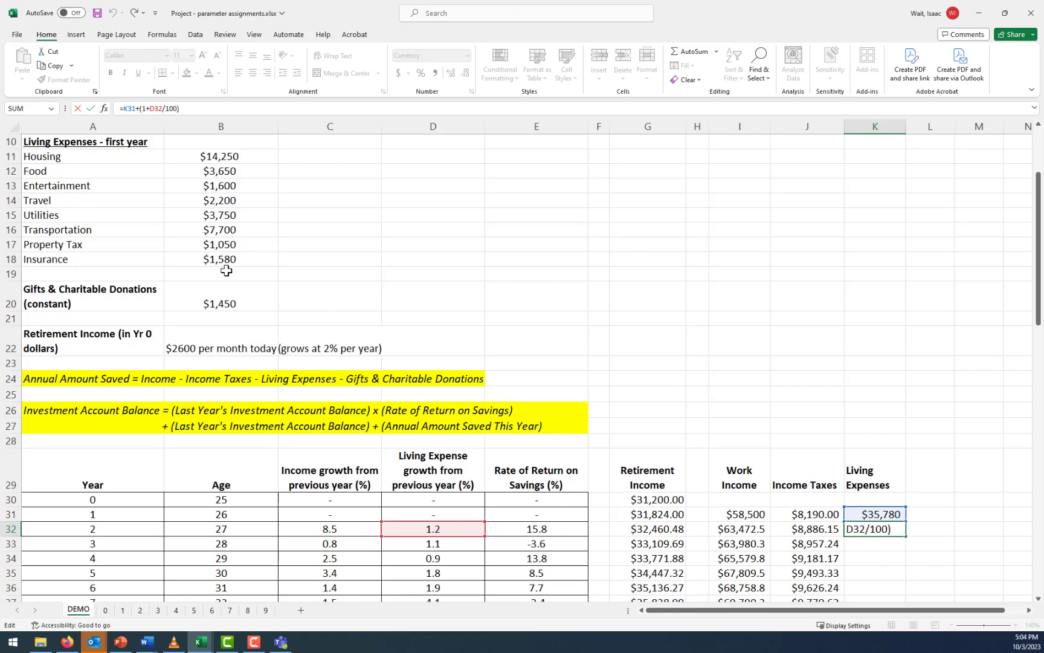
key("Return")
left_click(443, 528)
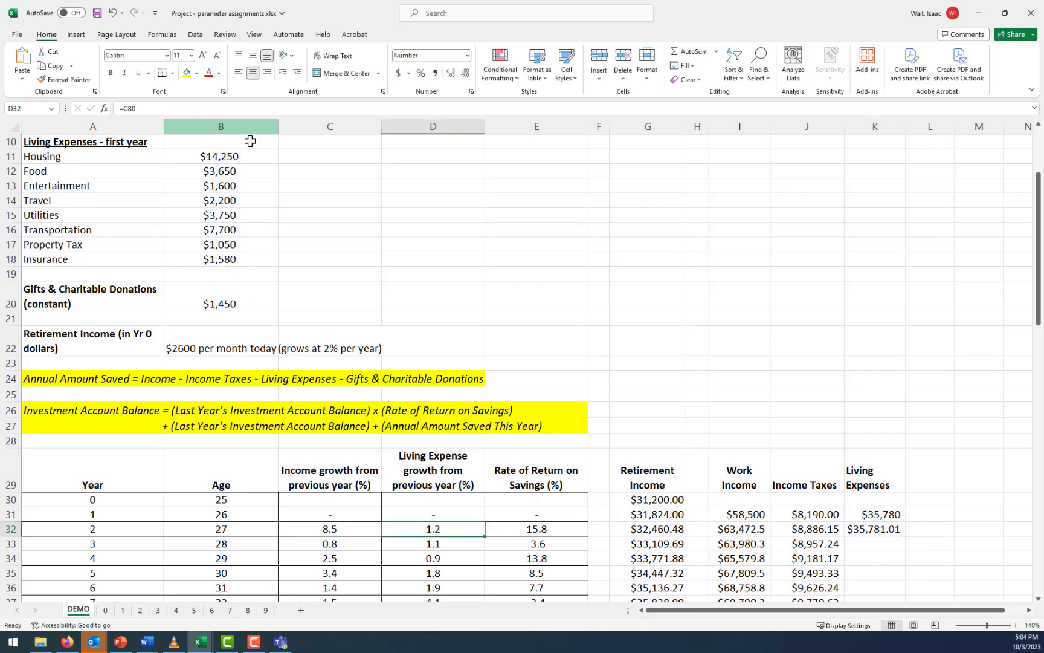
left_click(553, 334)
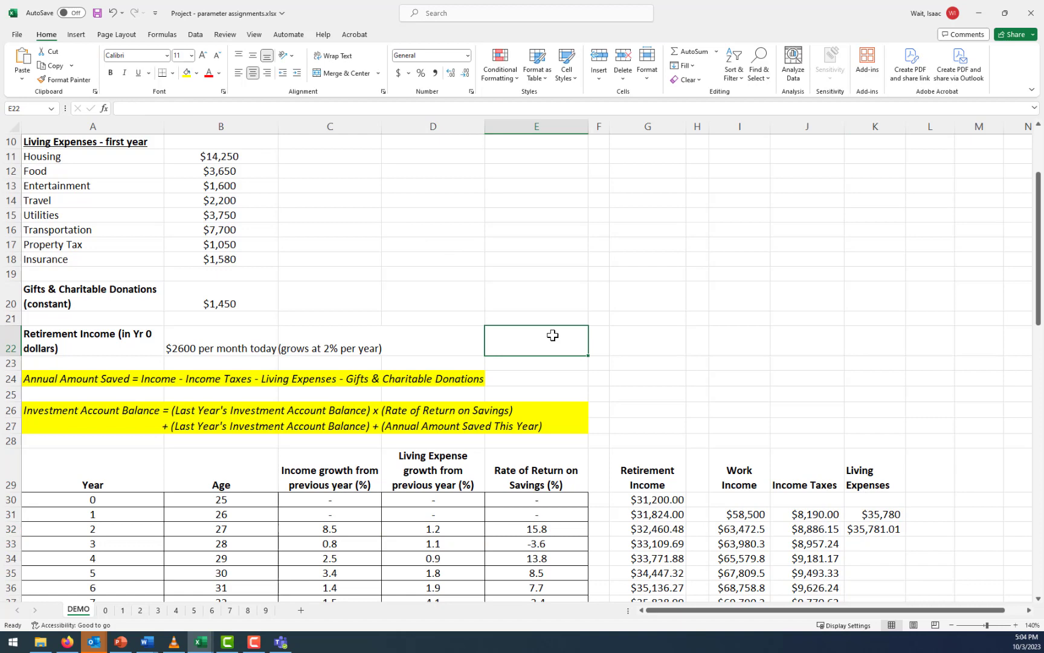
left_click(451, 535)
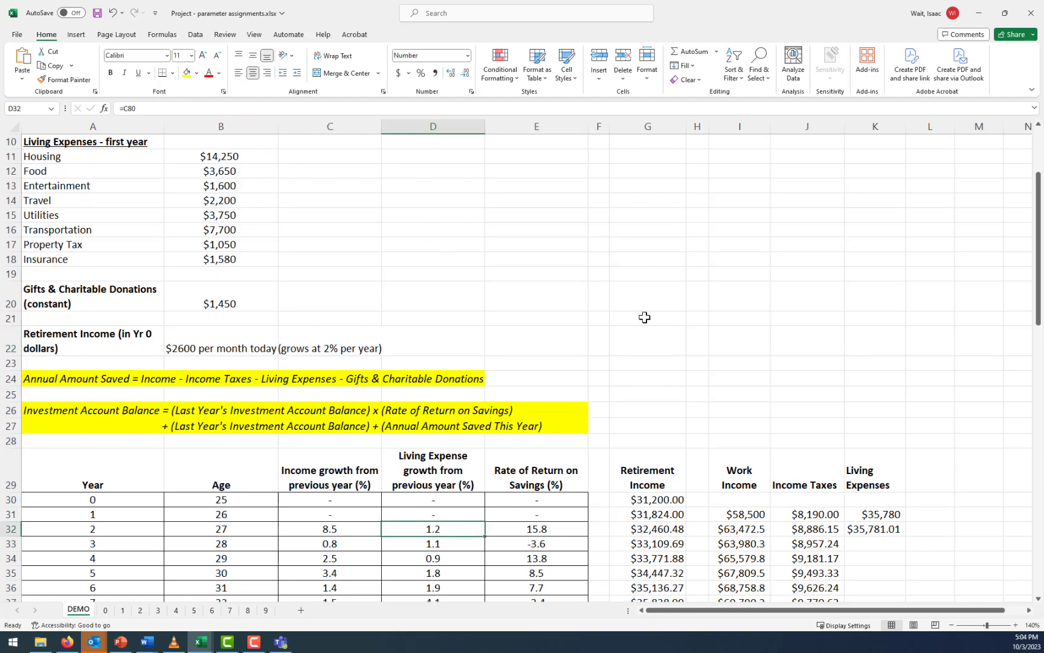
left_click(627, 344)
left_click(439, 530)
left_click(189, 110)
scroll(376, 221, "up", 3)
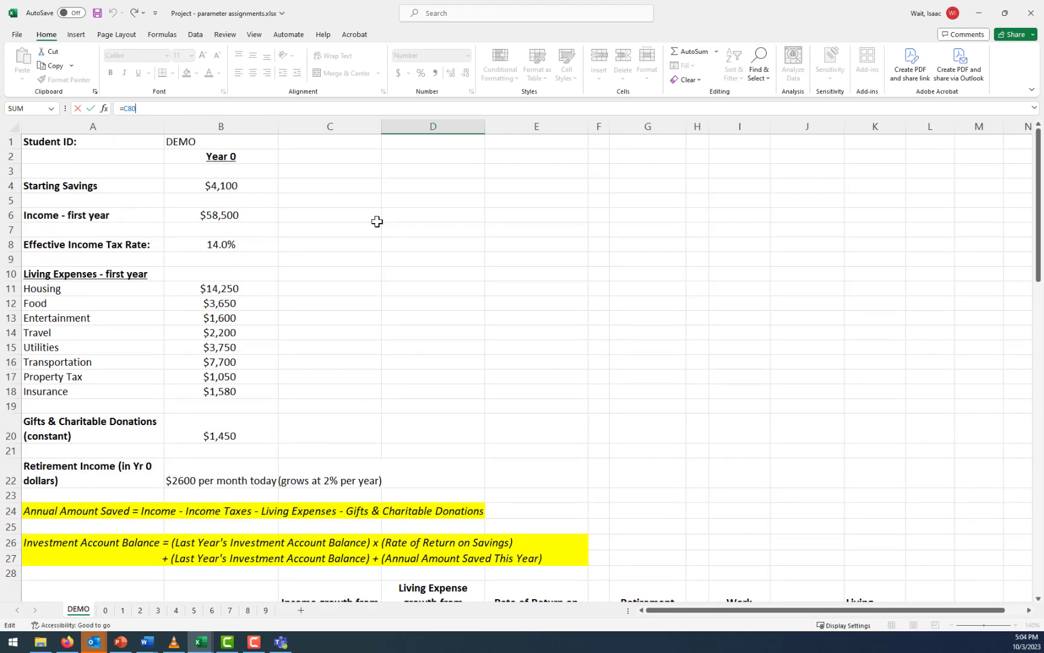
scroll(376, 221, "down", 7)
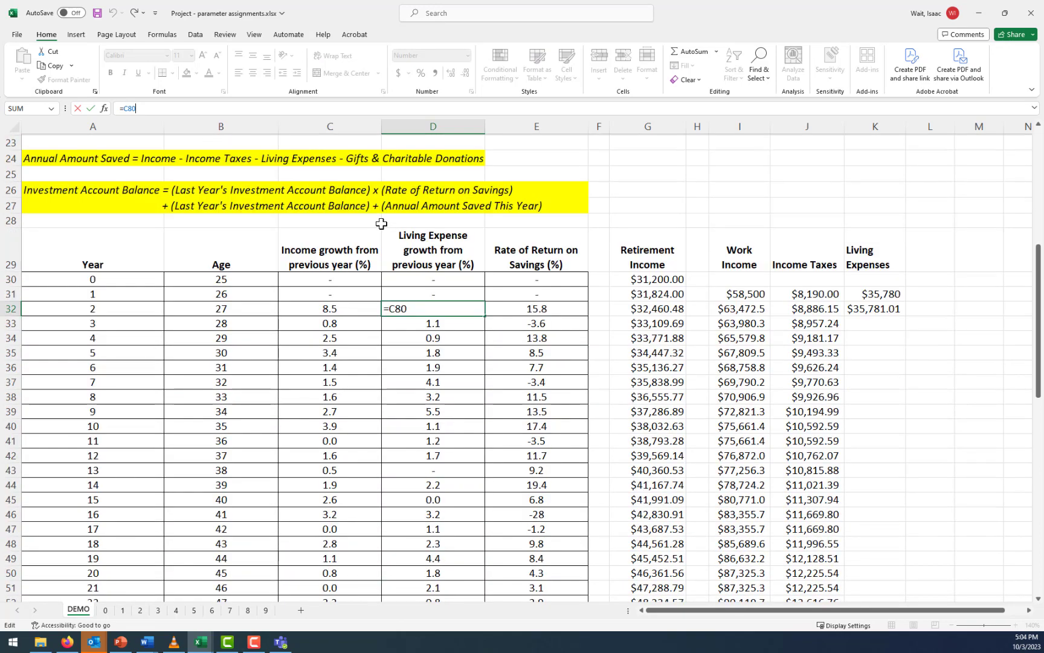
key("Escape")
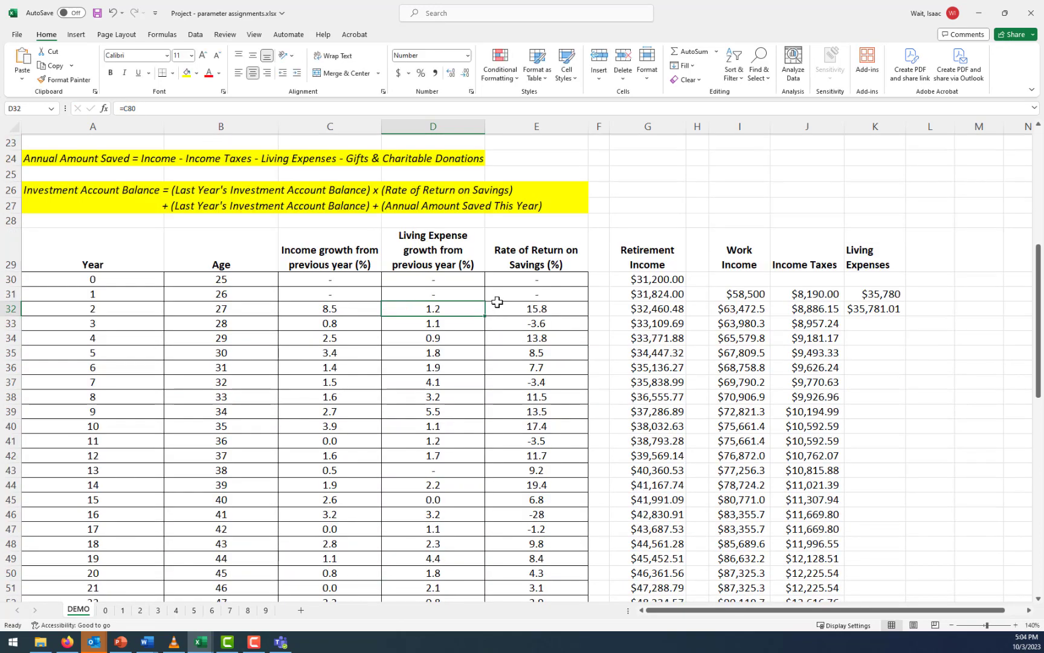
left_click(469, 325)
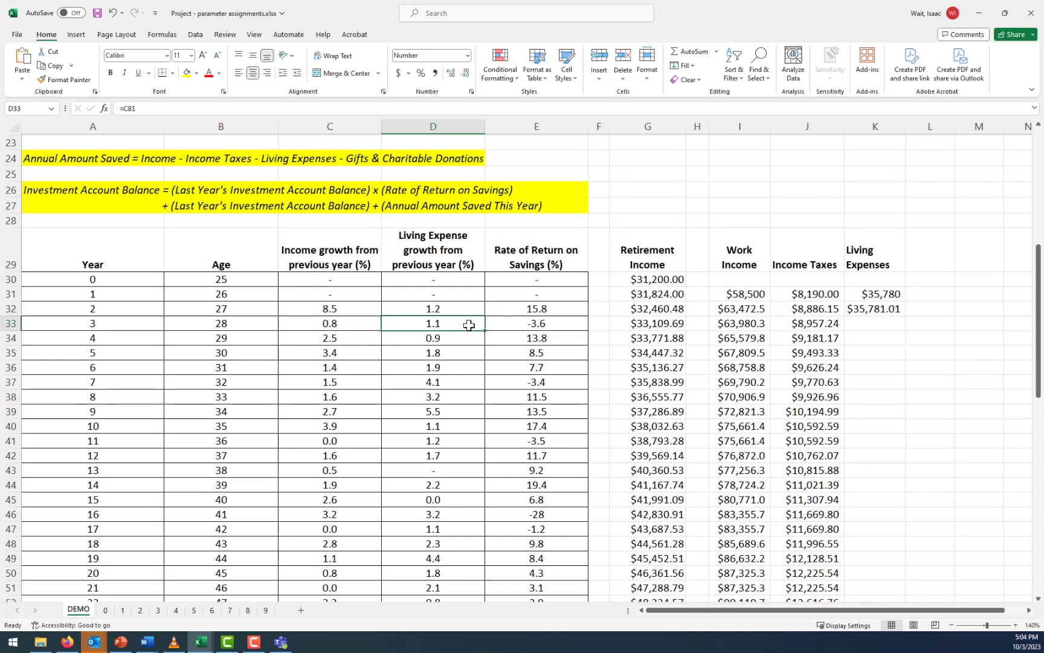
left_click(881, 341)
Open the year 2 living expenses formula in K32 for editing
left_click(870, 311)
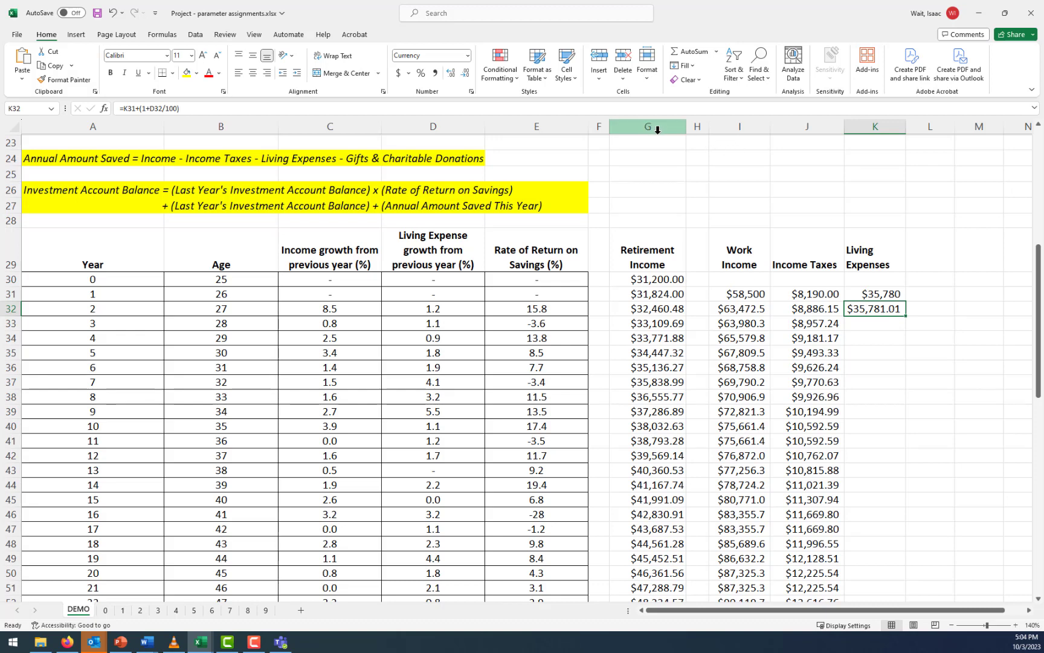
left_click(295, 104)
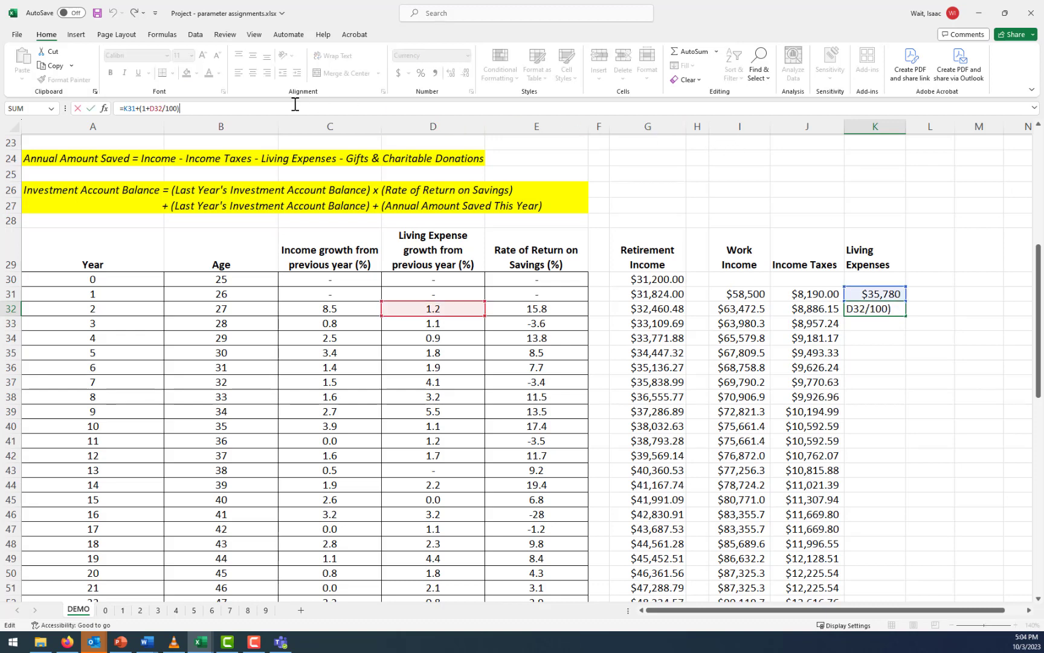
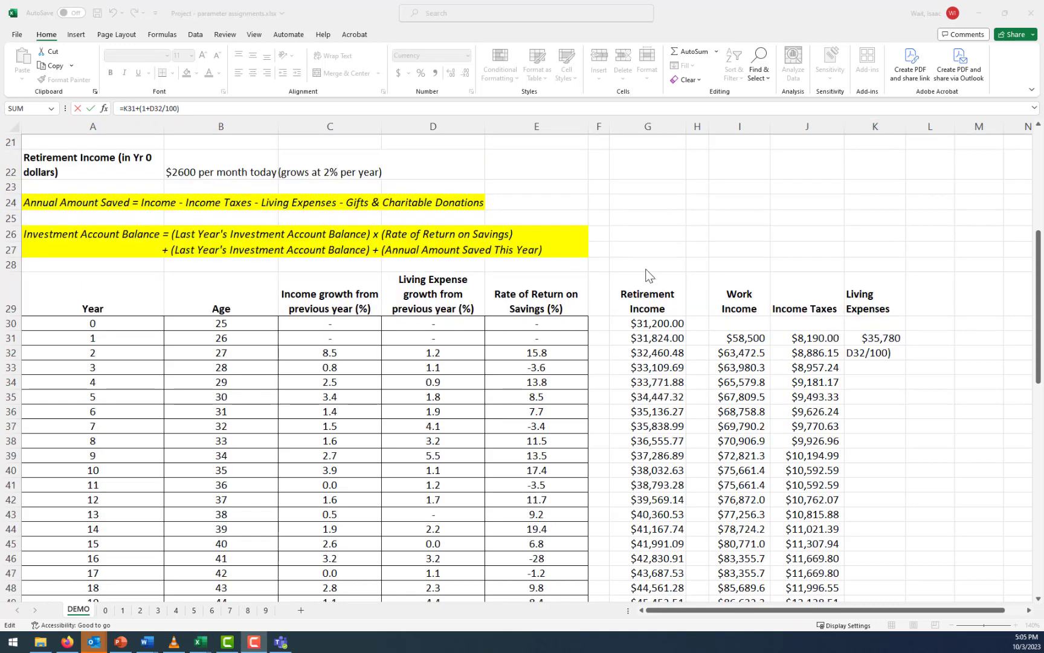
Replace the year 2 living expenses formula in K32 with =K31*(1+D32/100)
left_click(138, 113)
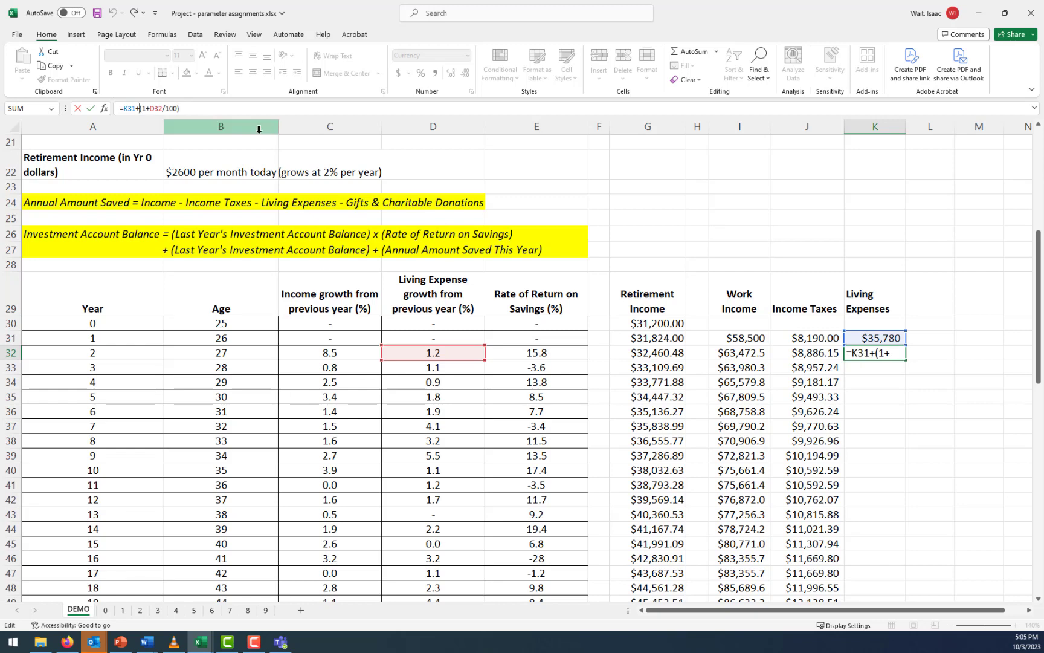
key("ctrl+Return")
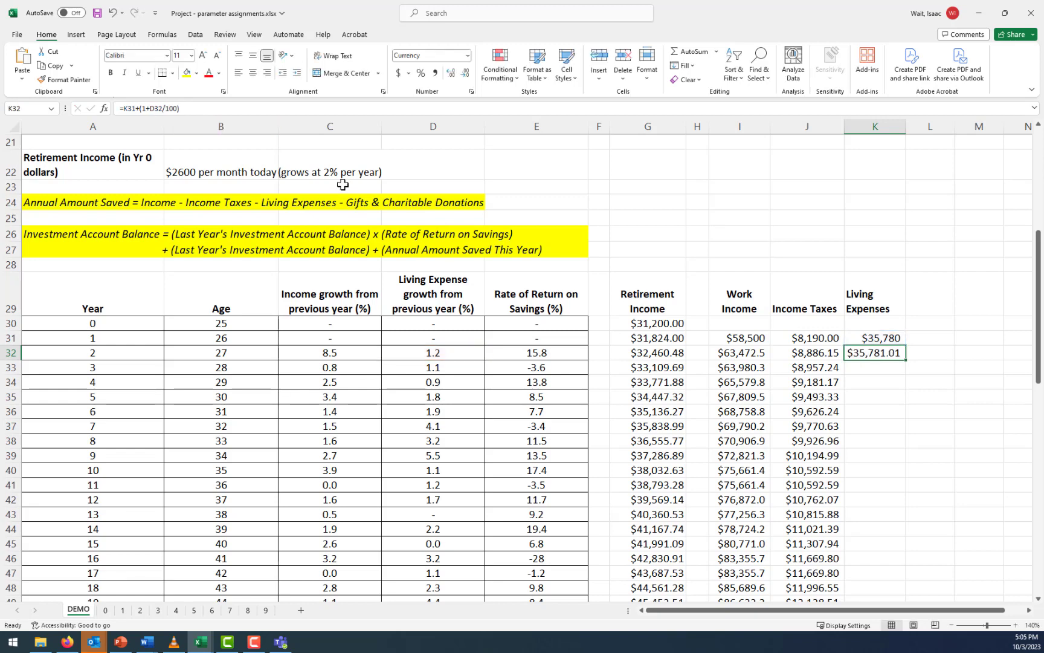
key("Delete")
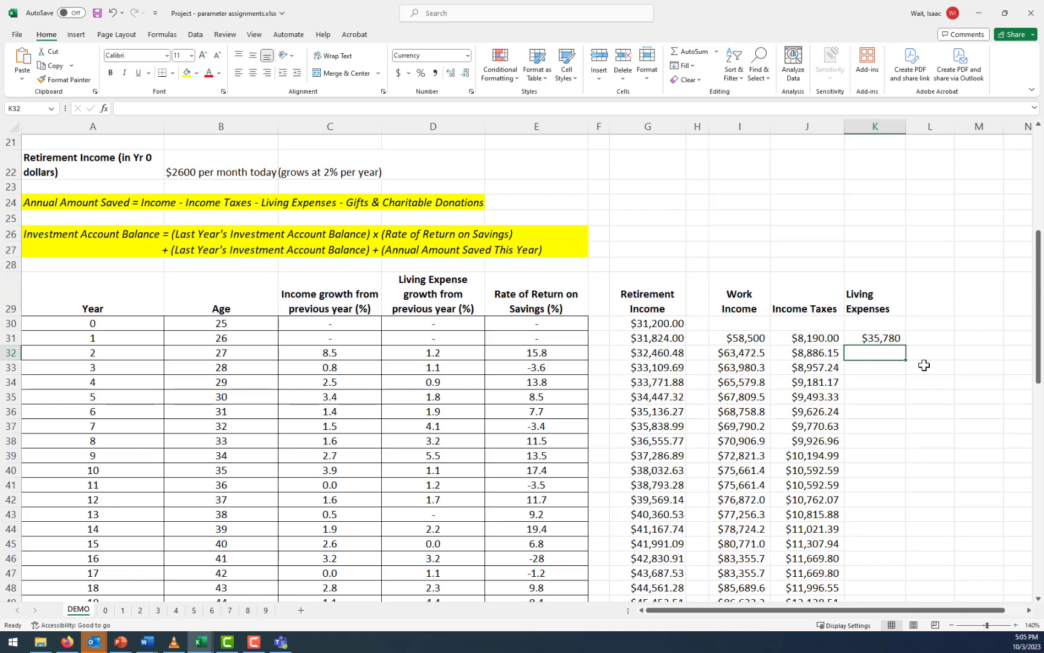
type("=")
key("Up")
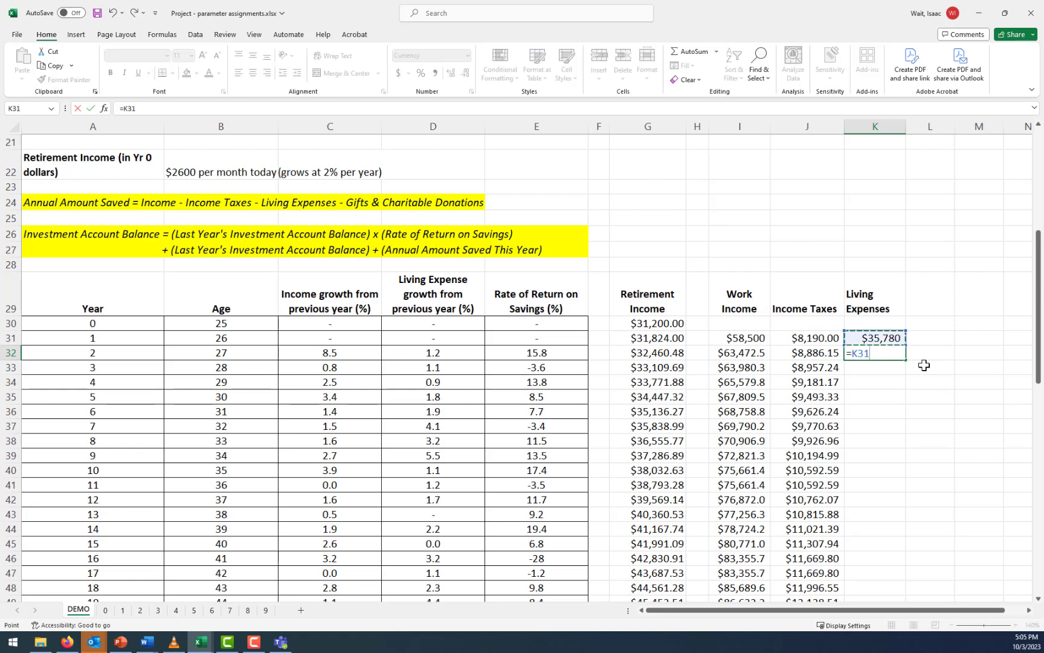
type("*")
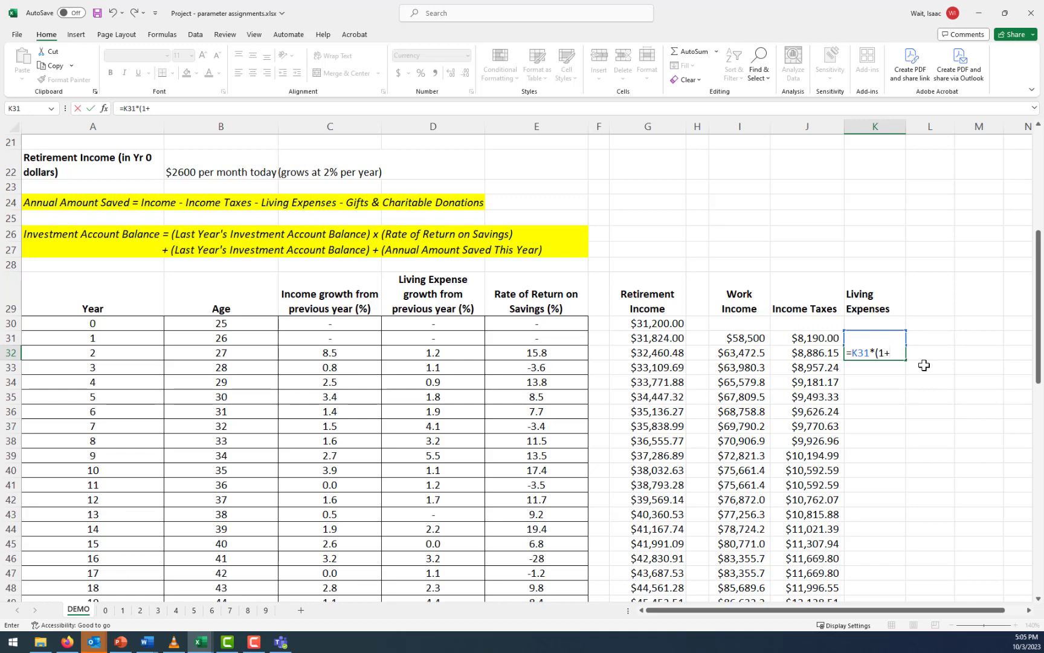
type("(1+")
left_click(440, 357)
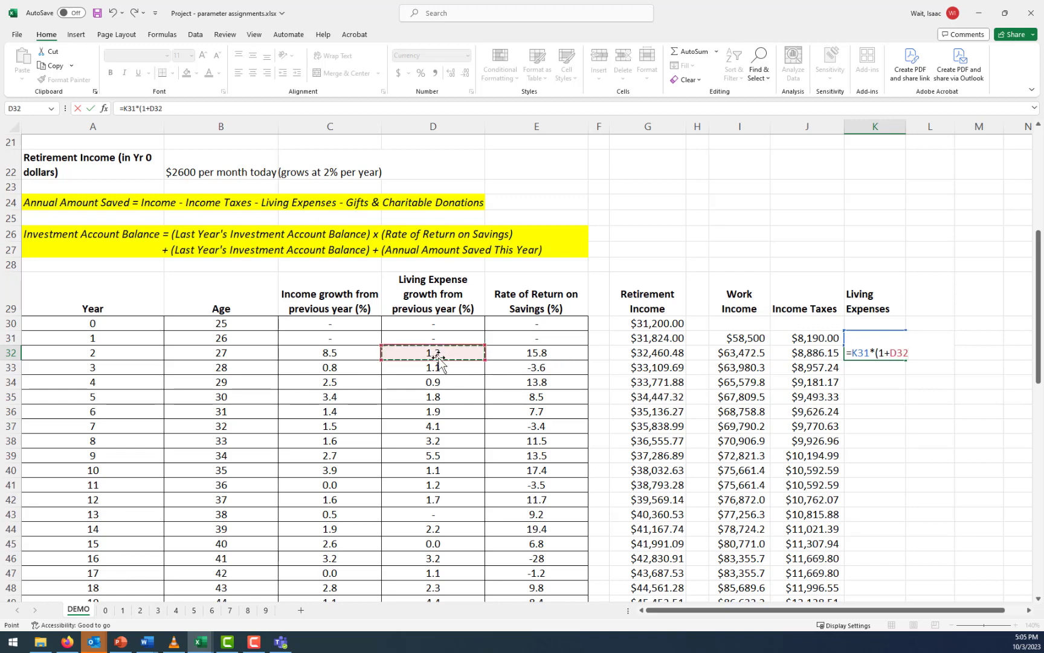
type("/")
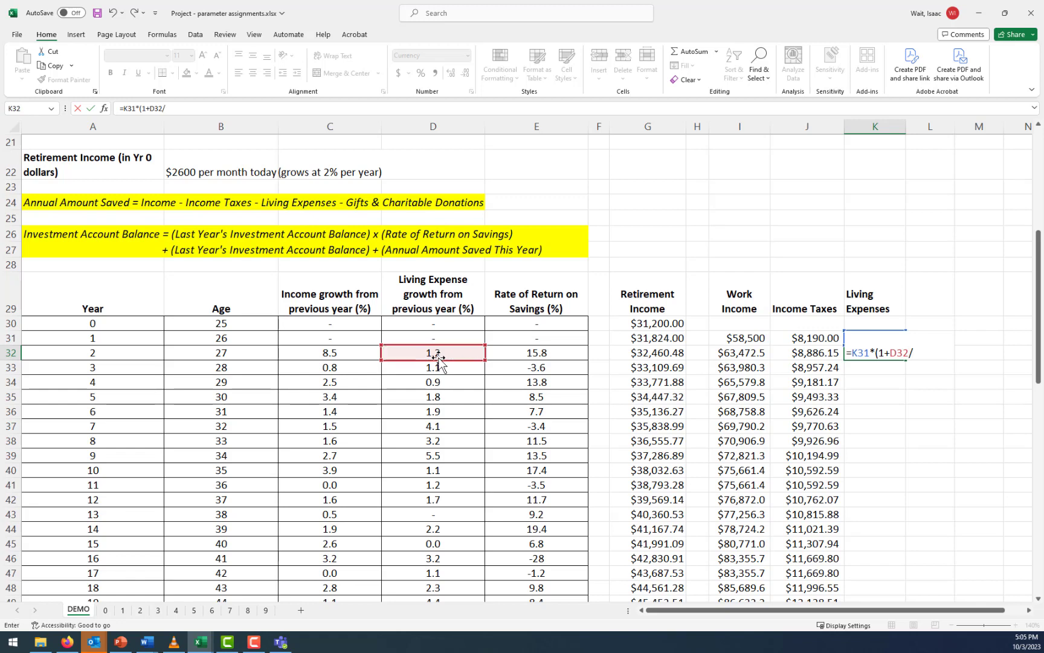
type("100)")
key("Return")
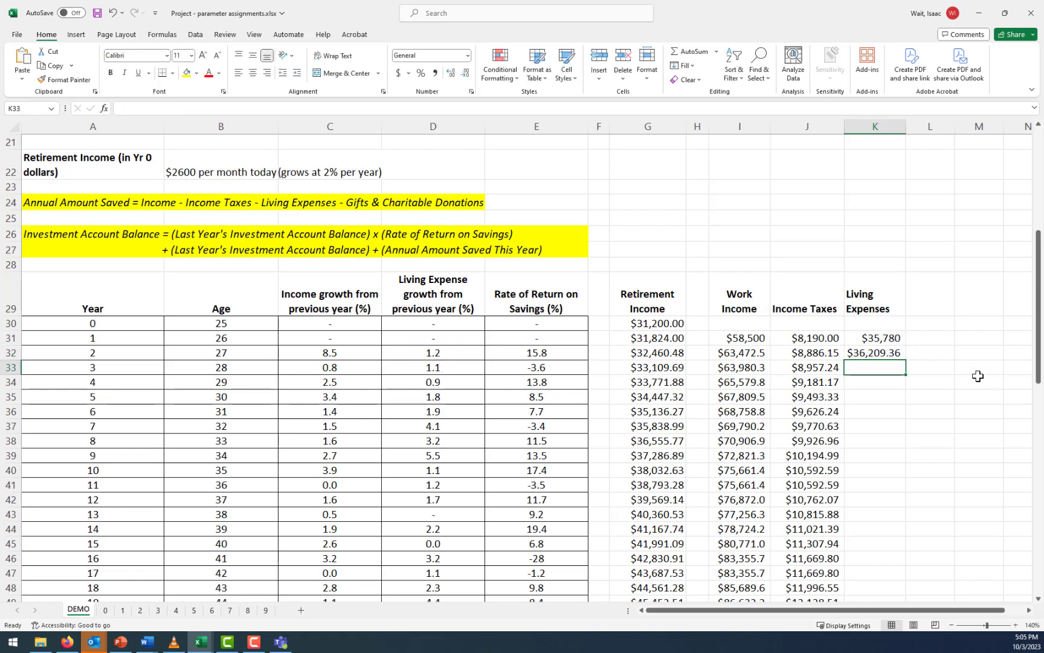
Fill the living expenses formula from K32 down through year 60 in K90
left_click(886, 355)
left_click(873, 337)
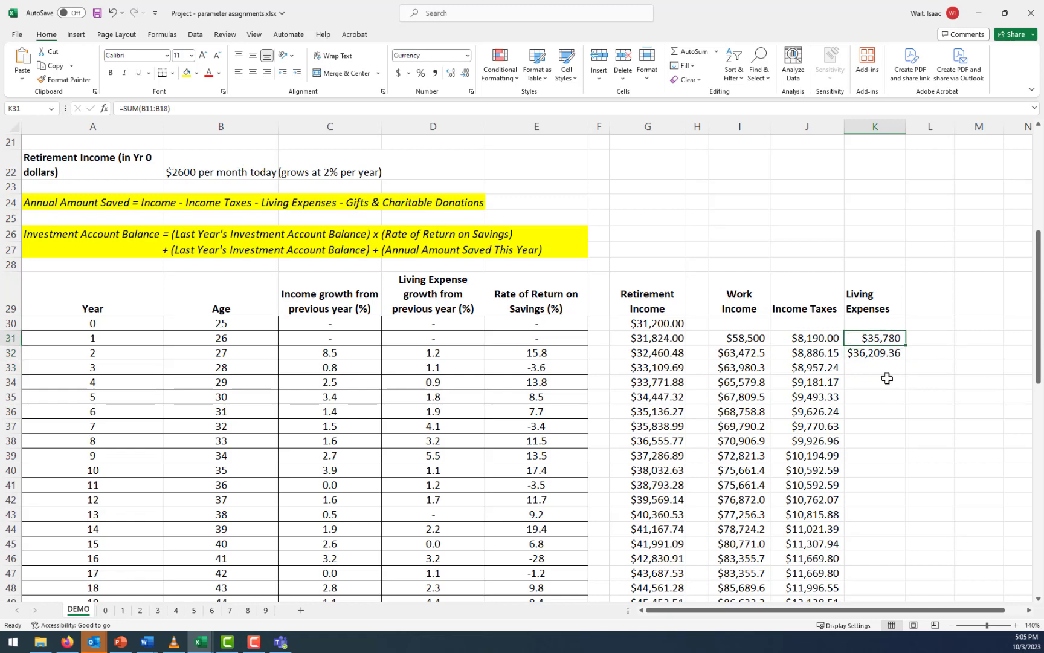
left_click(881, 353)
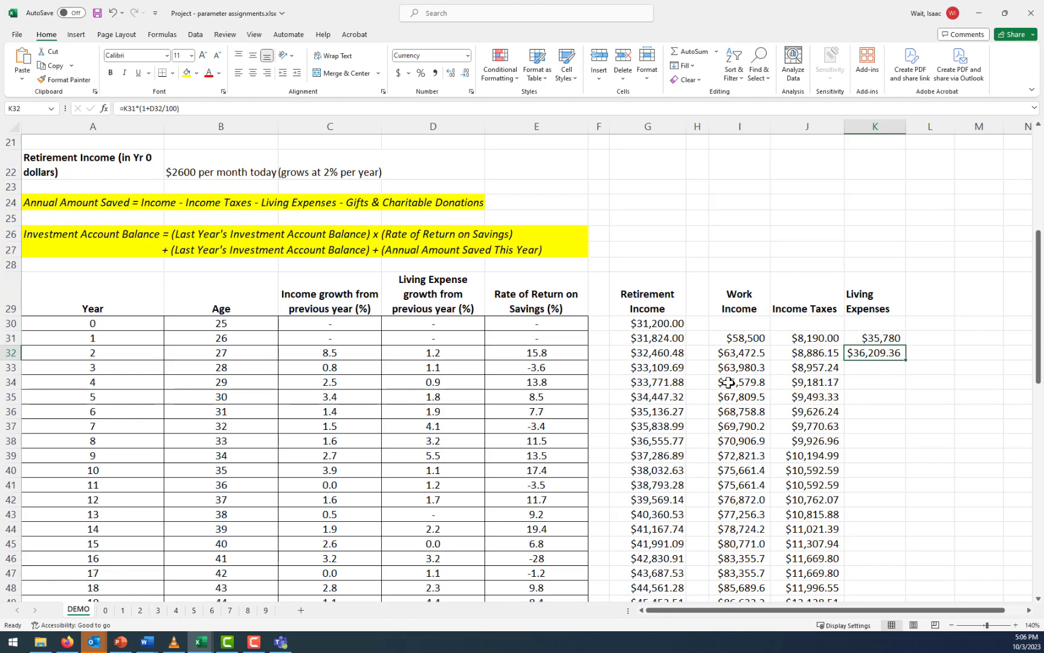
left_click_drag(908, 361, 909, 580)
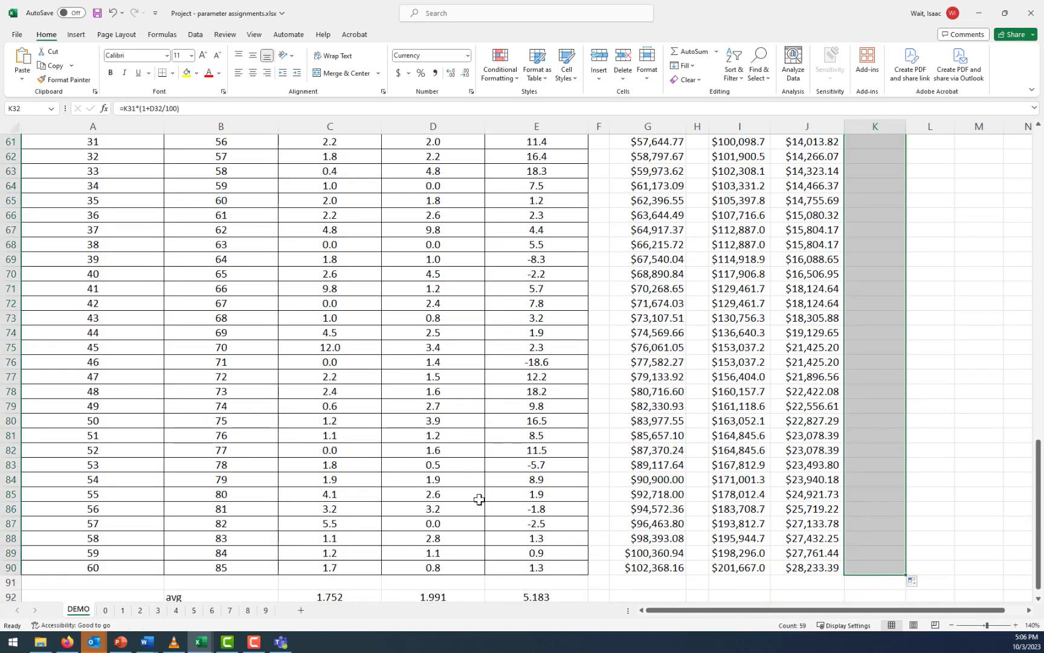
scroll(373, 490, "up", 11)
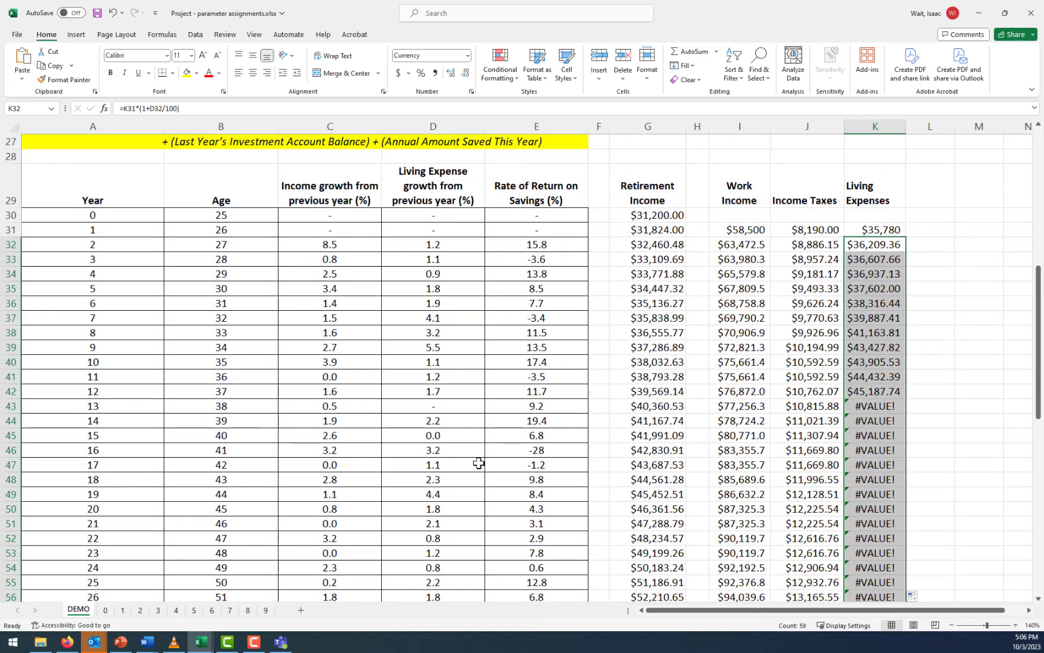
Check the K32 formula and set the year 13 living expense growth rate in D43 to 0
left_click(888, 244)
left_click(398, 105)
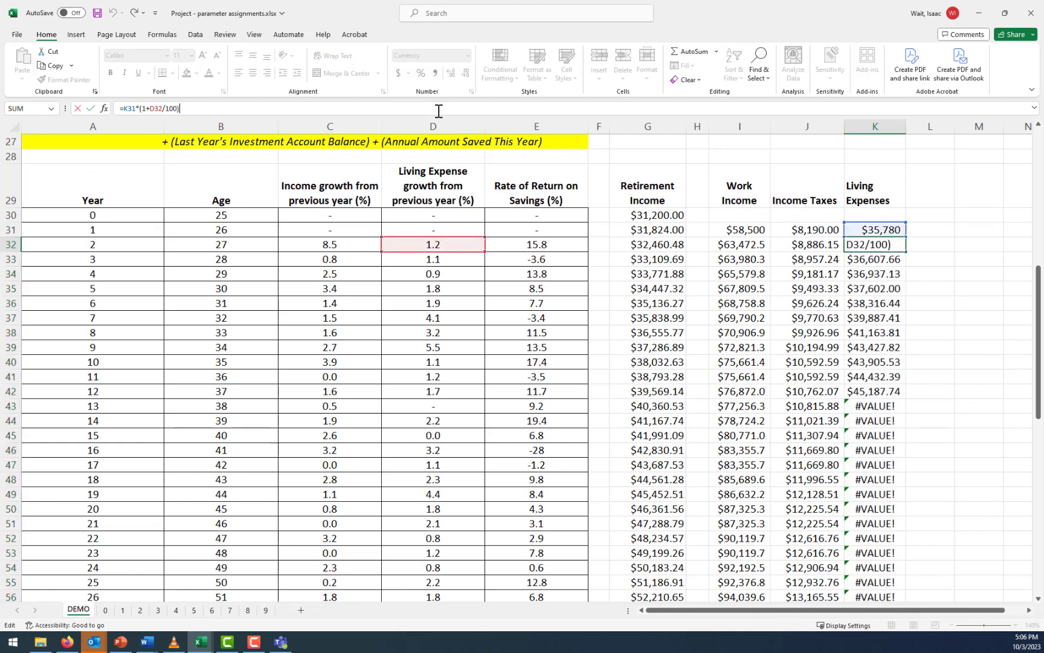
key("ctrl+Return")
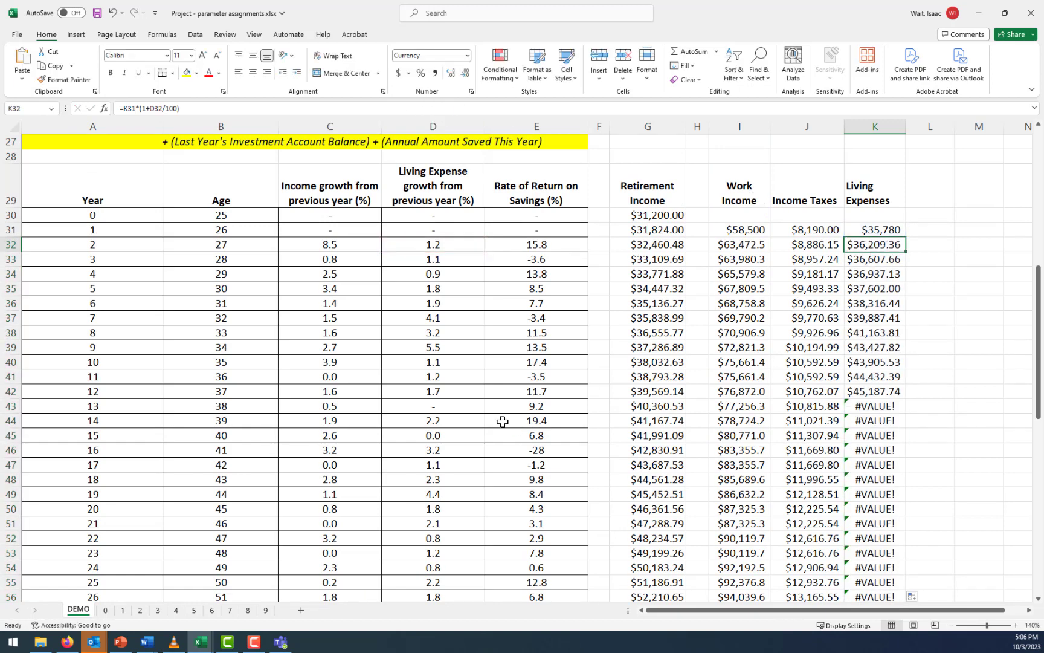
left_click(451, 408)
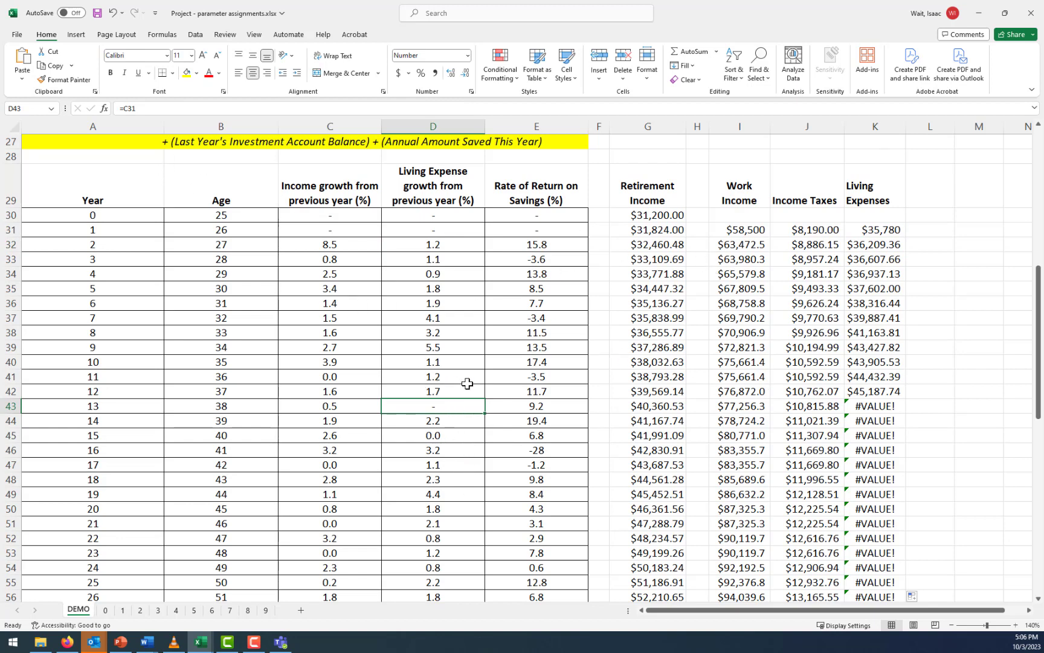
type("0")
key("Return")
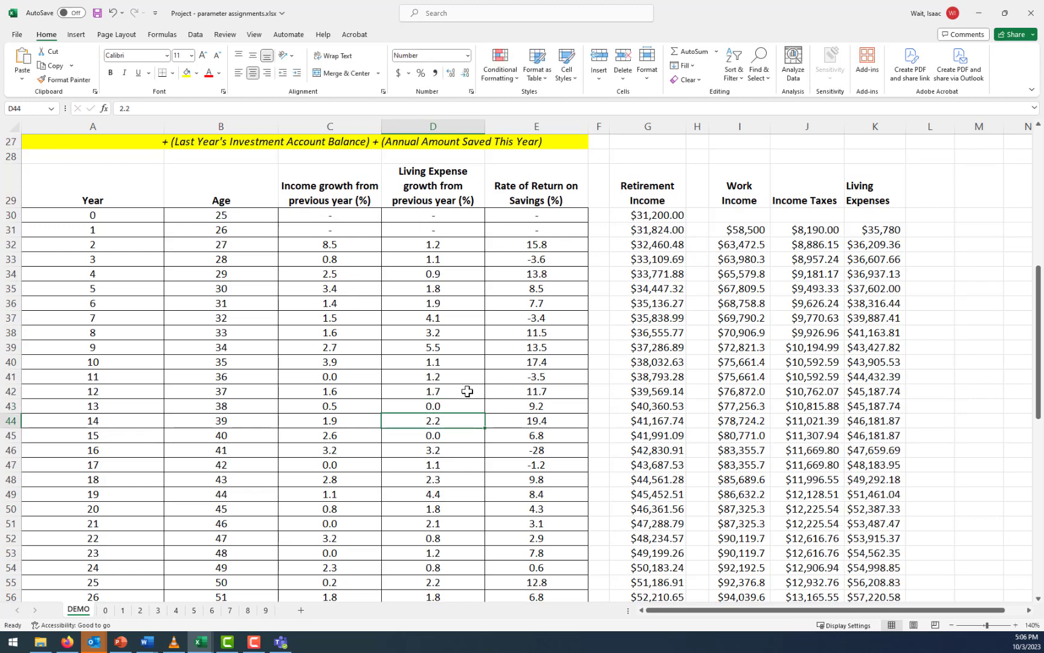
left_click(450, 405)
Examine the living expense growth rates on sheets 0 and 1 for dash entries, and return to the DEMO sheet
scroll(450, 405, "down", 2)
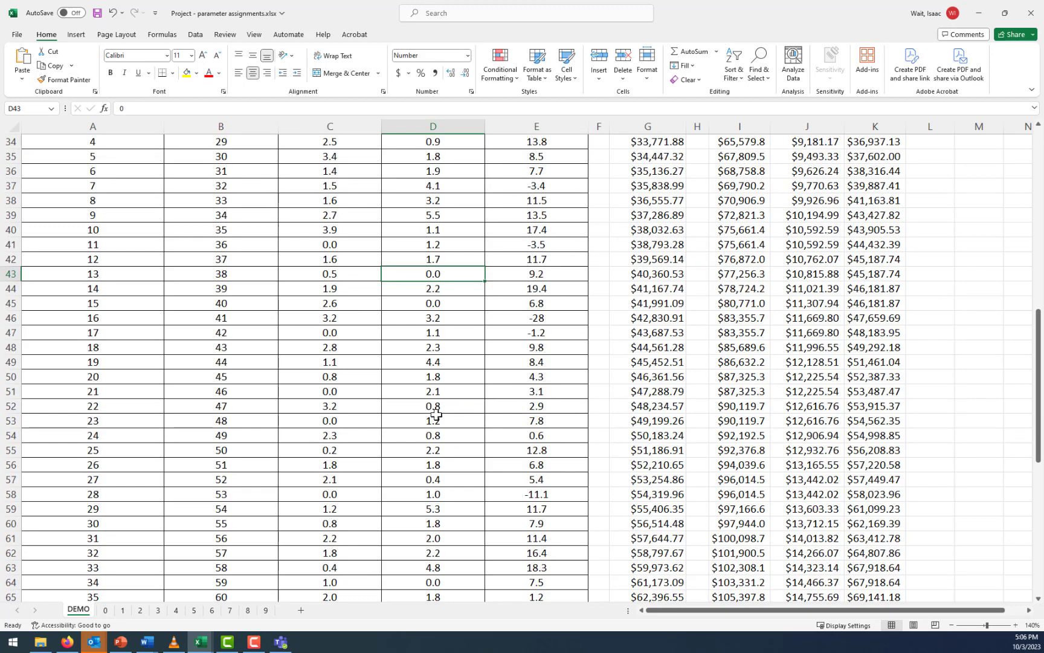
left_click(106, 609)
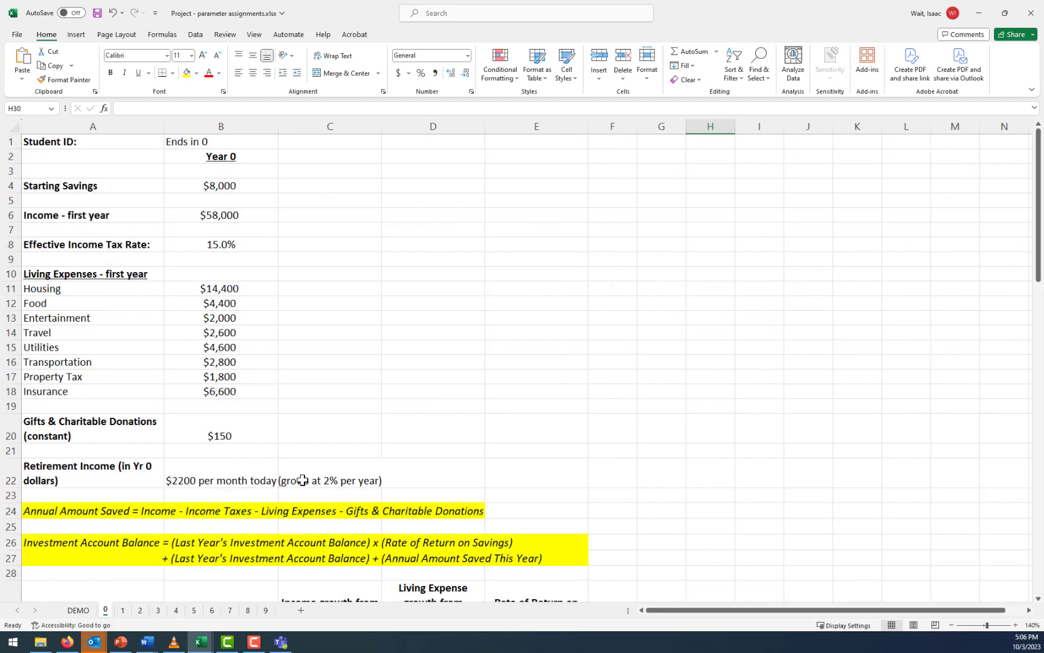
scroll(332, 459, "down", 9)
scroll(387, 414, "down", 3)
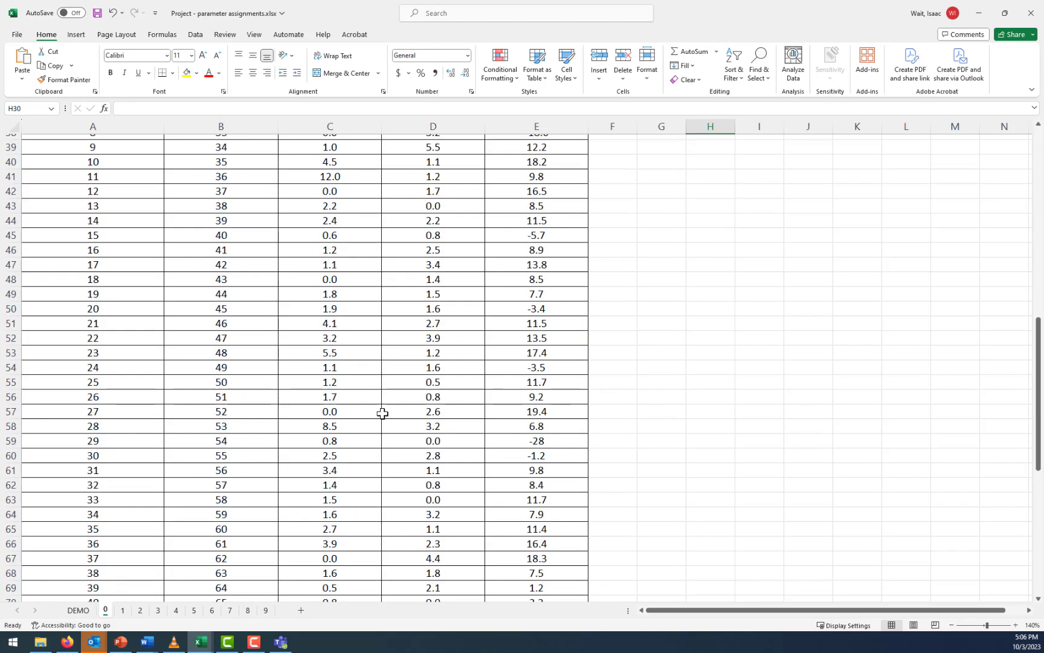
scroll(565, 459, "down", 8)
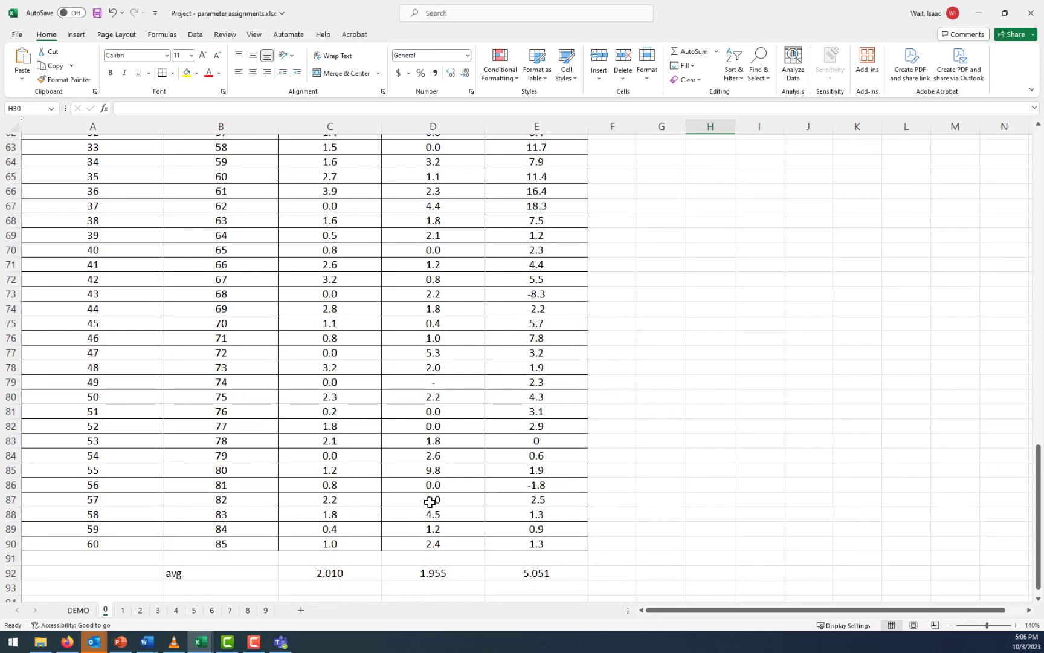
left_click(122, 614)
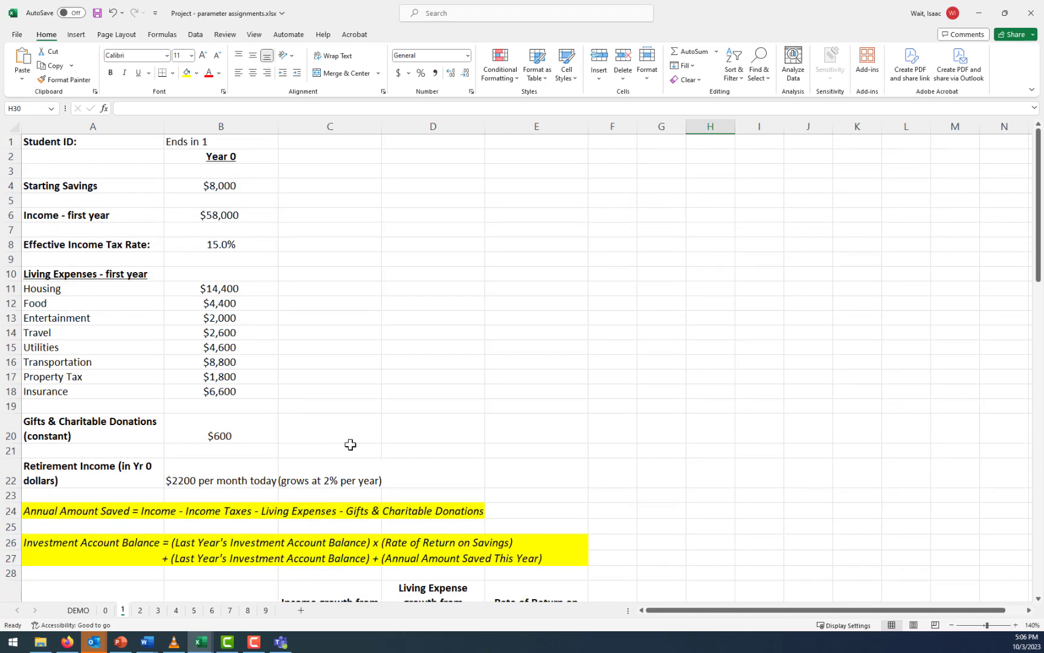
scroll(349, 445, "down", 1)
left_click(106, 610)
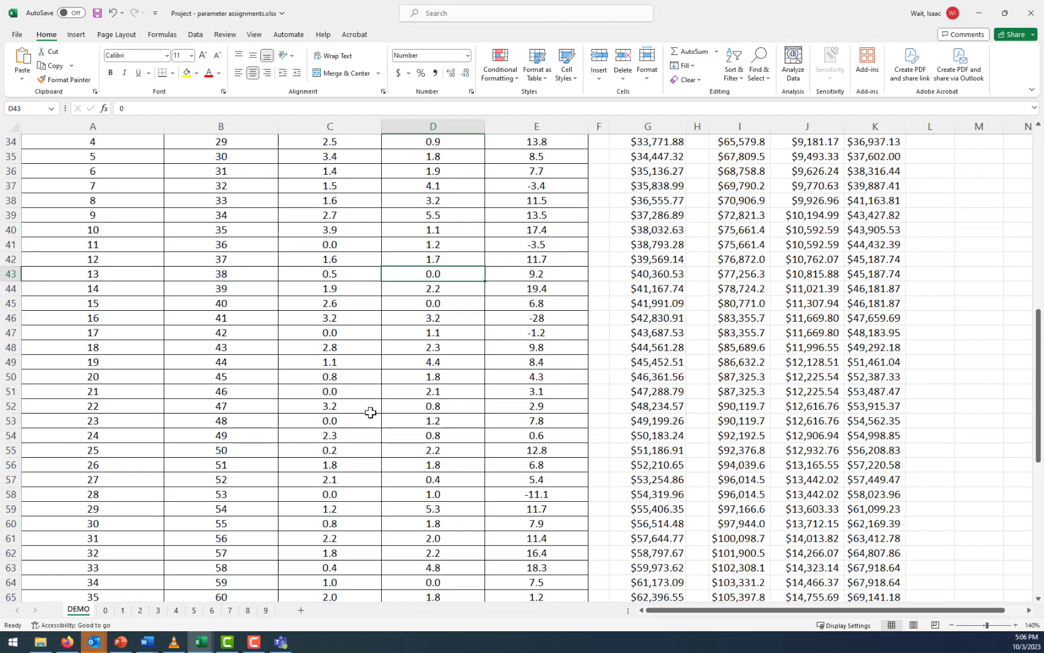
left_click(79, 610)
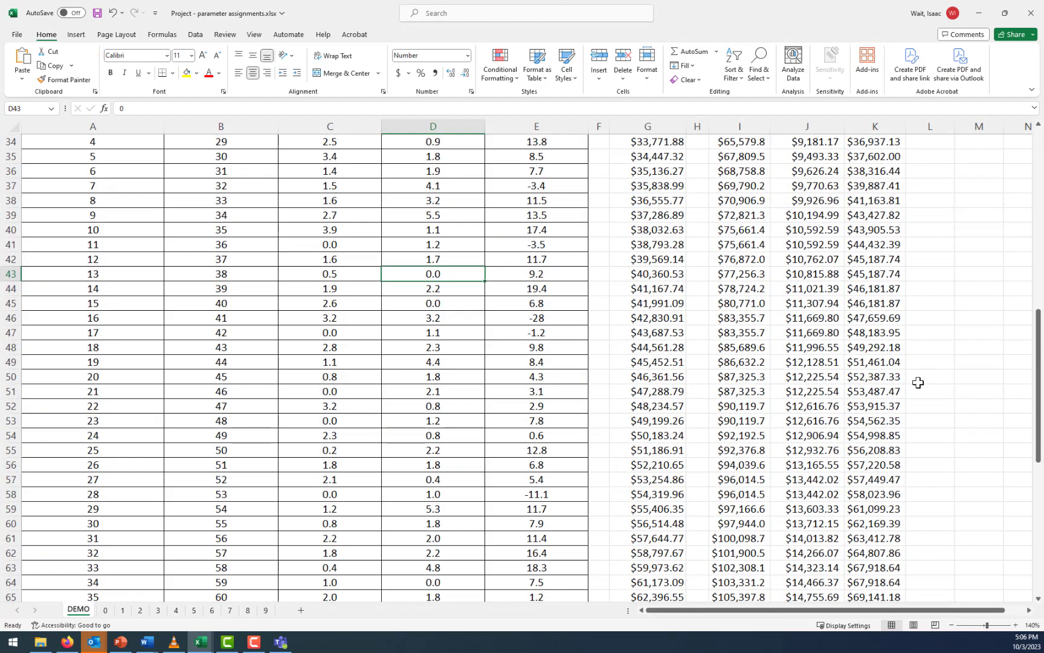
Show the first-year living expenses in K31 with two decimal places
scroll(884, 347, "up", 5)
left_click(881, 360)
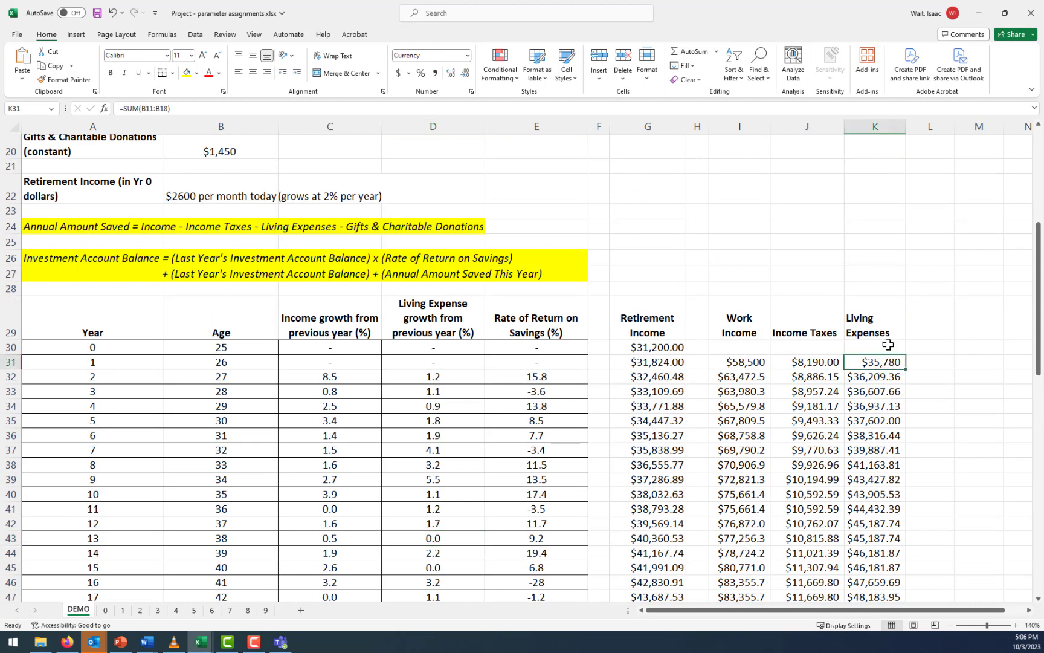
left_click(450, 73)
left_click(451, 73)
Review the living expense formulas in K67 and K68 and fit the width of column K to its contents
scroll(433, 354, "down", 7)
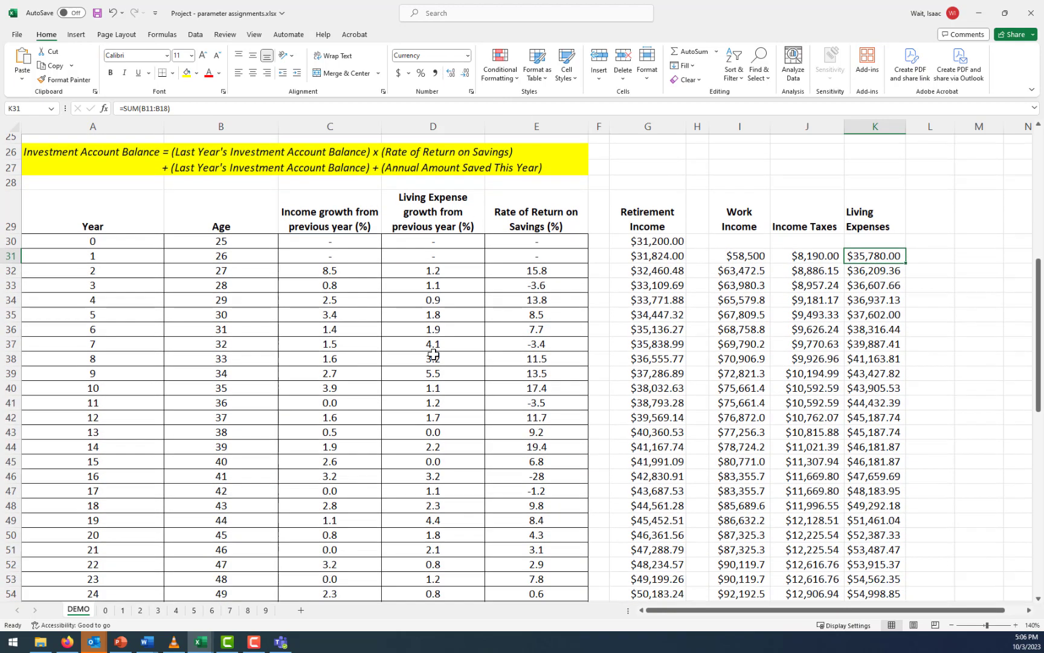
scroll(441, 351, "down", 3)
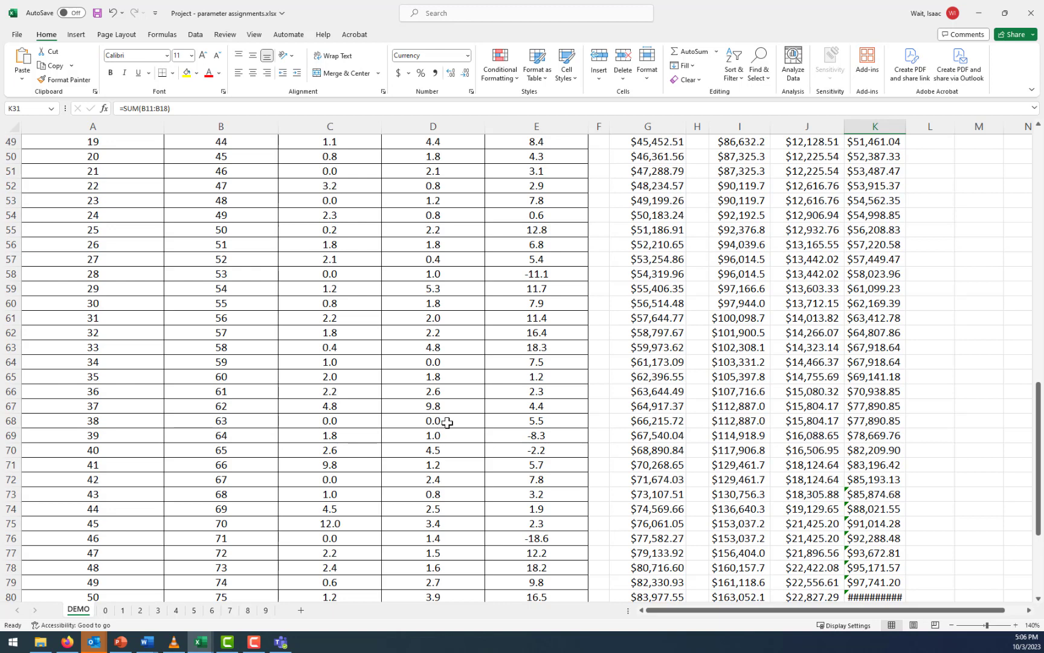
left_click(892, 409)
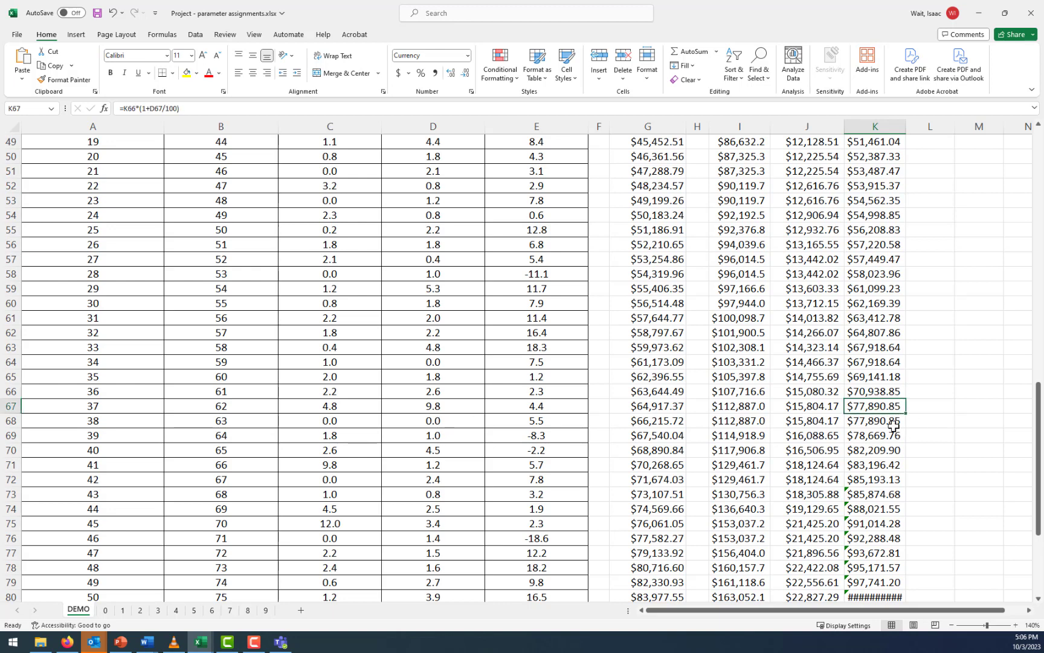
left_click(894, 423)
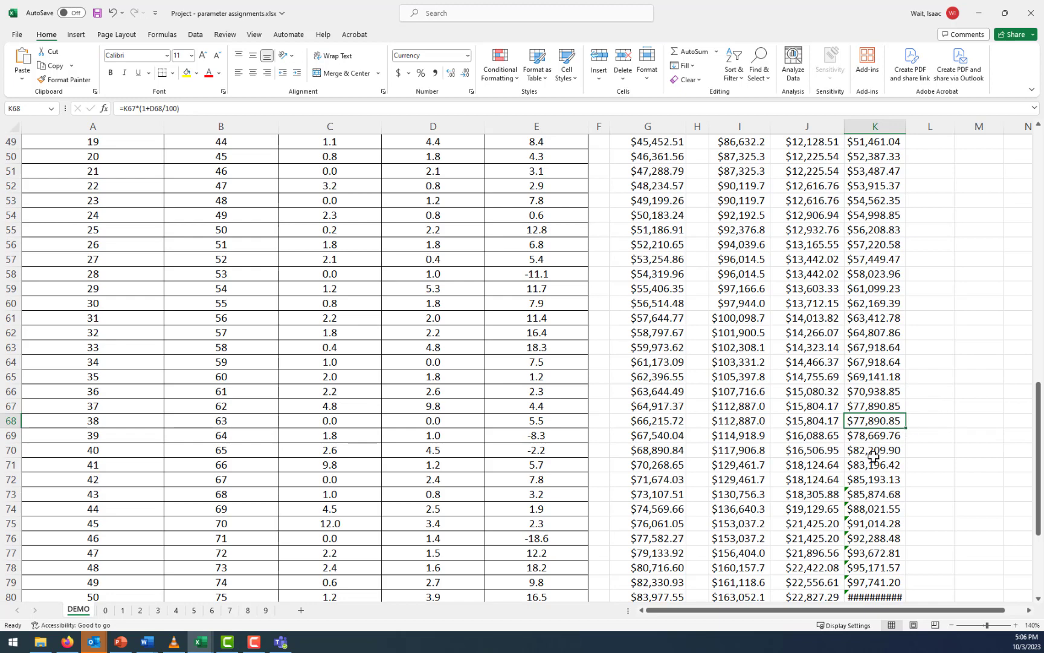
double_click(906, 130)
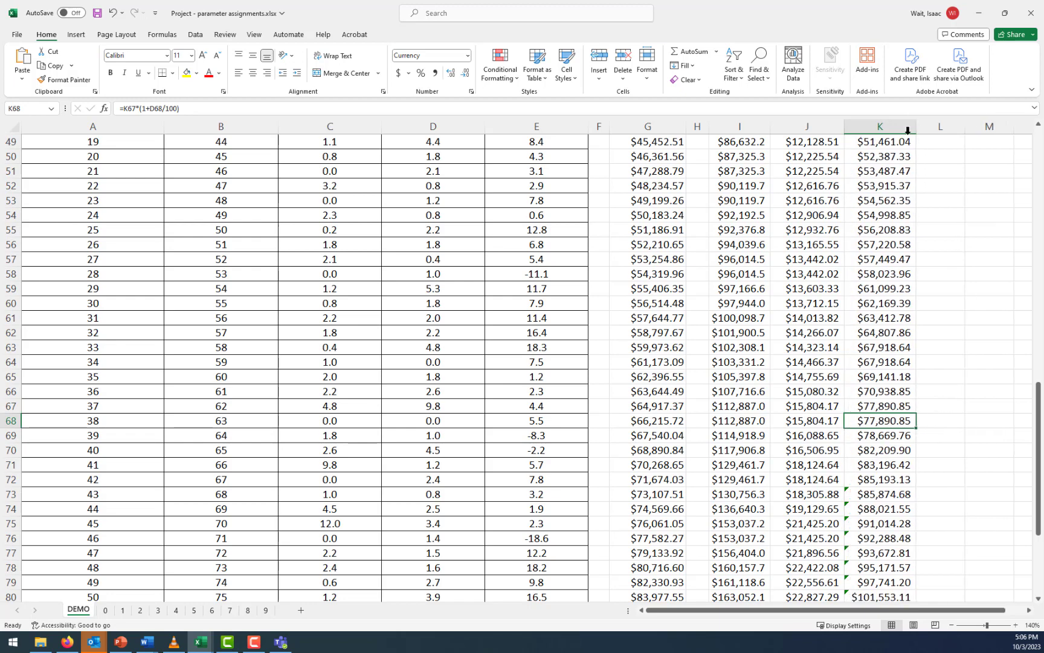
scroll(970, 328, "down", 4)
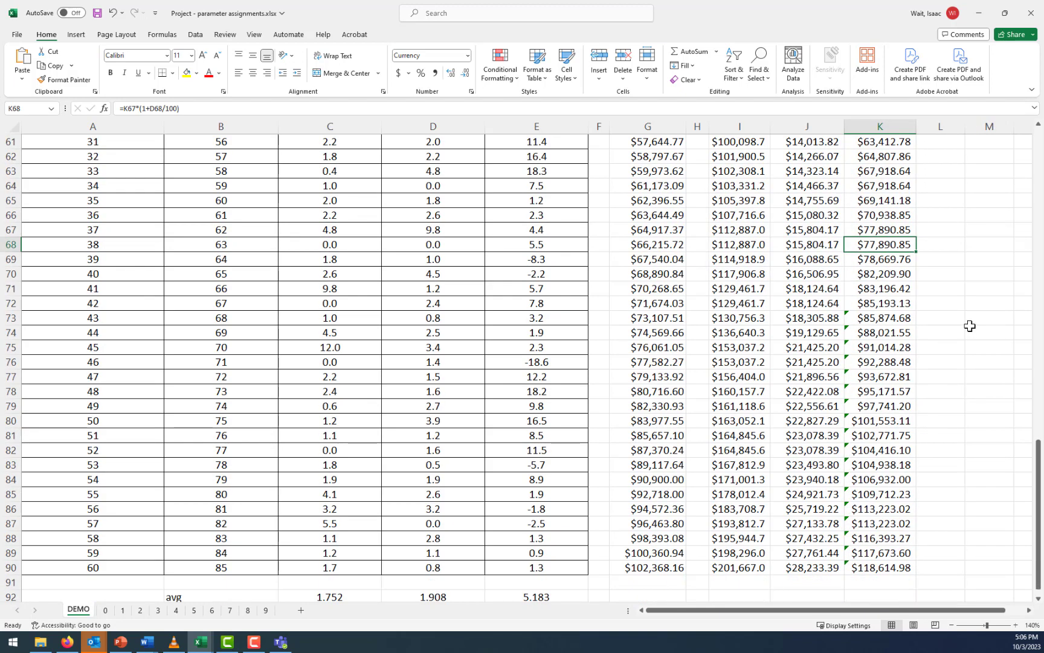
Add the column heading Gifts & Charity in L29 with wrapped, bold text
scroll(970, 325, "up", 14)
left_click(935, 319)
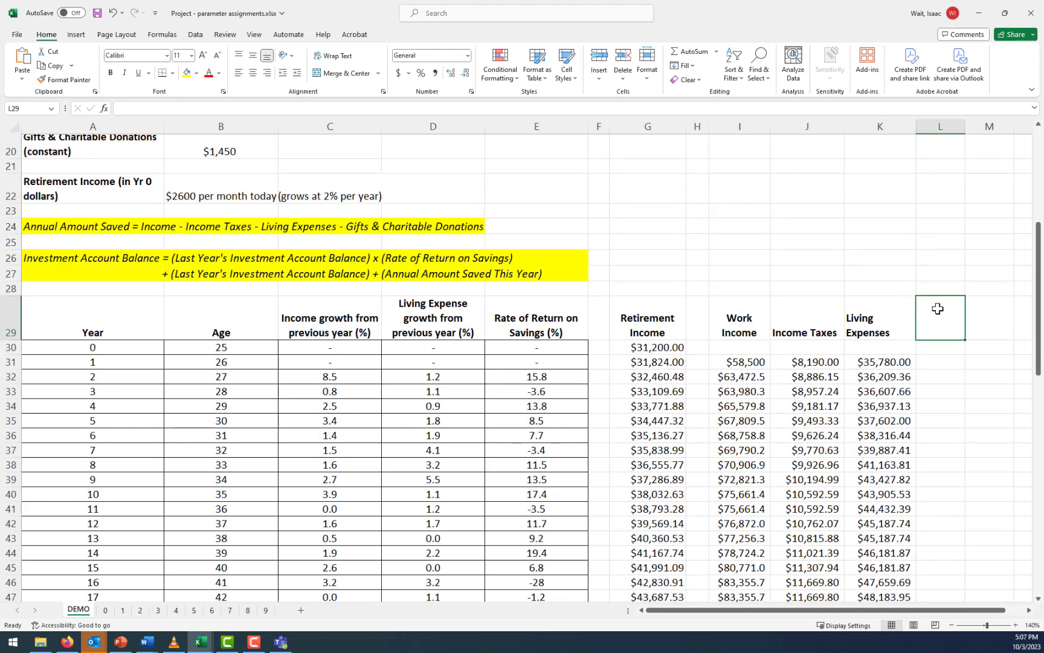
type("Gif")
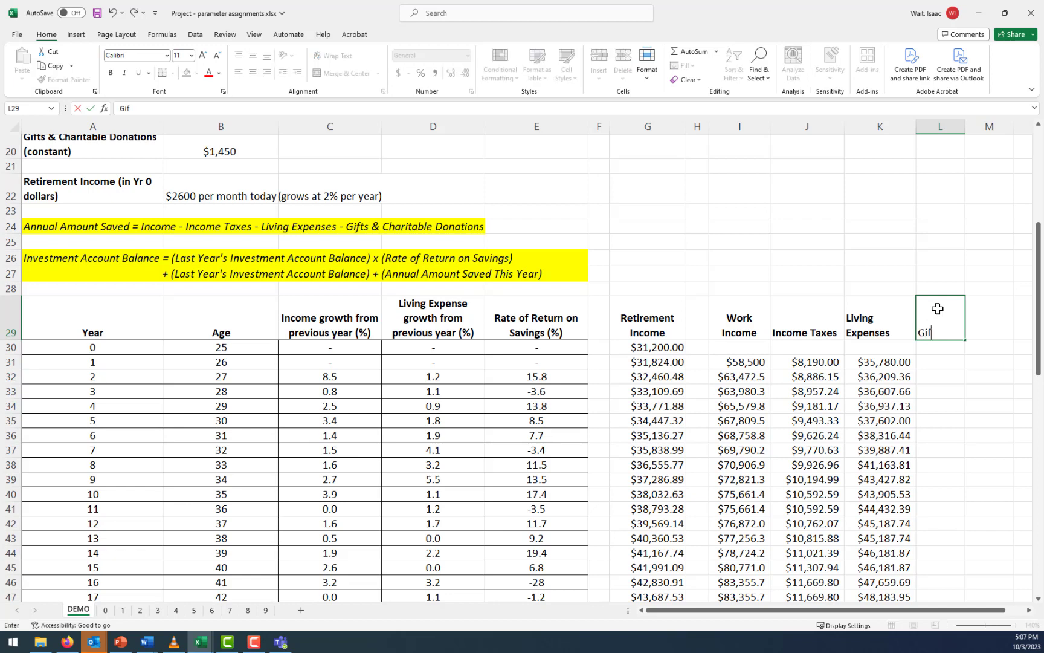
type("ts & Charity")
key("Return")
left_click(950, 321)
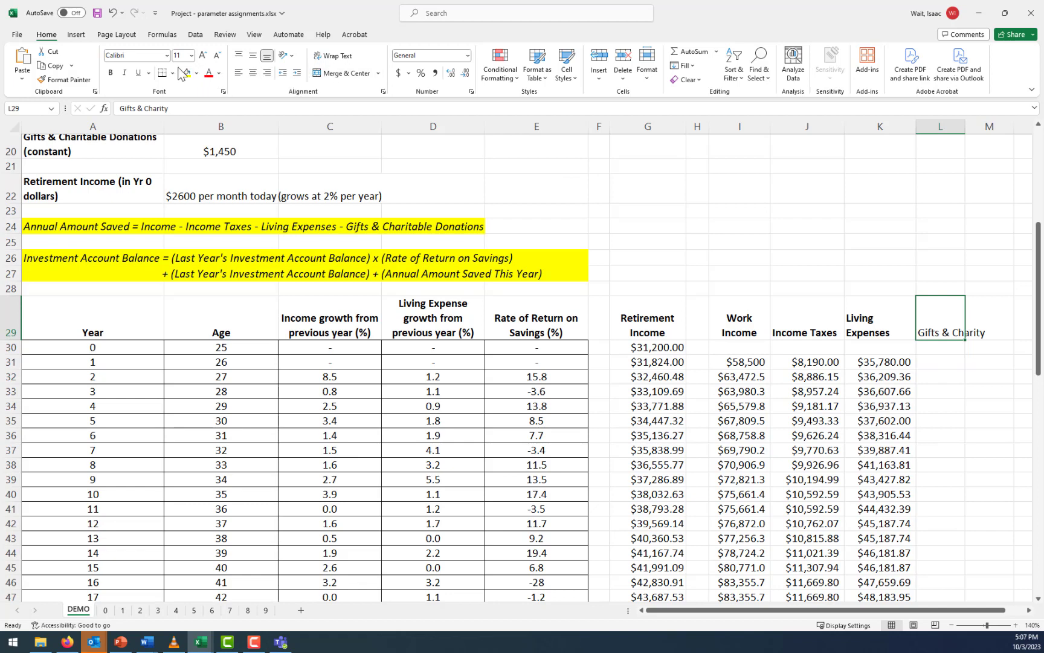
left_click(337, 56)
left_click(110, 73)
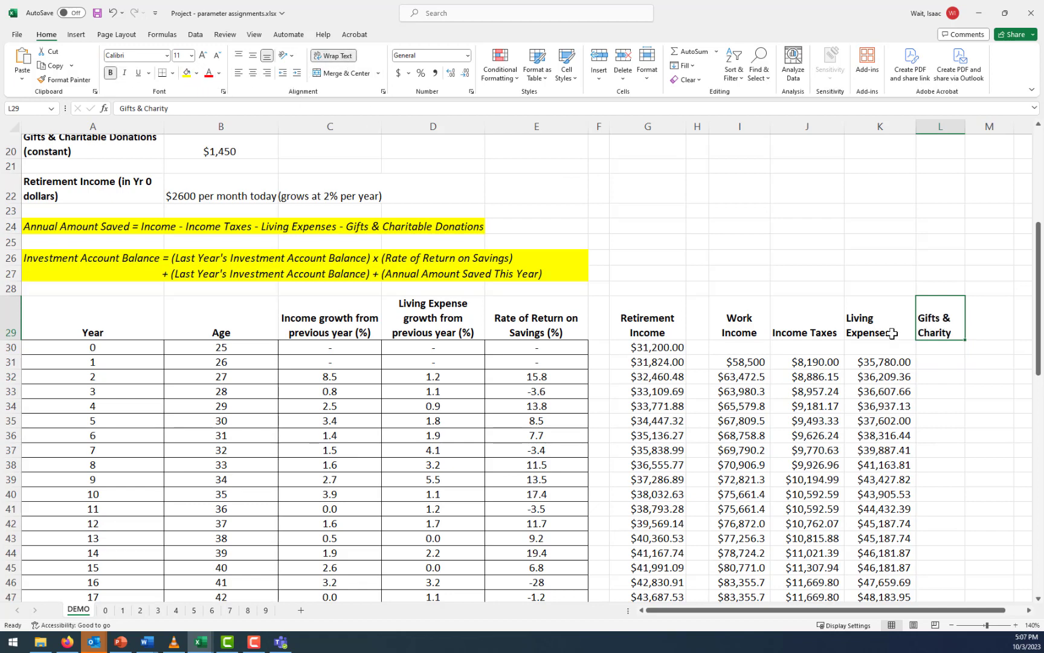
Link L31 to the gifts and charitable donations amount with the absolute reference =$B$20 and fill it down for all years
left_click(943, 362)
type("=")
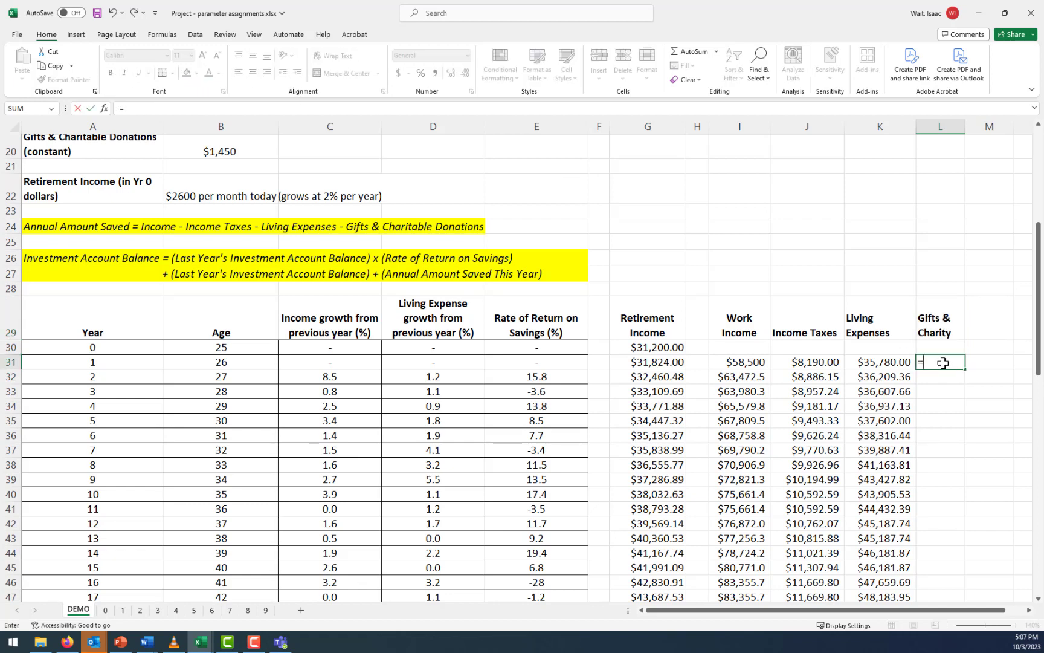
left_click(217, 156)
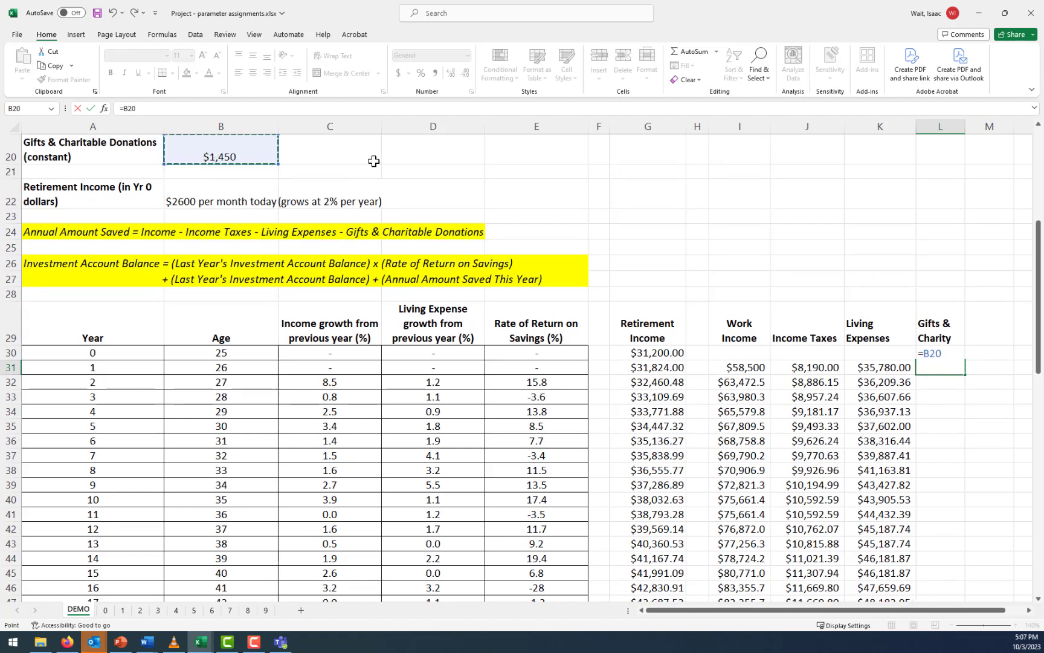
key("F4")
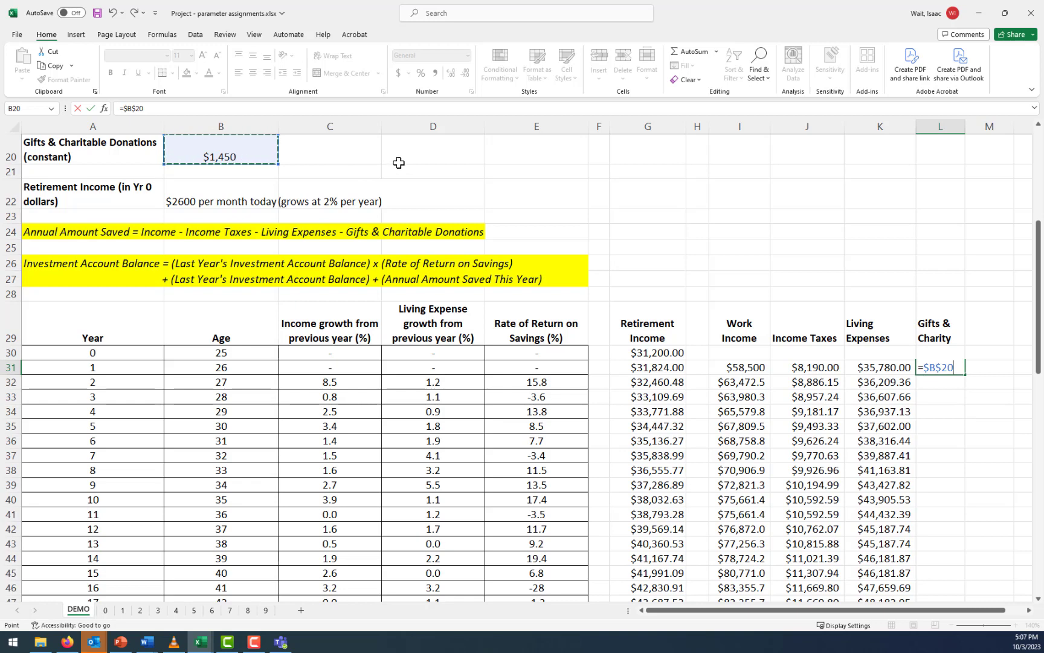
key("ctrl+Return")
double_click(967, 375)
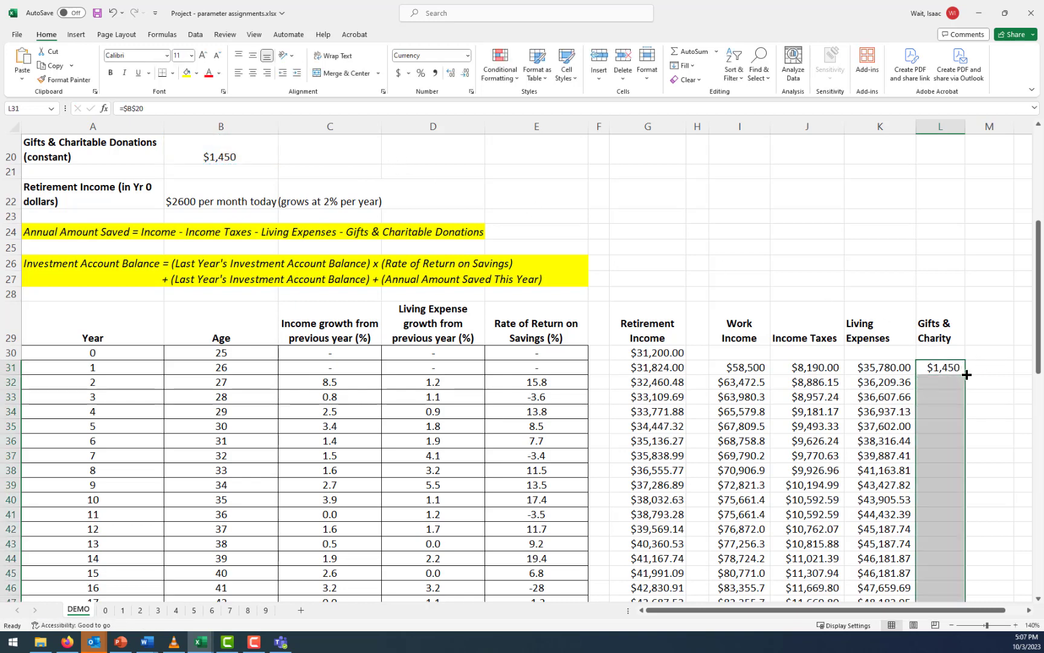
Add the column heading Amount Saved This Year in M29
left_click(987, 314)
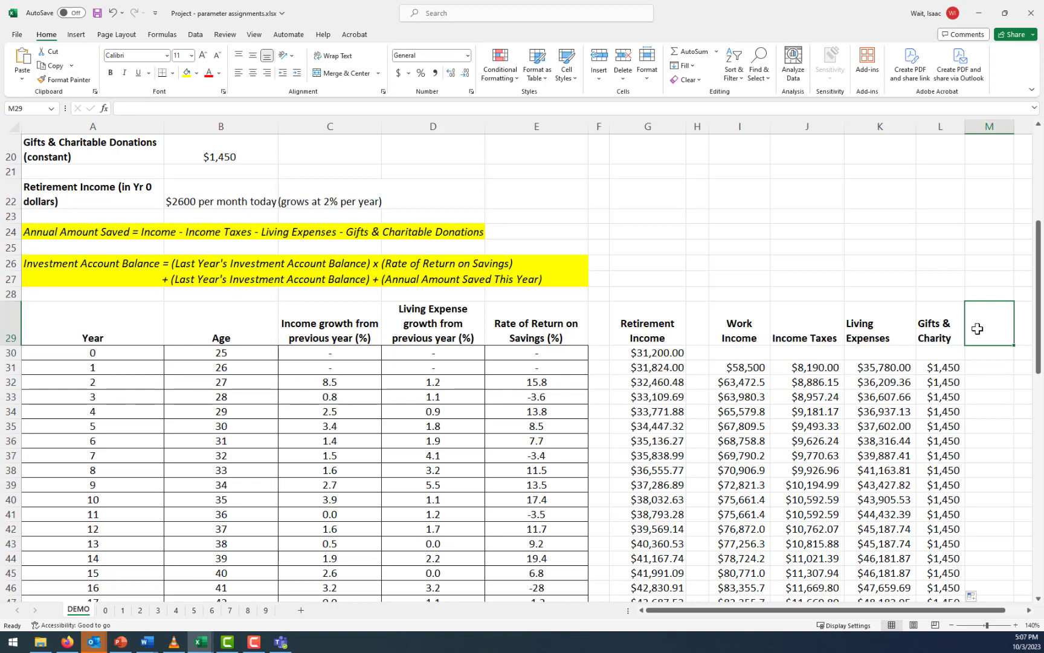
type("Amount")
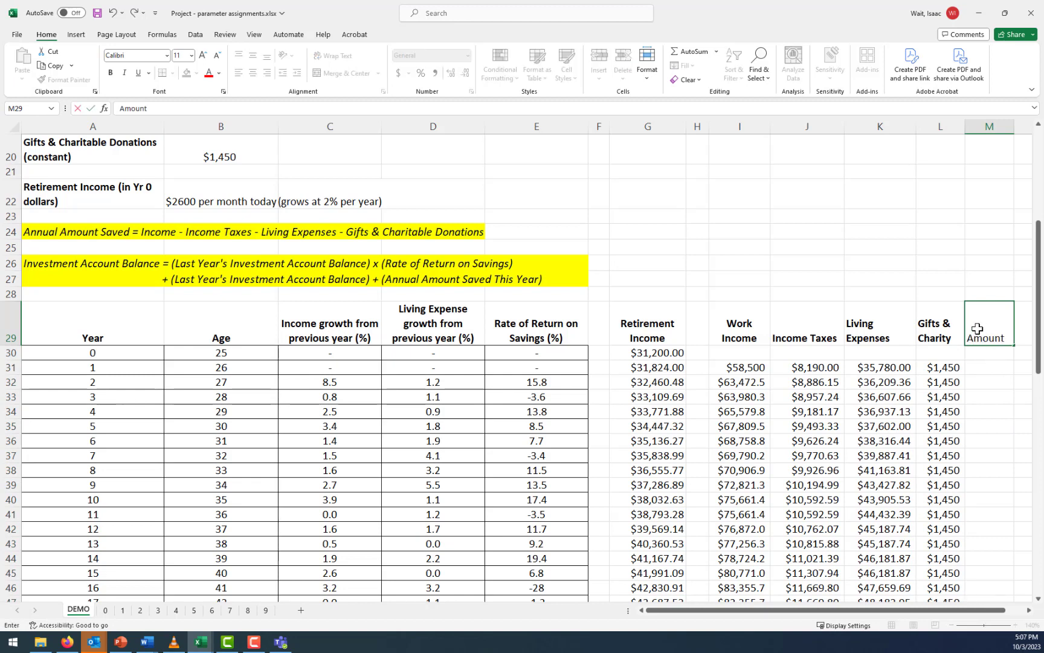
type(" Saved This")
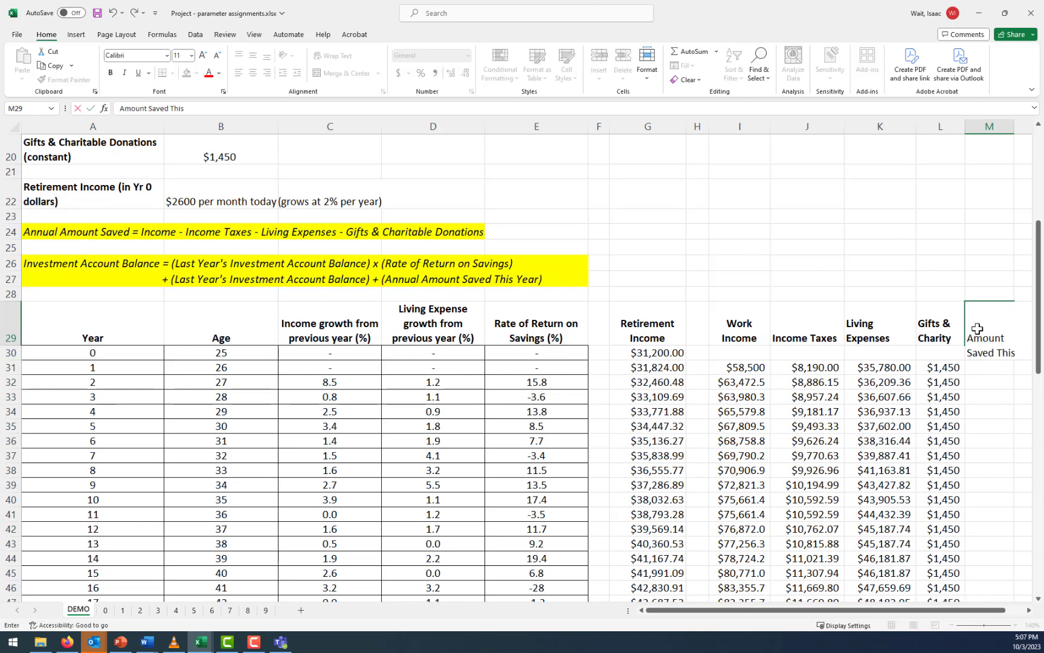
type(" Year")
key("Return")
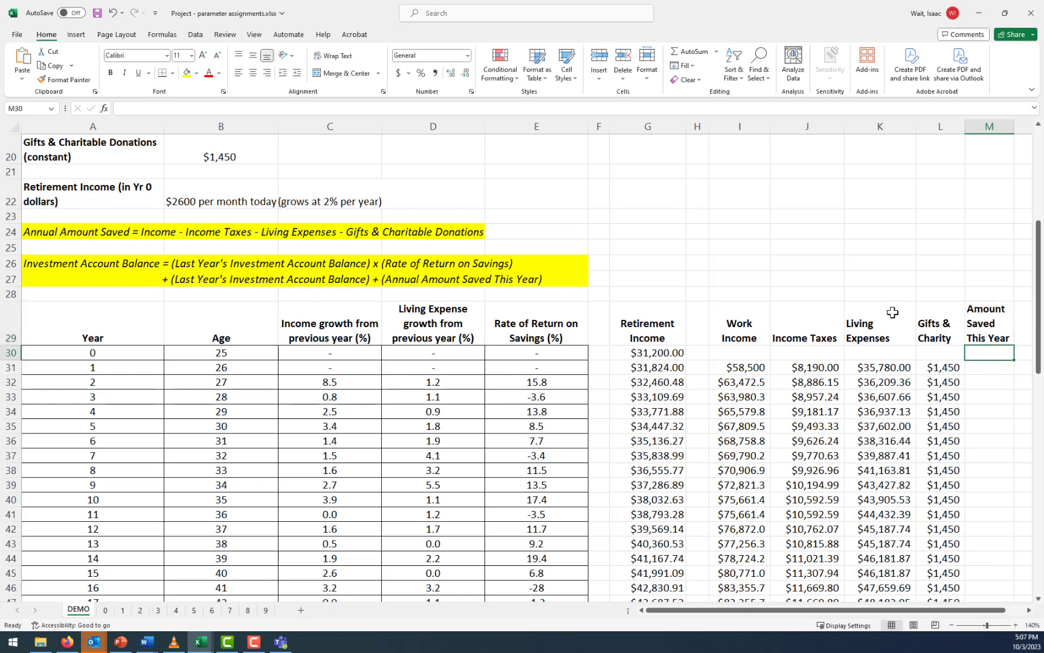
Label the projection columns with Part 1 - work until age 85 in I28, above the Work Income heading
left_click(987, 371)
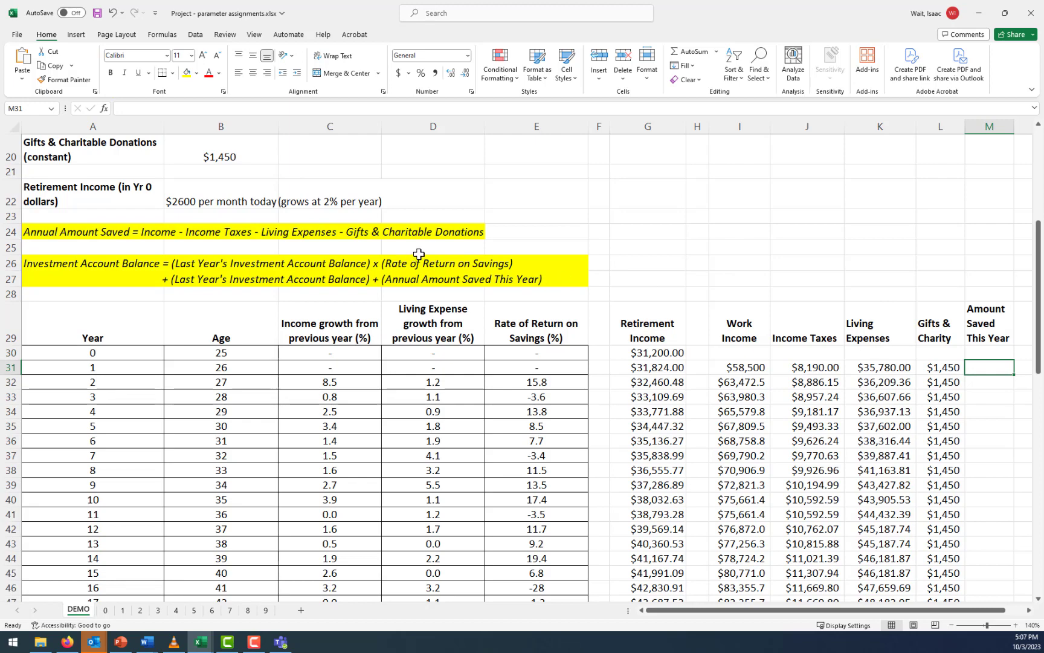
scroll(419, 254, "up", 5)
scroll(421, 250, "down", 4)
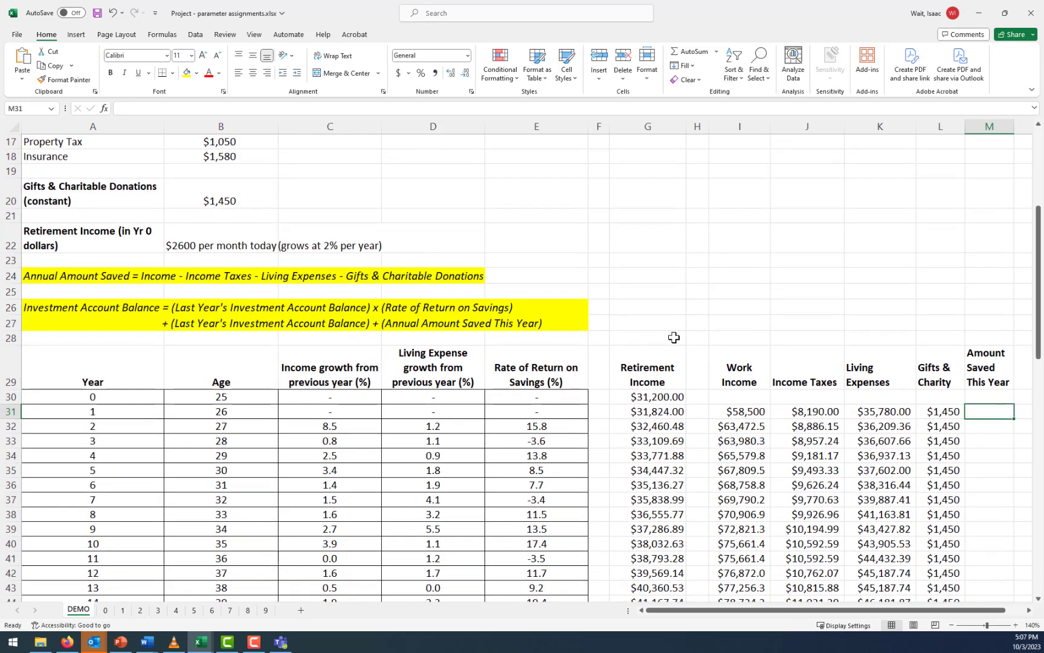
scroll(756, 343, "down", 4)
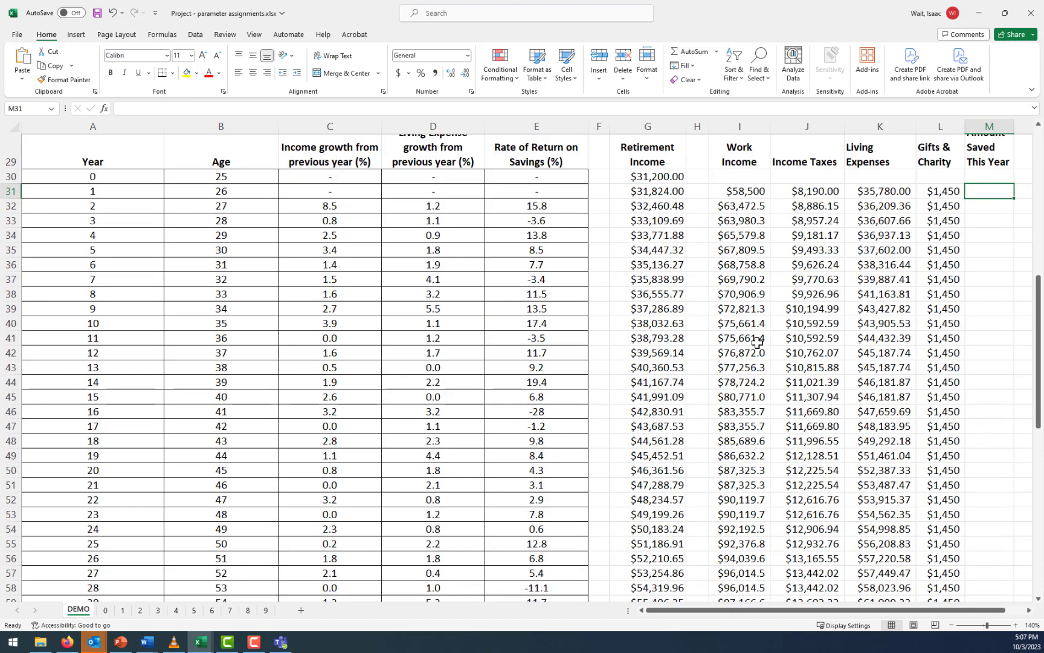
scroll(756, 342, "up", 3)
left_click(652, 366)
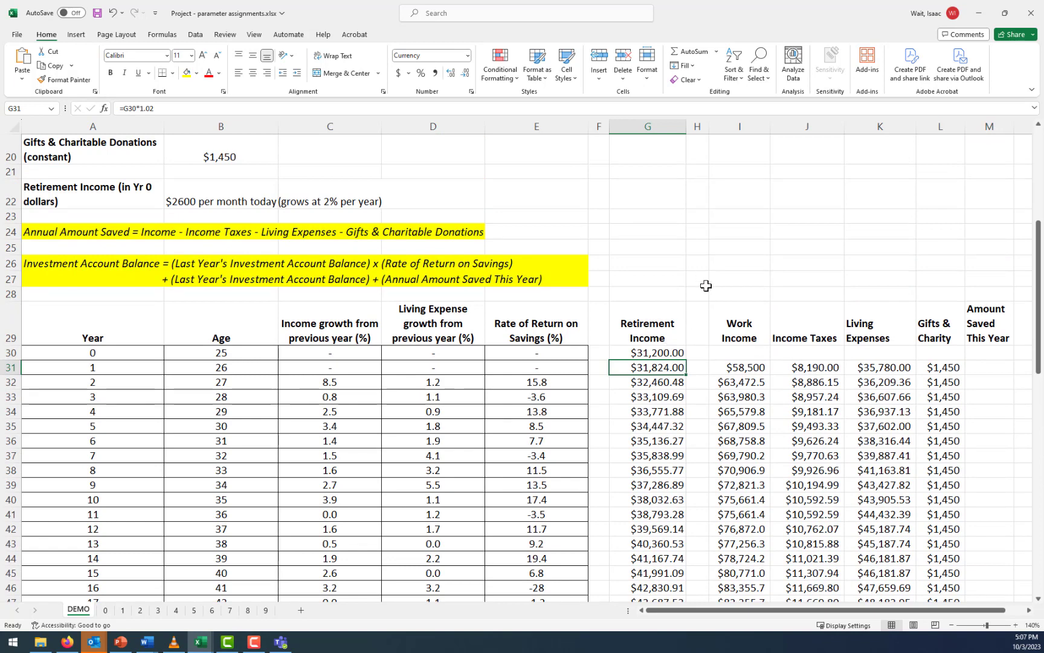
left_click(732, 293)
type("Par")
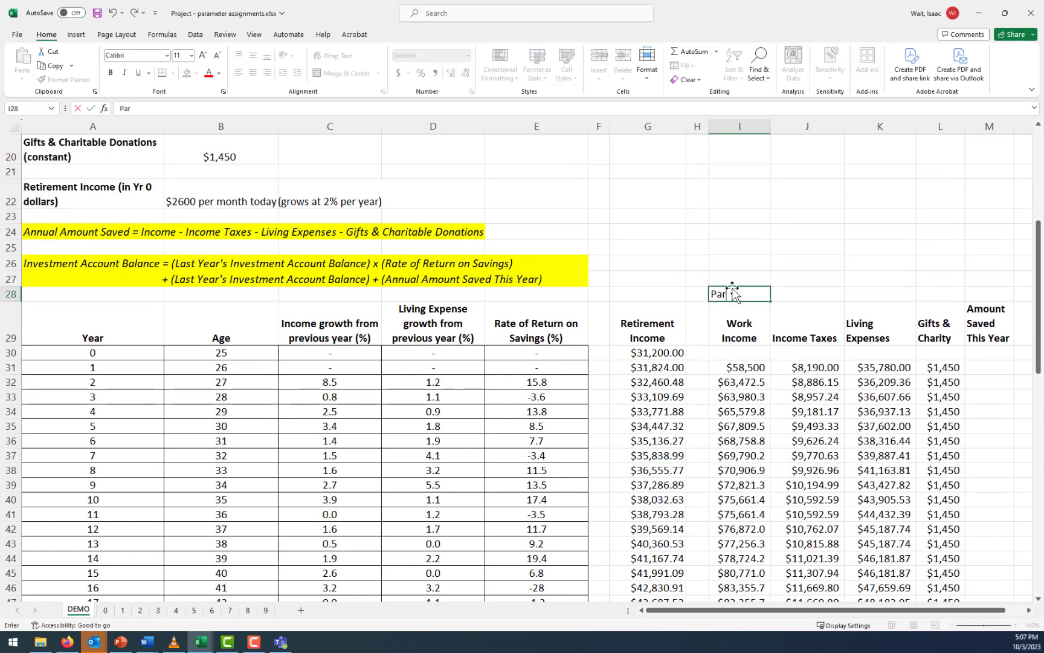
type("t 1 - work until age 85")
key("Return")
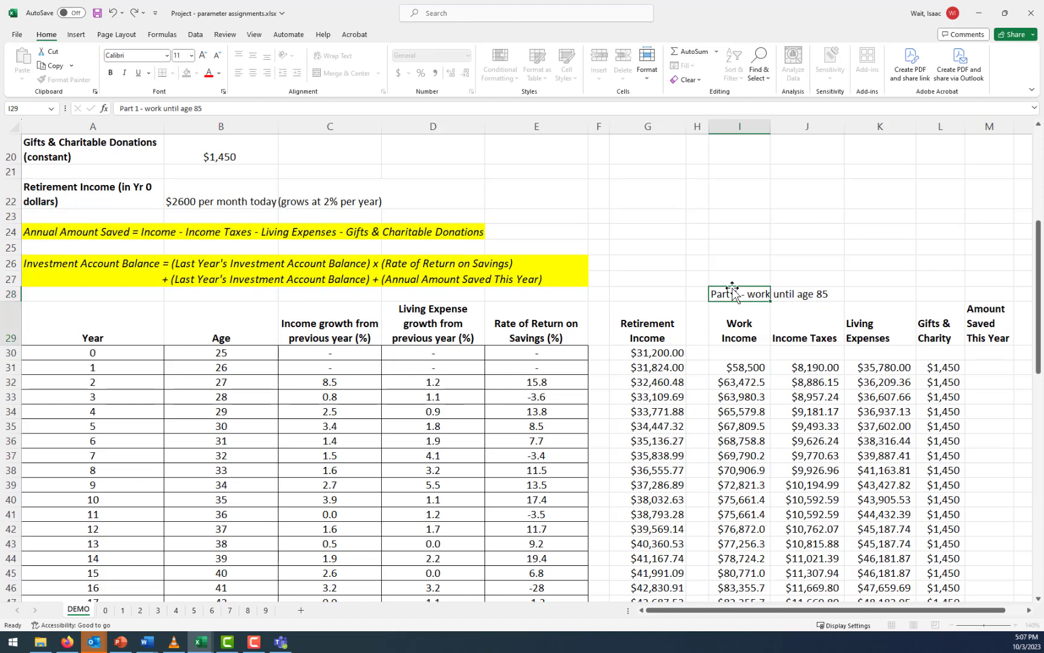
Calculate the first-year amount saved in M31 as work income minus taxes, living expenses and gifts, using =I31-J31-K31-L31
left_click(981, 365)
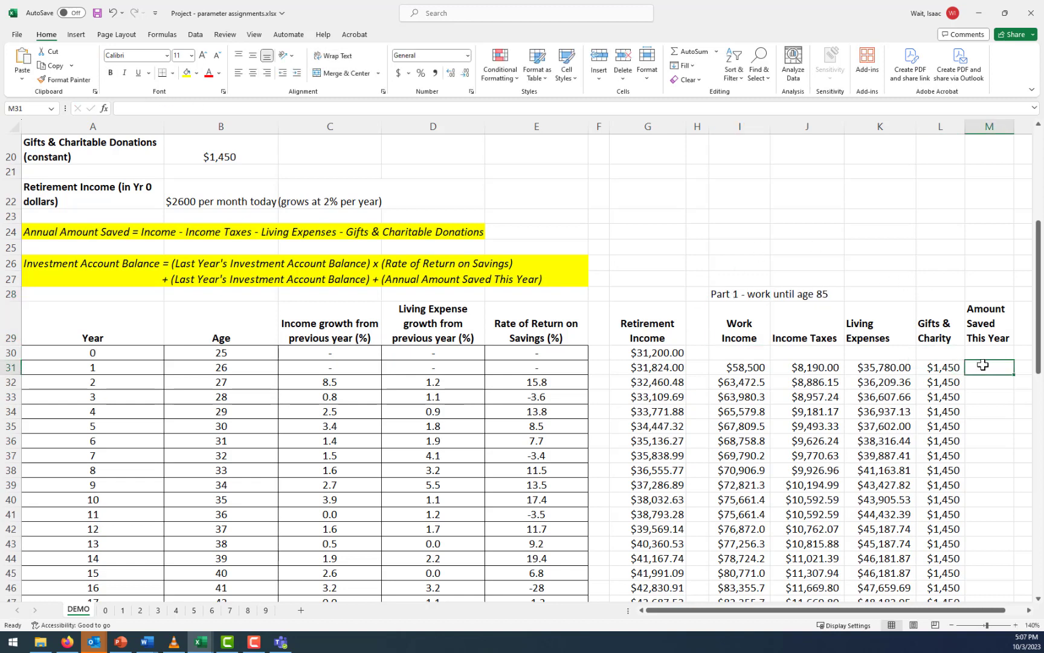
type("=")
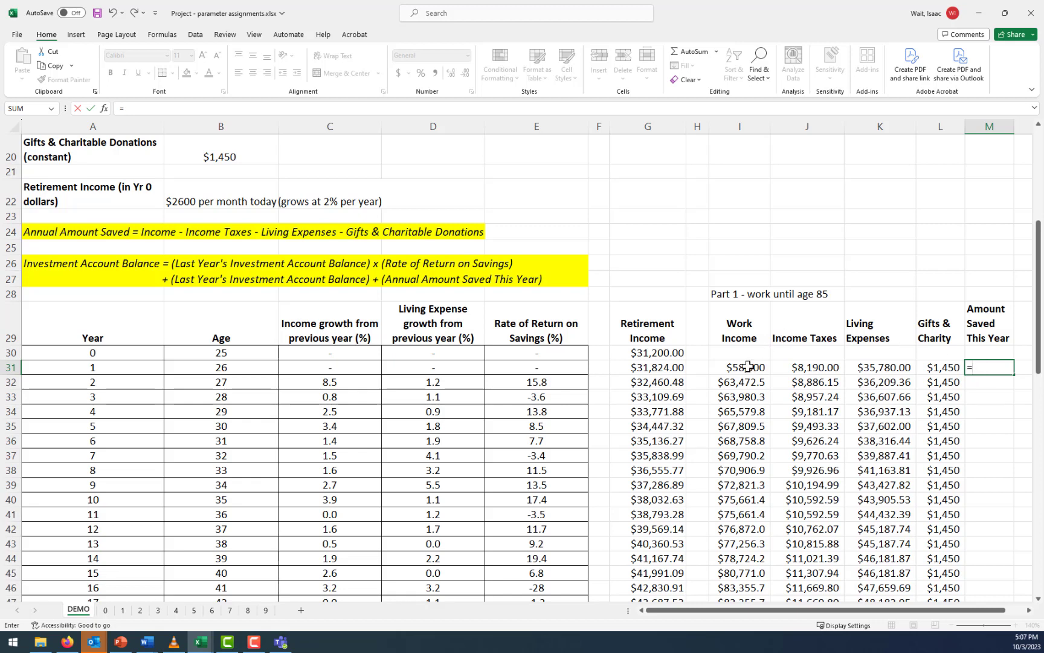
left_click(748, 366)
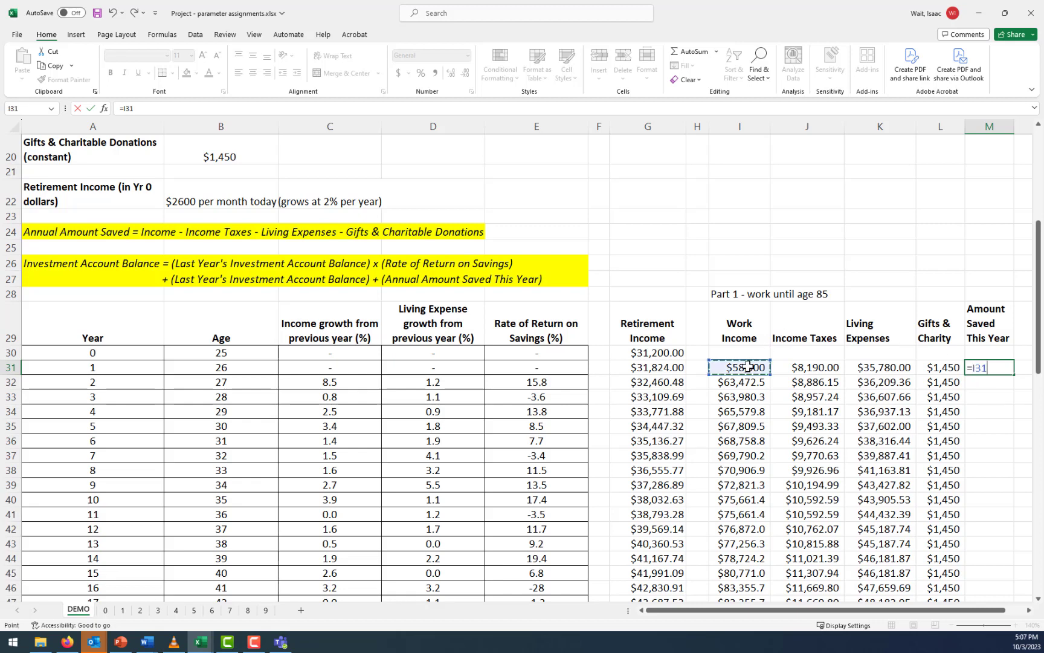
left_click(804, 367)
type("-")
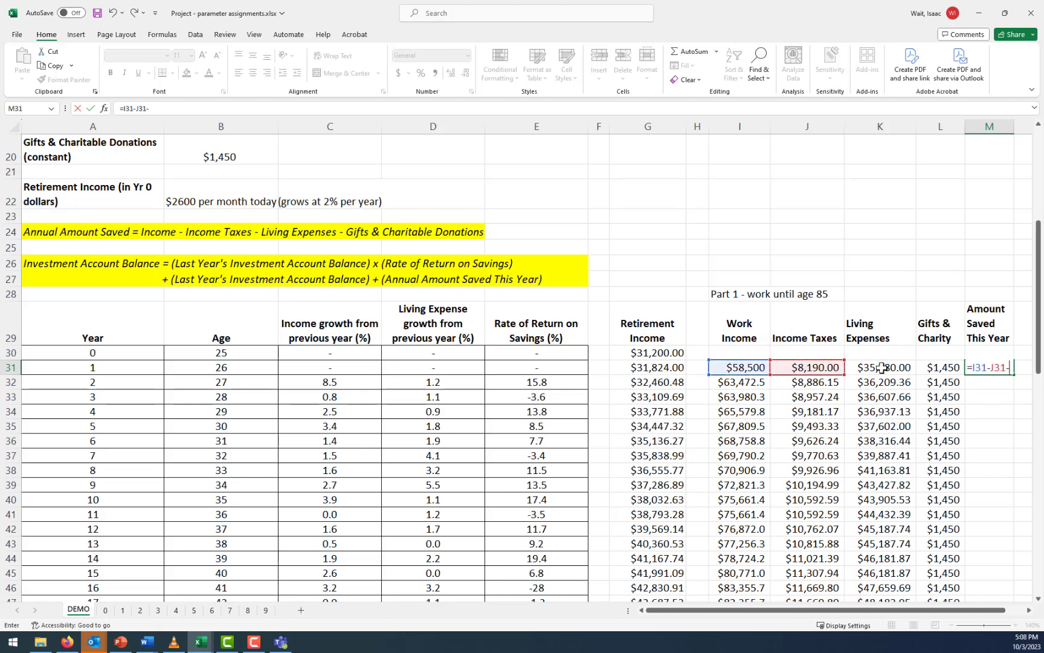
left_click(874, 368)
type("-")
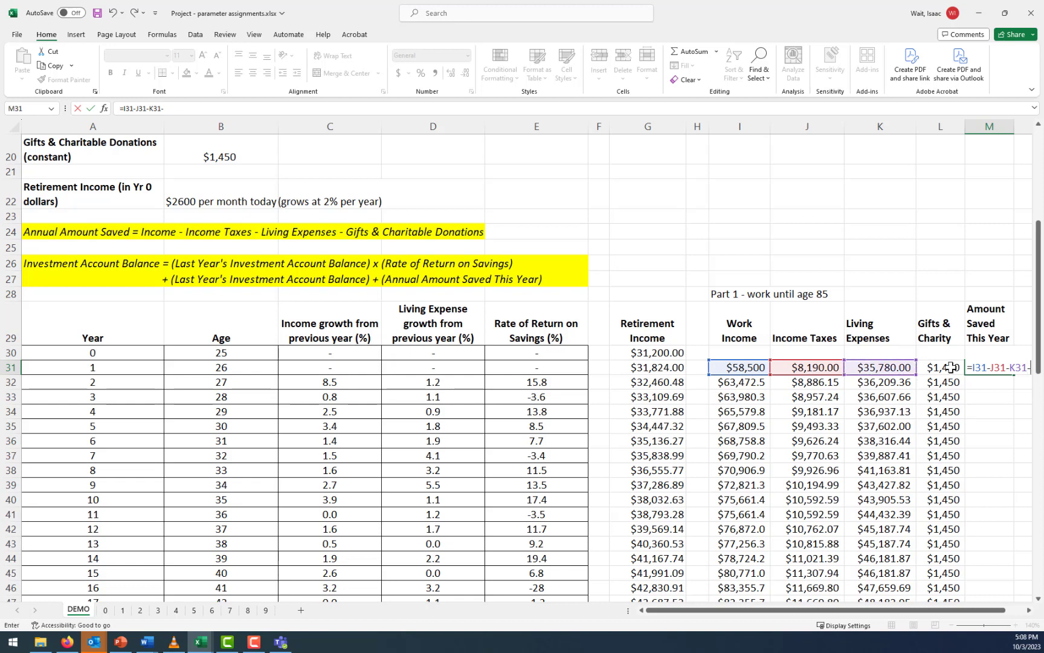
left_click(942, 367)
key("Return")
Copy the amount saved formula from M31 down column M for all remaining years and check the filled rows
left_click(1000, 366)
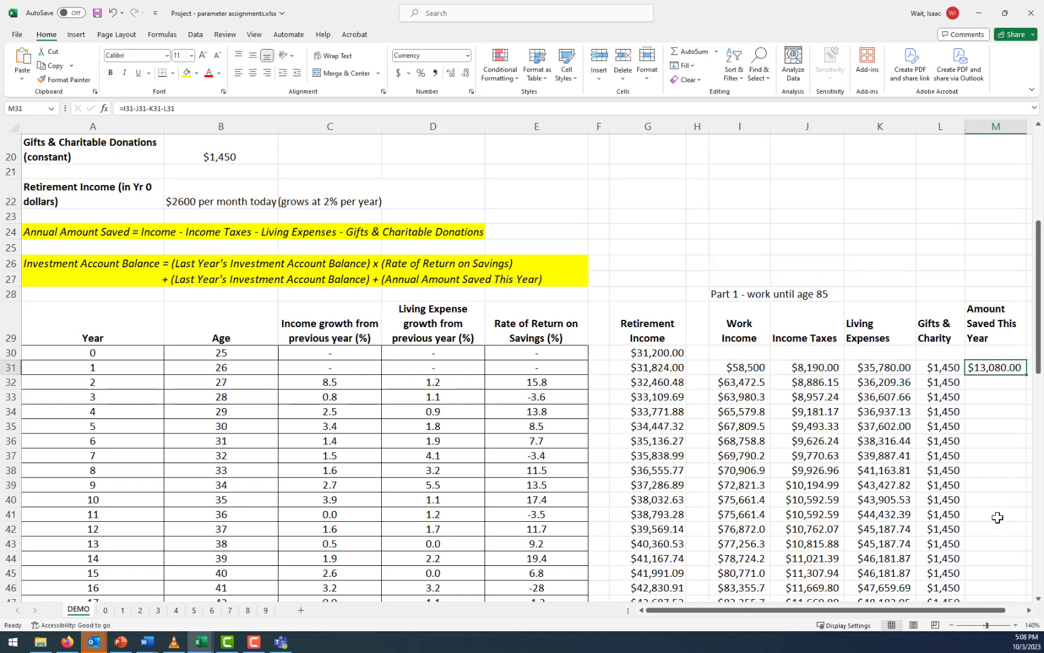
left_click(1030, 611)
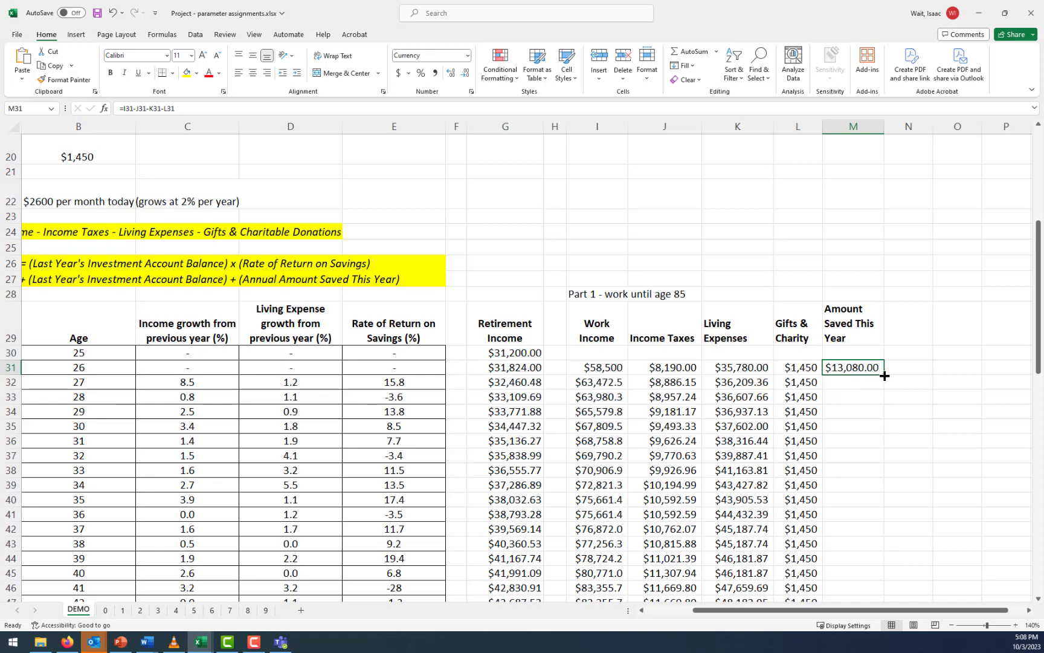
left_click_drag(885, 376, 885, 385)
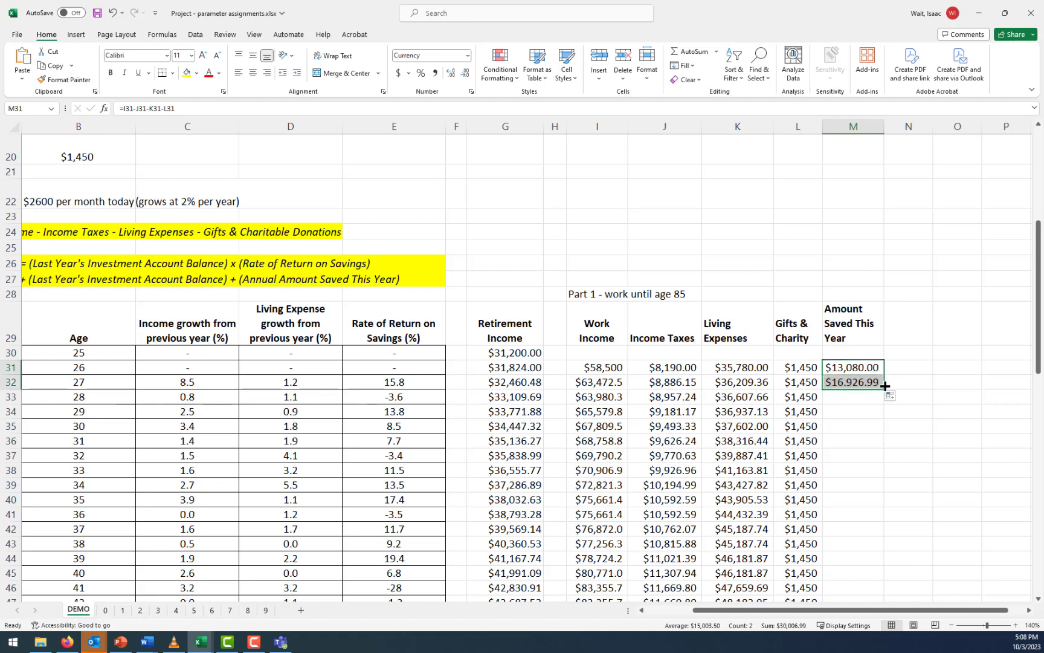
left_click(864, 388)
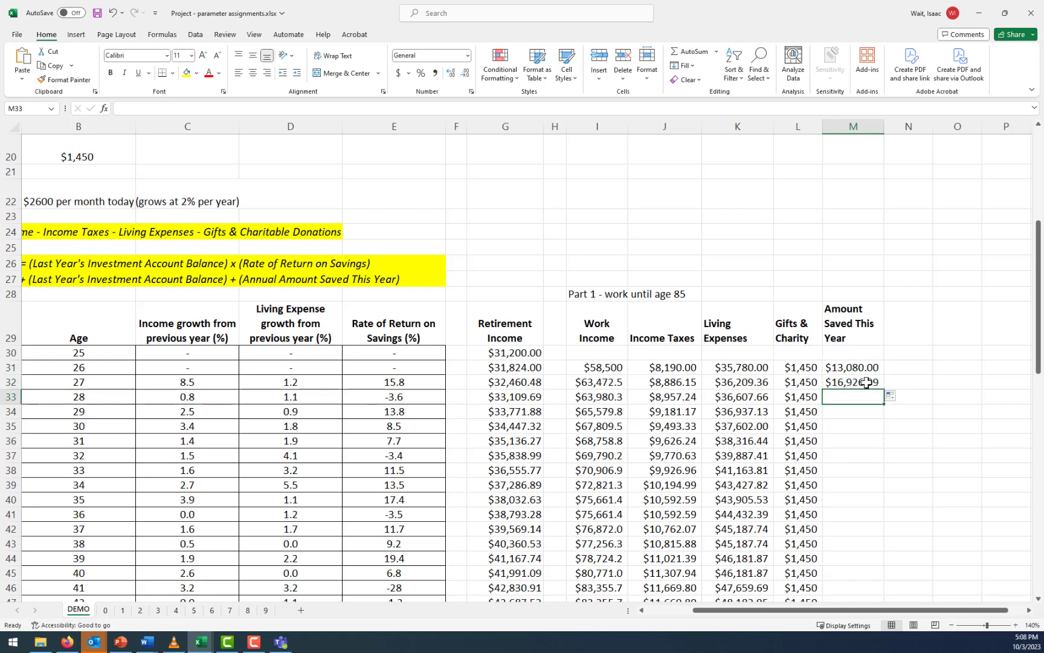
left_click_drag(883, 389, 886, 404)
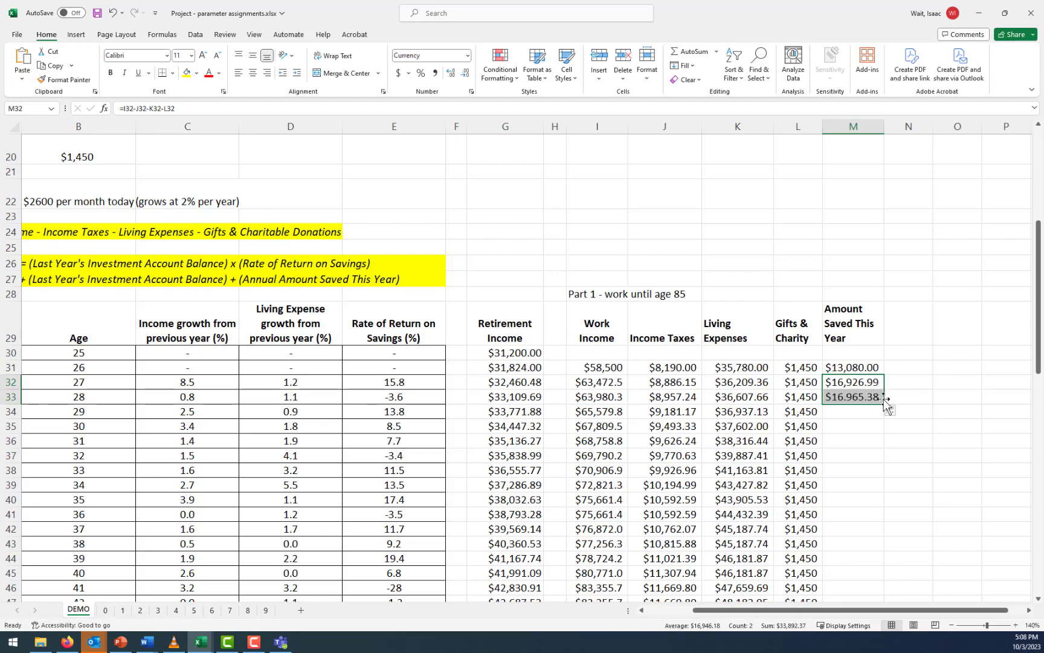
left_click(865, 399)
double_click(883, 407)
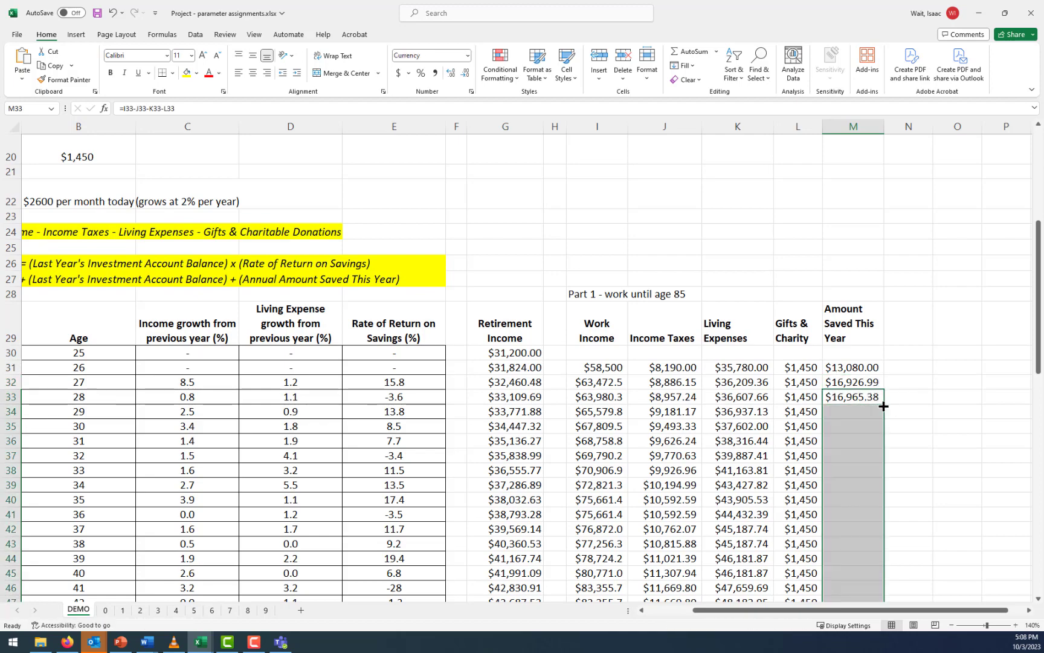
scroll(920, 431, "down", 7)
scroll(921, 431, "down", 9)
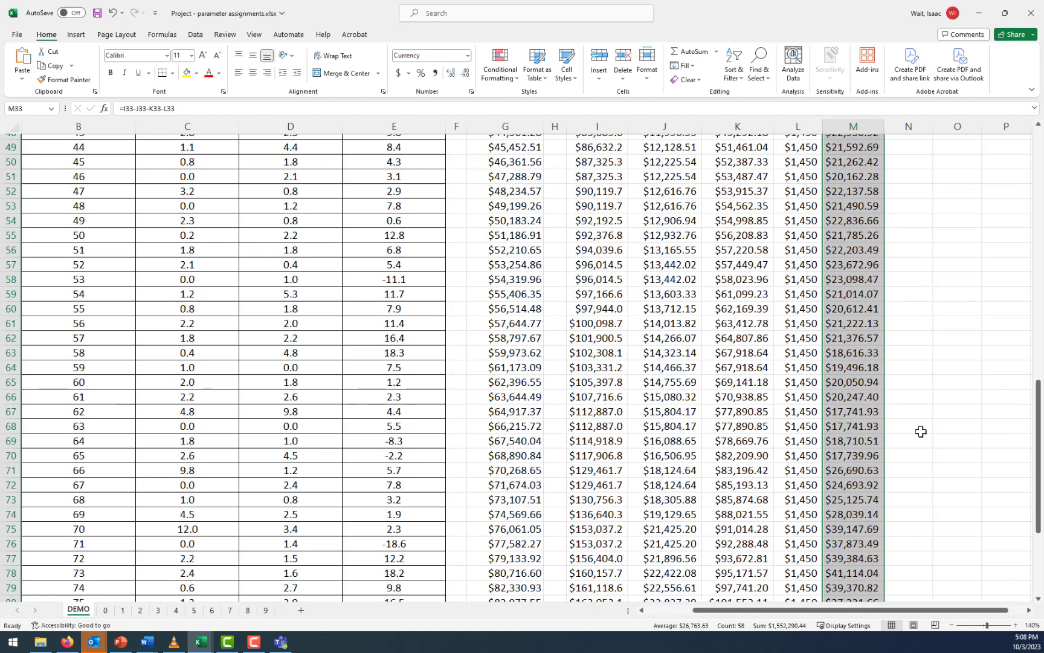
scroll(916, 436, "up", 6)
scroll(914, 441, "up", 9)
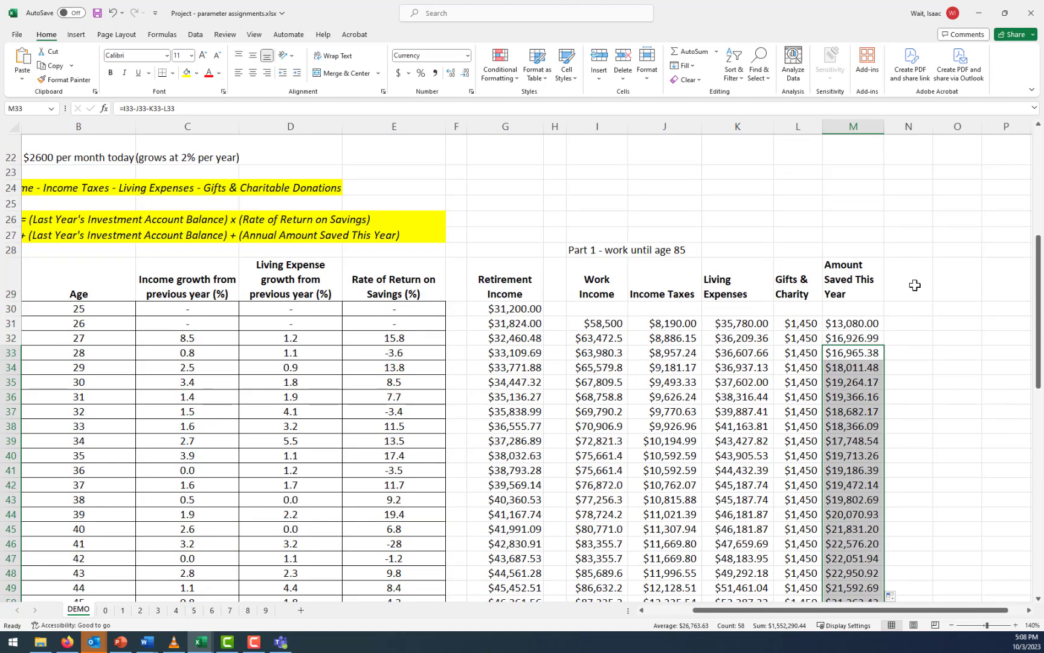
Add the column heading Investment Account Balance in N29
left_click(915, 284)
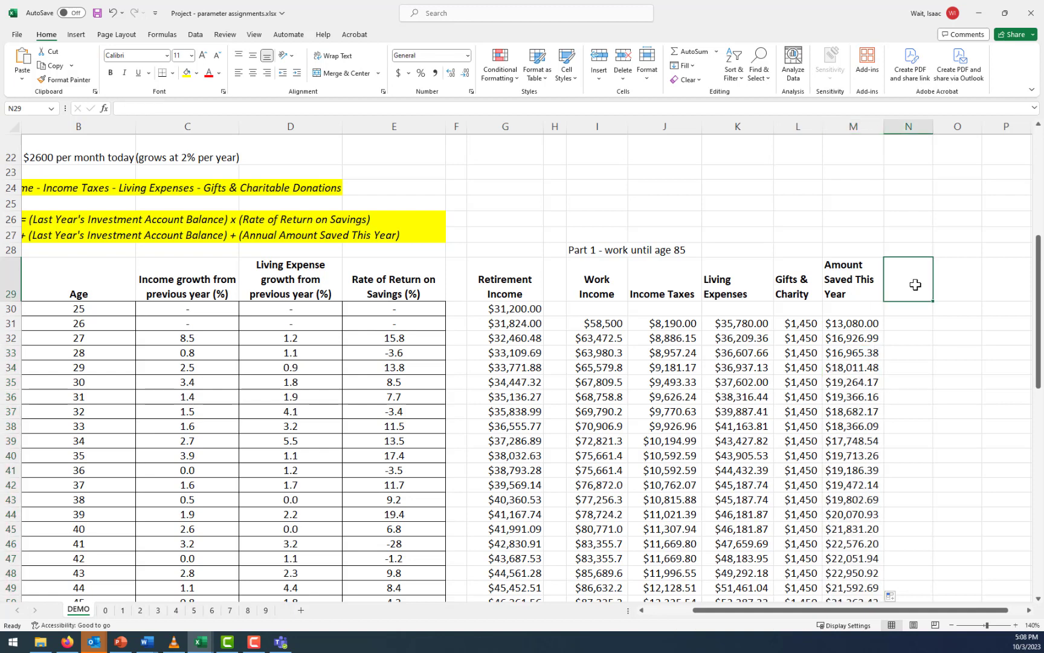
type("In")
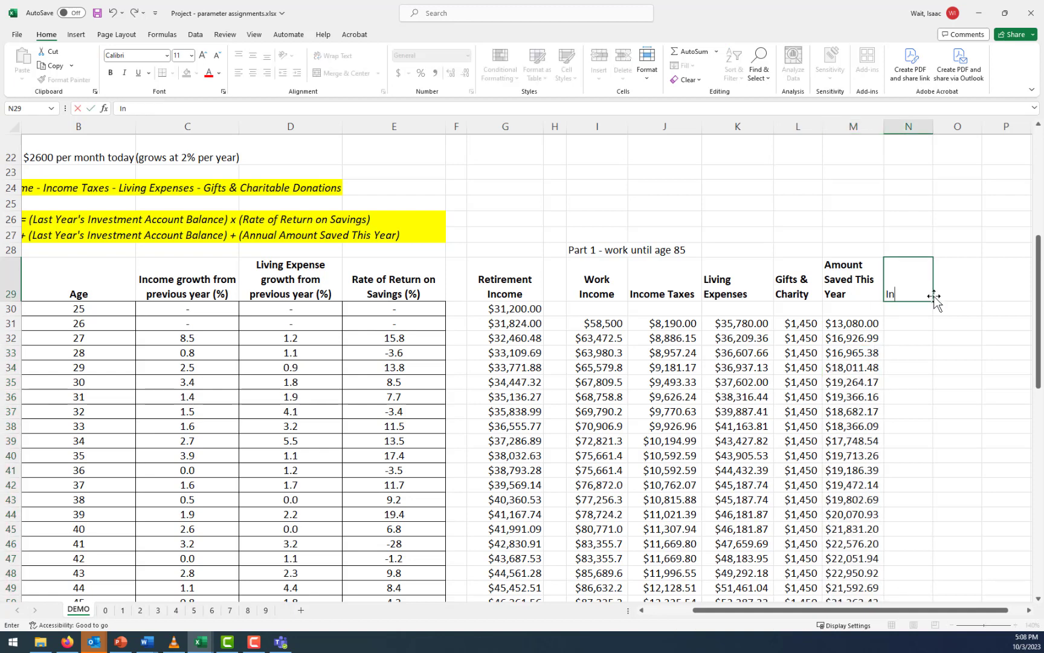
left_click(674, 608)
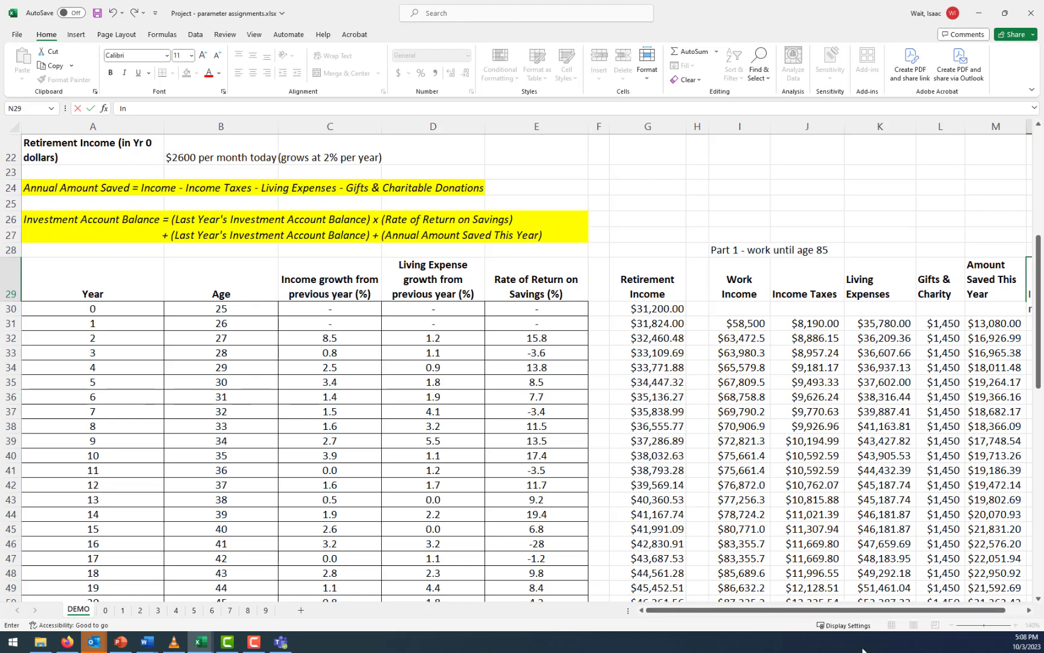
left_click_drag(898, 611, 968, 609)
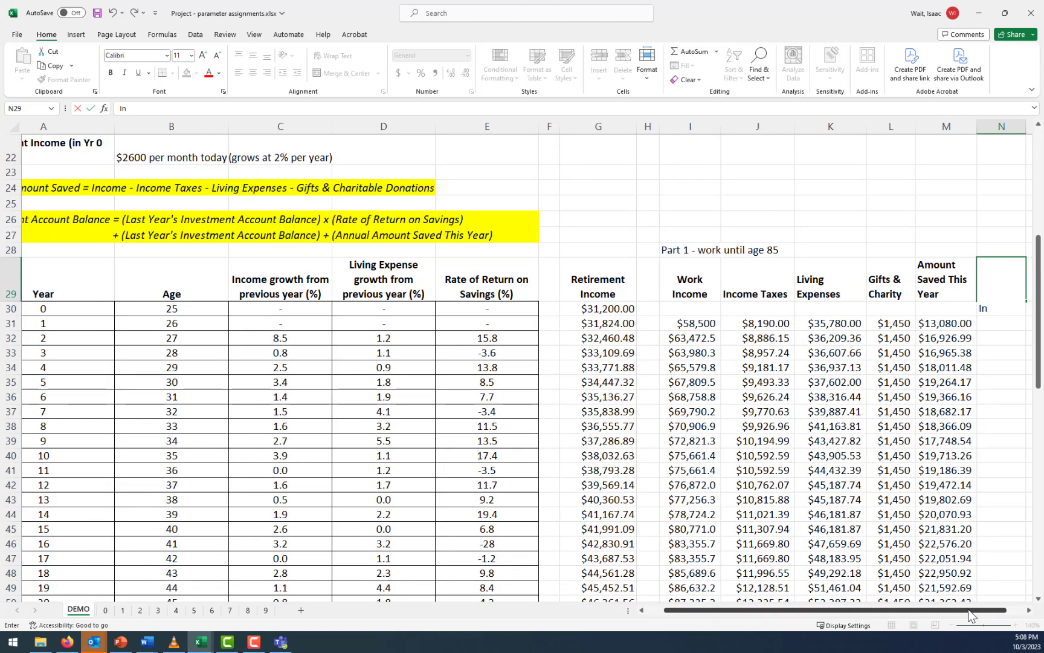
type("vest")
key("BackSpace")
type("stment Account Bal")
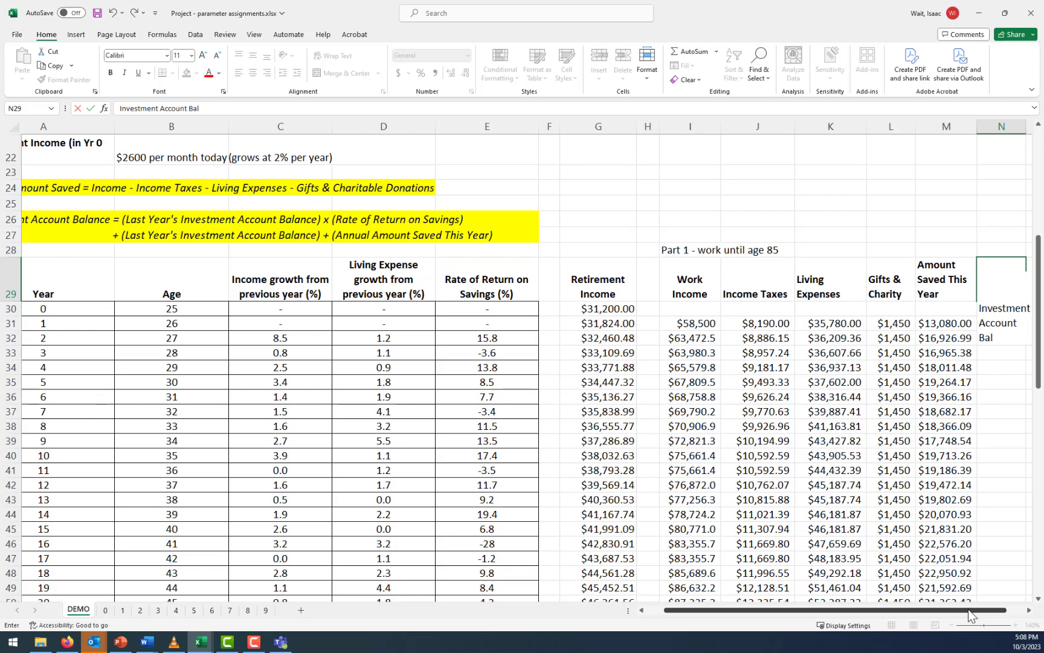
type("ance")
key("Return")
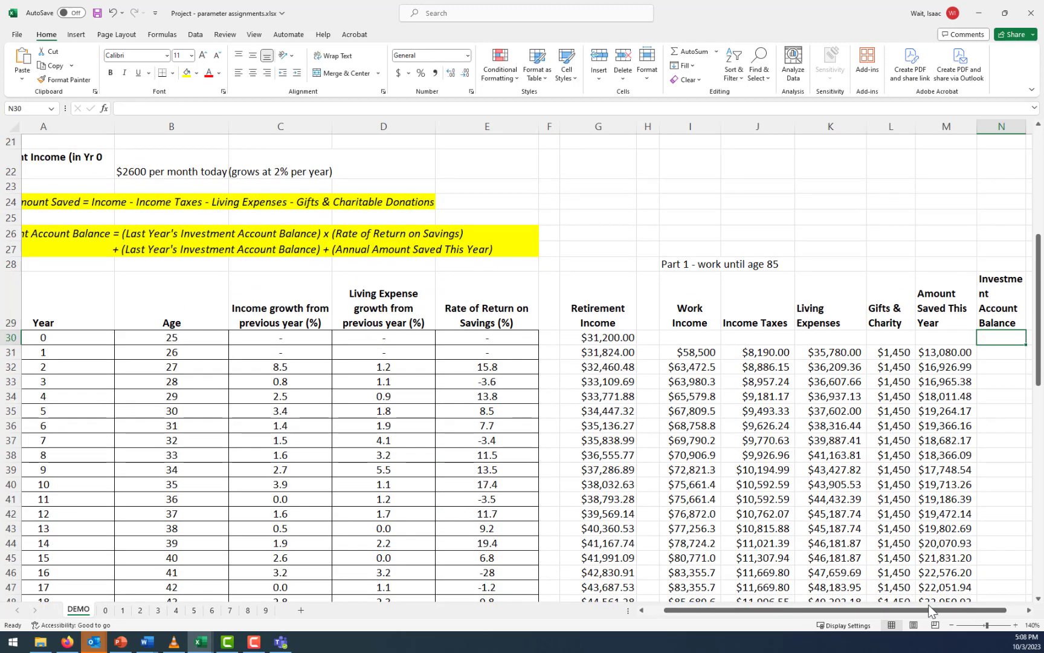
Widen column N so that its heading fits on two lines without splitting the word Investment
left_click(1029, 610)
left_click(1029, 610)
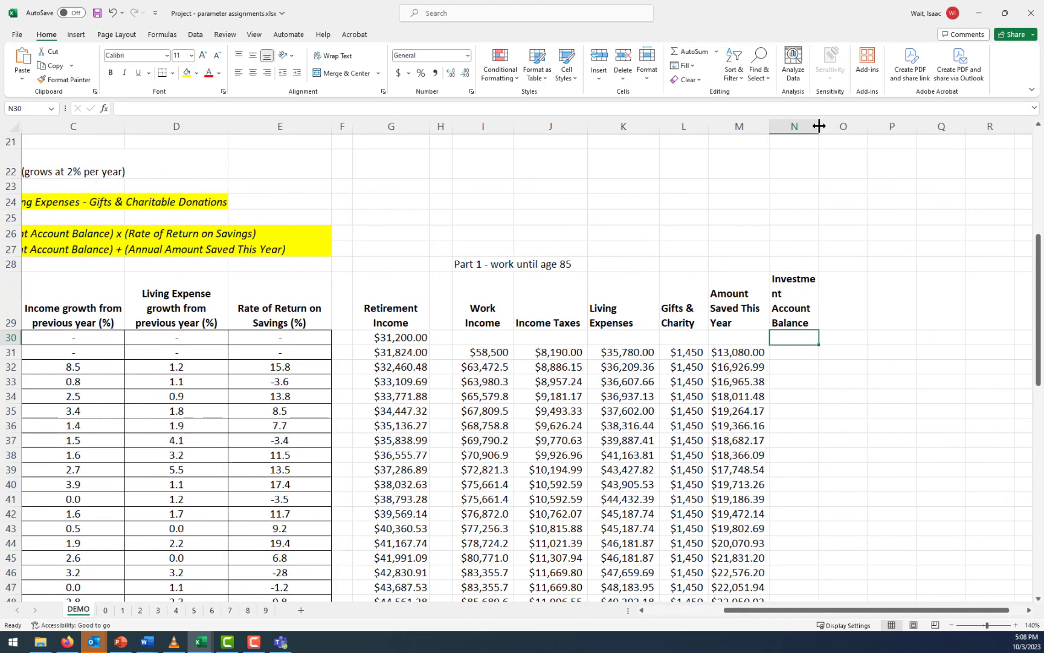
left_click_drag(819, 126, 853, 127)
left_click_drag(886, 612, 841, 612)
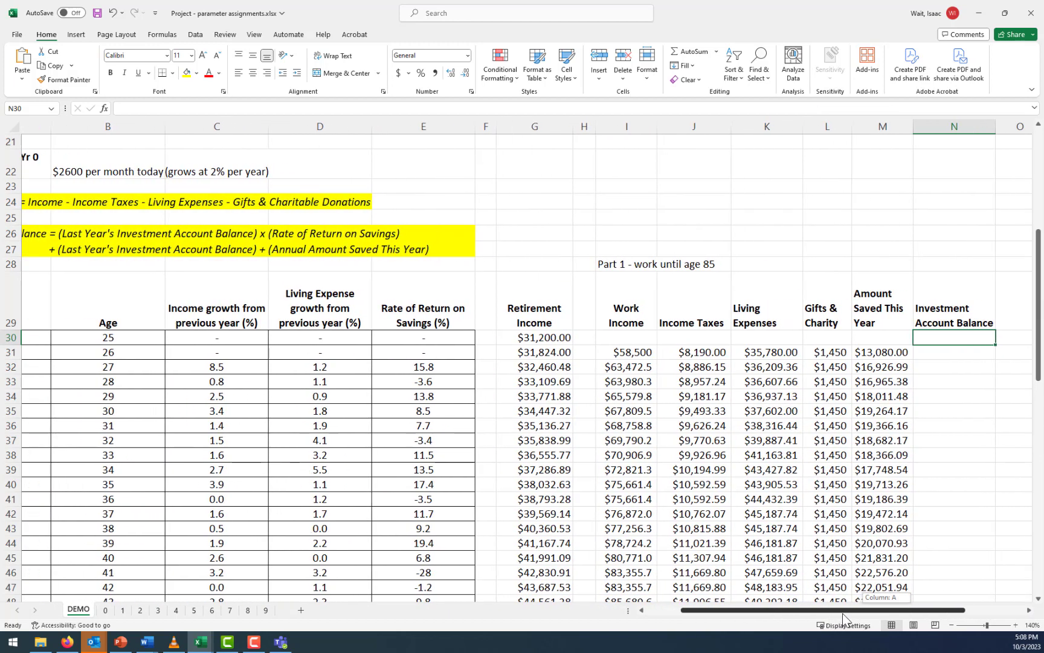
Review the starting savings in B4, the investment account balance rule in rows 26-27 and the year 0 row of the table
left_click(944, 351)
left_click_drag(902, 608, 747, 599)
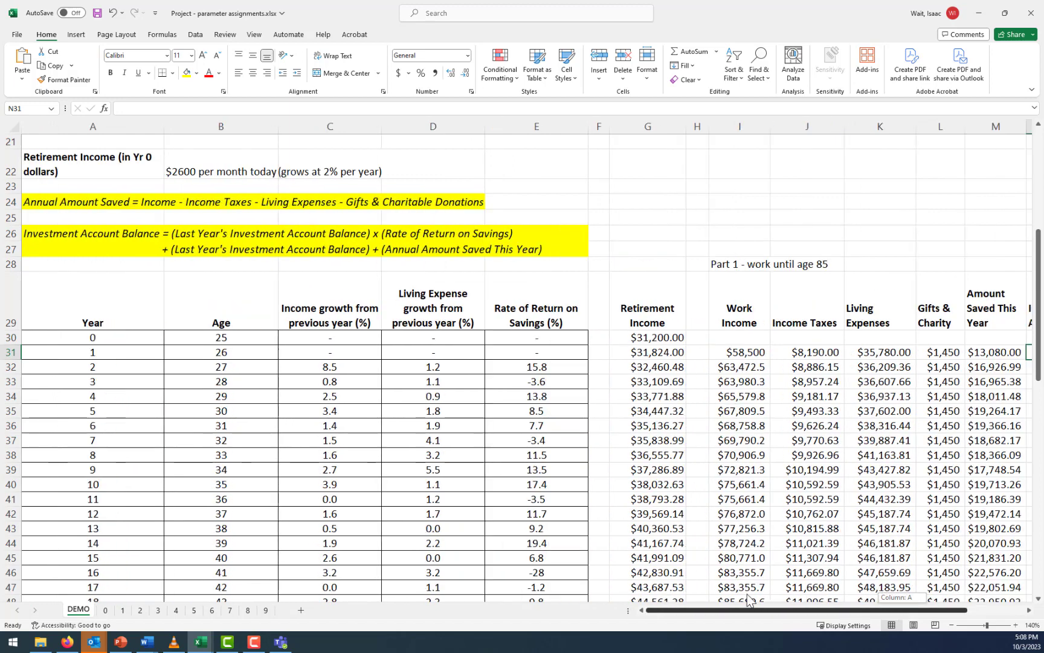
scroll(450, 373, "up", 5)
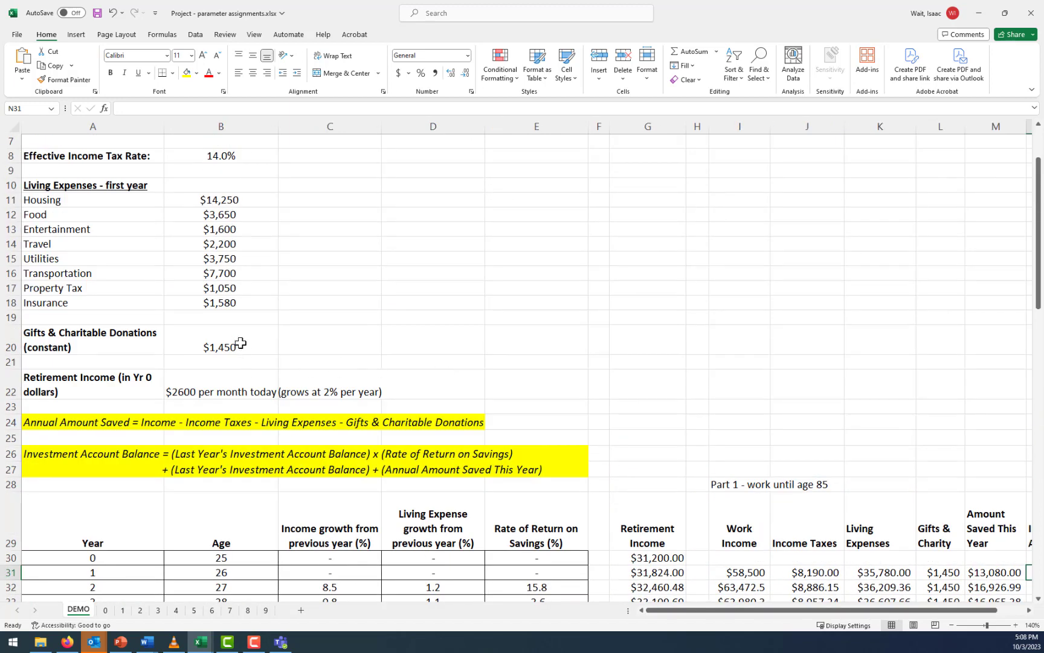
scroll(241, 343, "up", 2)
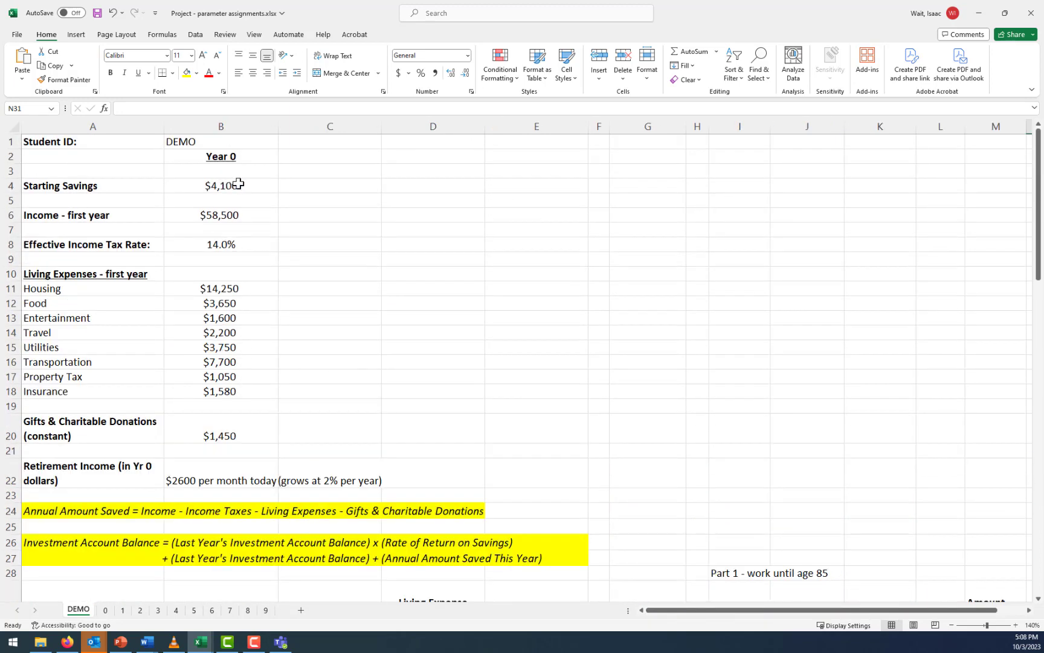
scroll(798, 484, "down", 3)
left_click_drag(877, 611, 946, 616)
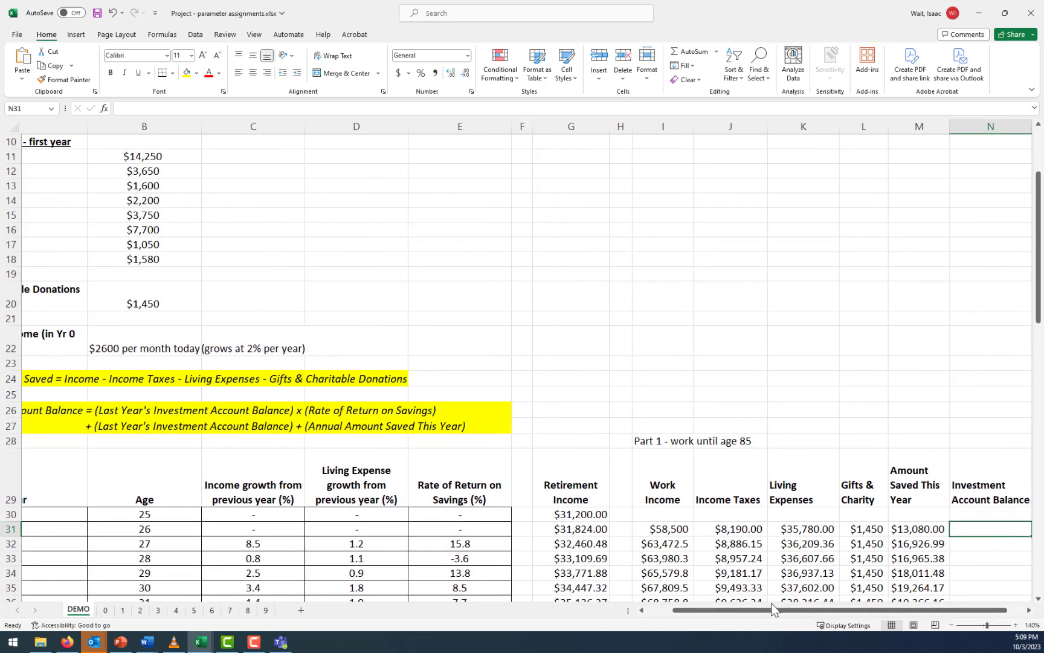
left_click_drag(771, 609, 745, 609)
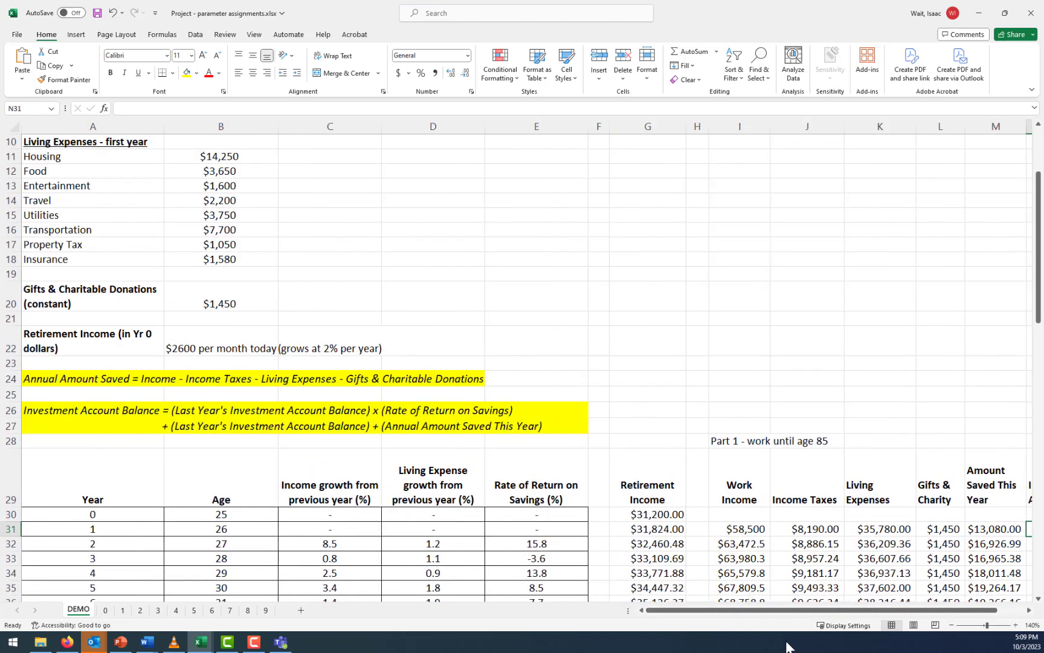
left_click(49, 512)
left_click(4, 514)
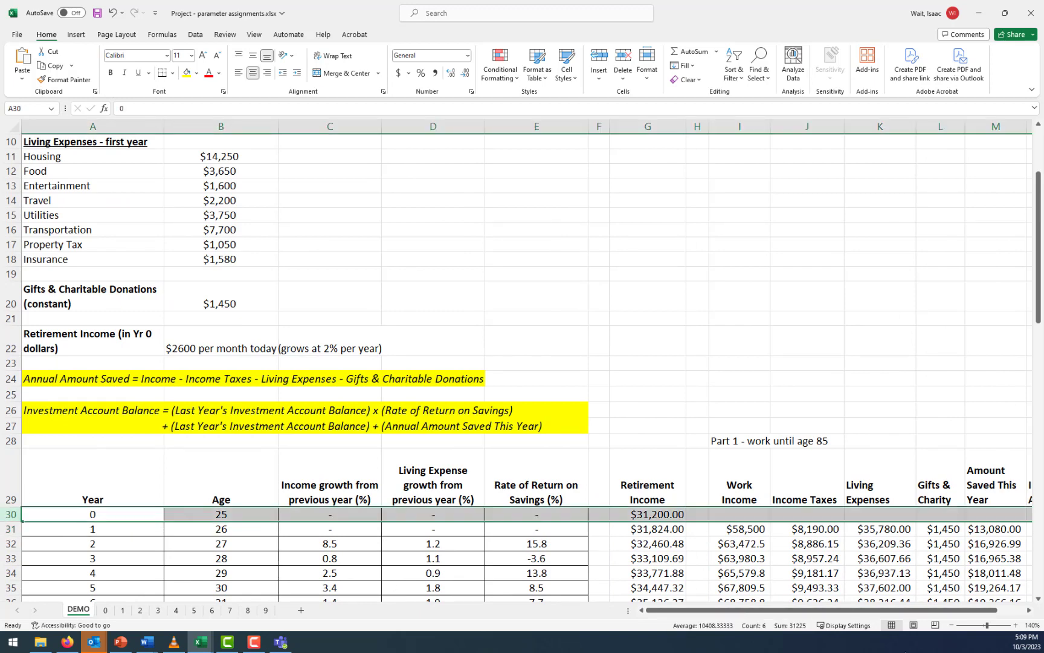
Link the year 0 investment account balance in N30 to the starting savings with =B4
left_click_drag(911, 611, 985, 610)
left_click(998, 515)
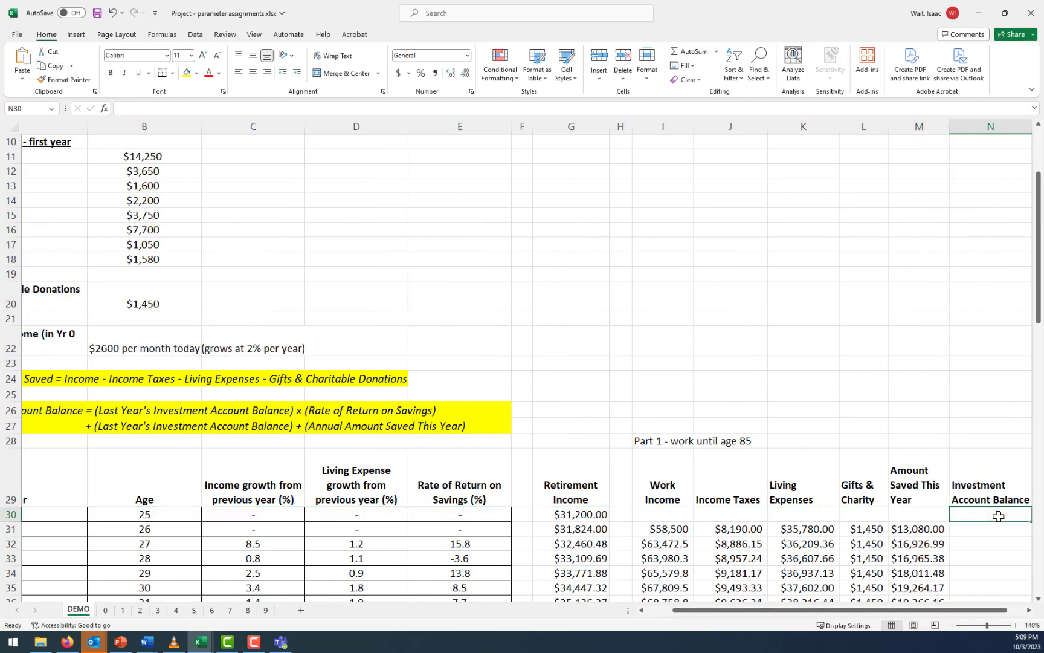
type("=")
scroll(604, 347, "up", 3)
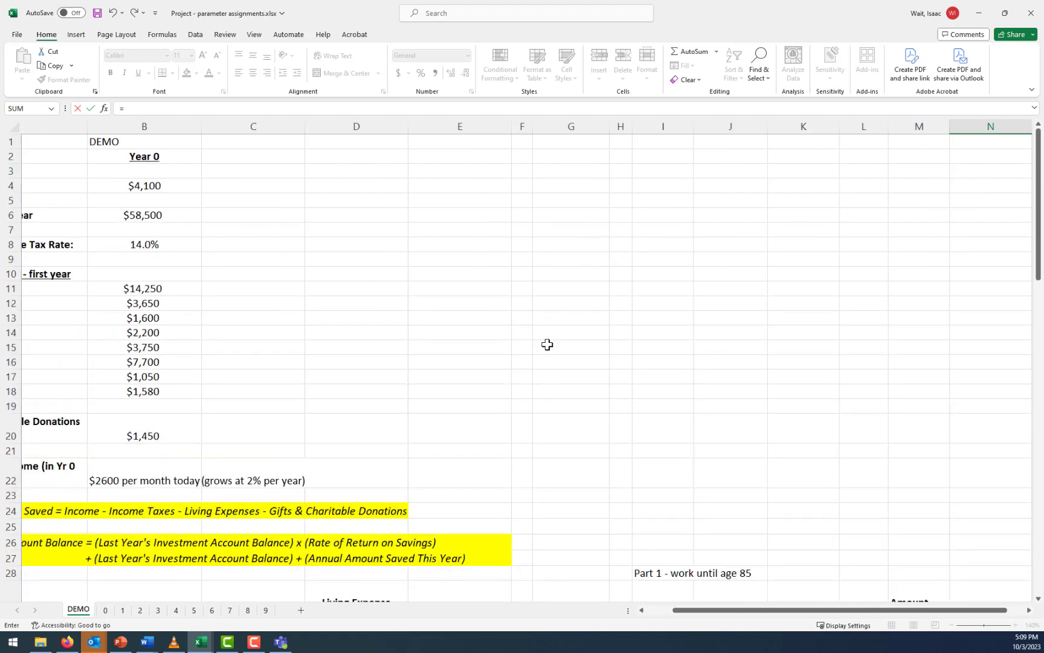
left_click_drag(680, 611, 655, 613)
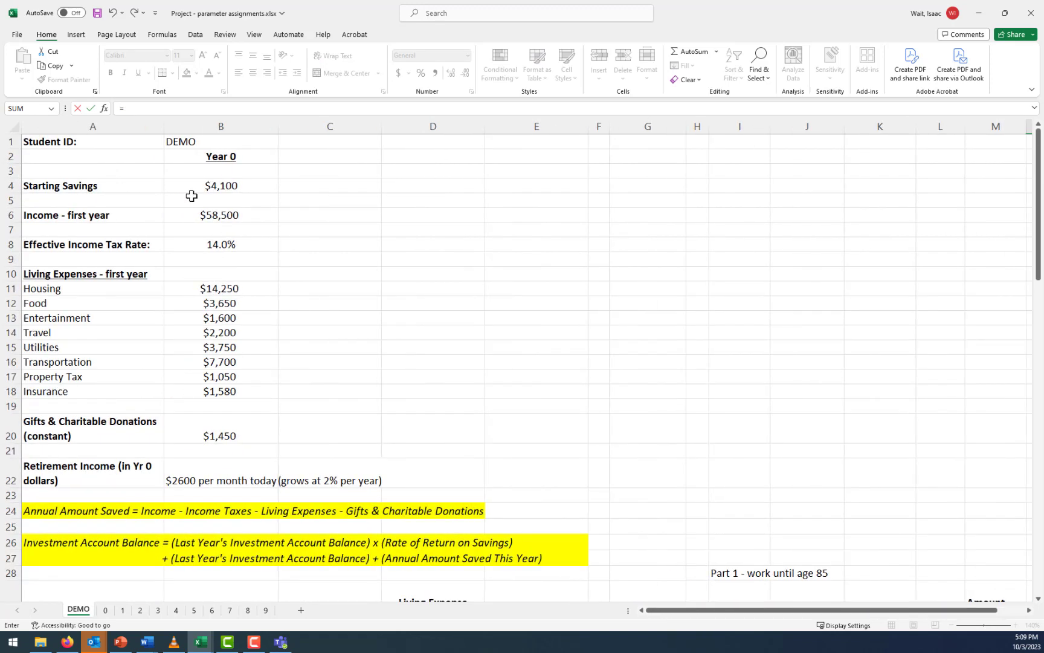
left_click(204, 187)
key("Return")
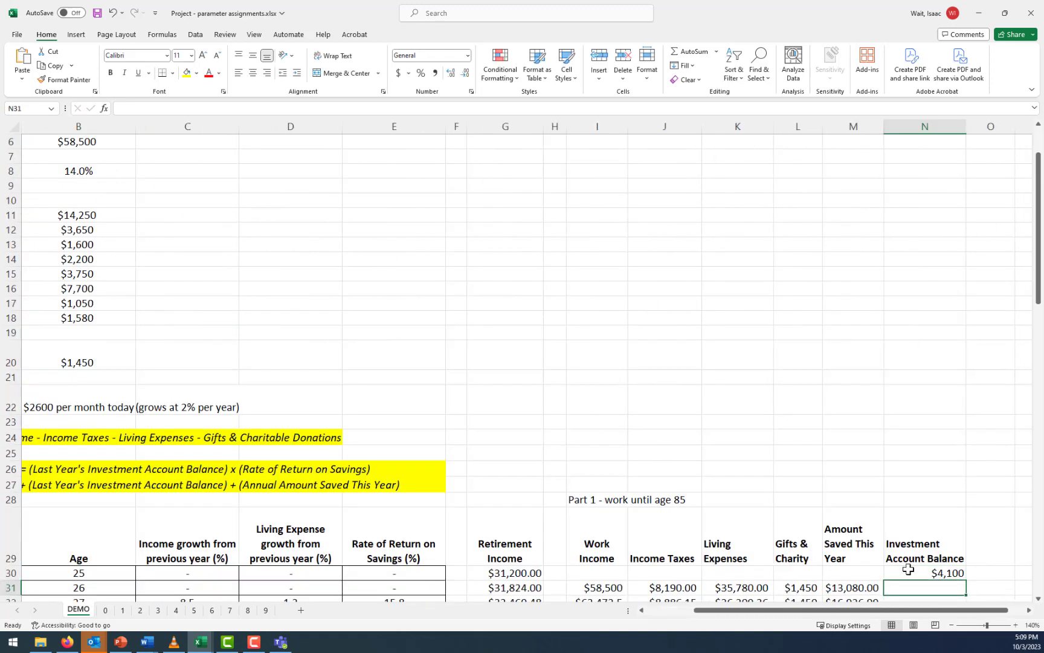
Compare the year 0 balance in N30 with the rate of return entries for ages 25 and 26 in E30 and E31
scroll(935, 585, "down", 1)
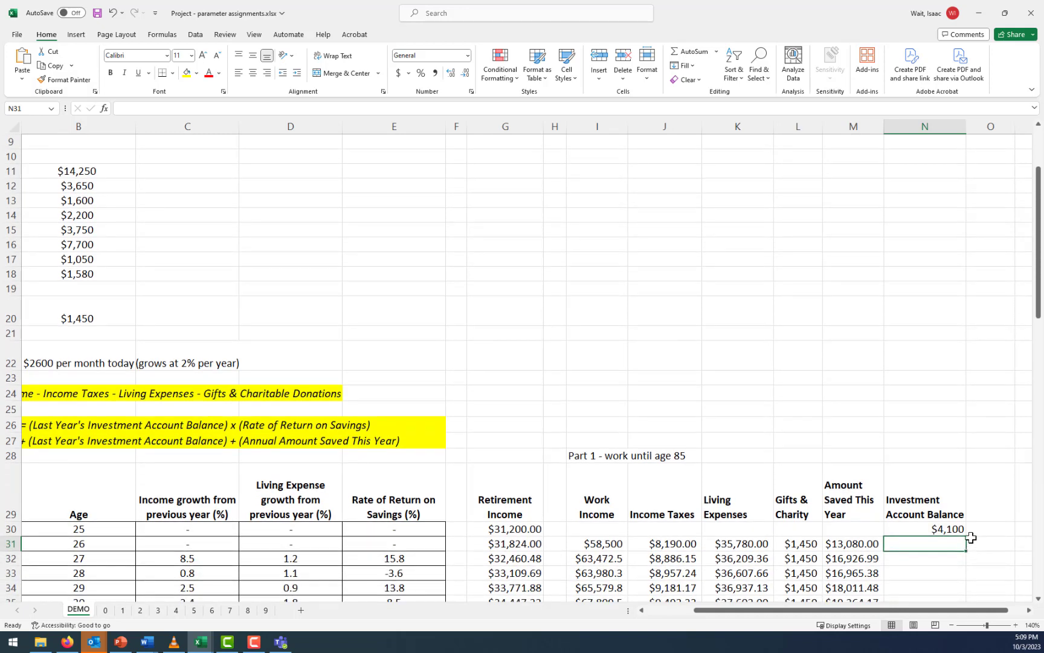
left_click(947, 525)
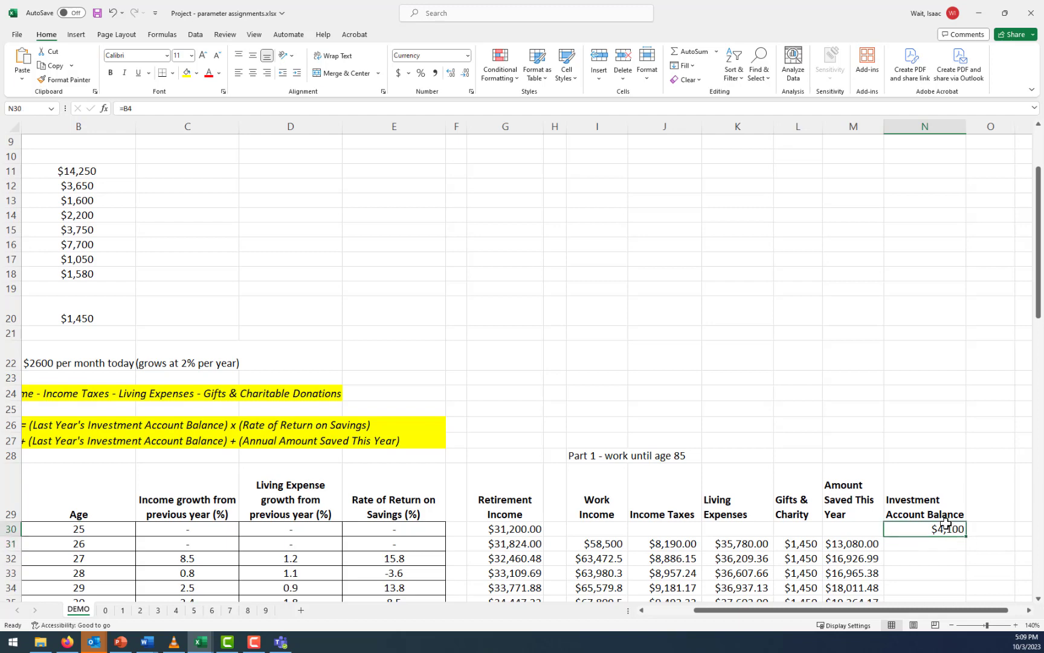
left_click(402, 529)
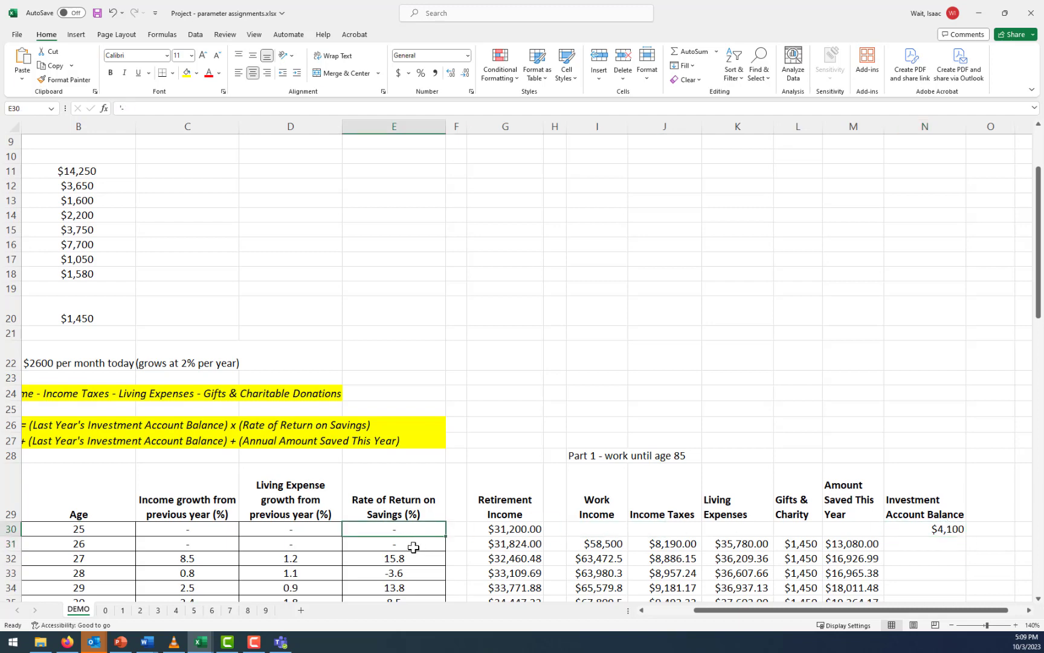
left_click(414, 547)
left_click(403, 529)
left_click(416, 541)
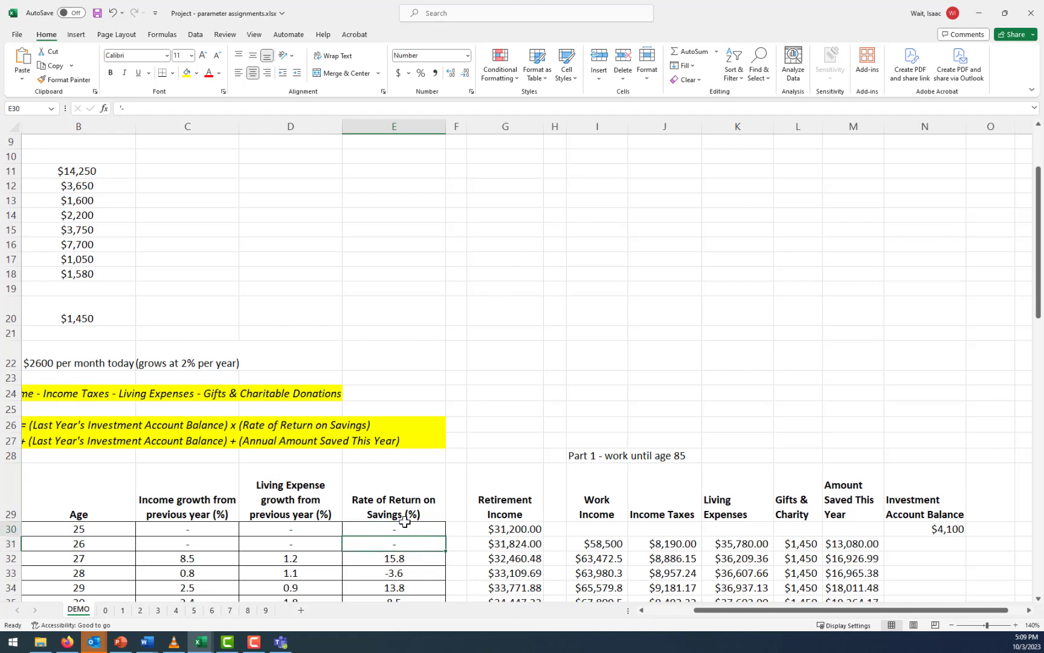
left_click(404, 524)
left_click(417, 543)
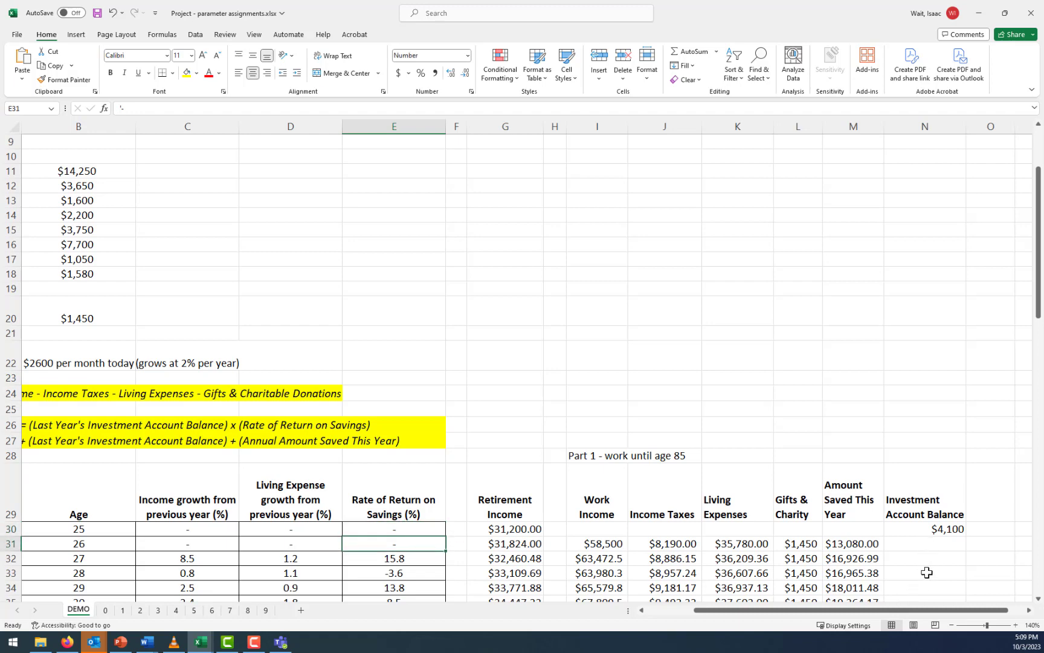
Calculate the year 1 investment account balance in N31 as the previous balance plus the amount saved, using =N30+M31
left_click(923, 547)
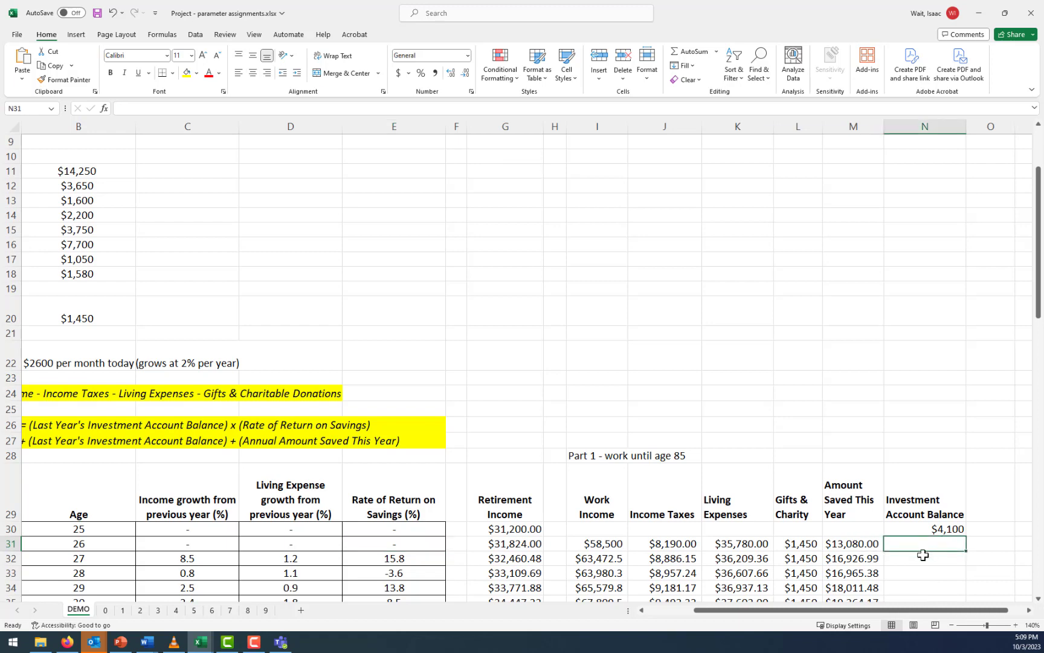
type("=")
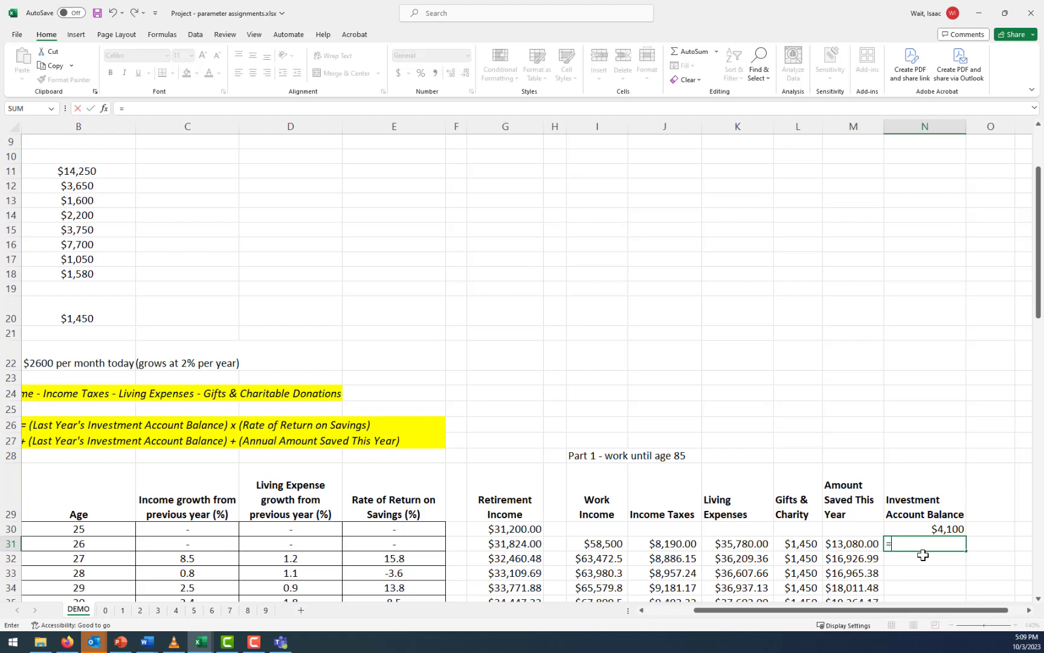
key("Up")
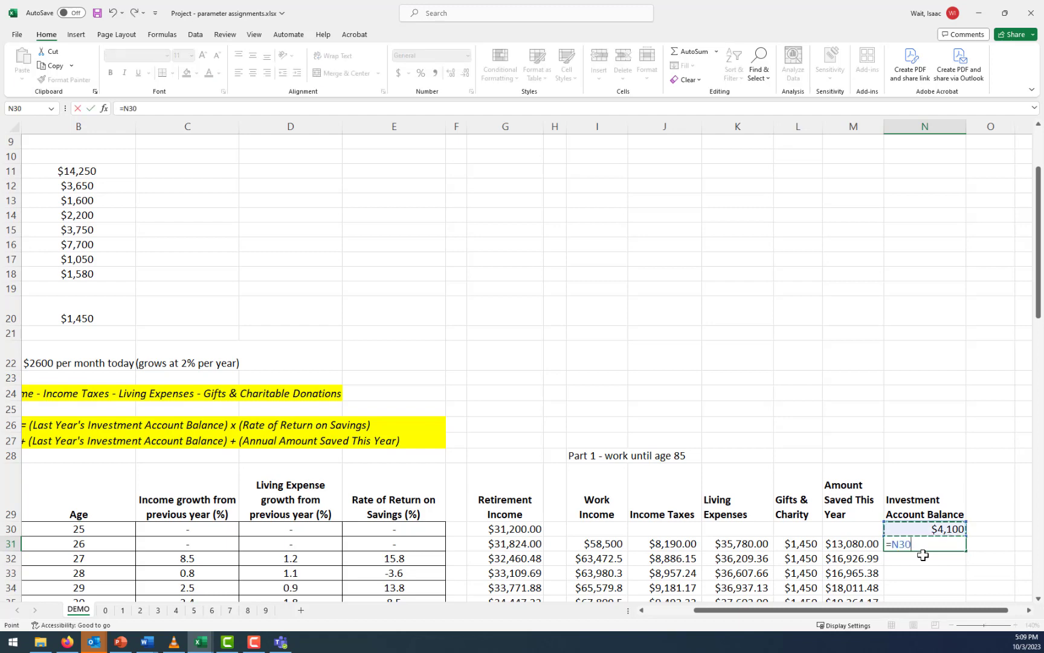
type("+")
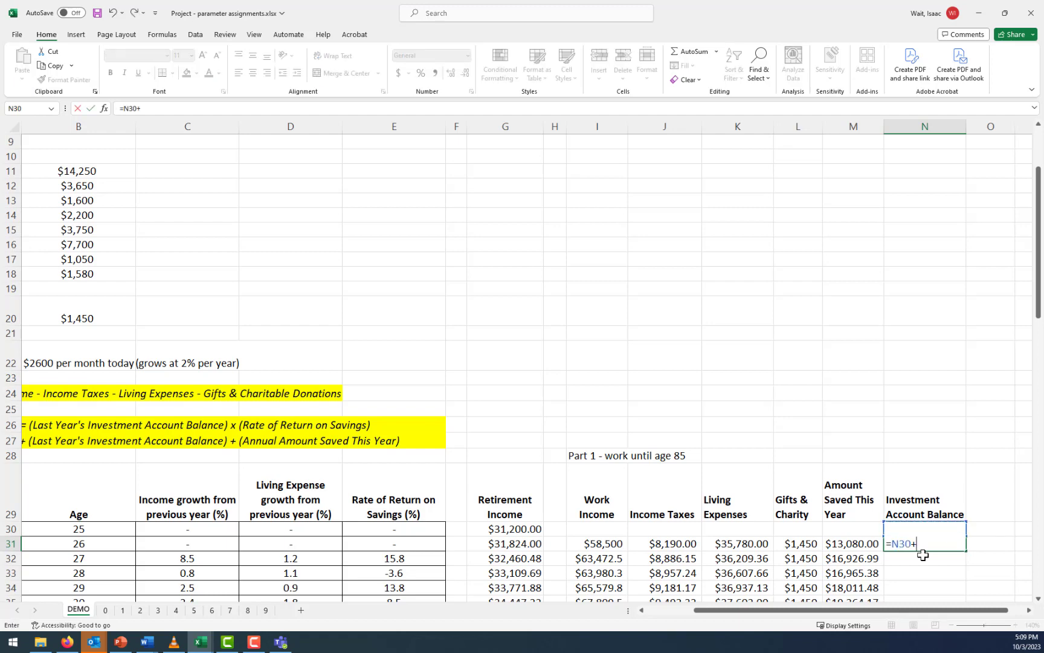
left_click(866, 543)
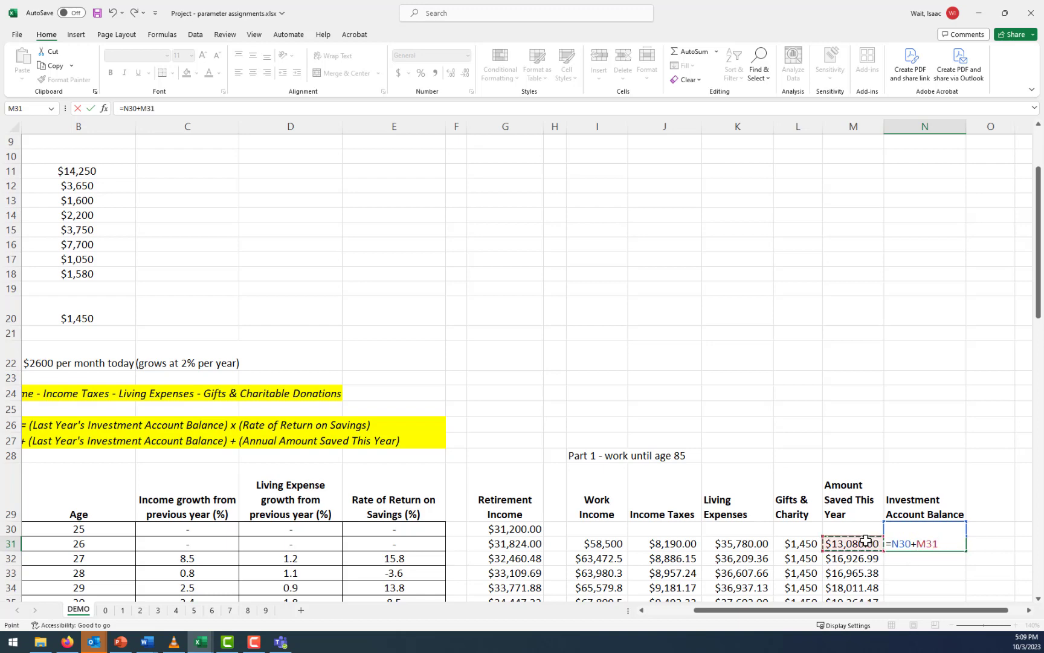
key("Return")
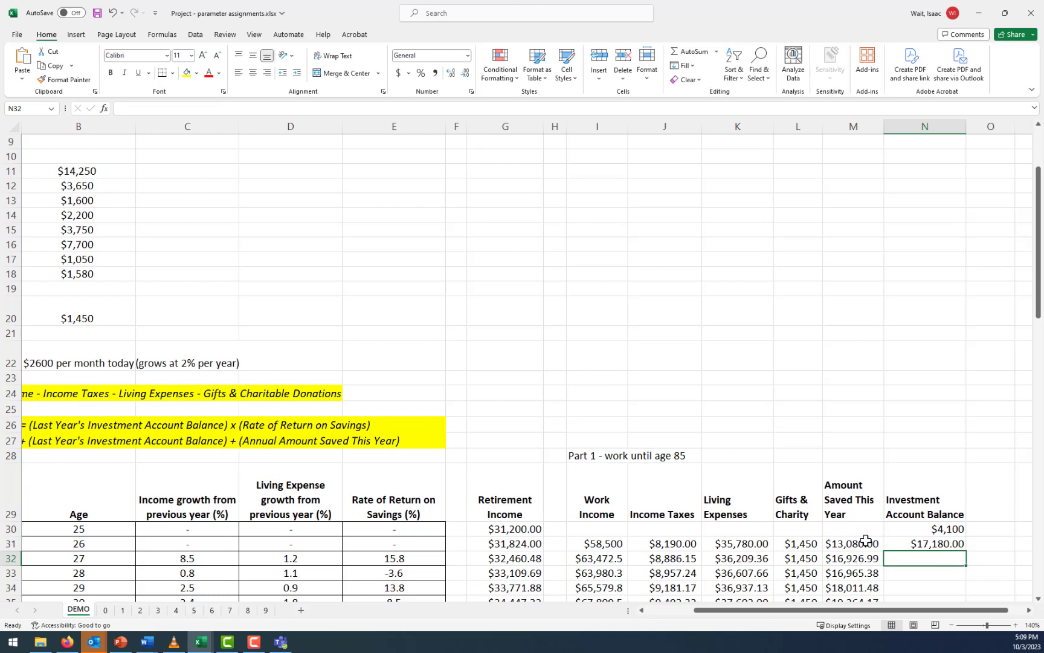
left_click(408, 542)
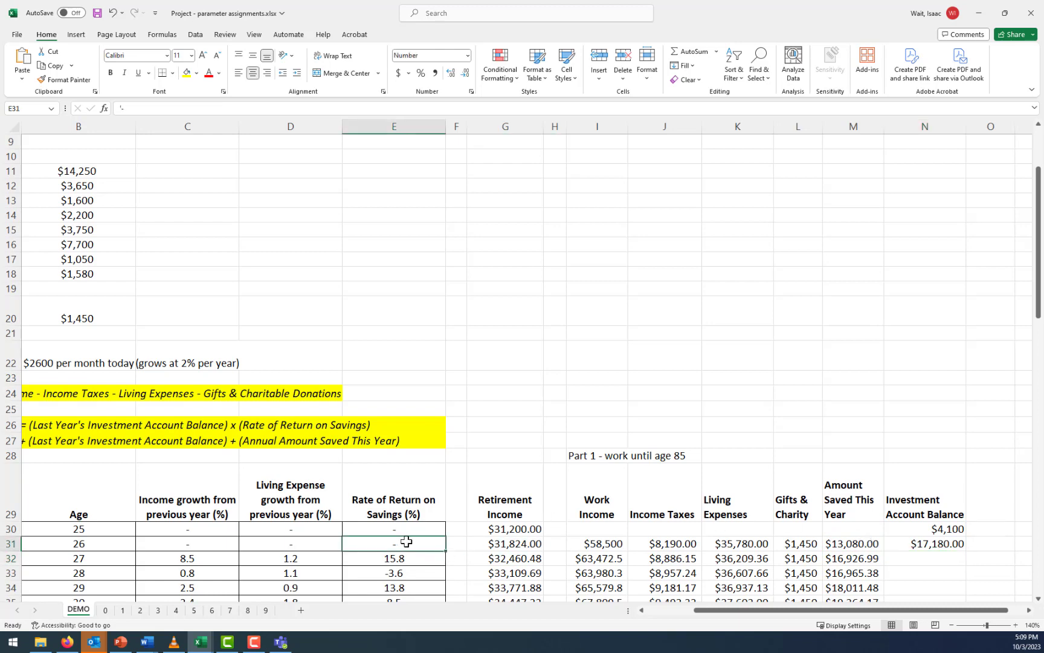
Enter the year 2 investment account balance formula in N32, including the rate of return from column E, as =N31+M32+(1+E32/100)*N31
left_click(914, 555)
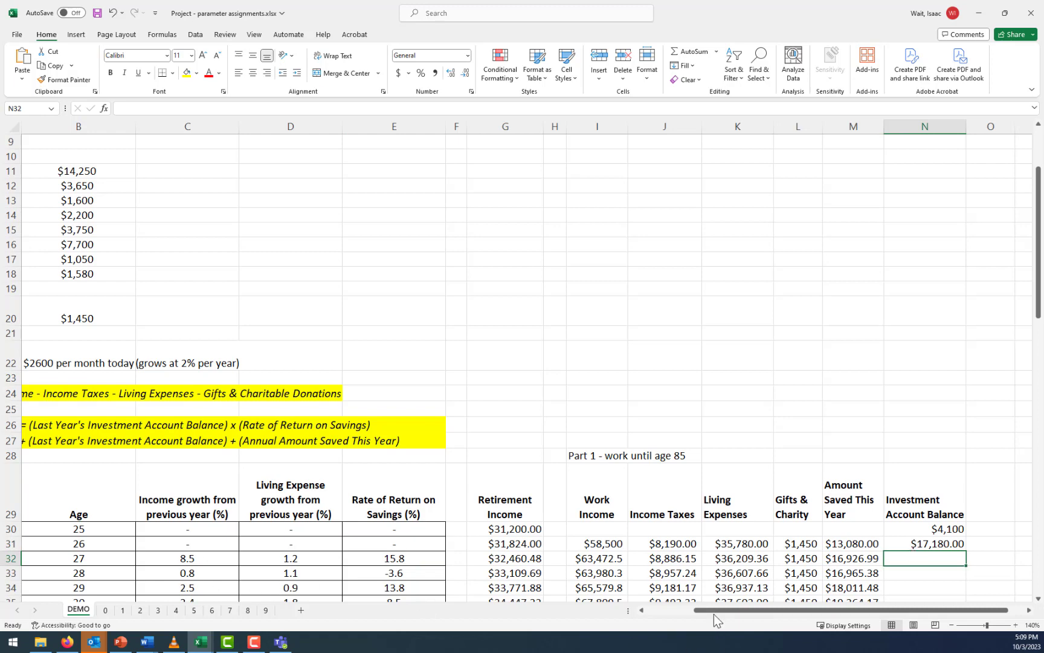
left_click_drag(715, 613, 741, 615)
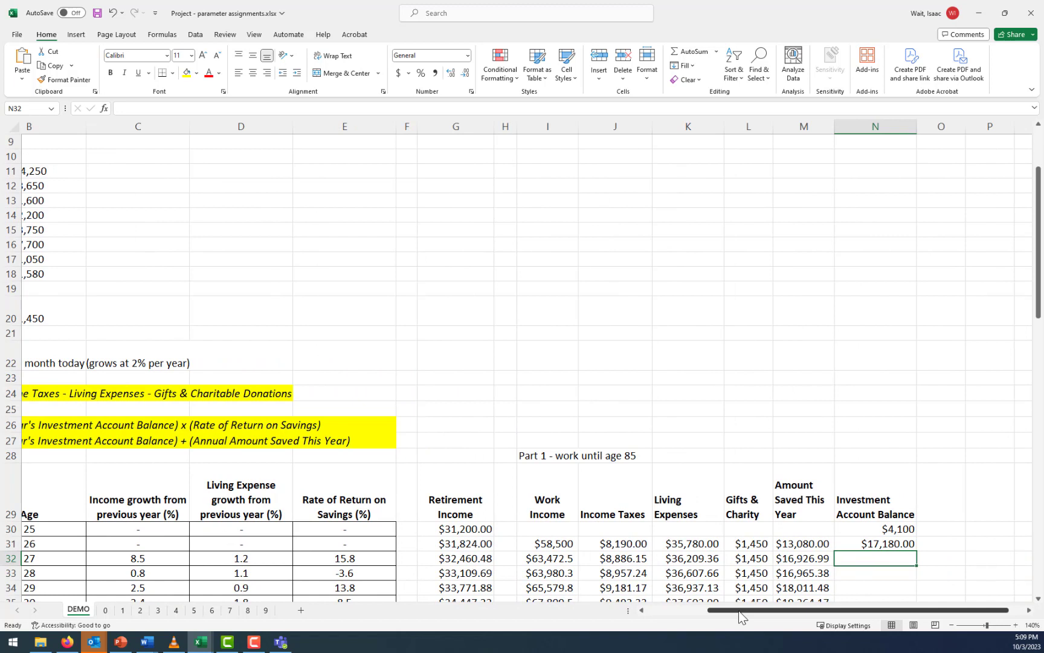
type("=")
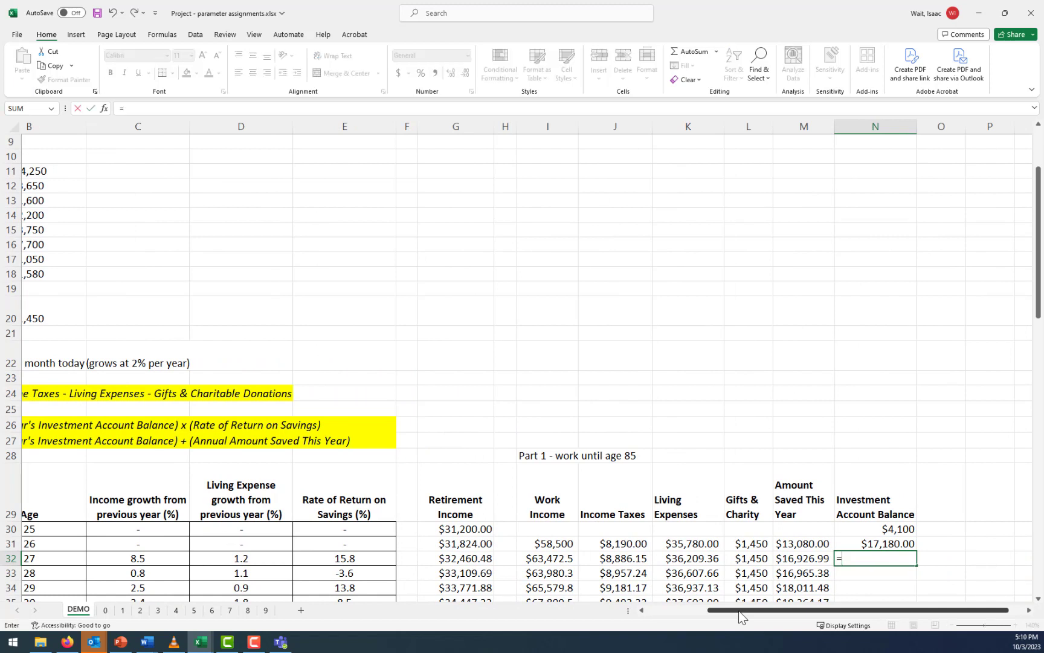
key("Up")
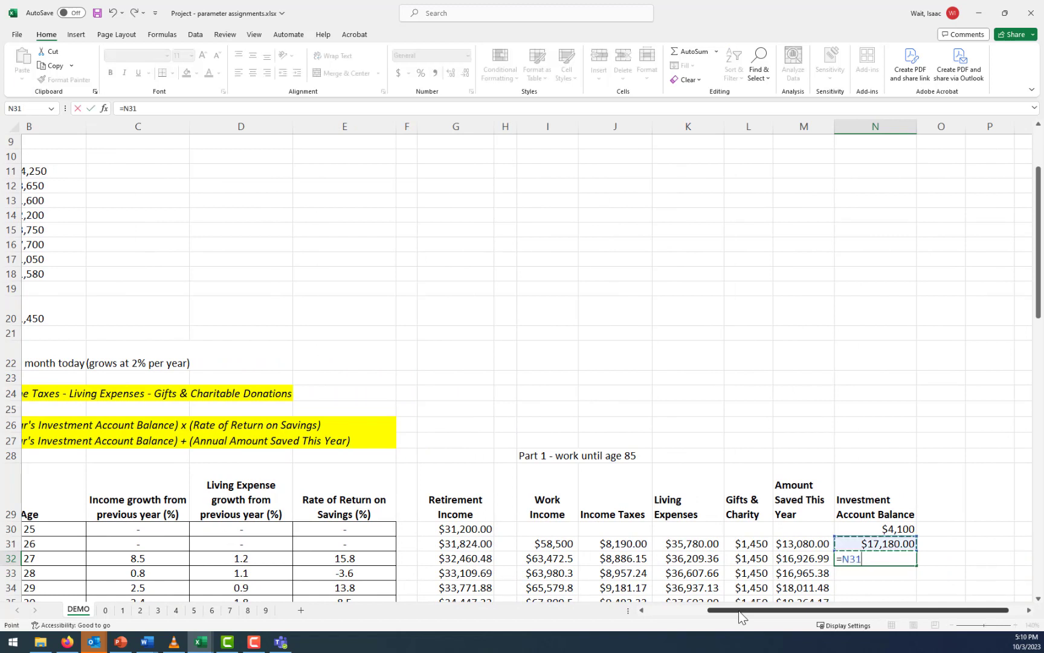
type("+")
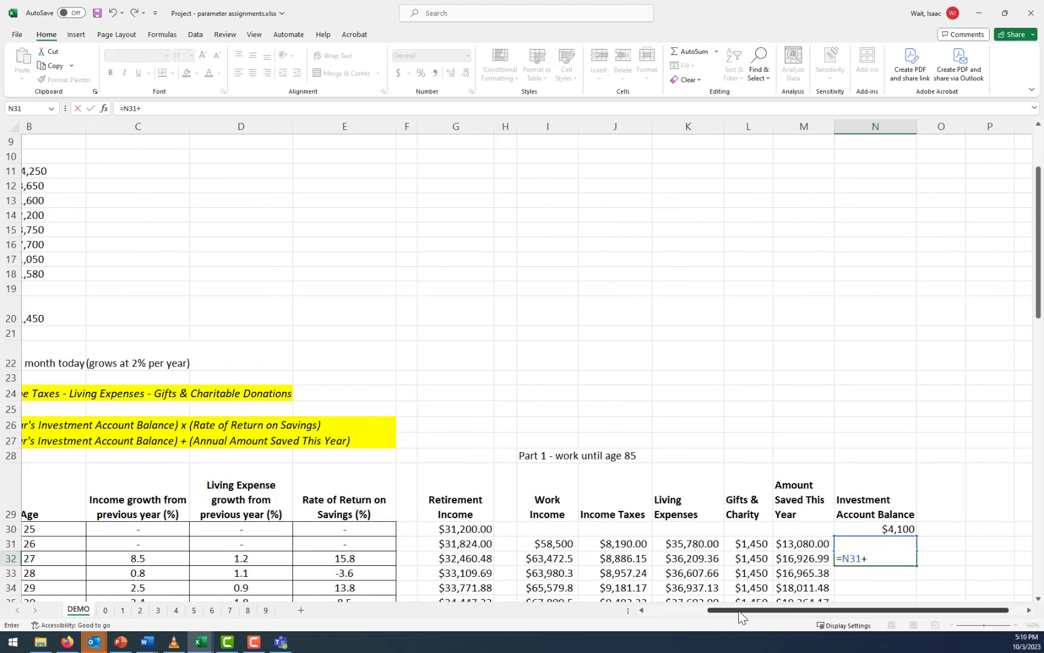
left_click(793, 558)
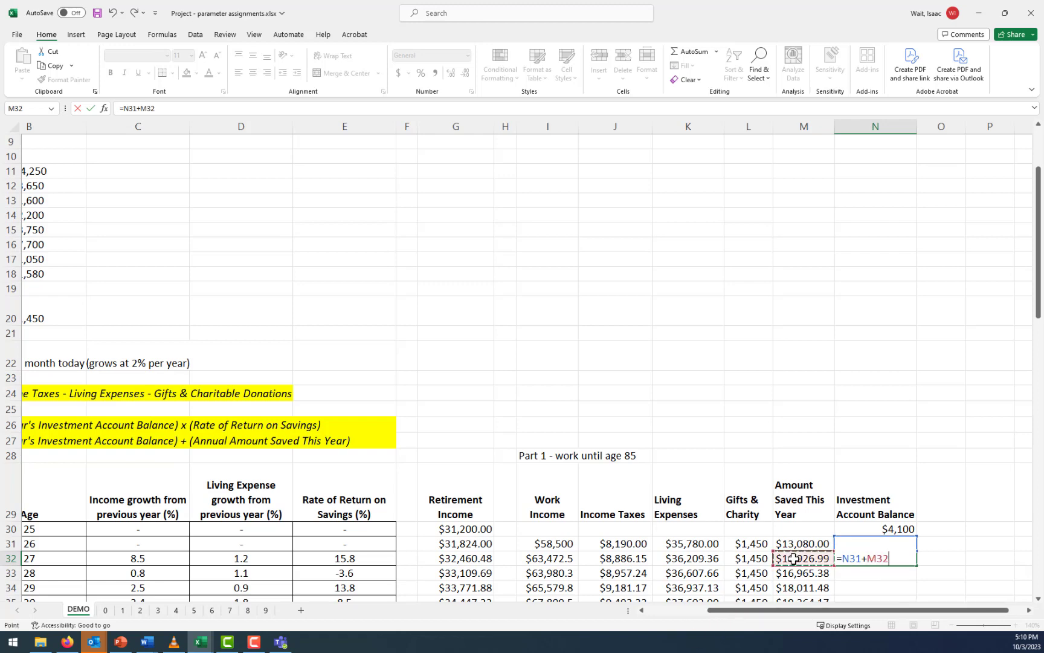
type("+(1+")
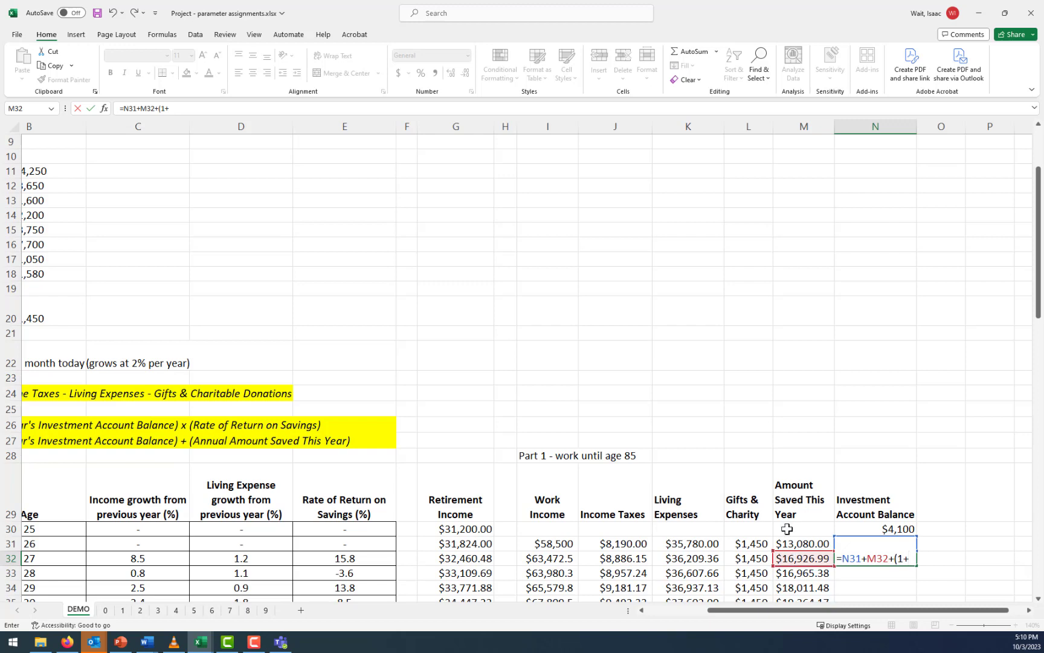
left_click(373, 559)
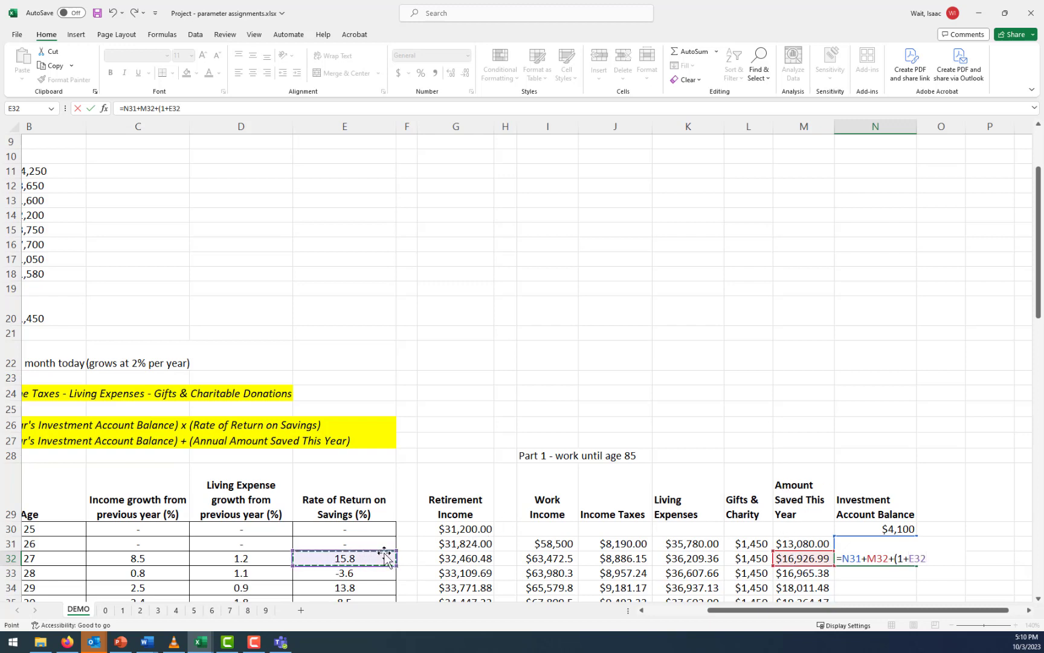
type("/1")
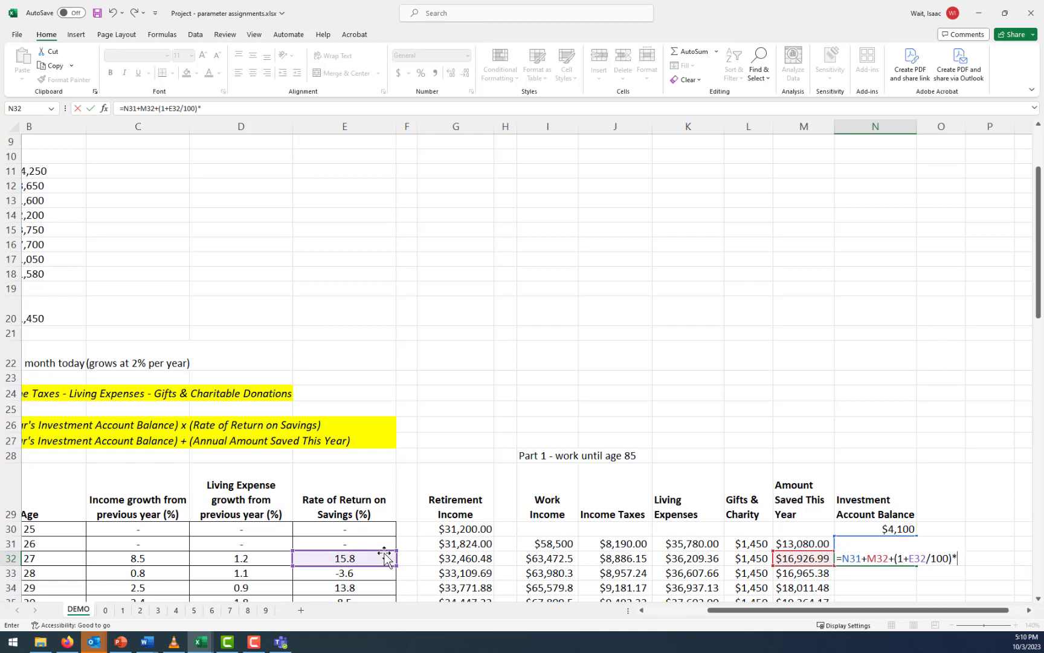
type("00)*n3")
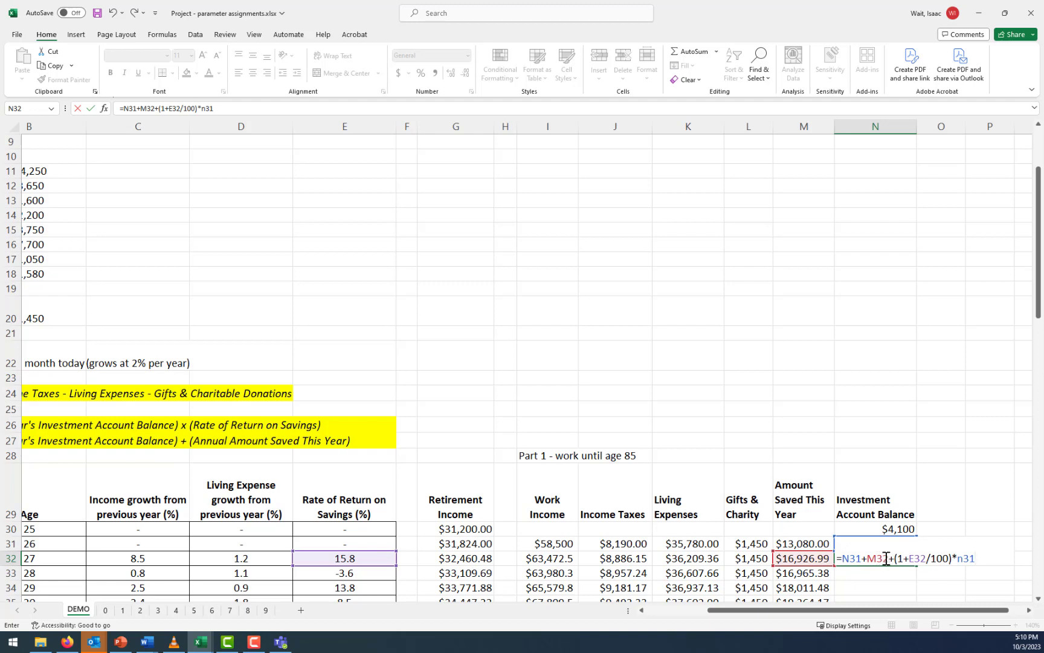
left_click_drag(896, 558, 966, 556)
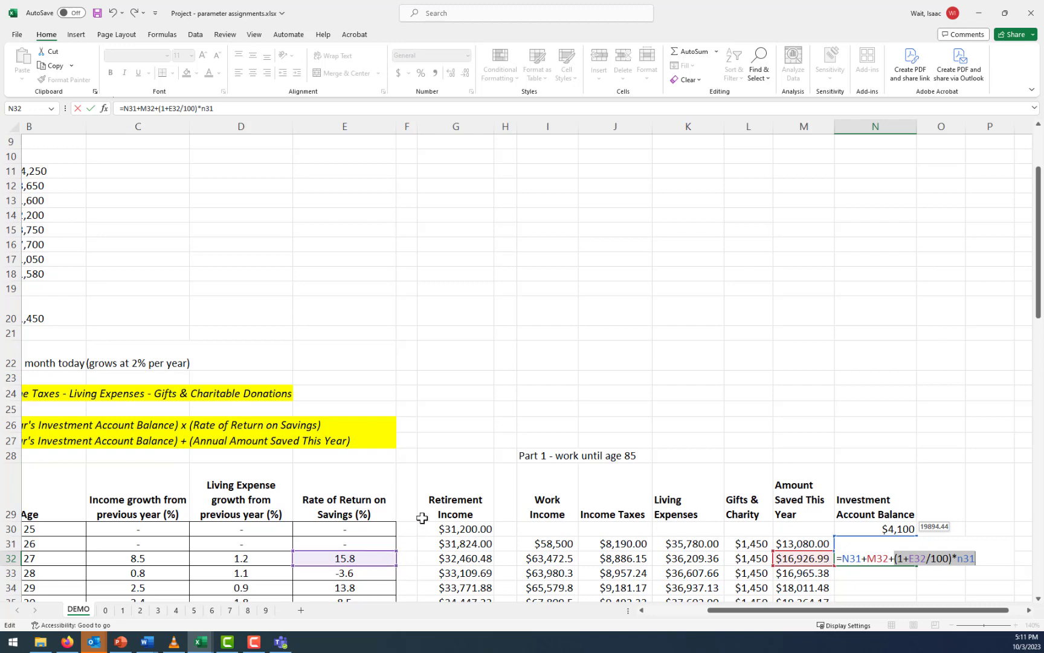
left_click(245, 105)
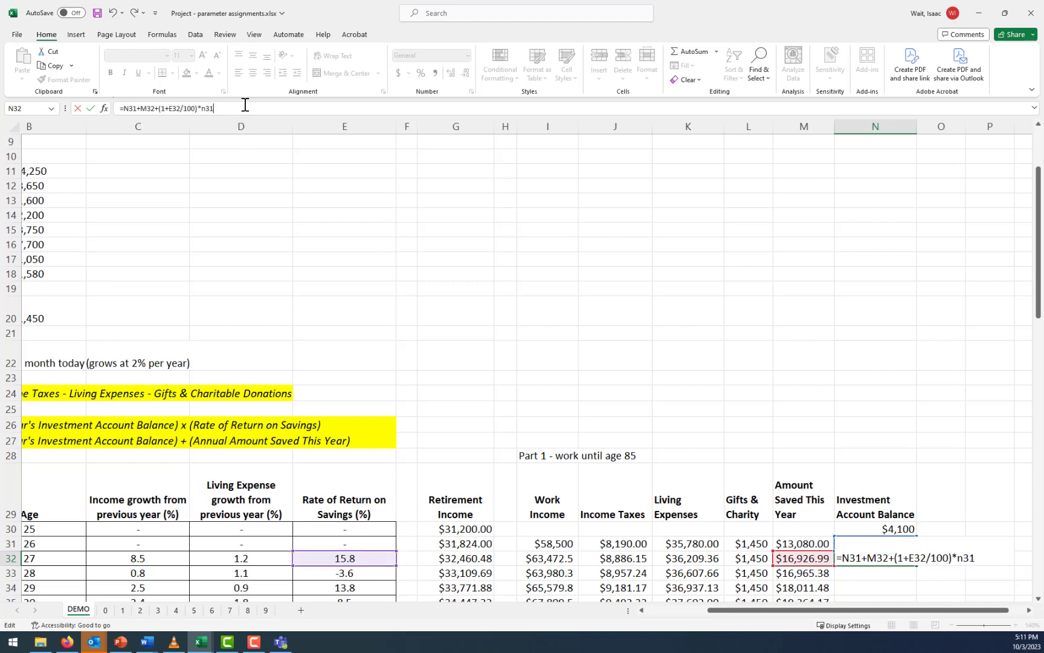
key("Return")
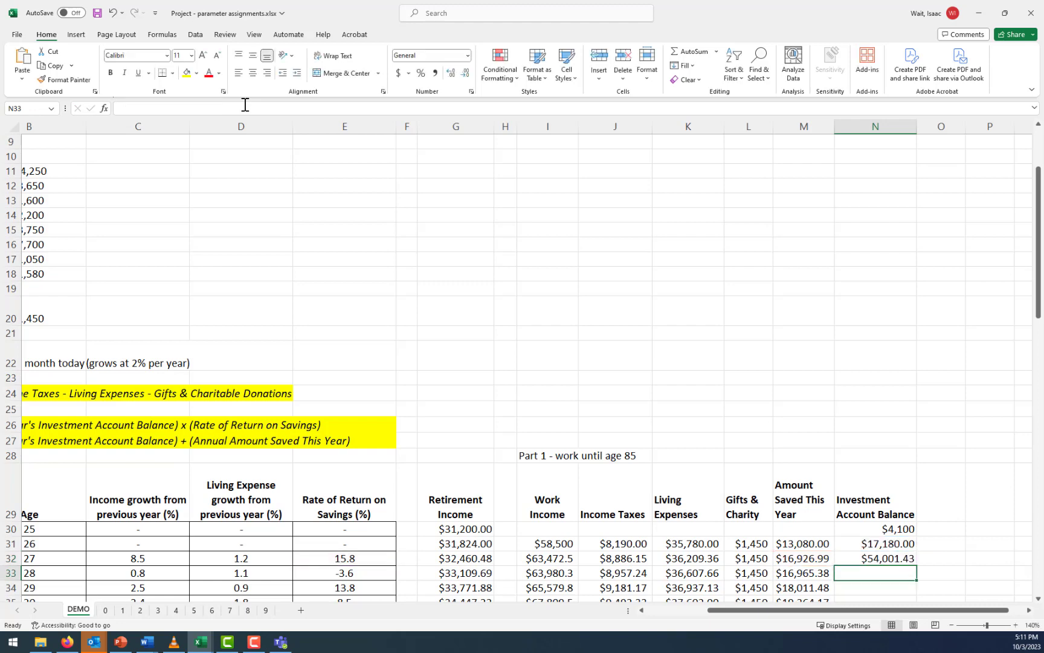
Review the year 1 balance in N31, the year 2 savings in M32, and the remaining projection rows without balances
left_click(897, 545)
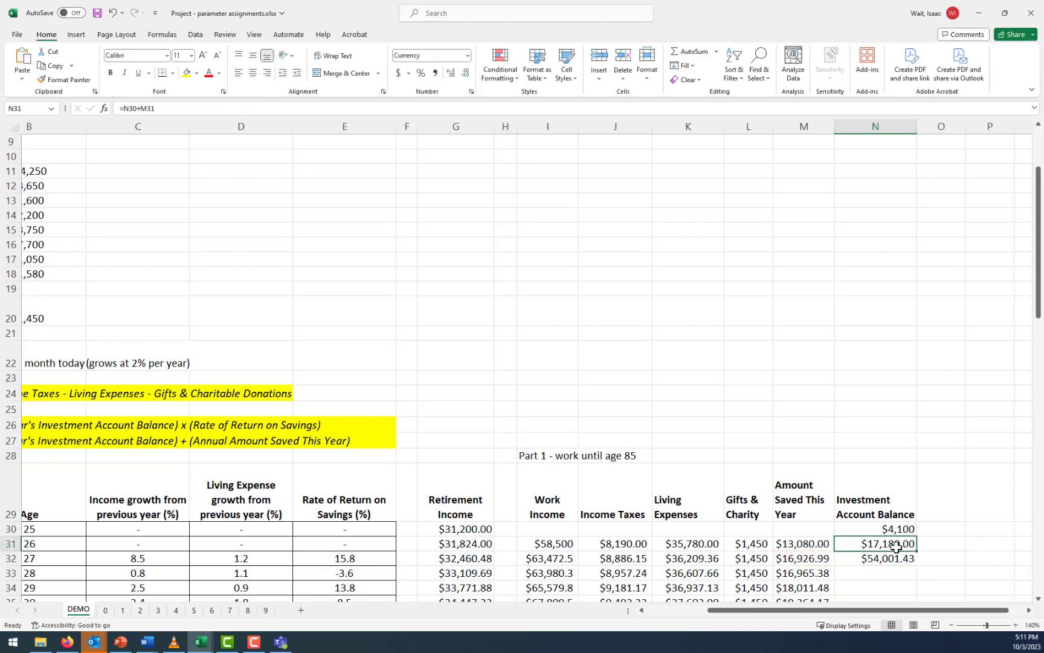
left_click(808, 560)
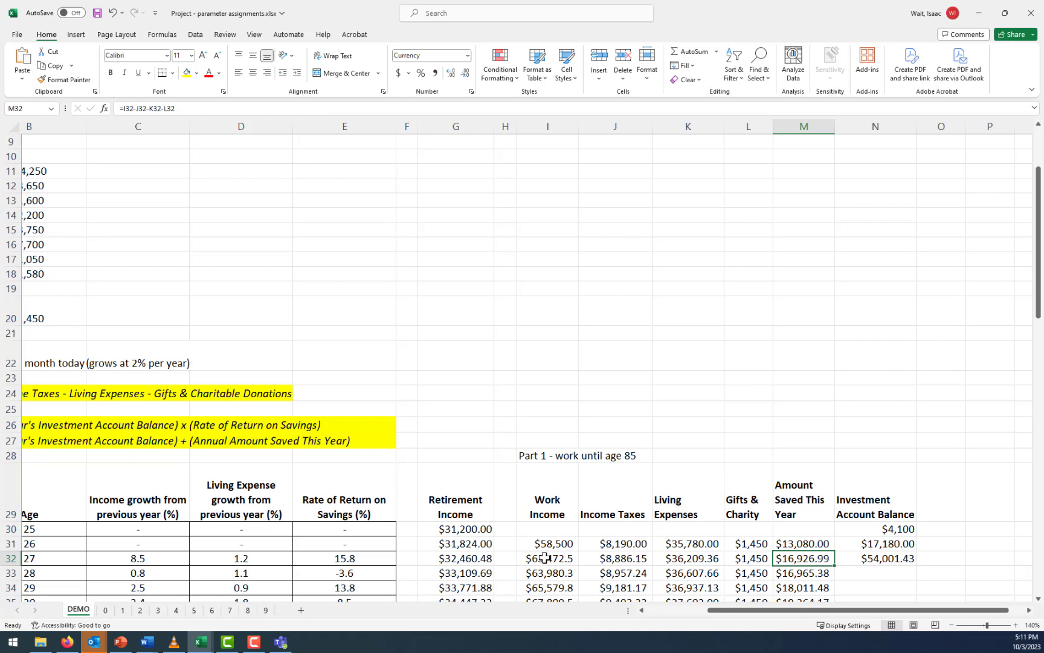
left_click(895, 542)
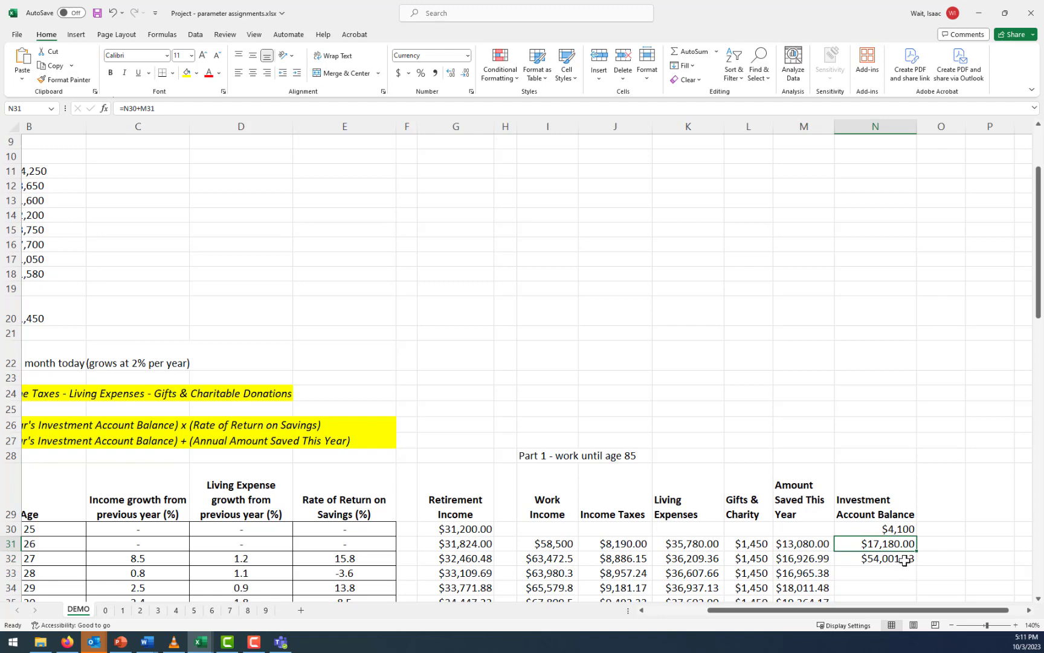
scroll(904, 561, "down", 7)
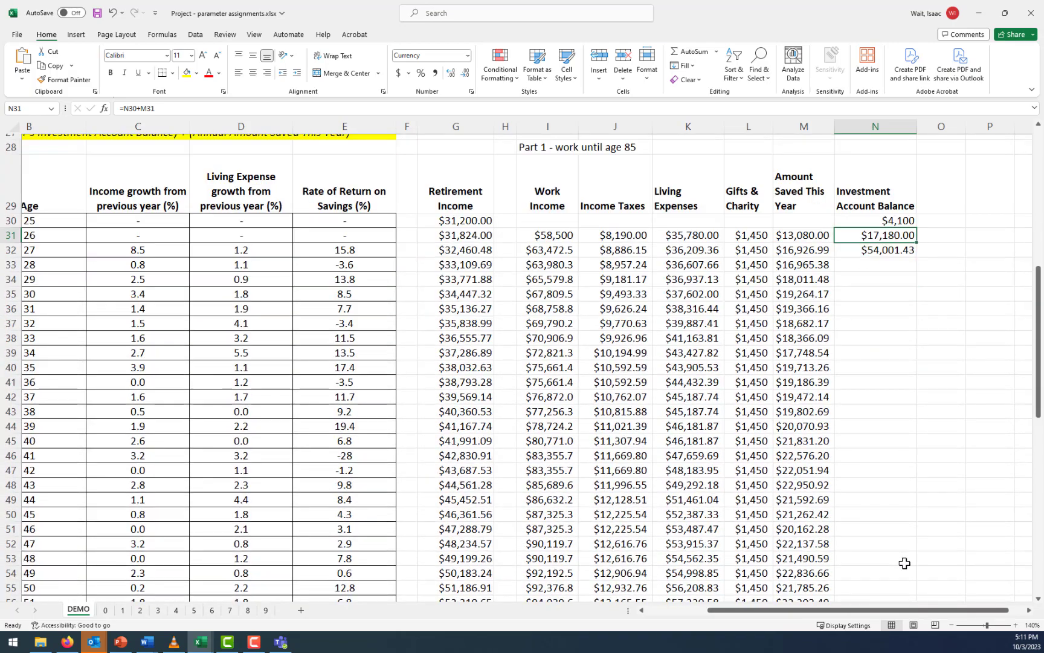
scroll(905, 563, "down", 11)
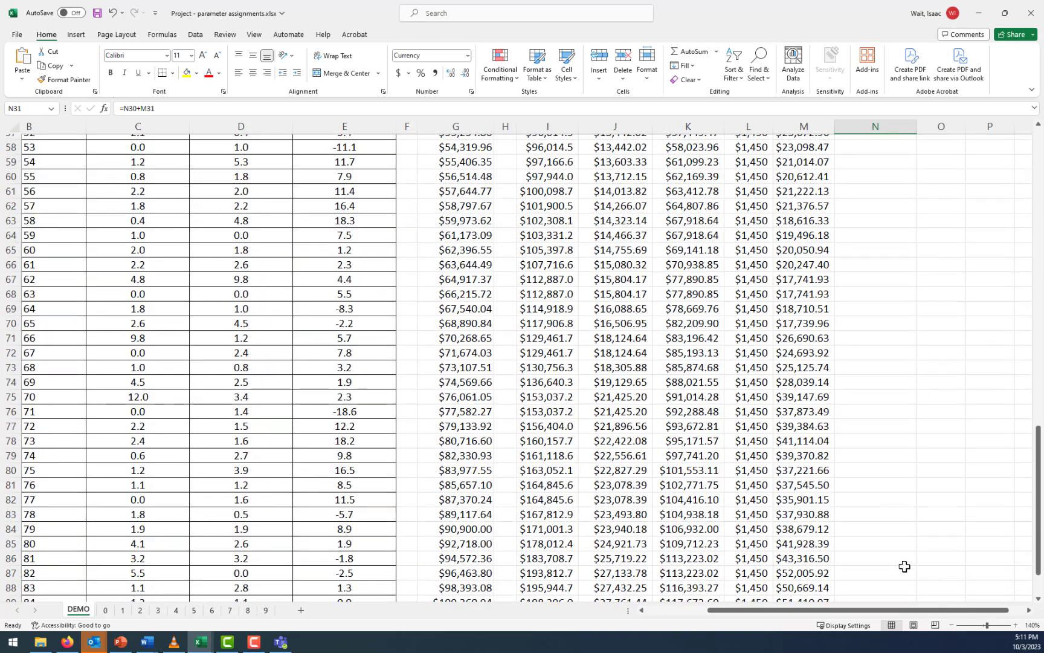
scroll(905, 568, "up", 13)
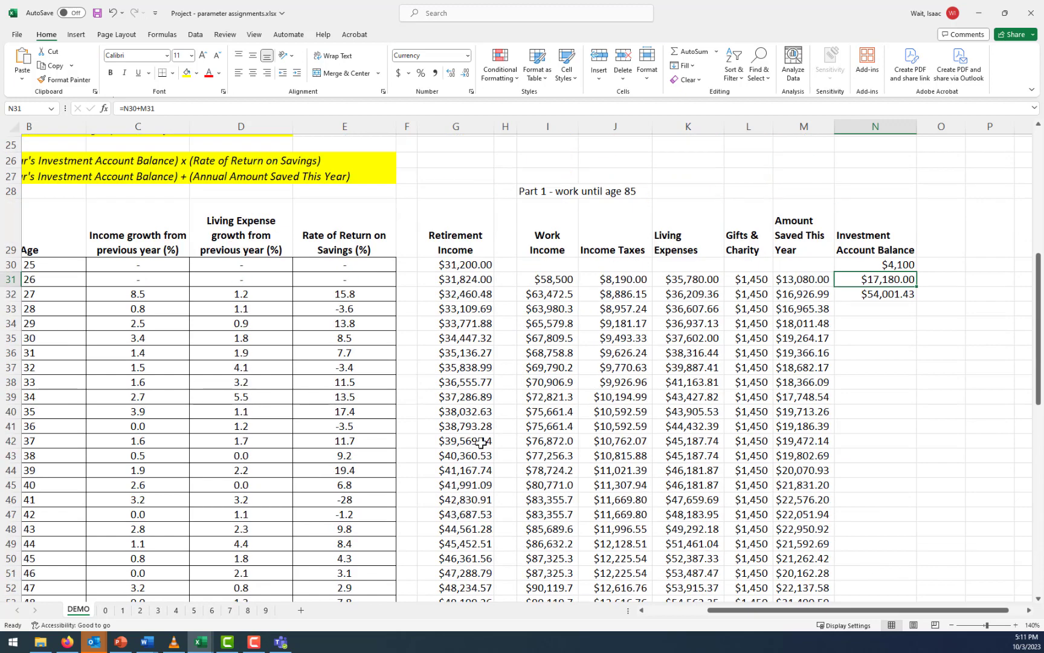
Check the year 3 return in E33 and savings in M33, and copy the balance formula from N32 down to N33
left_click(360, 310)
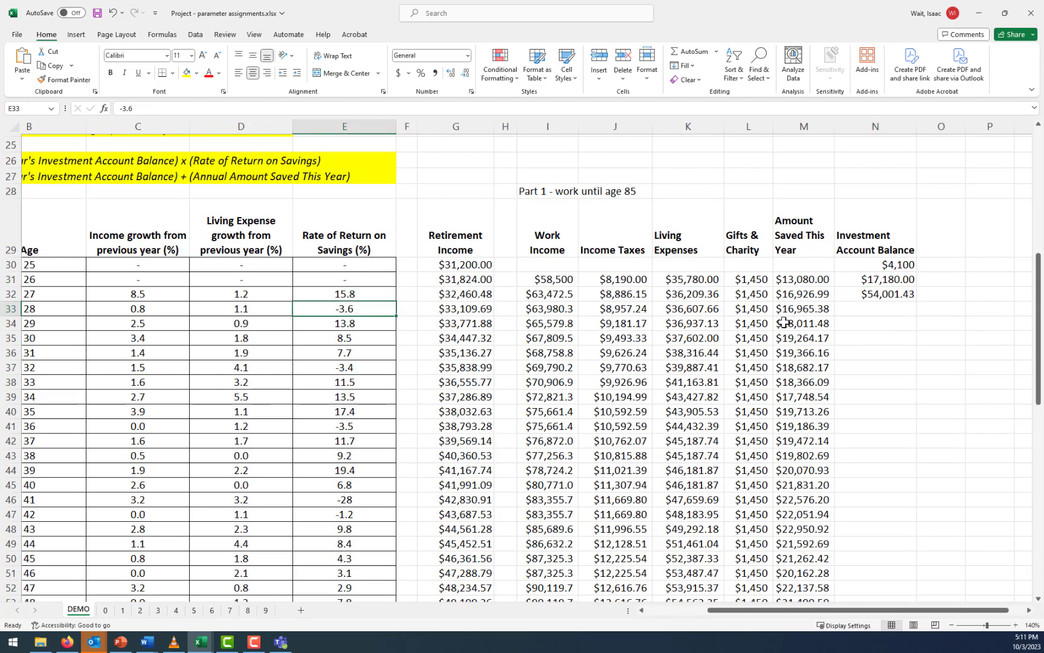
left_click(907, 295)
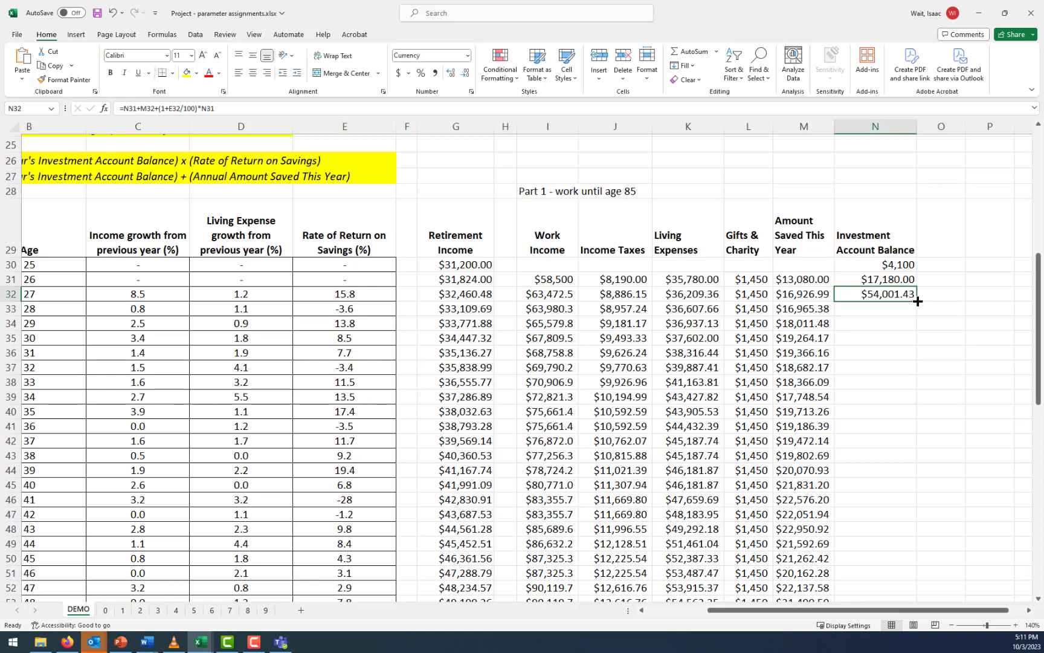
left_click(813, 311)
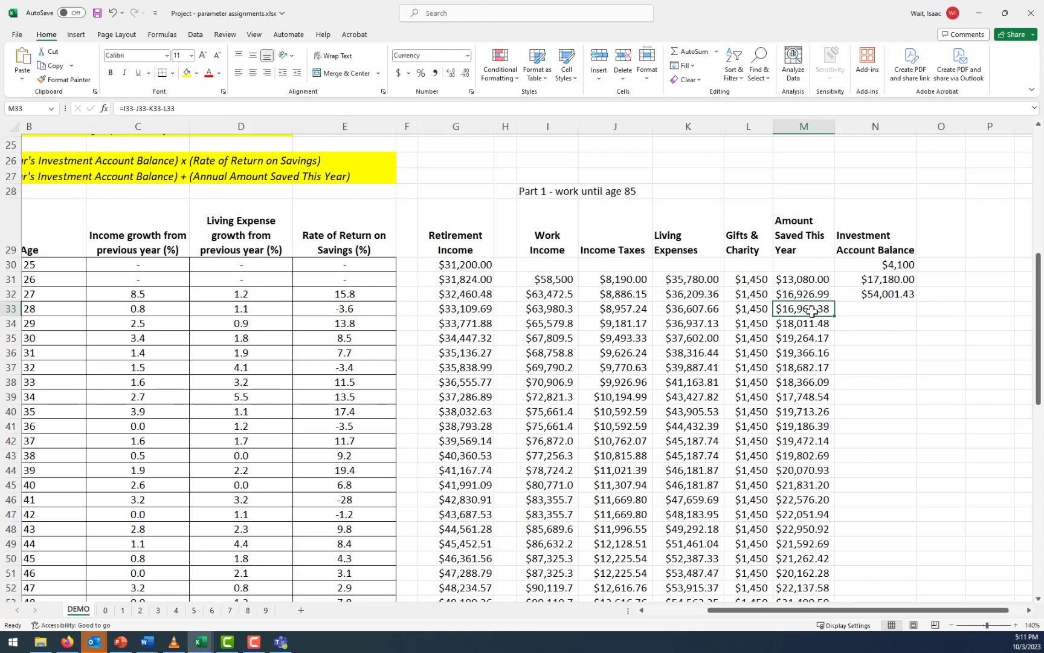
left_click(863, 299)
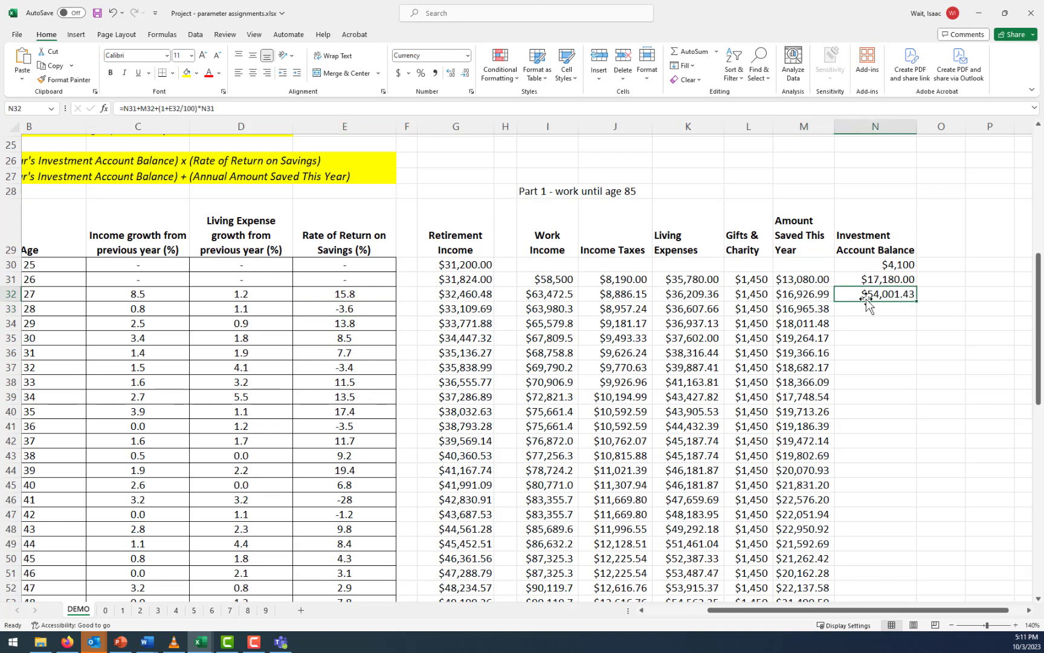
left_click(353, 309)
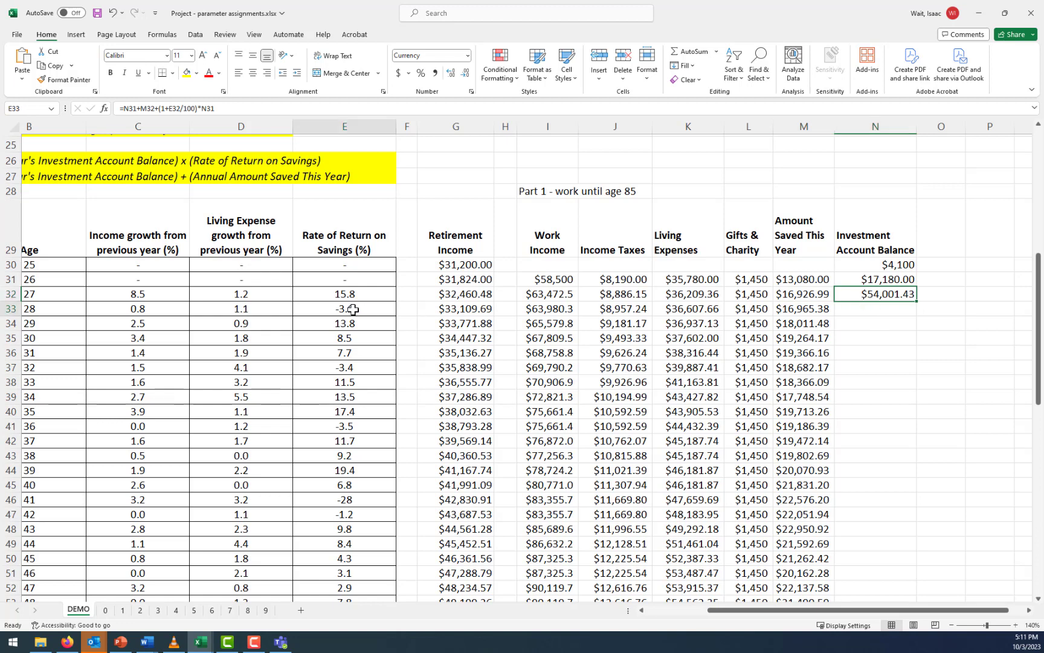
left_click(900, 296)
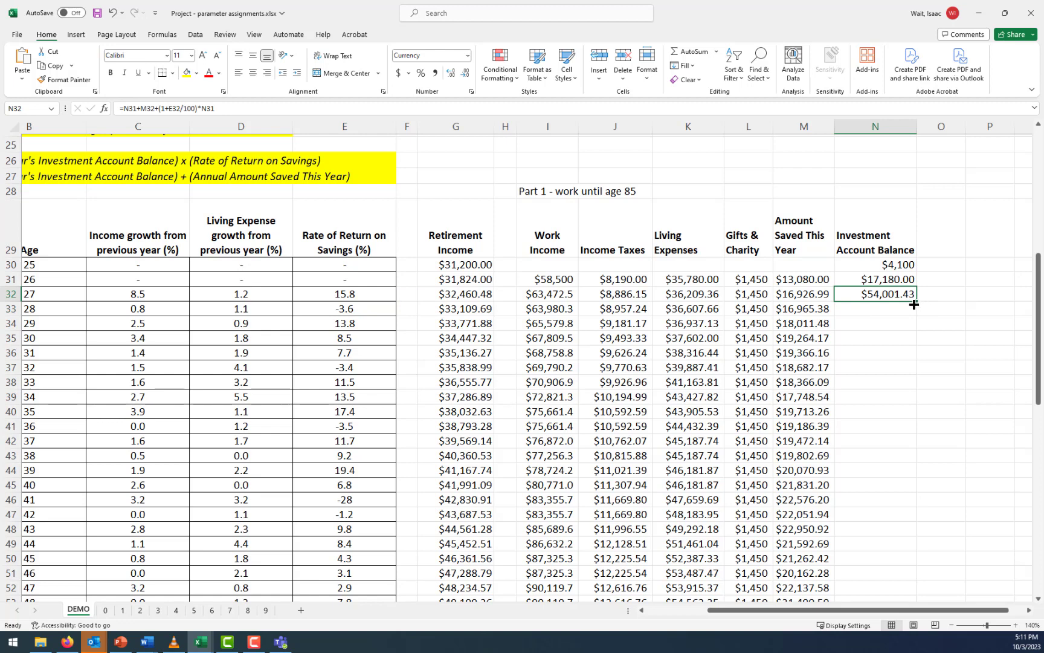
left_click_drag(916, 301, 914, 311)
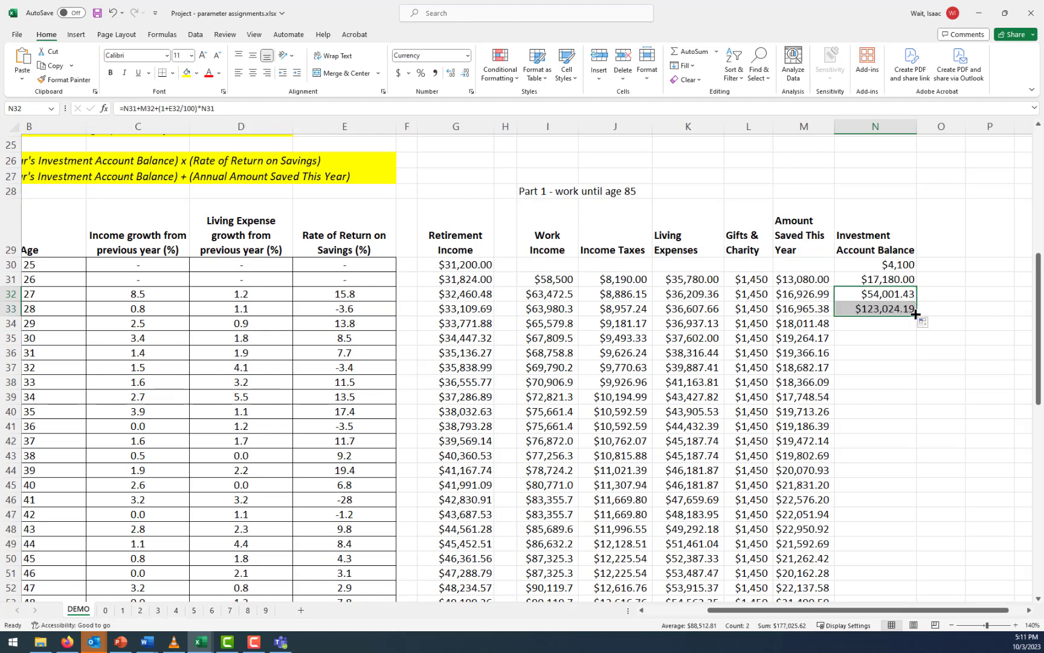
Inspect the cell references used by the investment account balance formulas in N32 and N33
left_click(892, 295)
left_click(433, 108)
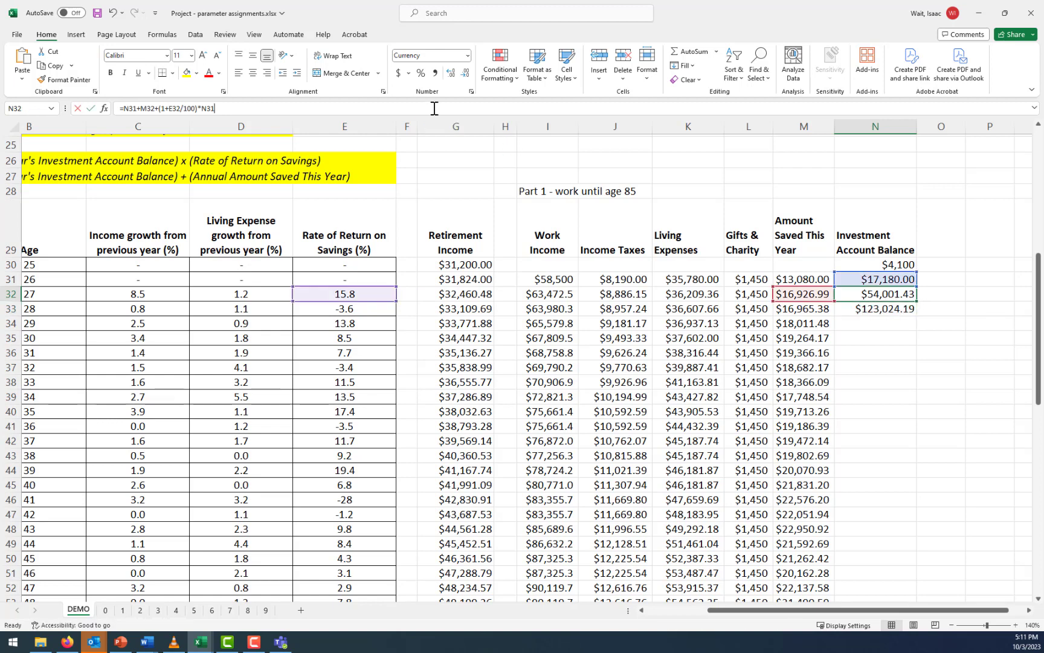
left_click(131, 109)
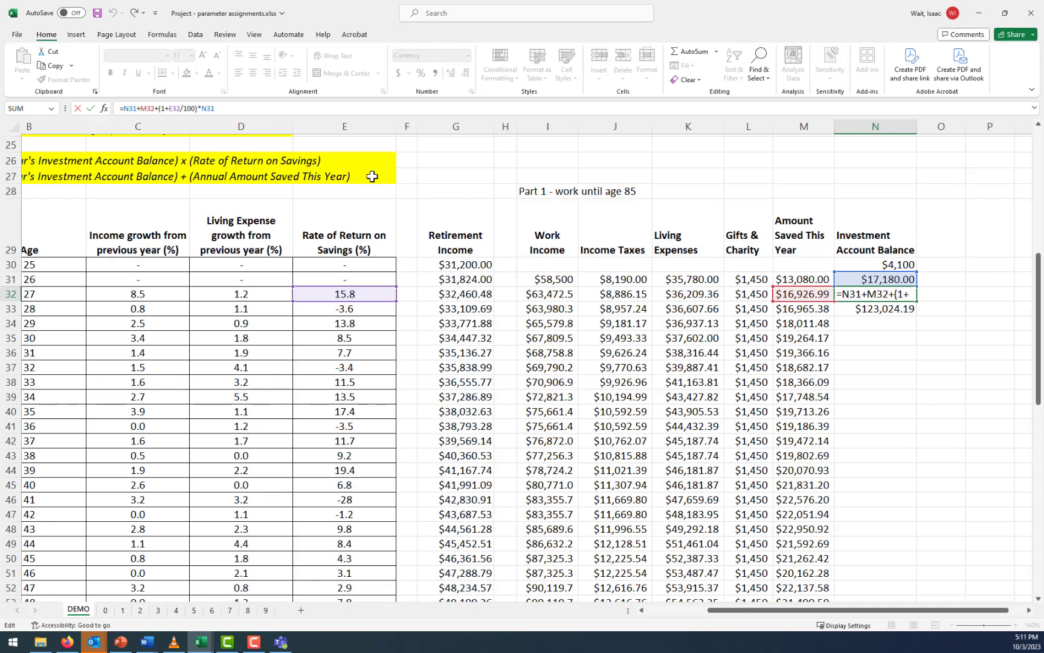
key("Escape")
left_click(905, 307)
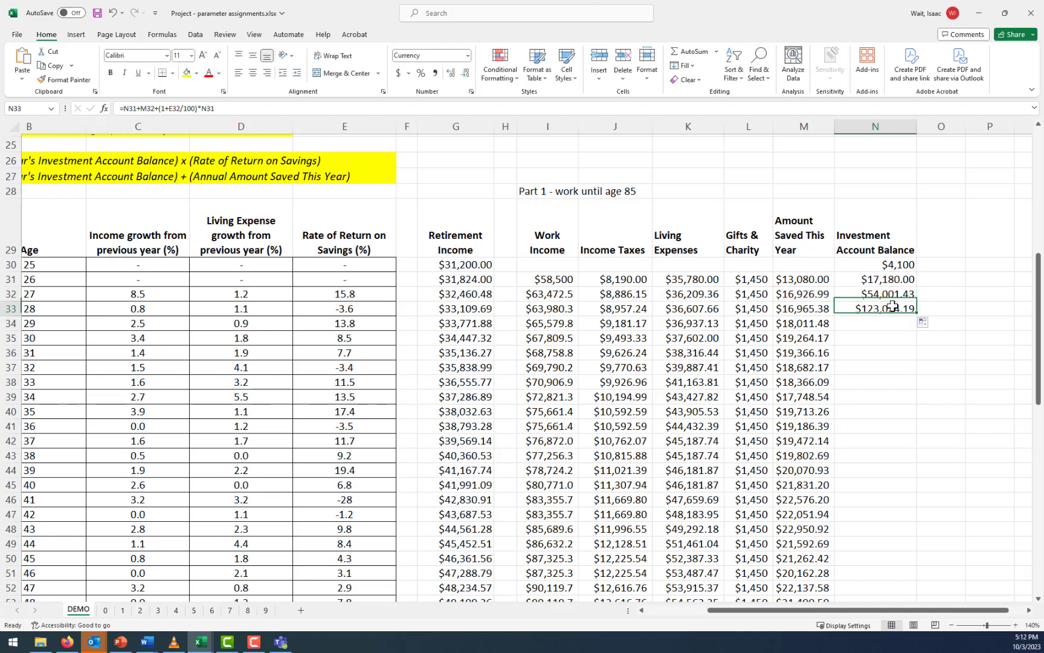
left_click(510, 110)
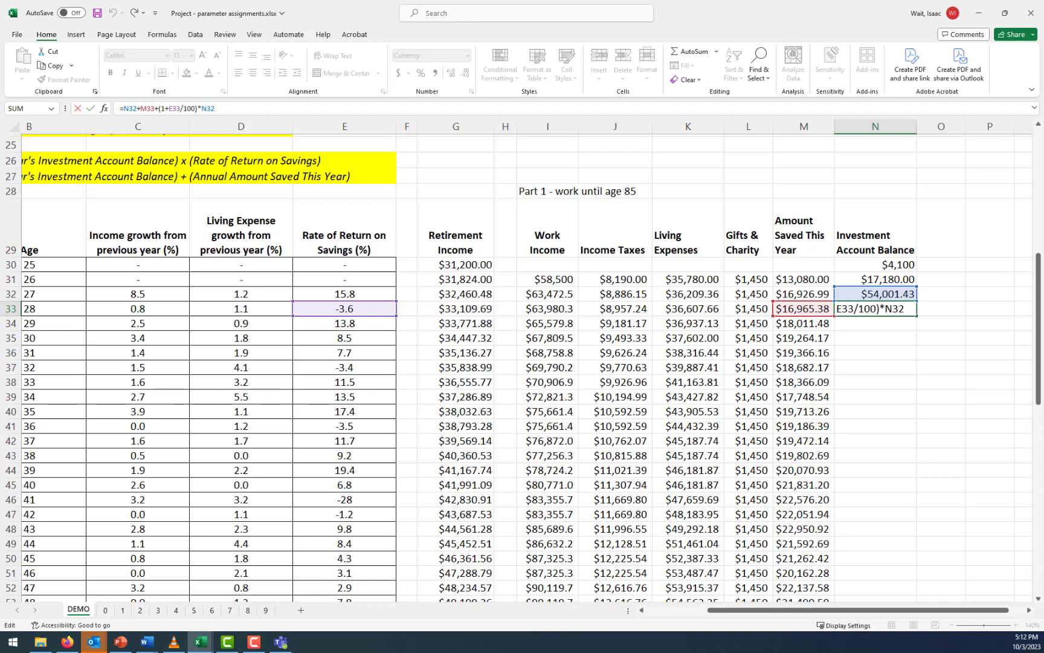
key("ctrl+Return")
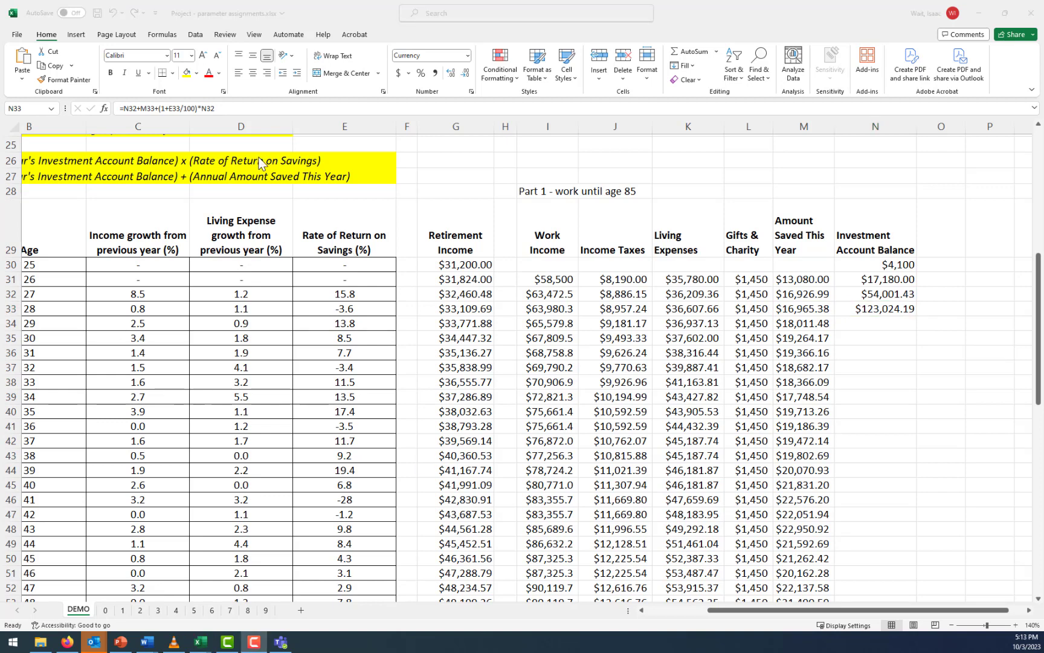
Correct the year 2 balance formula in N32 by removing the extra 1+, making it =N31+M32+(E32/100)*N31
left_click(903, 293)
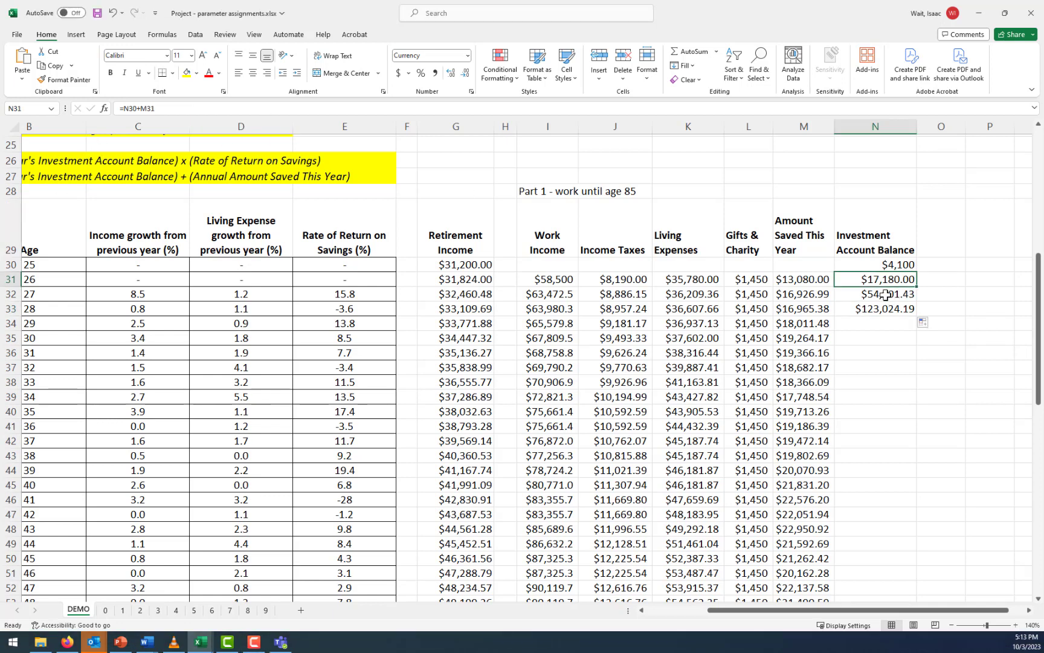
left_click(891, 294)
left_click(189, 108)
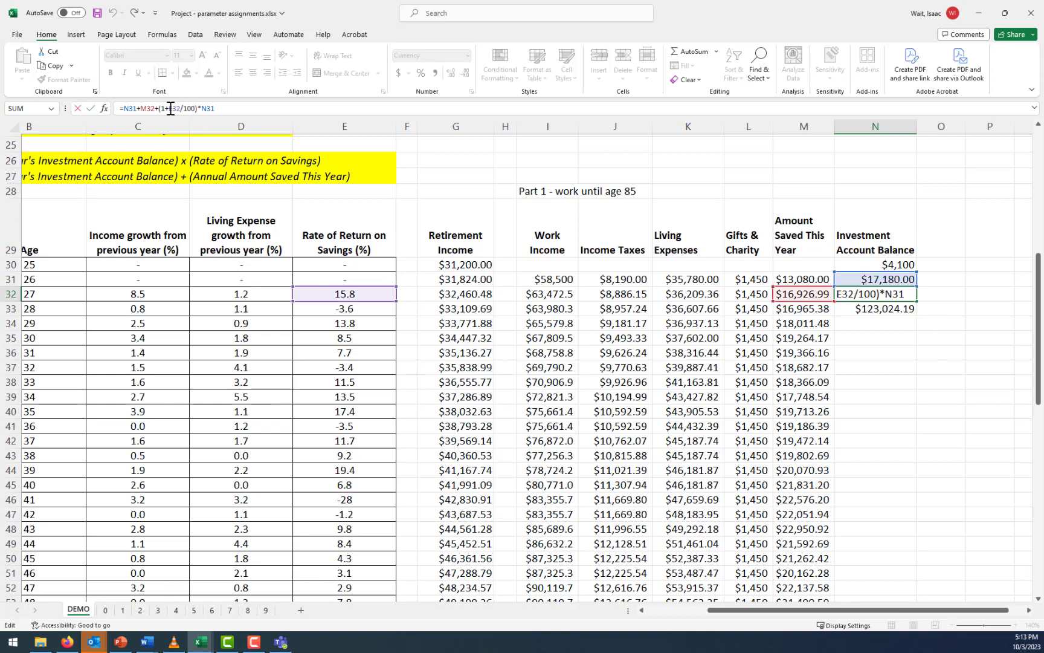
key("BackSpace")
key("BackSpace")
key("Return")
Clear the copied year 3 balance formula from N33
left_click(893, 287)
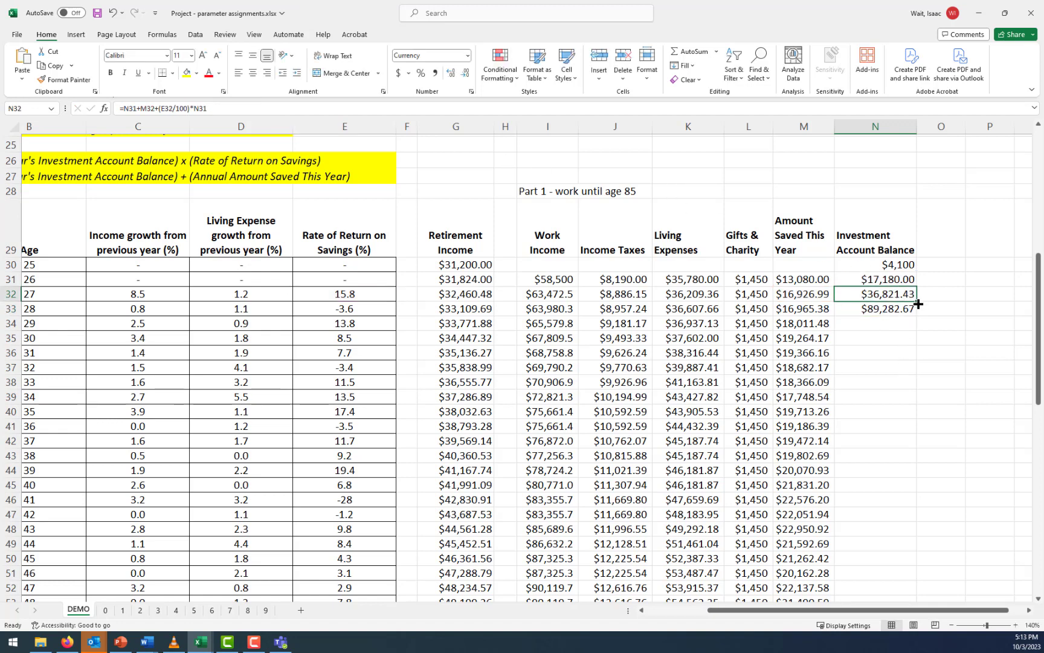
left_click(902, 305)
key("Delete")
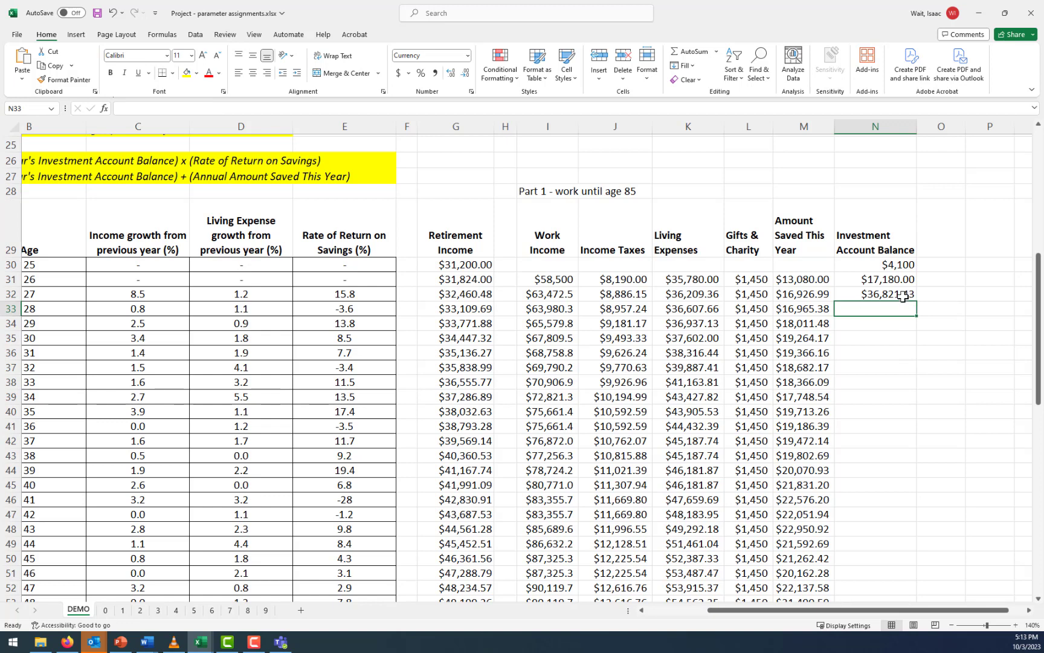
Enter the check values above the balance columns: previous balance 17180 in M26 and year 2 savings 16926.99 in N26
left_click(902, 295)
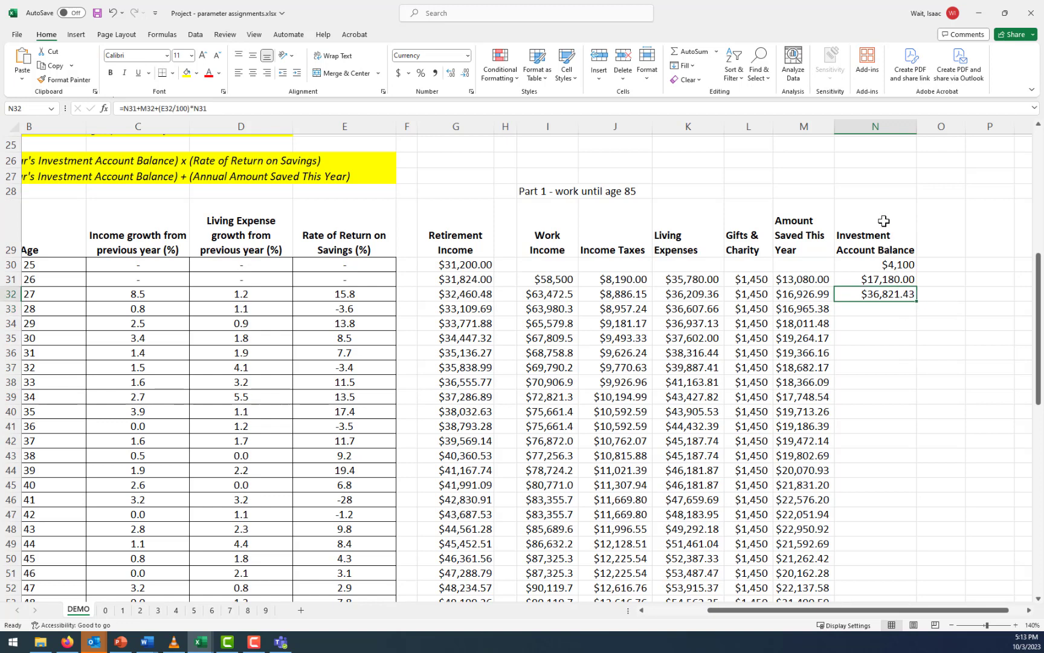
left_click(795, 178)
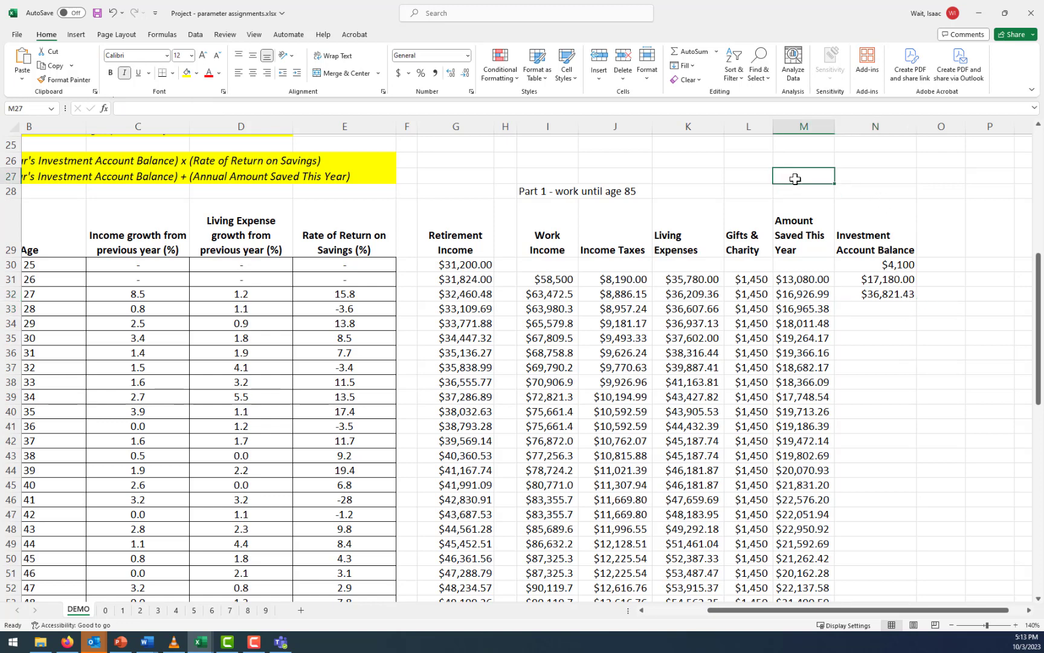
key("Up")
type("1")
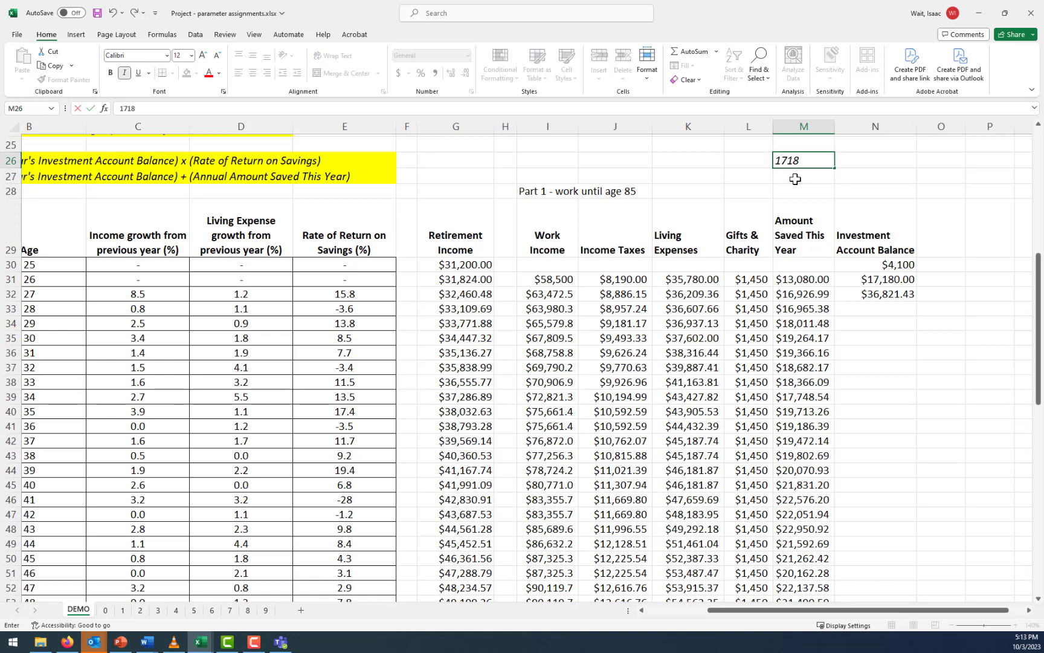
key("Tab")
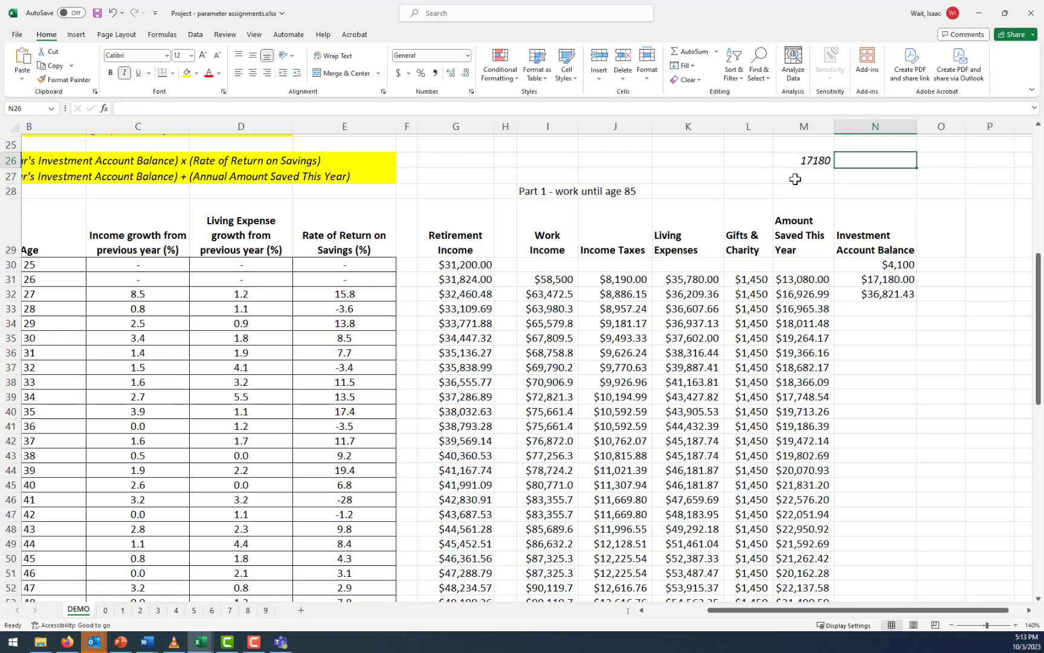
type("16926.99")
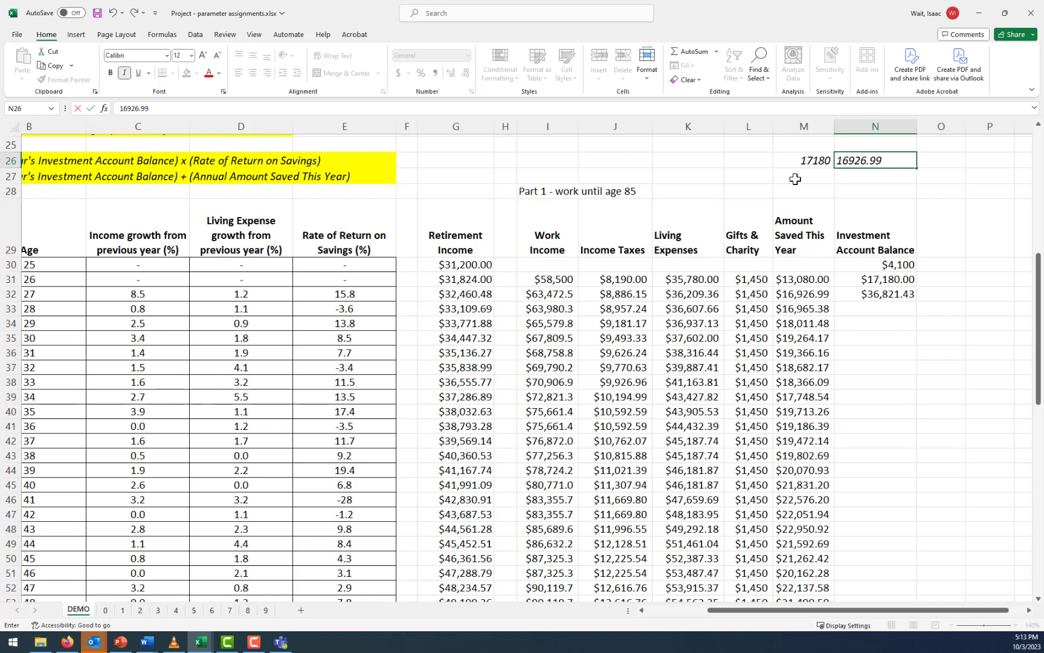
key("Tab")
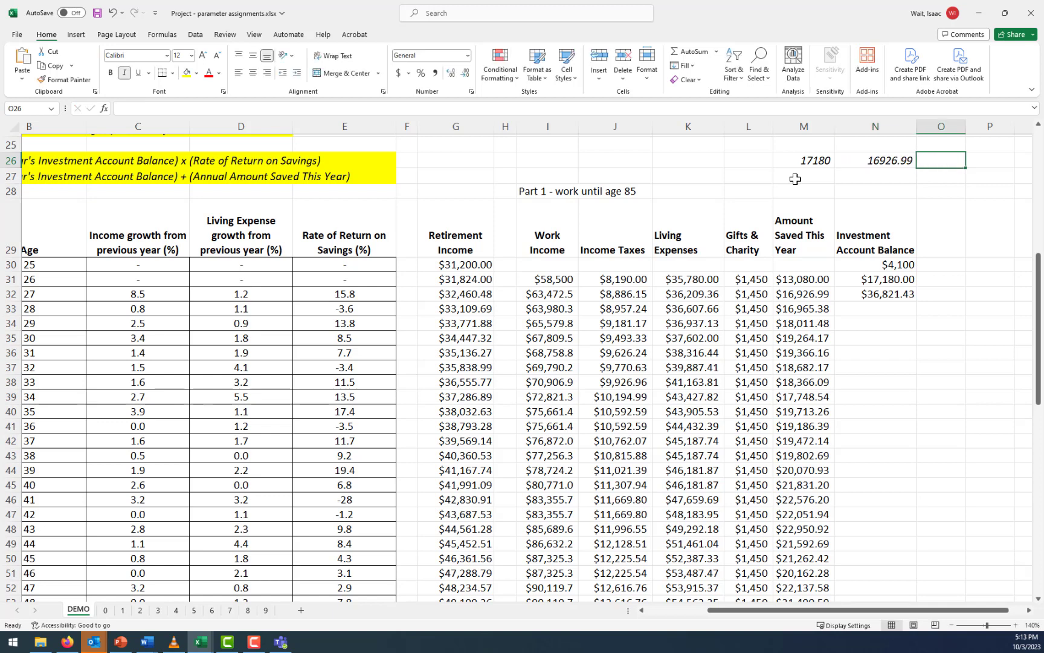
Calculate the year 2 investment return in O26 with =.158*M26, based on the rate in E32
left_click(346, 295)
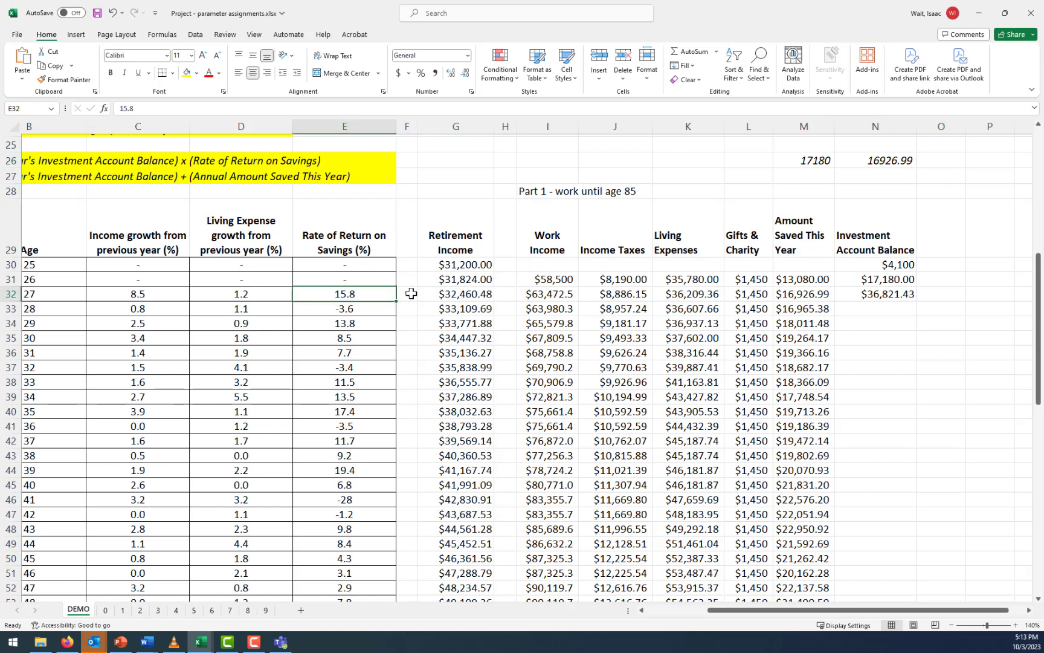
left_click(799, 159)
left_click(951, 162)
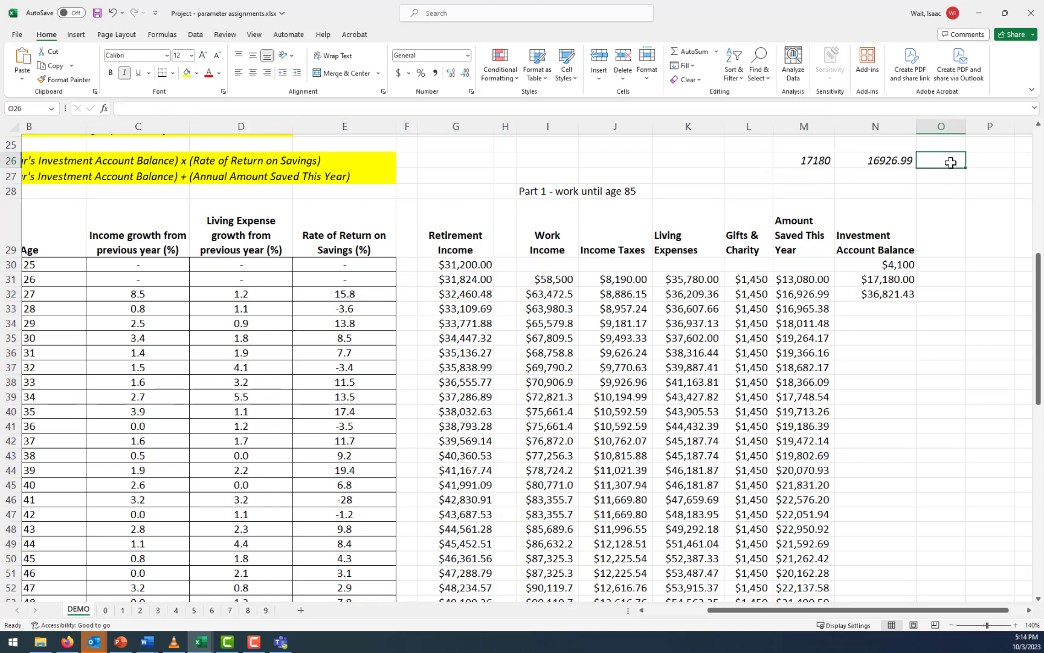
type("=.158")
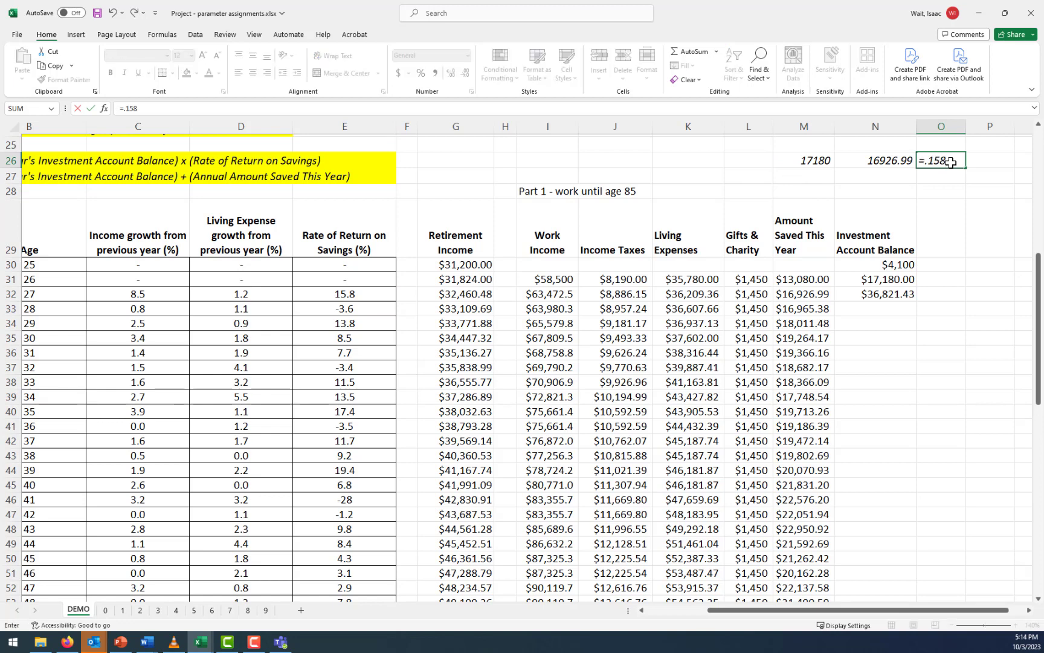
type("*")
left_click(799, 158)
key("Return")
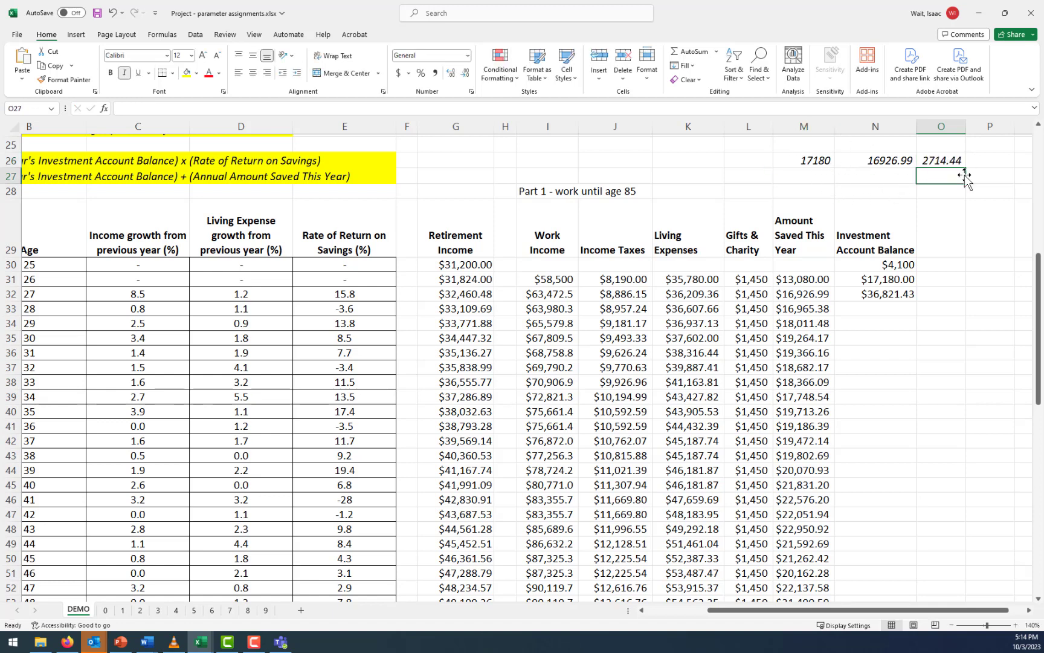
Add up the previous balance, savings and return in P26 with a SUM of M26:O26
left_click(988, 161)
type("=sum(")
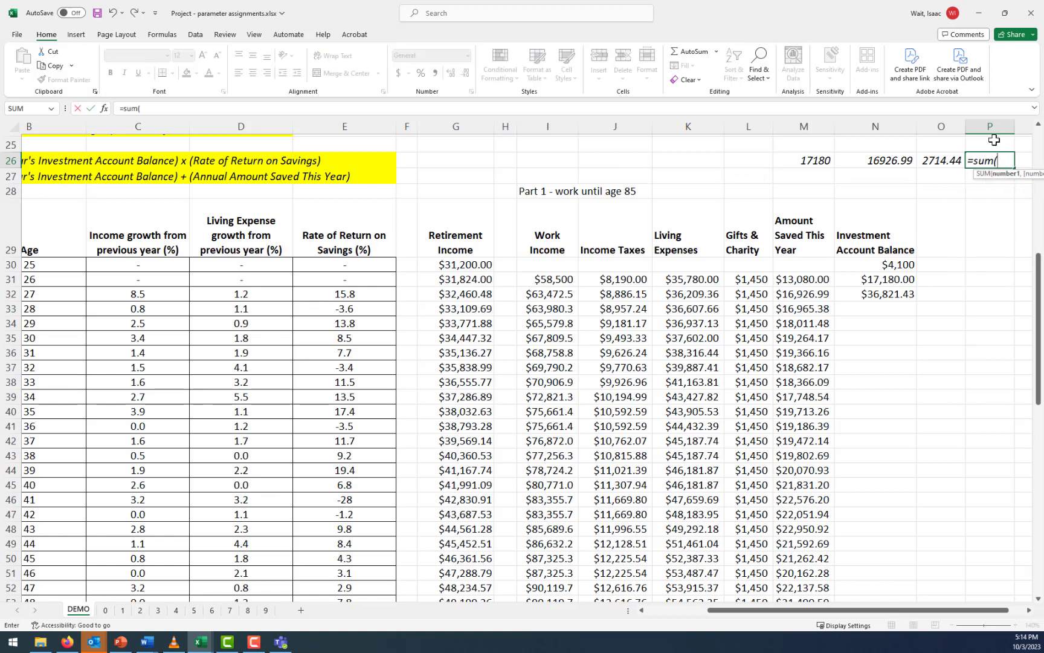
key("Left")
key("shift+Left")
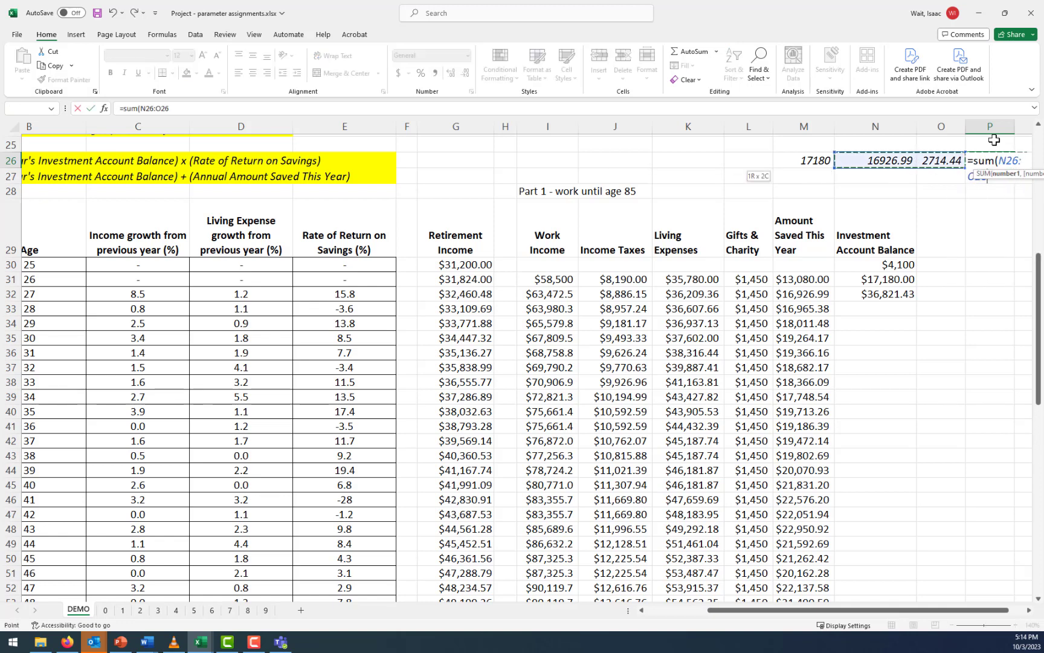
key("shift+Left")
key("Return")
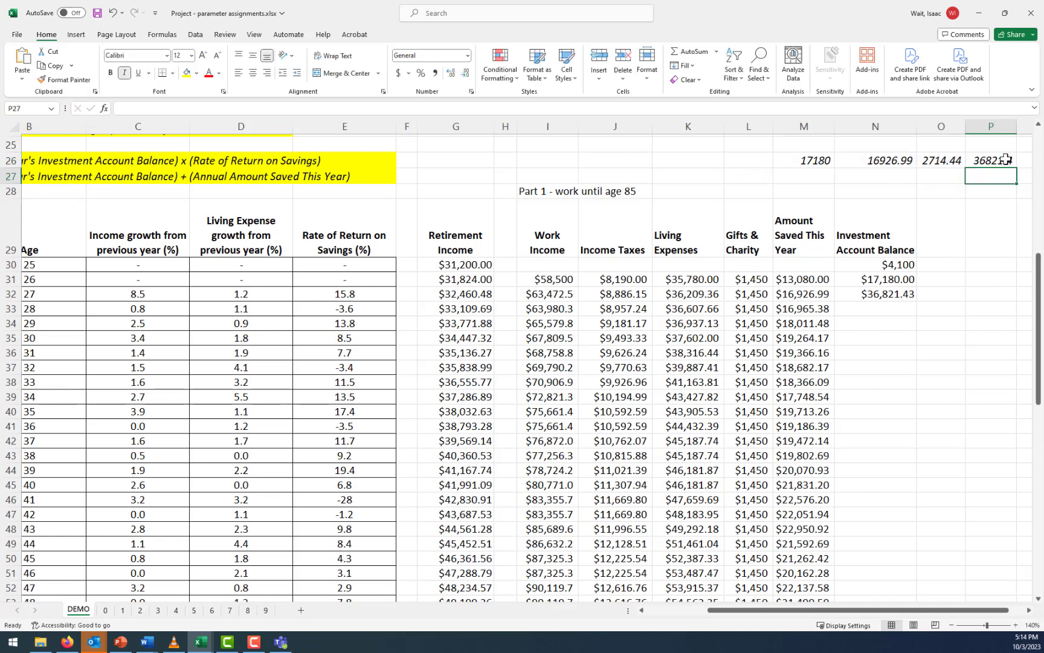
Clear the check calculation for the year 2 balance from M26:P26
left_click(901, 293)
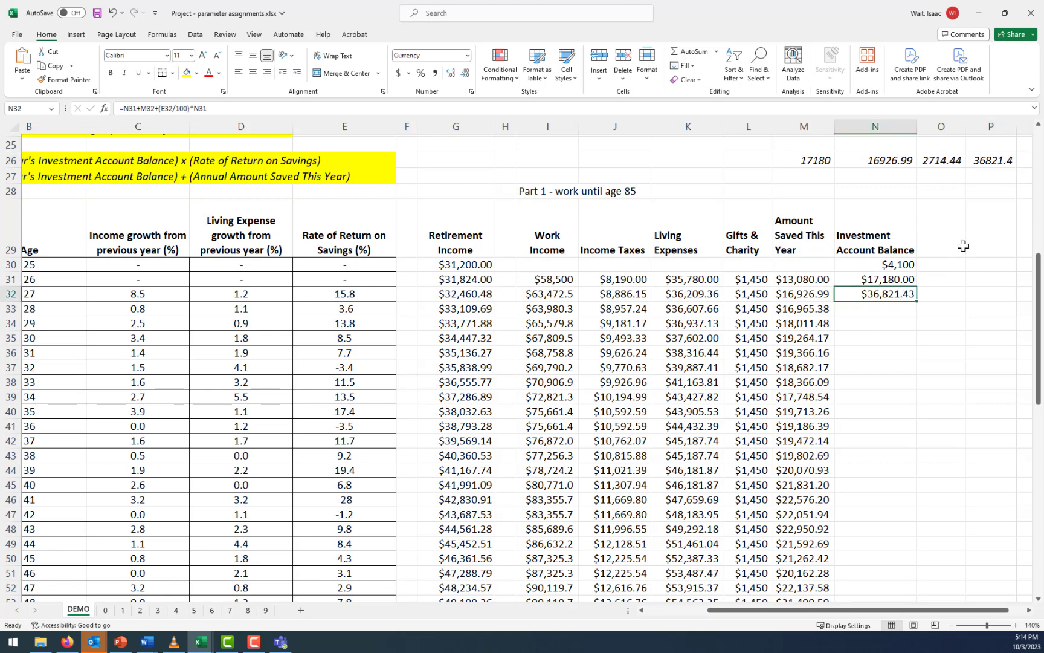
left_click_drag(992, 161, 816, 161)
key("Delete")
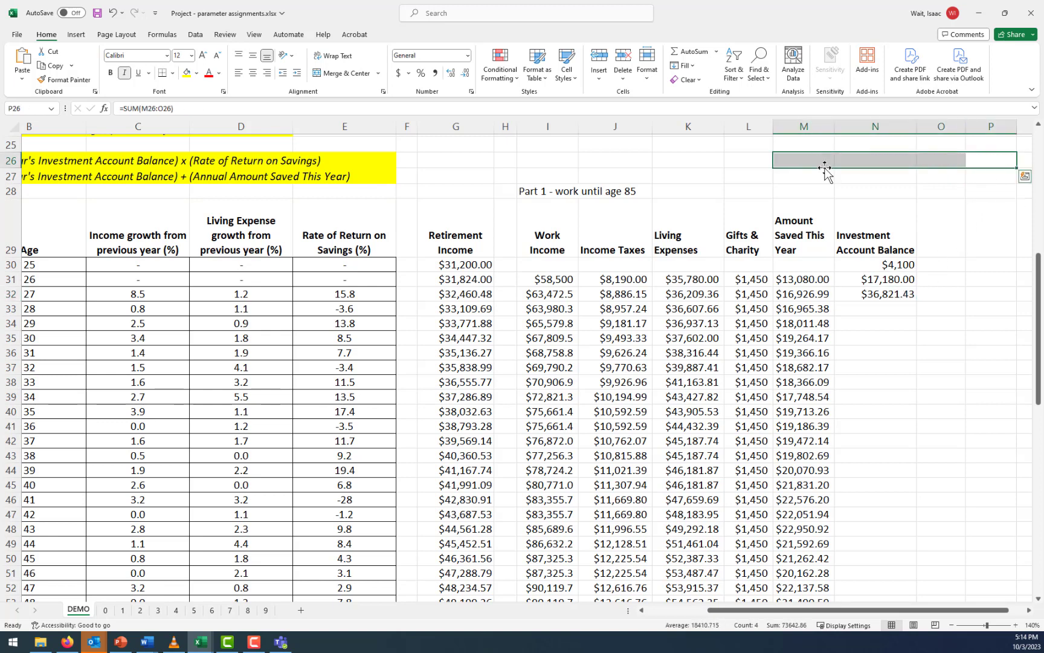
Fill the year 2 balance formula from N32 down the Investment Account Balance column through age 85
left_click(873, 293)
left_click(223, 107)
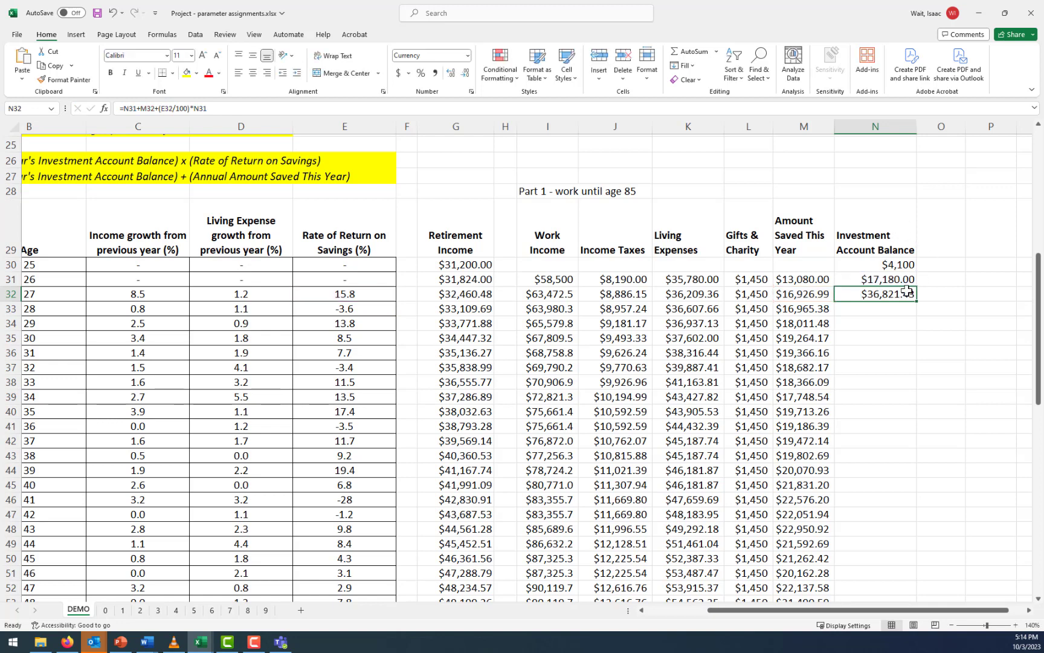
key("ctrl+Return")
double_click(917, 301)
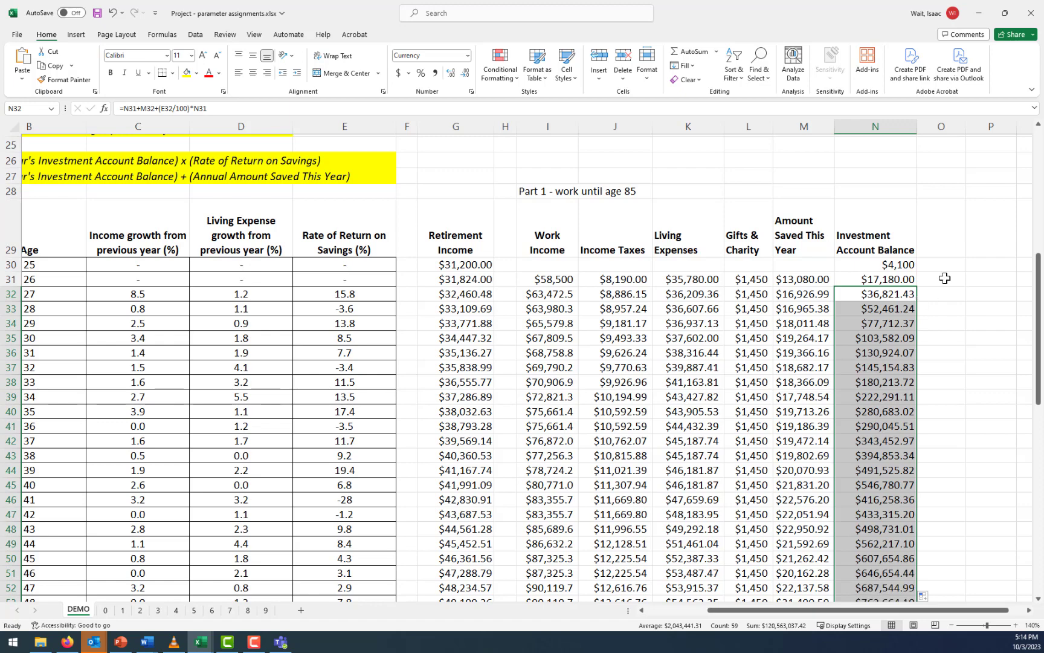
left_click(898, 366)
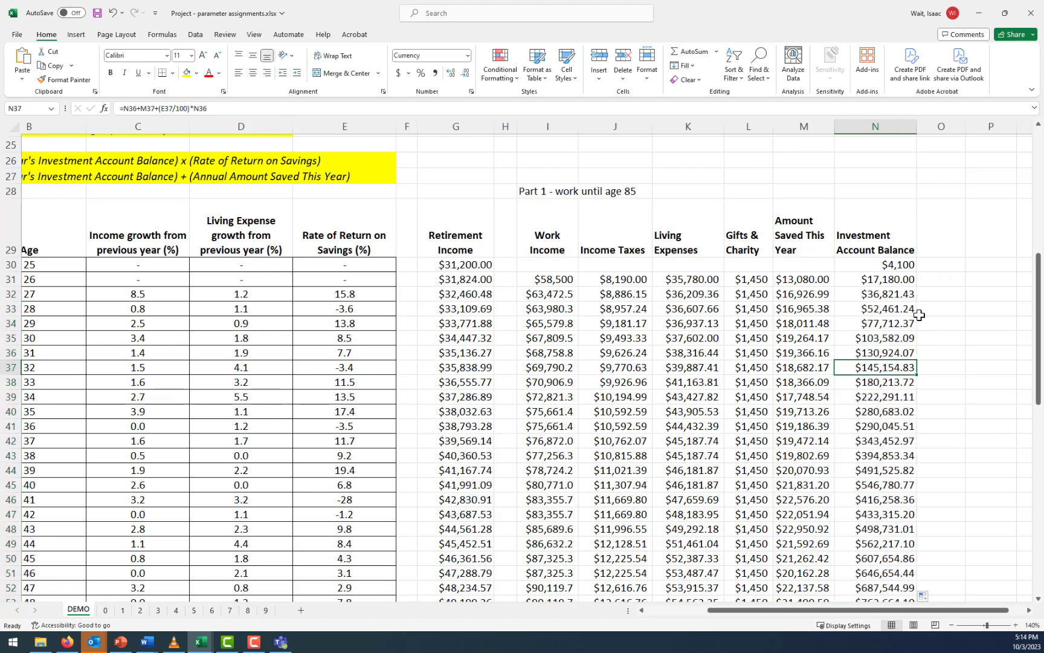
Make the final investment account balance at age 85, in N90, bold
scroll(919, 315, "down", 2)
scroll(920, 315, "down", 4)
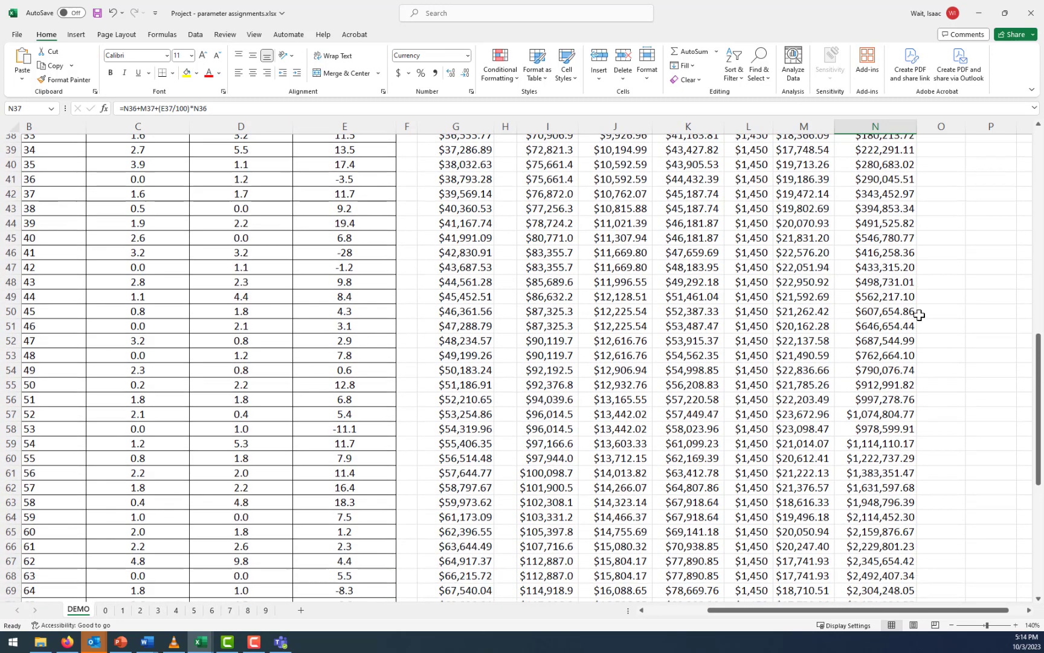
scroll(919, 315, "down", 7)
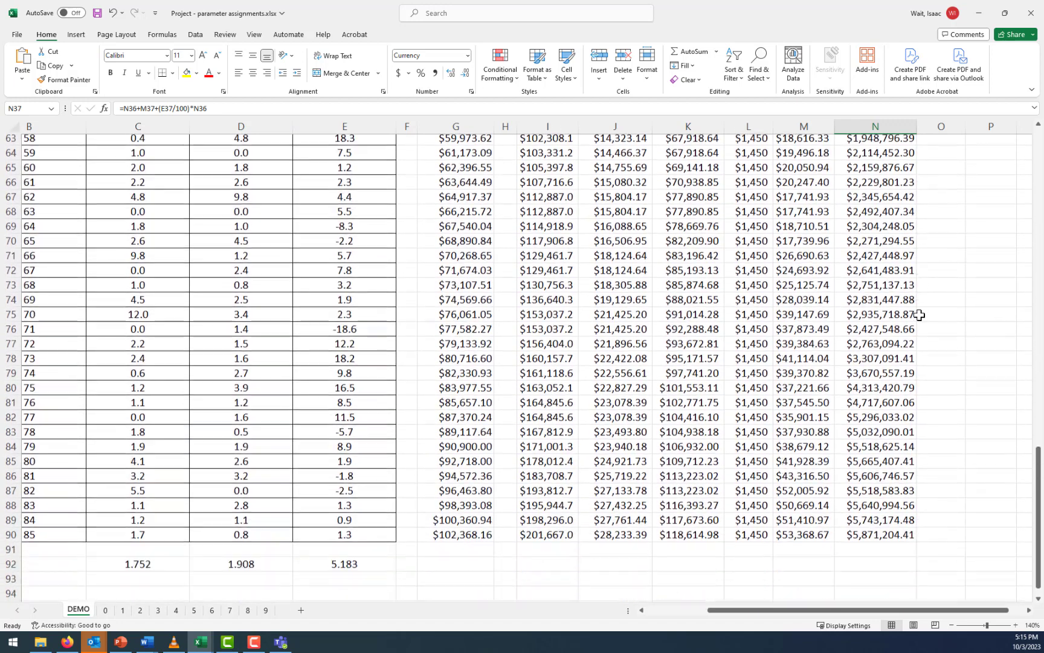
left_click_drag(747, 610, 720, 612)
left_click(216, 530)
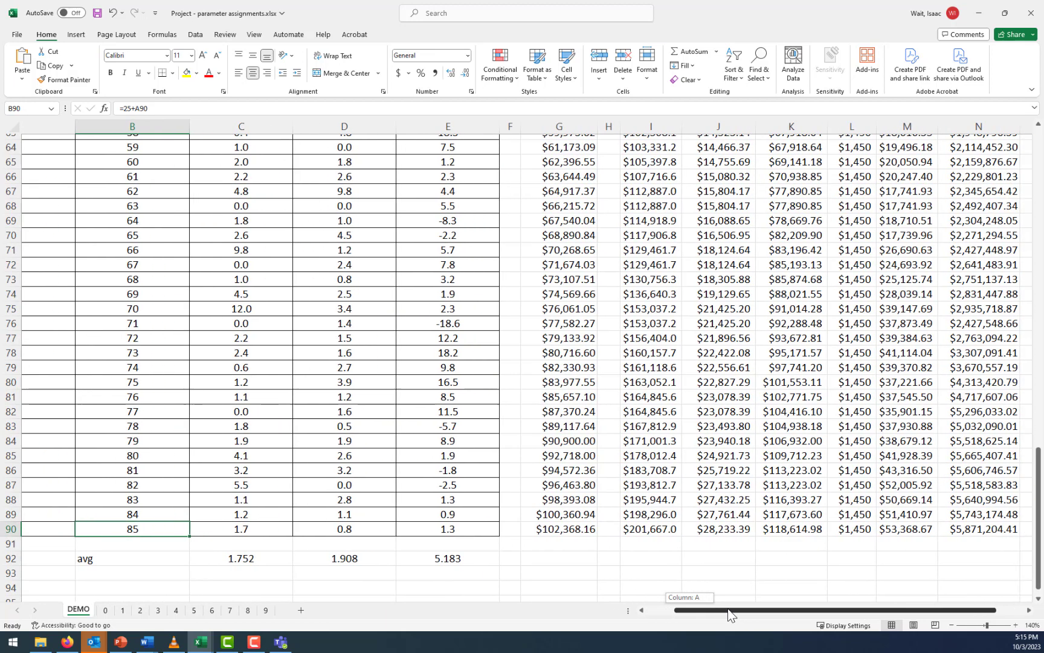
left_click(900, 530)
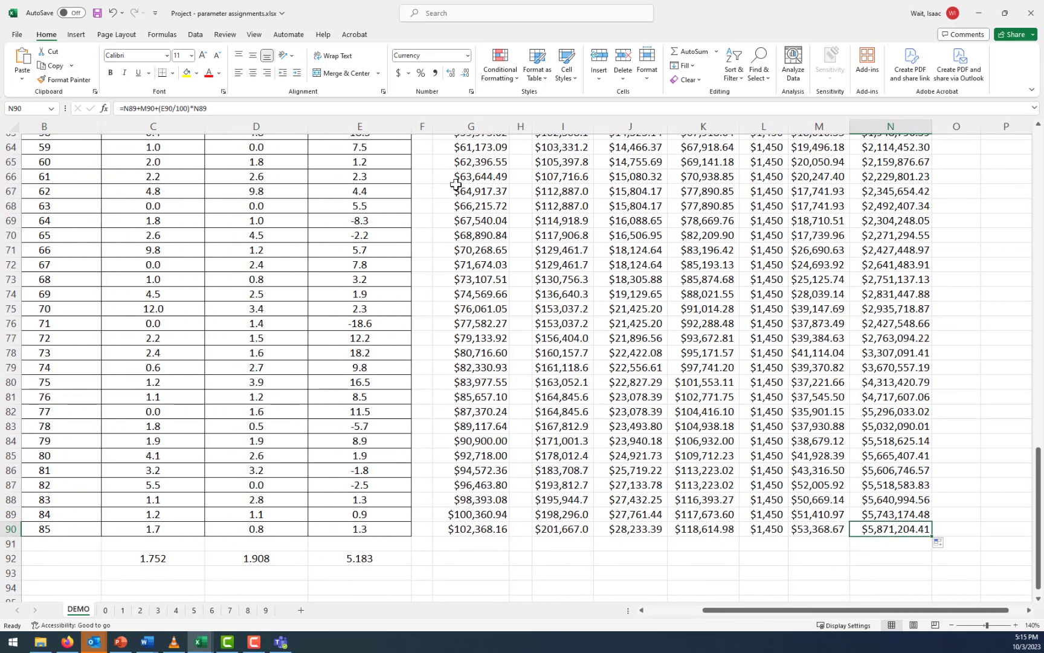
left_click(110, 73)
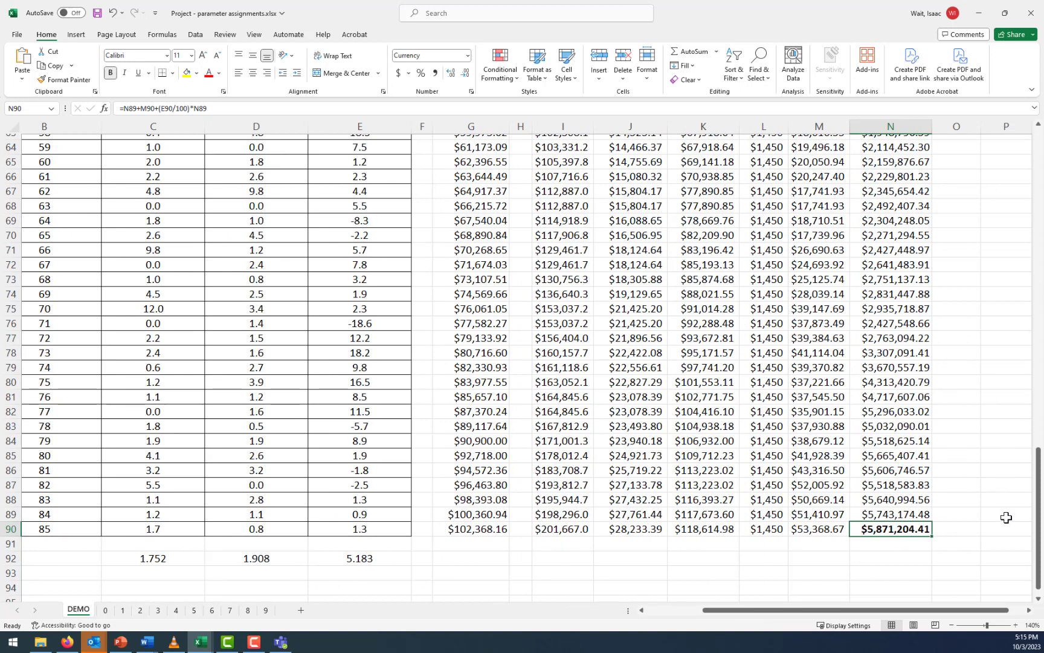
Highlight the "Part 1 - work until age 85" heading cell I28 in yellow
mouse_move(938, 609)
left_mouse_down()
mouse_move(886, 615)
mouse_move(930, 611)
left_mouse_up()
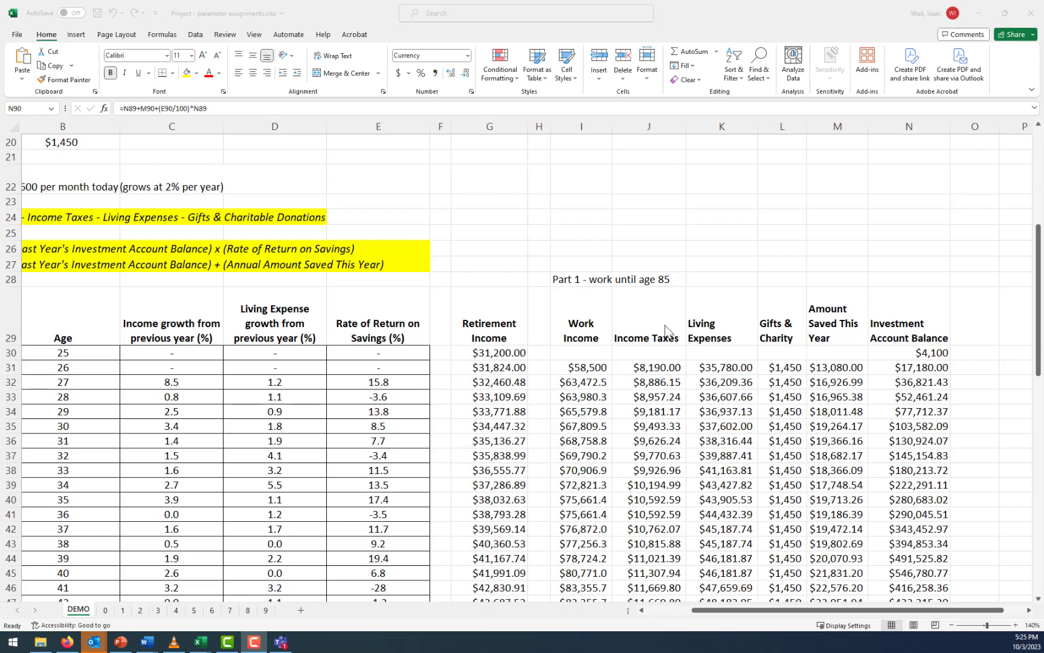
left_click(562, 284)
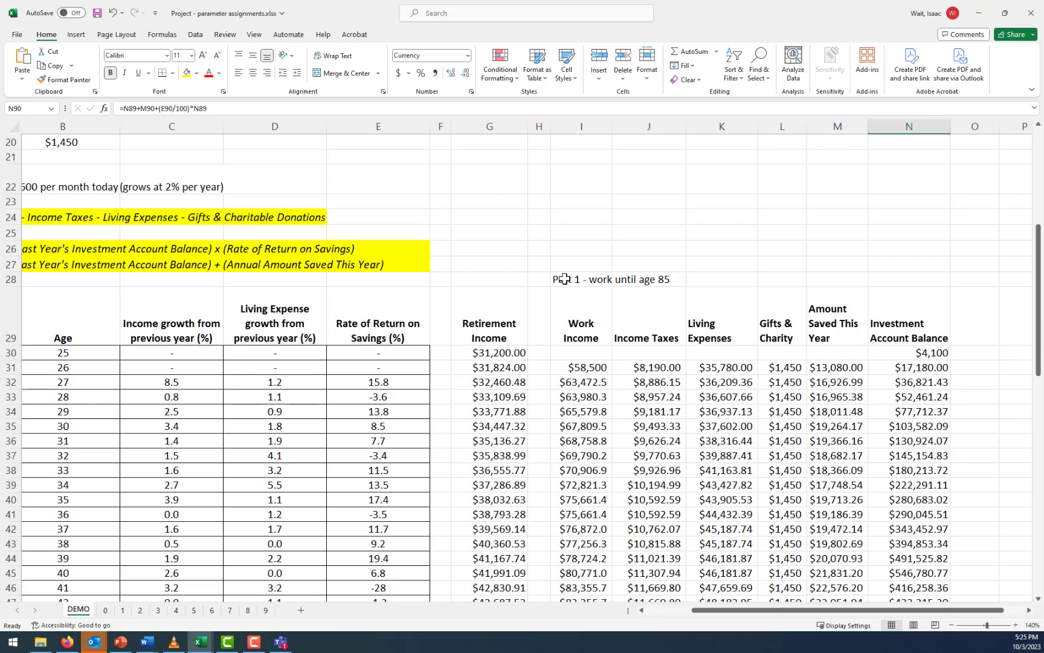
left_click(187, 72)
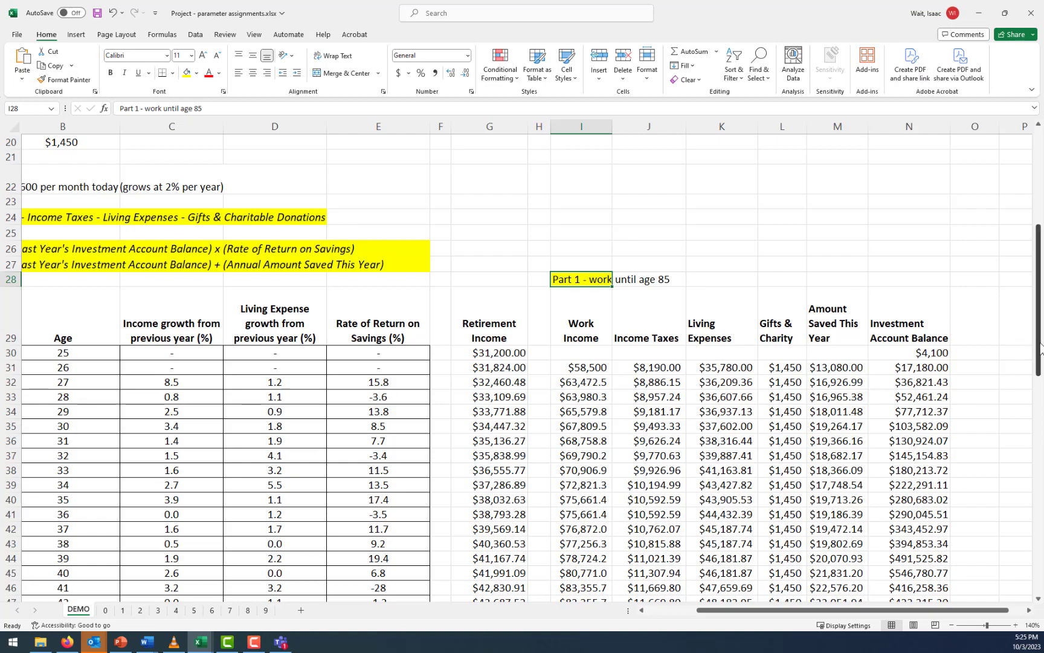
Enter the heading "Part 2 - work until age 67" in P28, beside the Part 1 columns
left_click_drag(1037, 343, 1030, 561)
scroll(985, 544, "down", 3)
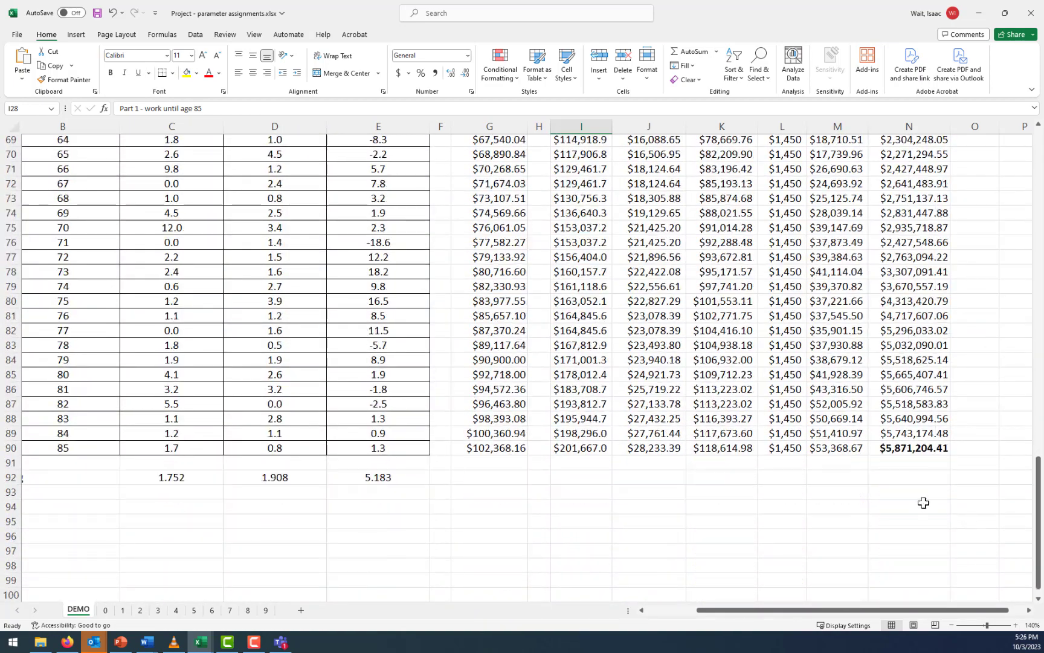
left_click(898, 447)
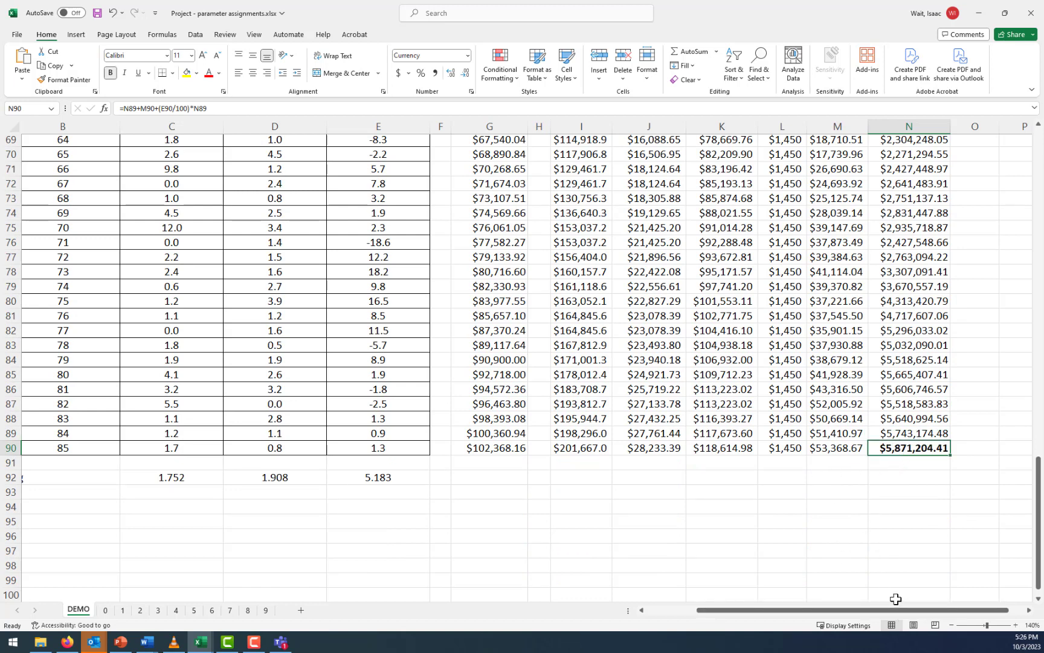
left_click_drag(919, 610, 946, 602)
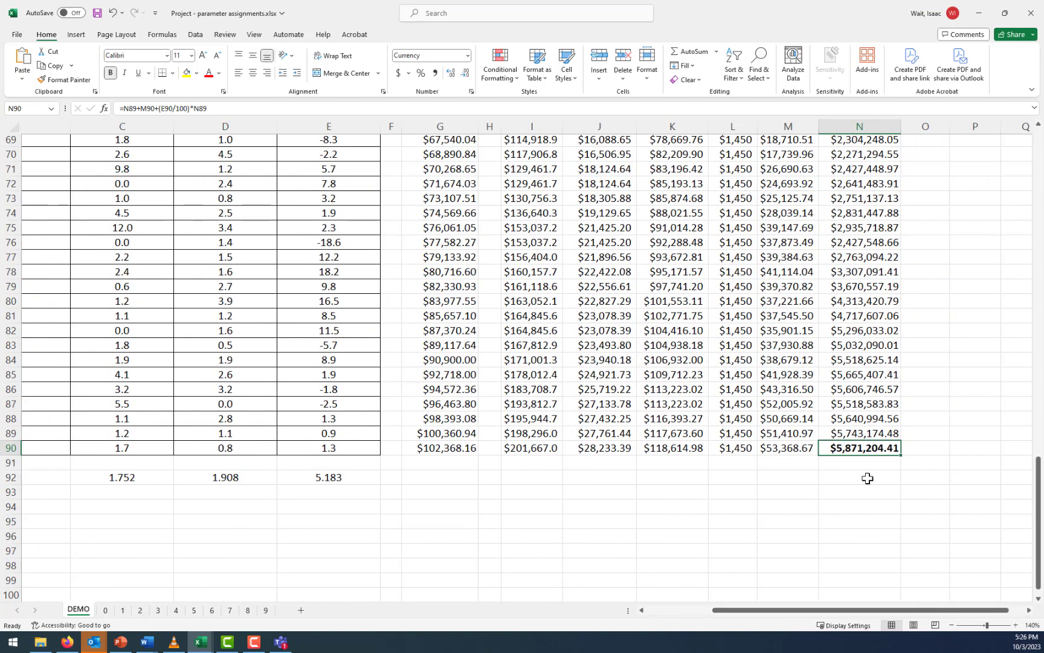
left_click_drag(1041, 535, 1039, 276)
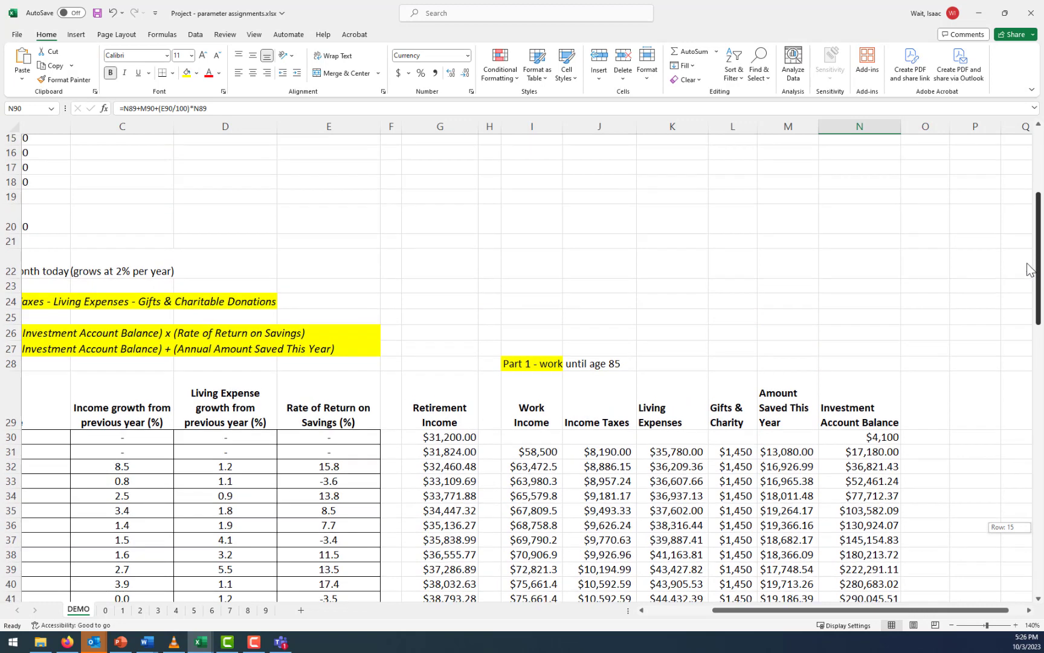
left_click(975, 362)
type("Part 2 -")
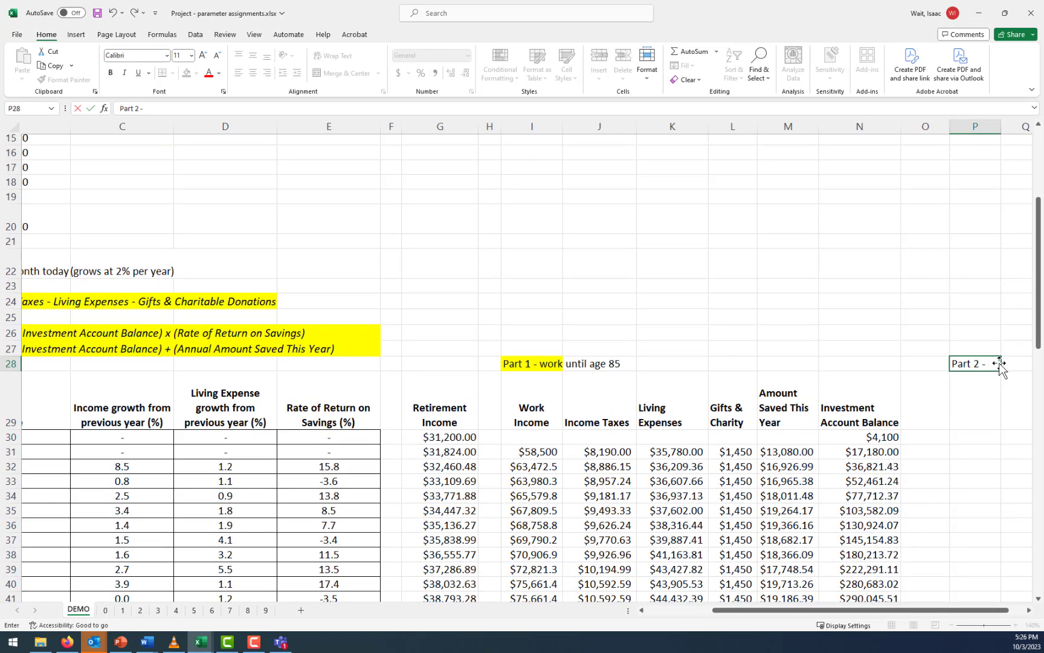
type(" work until age 6")
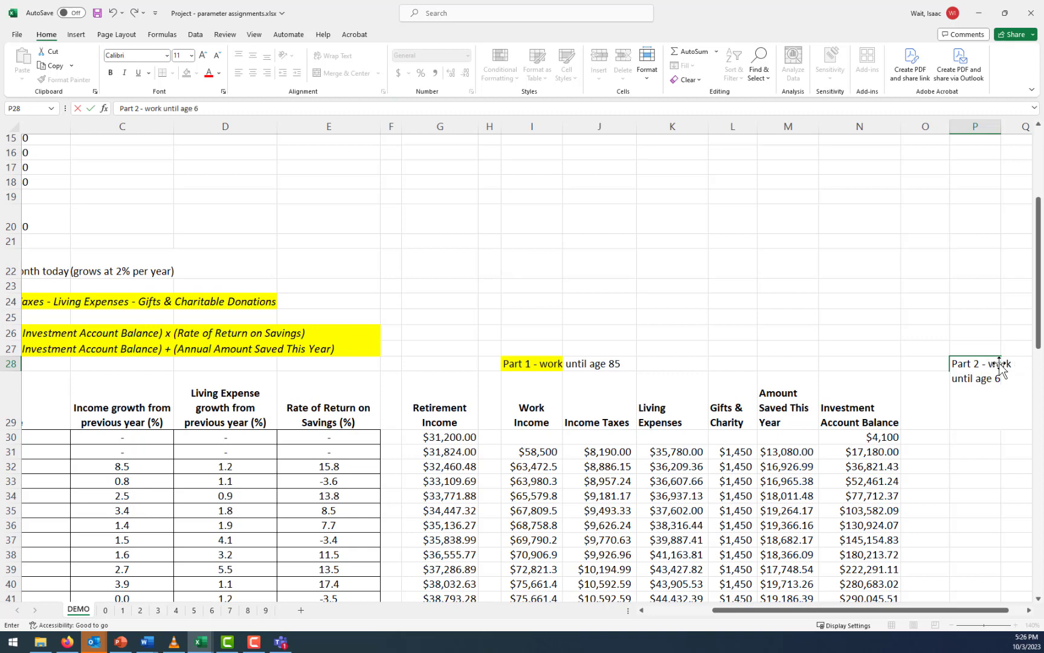
key("Return")
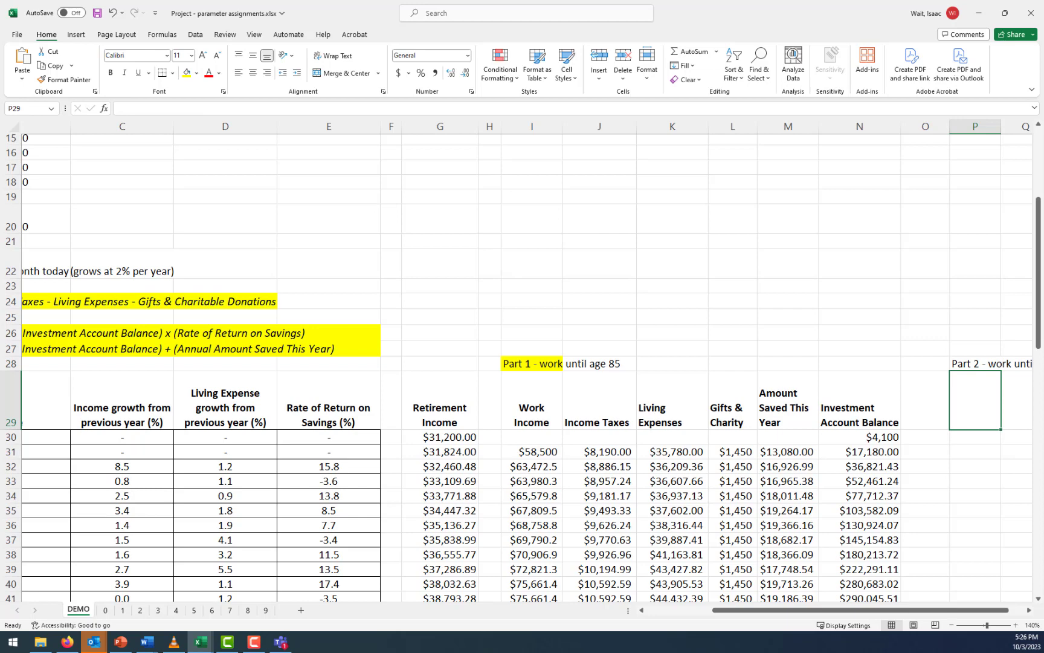
Enter the column heading "Income (work or retirement)" in P29 and widen column P so it fits on two lines
left_click(1029, 610)
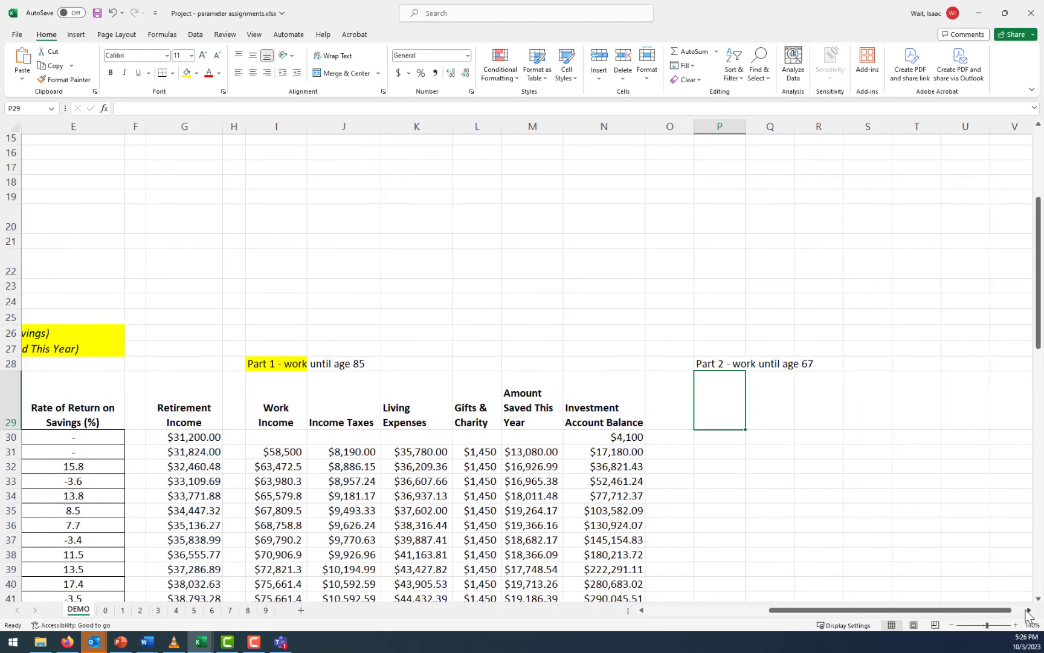
left_click(1028, 611)
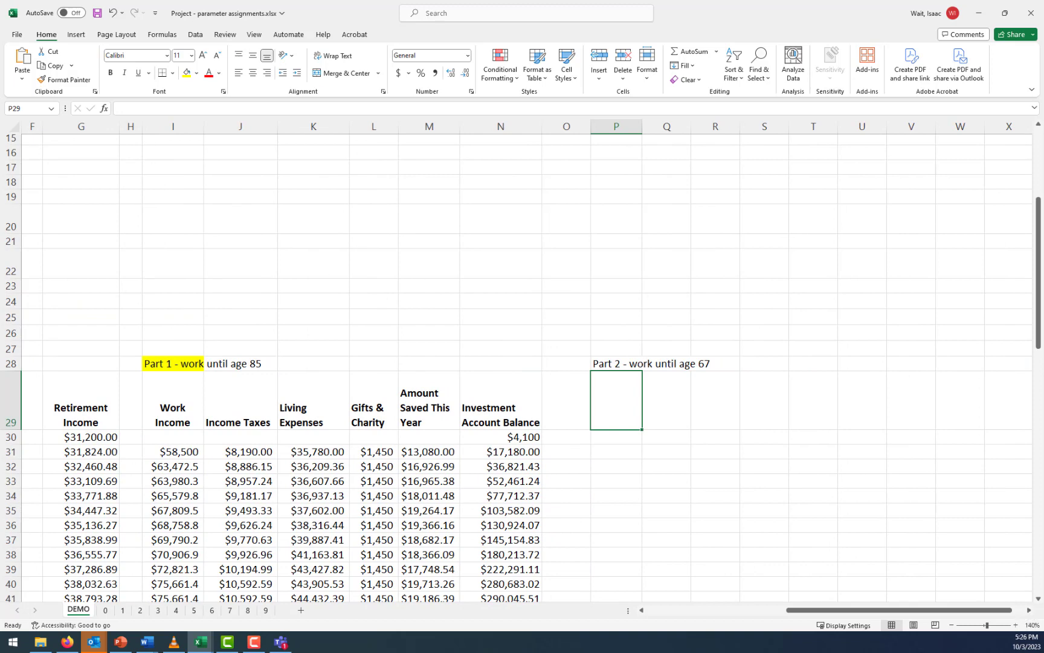
scroll(526, 368, "down", 4)
scroll(526, 367, "up", 2)
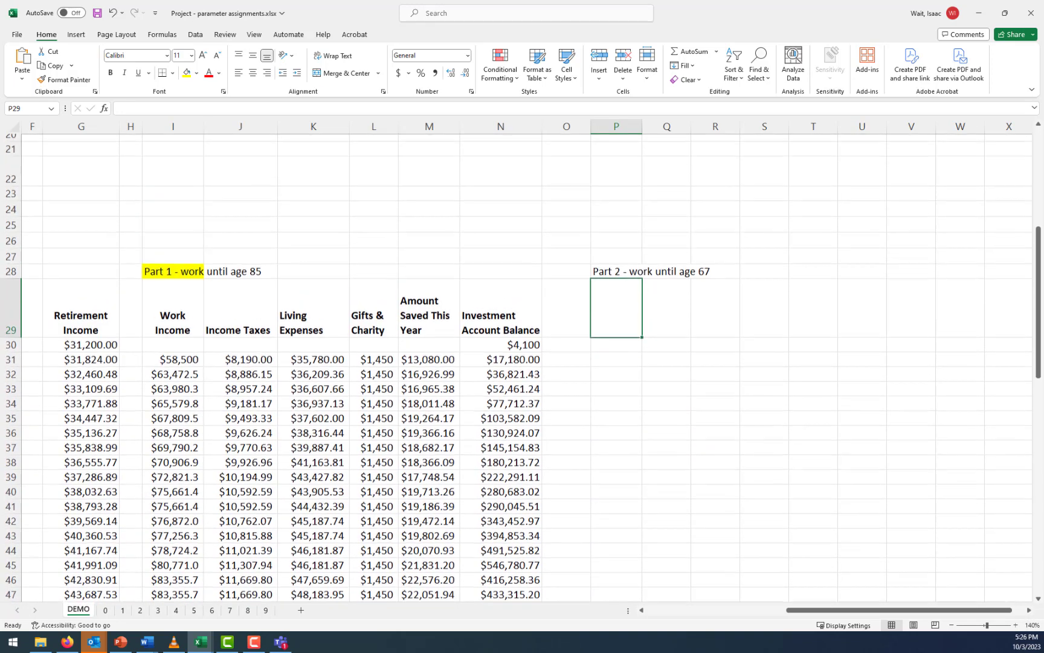
left_click(657, 341)
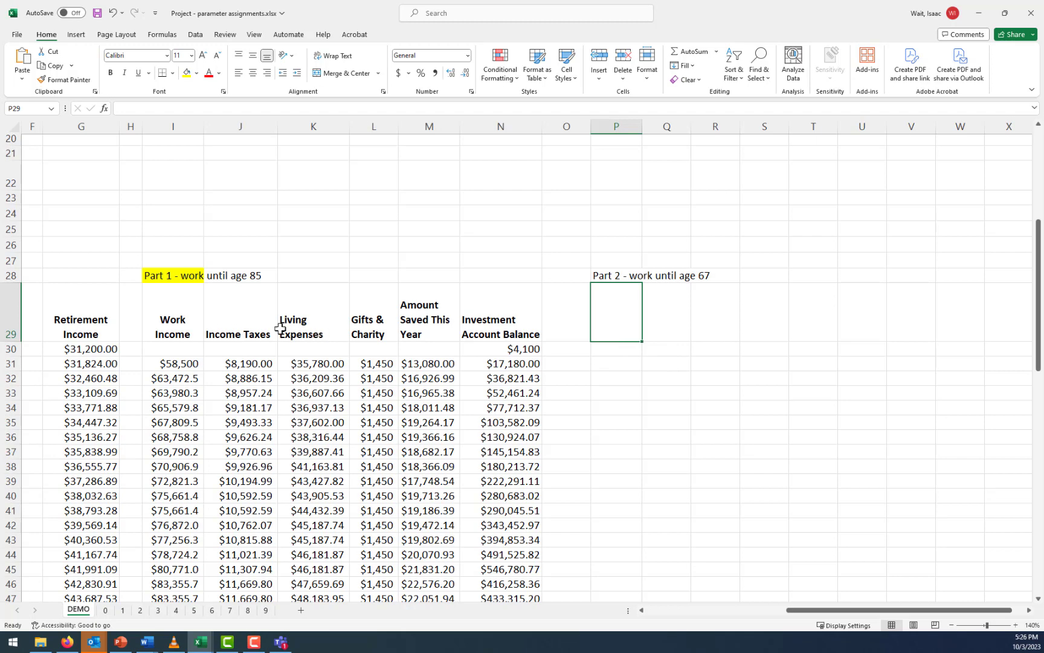
left_click(175, 329)
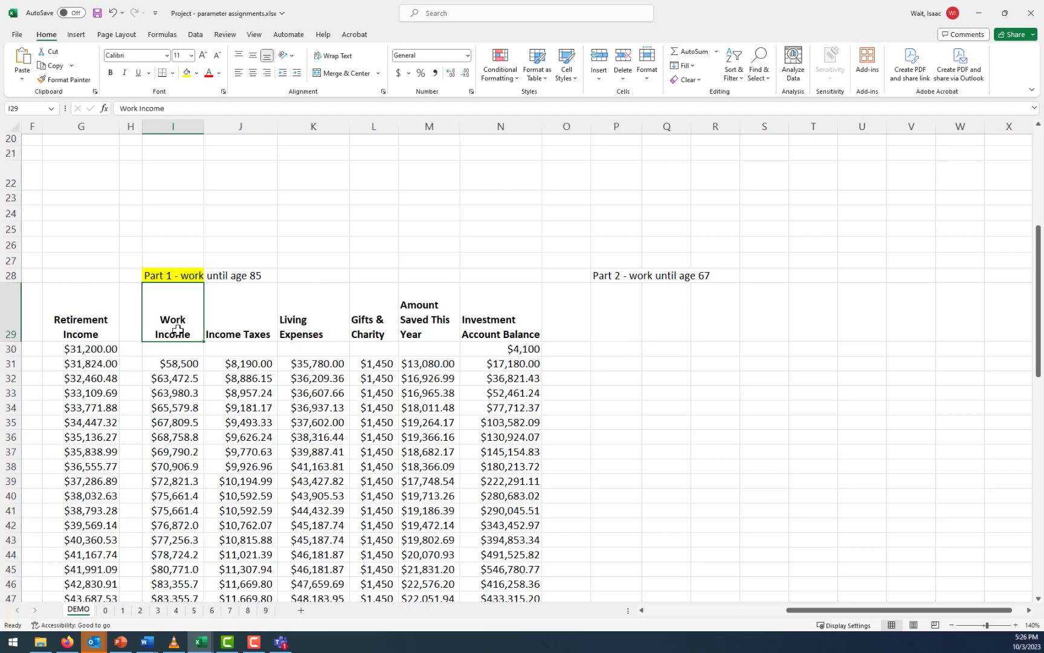
left_click(237, 328)
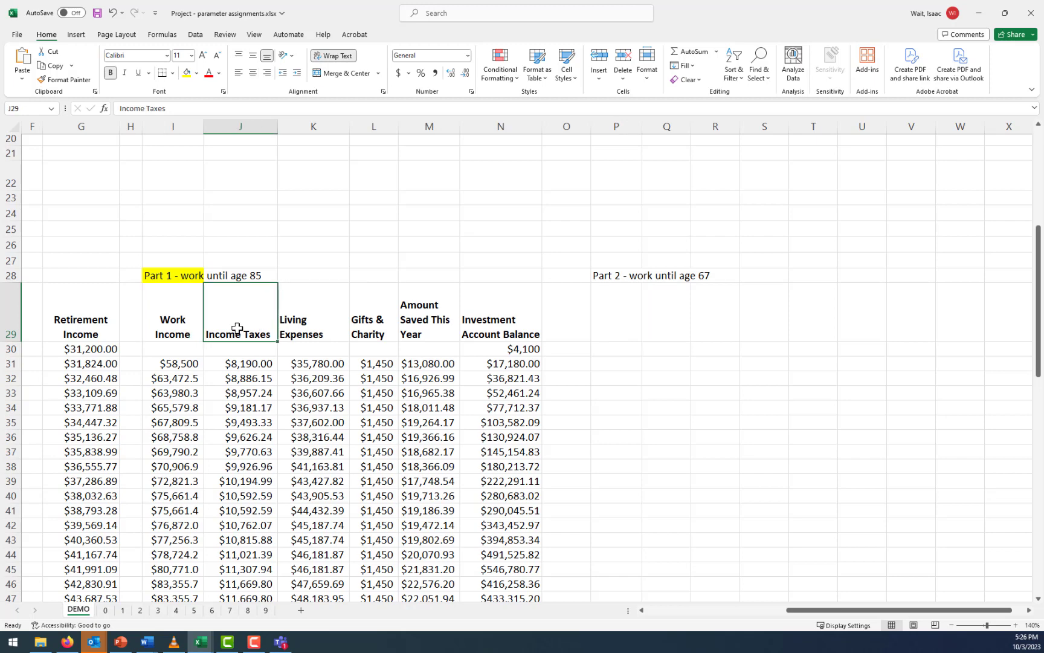
left_click(615, 324)
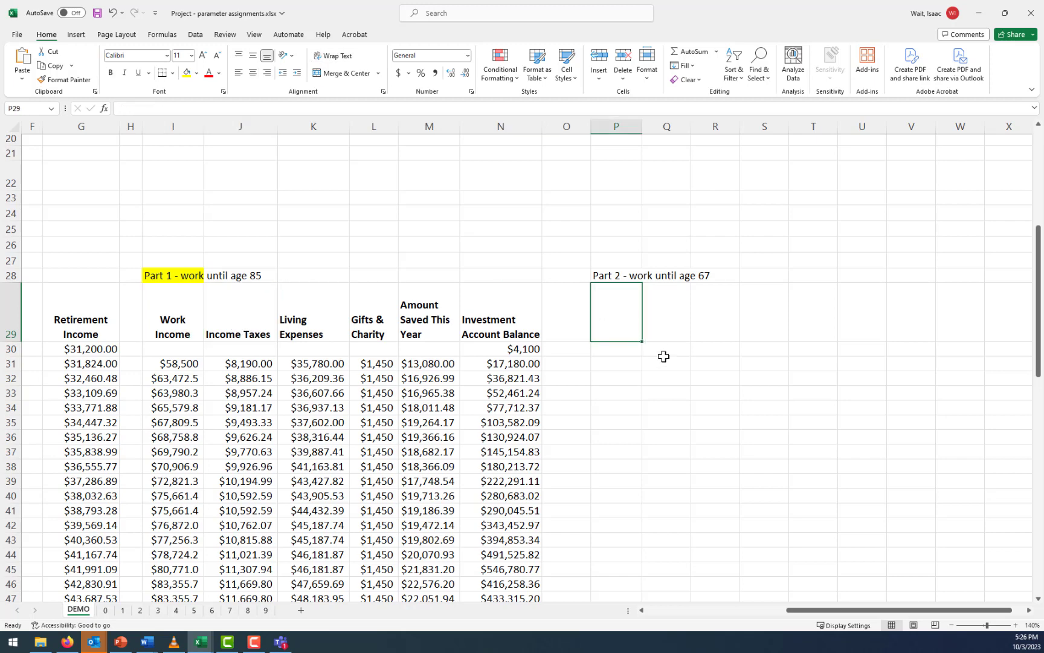
type("Income (work or retirement")
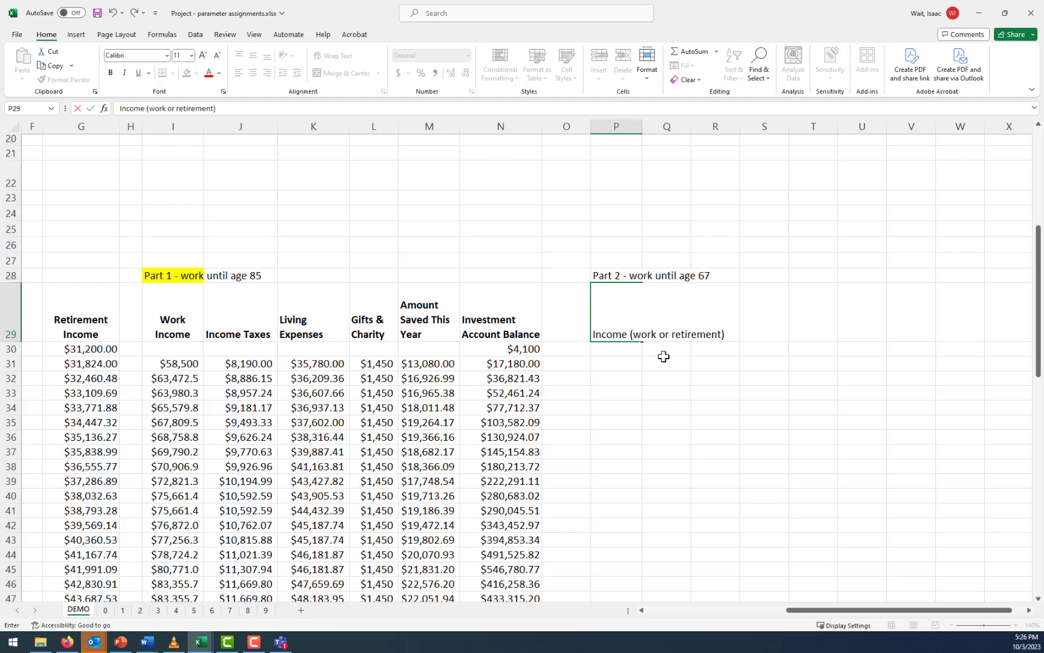
key("Return")
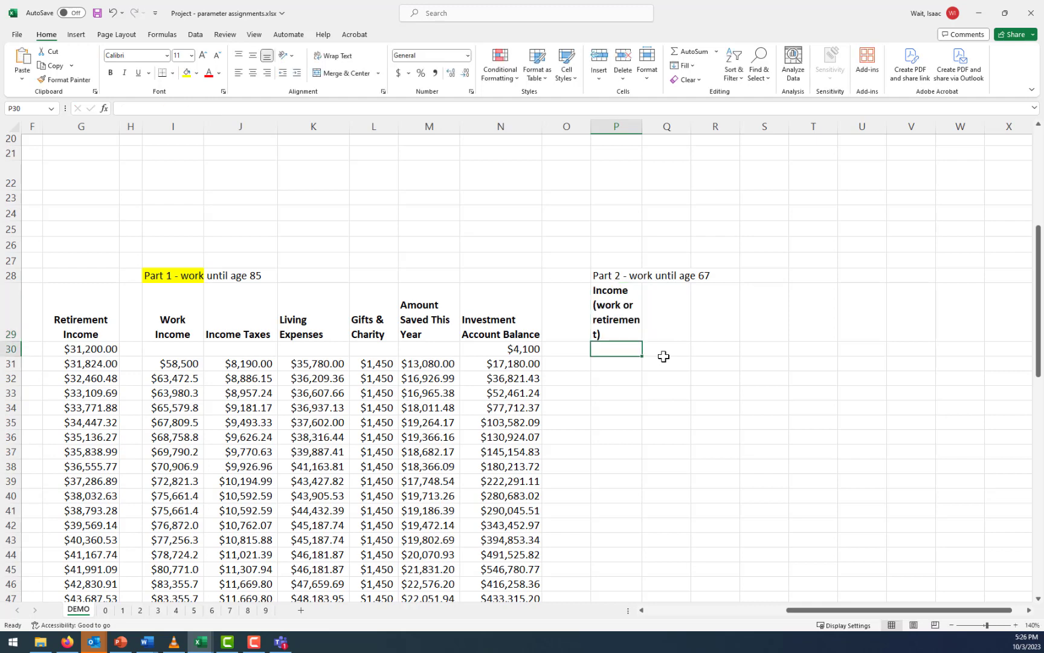
left_click_drag(642, 126, 686, 125)
Link the Part 2 year 1 income in P31 to the Part 1 work income with =I31
left_click(639, 362)
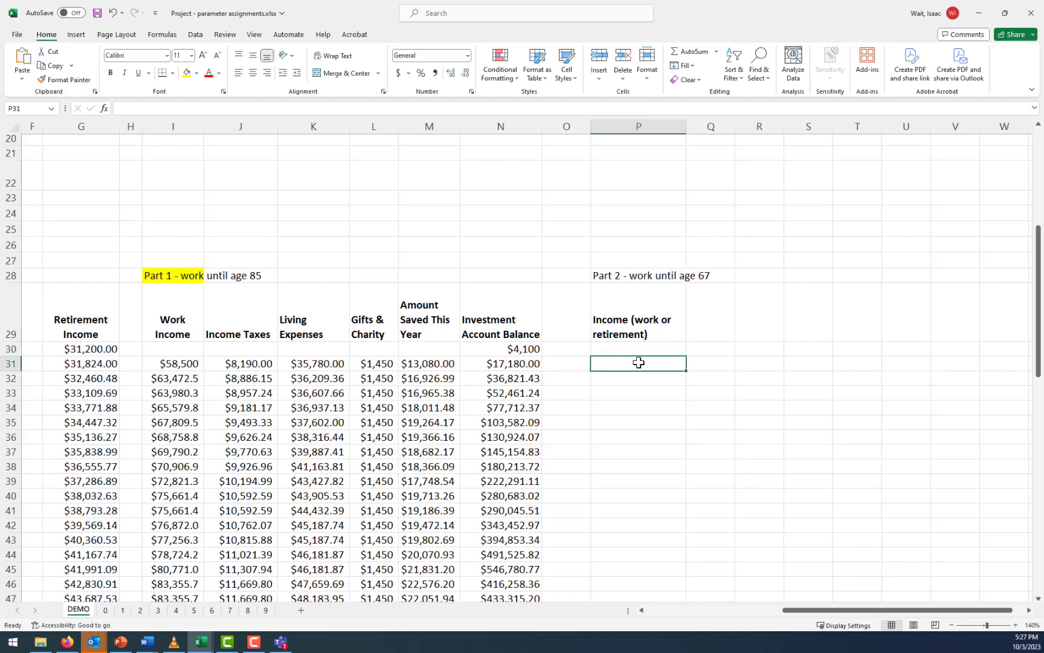
type("=")
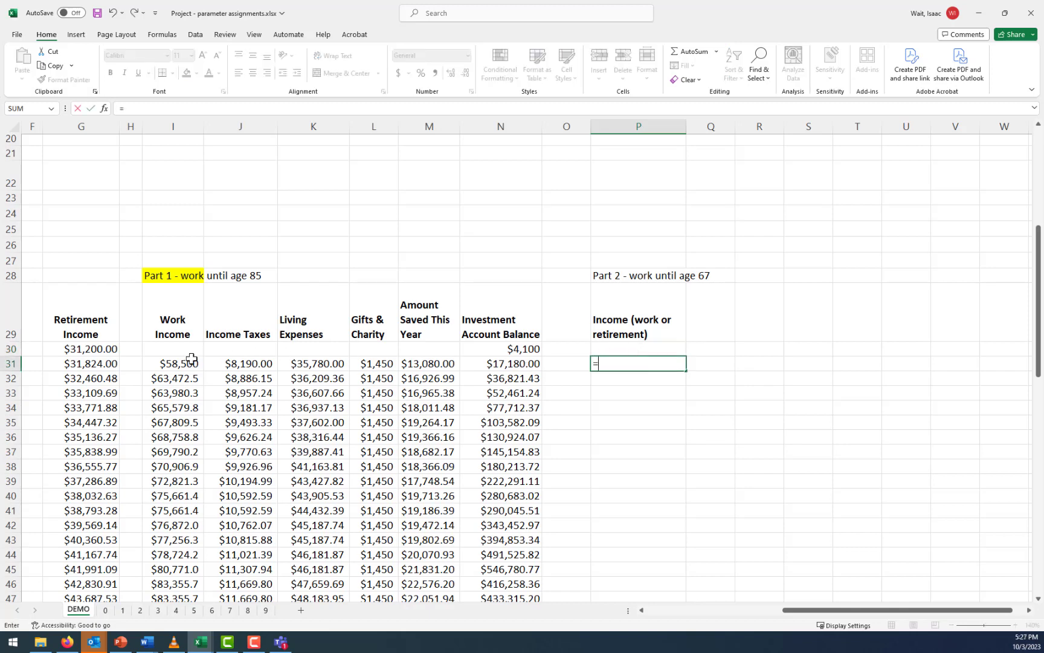
left_click(186, 364)
key("Return")
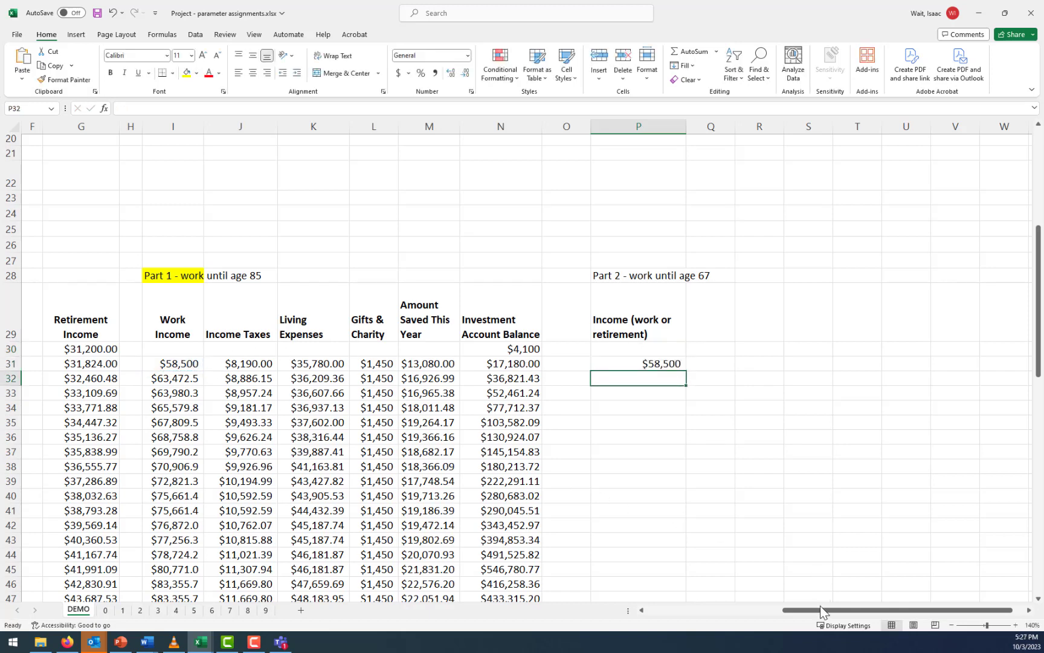
Fill the Part 2 income formula from P31 down to P72, the row for age 67
left_click_drag(819, 614, 697, 611)
scroll(312, 464, "down", 9)
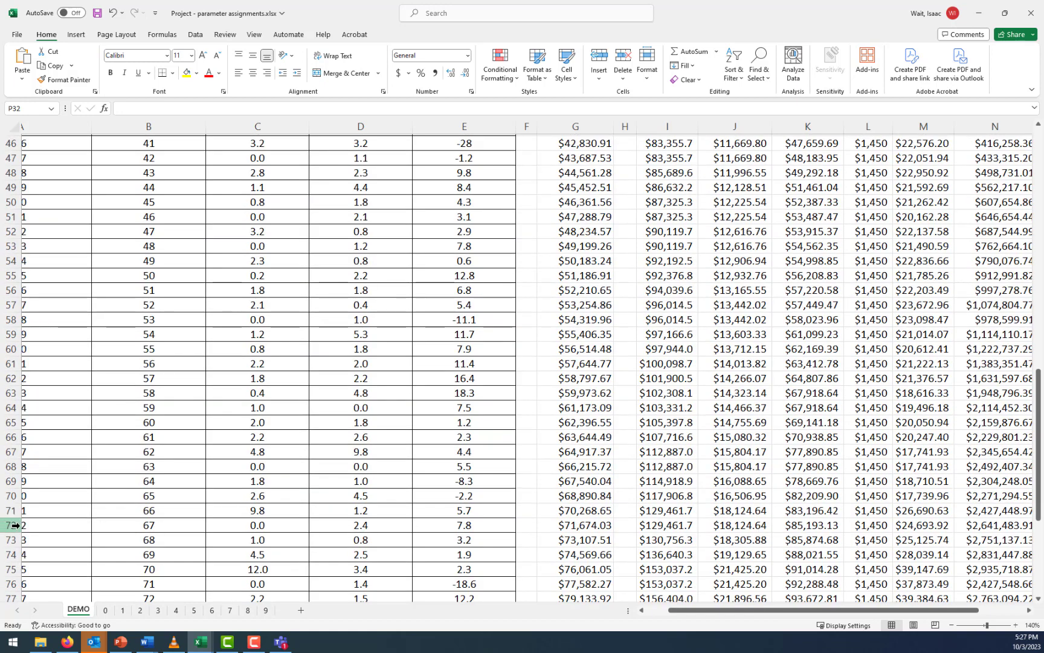
left_click(15, 526)
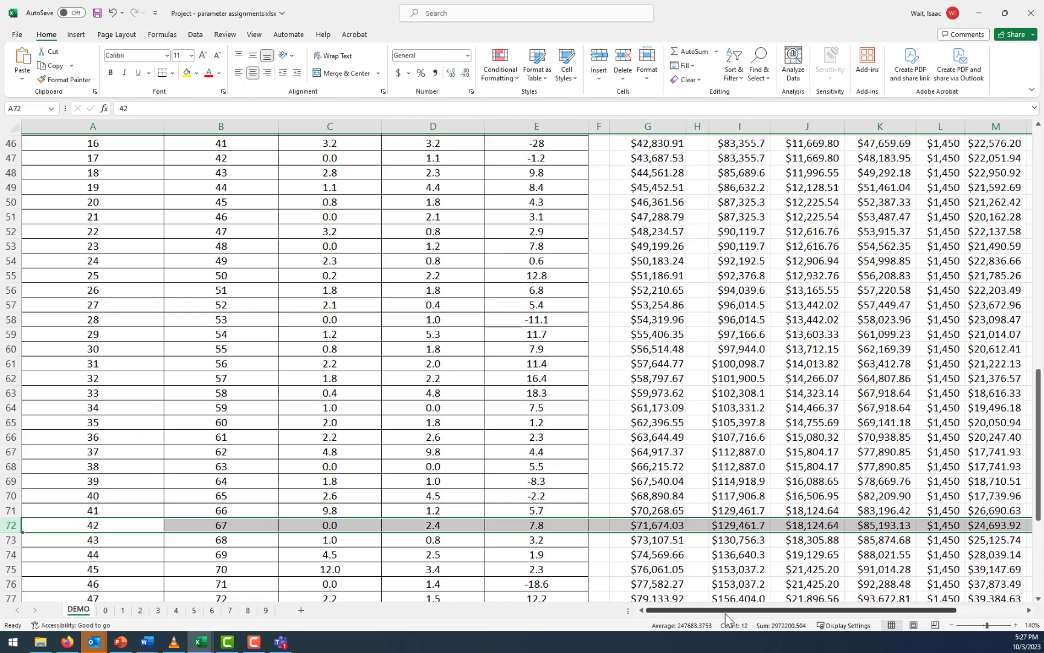
left_click_drag(725, 614, 874, 607)
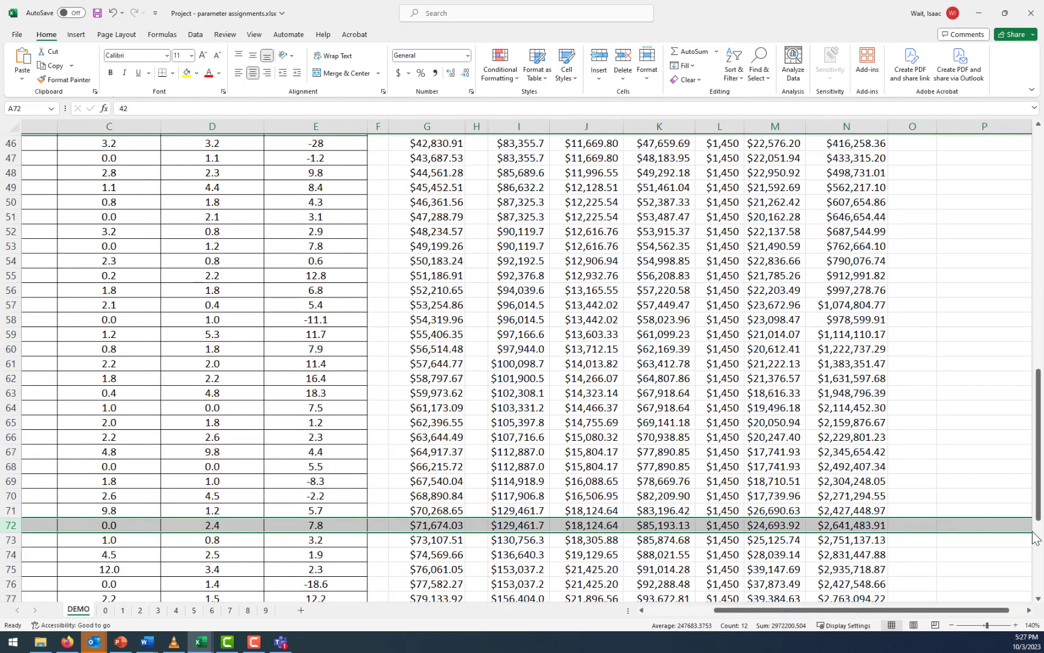
left_click(1030, 611)
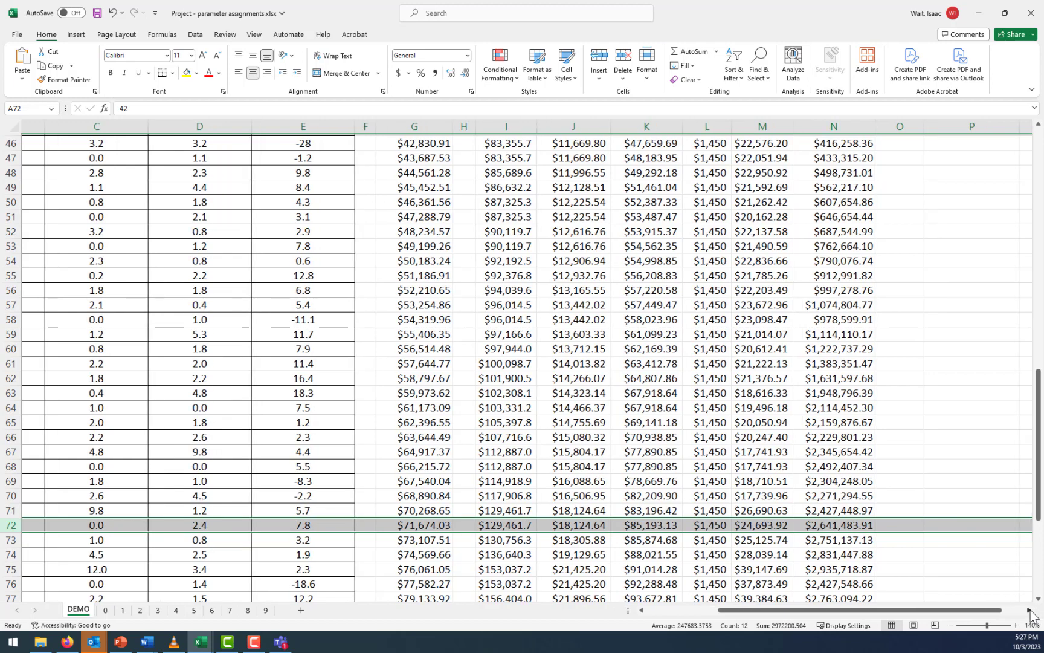
scroll(740, 397, "up", 11)
scroll(741, 397, "down", 3)
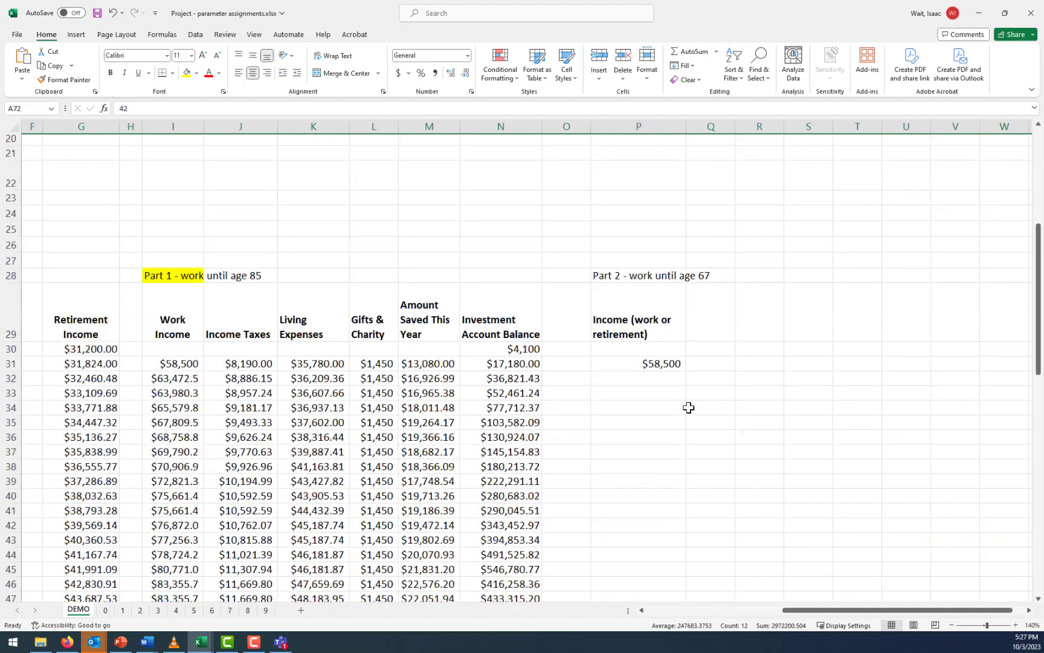
left_click(653, 363)
left_click(348, 106)
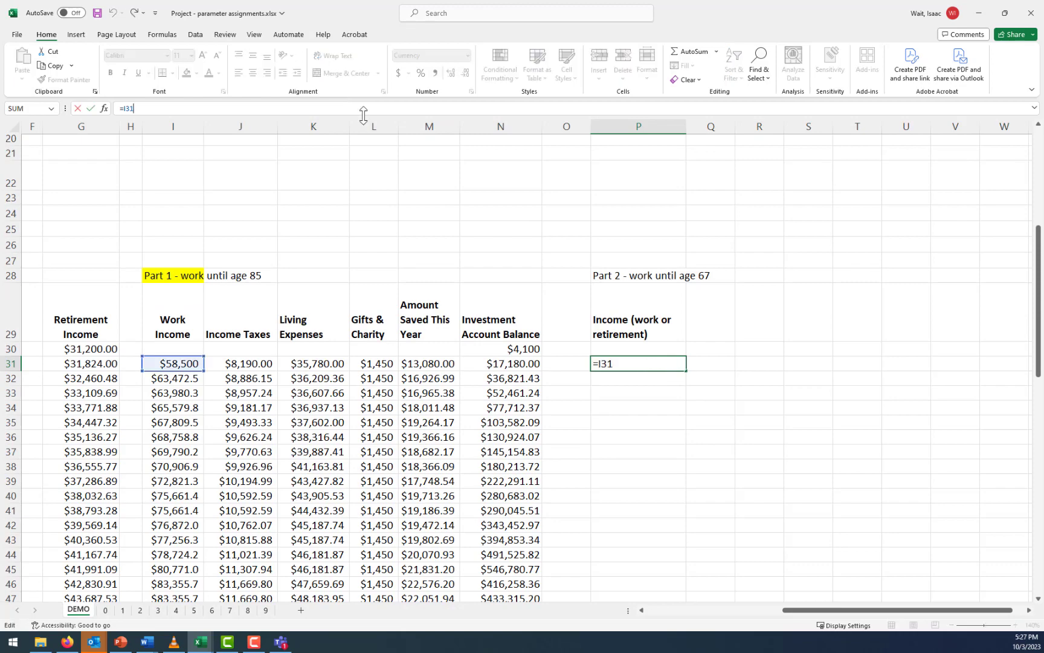
left_click_drag(687, 371, 676, 549)
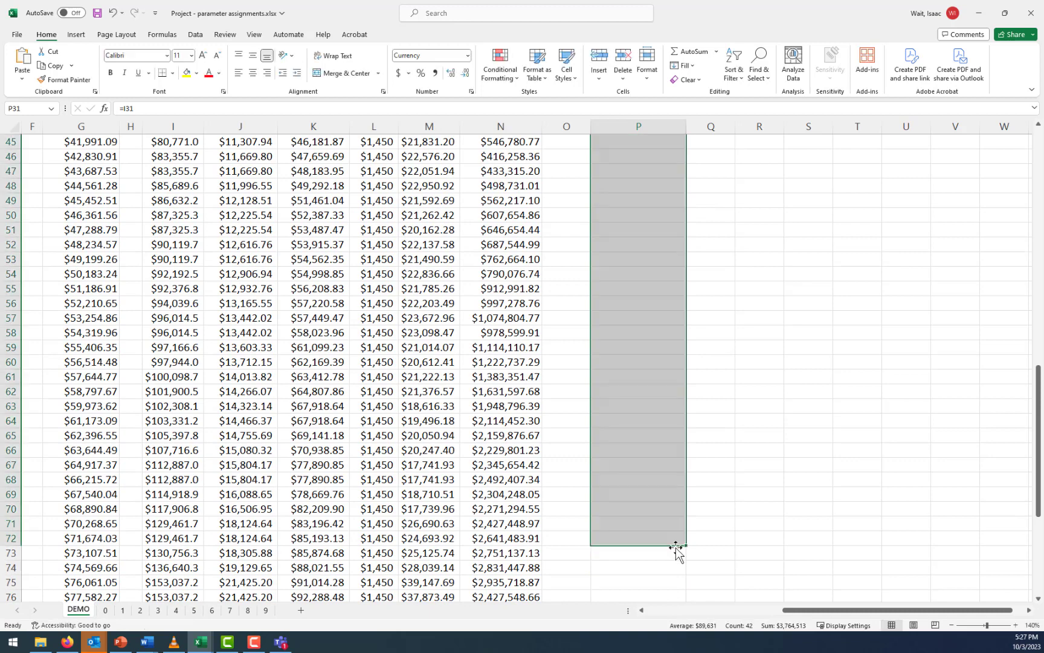
Link the first retirement year's Part 2 income in P73 to the Retirement Income column with =G73
left_click(662, 555)
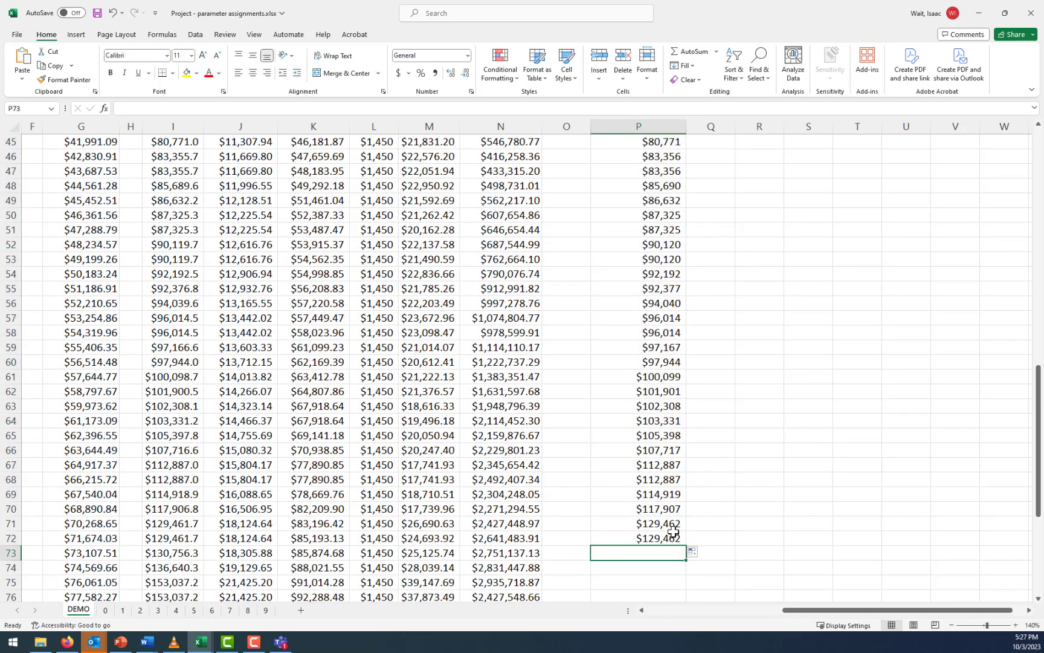
type("=")
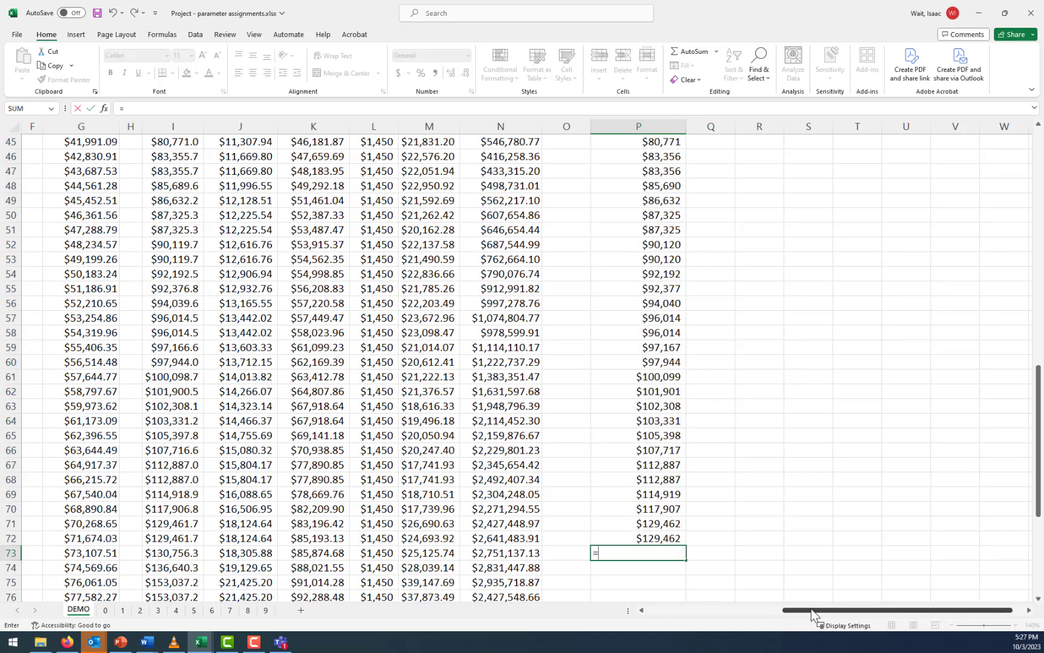
left_click(83, 555)
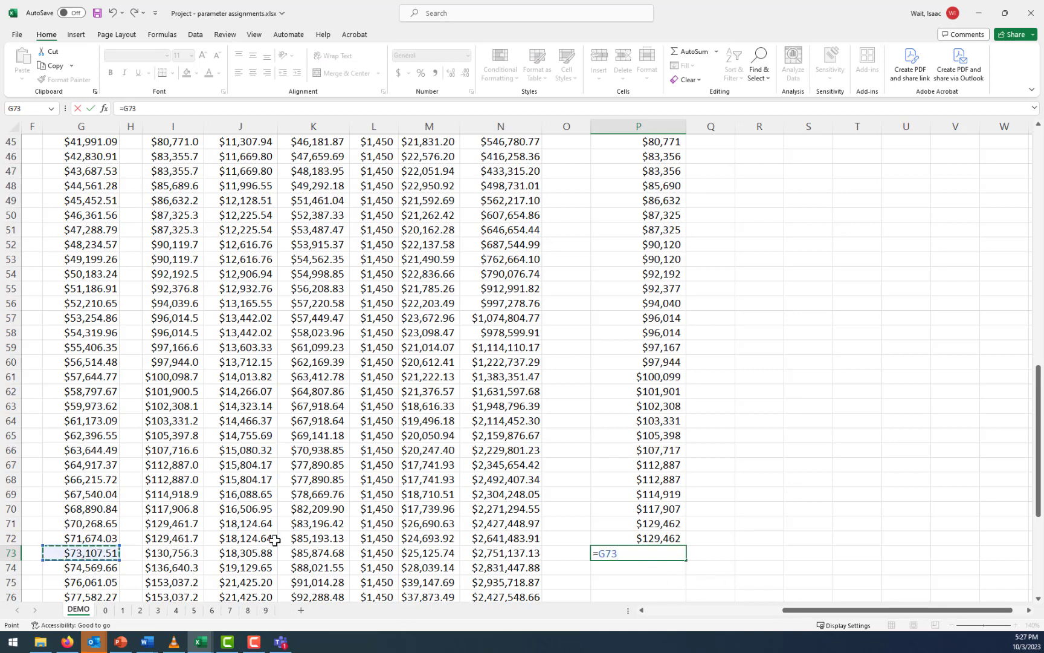
key("Return")
Fill the retirement income link from P73 down to P90 and check the work income formulas above it
scroll(115, 450, "up", 8)
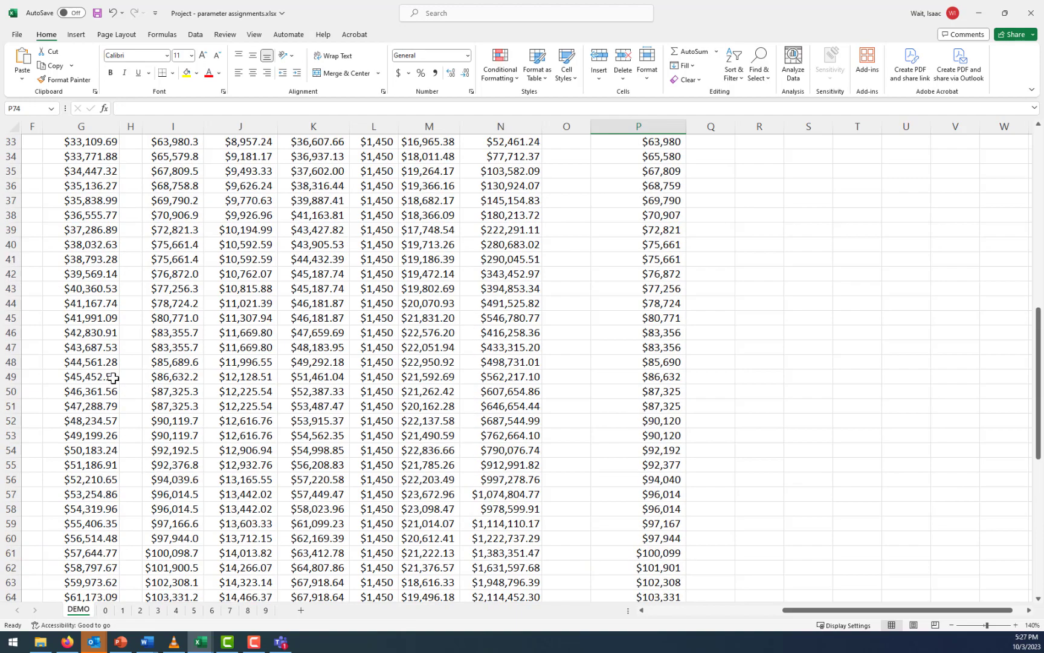
scroll(91, 320, "down", 11)
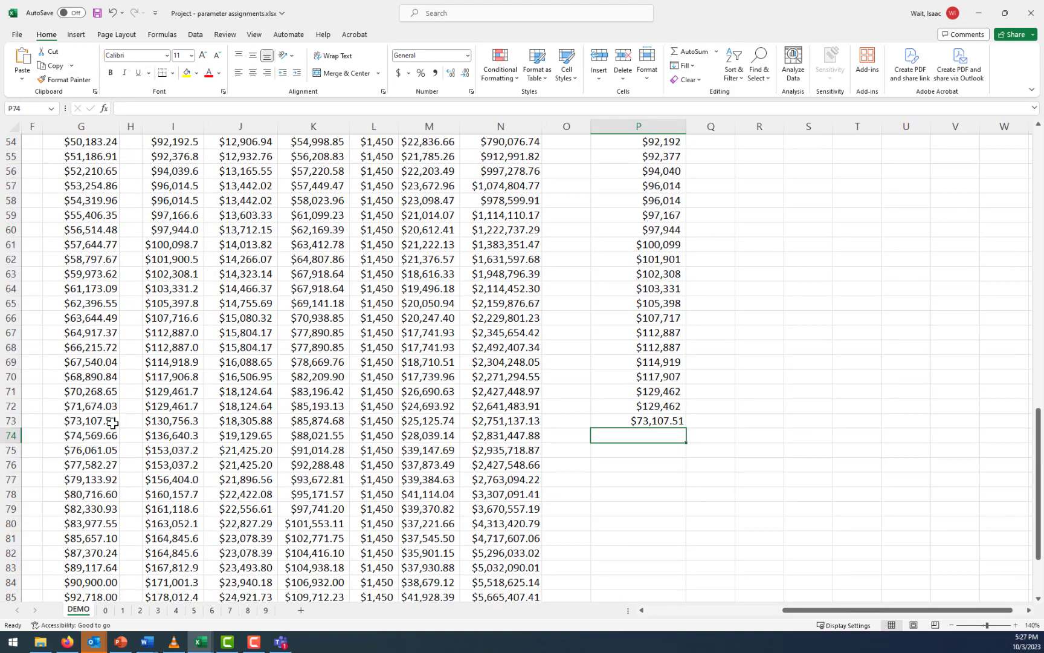
left_click(105, 418)
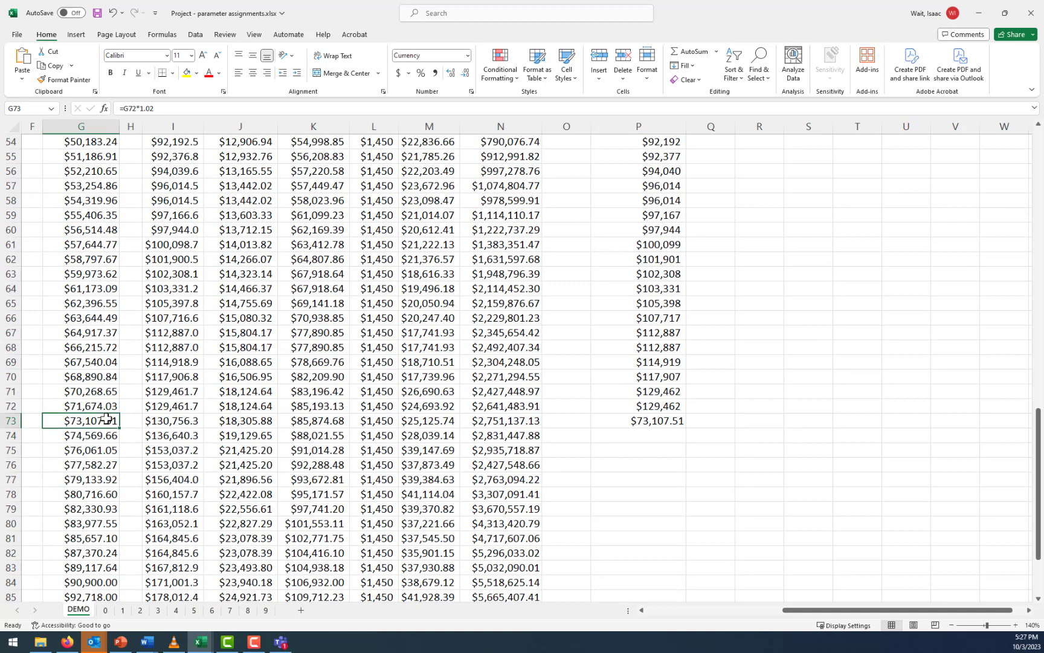
left_click(671, 423)
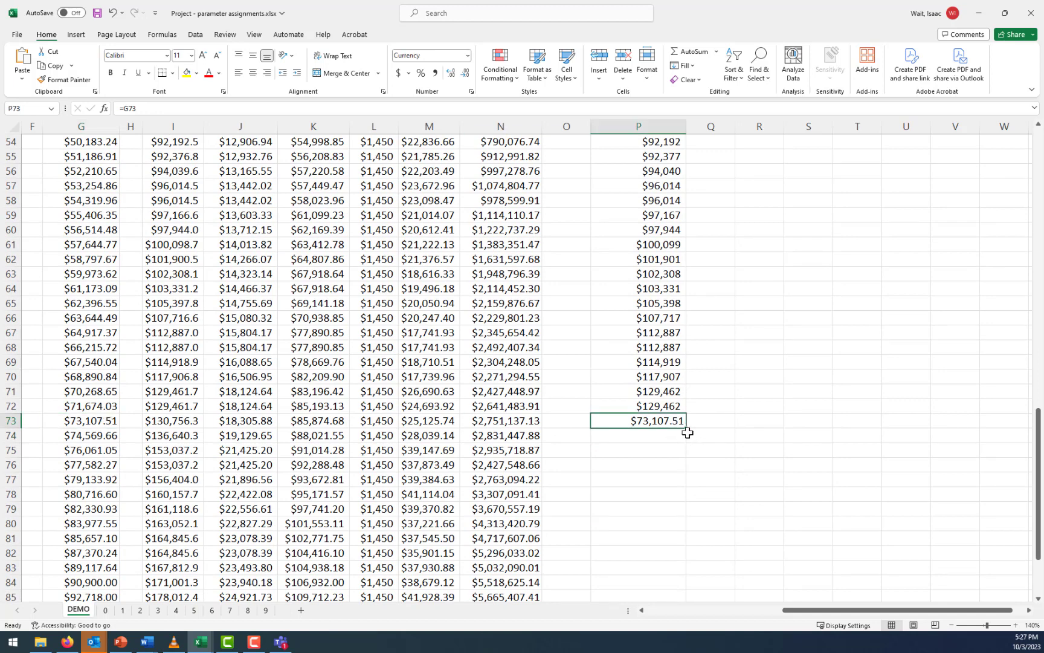
left_click_drag(687, 430, 686, 541)
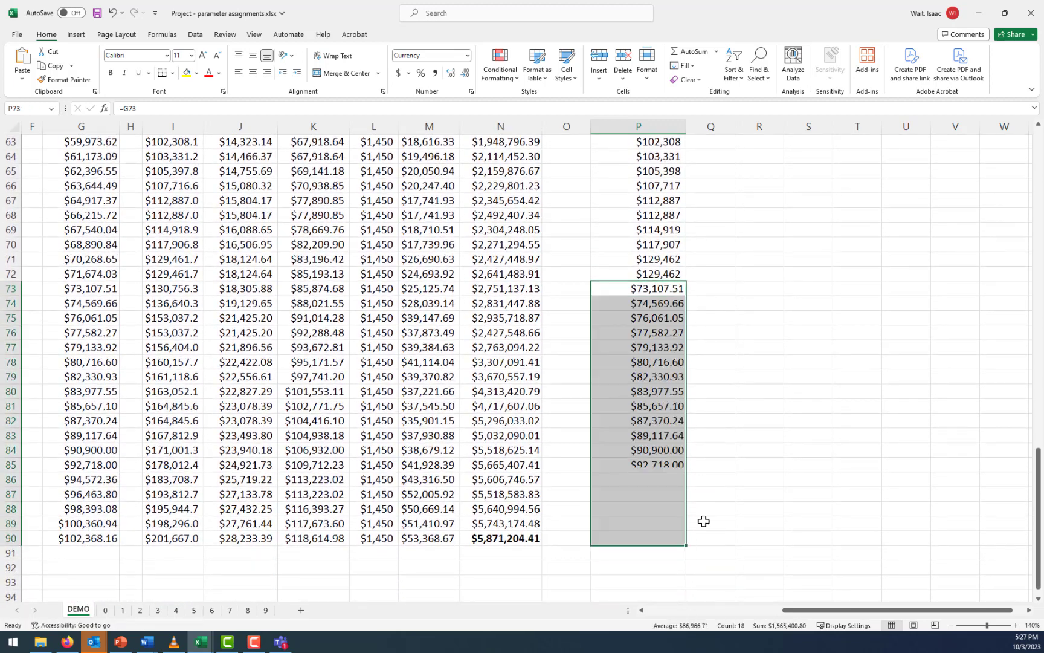
left_click(663, 236)
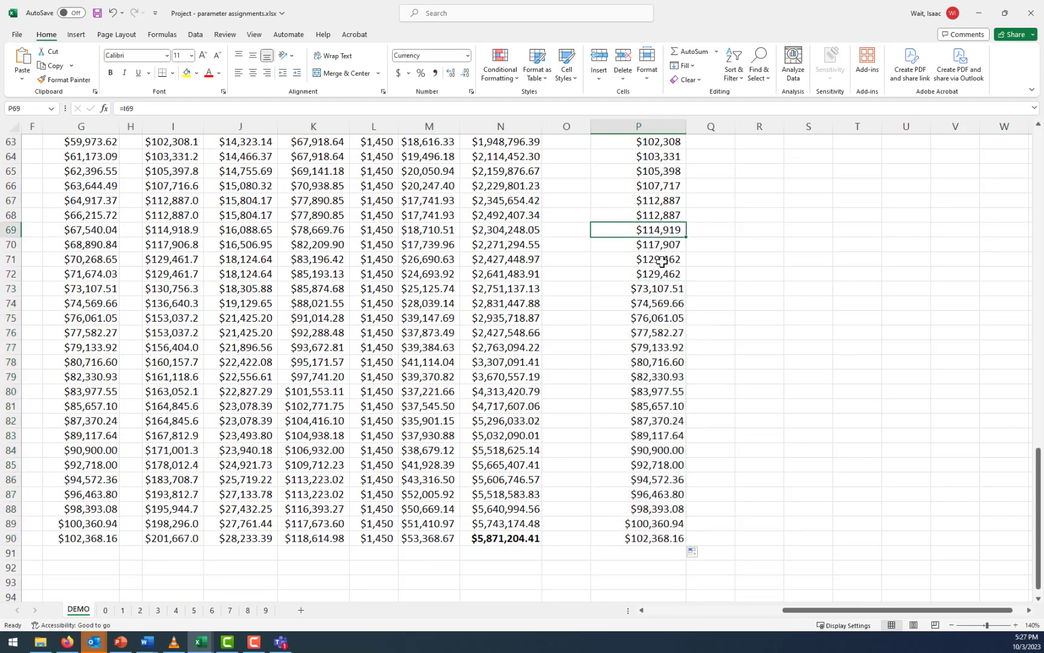
left_click(663, 260)
left_click(661, 275)
Enter the column heading "Income Taxes" in Q29, beside the Part 2 income heading
scroll(753, 345, "up", 13)
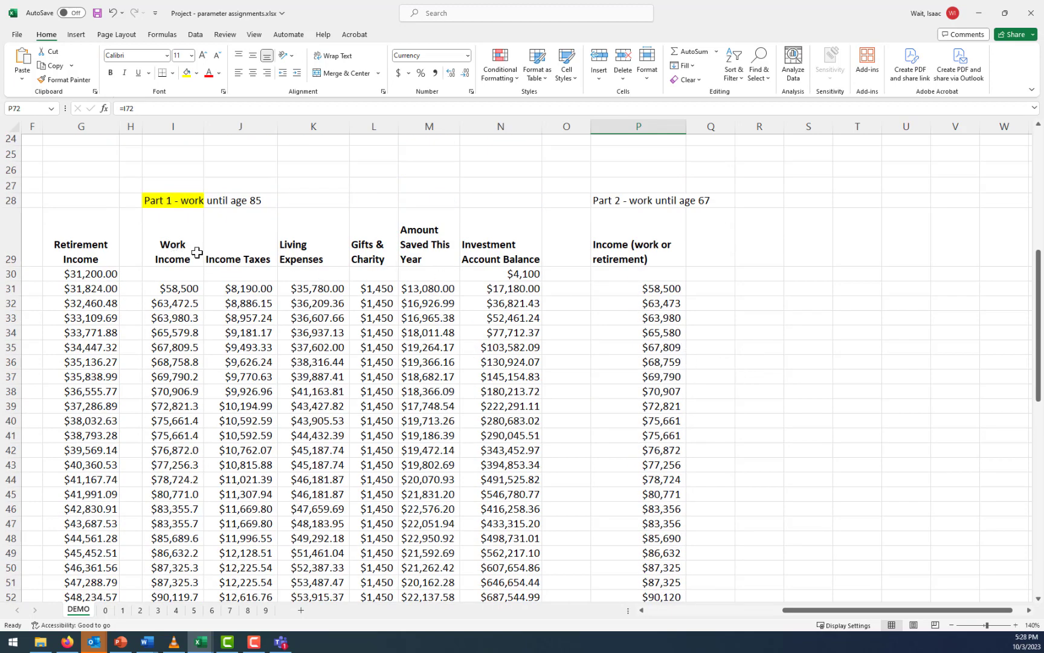
left_click(713, 251)
type("In")
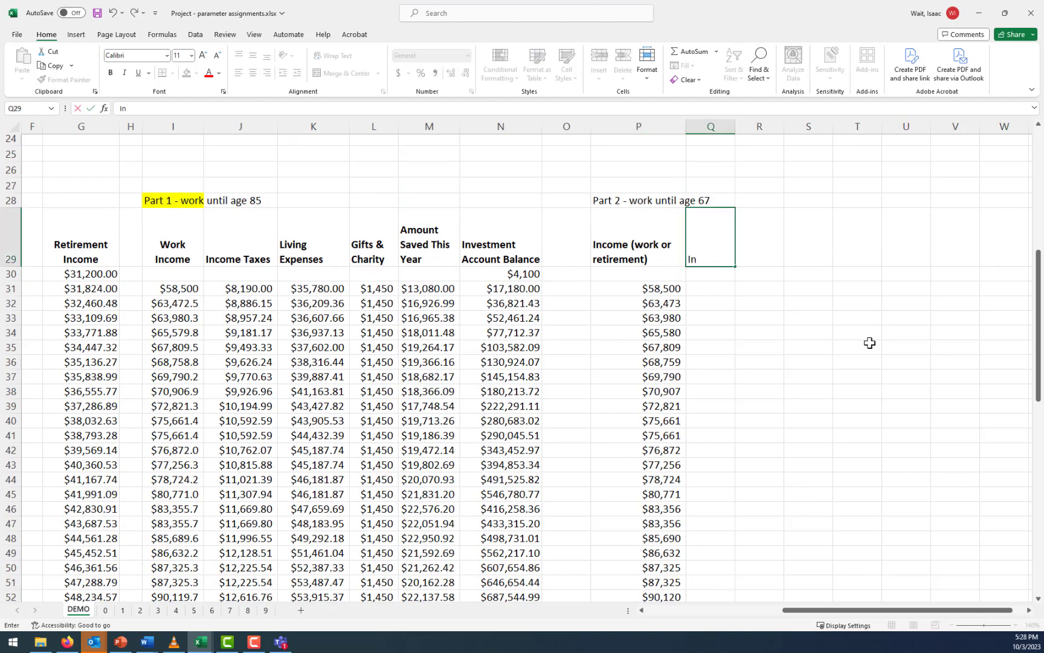
type("come Taxes")
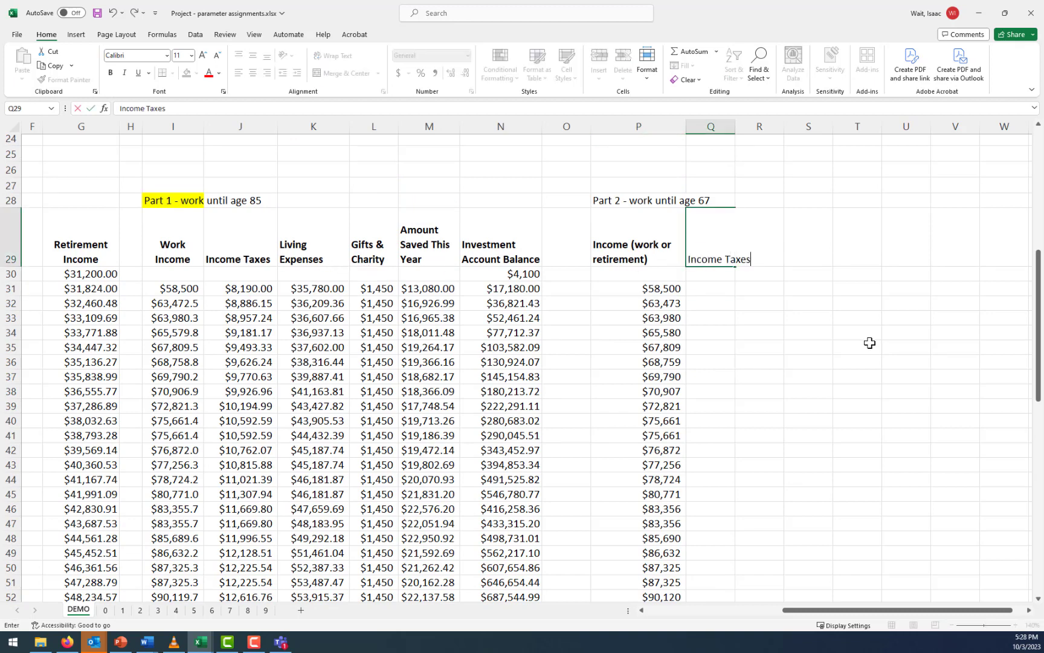
key("Return")
key("Down")
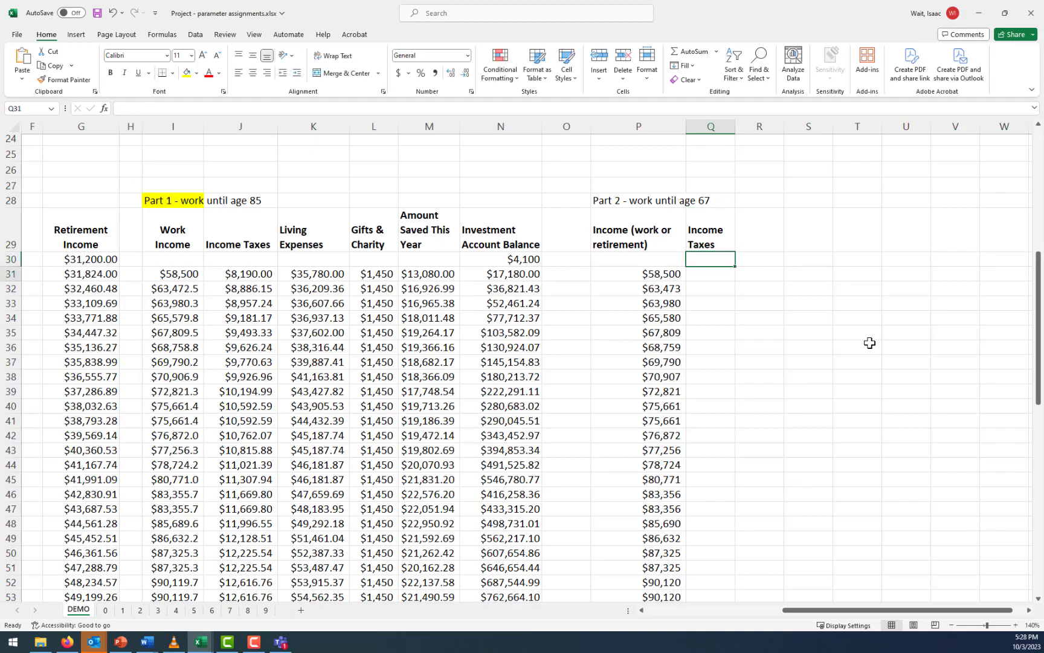
Calculate the Part 2 year 1 income tax in Q31 as 14% of income with =.14*P31
type("=")
key("Escape")
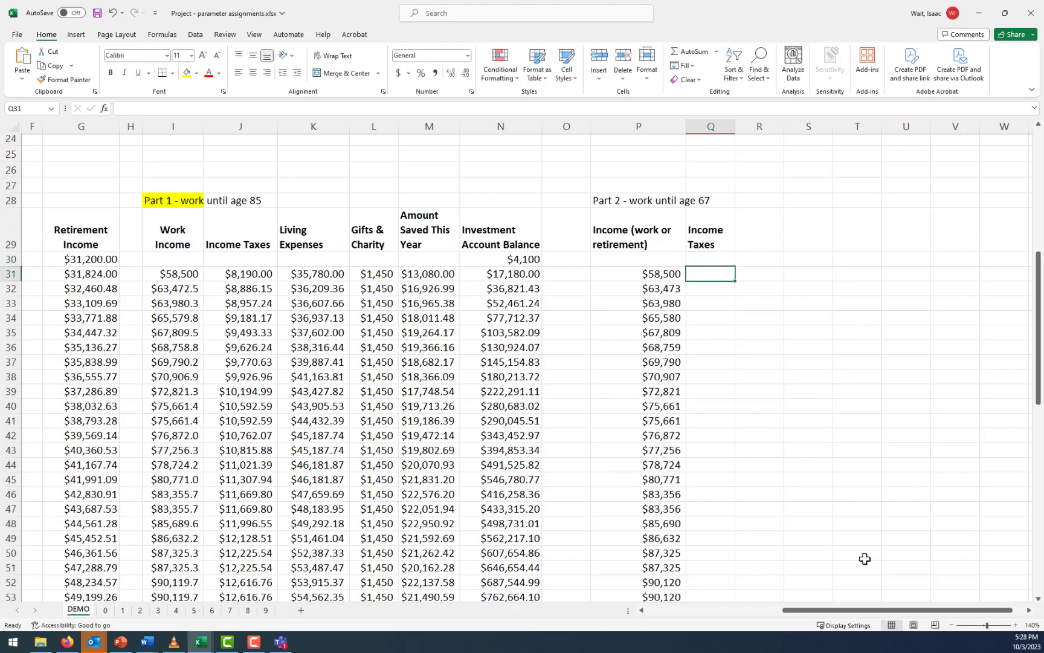
left_click_drag(855, 609, 689, 597)
scroll(485, 375, "up", 7)
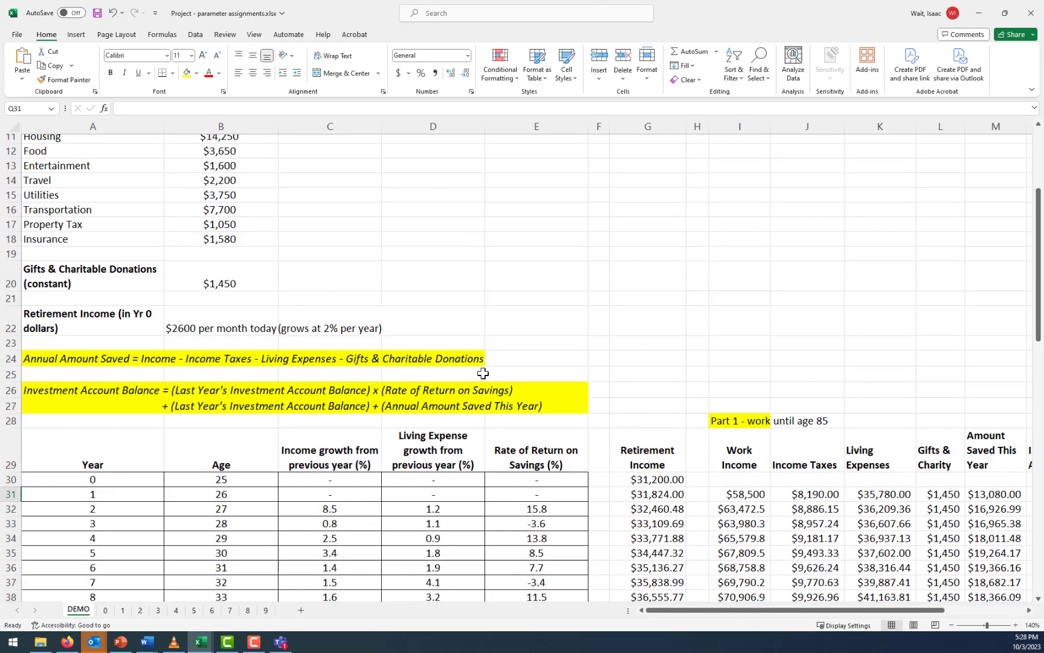
scroll(485, 376, "down", 5)
left_click_drag(832, 609, 1006, 619)
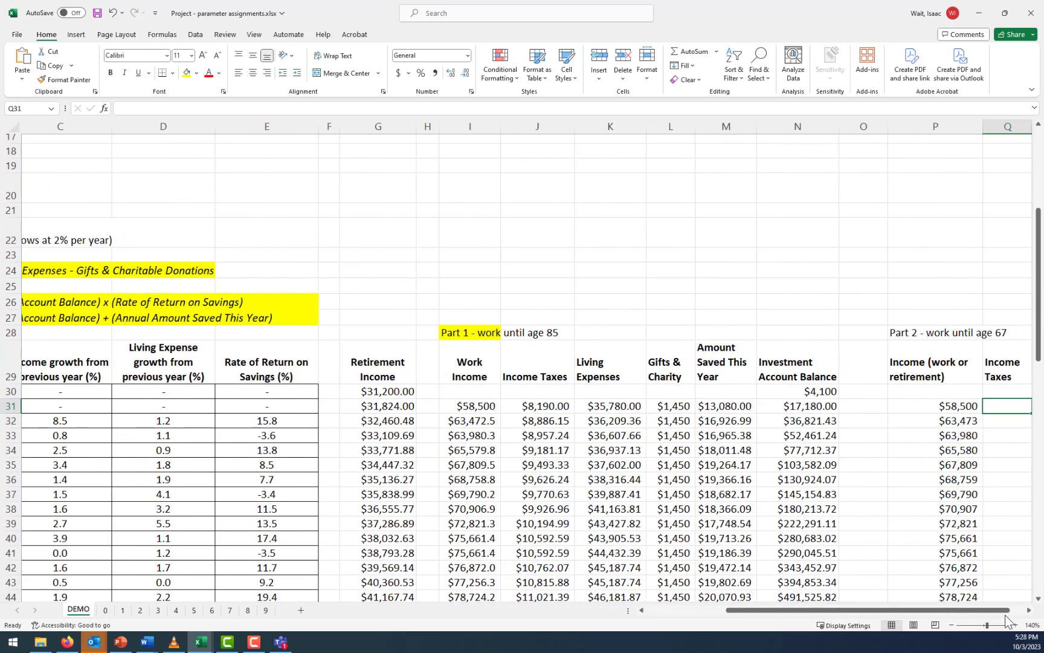
left_click(1029, 610)
left_click(1029, 609)
left_click(1029, 609)
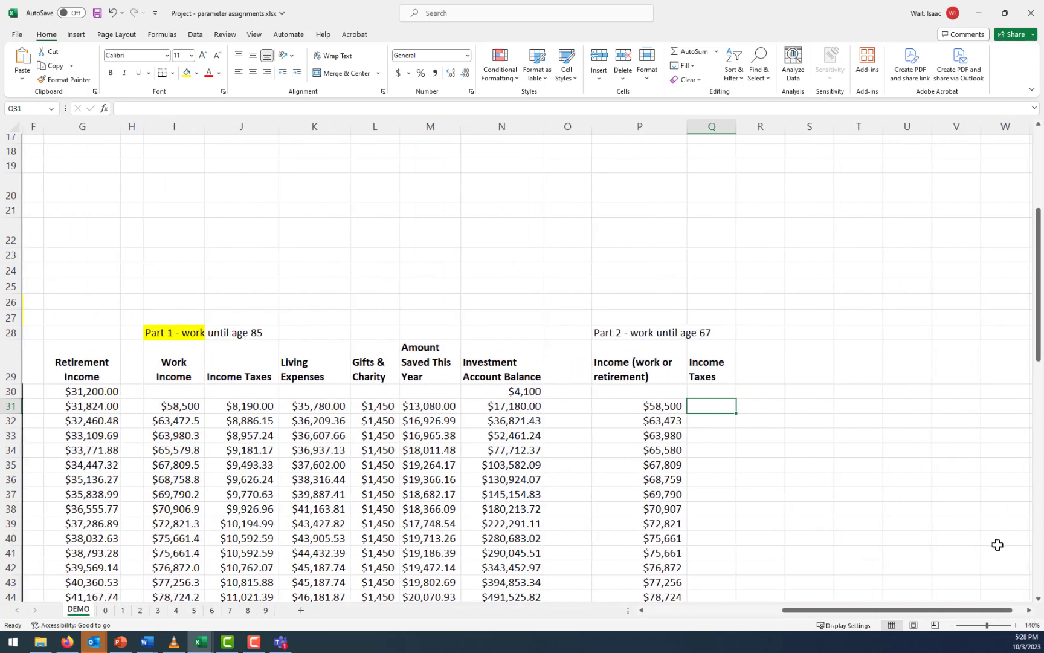
type("=.1")
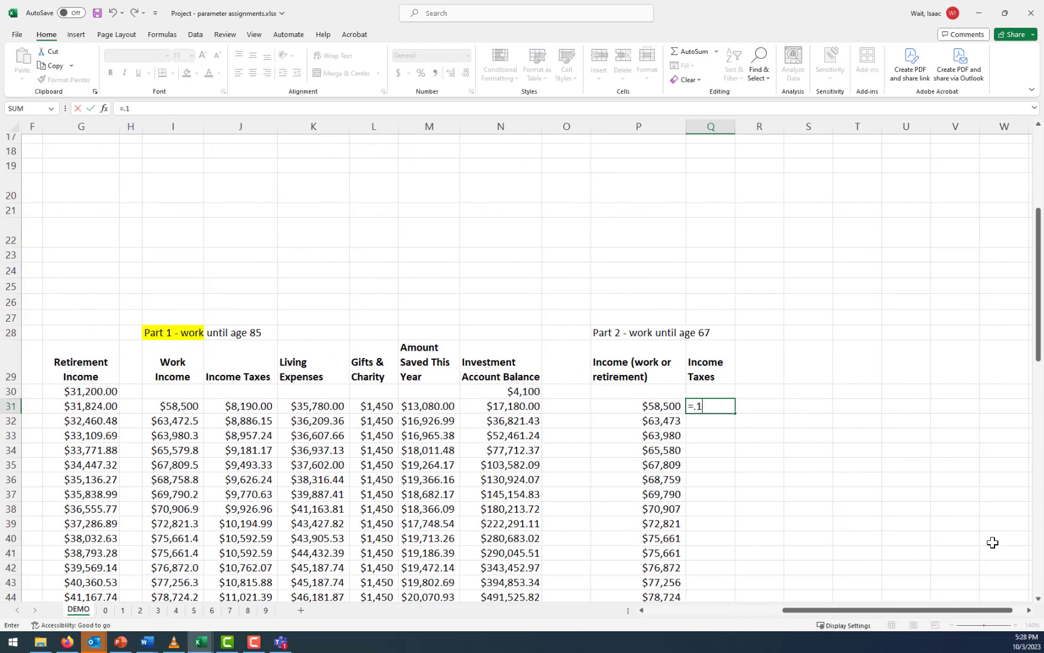
type("4*")
left_click(665, 406)
key("Return")
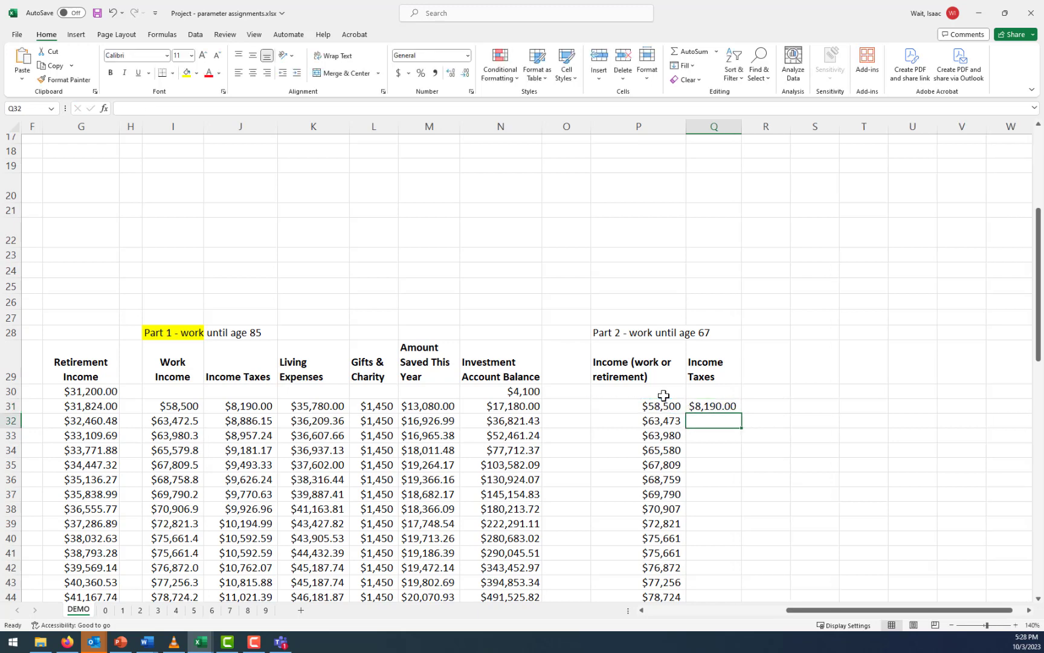
Fill the income tax formula from Q31 down to row 90, widen column Q to fit, and check the income formulas in P72 and P73
left_click(735, 407)
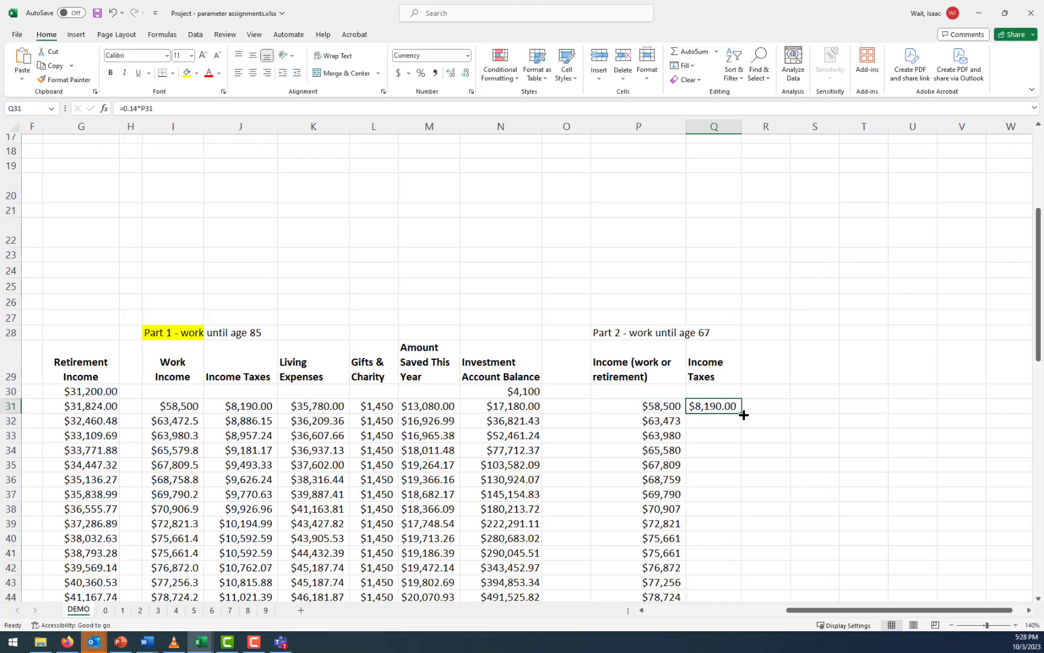
double_click(743, 414)
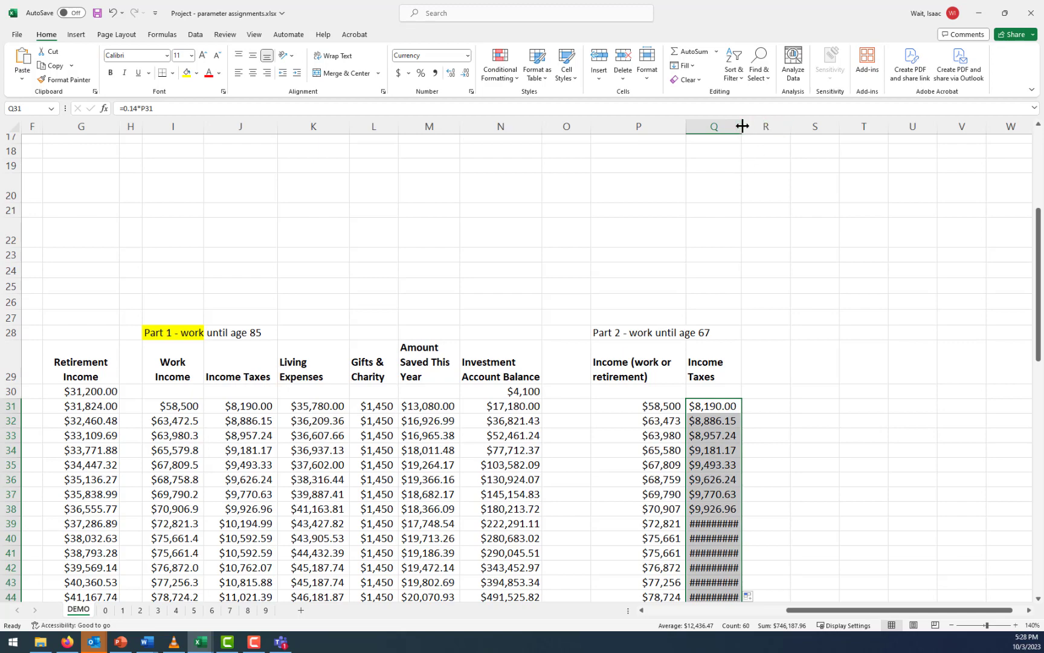
left_click_drag(742, 126, 751, 127)
scroll(804, 369, "down", 7)
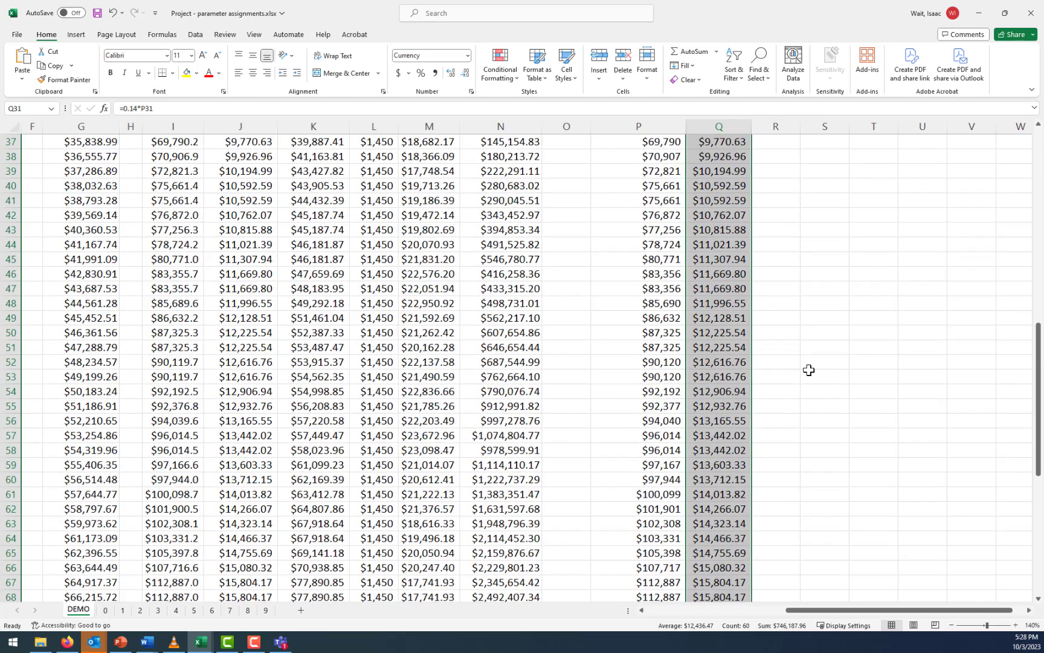
scroll(808, 370, "down", 5)
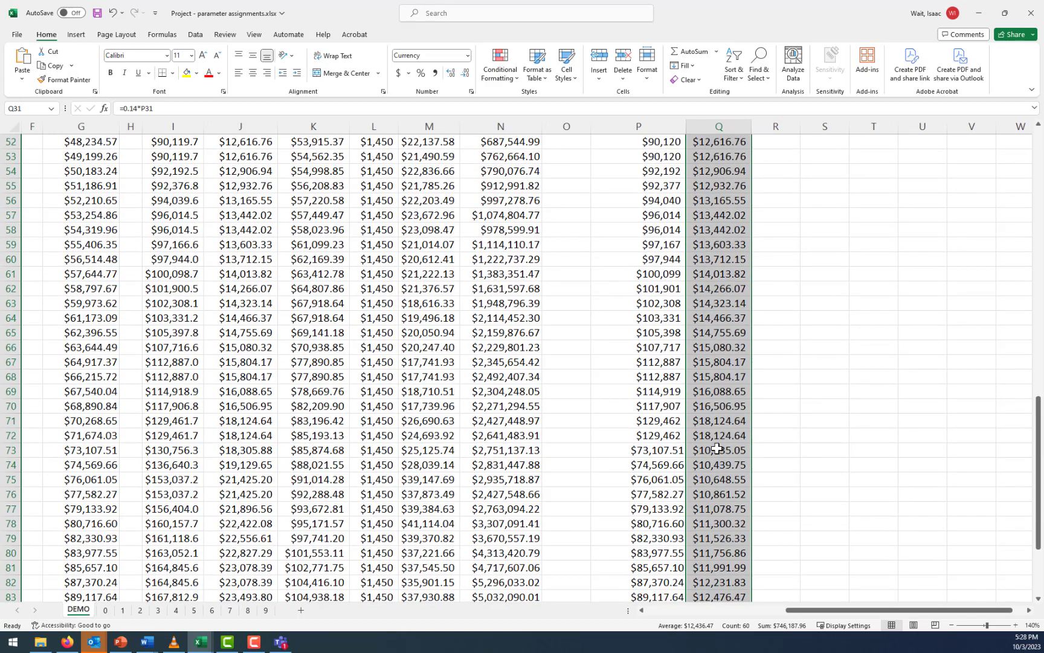
left_click(663, 440)
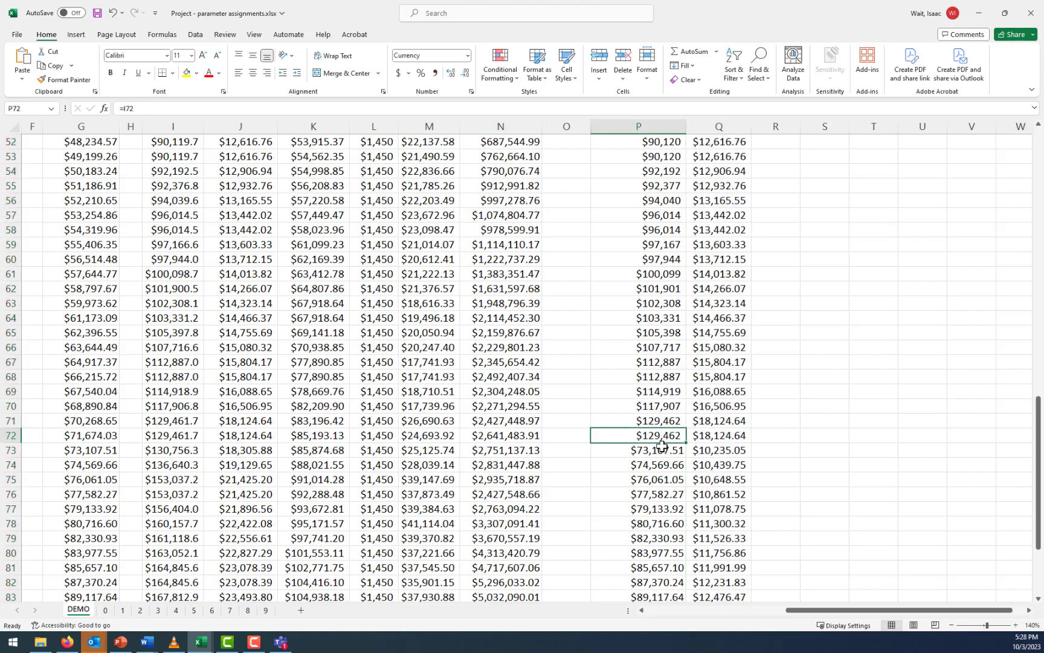
left_click(667, 447)
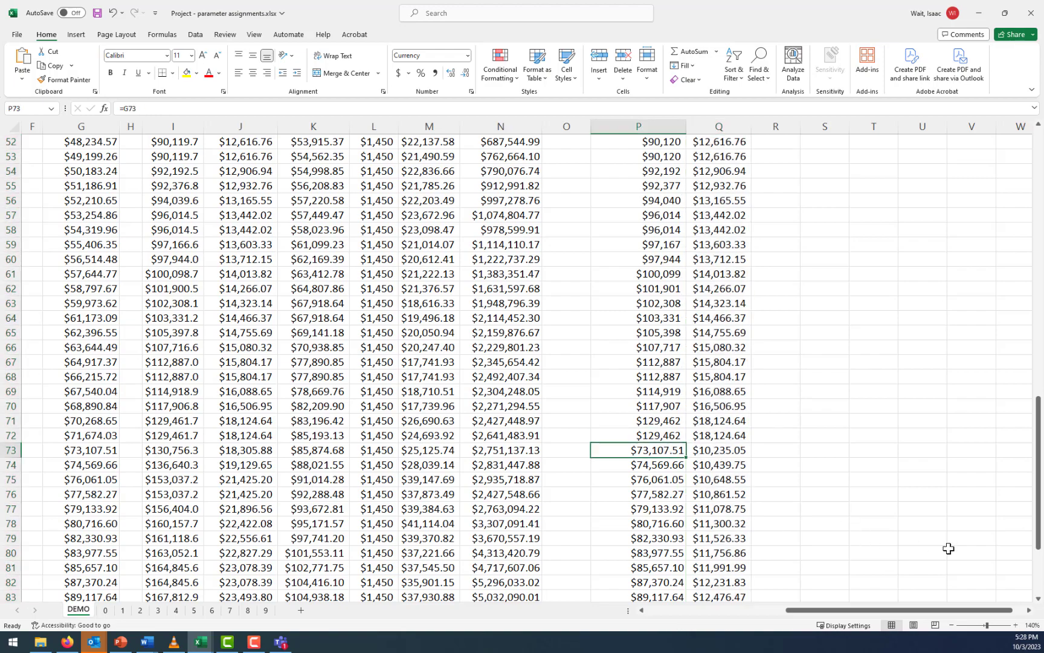
Review the remaining Part 1 column headings from Living Expenses to Investment Account Balance, which Part 2 still needs
left_click_drag(1039, 520, 1039, 359)
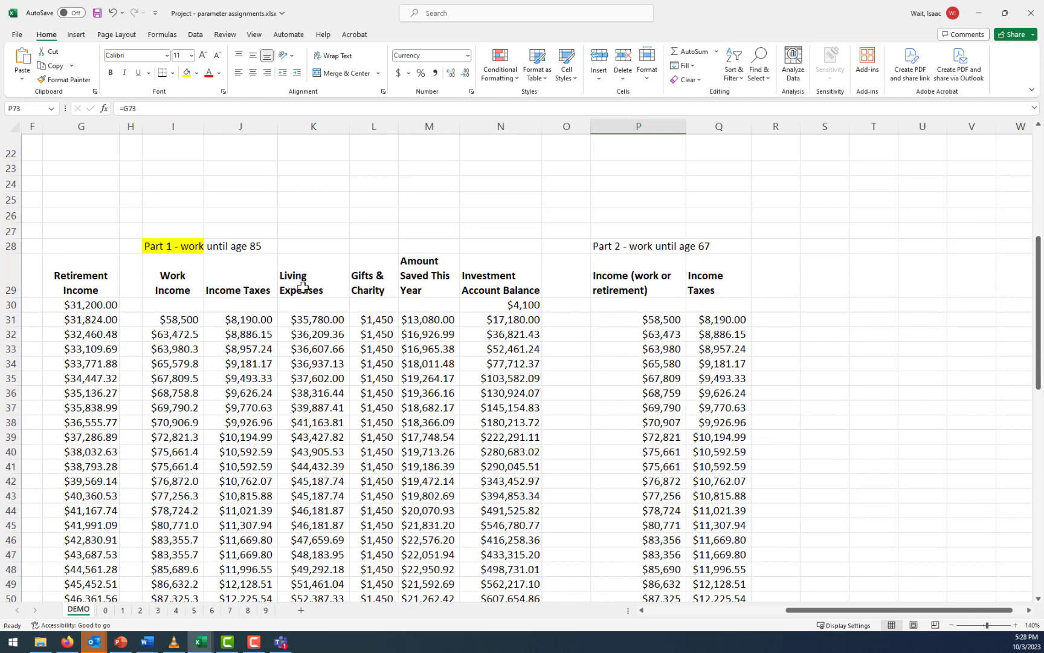
left_click(303, 287)
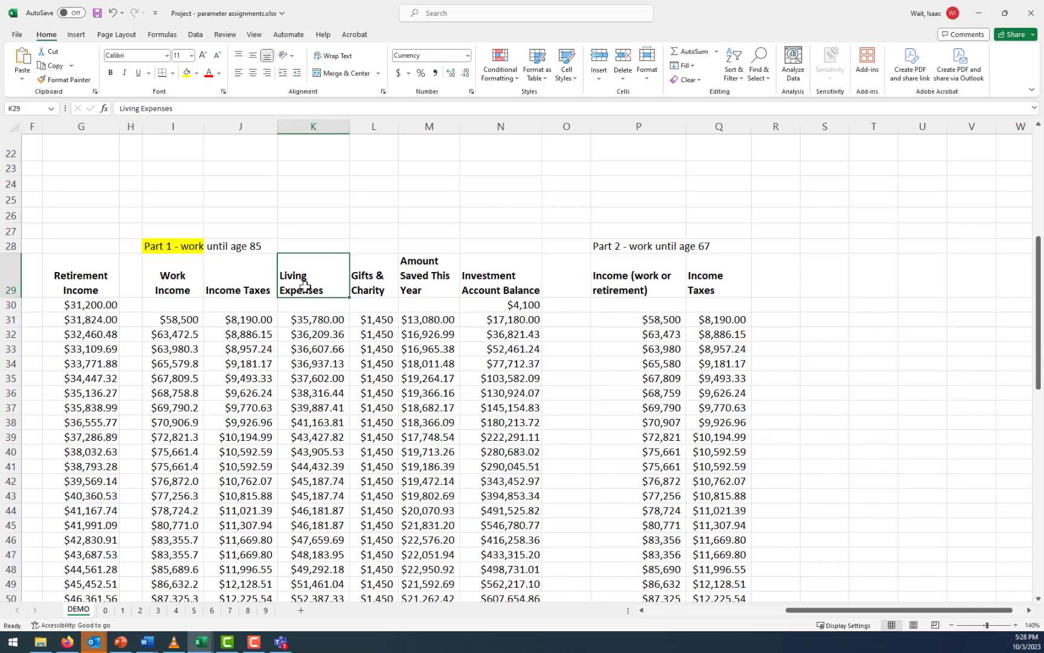
left_click(370, 278)
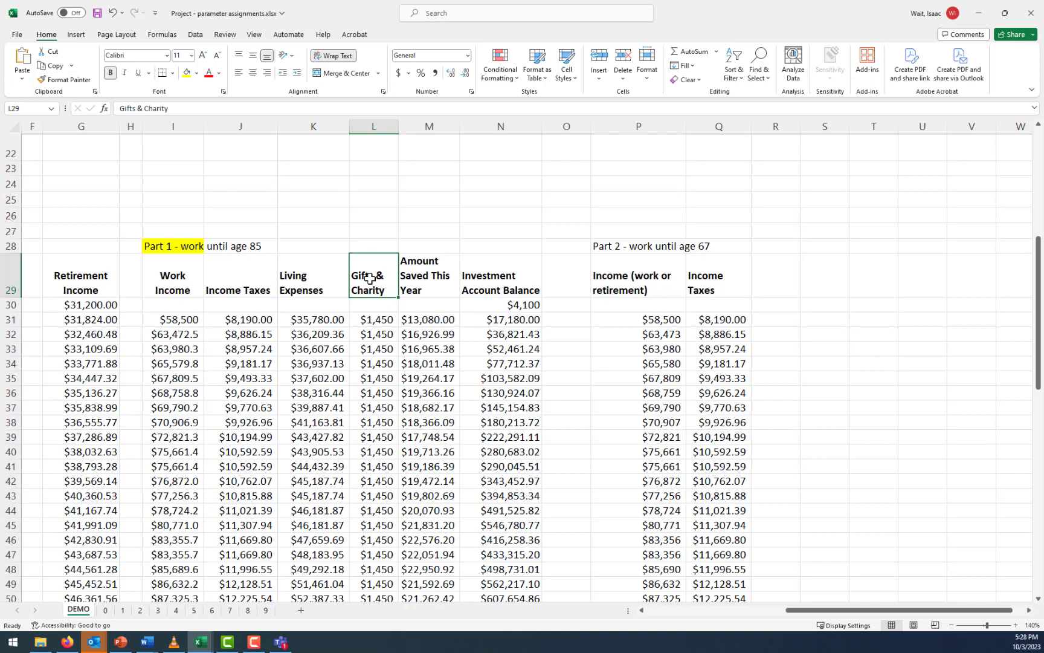
left_click(427, 279)
left_click(464, 281)
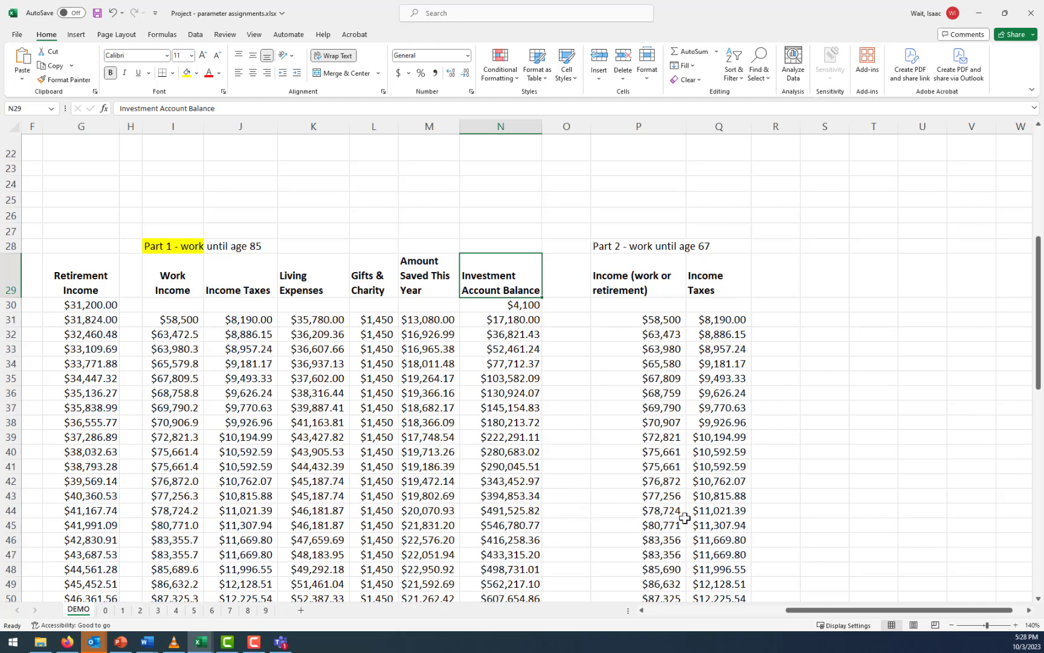
left_click(626, 246)
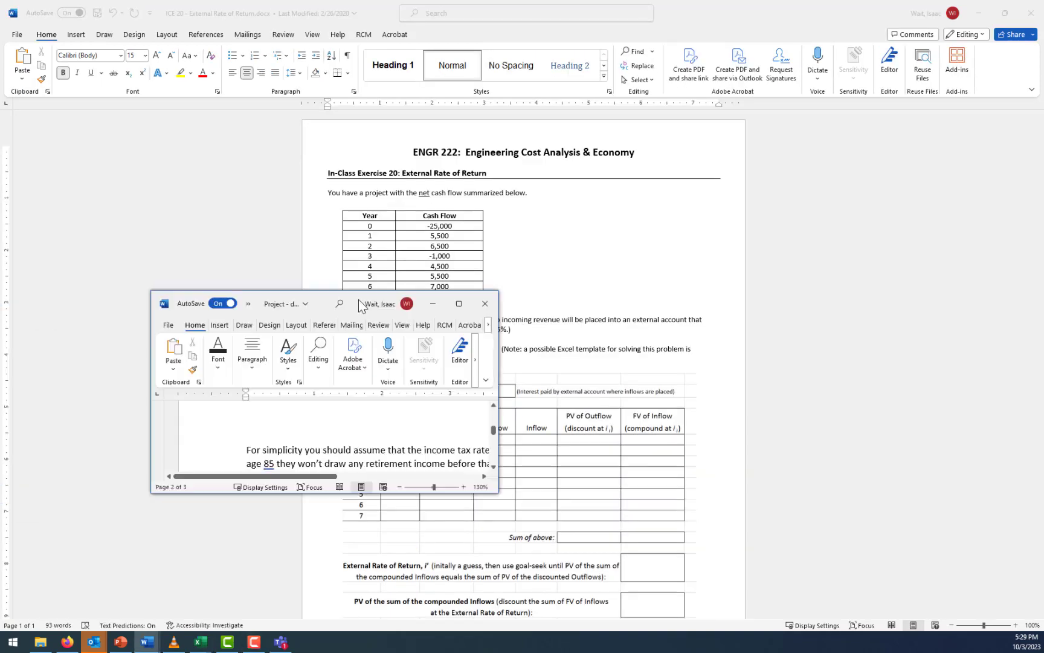
Switch to the project document in Word, read question 3 about stopping work and Die With Zero at age 85, and return to the Excel workbook
left_click_drag(358, 299, 446, 207)
left_click(575, 197)
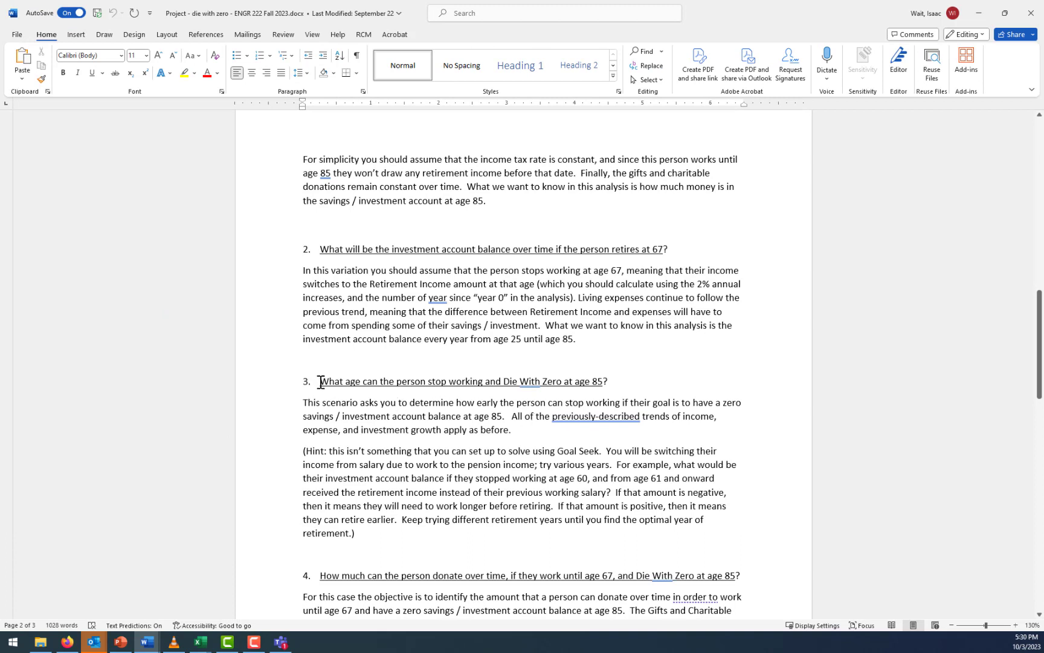
left_click_drag(321, 381, 603, 382)
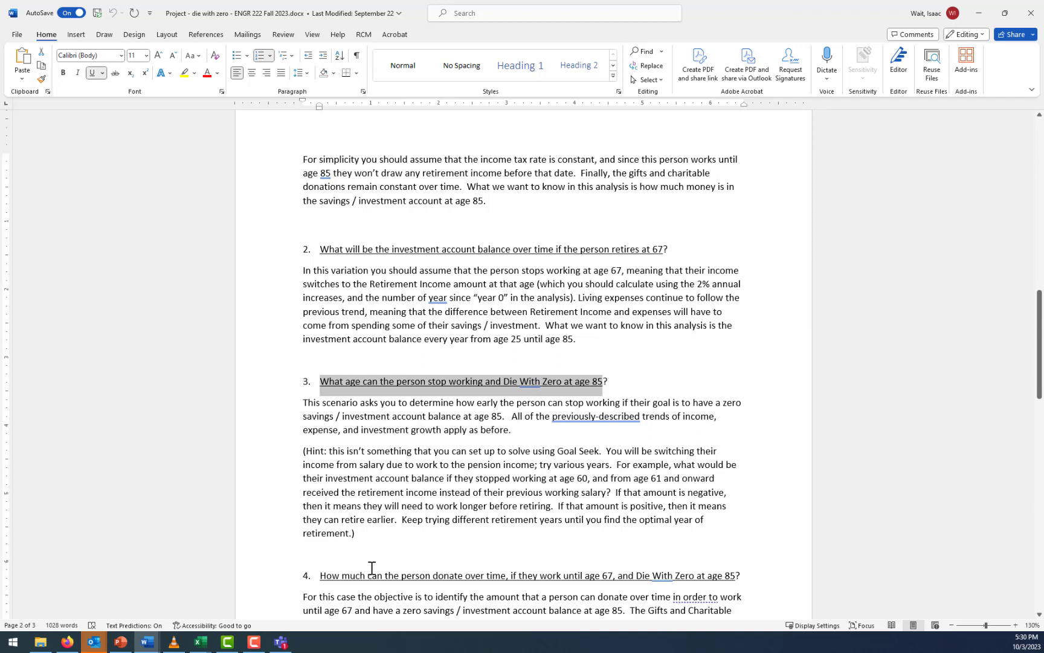
left_click(202, 642)
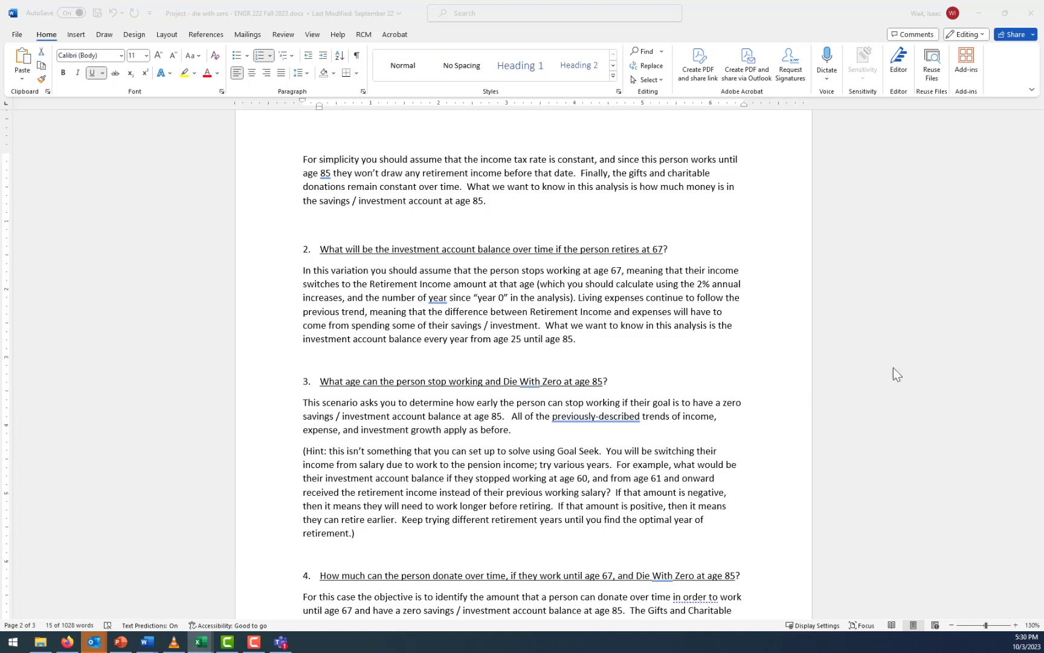
left_click(200, 642)
left_click(151, 601)
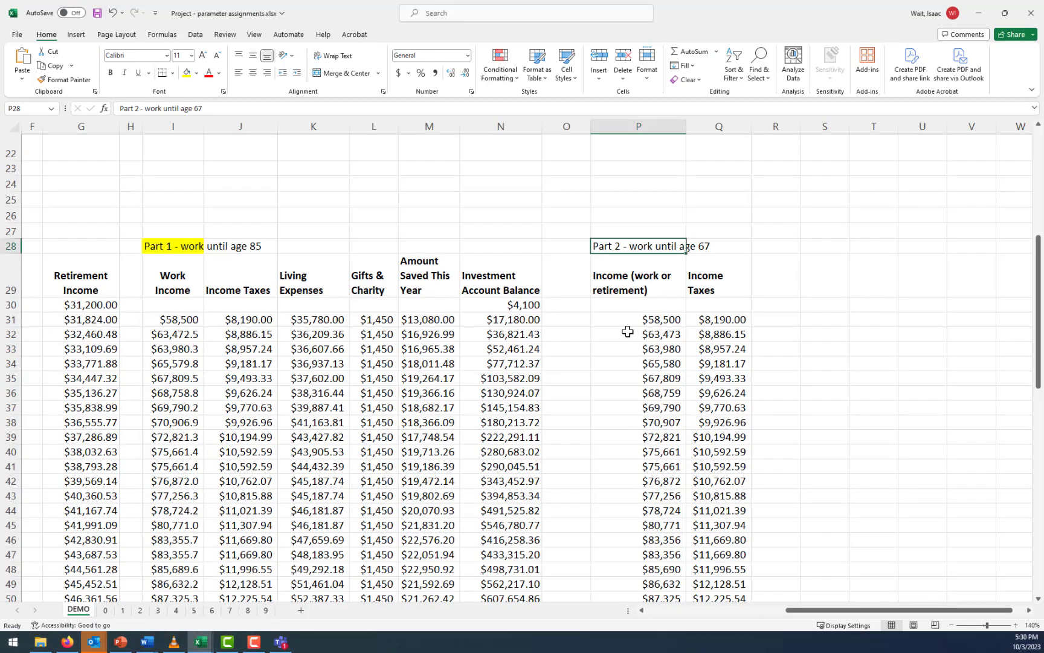
left_click(665, 215)
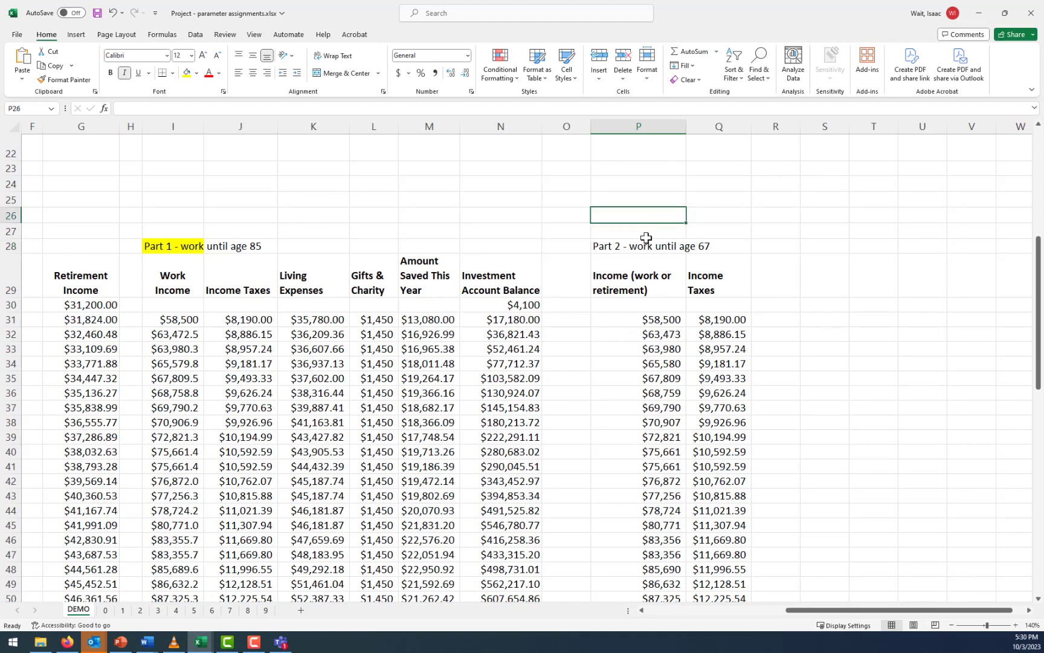
left_click(632, 243)
left_click(637, 230)
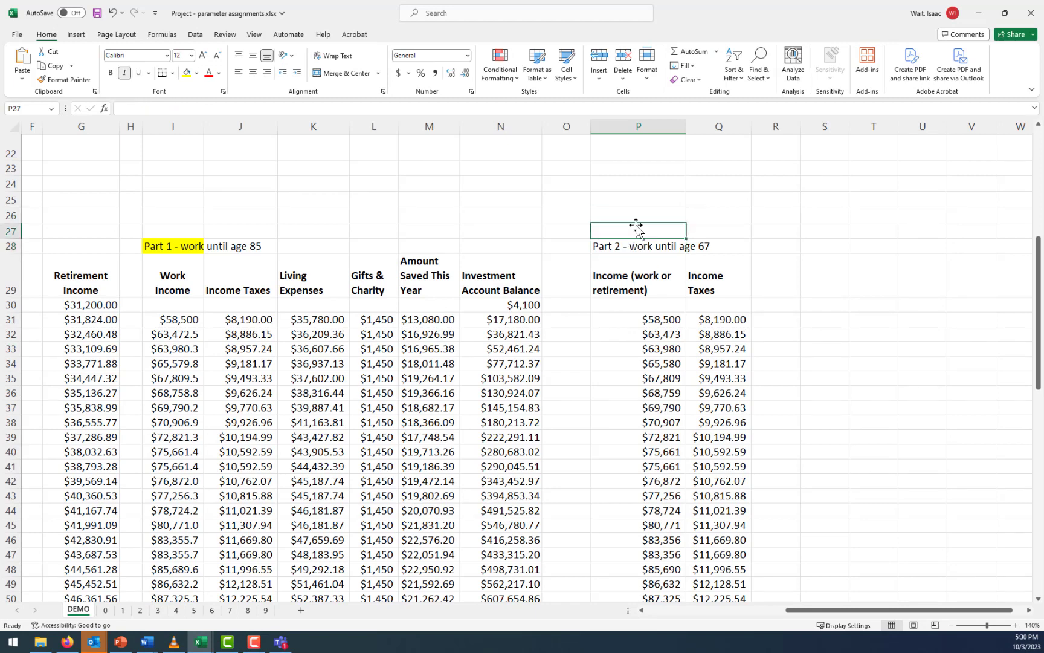
type("Transition")
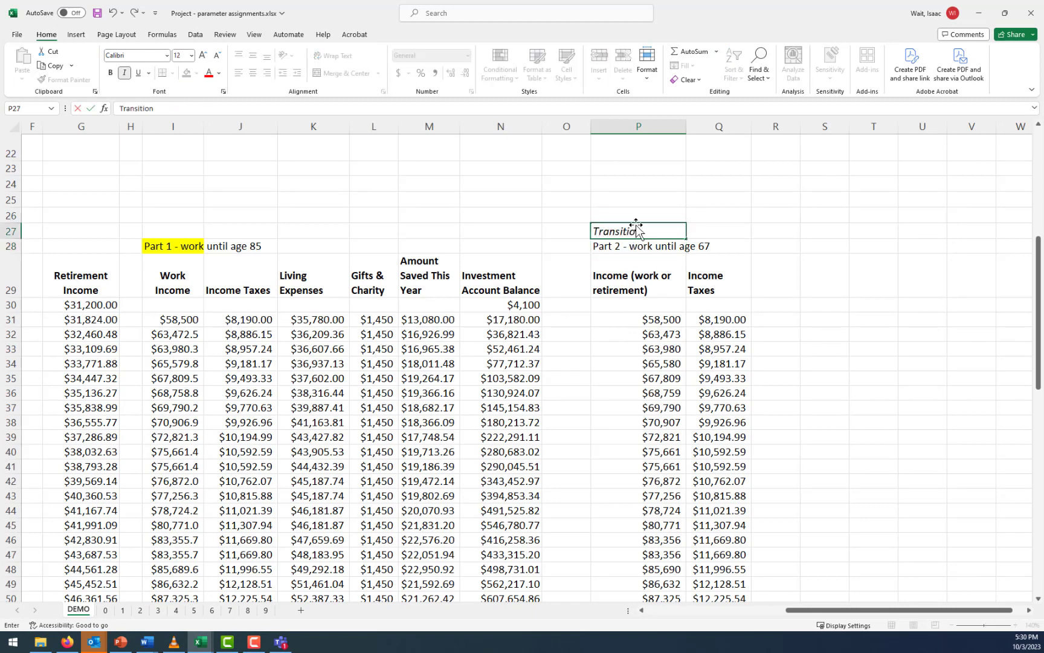
type(" from work income to")
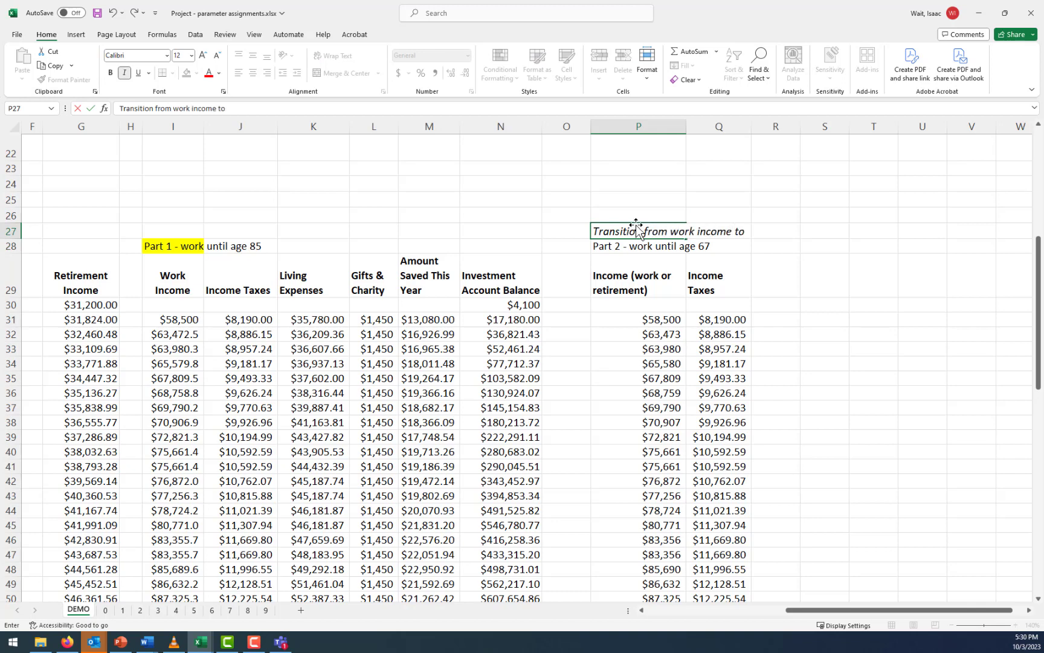
type(" retirement income at age 67, and see what is the inv")
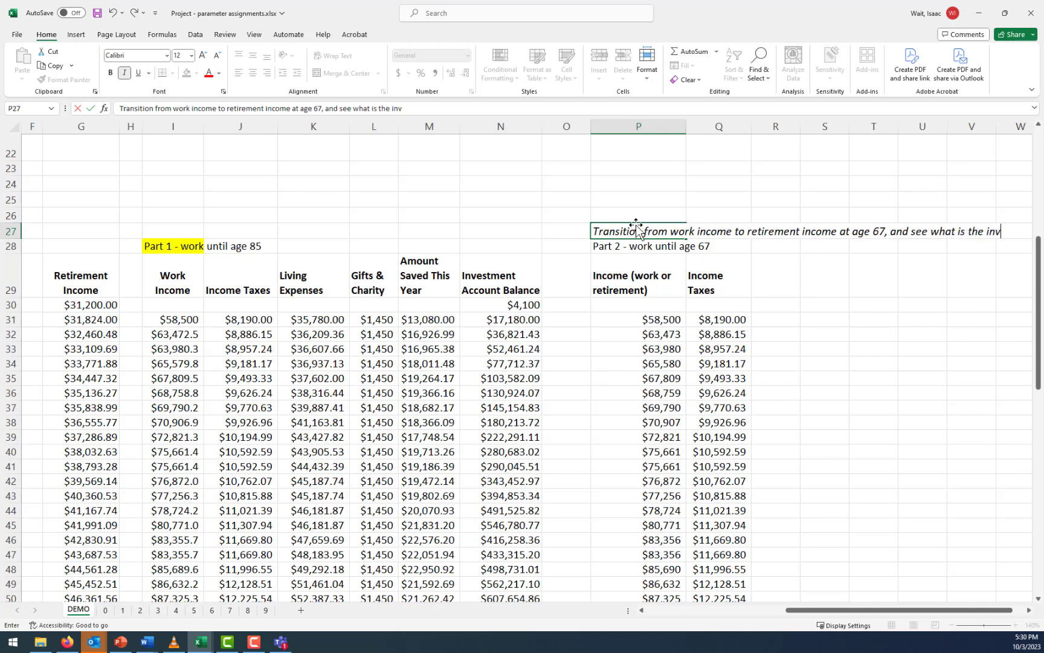
type("estment acco")
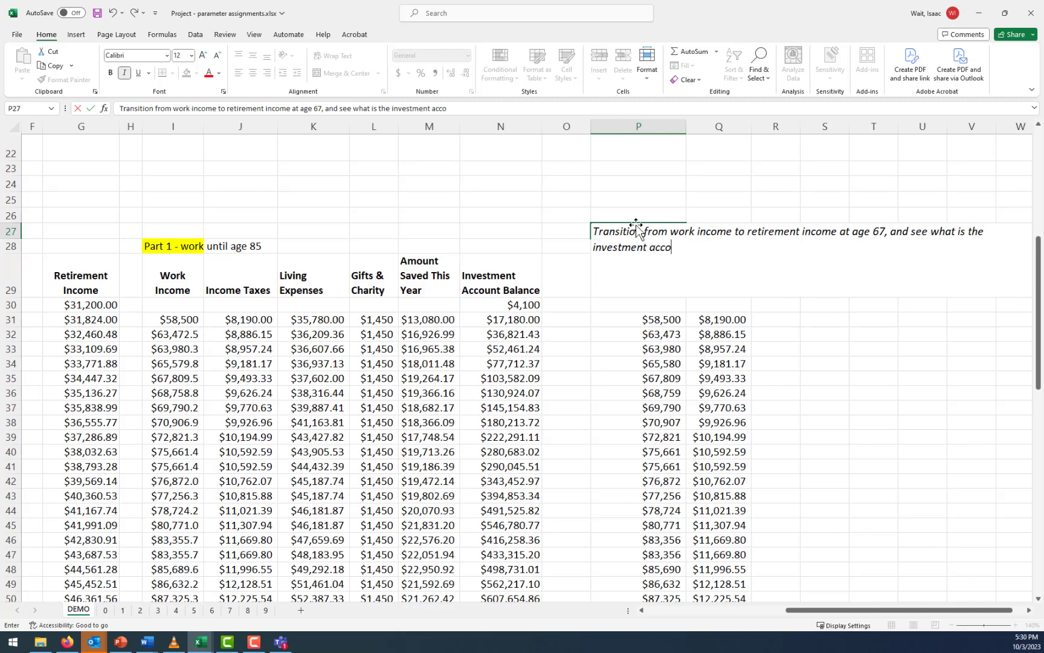
type("unt balance over ti")
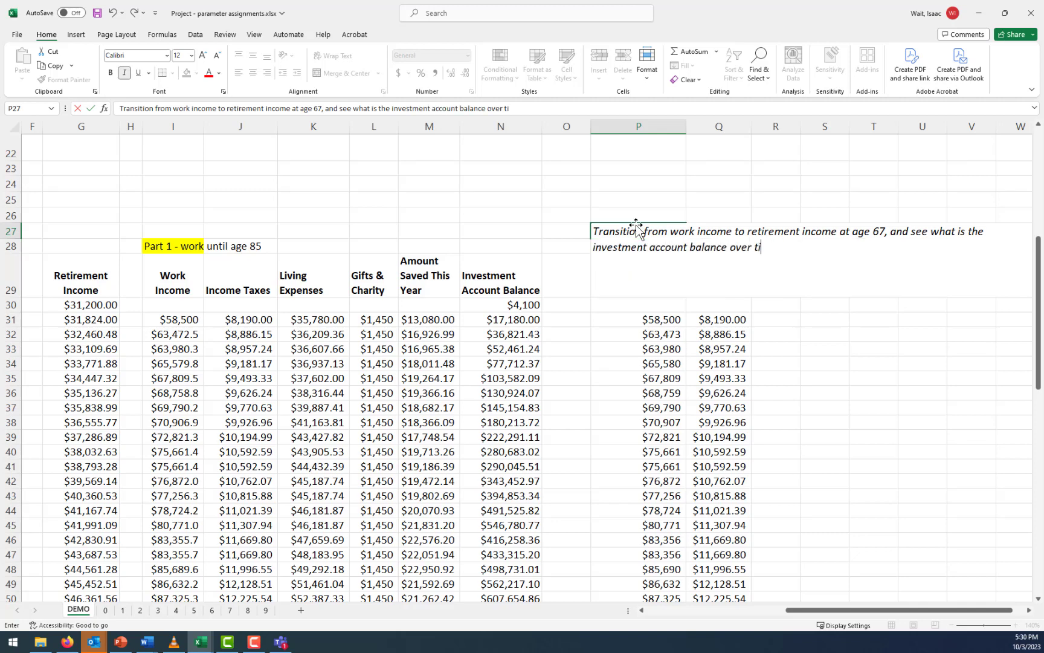
key("Return")
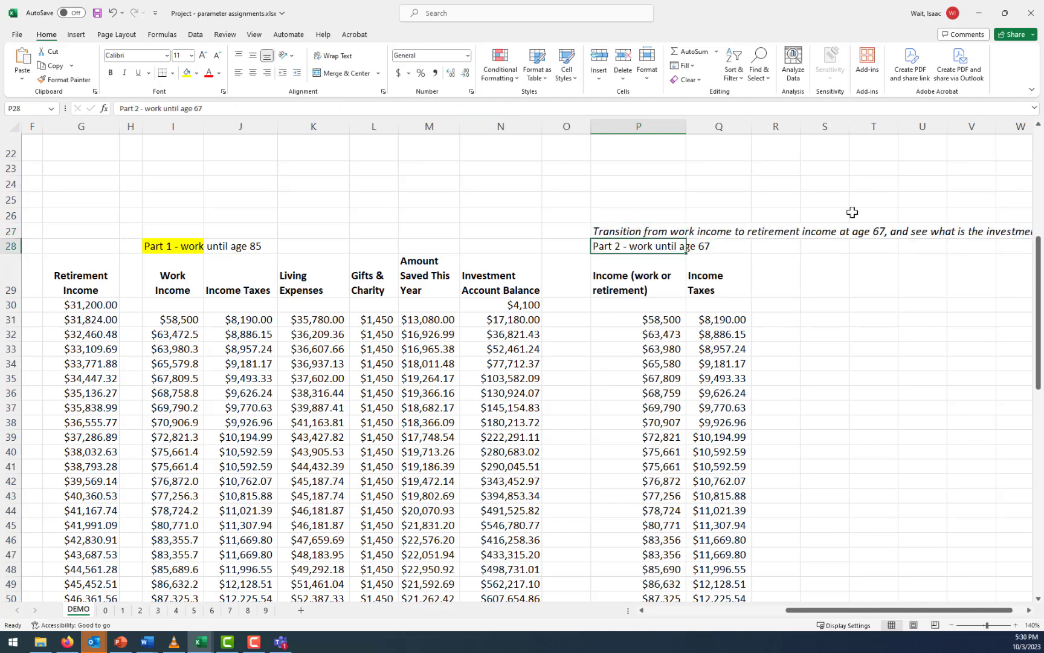
key("Up")
key("Delete")
left_click(794, 224)
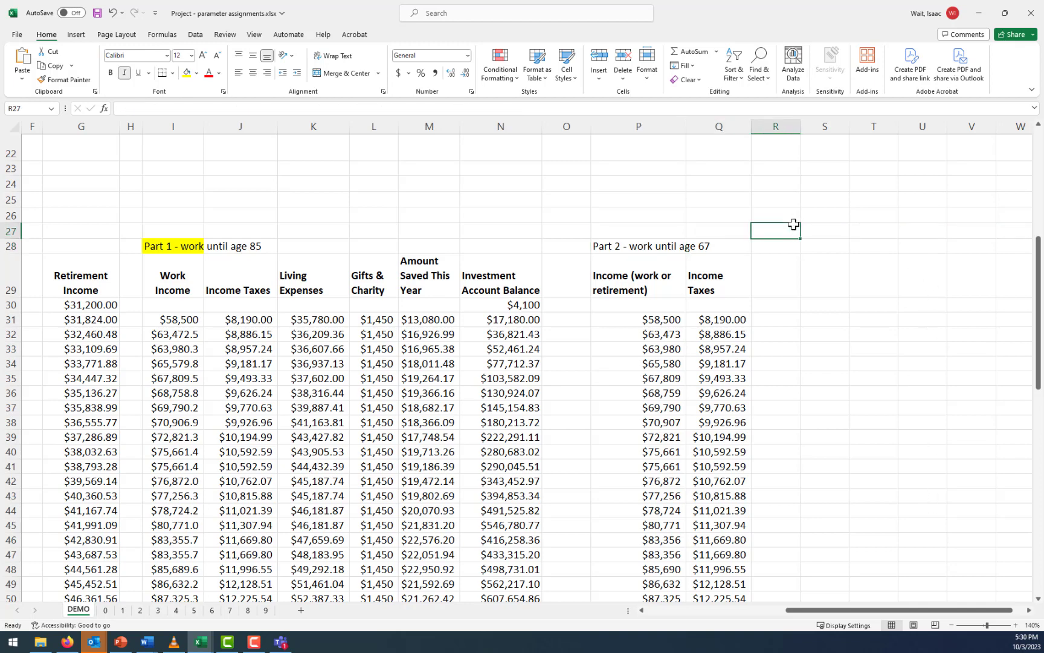
Extend the retirement income link in column P upward from P73 through P72 to P71
scroll(650, 350, "down", 5)
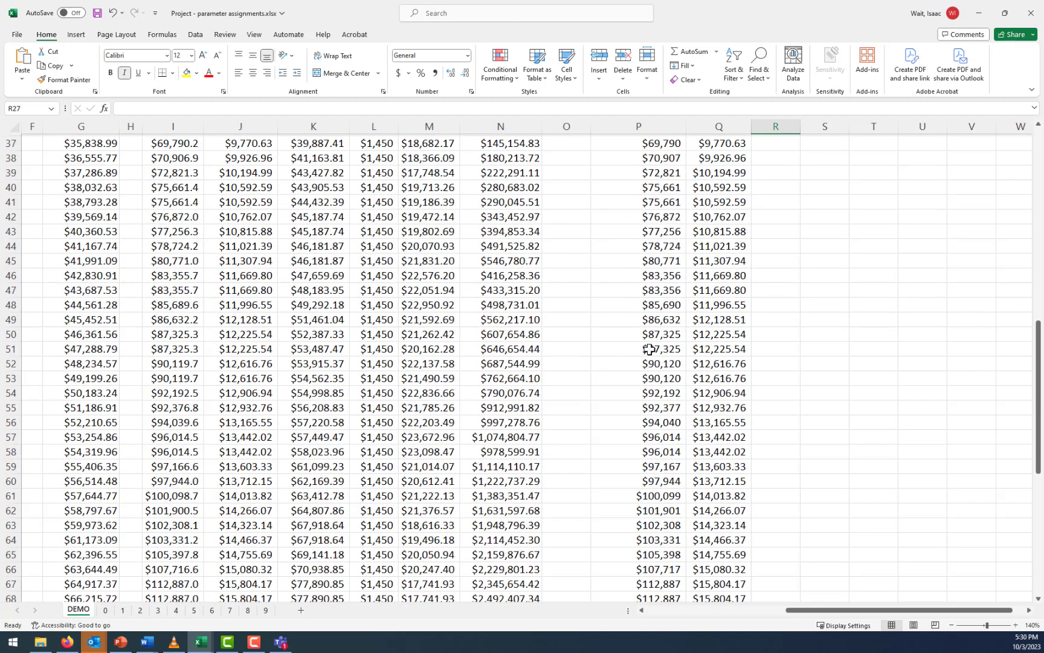
scroll(653, 356, "down", 4)
left_click(655, 495)
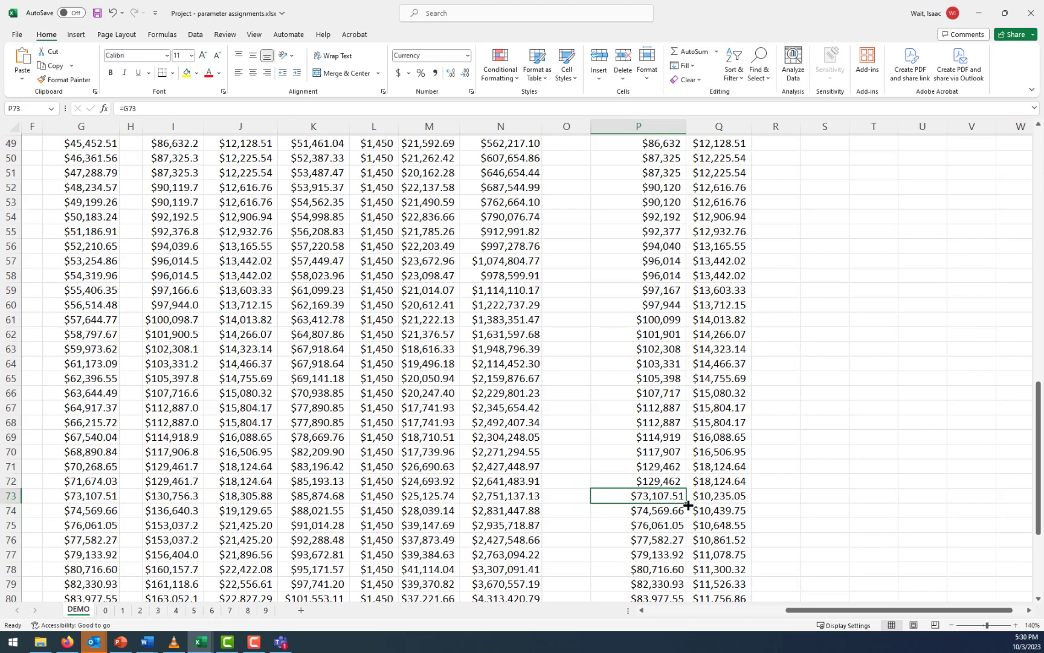
left_click_drag(687, 504, 690, 482)
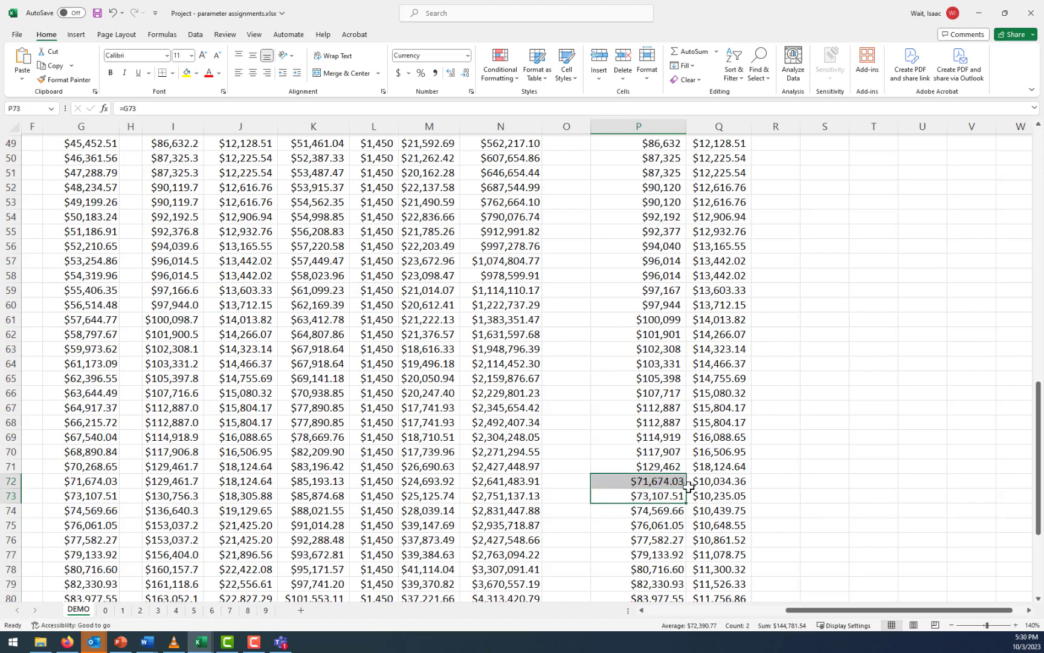
left_click(683, 485)
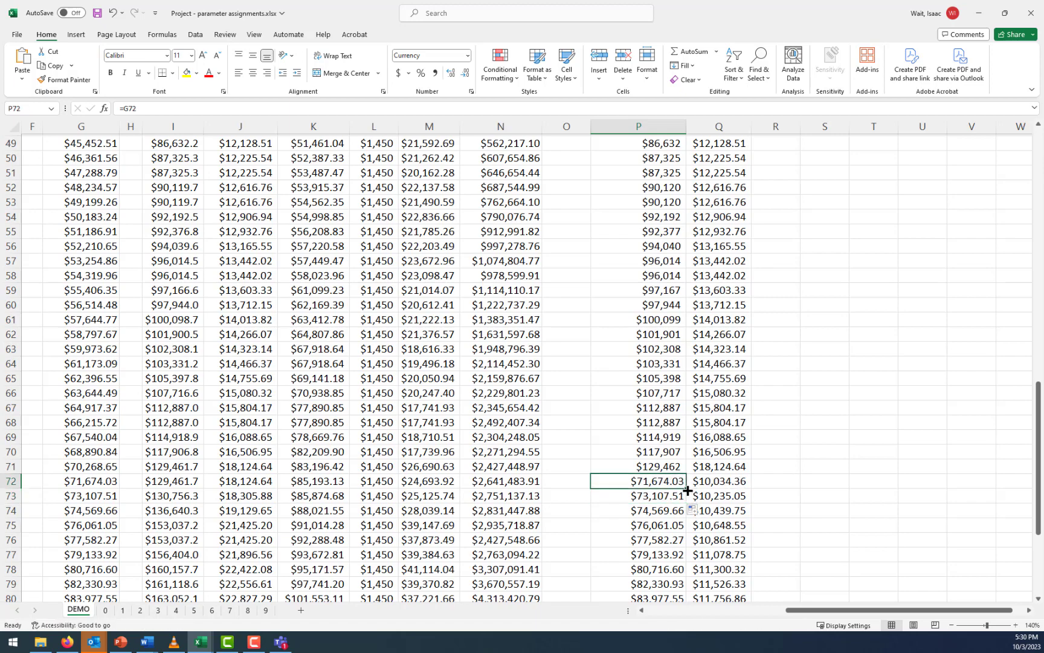
left_click_drag(687, 488, 689, 468)
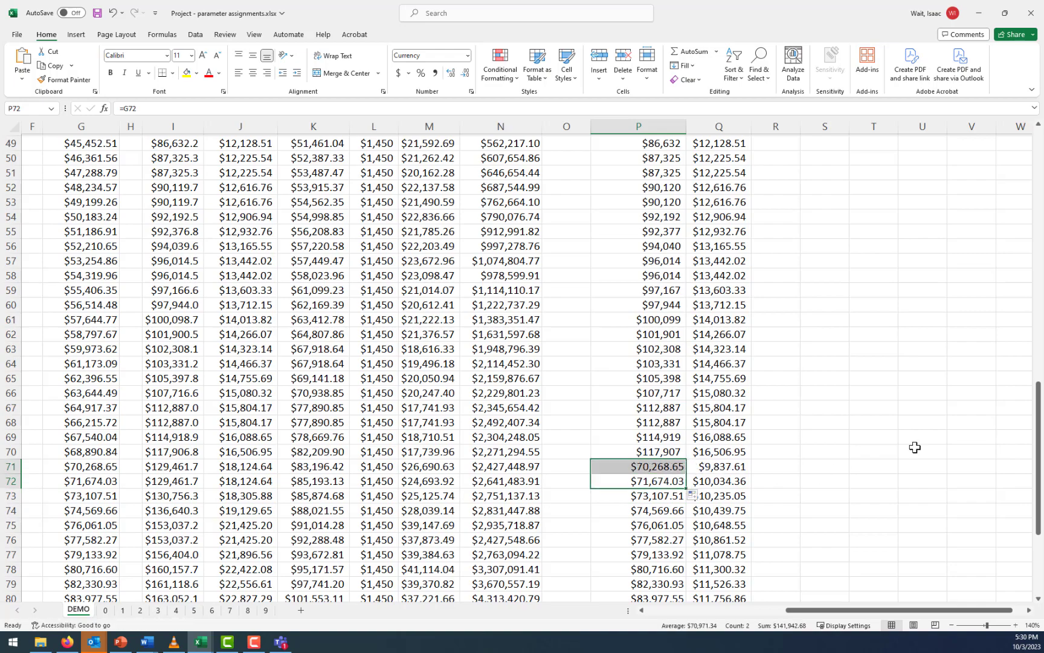
Copy the Living Expenses to Investment Account Balance headings from K29:N29 to the Part 2 section, starting at R29
scroll(897, 409, "up", 8)
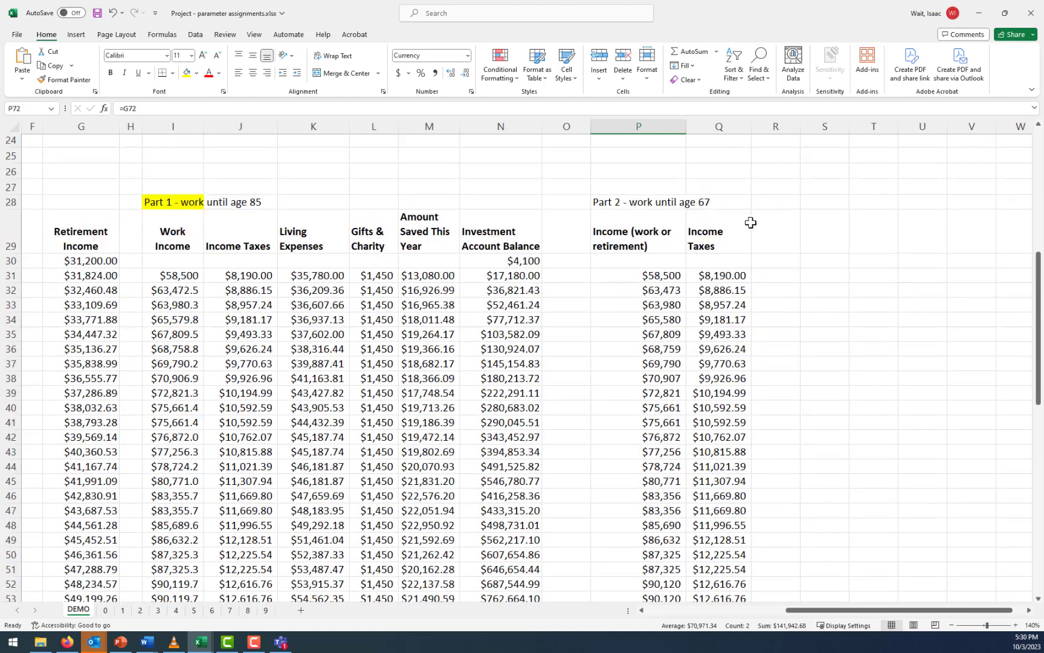
left_click(483, 245)
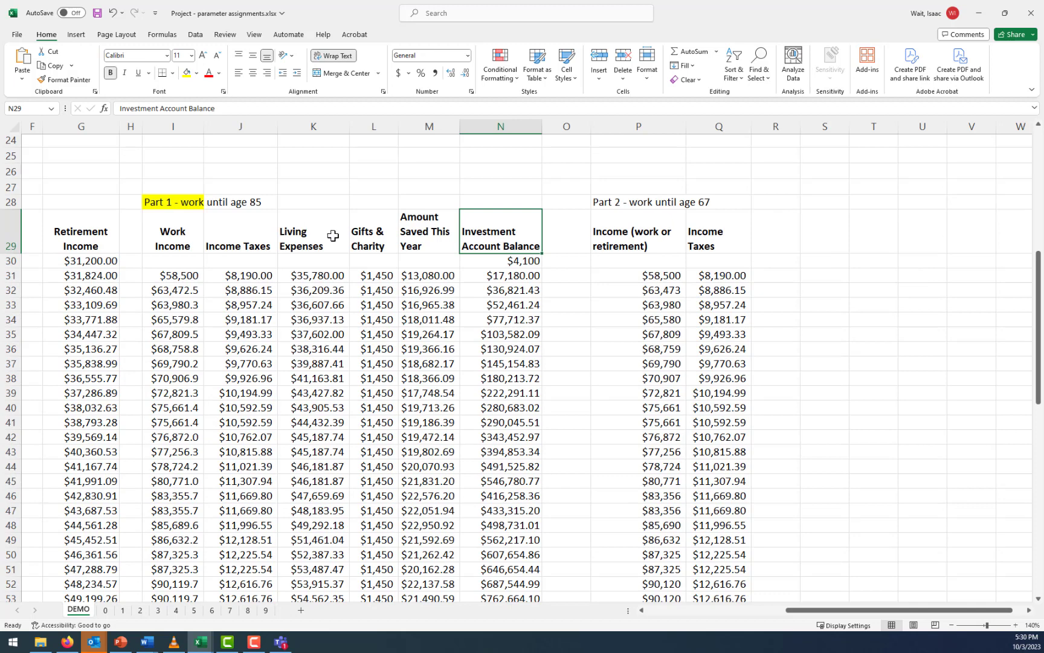
left_click_drag(313, 233, 485, 244)
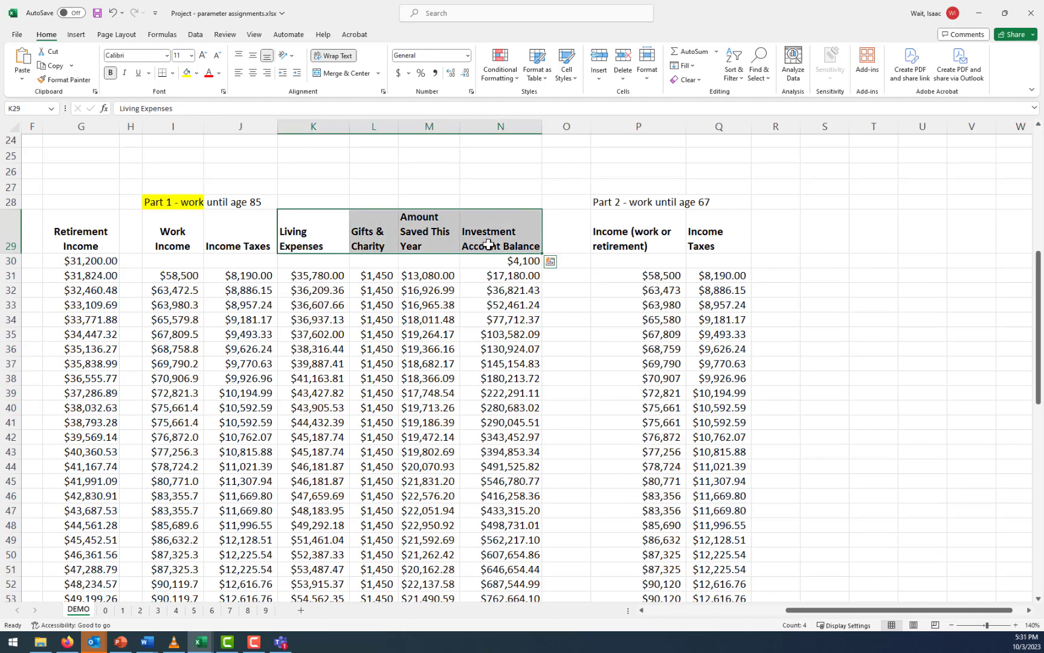
key("ctrl+c")
left_click(774, 238)
key("ctrl+v")
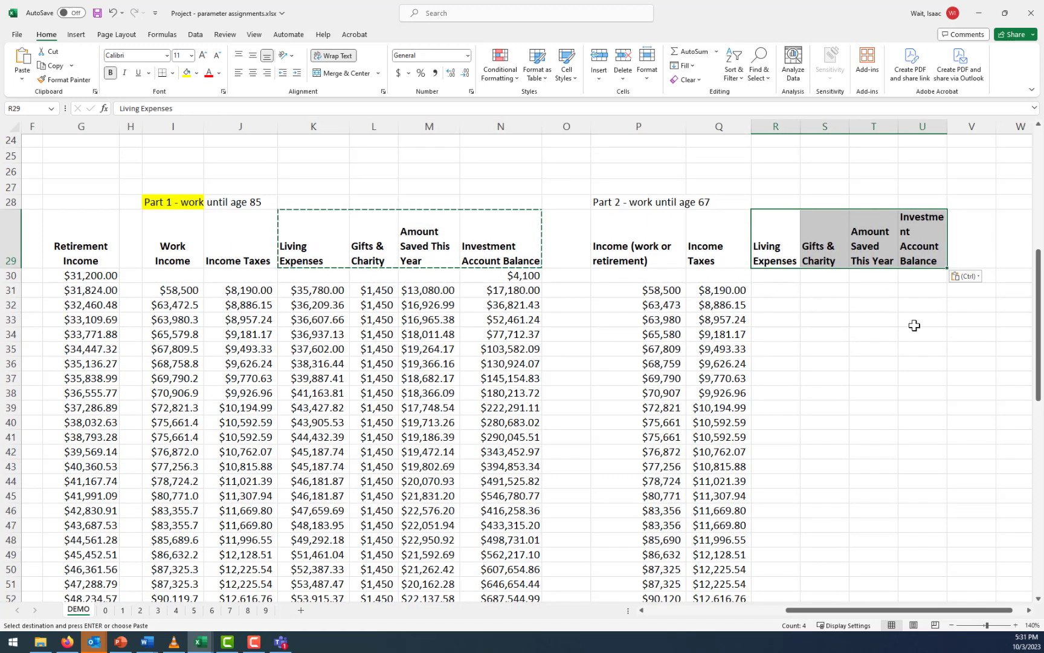
Highlight the final Part 2 investment balance cell U90 in yellow and widen column U to better fit its heading
left_click(924, 307)
scroll(926, 379, "down", 4)
scroll(926, 379, "down", 13)
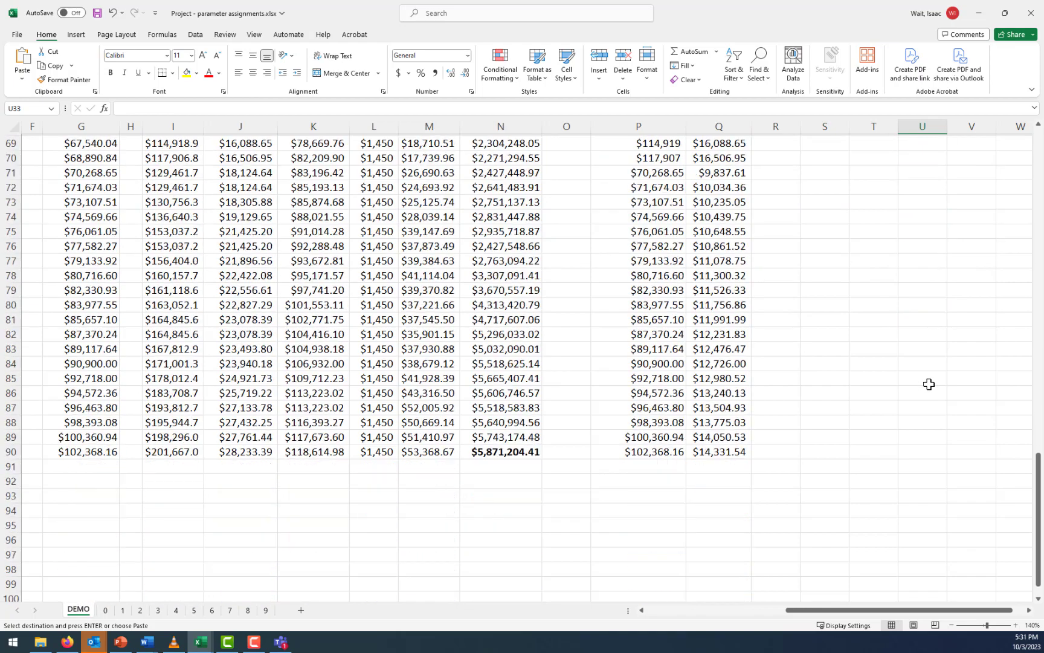
left_click(923, 364)
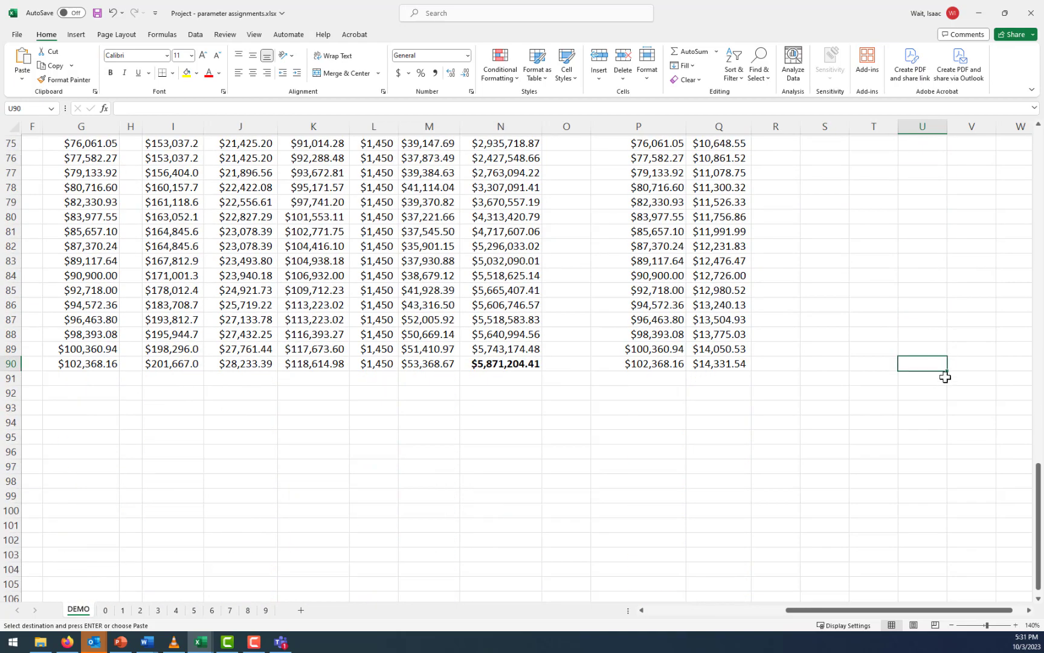
left_click(187, 73)
scroll(759, 338, "up", 6)
scroll(759, 339, "up", 11)
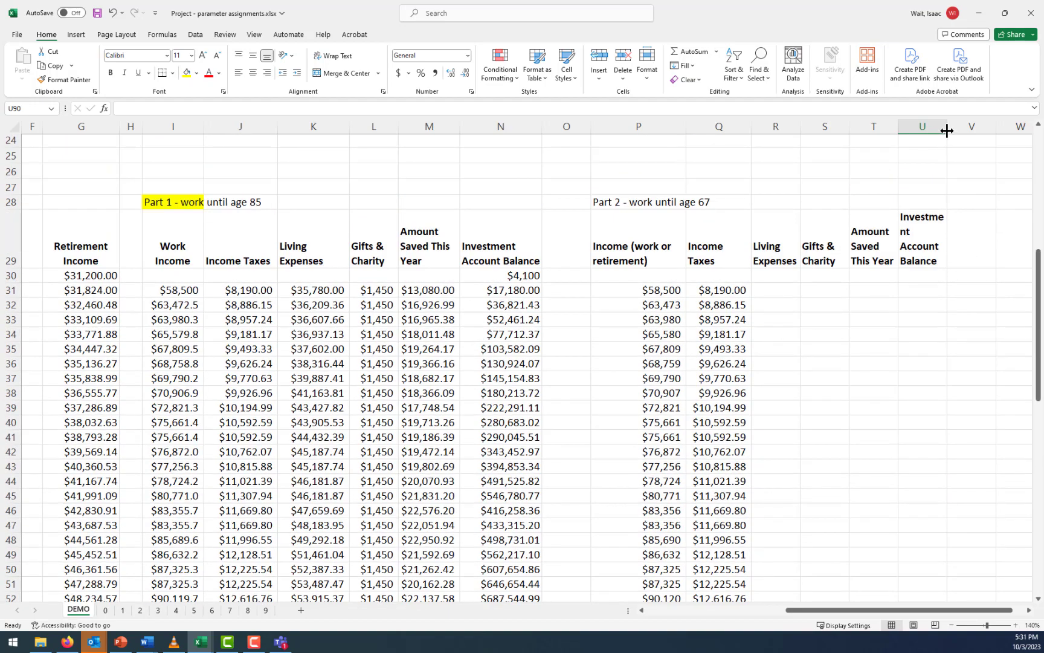
left_click_drag(947, 132, 969, 129)
Check which age in column B matches the row where retirement income starts in P71
scroll(898, 268, "down", 9)
scroll(898, 269, "down", 3)
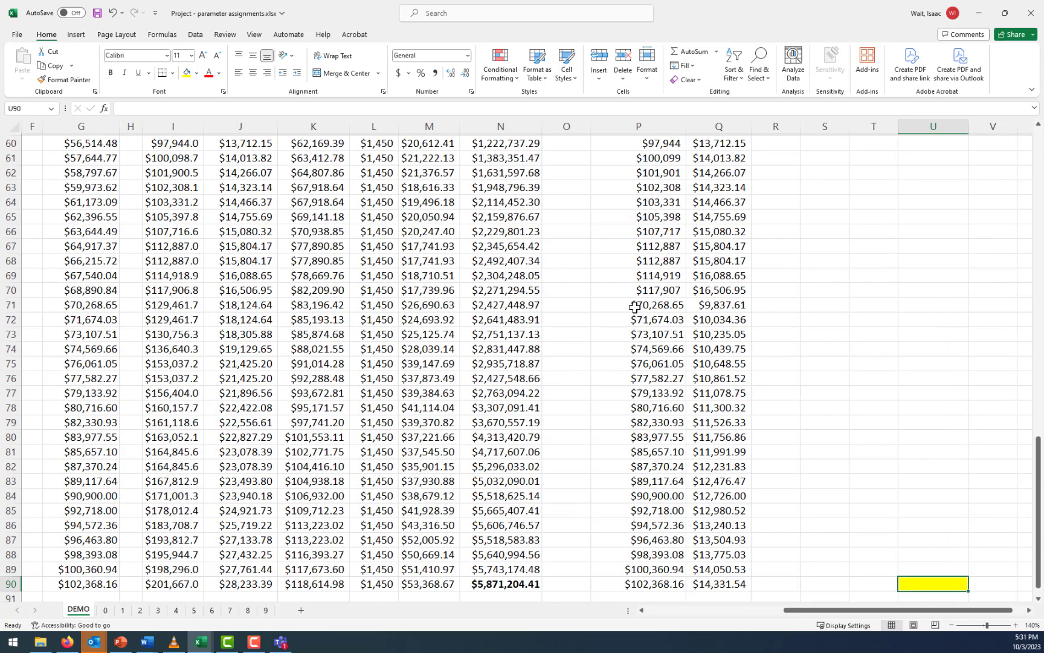
left_click(653, 305)
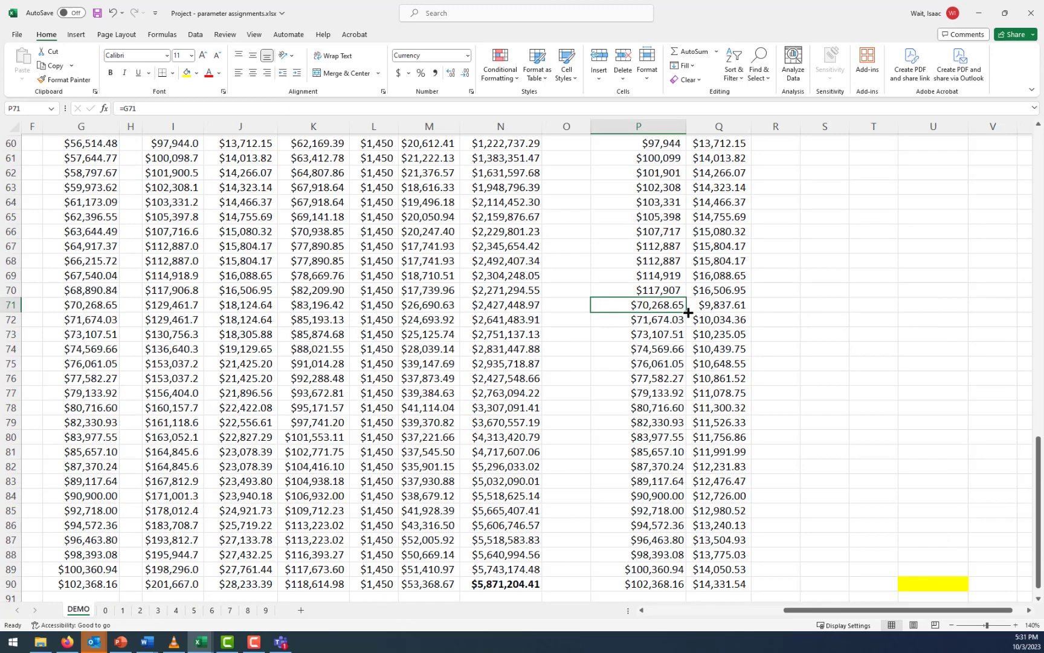
scroll(686, 312, "up", 1)
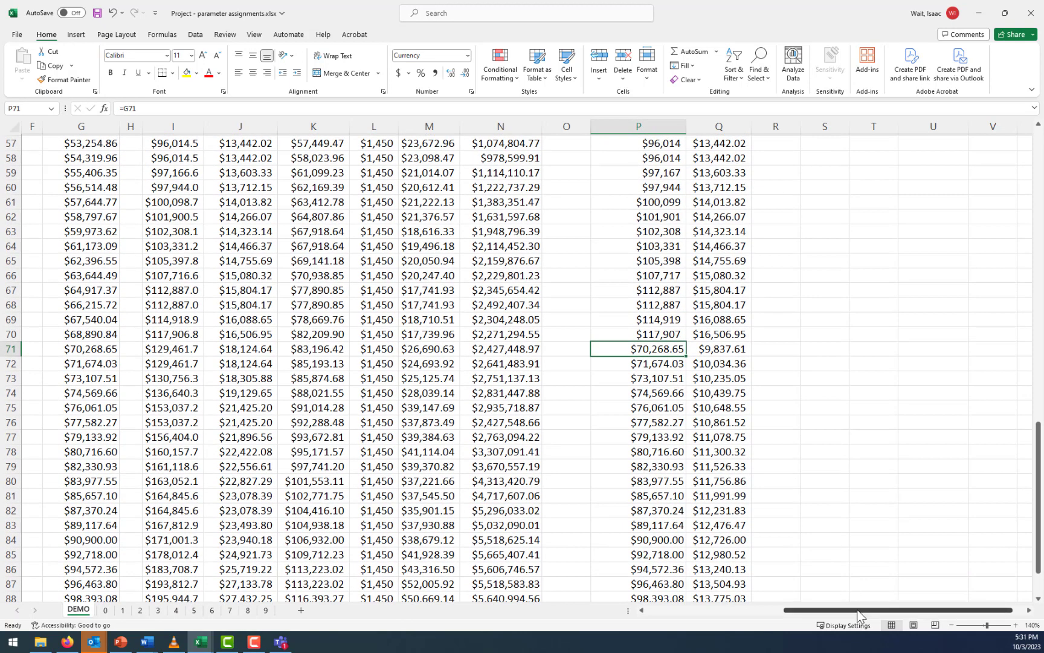
left_click_drag(857, 610, 723, 611)
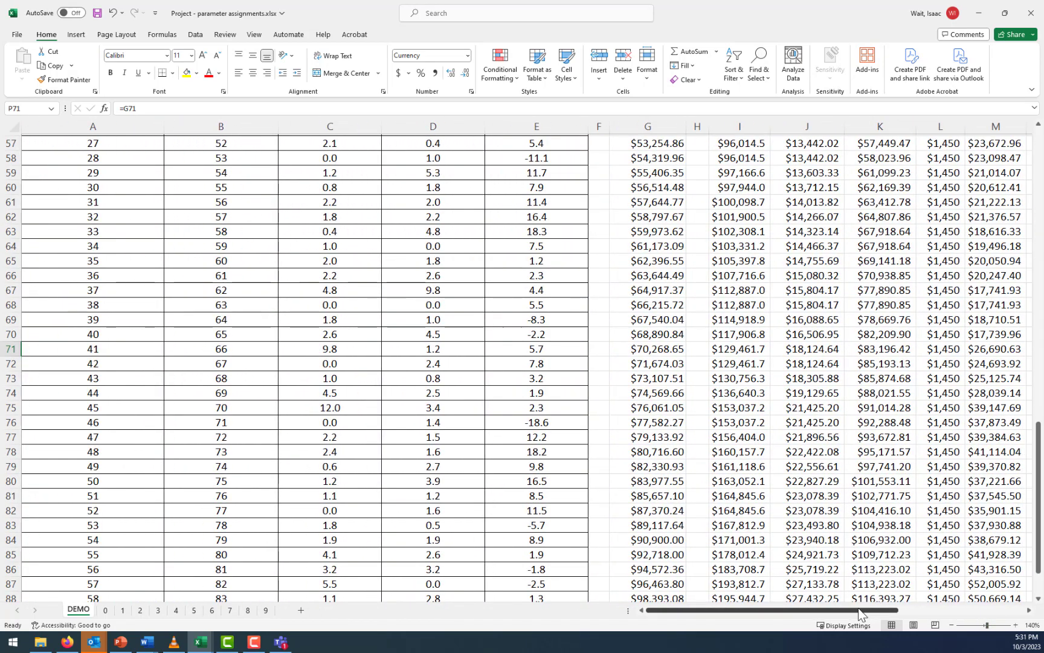
left_click_drag(863, 611, 1000, 612)
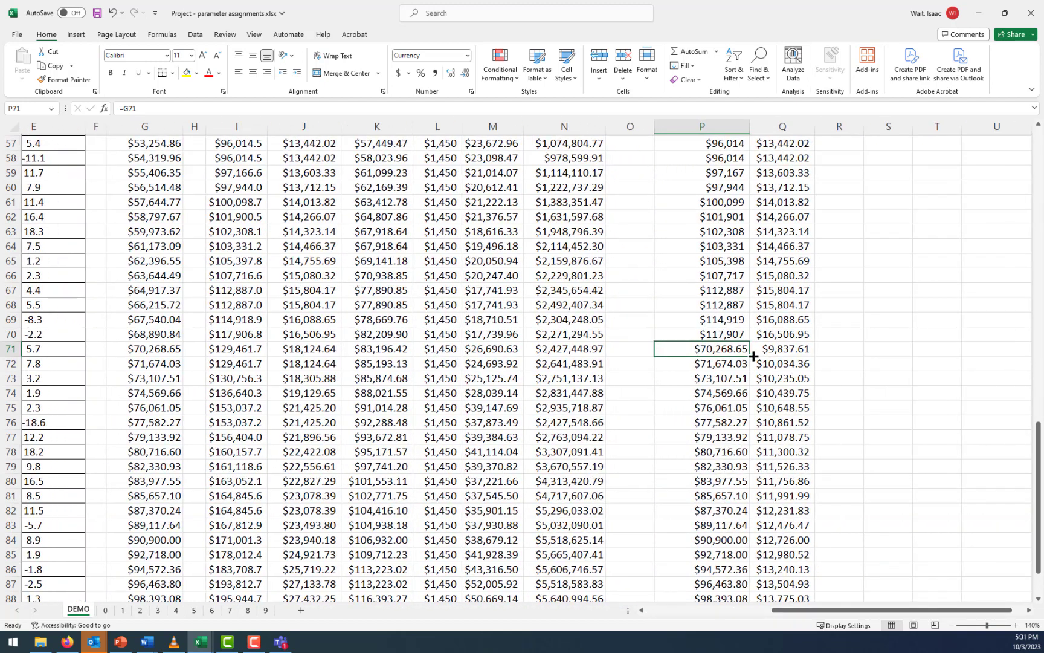
Extend the retirement income link in column P upward from P71 to P65 and check the formulas around the changeover
left_click_drag(751, 357, 748, 257)
left_click(725, 243)
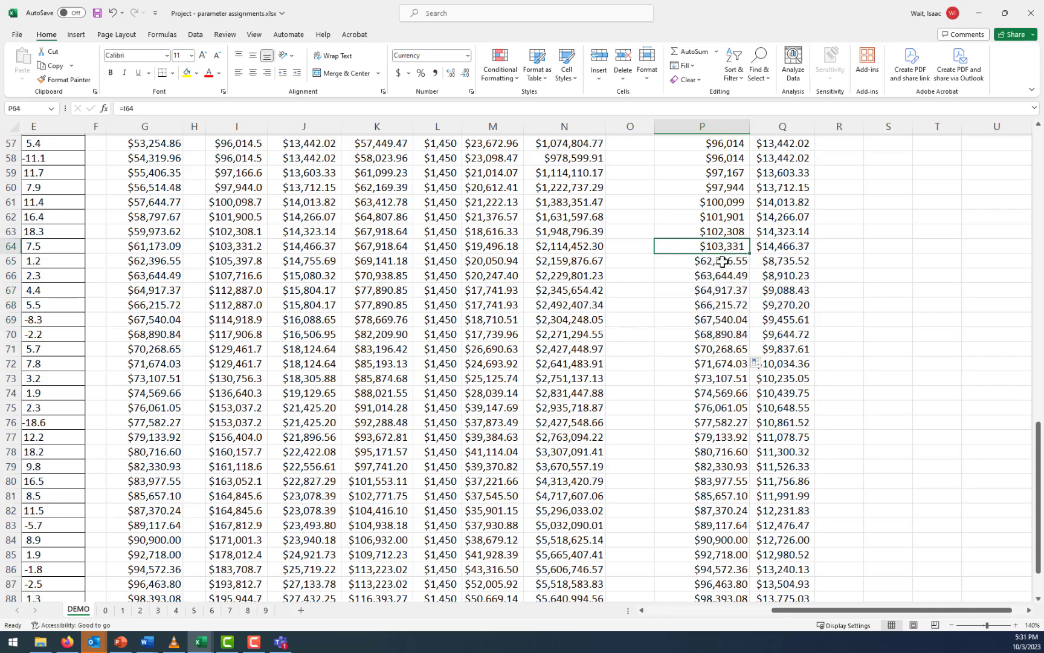
left_click(723, 262)
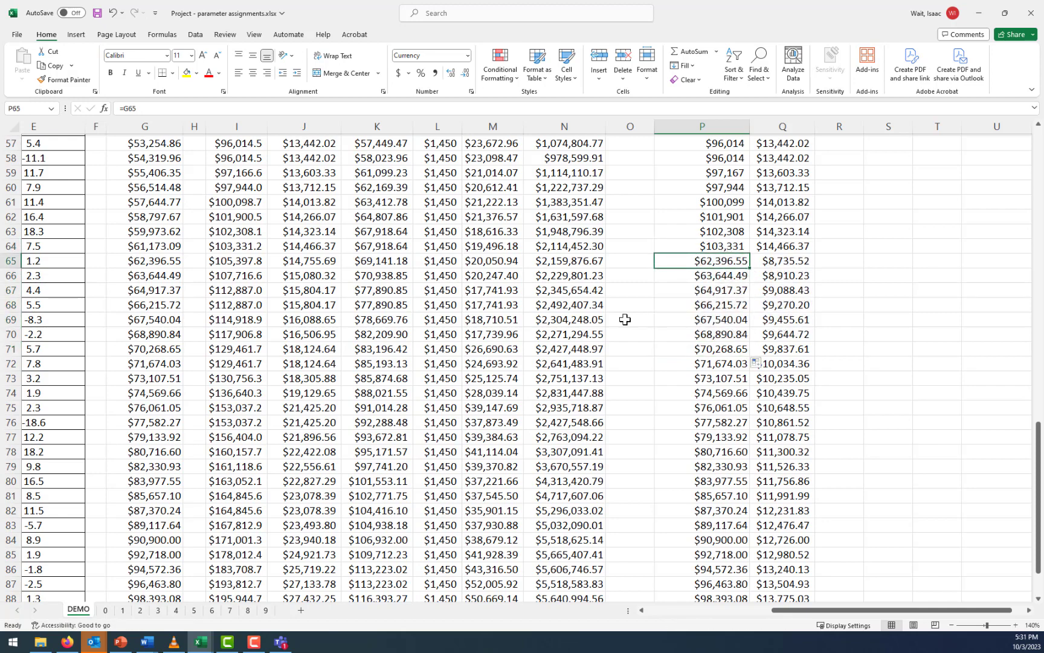
Check the final Part 2 investment balance cell U90 against the earlier retirement year
left_click_drag(967, 611, 985, 611)
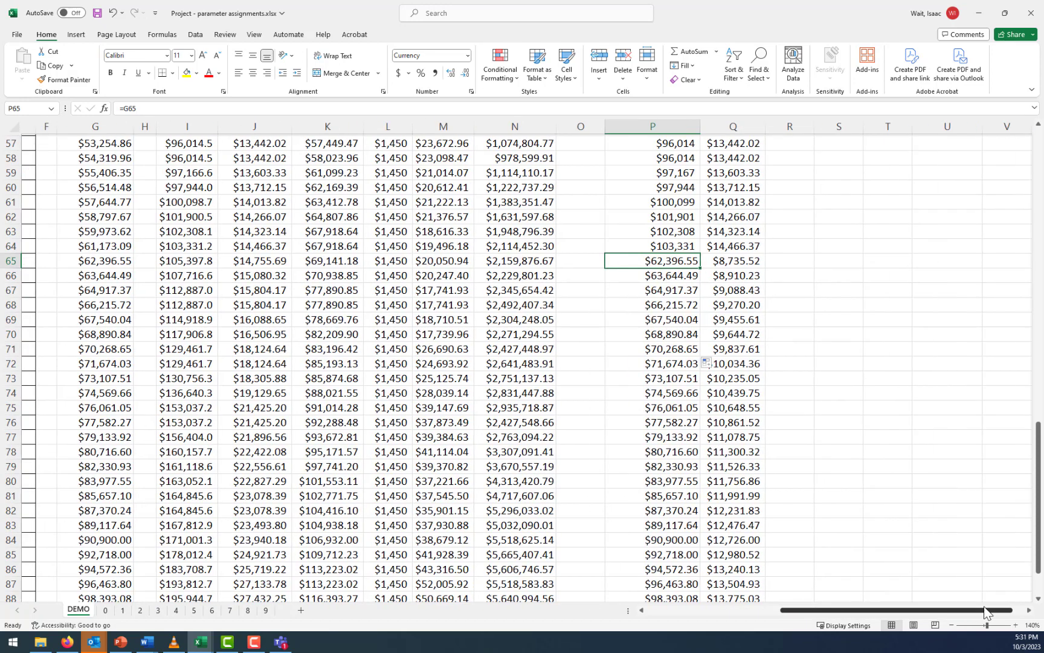
scroll(984, 490, "down", 5)
left_click(955, 411)
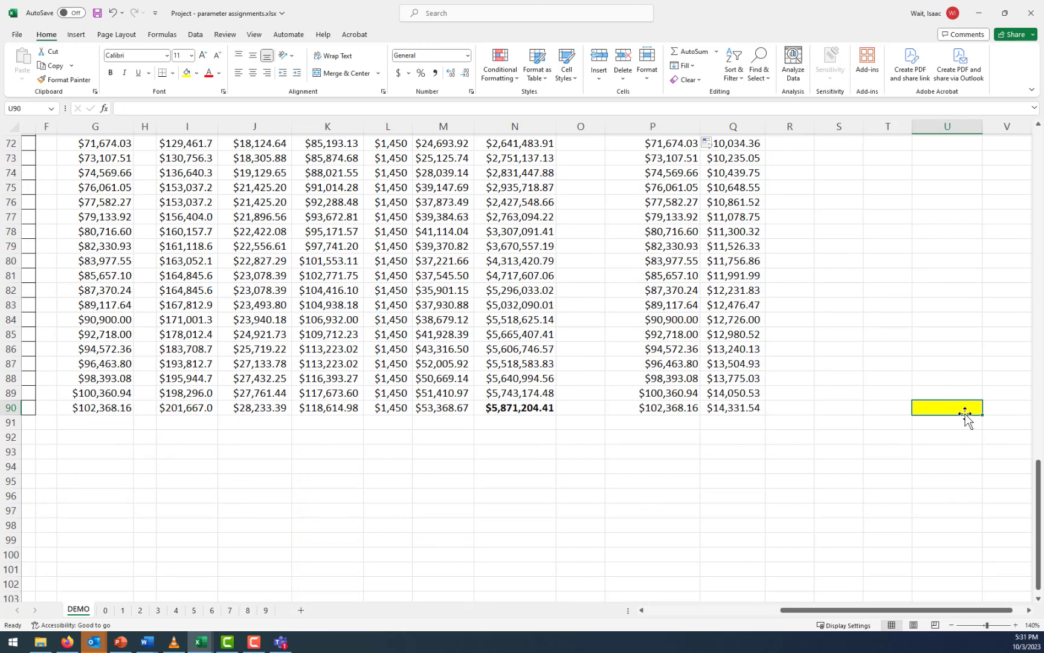
scroll(961, 408, "up", 5)
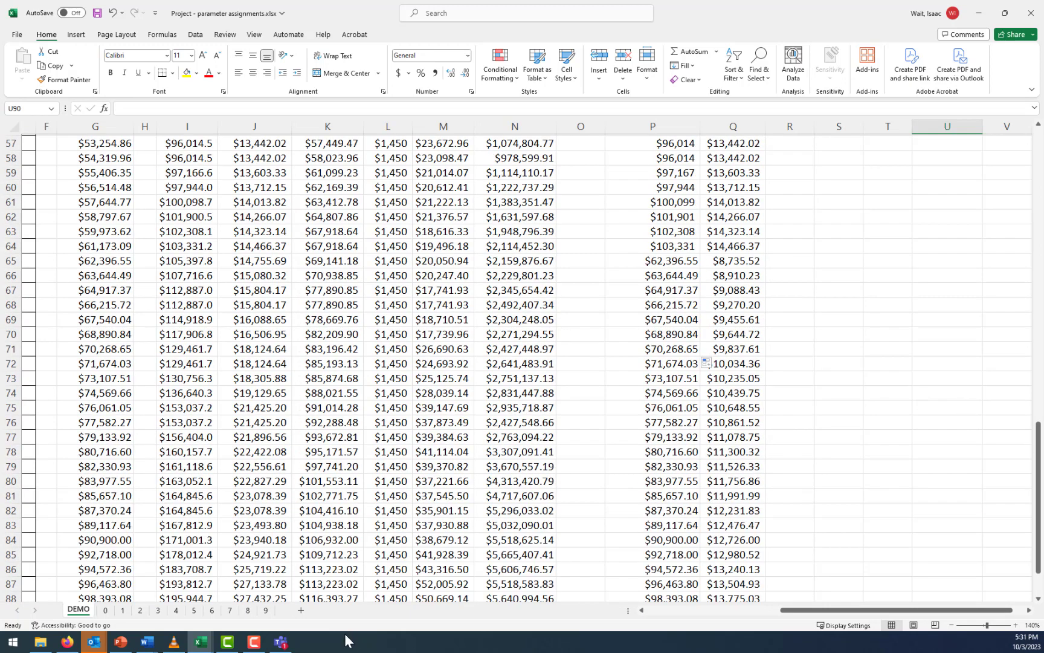
Switch to the Word project brief and select the Part 4 question about donating over time while working until age 67
mouse_move(147, 644)
left_click(214, 595)
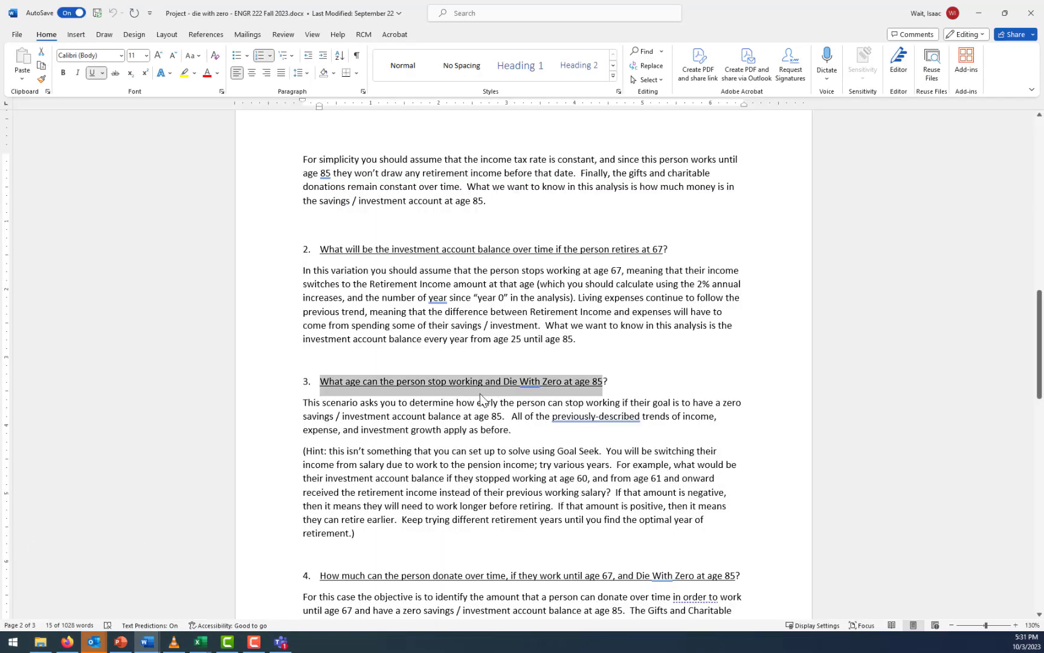
scroll(508, 396, "down", 4)
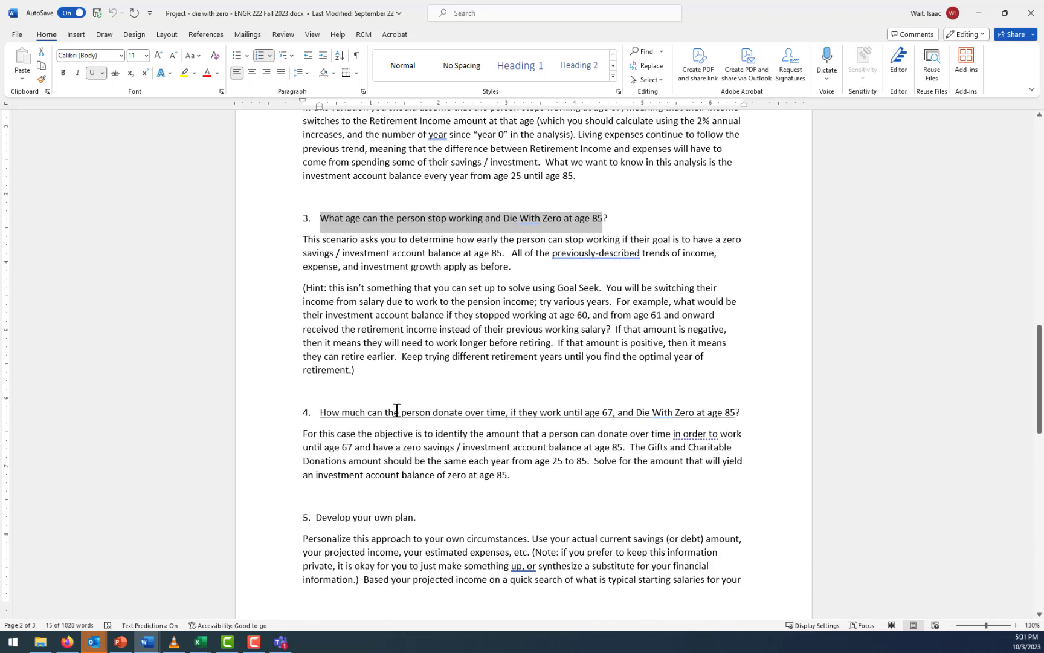
left_click_drag(326, 413, 736, 410)
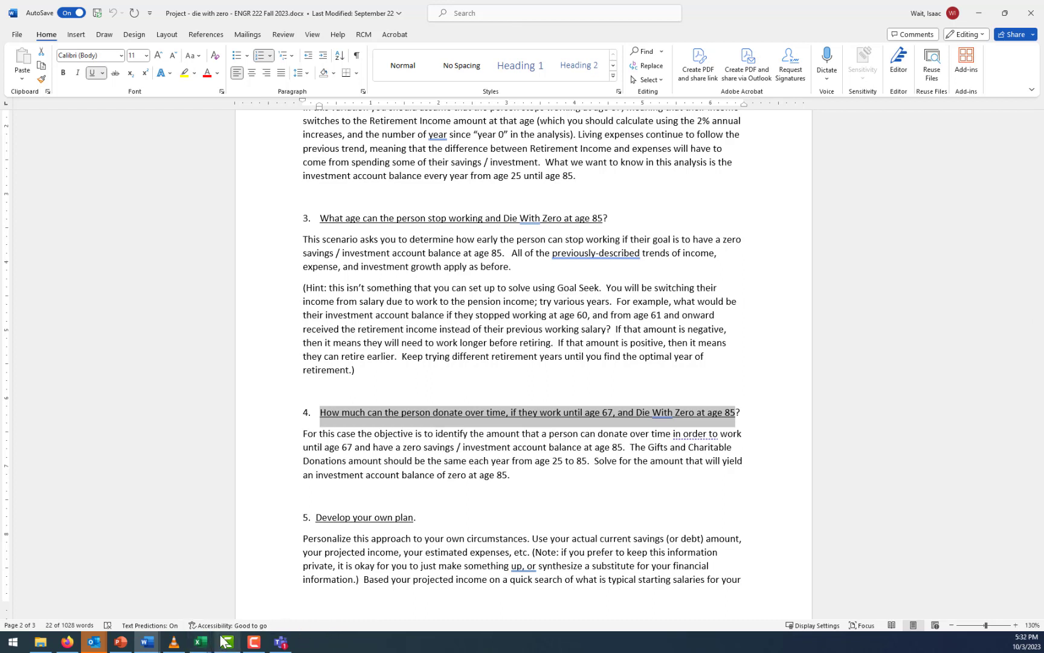
Return to the parameter assignments workbook in Excel and examine the Gifts & Charity formulas in L41 and L31 alongside the Part 2 columns
mouse_move(224, 642)
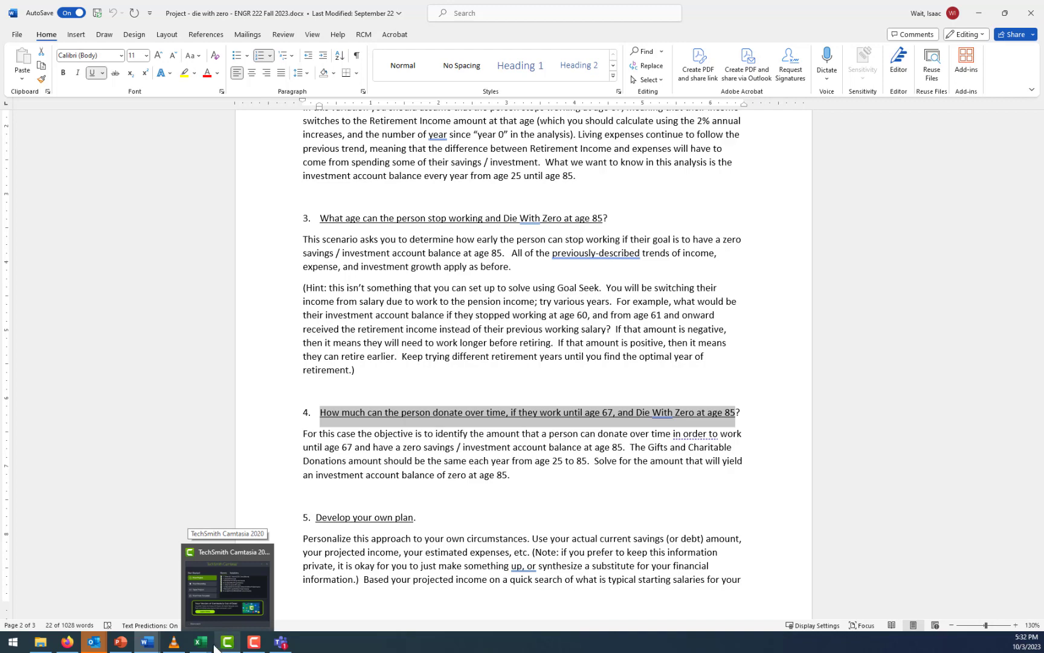
left_click(210, 643)
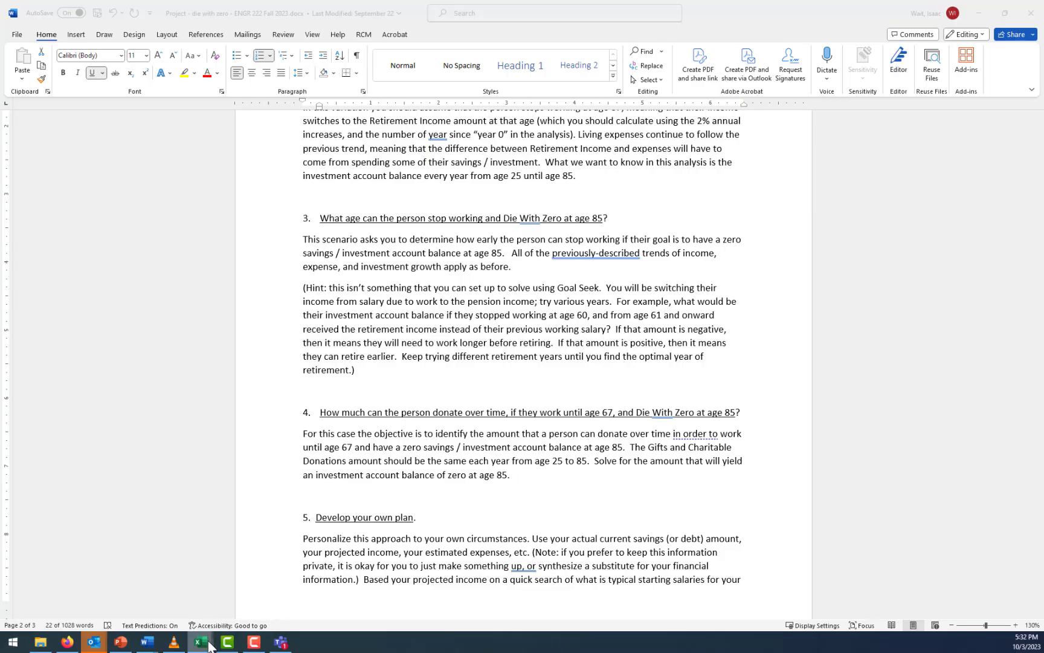
mouse_move(210, 646)
left_click(142, 583)
scroll(592, 559, "up", 5)
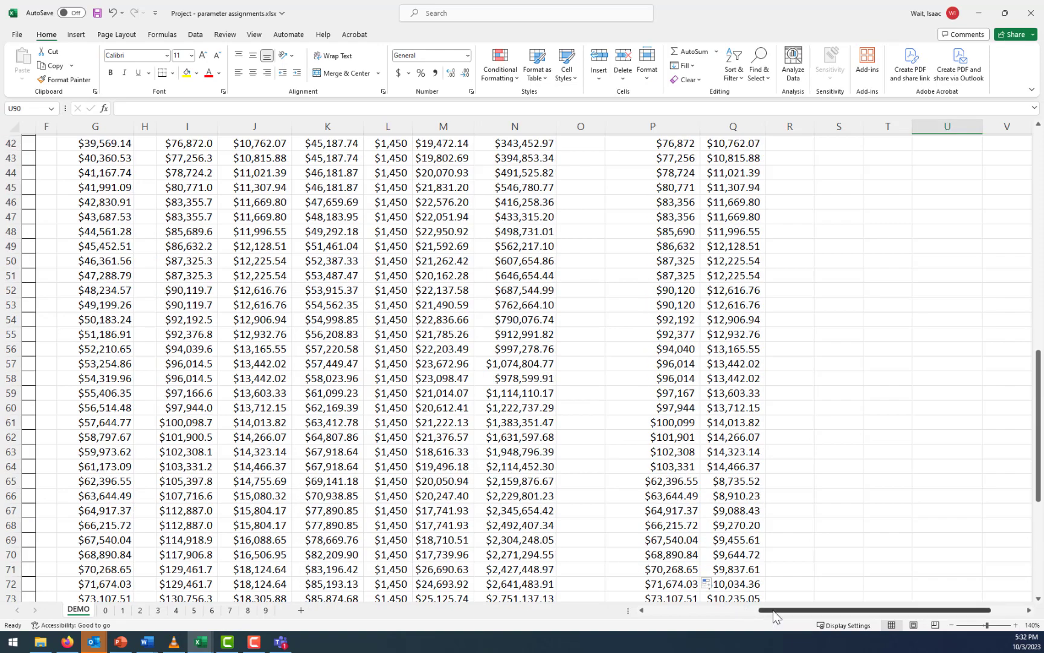
left_click_drag(772, 610, 656, 613)
scroll(583, 508, "up", 7)
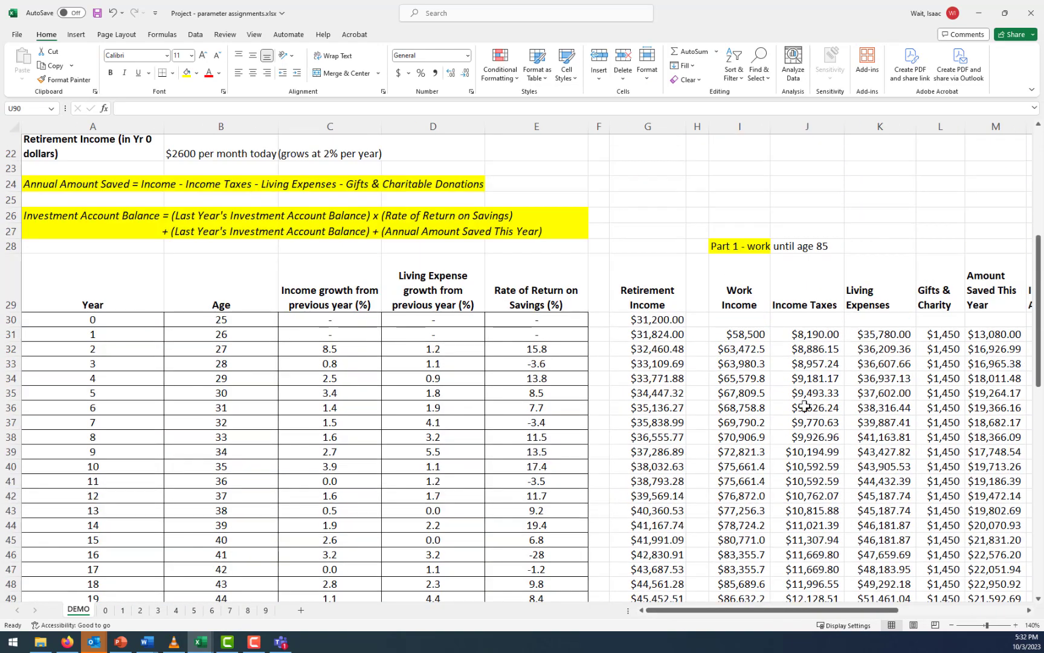
left_click(941, 488)
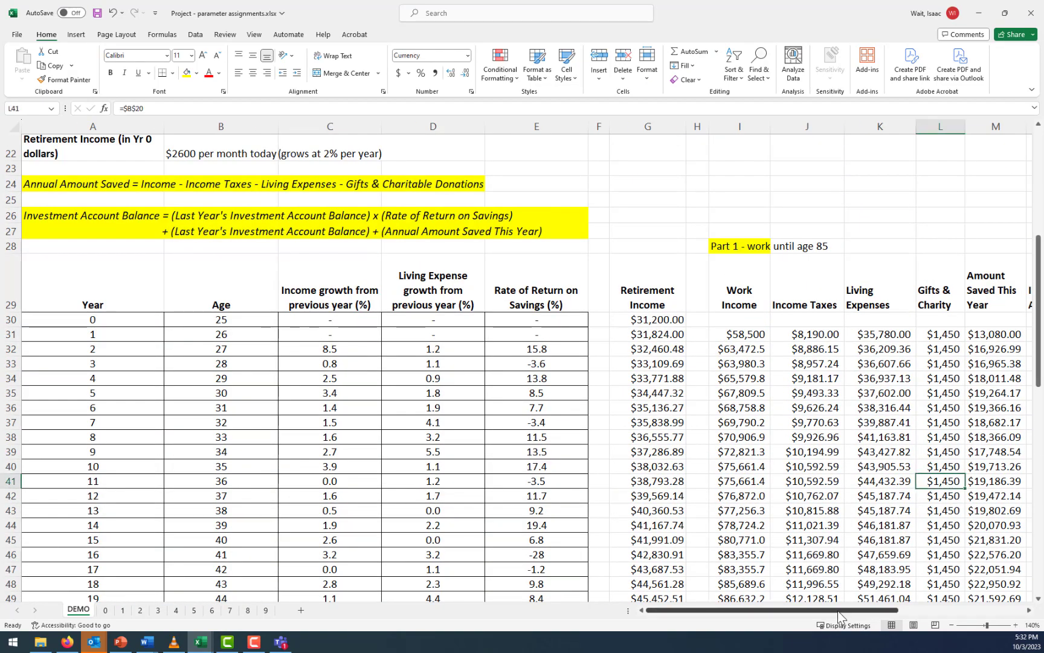
left_click_drag(837, 610, 890, 610)
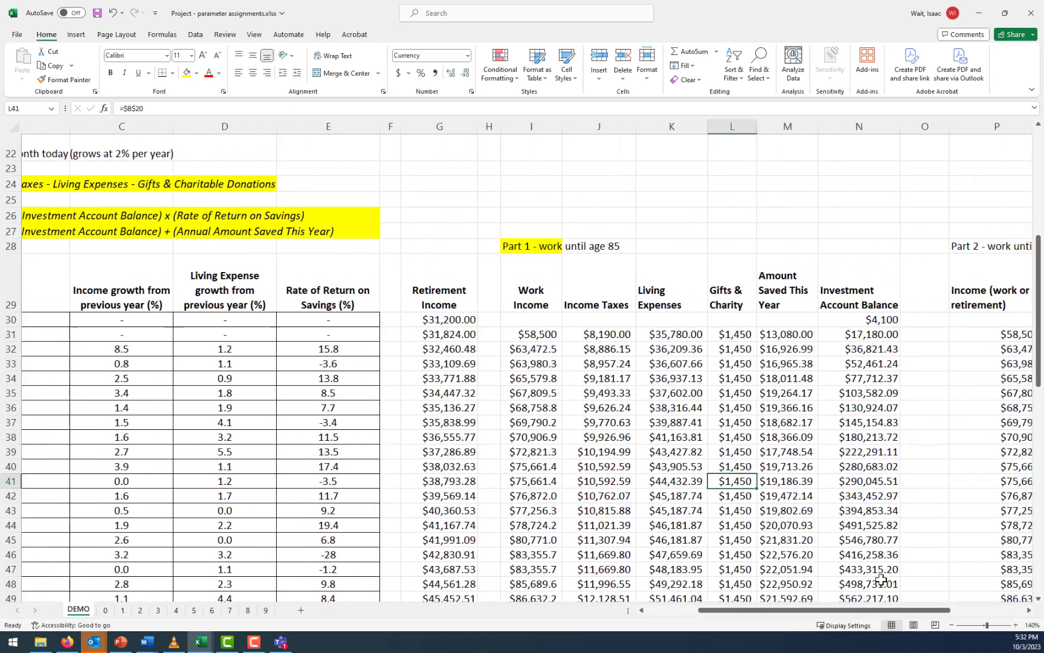
left_click(739, 337)
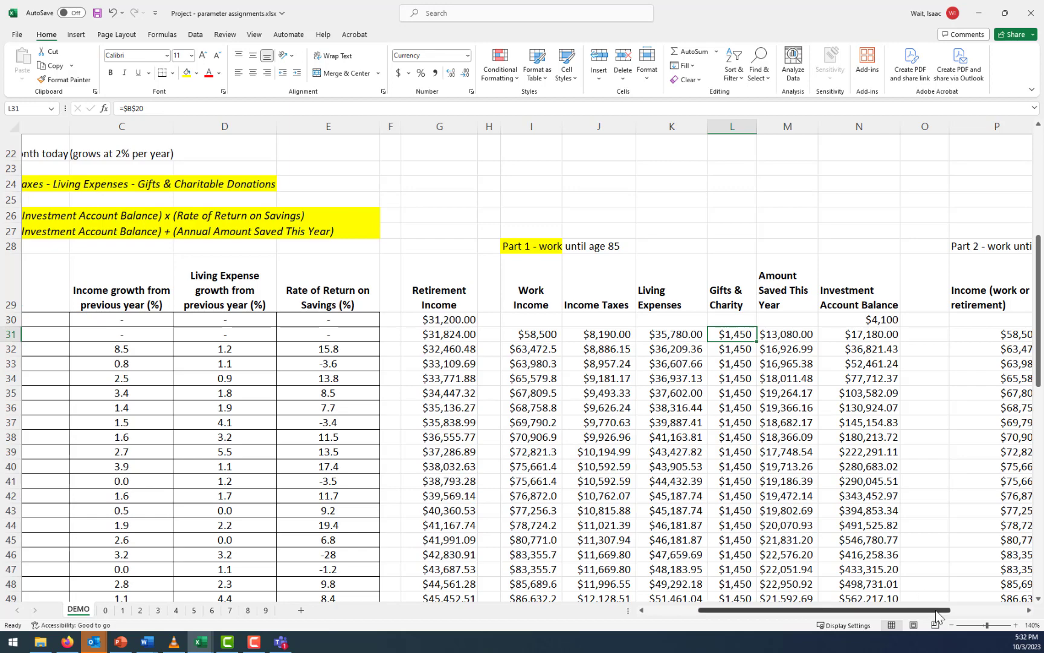
scroll(935, 562, "right", 4)
scroll(935, 503, "down", 2)
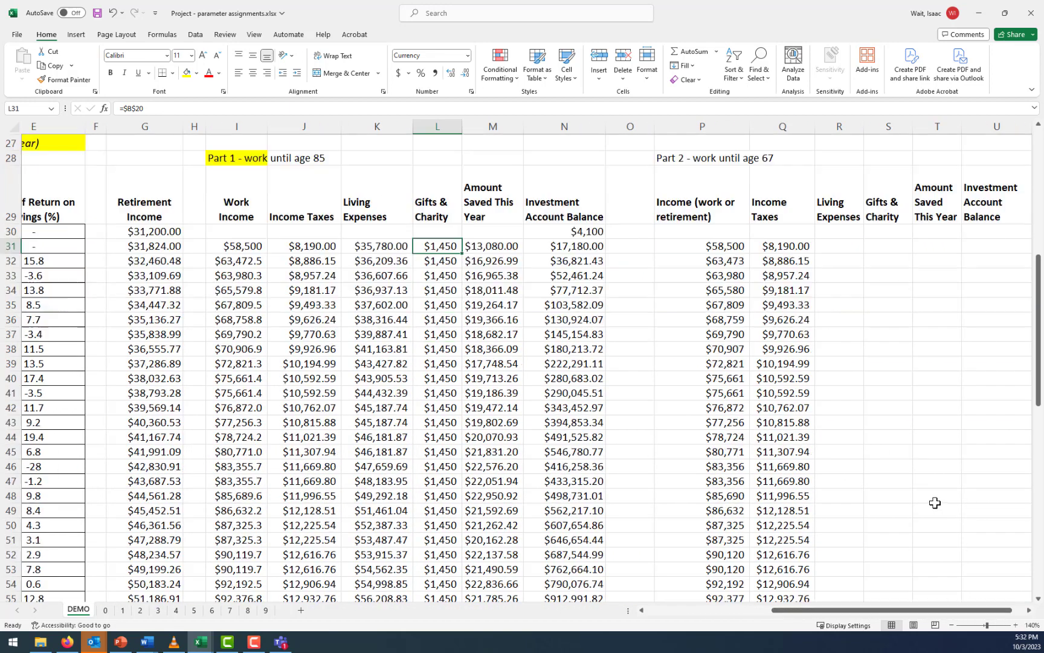
scroll(935, 503, "down", 2)
scroll(935, 502, "up", 4)
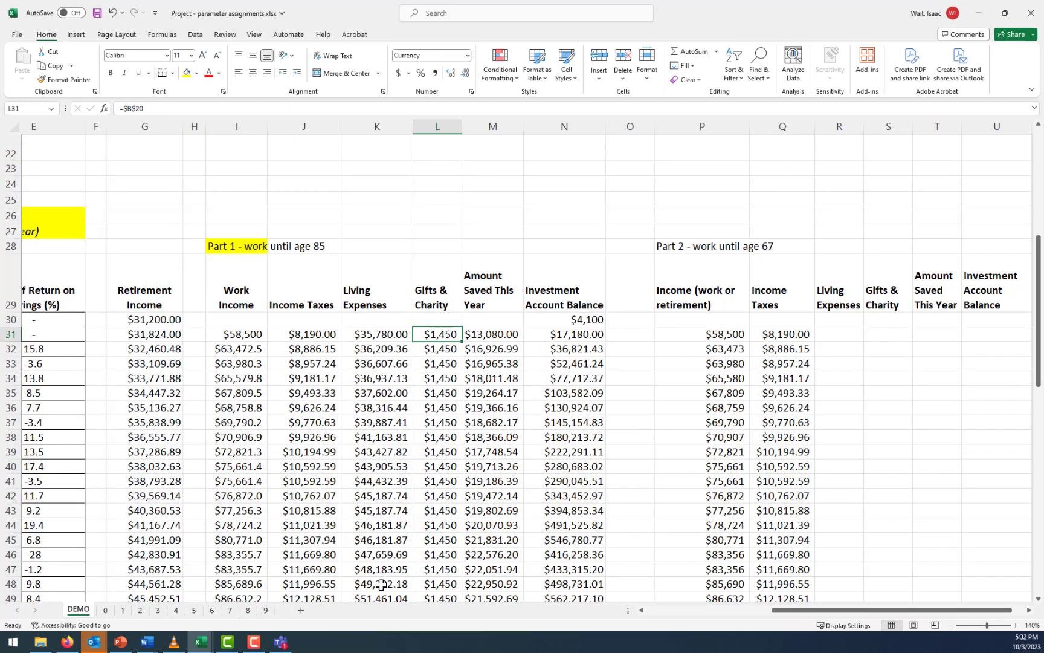
Switch to the Word project brief and select the Part 5 "Develop your own plan" heading and the opening line of the Part 4 description
mouse_move(206, 647)
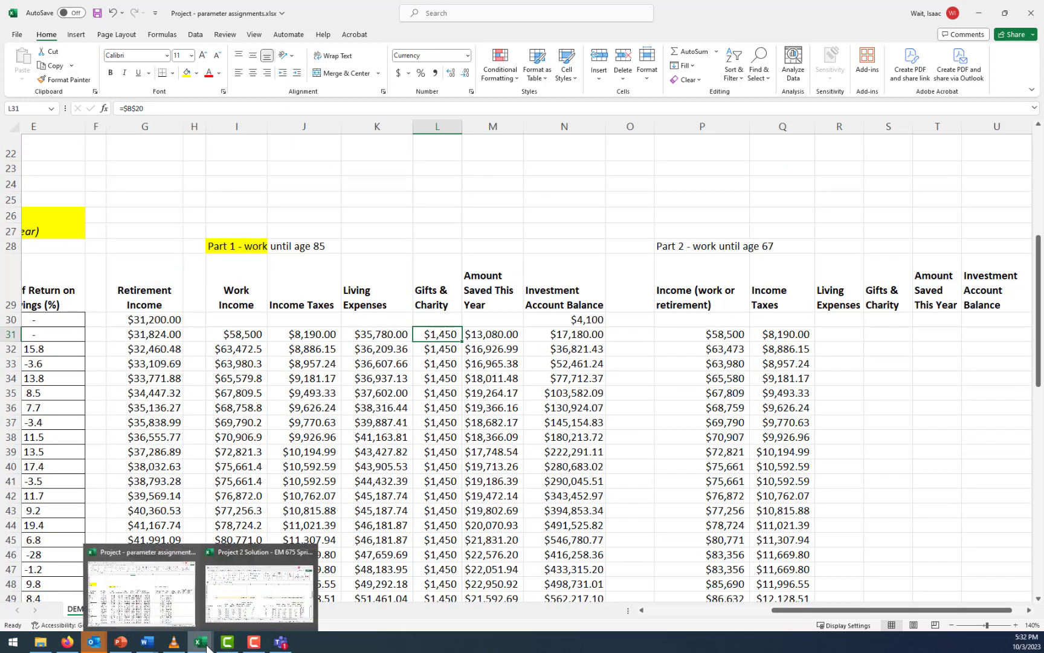
mouse_move(150, 646)
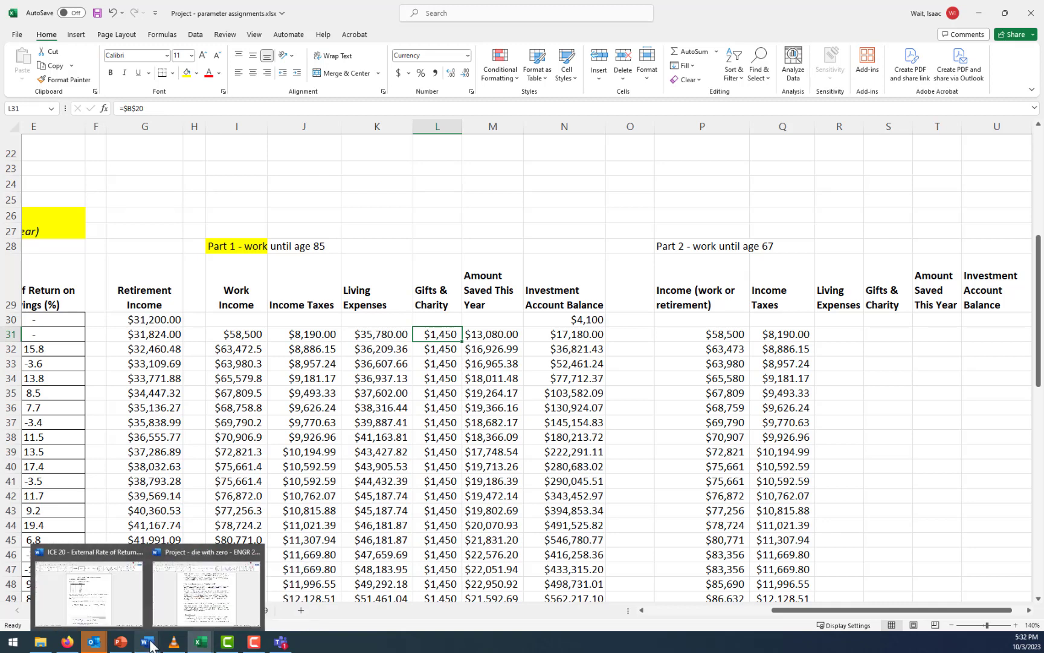
left_click(190, 597)
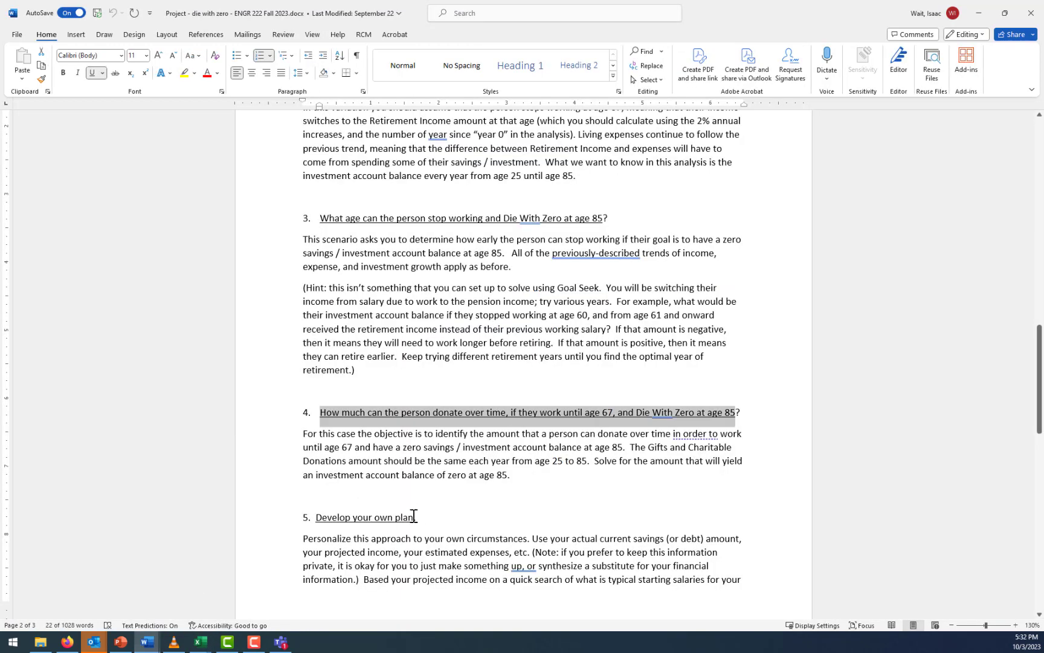
left_click_drag(414, 515, 319, 519)
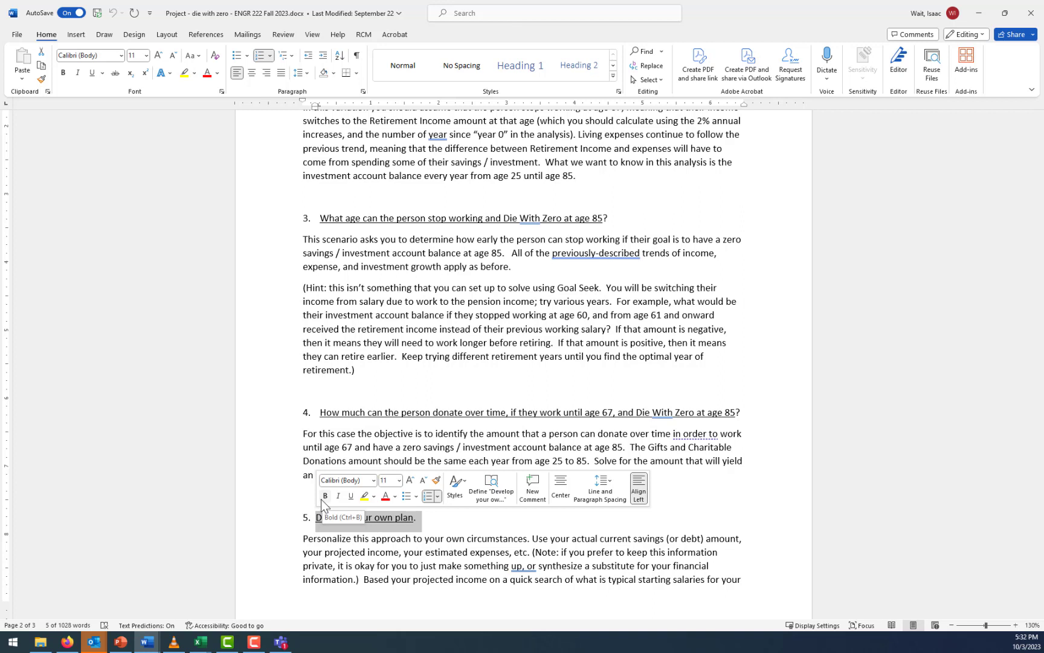
left_click(271, 436)
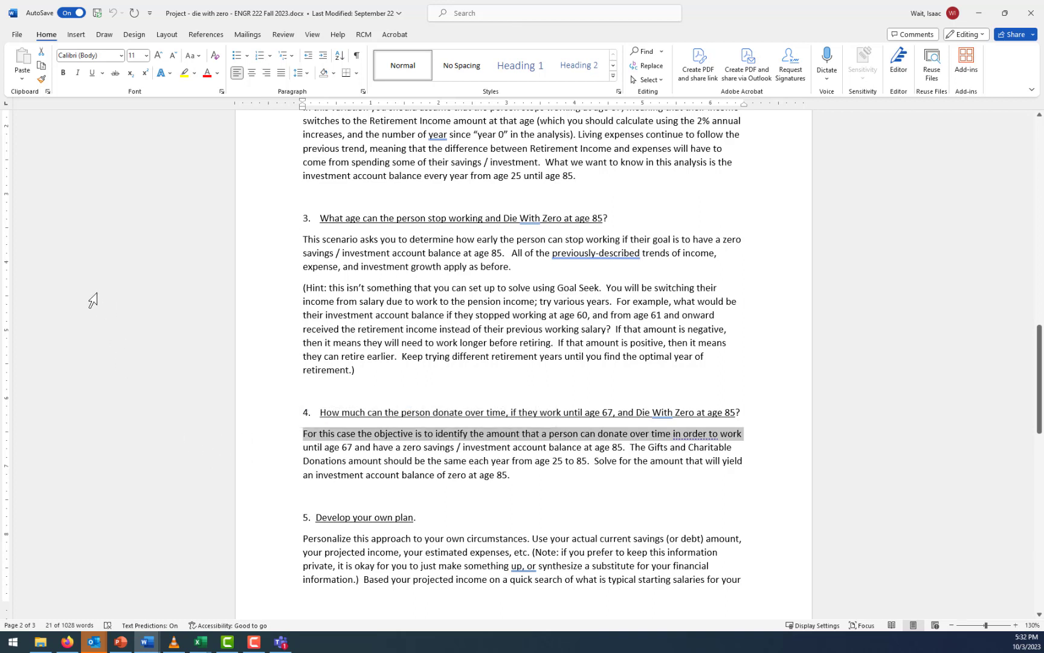
Switch from the Word brief back to the open Excel workbooks
left_click(205, 638)
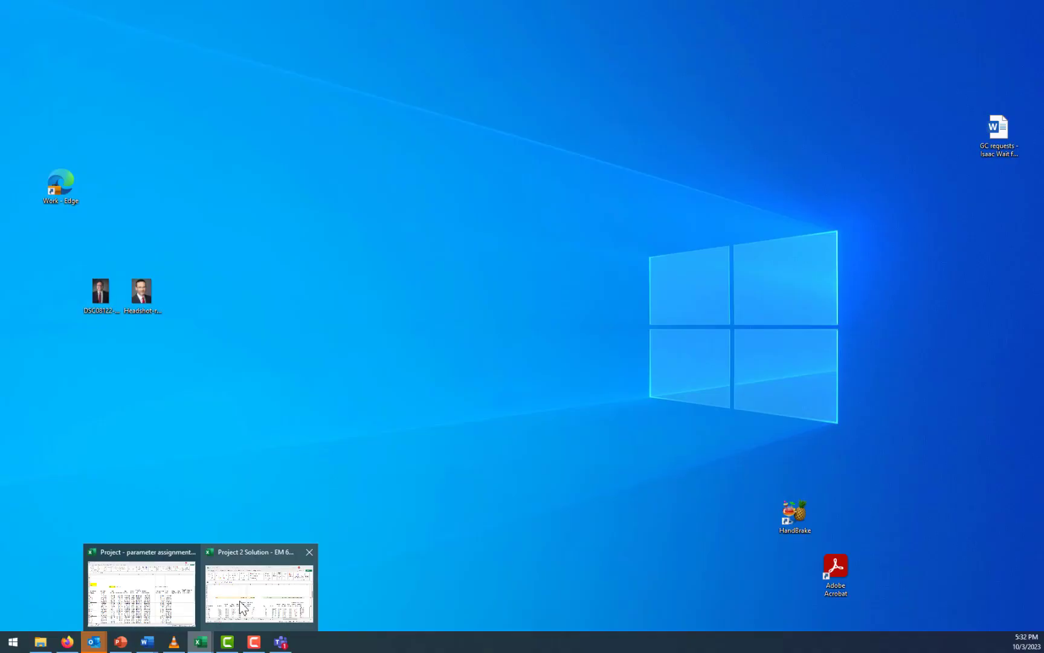